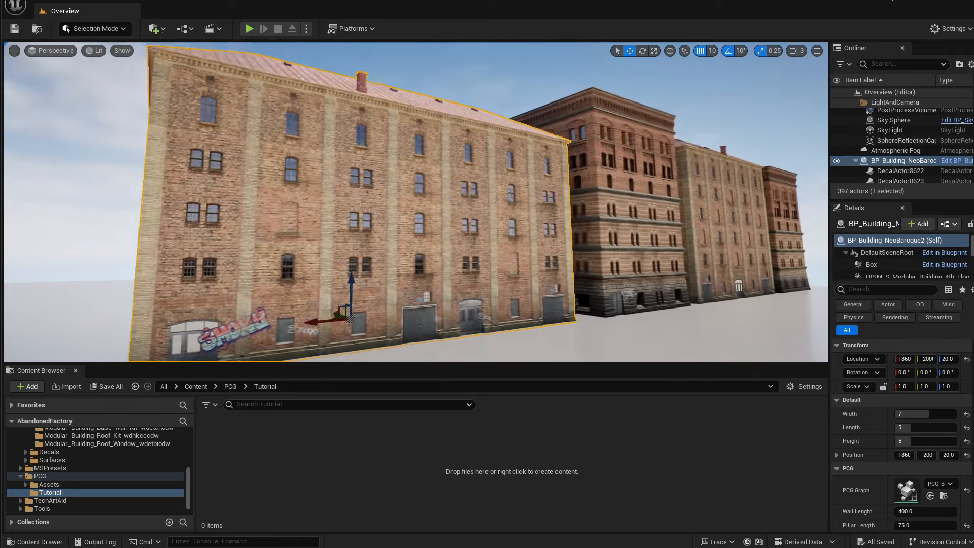
Examine the selected brick building's facade and the neighbouring buildings from different distances and angles.
right_drag(591, 230, 600, 236)
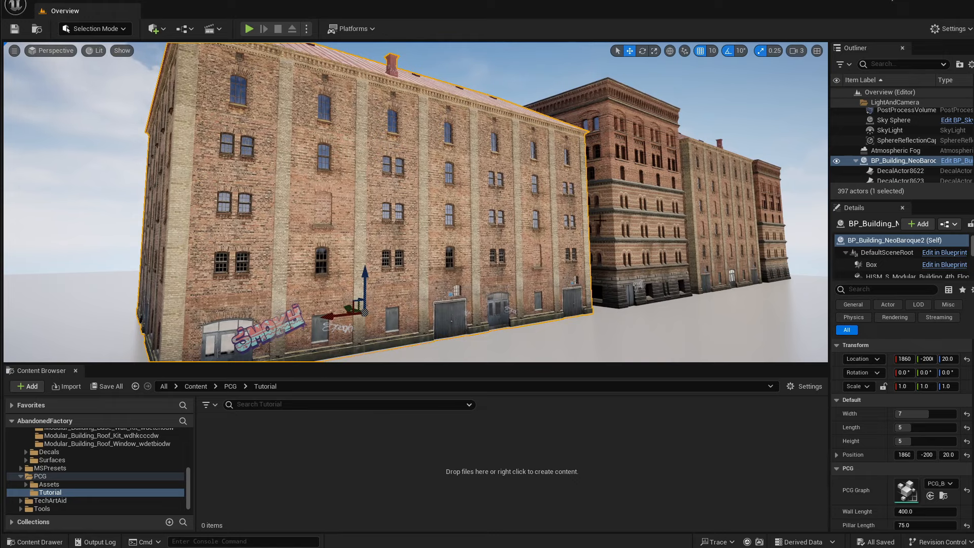
right_drag(609, 232, 527, 256)
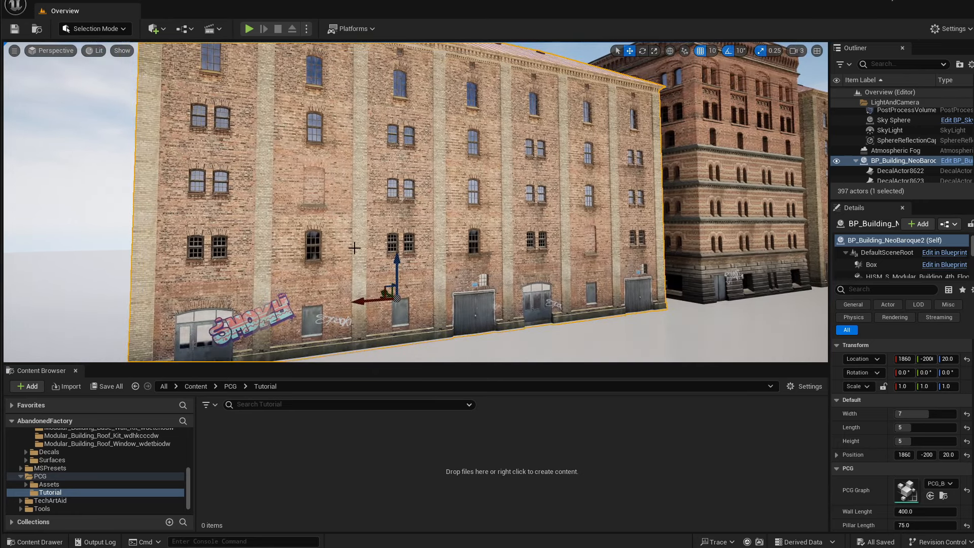
right_drag(431, 221, 494, 296)
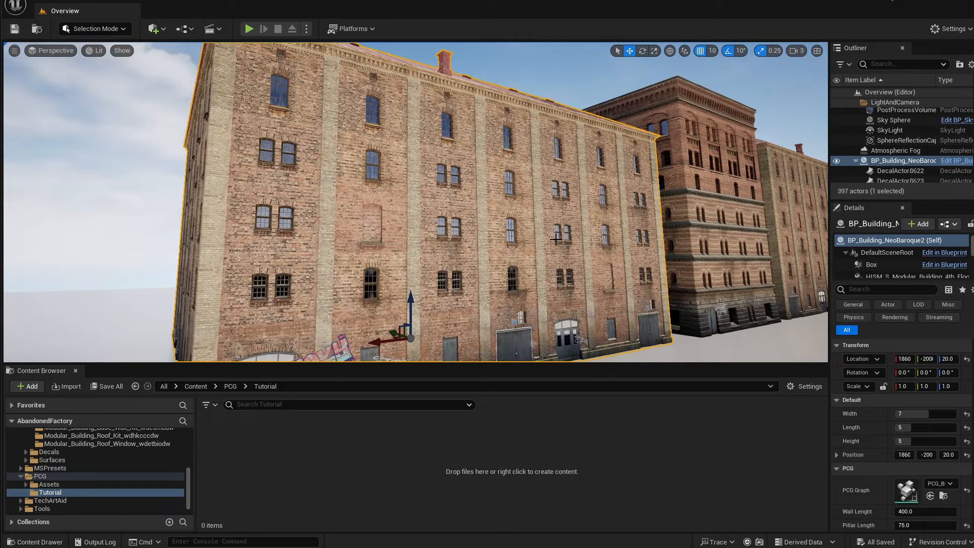
mouse_move(572, 241)
right_down()
mouse_move(591, 251)
mouse_move(573, 244)
right_up()
key(s)
key(w)
key(s)
key(a)
Try a Width of 5 on the selected brick building, and set it back to 7.
drag(829, 359, 804, 357)
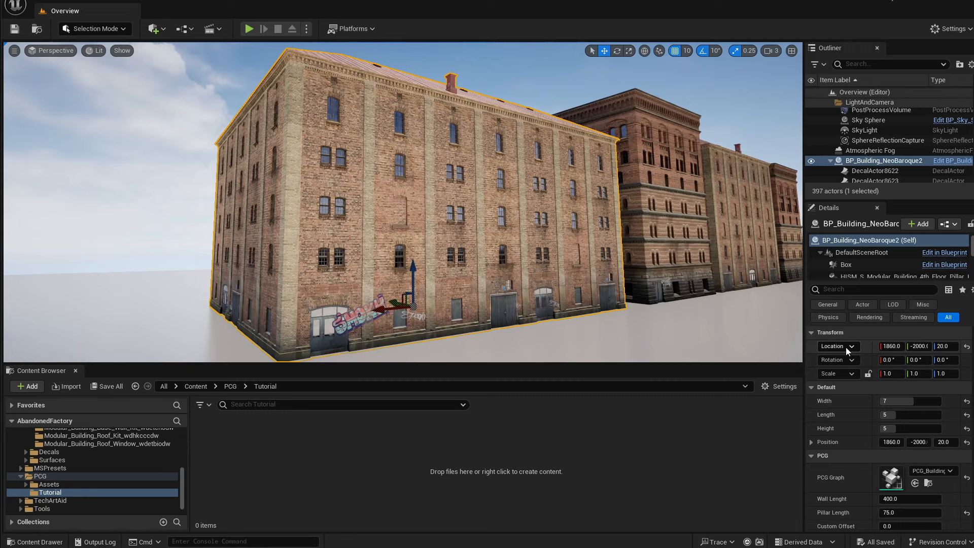
click(900, 406)
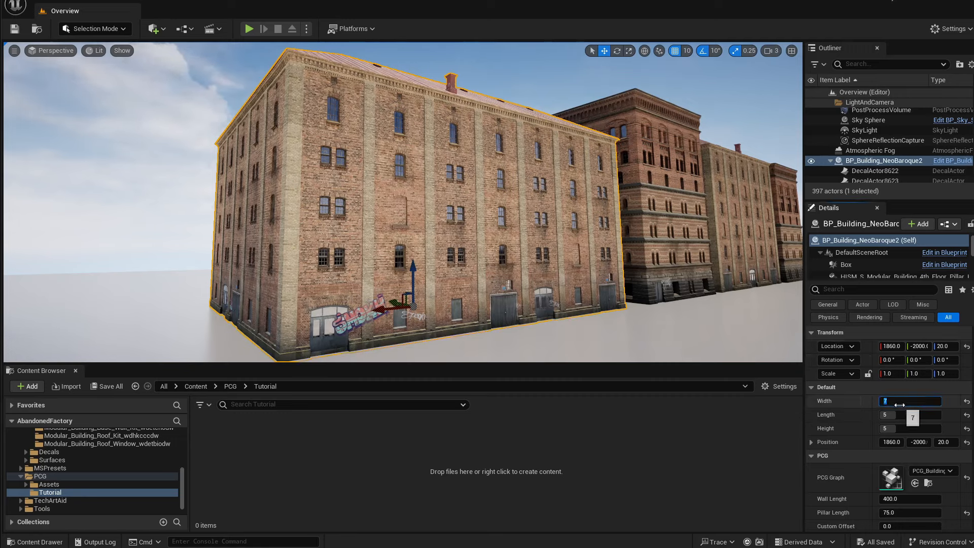
text(5)
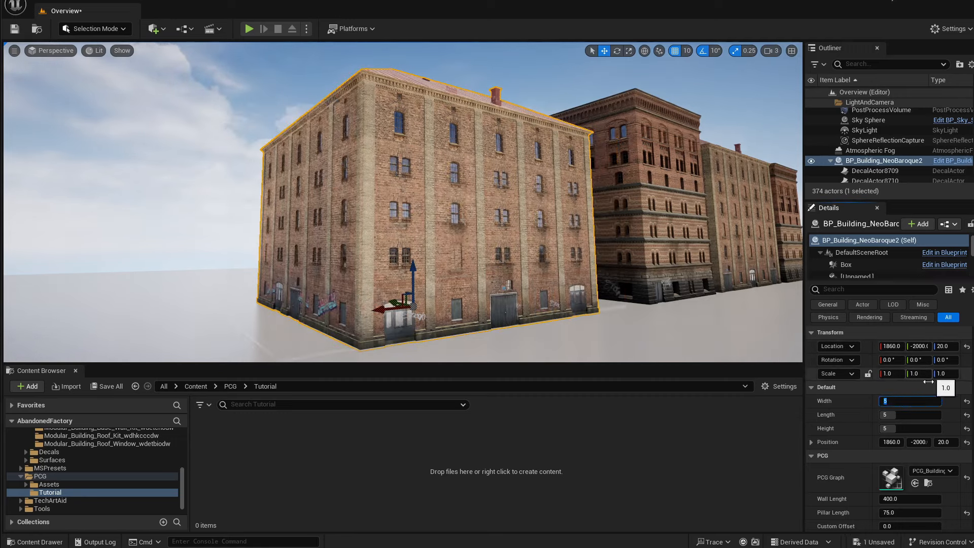
text(7)
key(Return)
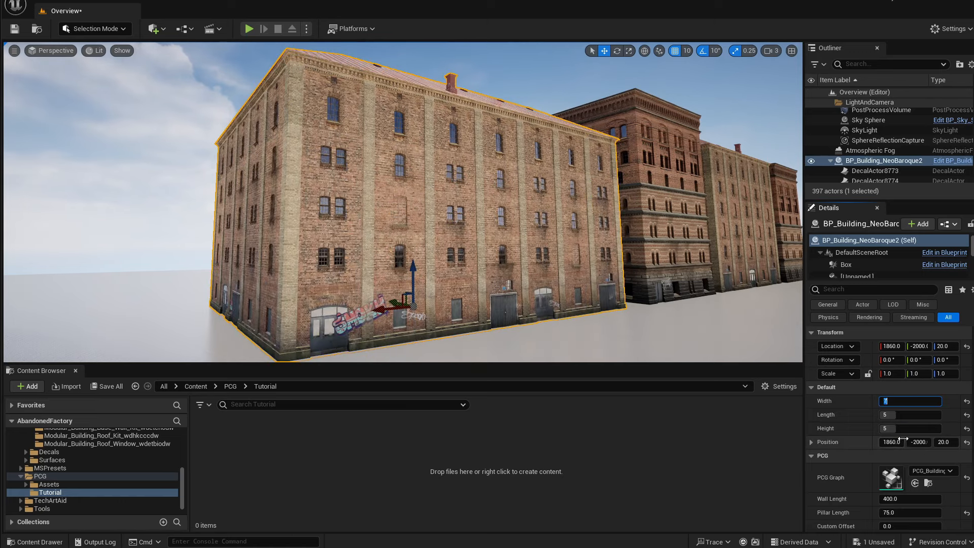
Try a Length of 3 on the brick building, and set it back to 5.
key(Tab)
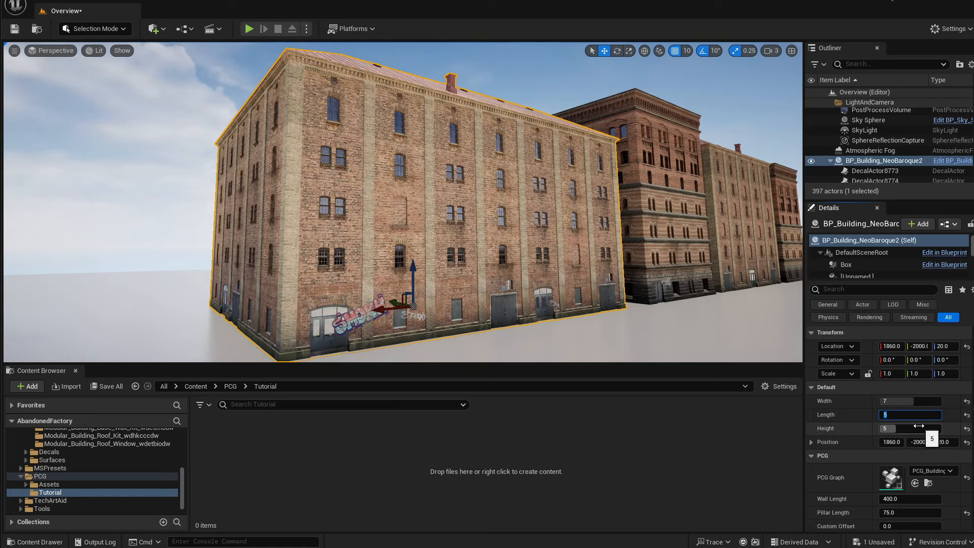
text(3)
key(Return)
text(5)
key(Return)
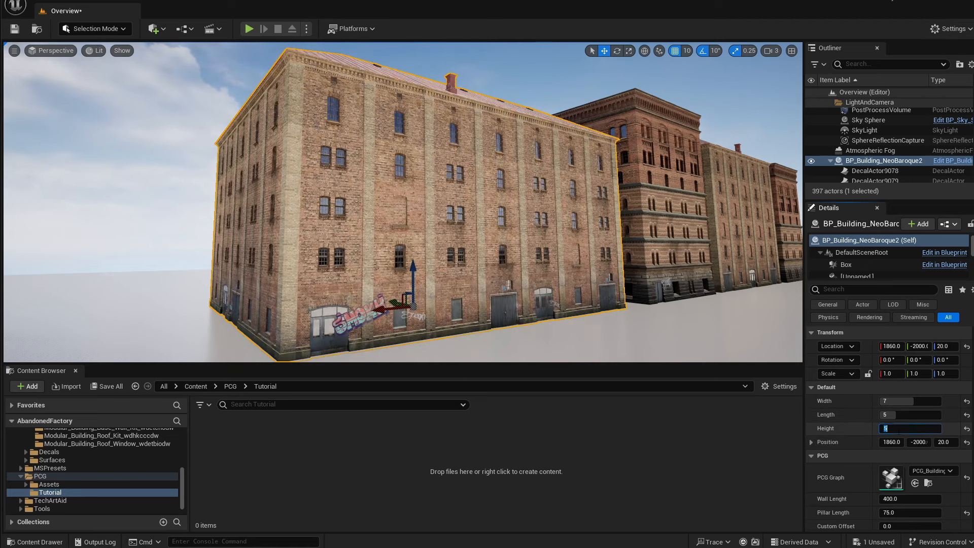
Try a Height of 2 on the brick building, and set it back to 5.
key(Tab)
text(3)
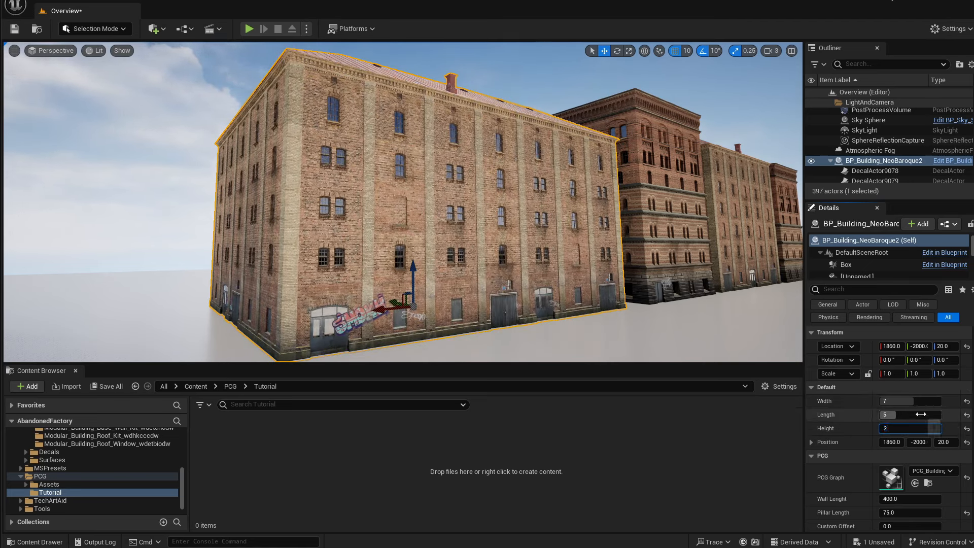
key(Return)
text(5)
key(Return)
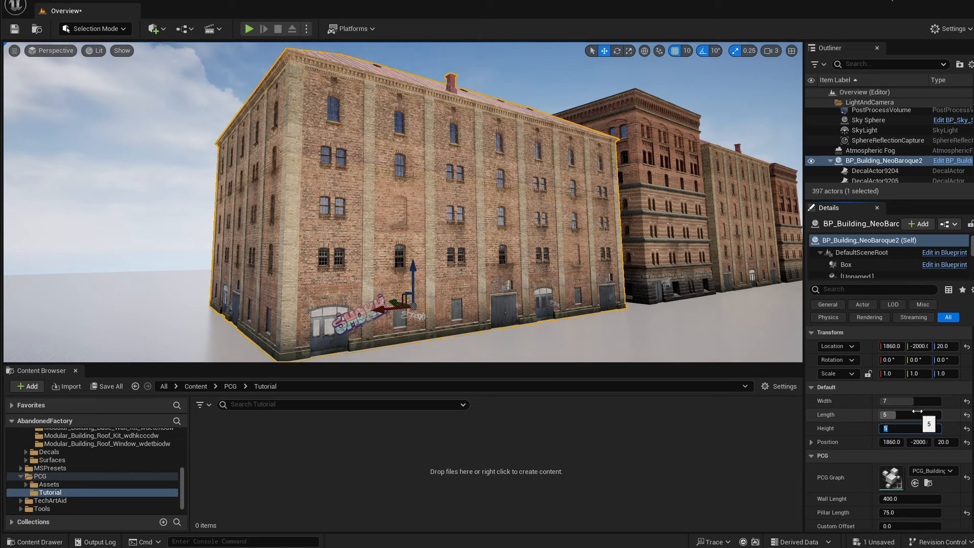
Collapse the building's PCG settings and set Repeat Base Doors to 0.
scroll(893, 475, down, 2)
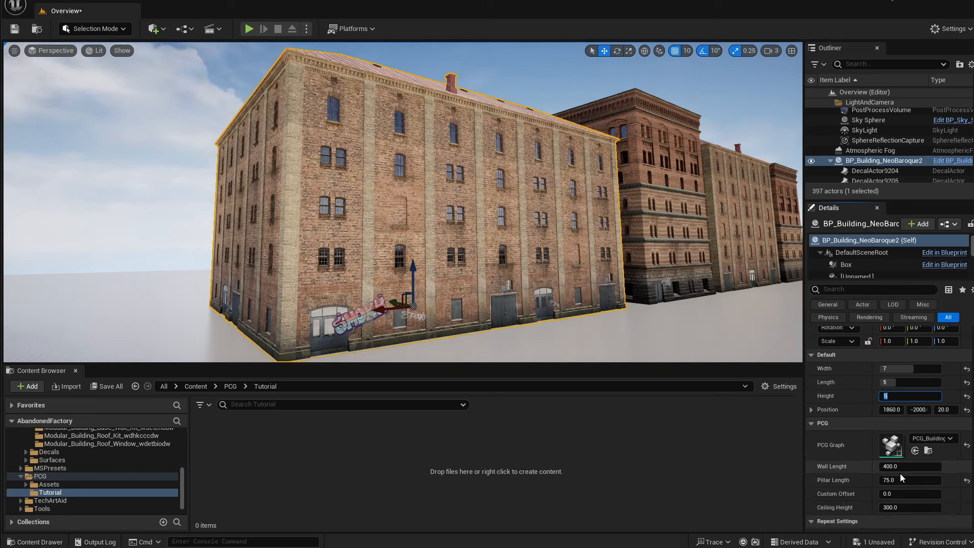
click(814, 423)
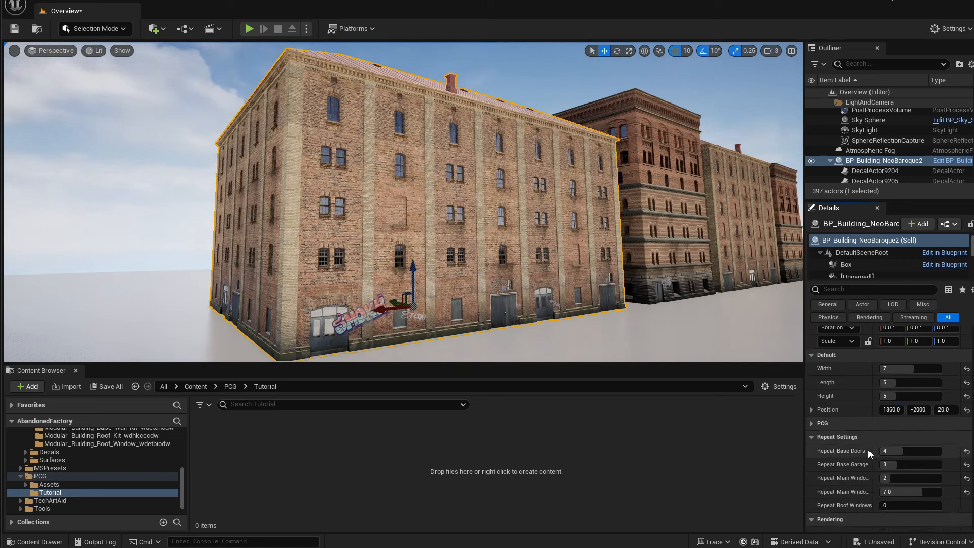
scroll(868, 450, down, 2)
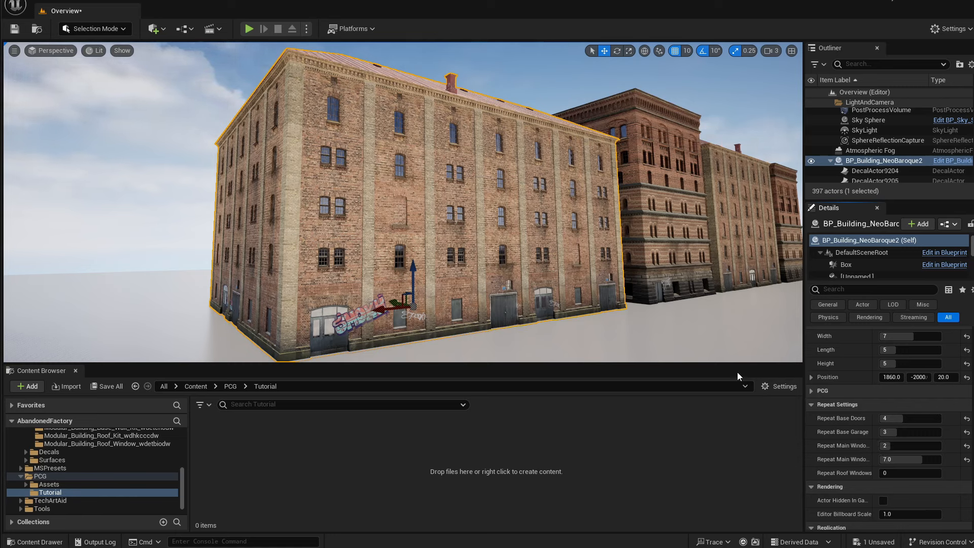
click(909, 418)
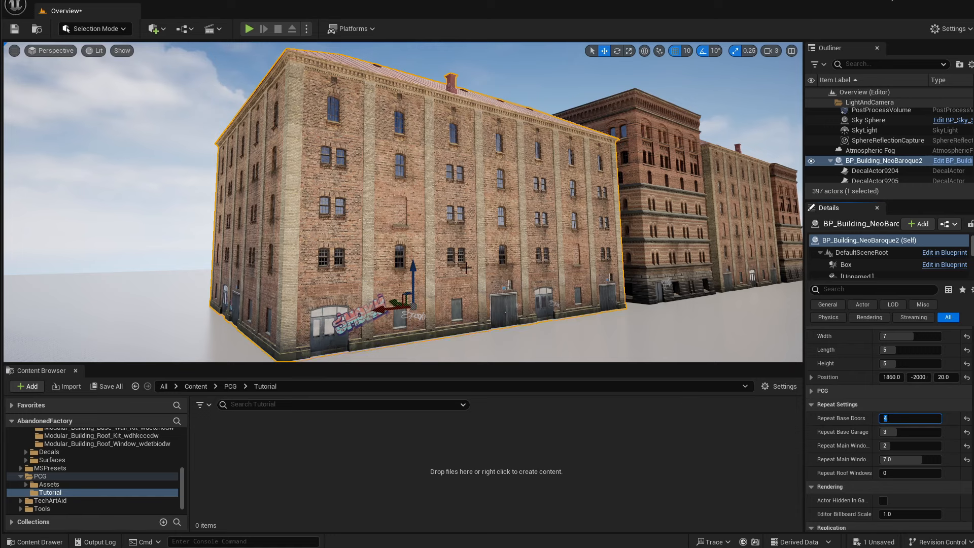
text(0)
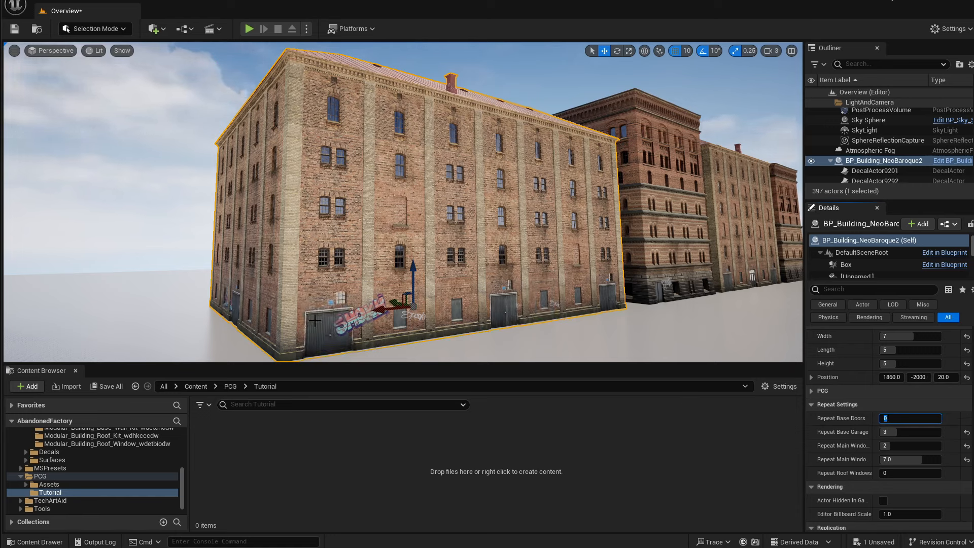
Try Repeat Base Garage values of 1 and 2 on the building's ground floor.
click(905, 432)
text(1)
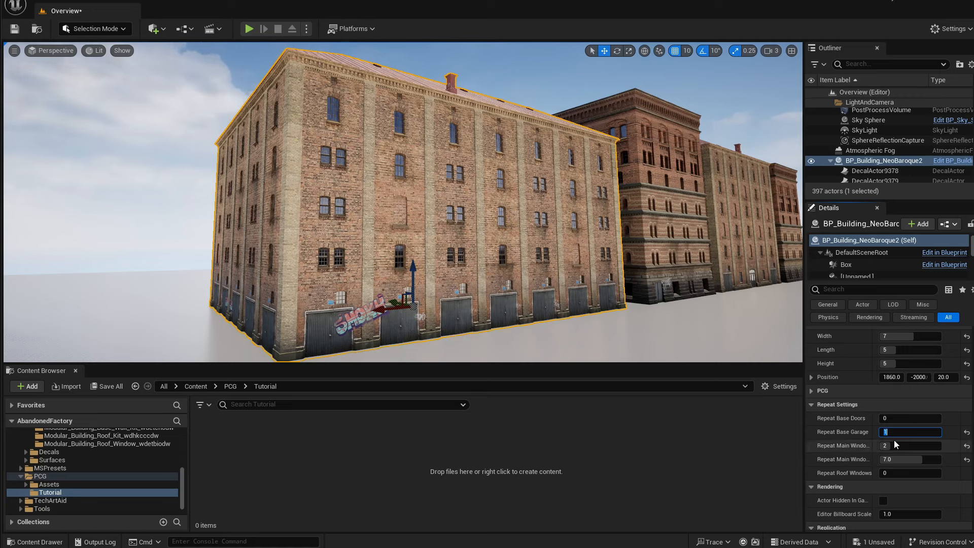
text(2)
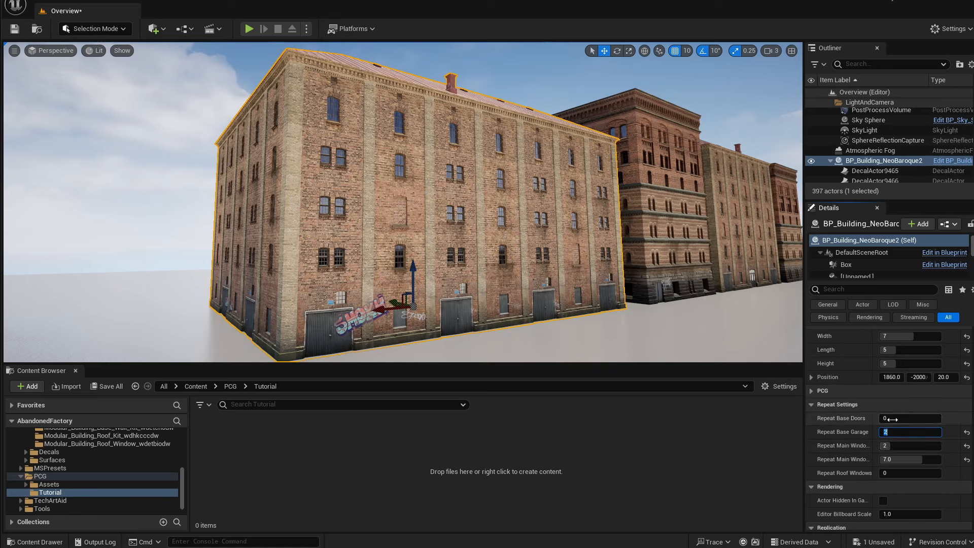
Set the building's Repeat Base Doors to 3 and Repeat Base Garage to 4.
click(893, 419)
text(3)
key(Return)
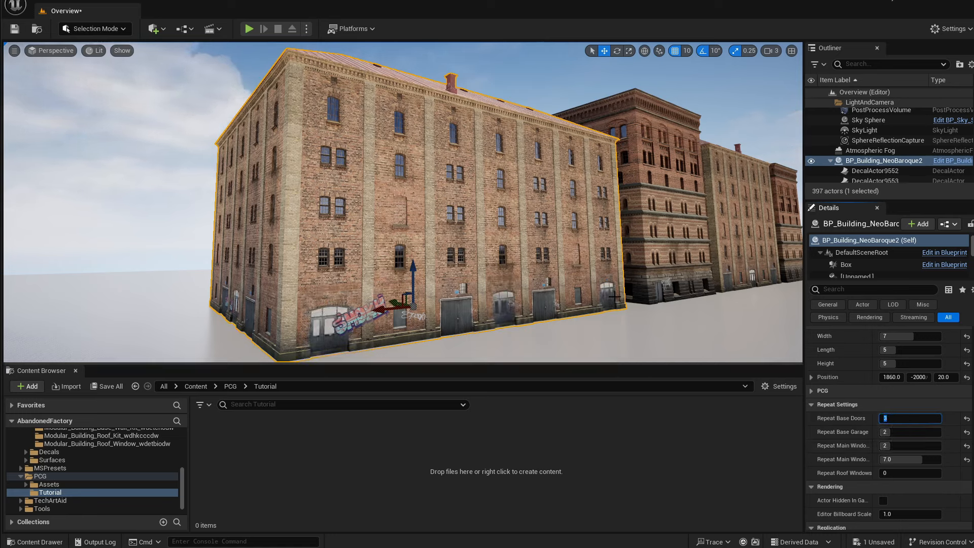
key(Tab)
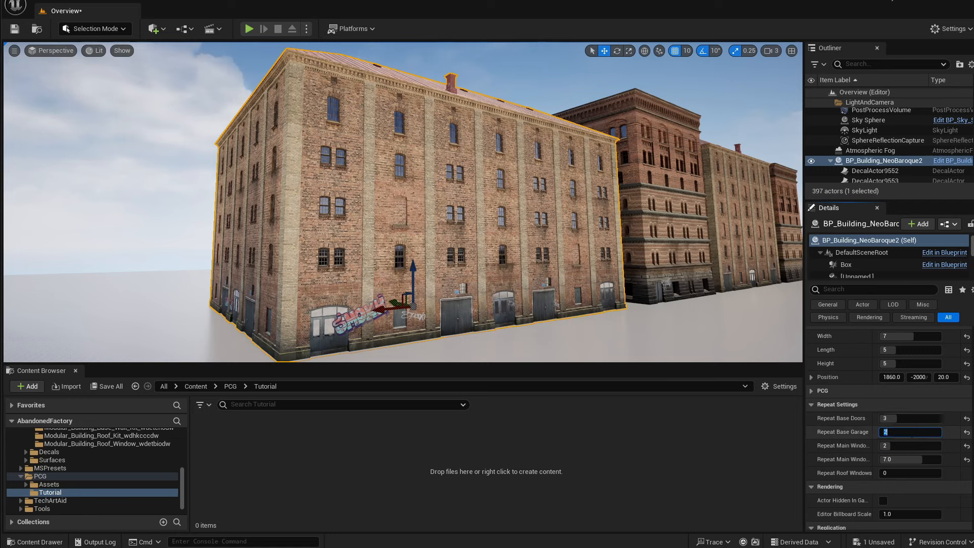
text(4)
key(Return)
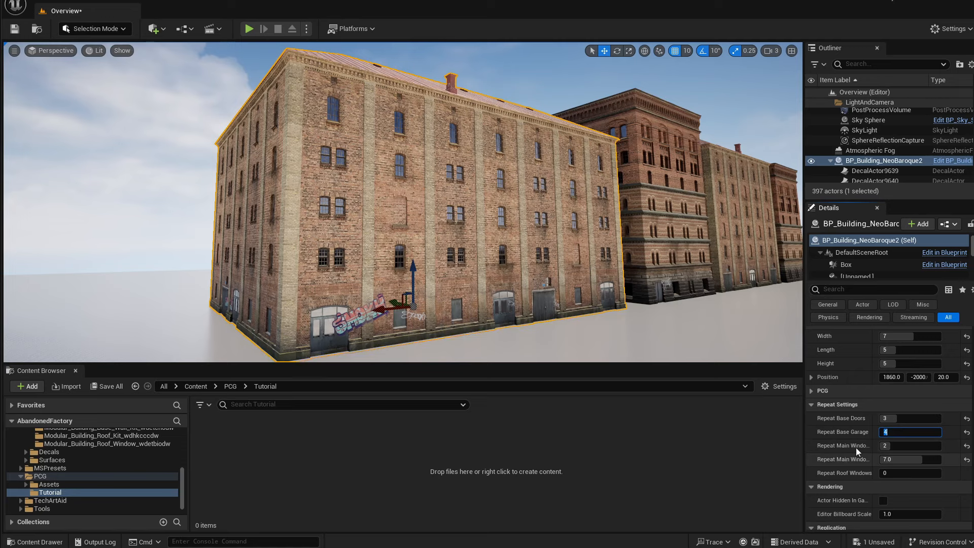
Try a value of 0 for the first Repeat Main Windows setting and inspect the facade.
key(Tab)
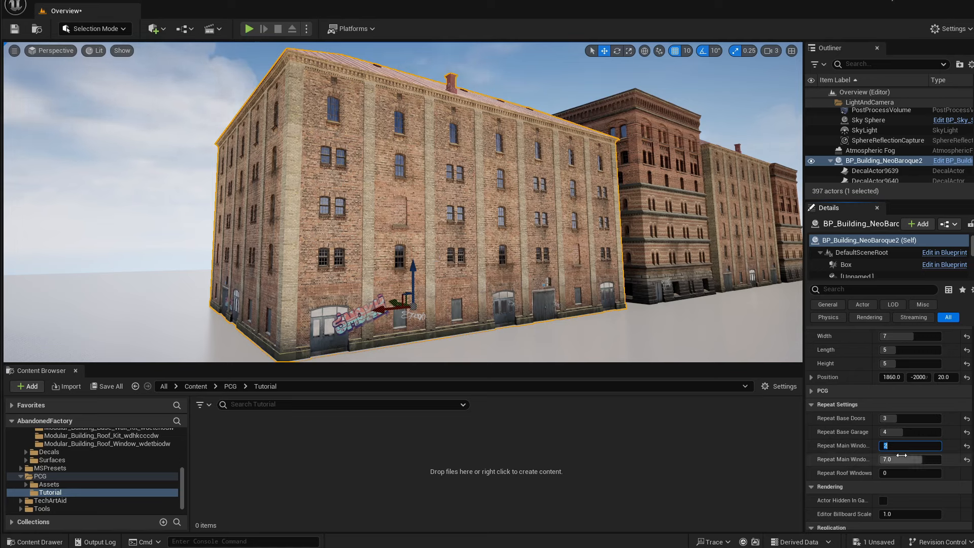
text(0)
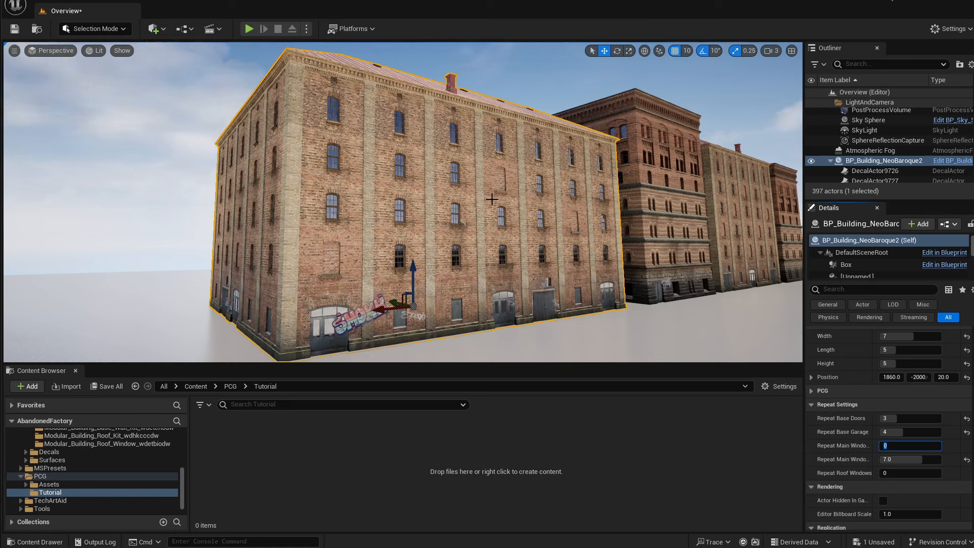
key(d)
right_drag(499, 197, 475, 197)
key(w)
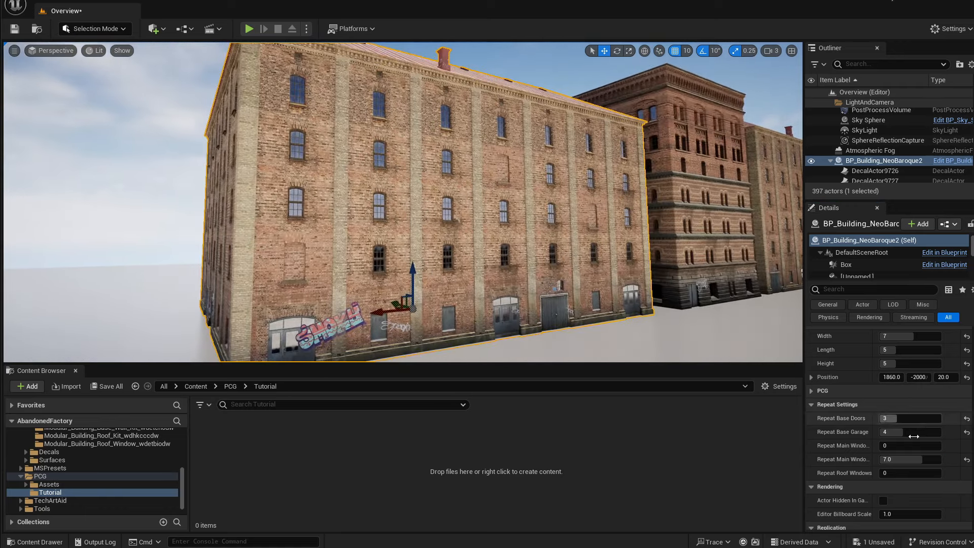
Try values from 2 up to 6, and 1, for the second Repeat Main Windows setting.
click(914, 460)
text(3)
key(Return)
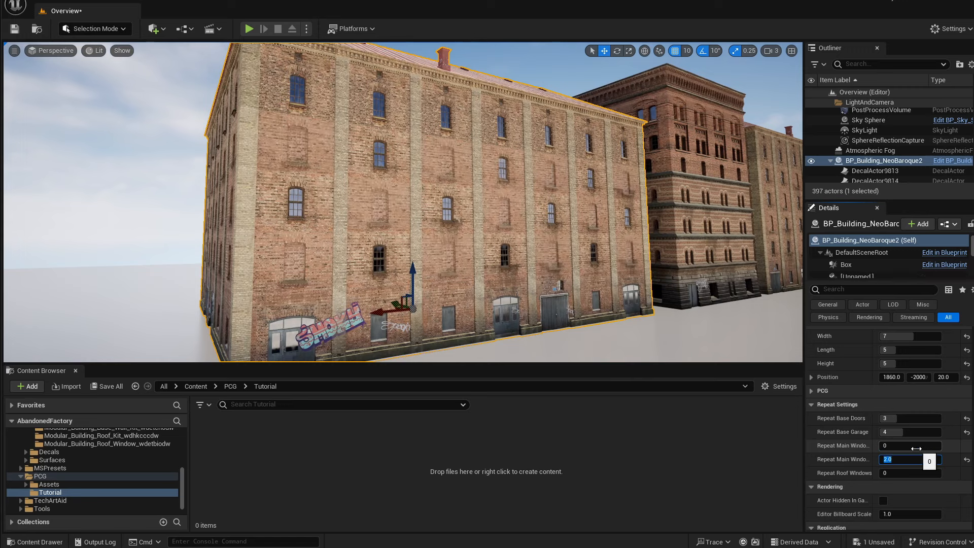
text(5)
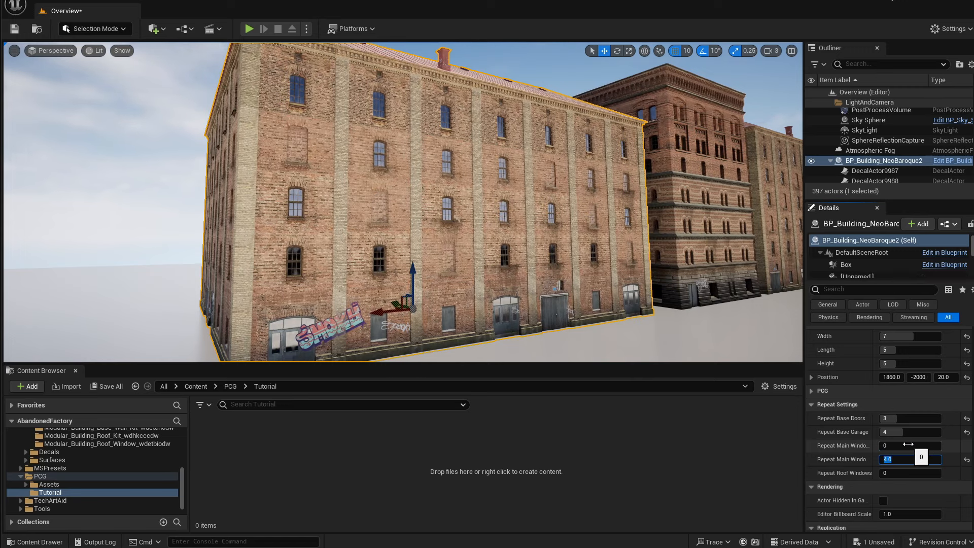
key(Return)
text(6)
key(Return)
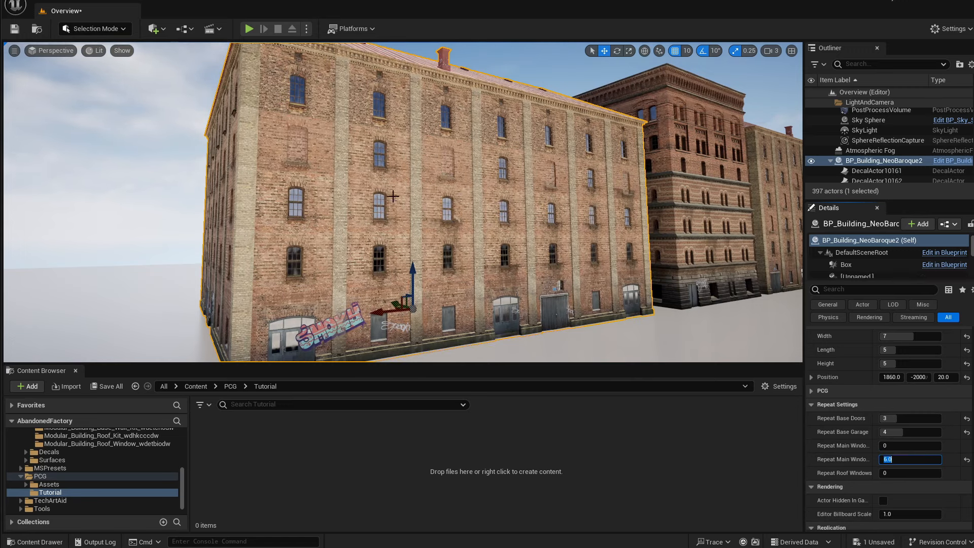
text(1)
key(Return)
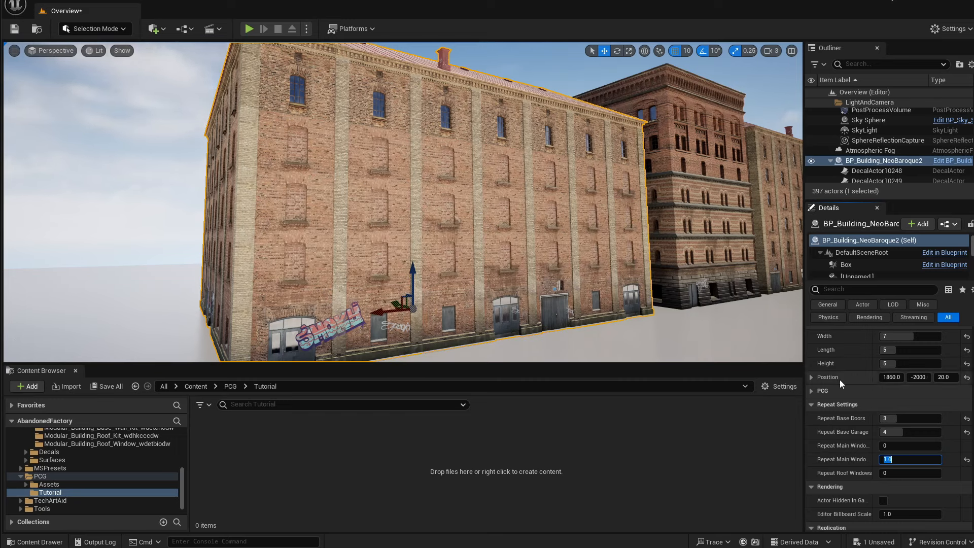
Set the second Repeat Main Windows value to 0 and the first one to 2.
text(0)
key(Return)
click(902, 447)
text(2)
key(Return)
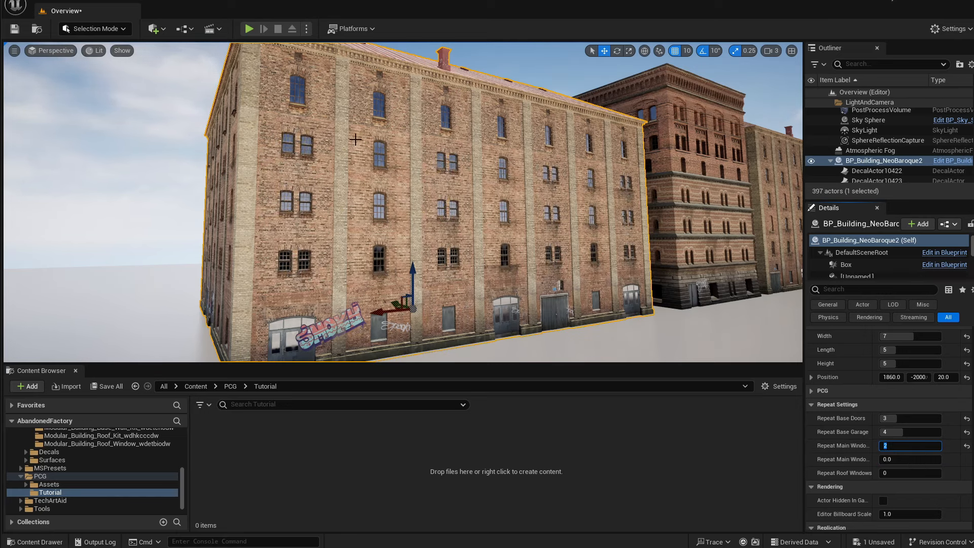
Try Repeat Roof Windows at 1, and set it to 2 for the building's roof.
right_drag(419, 168, 408, 89)
mouse_move(461, 108)
right_down()
mouse_move(456, 134)
mouse_move(461, 112)
right_up()
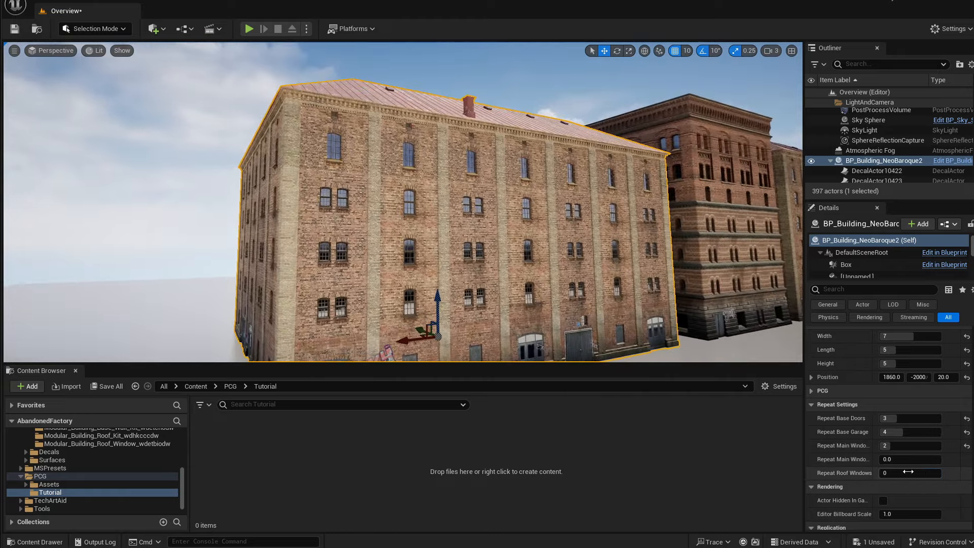
click(913, 473)
text(1)
key(Return)
text(2)
key(Return)
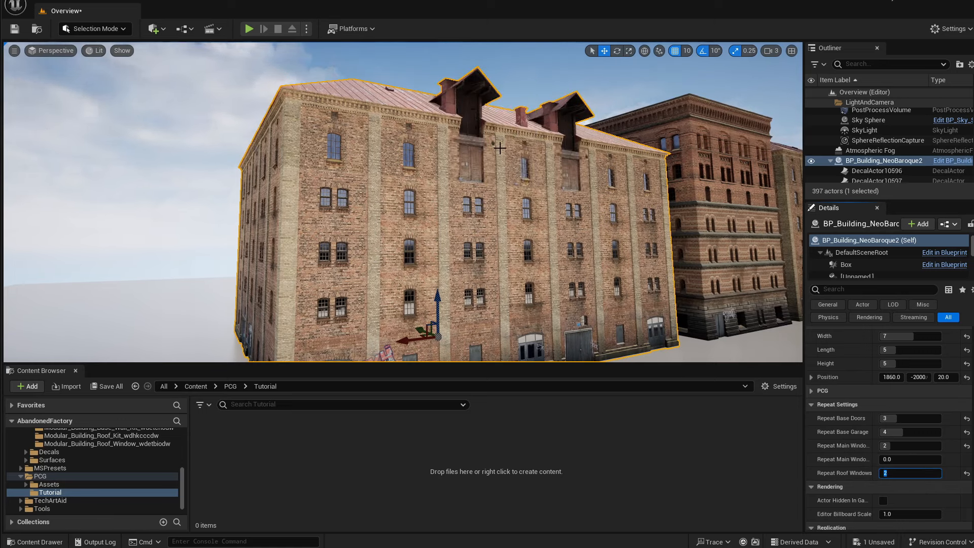
Examine the brick building's roof windows and full facade from nearer and farther viewpoints.
right_drag(576, 192, 572, 211)
key(s)
key(w)
key(w)
key(s)
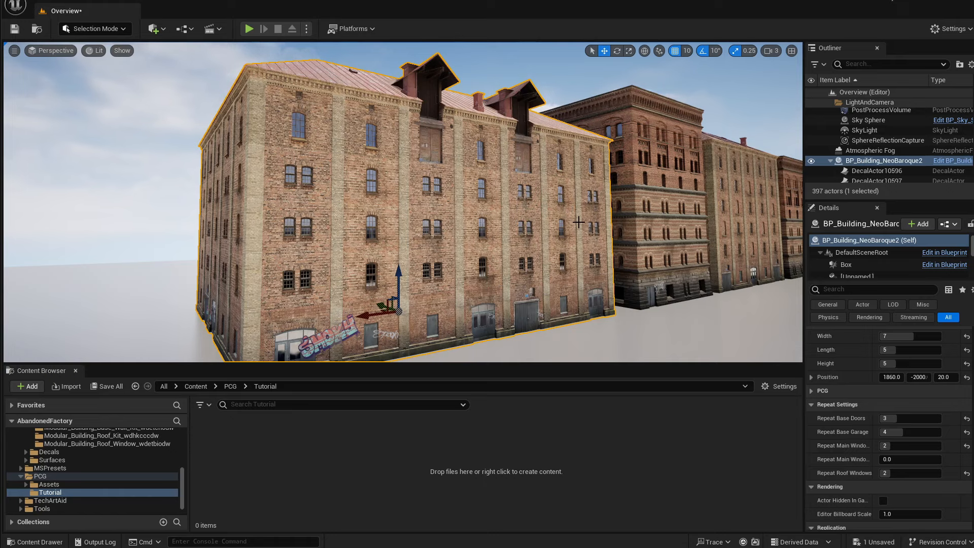
key(w)
right_drag(512, 209, 538, 210)
Select the taller red-brick building next door, BP_Building_NeoBaroque3, and inspect its facade up close.
click(543, 250)
key(s)
mouse_move(493, 254)
right_down()
mouse_move(482, 253)
mouse_move(497, 257)
right_up()
key(a)
right_drag(396, 239, 373, 239)
key(s)
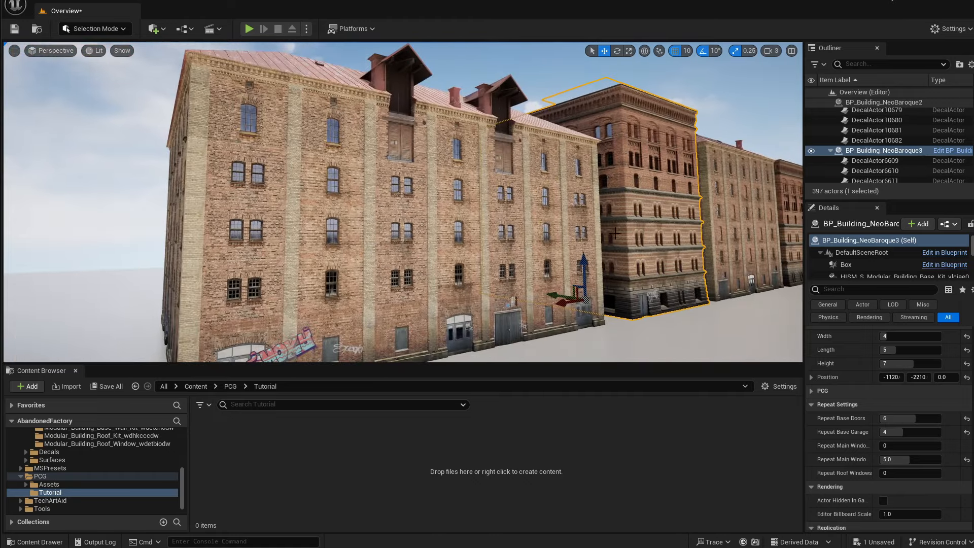
key(w)
right_drag(502, 217, 519, 216)
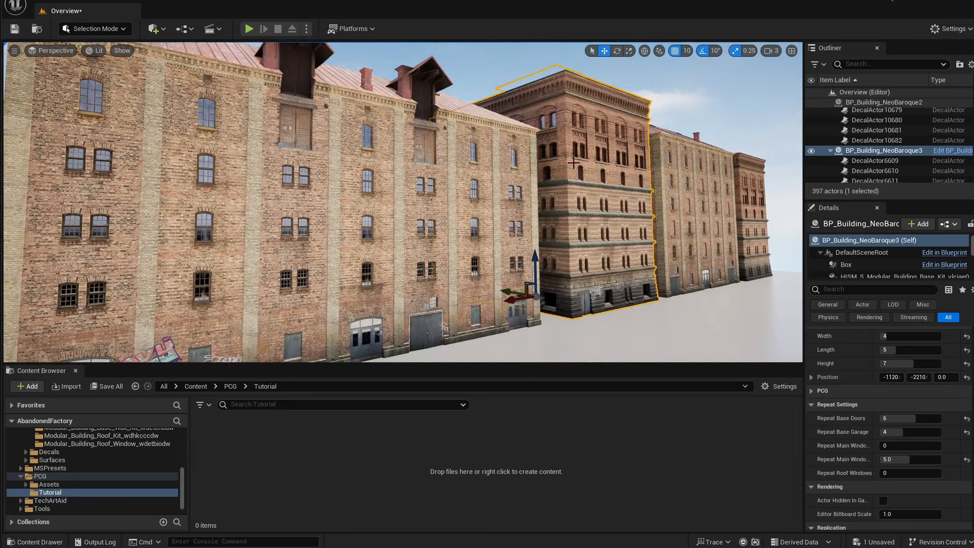
key(w)
key(d)
right_drag(573, 163, 578, 162)
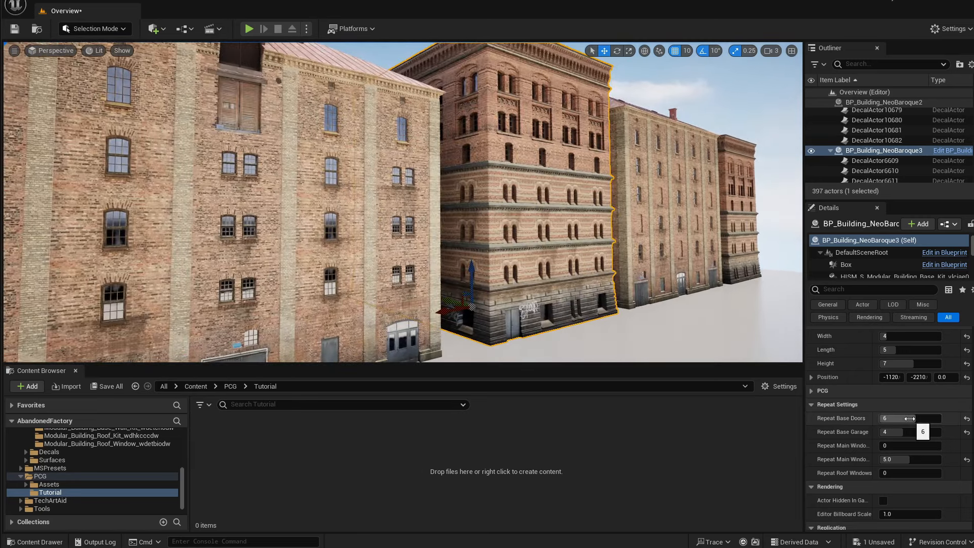
Try a Height of 8 for BP_Building_NeoBaroque3, and set it back to 7.
click(911, 361)
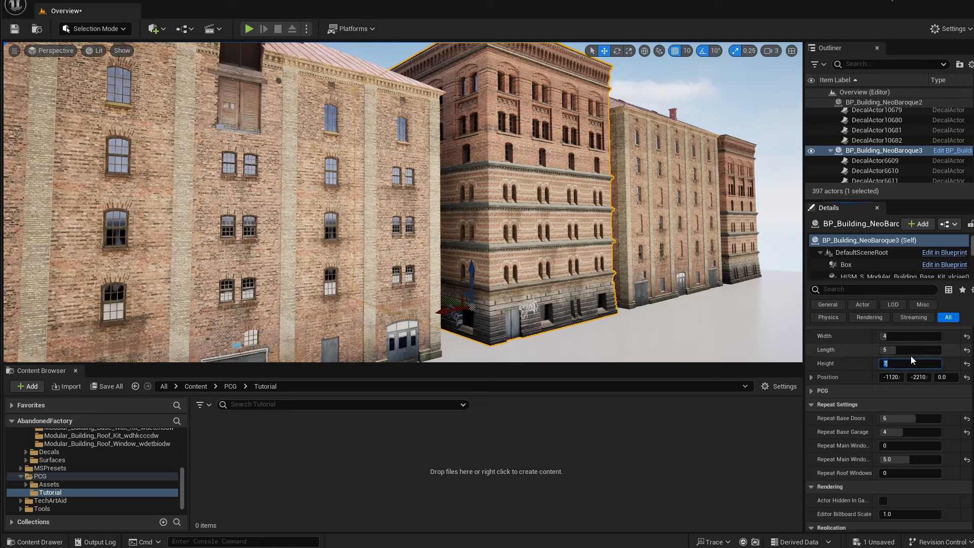
text(8)
key(Return)
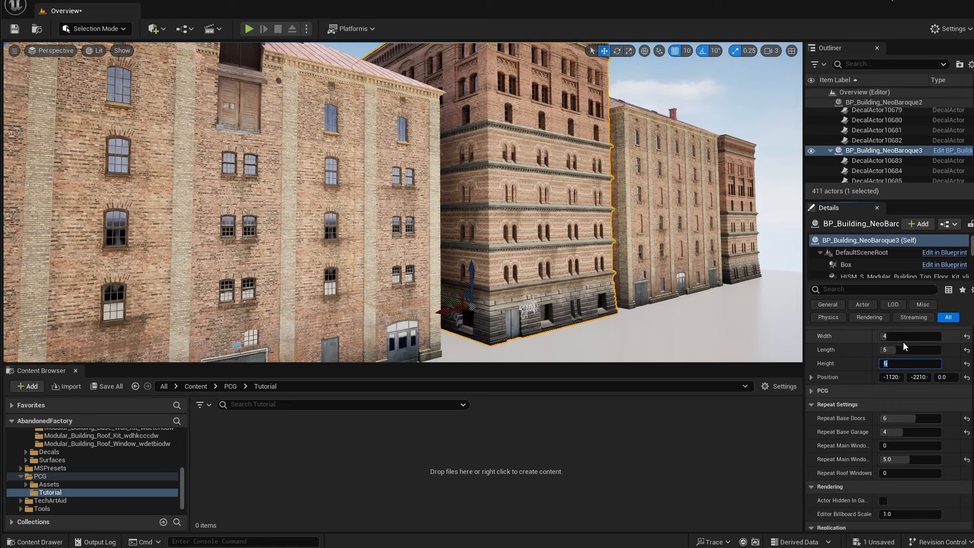
text(7)
key(Return)
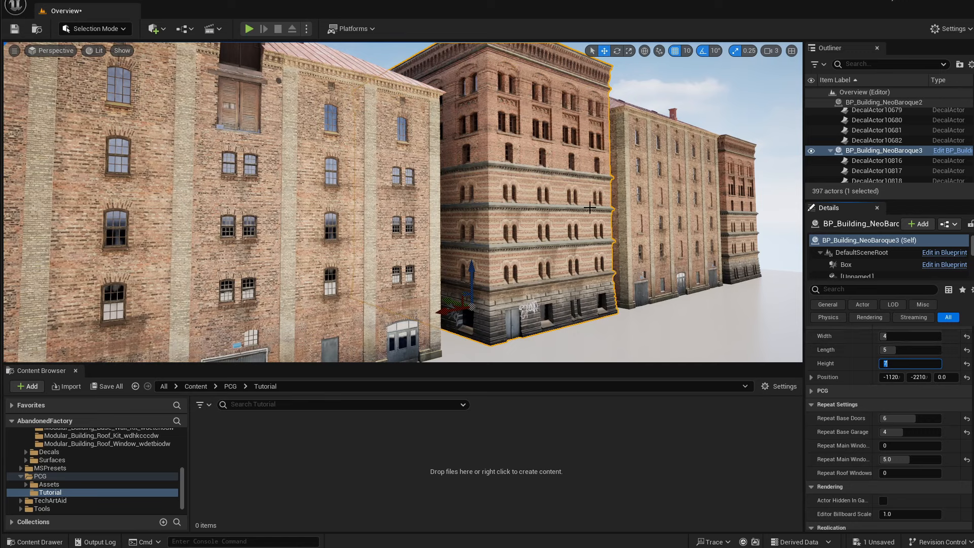
Set Repeat Base Doors to 0 for BP_Building_NeoBaroque3, and try Repeat Base Garage at 0 before setting it to 1.
click(904, 417)
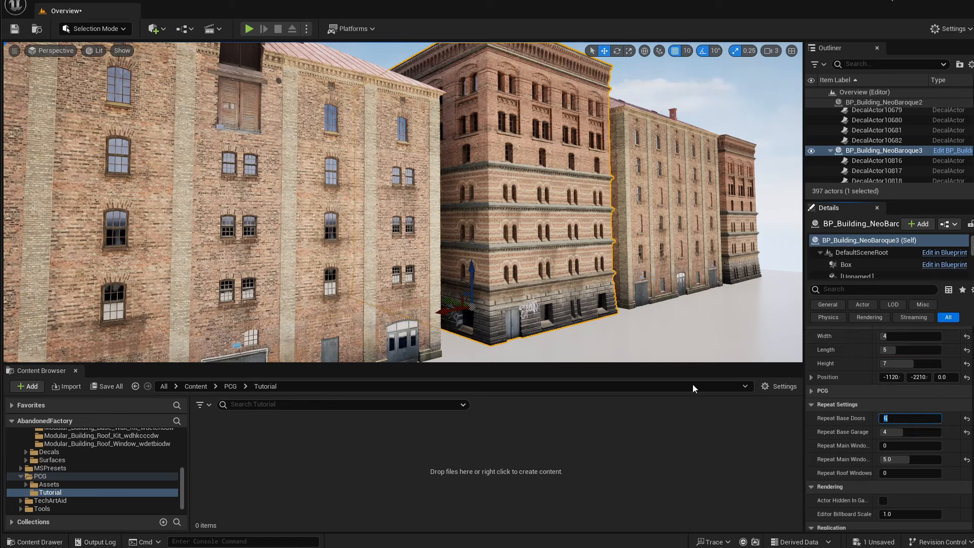
text(0)
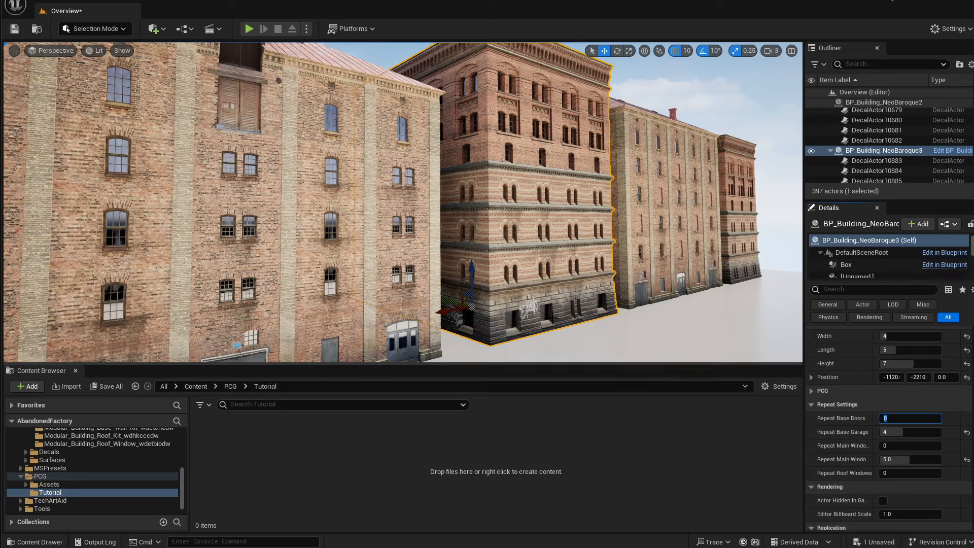
key(Tab)
text(0)
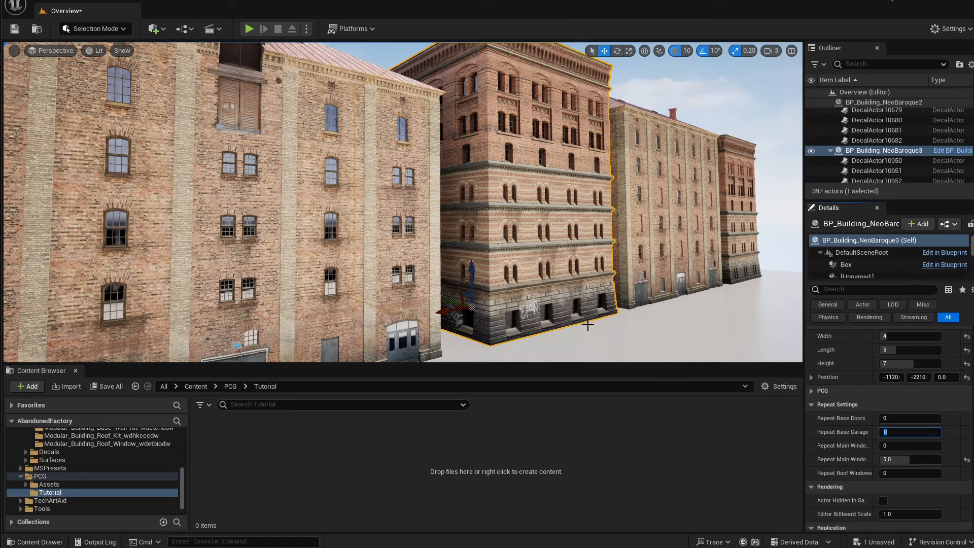
text(1)
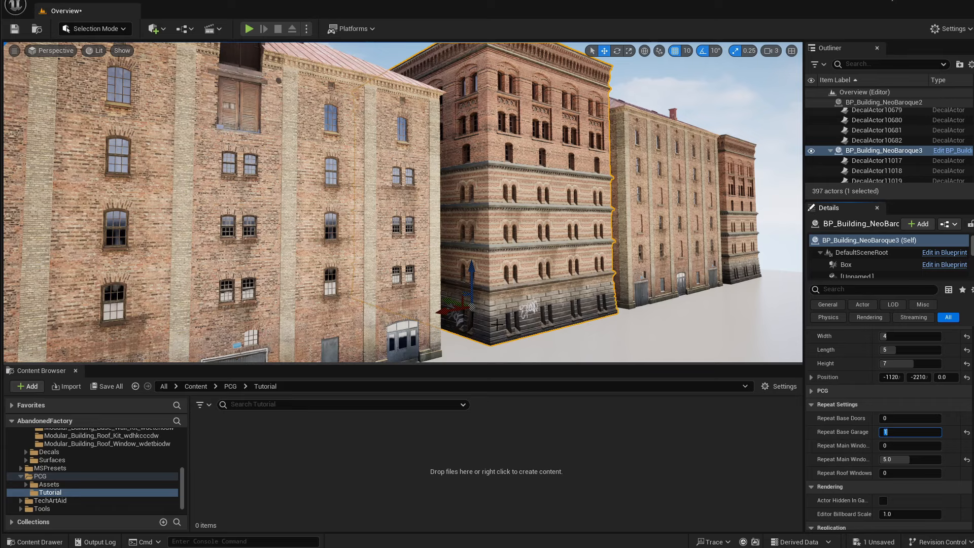
Delete the neighbouring buildings in the row, keeping only the large brick building with the two roof hoists.
key(s)
right_drag(660, 186, 663, 215)
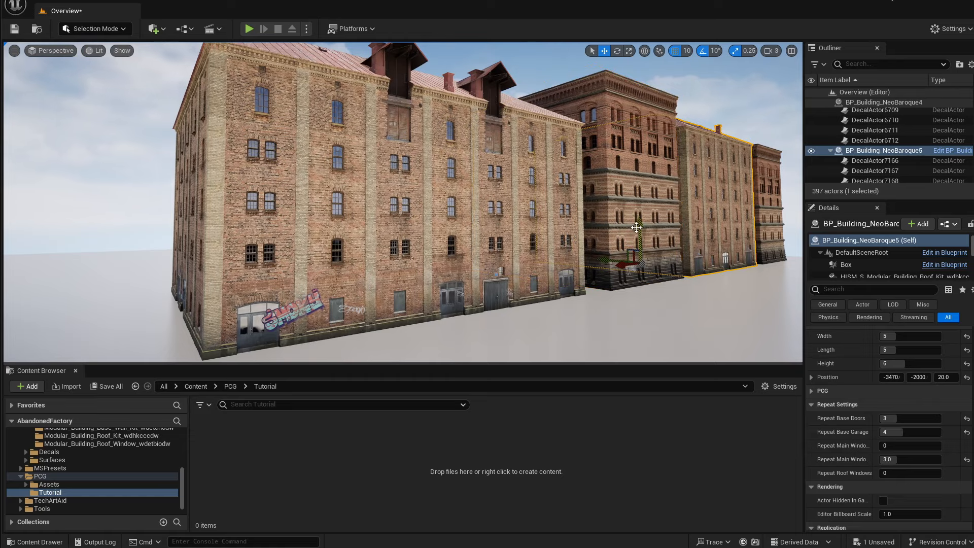
key(Delete)
right_drag(437, 213, 393, 203)
key(d)
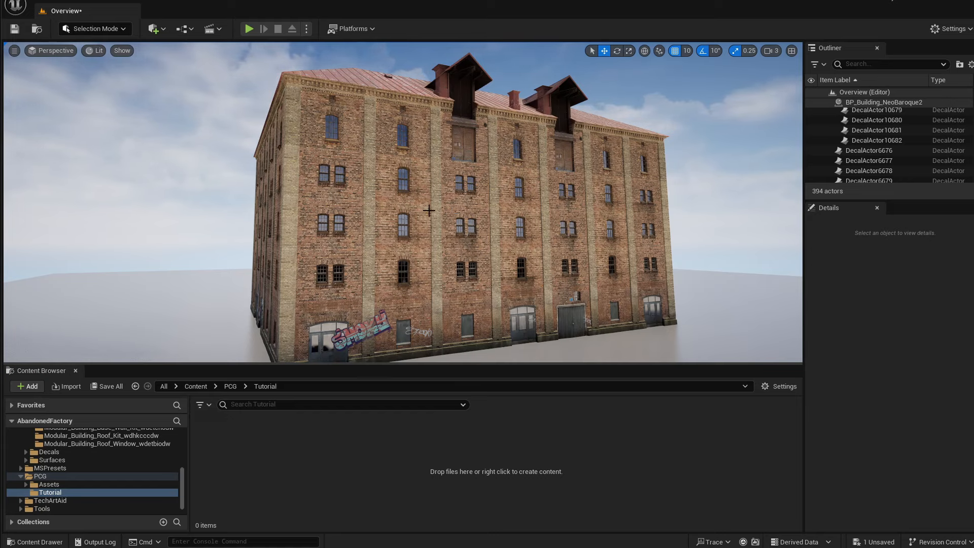
Delete the remaining brick building, BP_Building_NeoBaroque2, together with all leftover decal actors in the level.
right_drag(423, 195, 460, 198)
key(a)
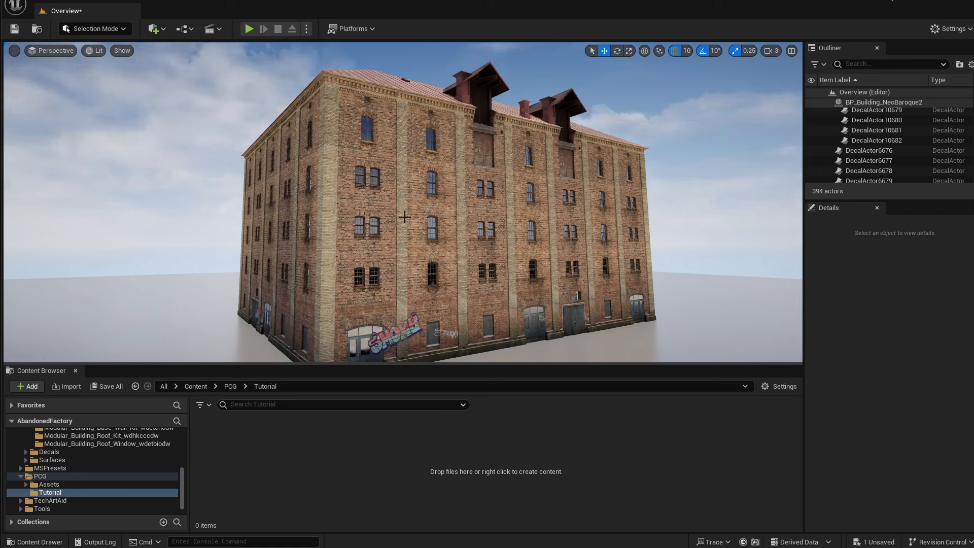
right_drag(495, 204, 483, 223)
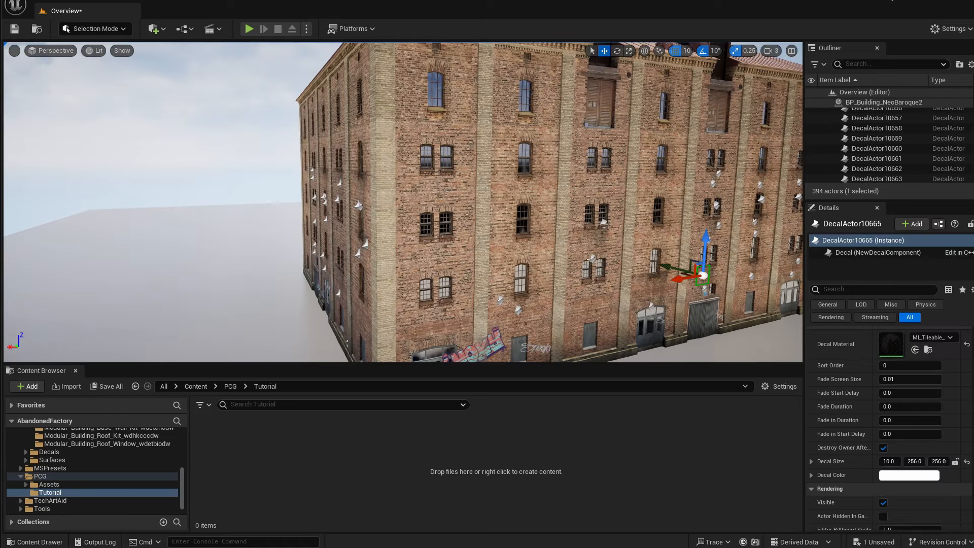
scroll(920, 133, down, 5)
scroll(888, 139, down, 10)
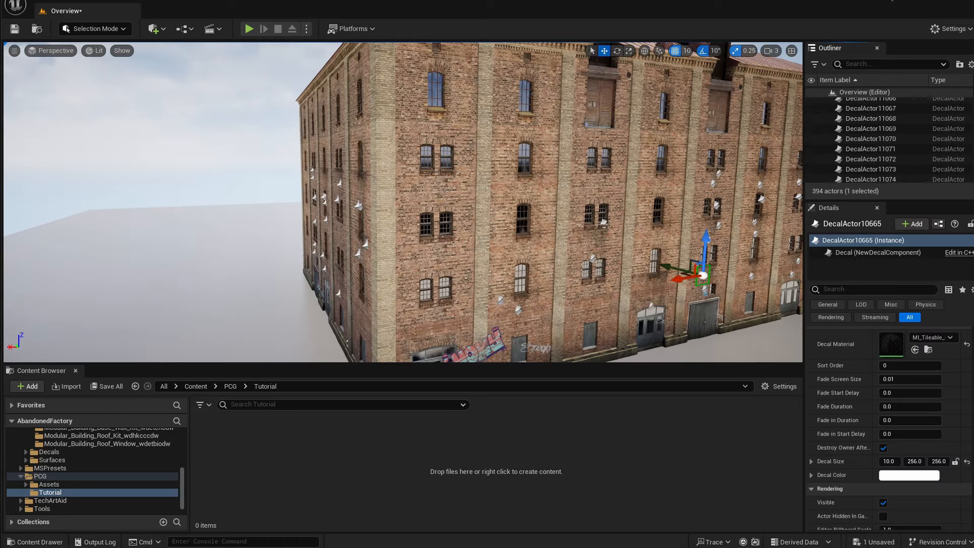
click(871, 160)
scroll(888, 142, up, 5)
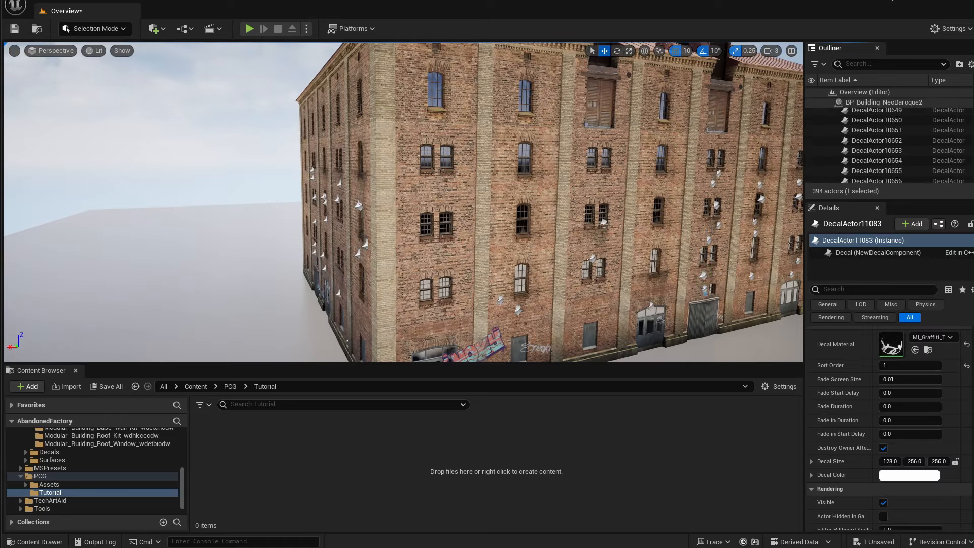
scroll(888, 142, up, 2)
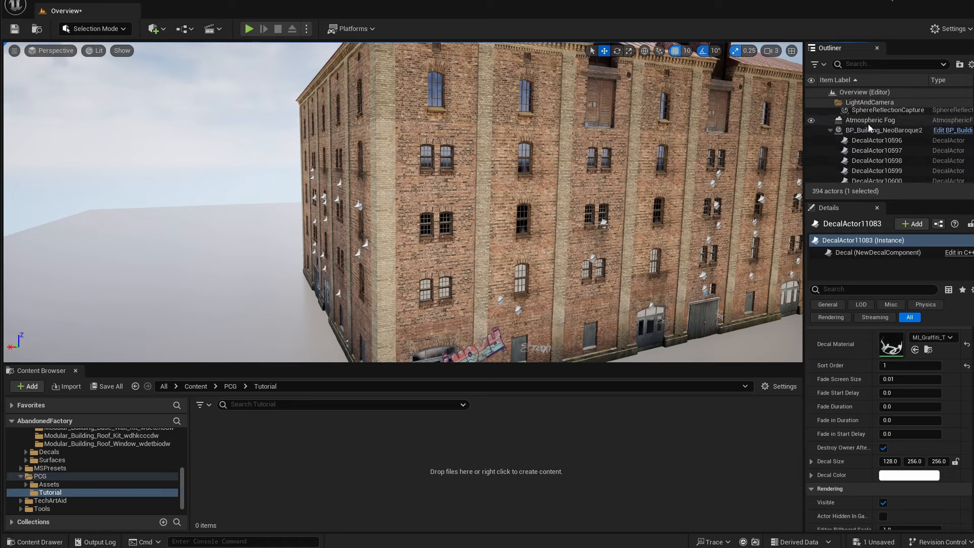
click(884, 130)
key(Delete)
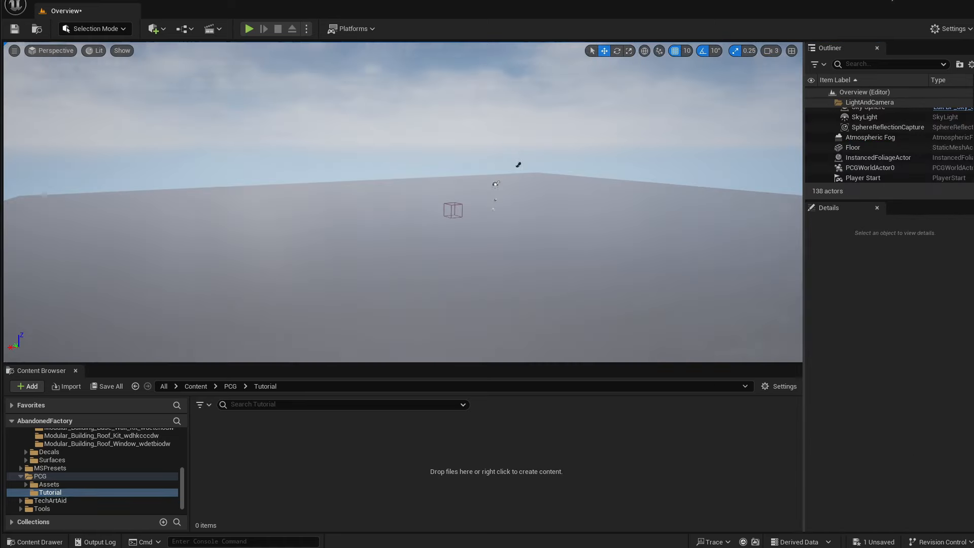
Collapse the LightAndCamera folder in the Outliner.
right_drag(577, 250, 609, 261)
scroll(857, 153, up, 3)
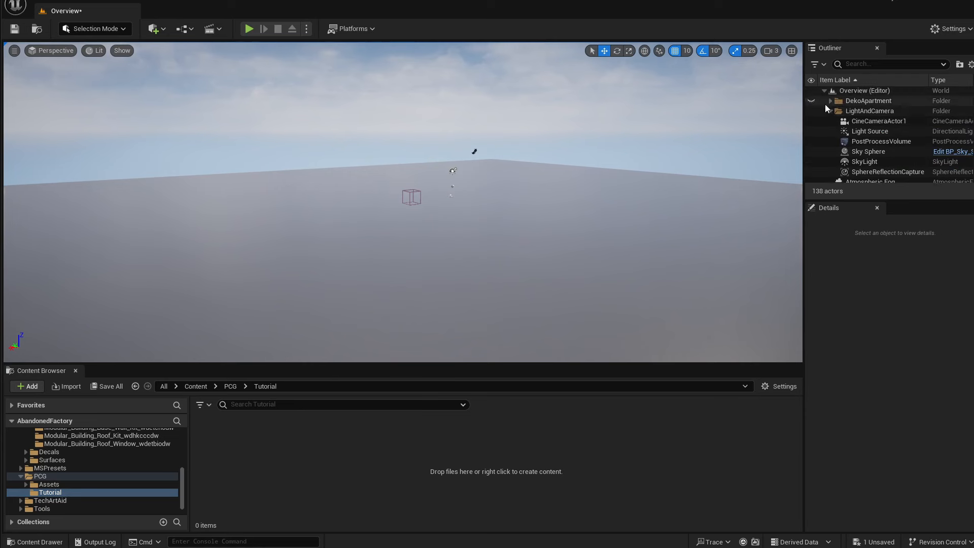
click(831, 111)
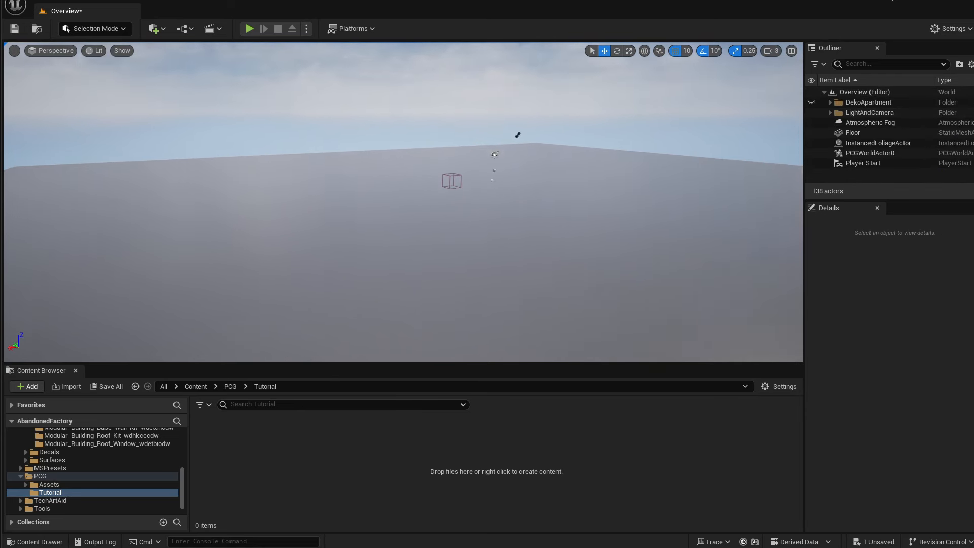
right_drag(428, 249, 436, 252)
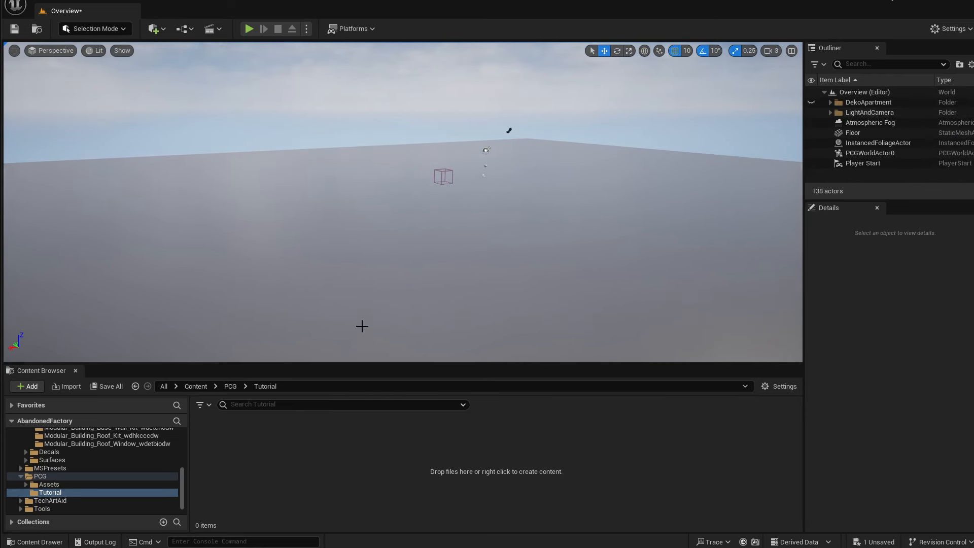
Create a Blueprint Class with Actor as parent in the PCG/Tutorial folder and name it BP_Building.
right_click(263, 455)
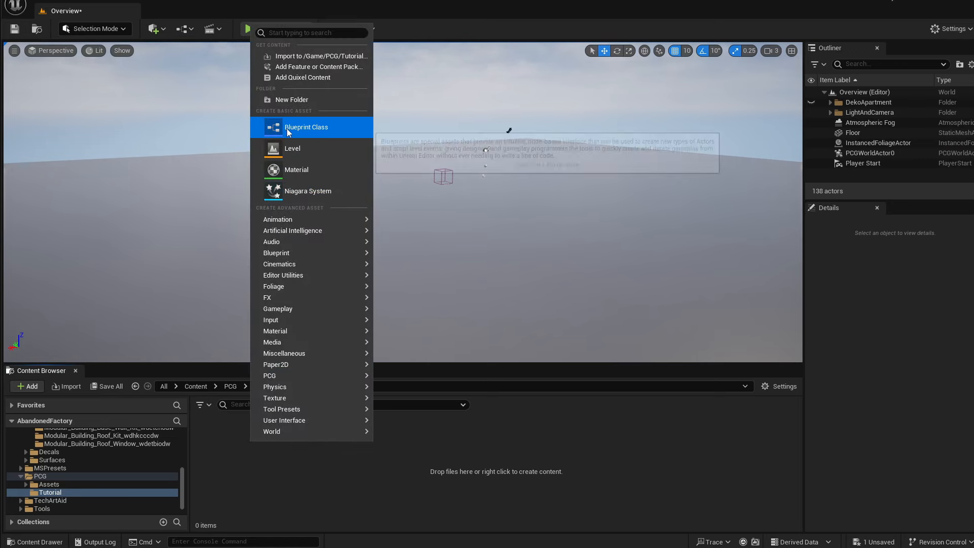
click(305, 128)
drag(900, 277, 427, 200)
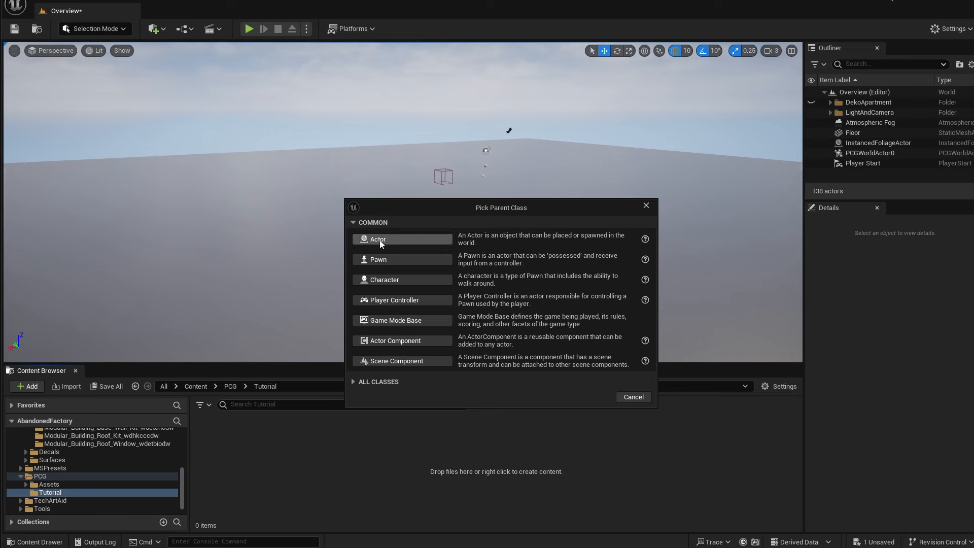
click(401, 240)
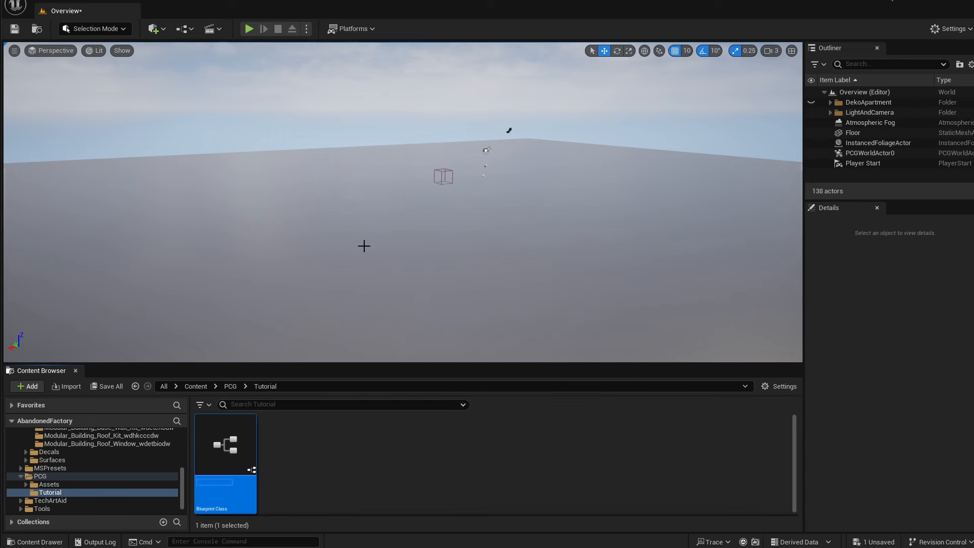
text(BP_)
text(Bu)
text(i)
text(lding)
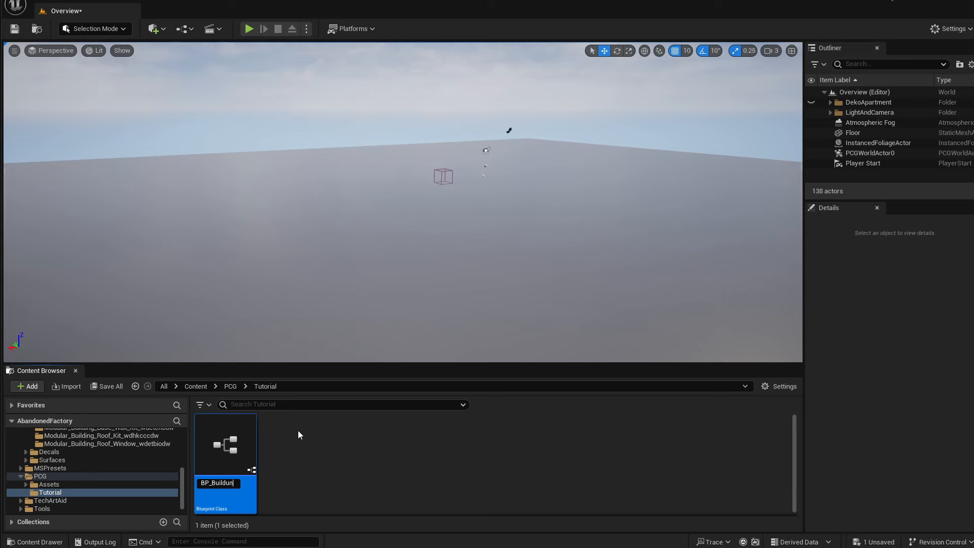
key(Return)
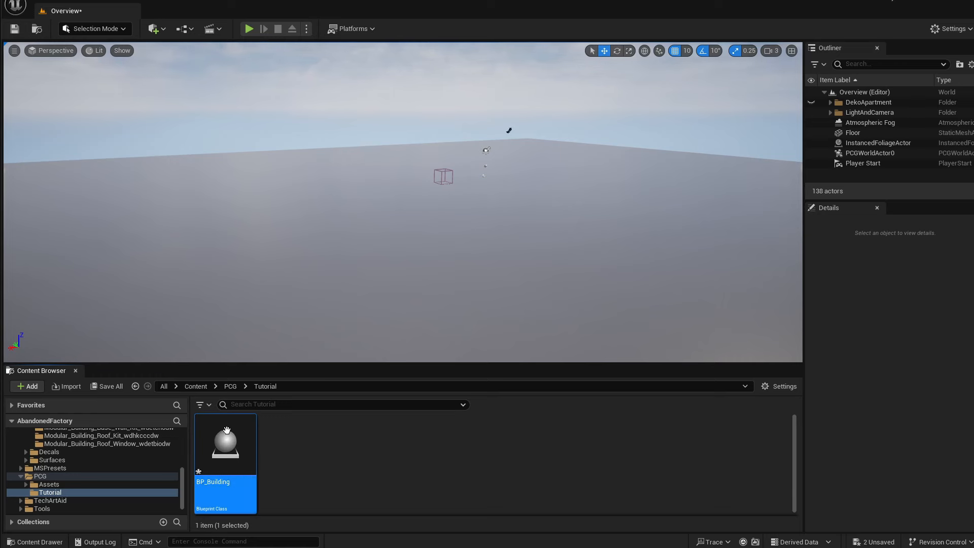
Open the BP_Building blueprint and add a PCG component to it, keeping the name PCG.
double_click(226, 436)
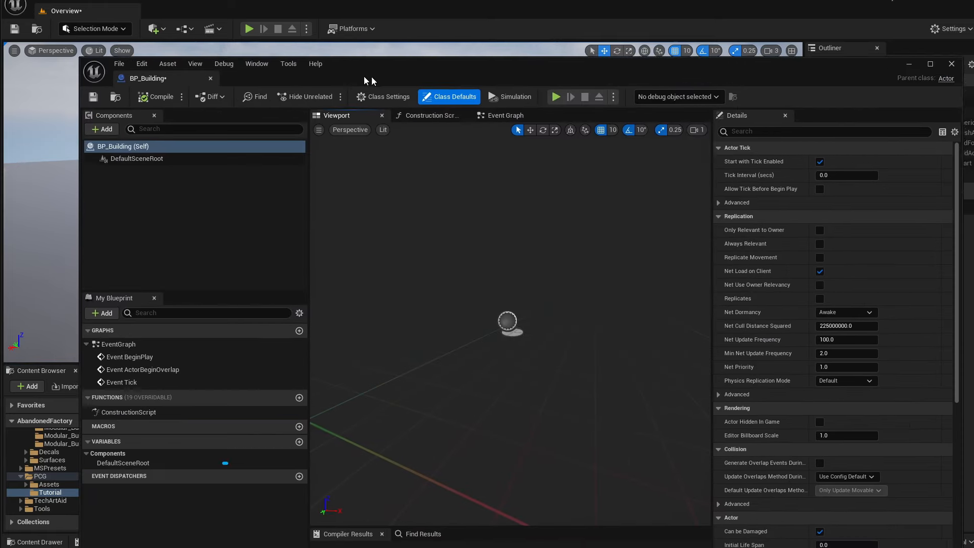
drag(365, 77, 386, 75)
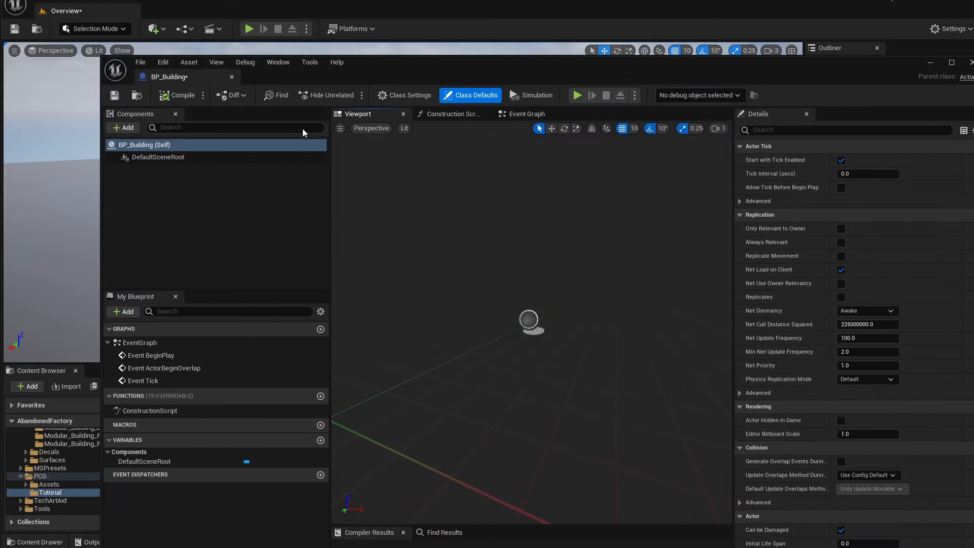
click(126, 128)
text(P)
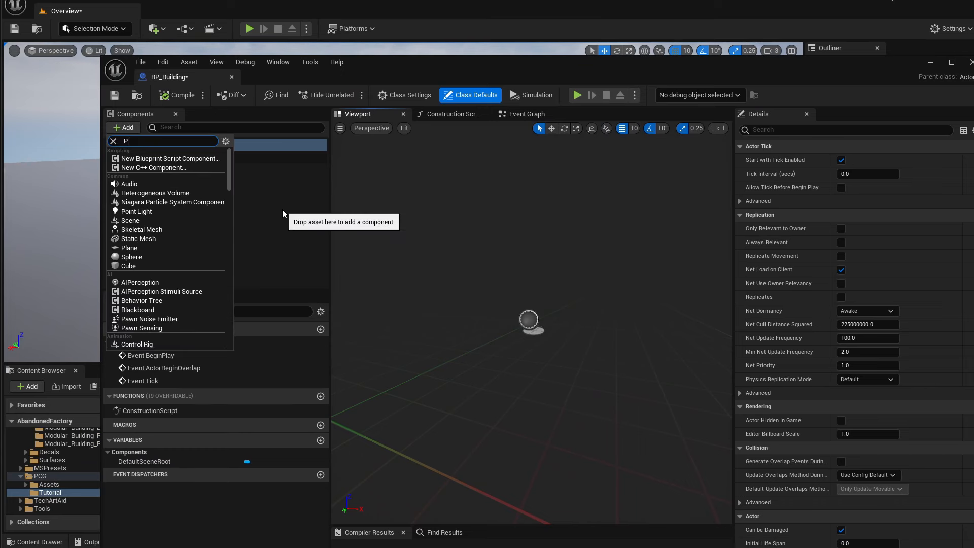
text(CG)
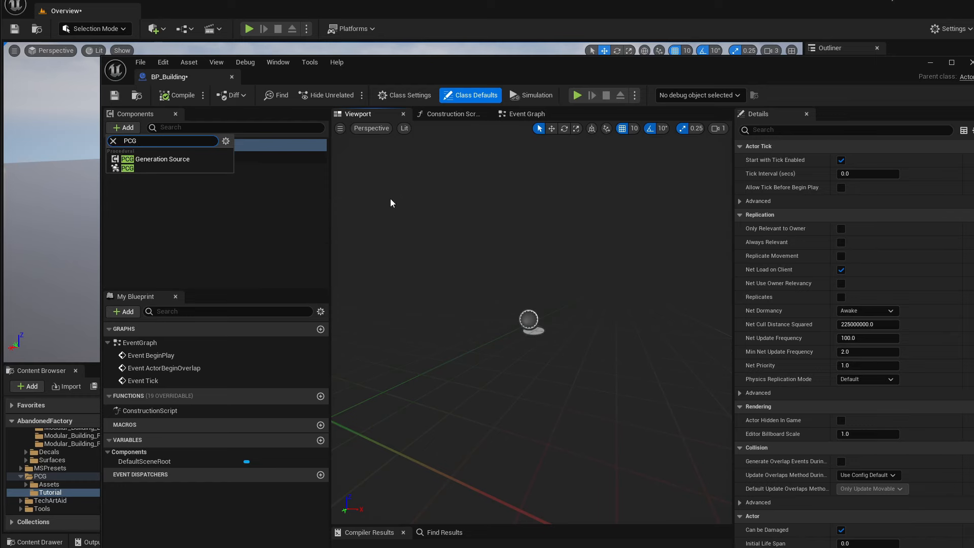
click(161, 169)
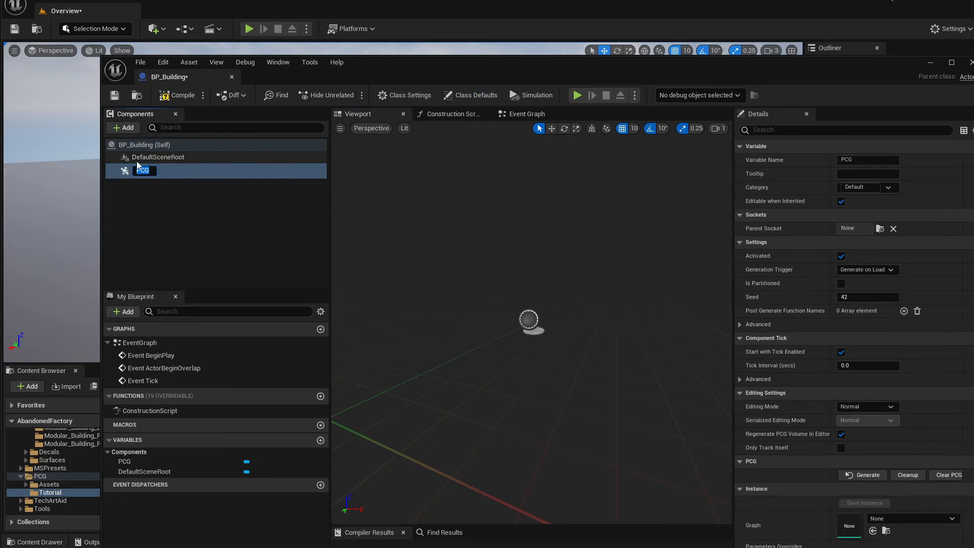
click(114, 174)
Minimize the blueprint editor and create a PCG Graph named PCG_Building in the Tutorial folder.
drag(507, 50, 444, 19)
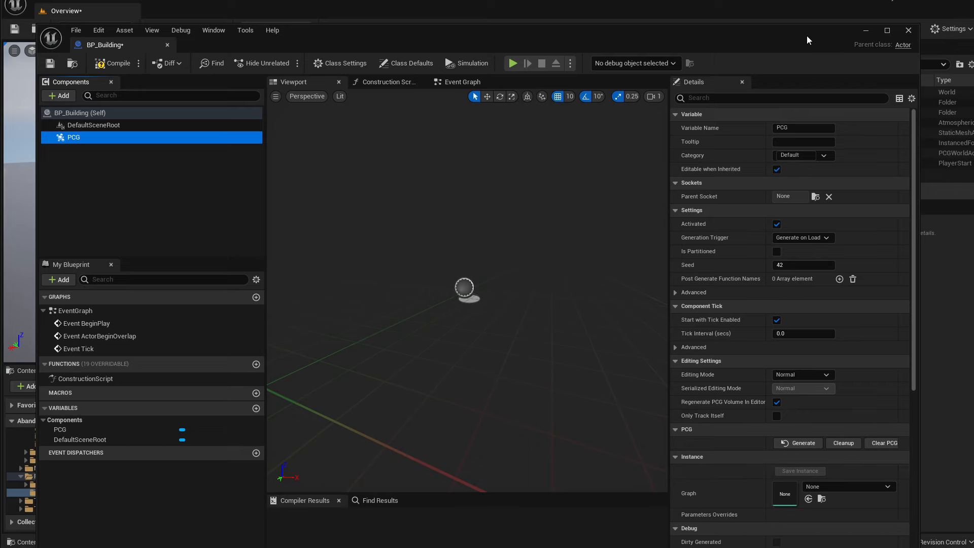
click(865, 30)
right_click(306, 445)
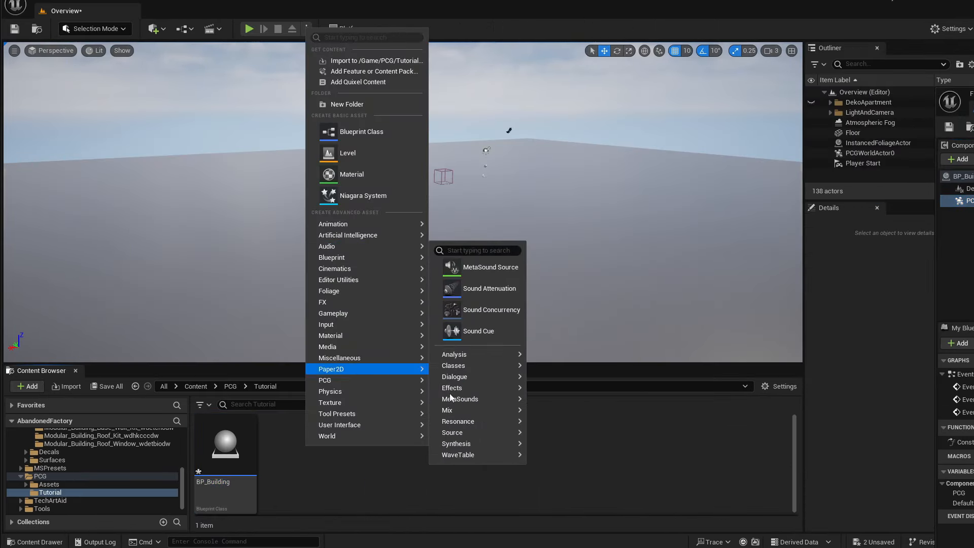
mouse_move(337, 380)
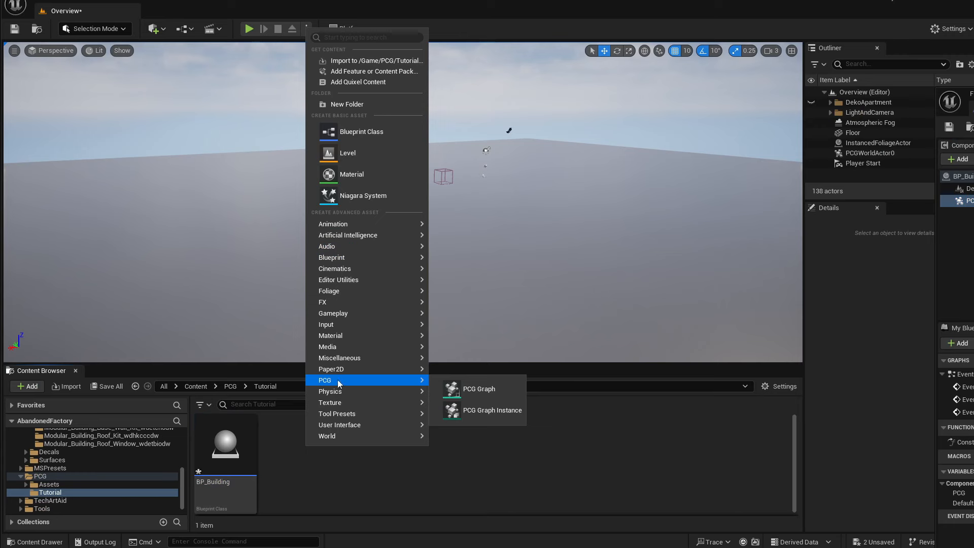
click(476, 391)
text(PCG_)
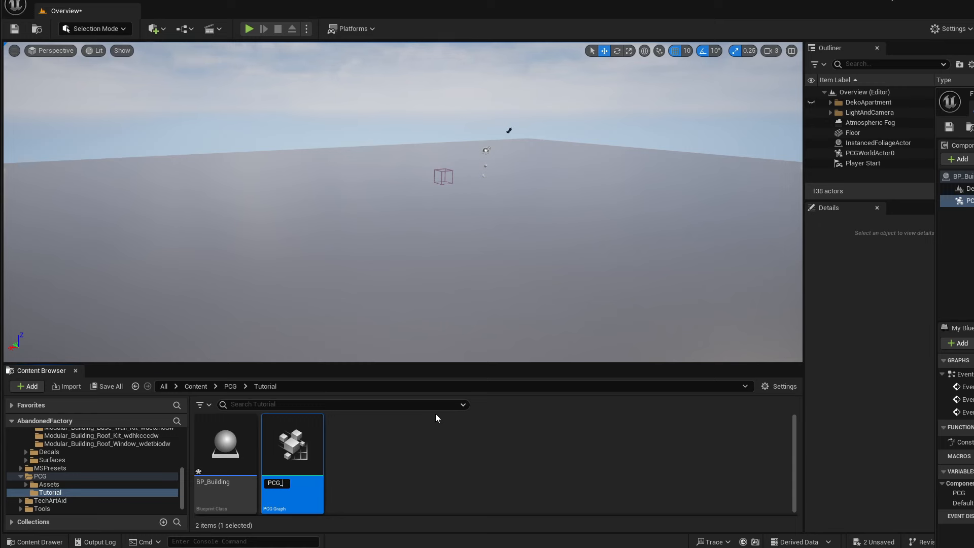
text(Buildin)
text(g)
key(Return)
Assign the PCG_Building graph to the PCG component of BP_Building, and compile and save the blueprint.
drag(973, 108, 333, 53)
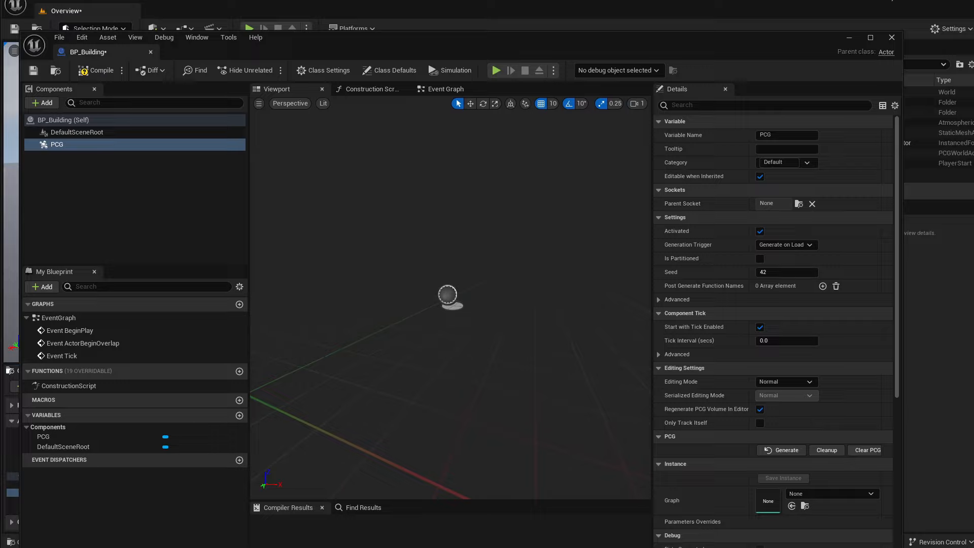
drag(903, 547, 652, 398)
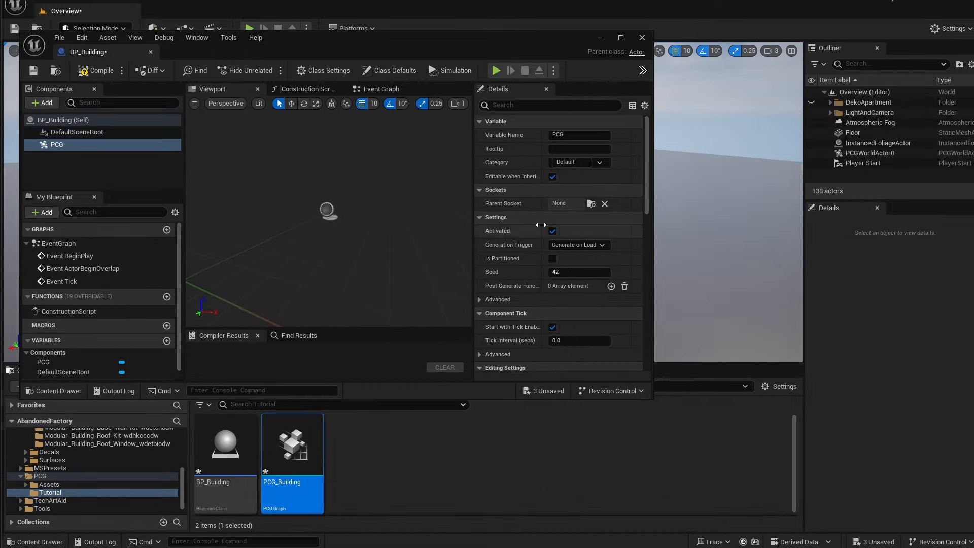
scroll(541, 225, down, 8)
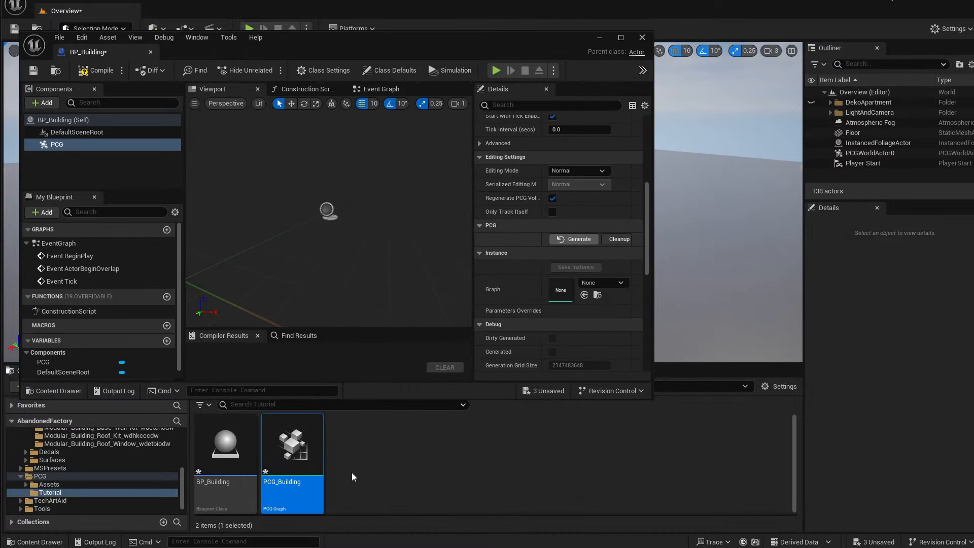
drag(297, 454, 563, 240)
click(97, 72)
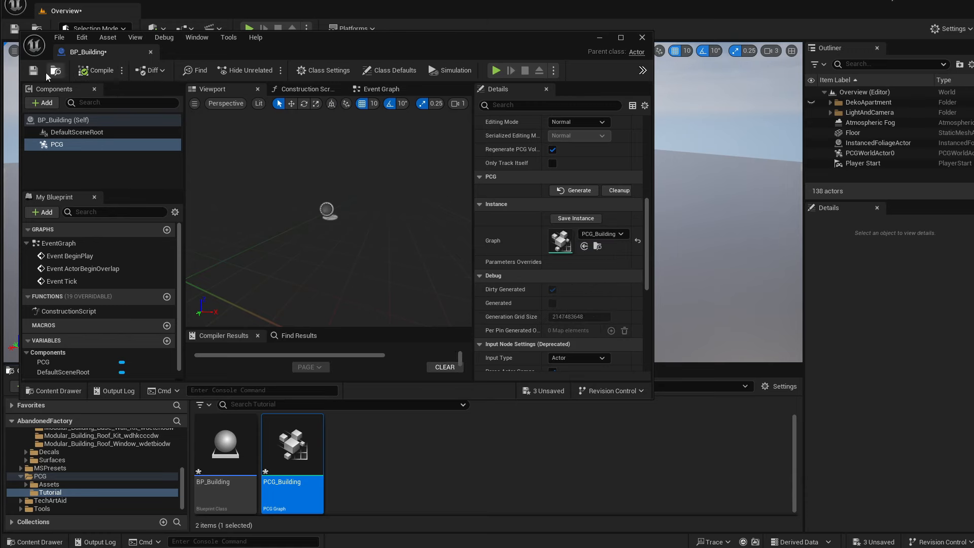
click(33, 70)
Enlarge the BP_Building editor window and reposition it over the main editor.
drag(310, 38, 537, 59)
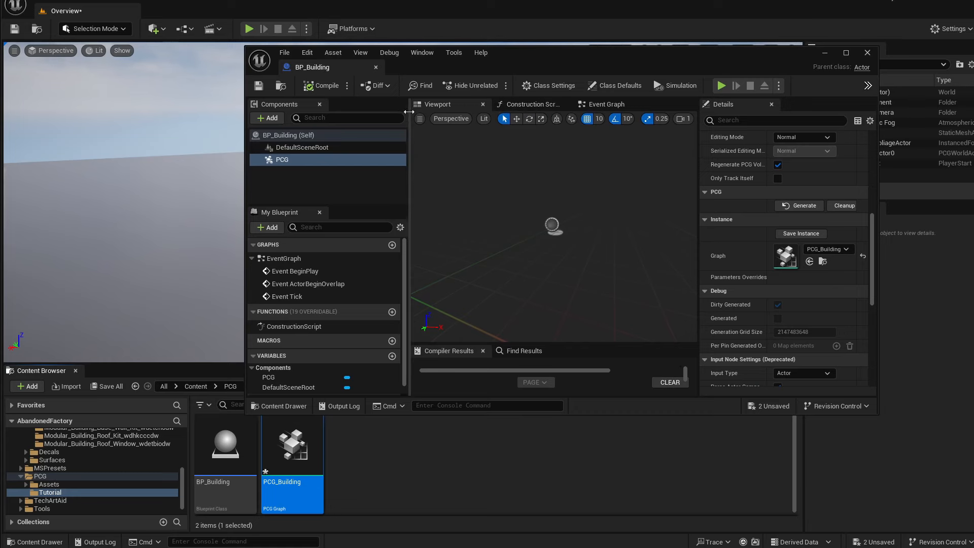
drag(427, 67, 304, 43)
drag(753, 391, 885, 508)
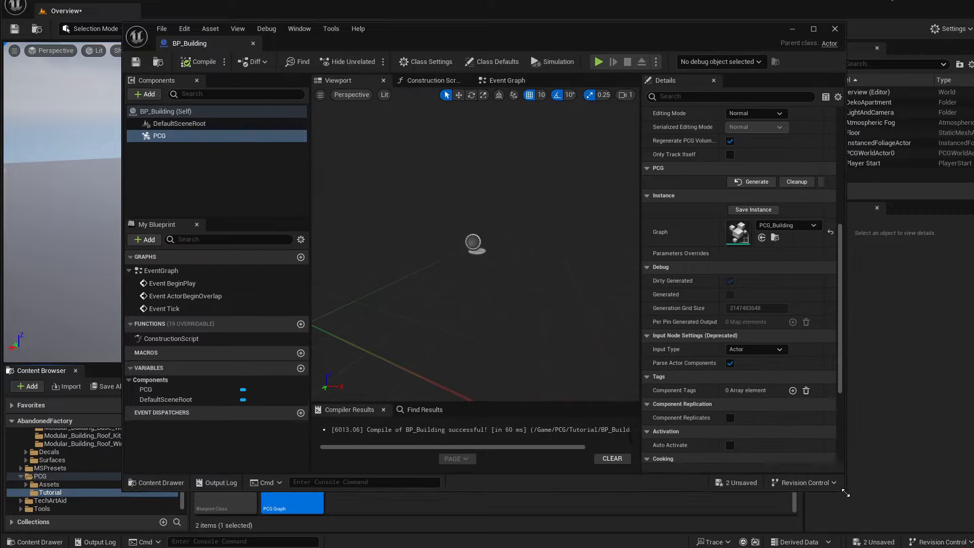
drag(406, 34, 496, 36)
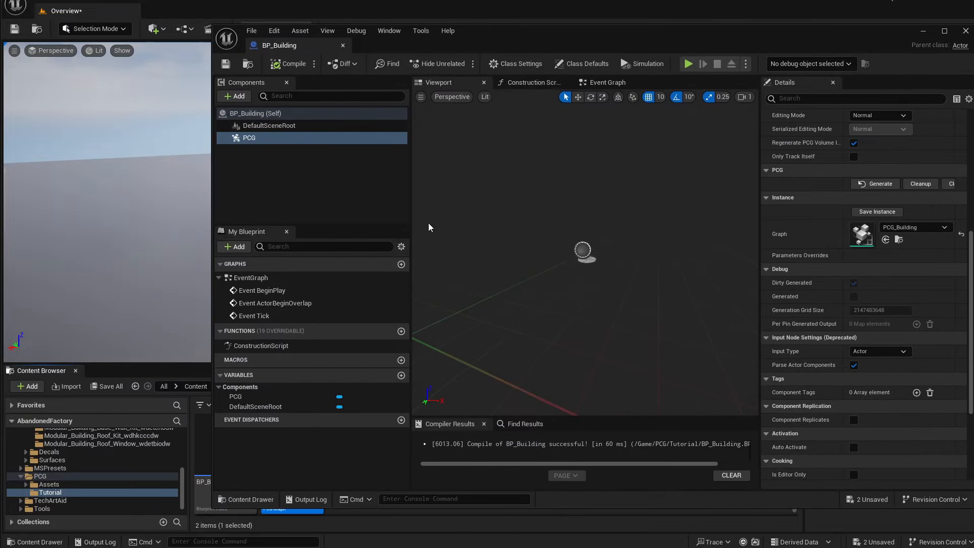
drag(559, 28, 535, 23)
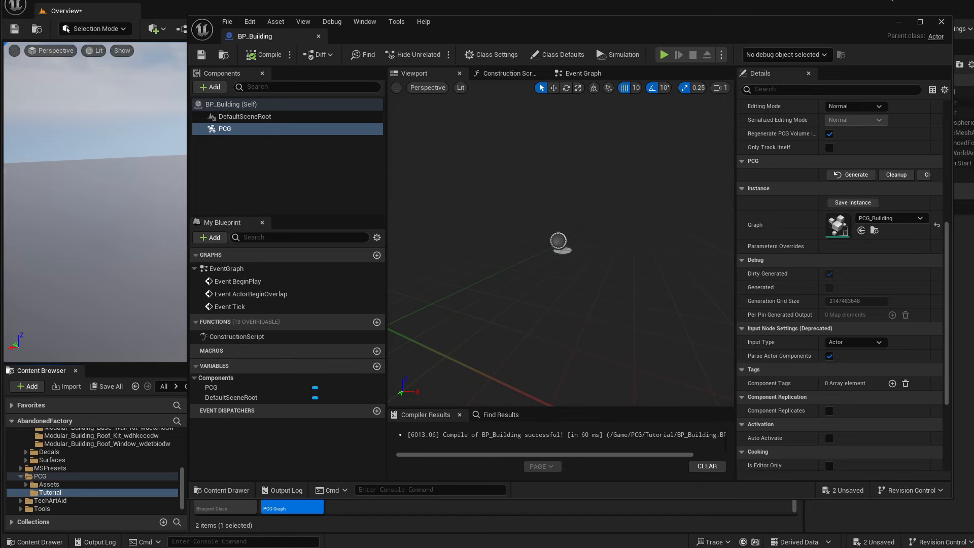
drag(516, 31, 430, 28)
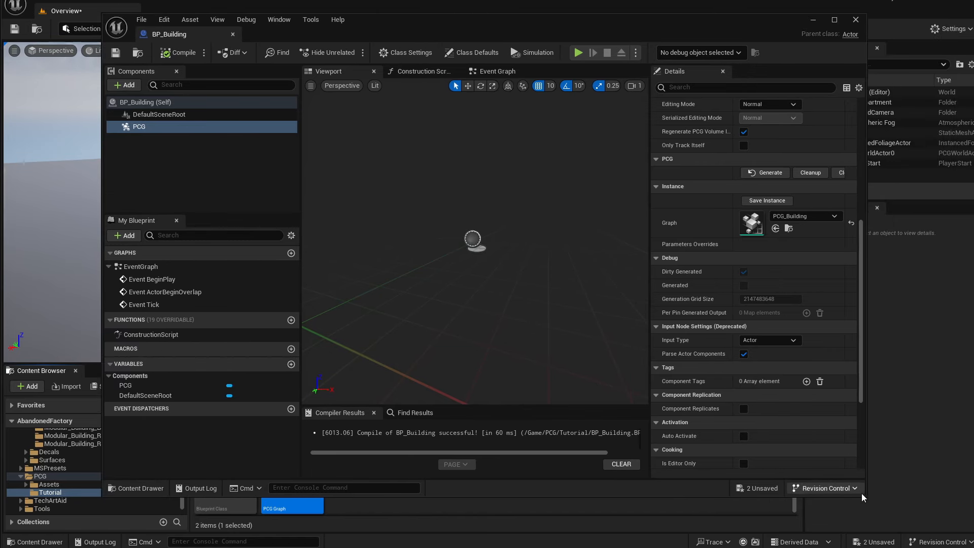
drag(868, 497, 911, 522)
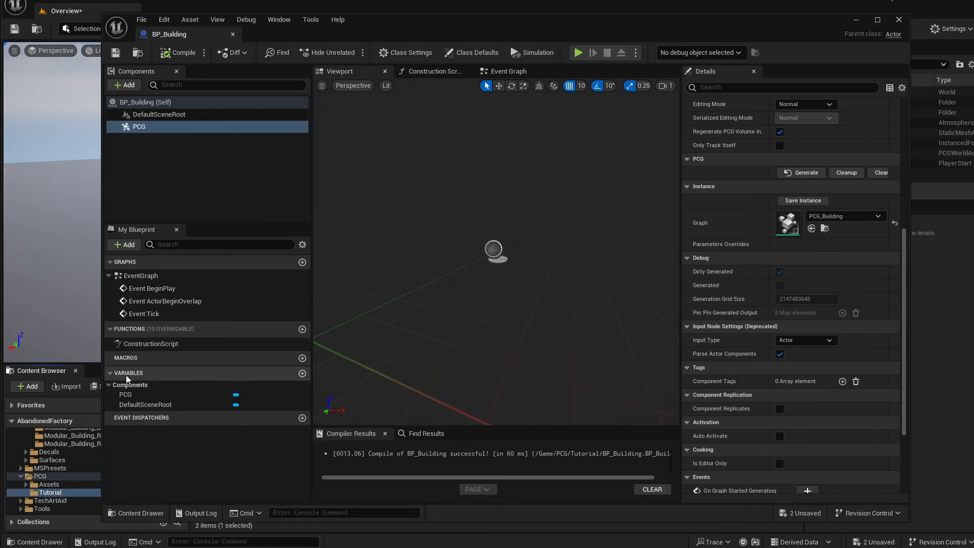
Add a variable named Width to BP_Building and set its type to Integer.
click(302, 374)
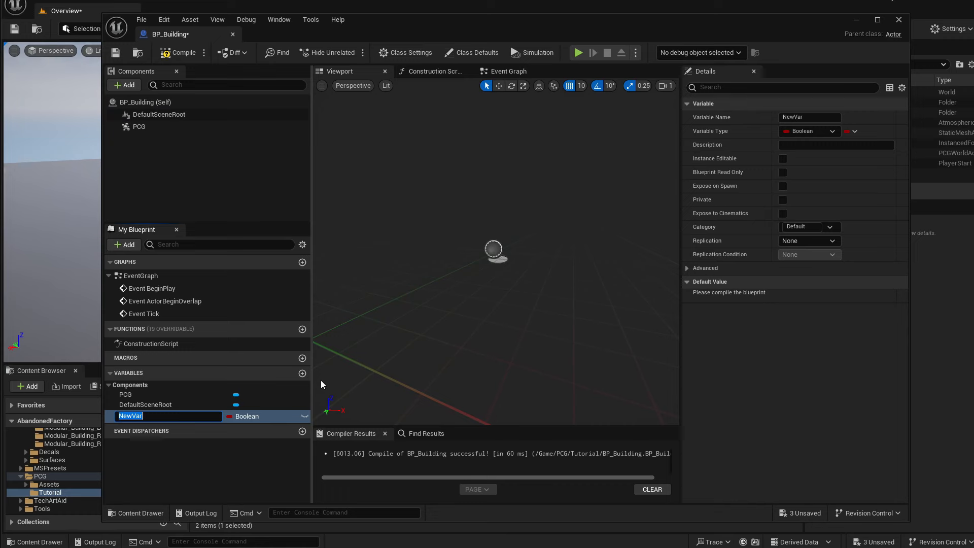
text(Width)
key(Return)
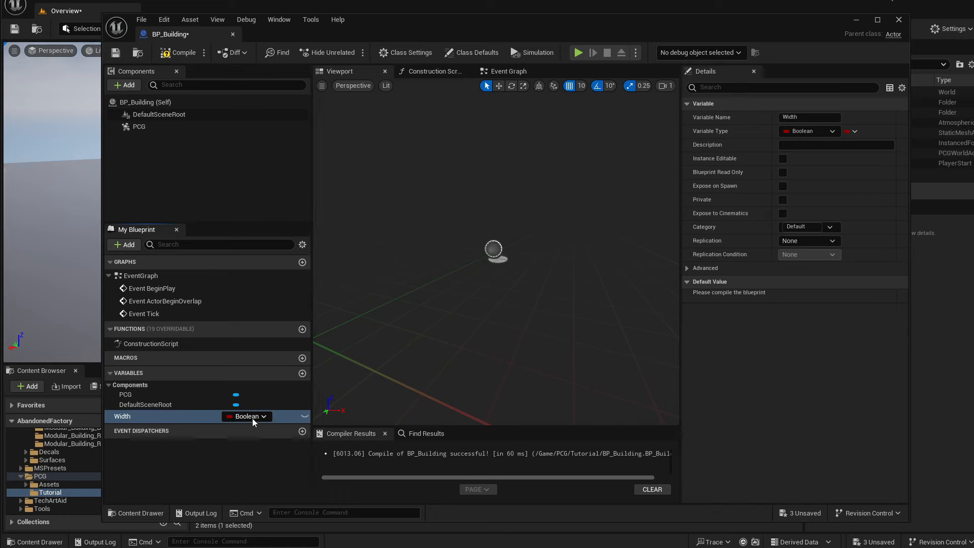
click(248, 417)
click(256, 464)
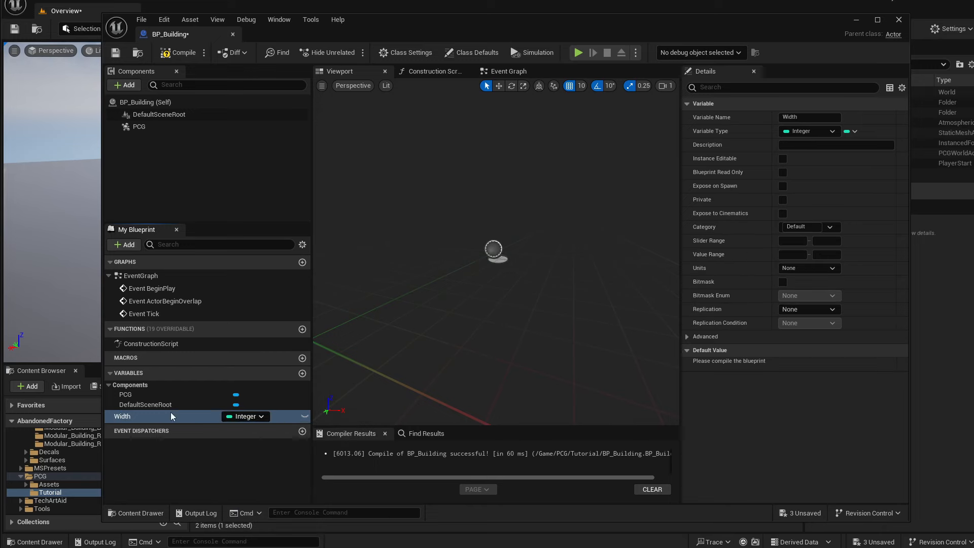
Add two more Integer variables to the blueprint, named Lenght and Height.
click(303, 374)
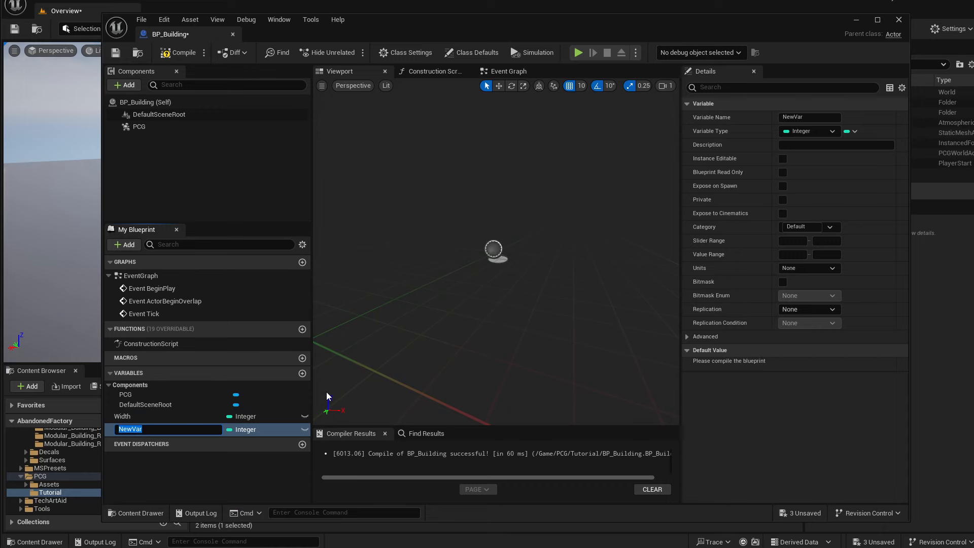
text(Lenght)
key(Return)
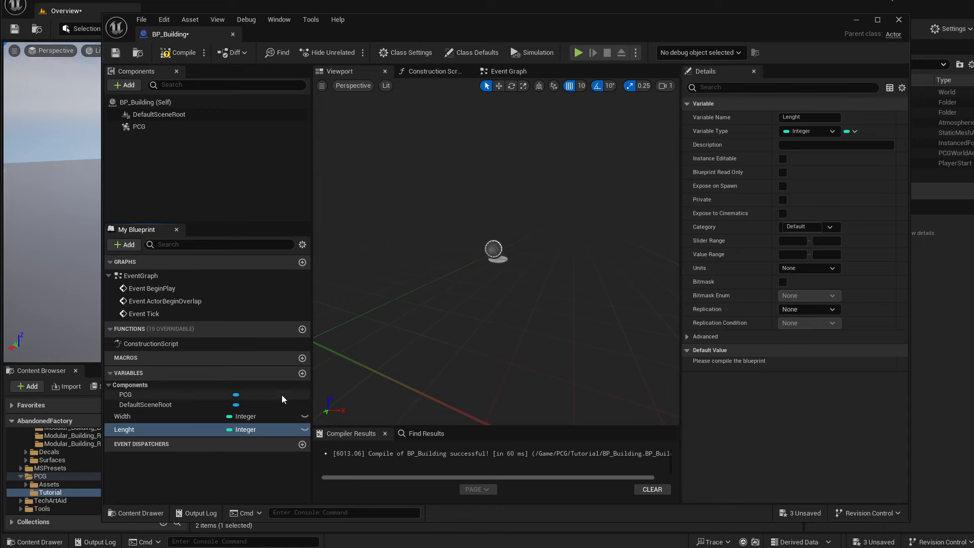
click(303, 374)
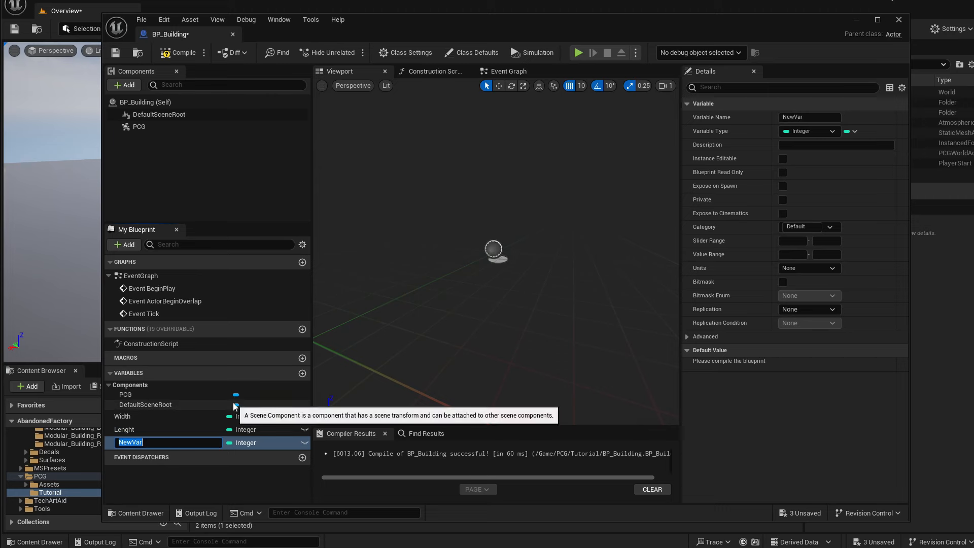
text(Height)
key(Return)
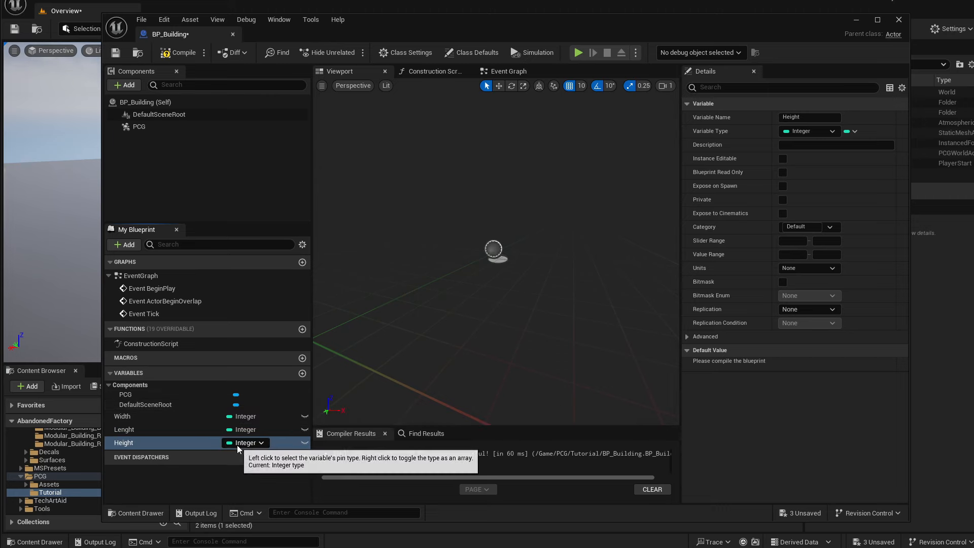
Add a variable named Wall_lenght and set its type to Float.
drag(374, 22, 359, 16)
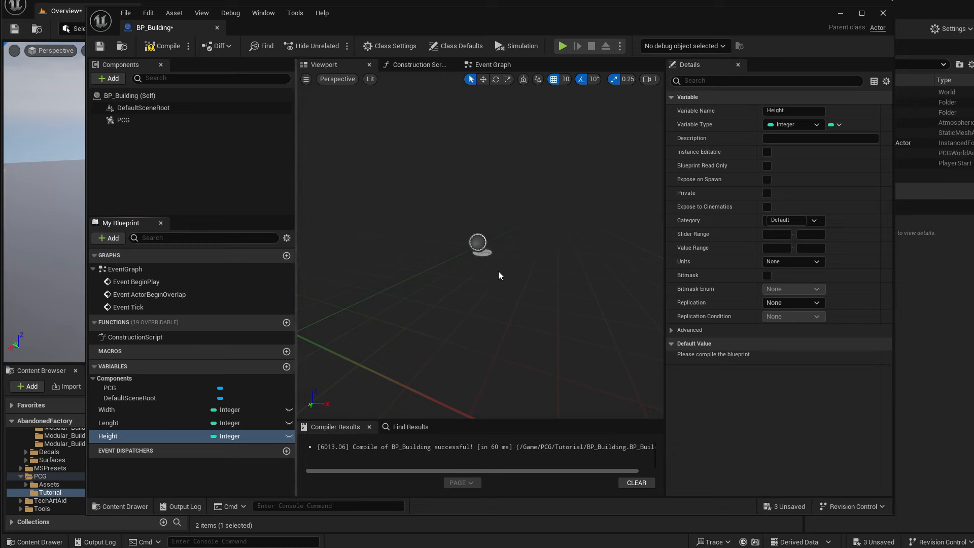
click(287, 368)
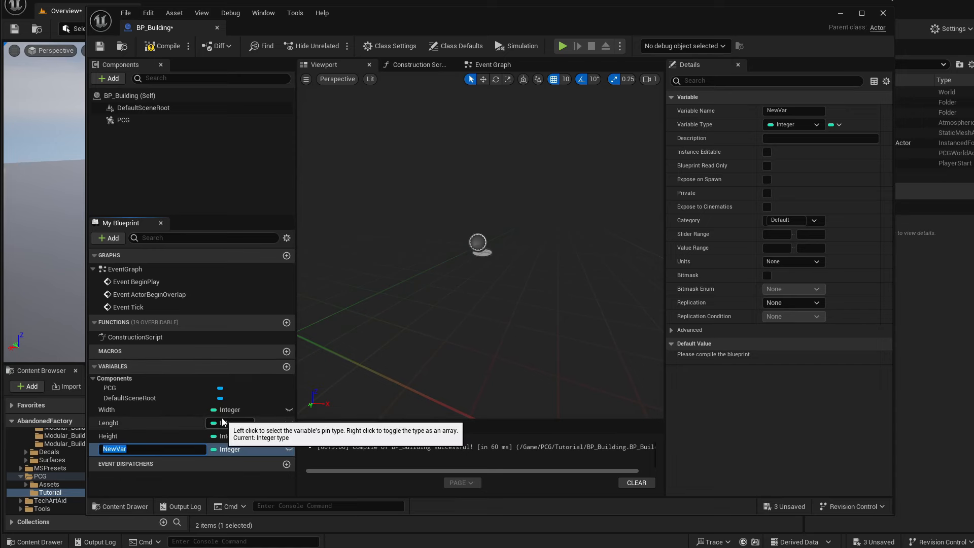
text(Wall_lenght)
key(Return)
click(230, 449)
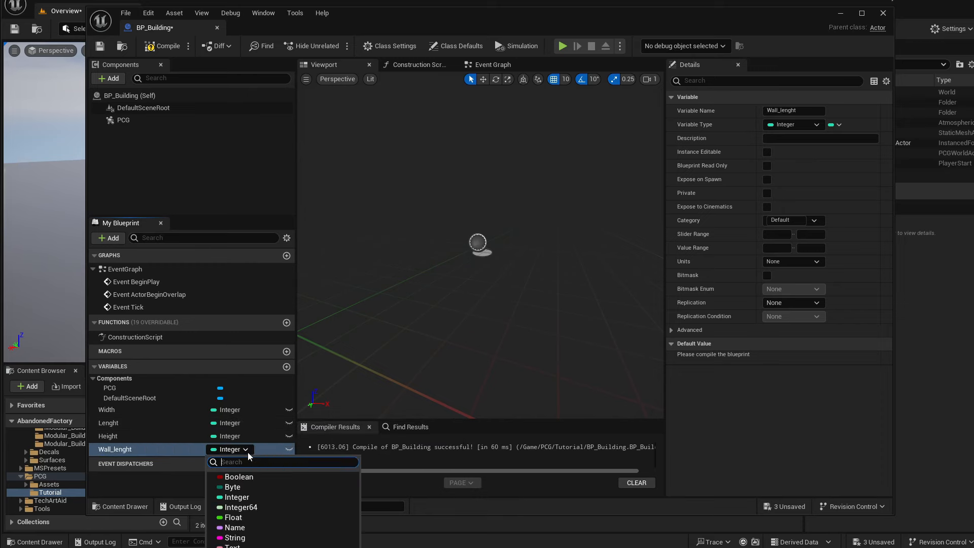
click(247, 518)
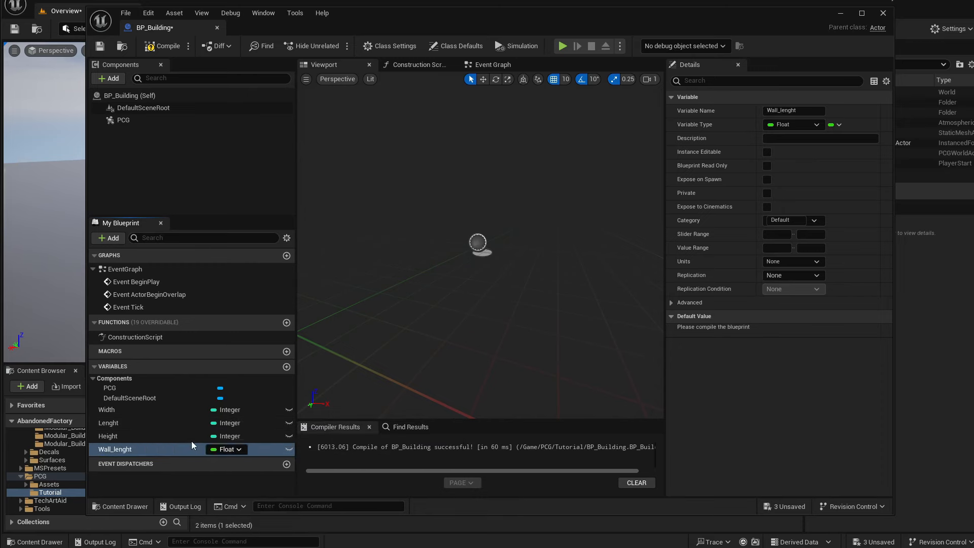
Add two Float variables to the blueprint, named Pillar_lenght and Corner_lenght.
click(286, 367)
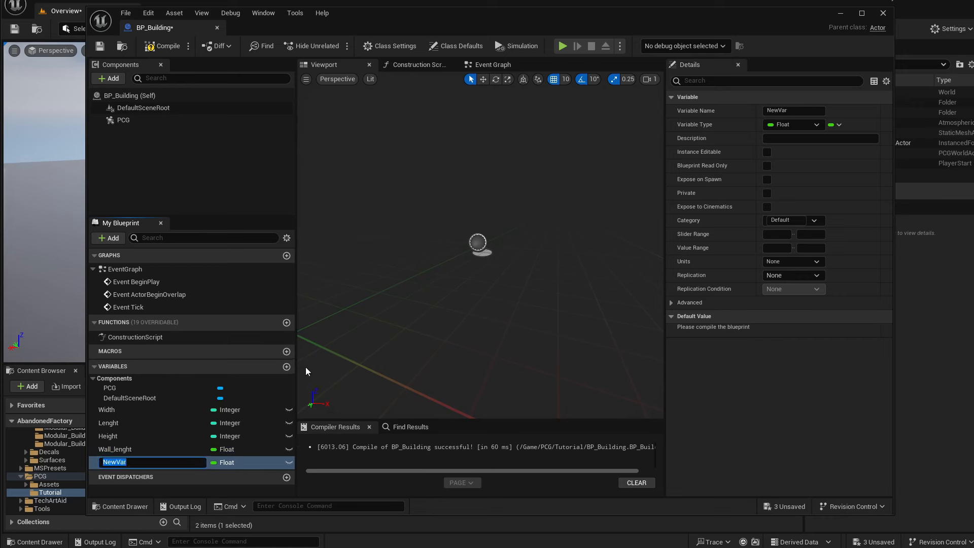
text(Pillar_lenght)
key(Return)
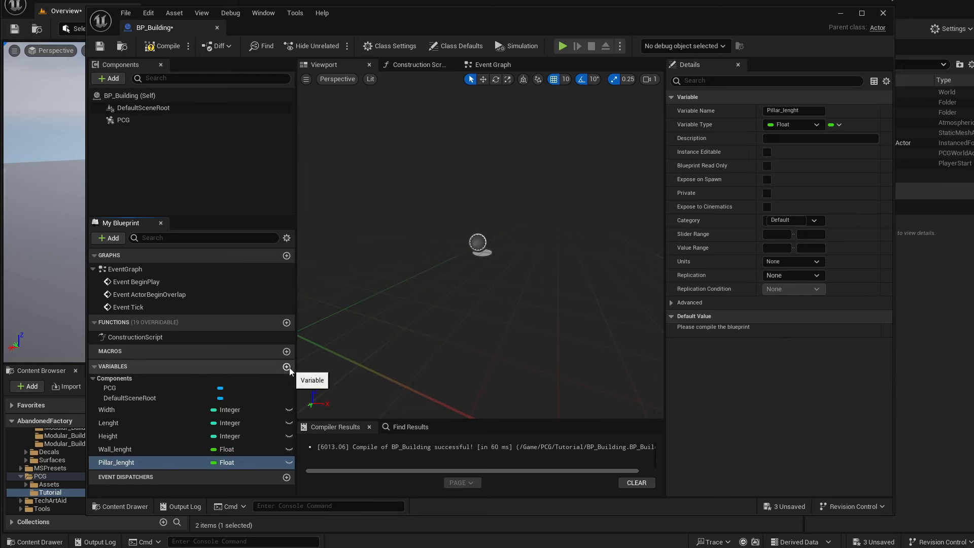
click(287, 367)
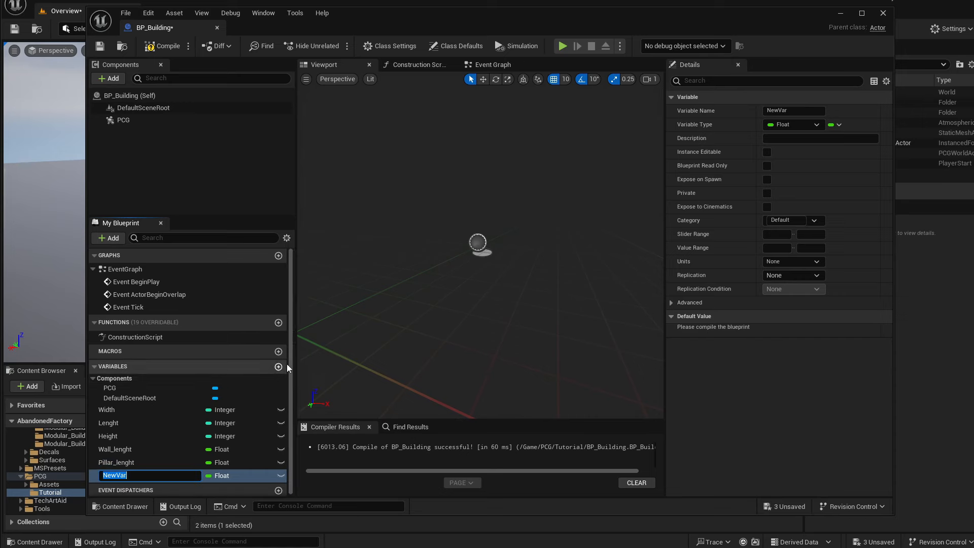
text(Corn)
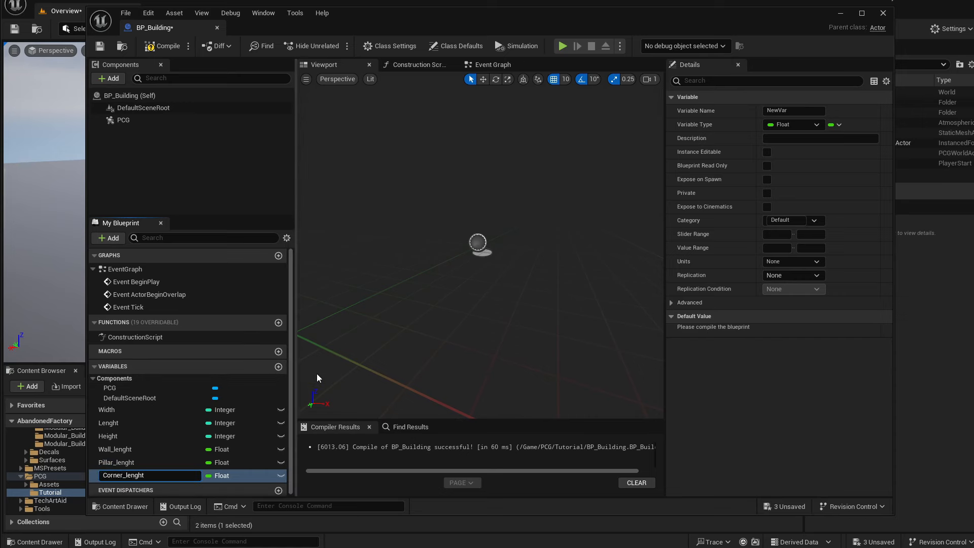
text(er_lenght)
key(Return)
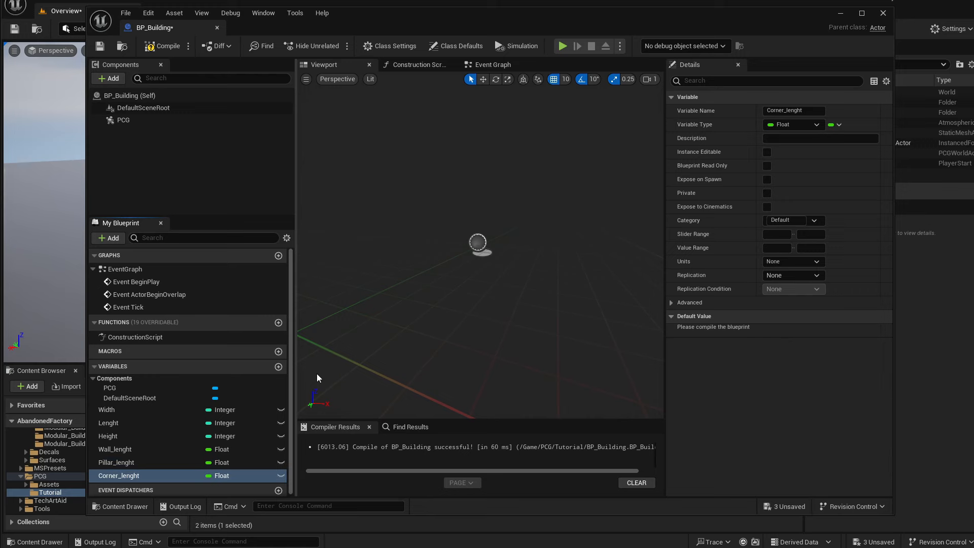
Add a Float variable named Ceiling_height to the blueprint.
click(279, 366)
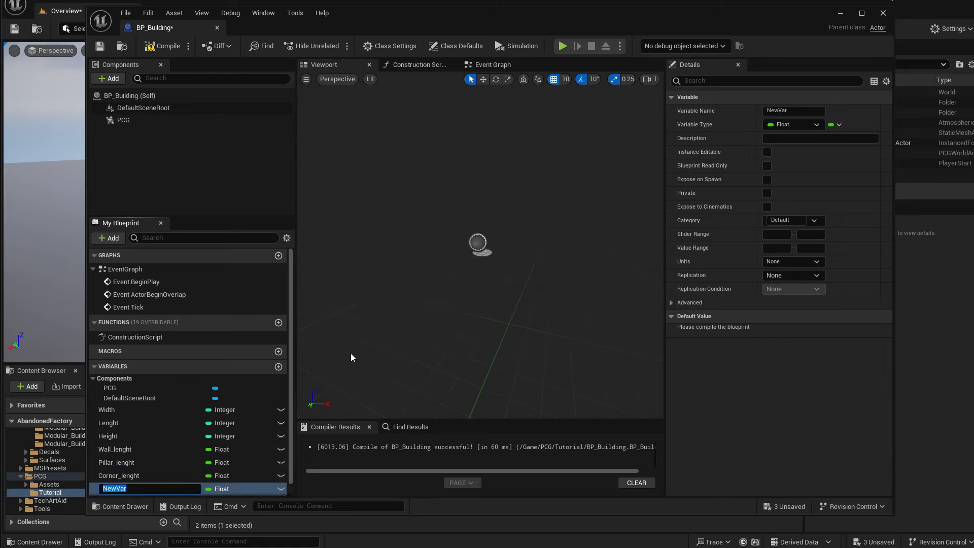
text(C)
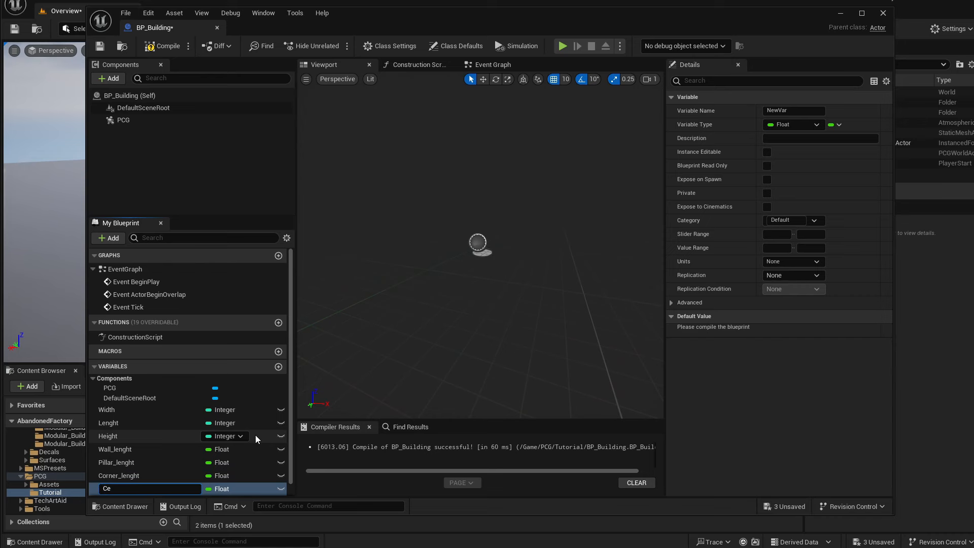
text(eiling_height)
key(Return)
Make all seven variables, from Width to Ceiling_height, instance editable.
scroll(270, 306, down, 1)
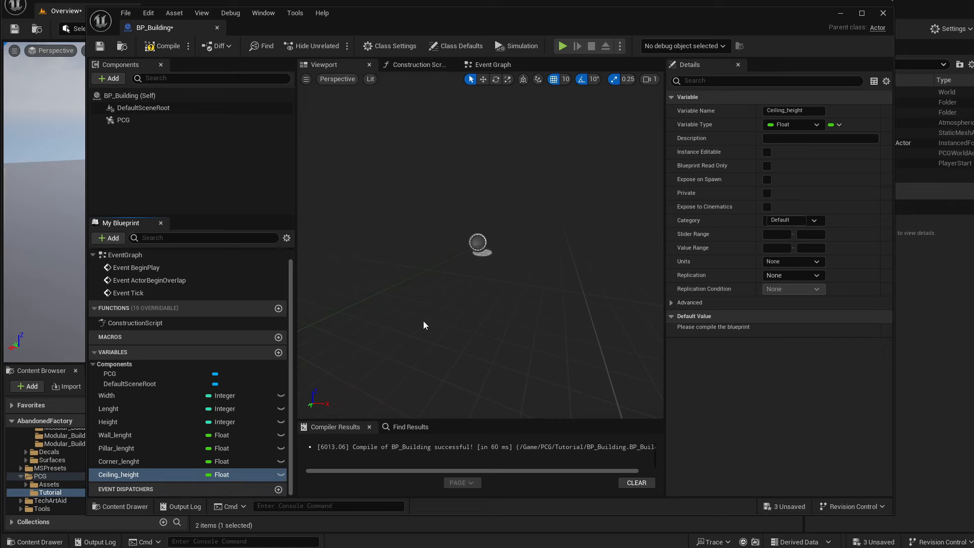
click(281, 396)
click(281, 409)
click(281, 422)
click(281, 436)
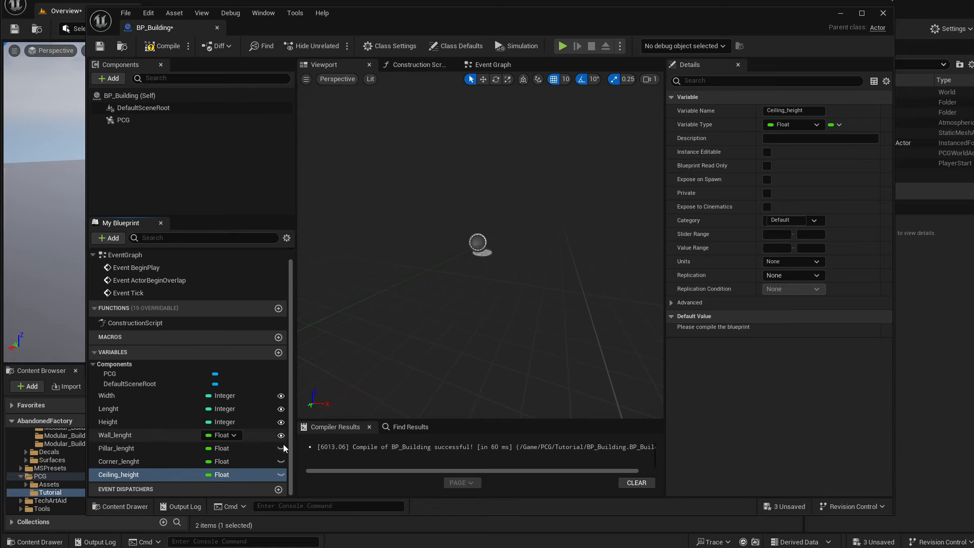
click(281, 449)
click(281, 462)
click(280, 475)
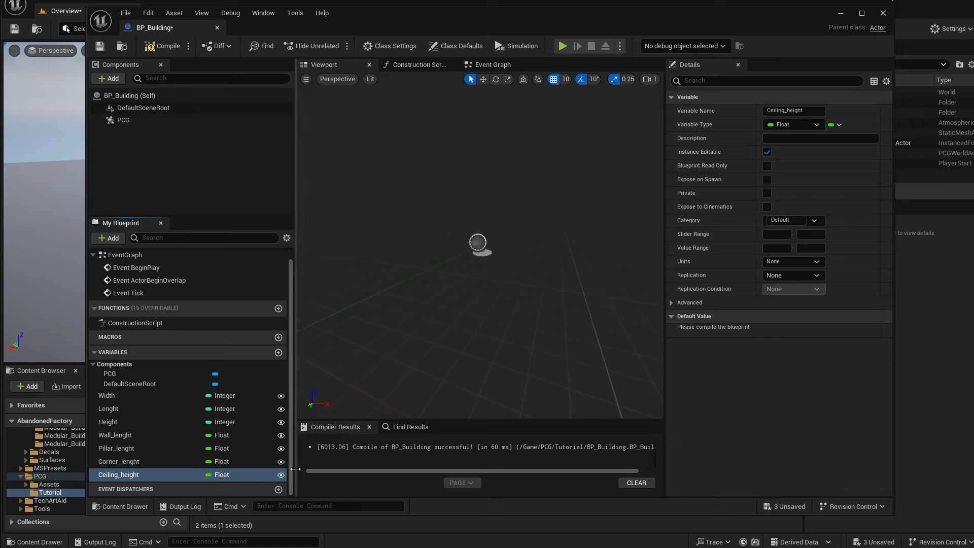
Compile and save BP_Building, and move its editor window aside to uncover the level viewport and the Tutorial folder assets.
scroll(268, 430, up, 1)
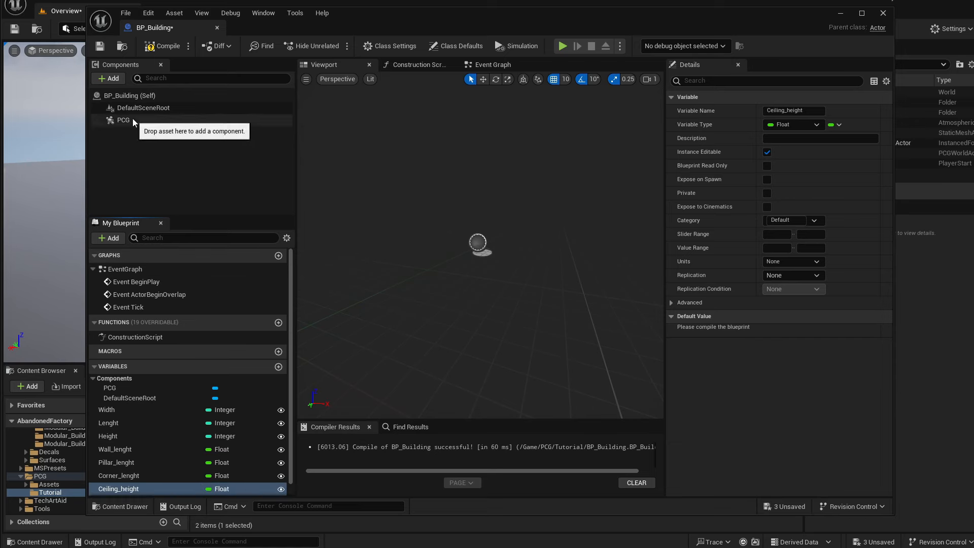
click(161, 46)
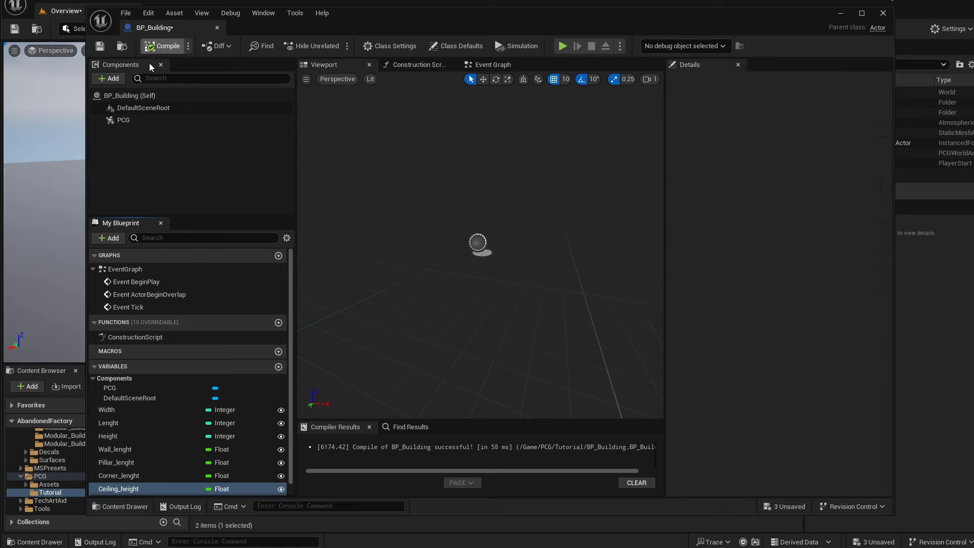
click(99, 47)
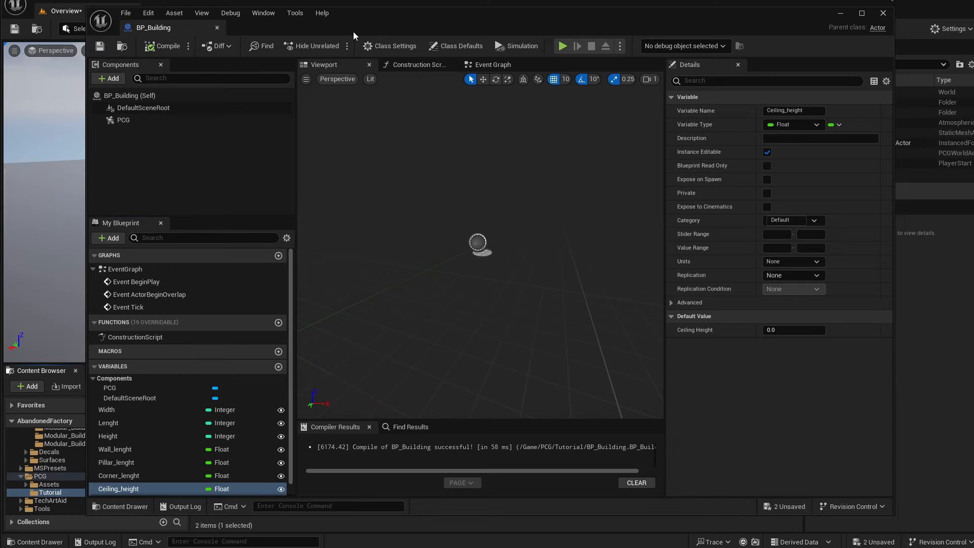
drag(372, 31, 689, 53)
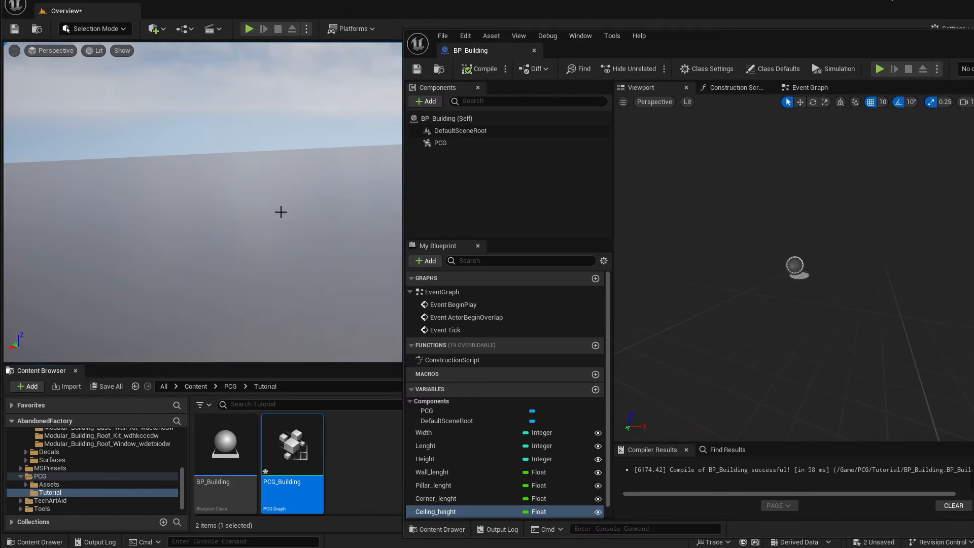
Place a BP_Building actor in the level and move the blueprint editor window out of the way.
right_drag(280, 212, 307, 200)
drag(215, 446, 250, 208)
key(super+Down)
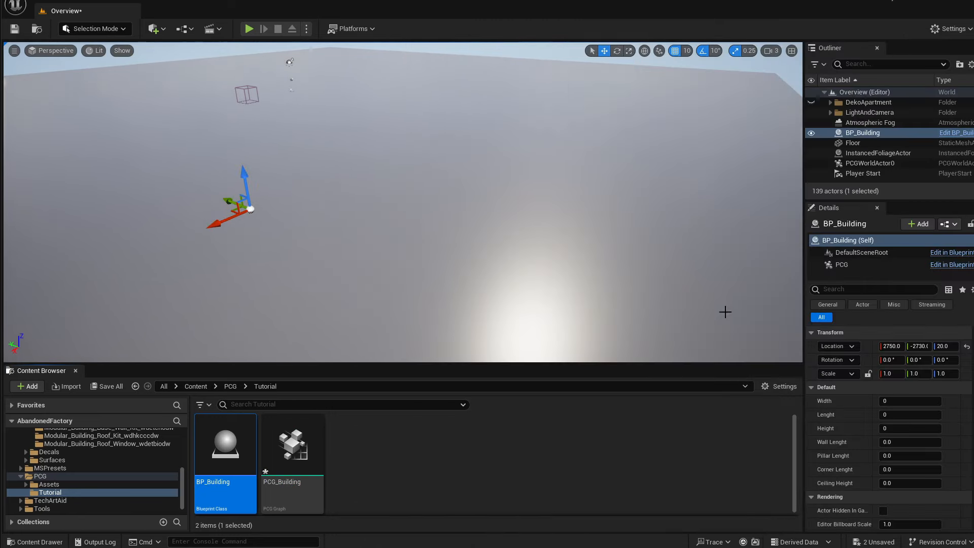
Set the BP_Building actor's location to 0, 0, 0 and bring it into view.
click(892, 346)
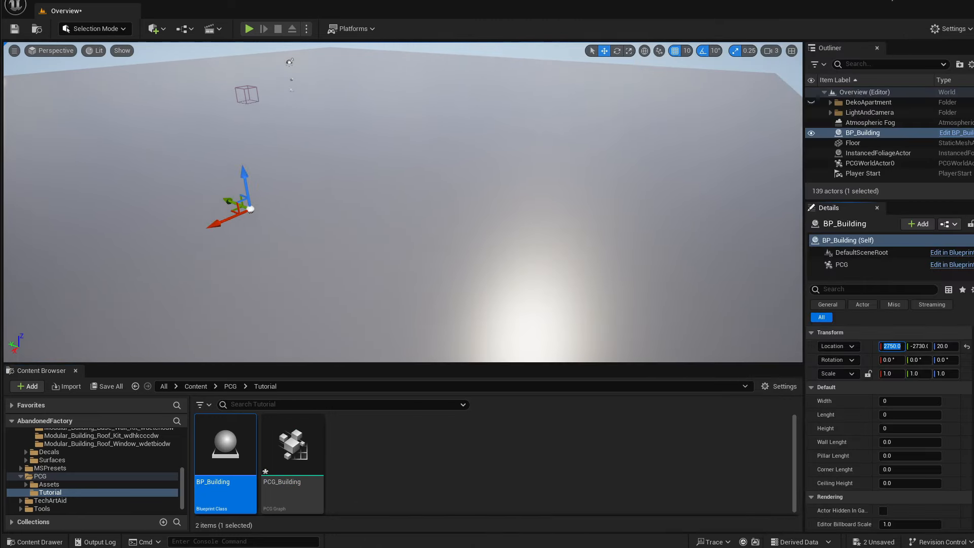
text(0)
key(Tab)
text(0)
key(Tab)
text(0)
key(Return)
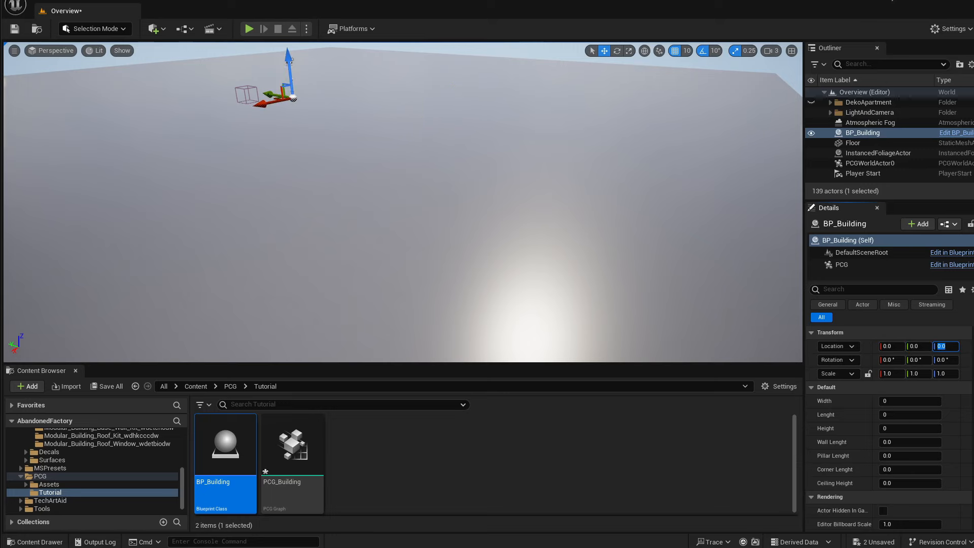
key(f)
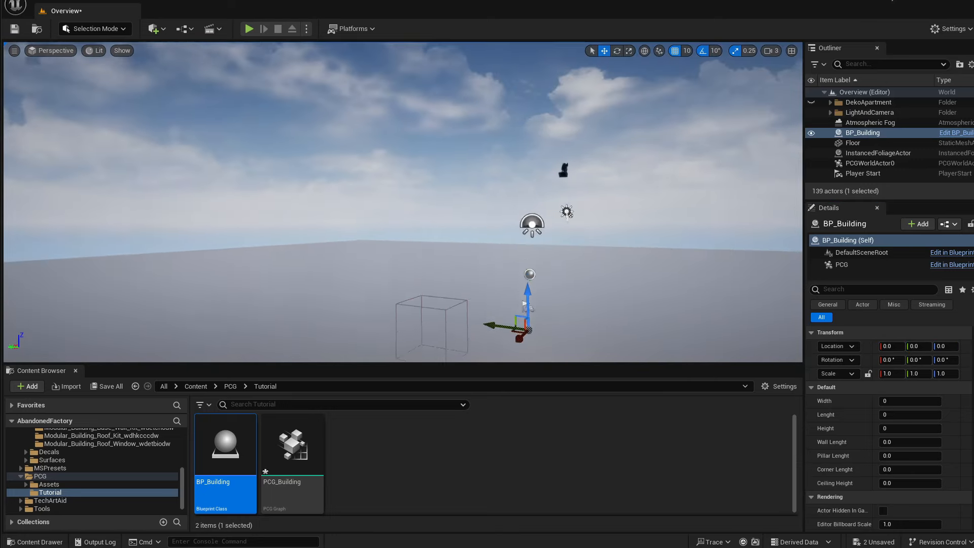
key(w)
right_drag(403, 203, 407, 254)
key(s)
key(s)
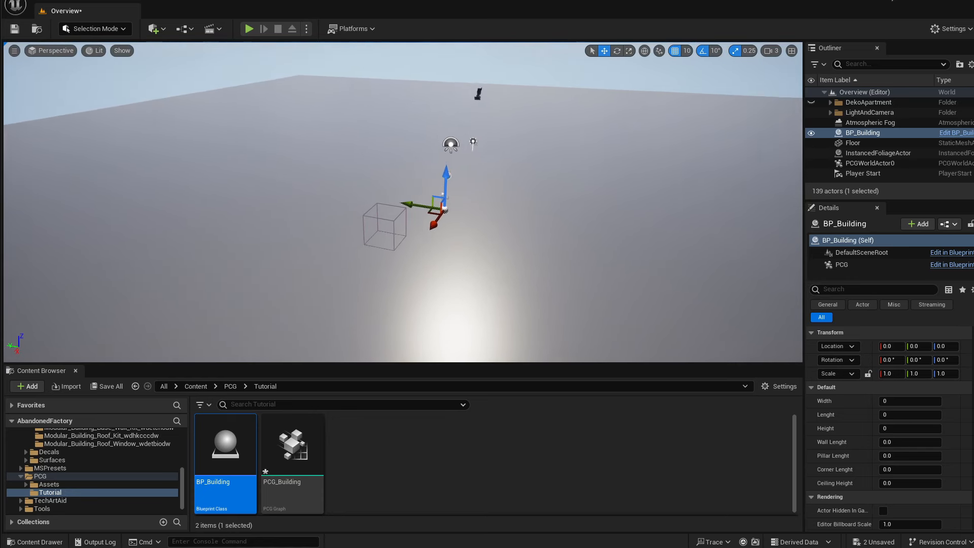
right_drag(536, 152, 535, 152)
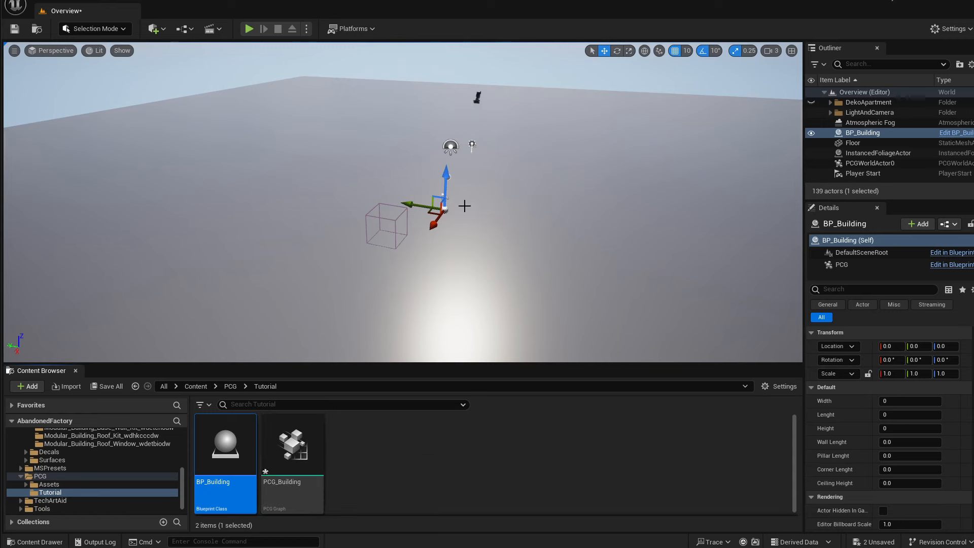
right_drag(464, 207, 404, 202)
key(d)
right_drag(467, 251, 451, 259)
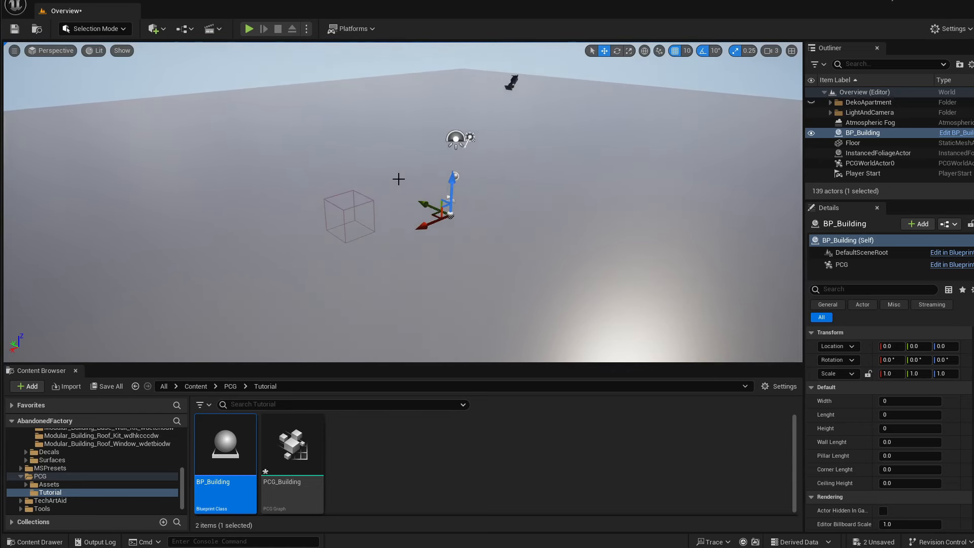
right_drag(447, 183, 447, 167)
right_drag(421, 260, 431, 283)
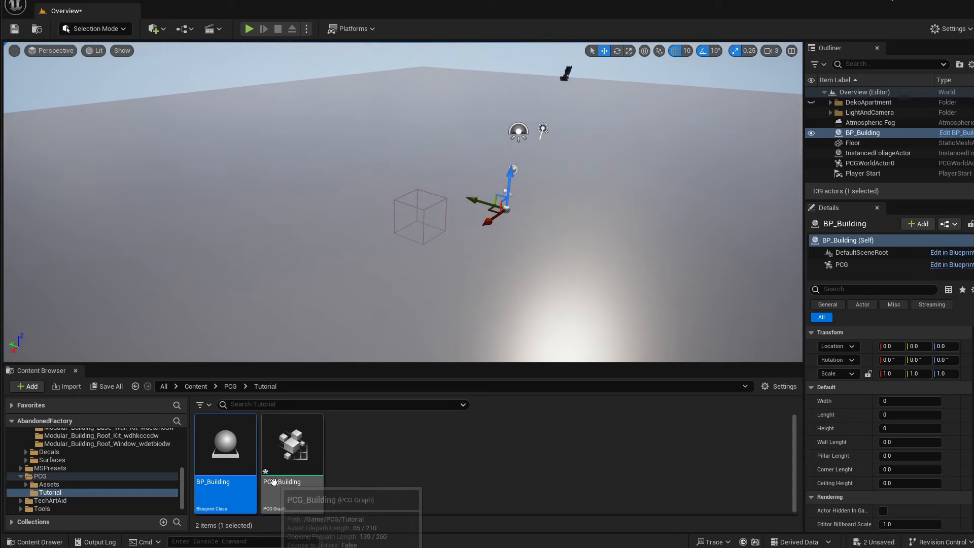
right_drag(499, 202, 521, 209)
key(w)
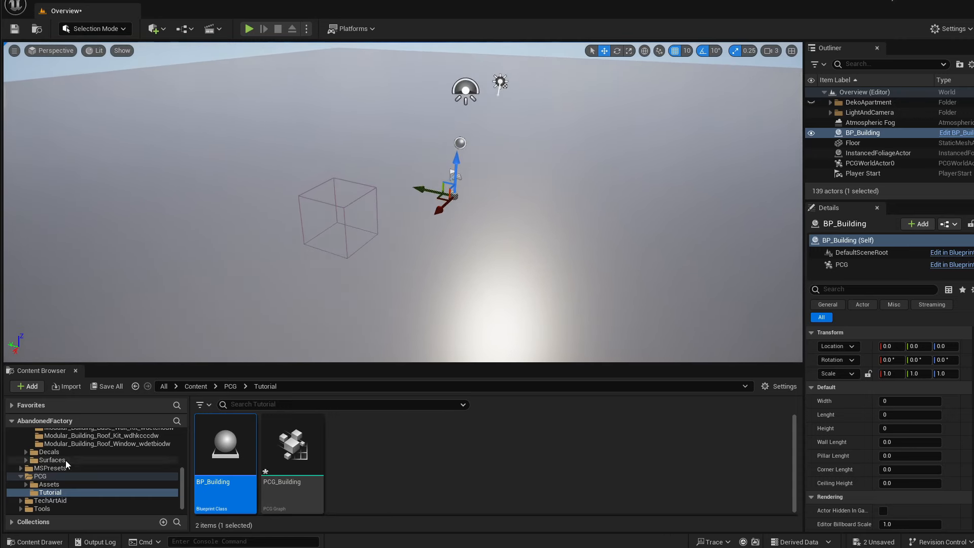
Place the S_Modular_Building_Base_Kit_wdetbjudw_lod3_Var1 wall mesh on the floor near the BP_Building actor.
scroll(105, 457, up, 3)
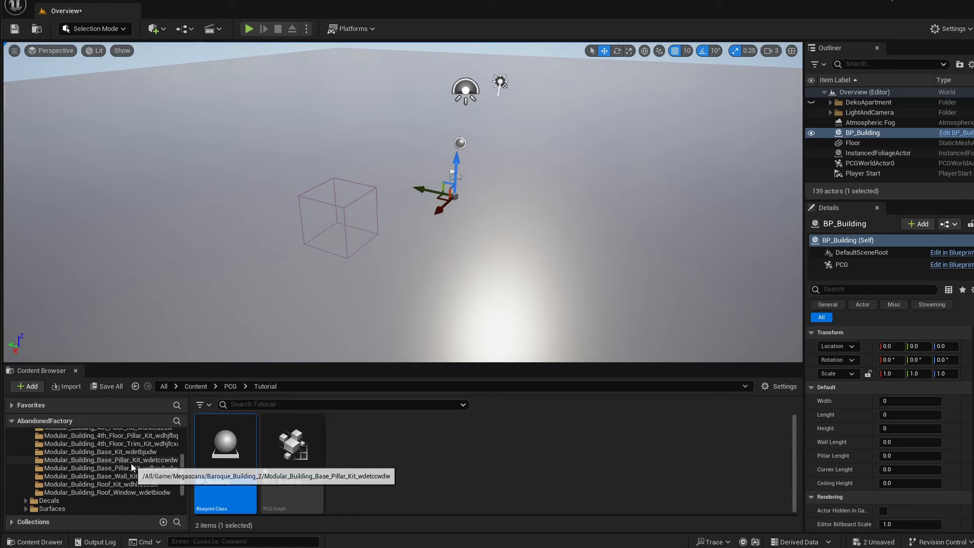
click(108, 452)
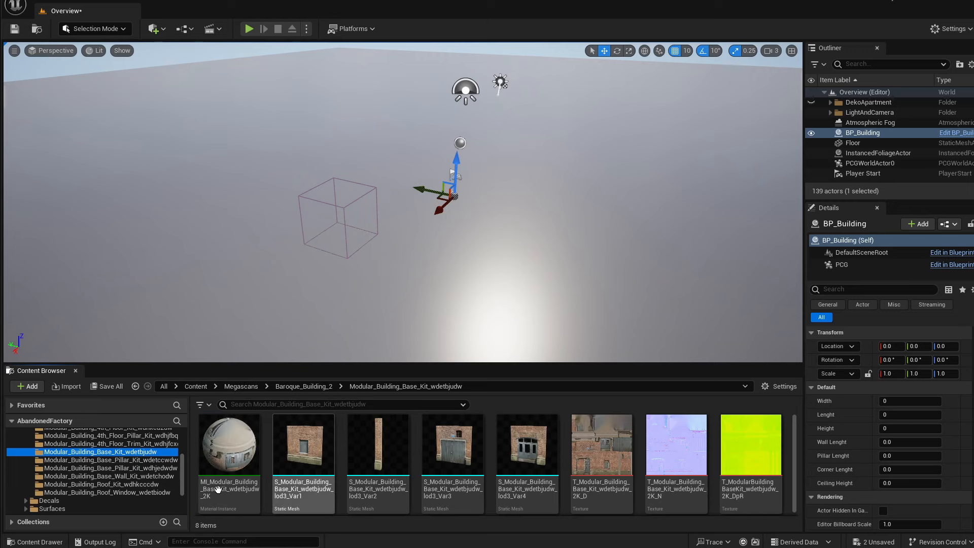
drag(306, 457, 527, 271)
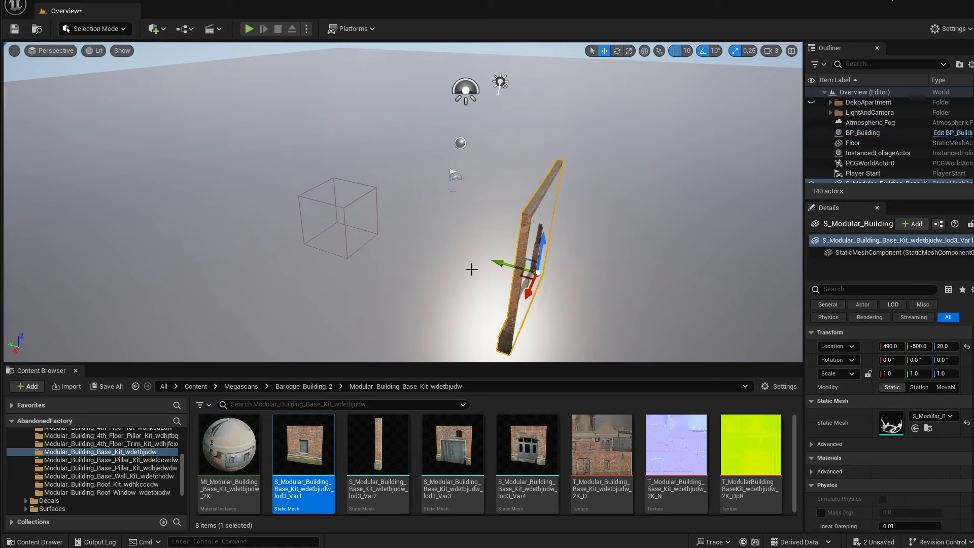
key(a)
right_drag(472, 270, 655, 267)
key(a)
key(s)
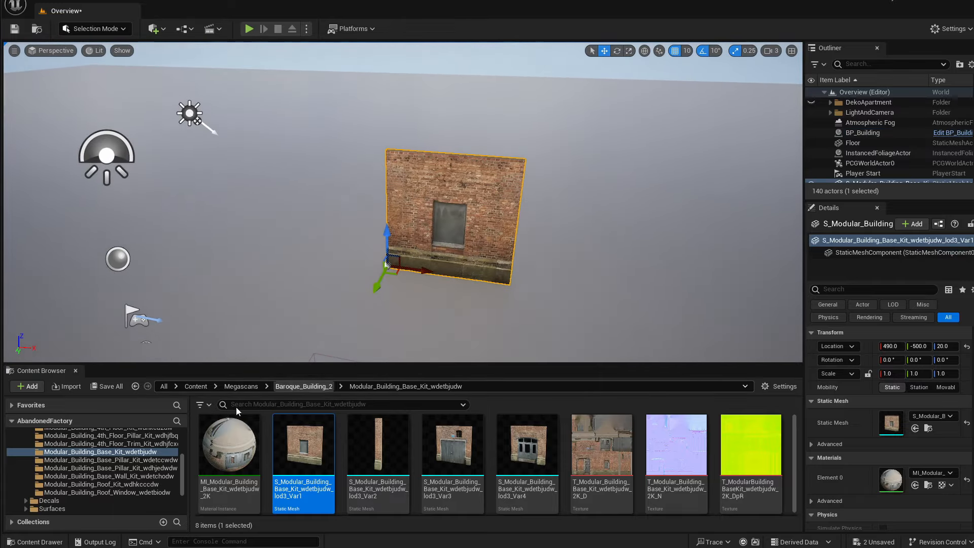
Add the Modular_Building_Base_Pillar_Kit_wdetccwdw Var3 pillar at the wall's edge, and duplicate wall and pillar along X to extend the row.
click(110, 462)
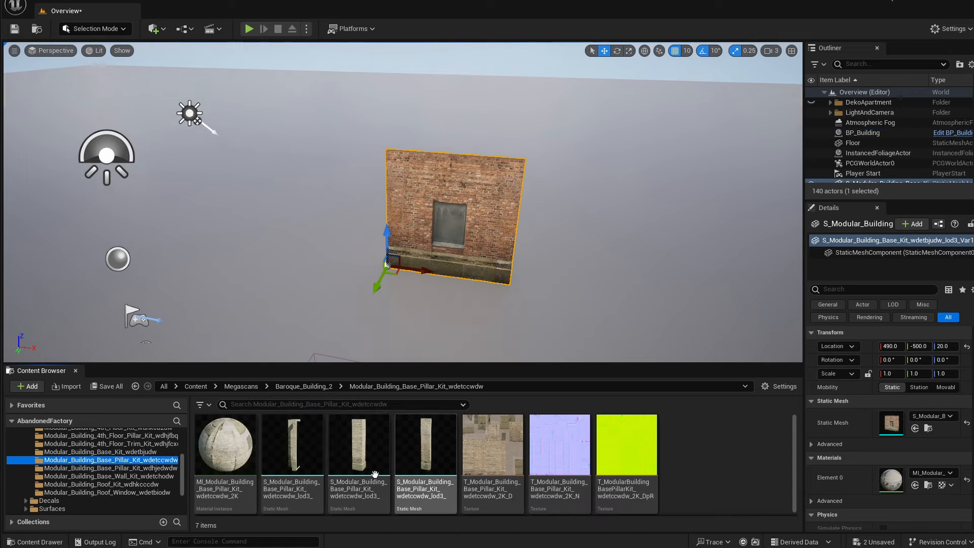
drag(416, 469, 367, 263)
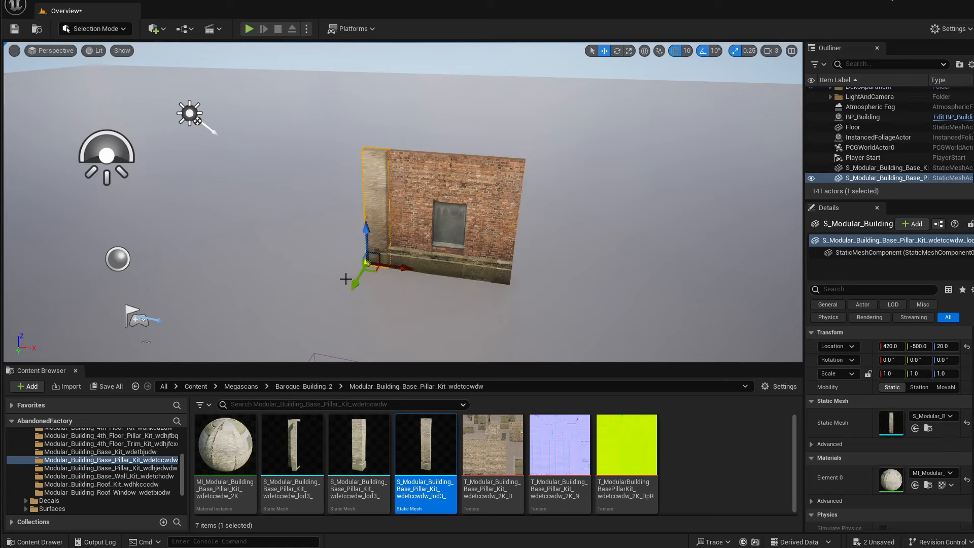
click(397, 241)
ctrl+click(381, 214)
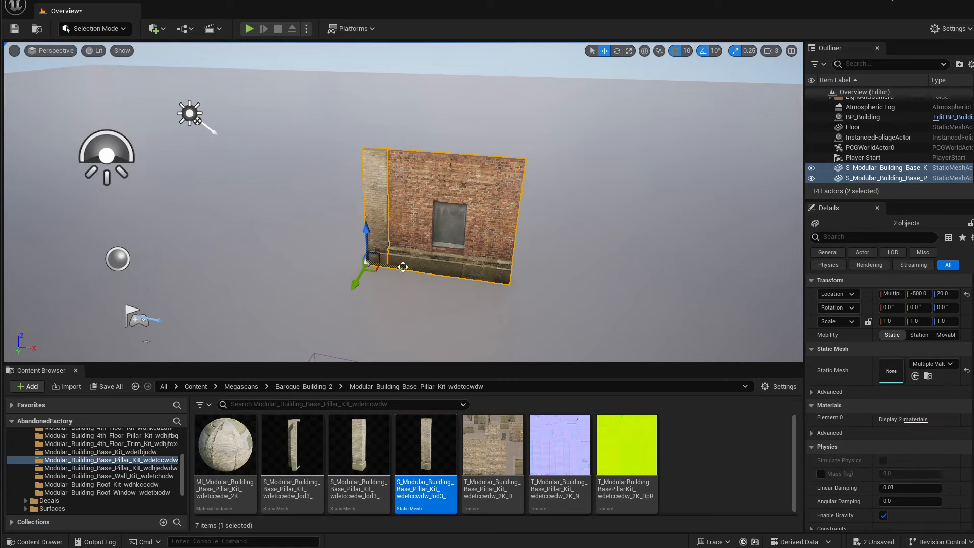
alt+drag(398, 268, 270, 234)
right_drag(341, 196, 285, 215)
key(w)
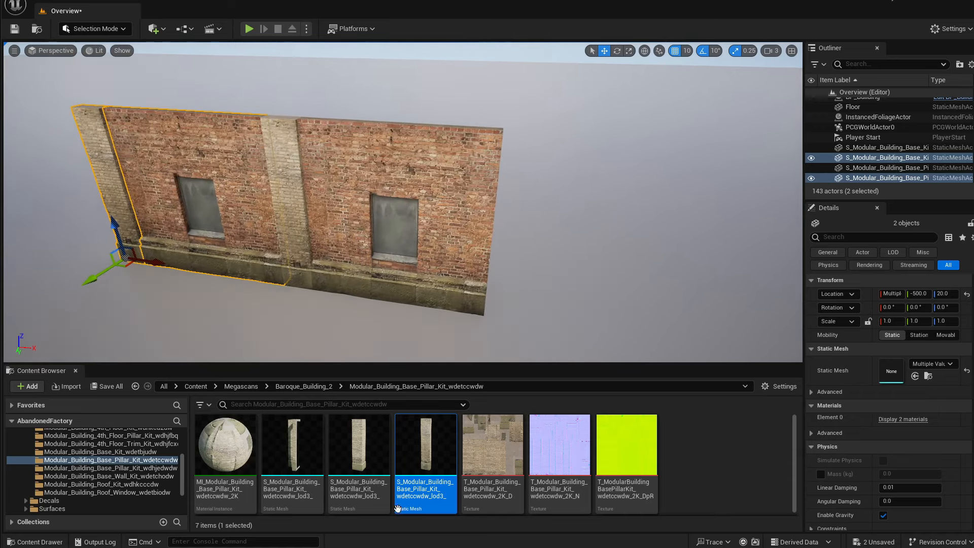
Place the Var2 corner pillar at the row's free end and set rotated copies of both walls and their middle pillar against its adjacent side.
drag(359, 457, 485, 312)
scroll(259, 222, down, 5)
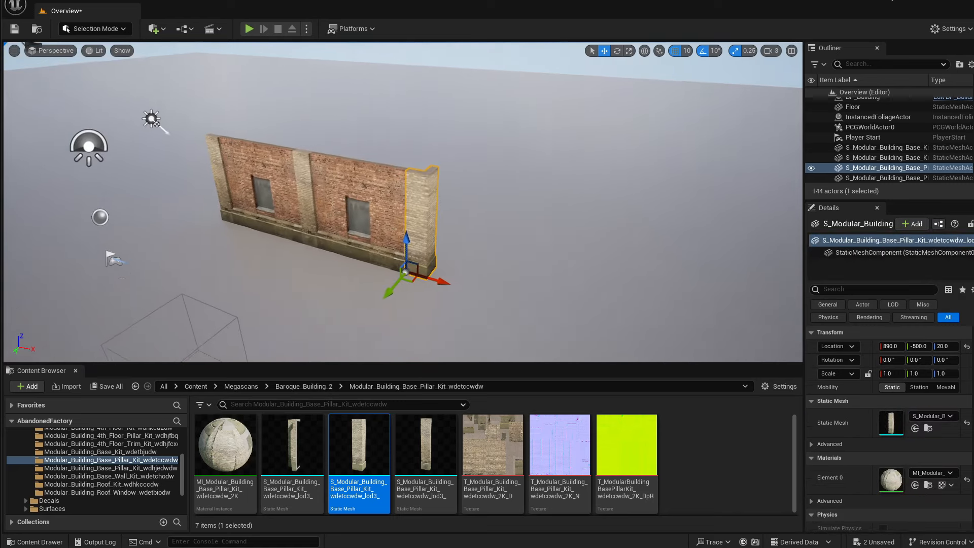
click(322, 213)
ctrl+click(346, 222)
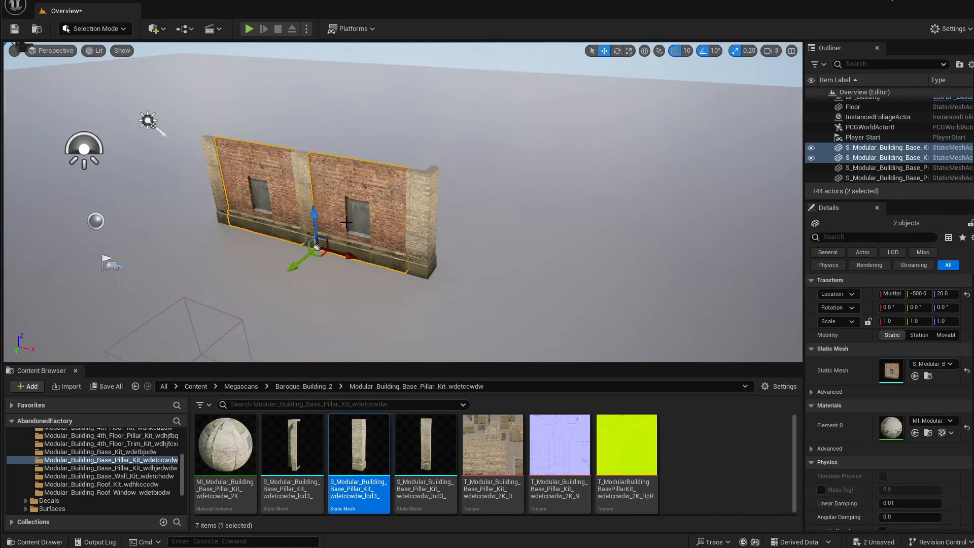
ctrl+click(302, 207)
alt+drag(331, 245, 431, 242)
key(e)
key(w)
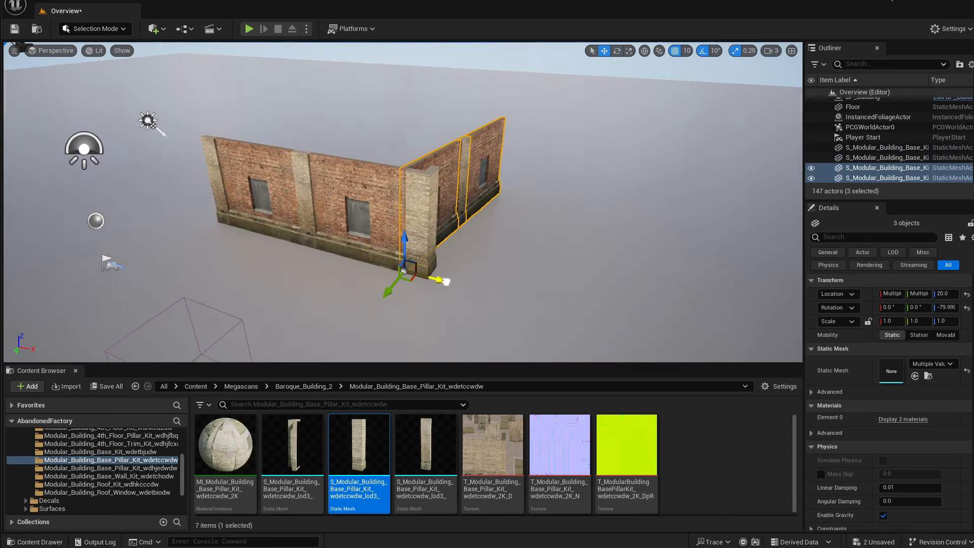
drag(447, 284, 469, 287)
drag(410, 297, 429, 285)
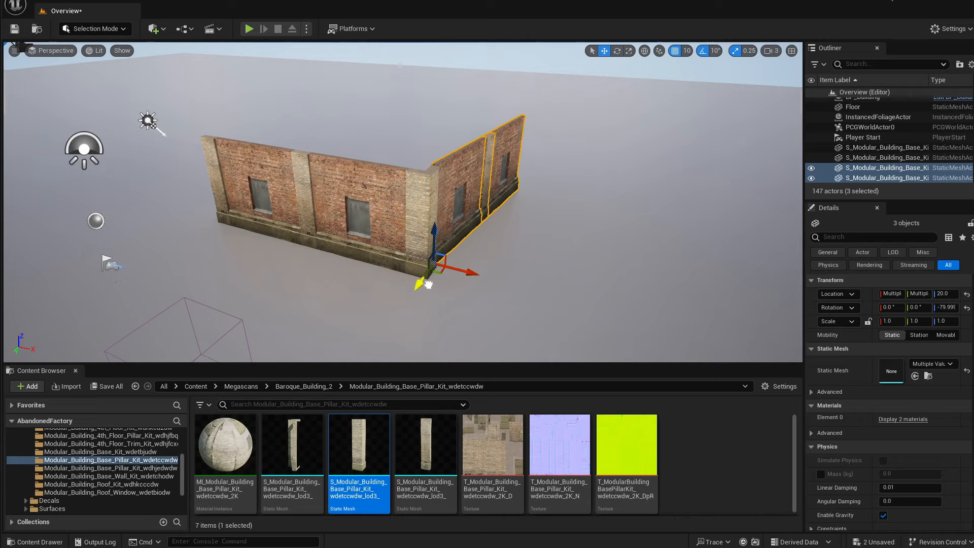
Rotate the copied side wall section to about -90° around Z so it stands square to the front wall.
right_drag(488, 209, 400, 224)
key(e)
drag(310, 244, 257, 207)
key(w)
right_drag(575, 212, 665, 209)
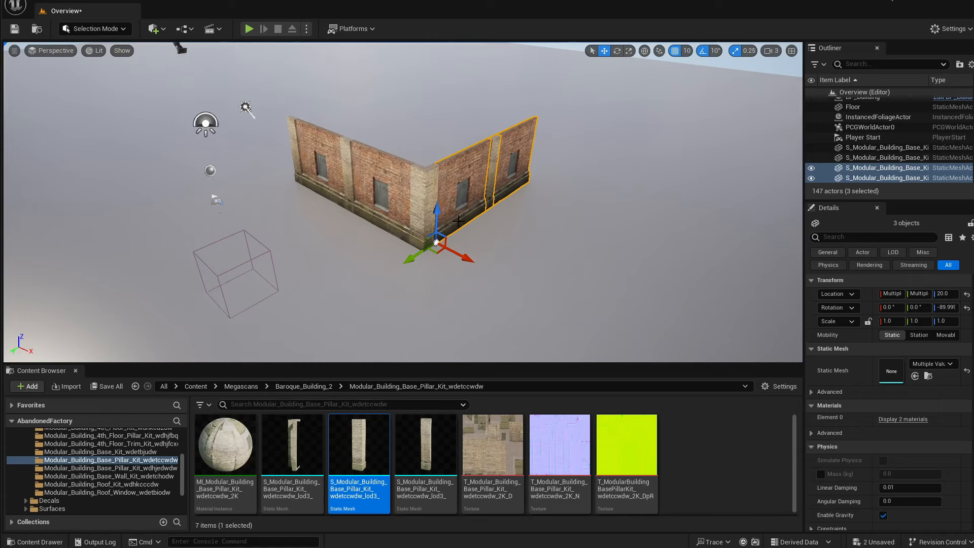
Examine how the walls, pillars and corner piece fit together from several angles.
mouse_move(535, 219)
right_down()
mouse_move(542, 204)
mouse_move(533, 213)
mouse_move(528, 205)
right_up()
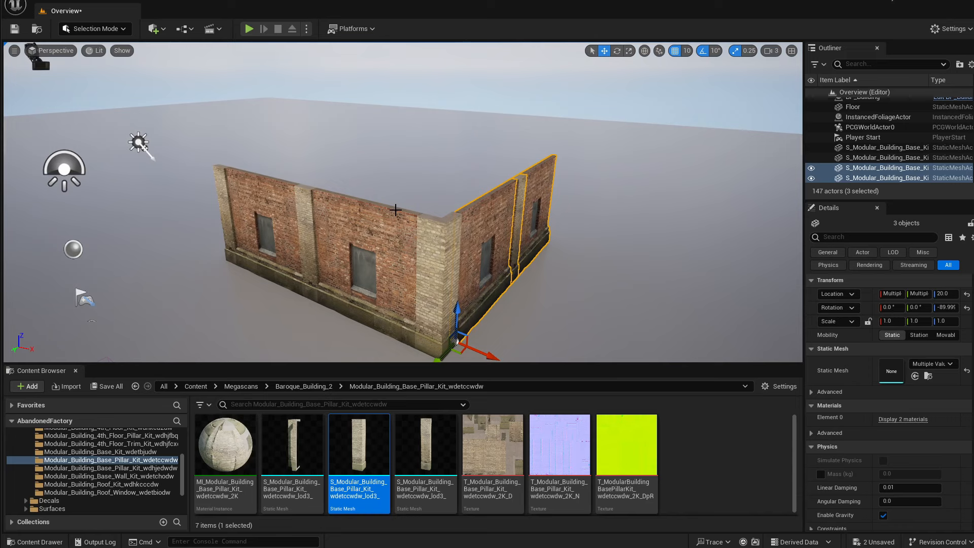
key(s)
right_drag(561, 193, 558, 188)
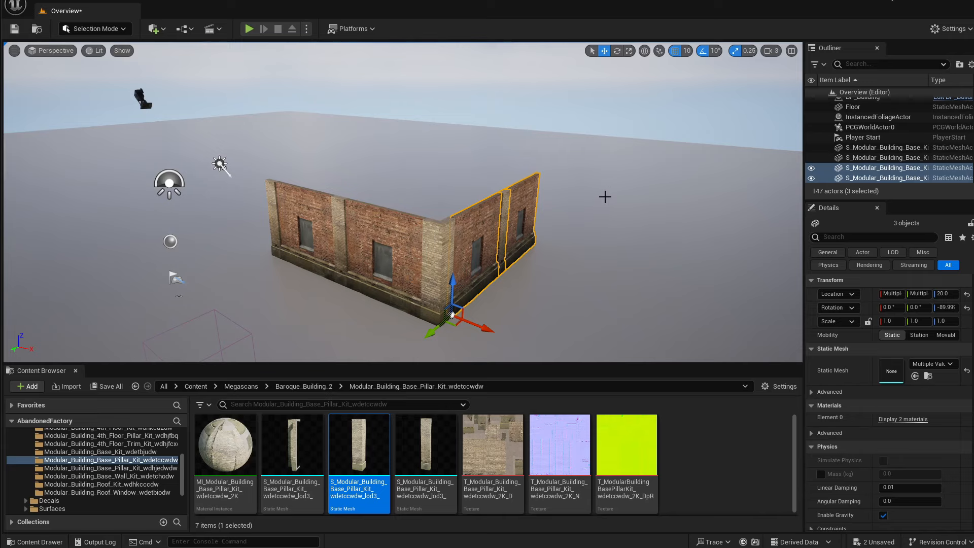
right_drag(581, 211, 558, 207)
key(d)
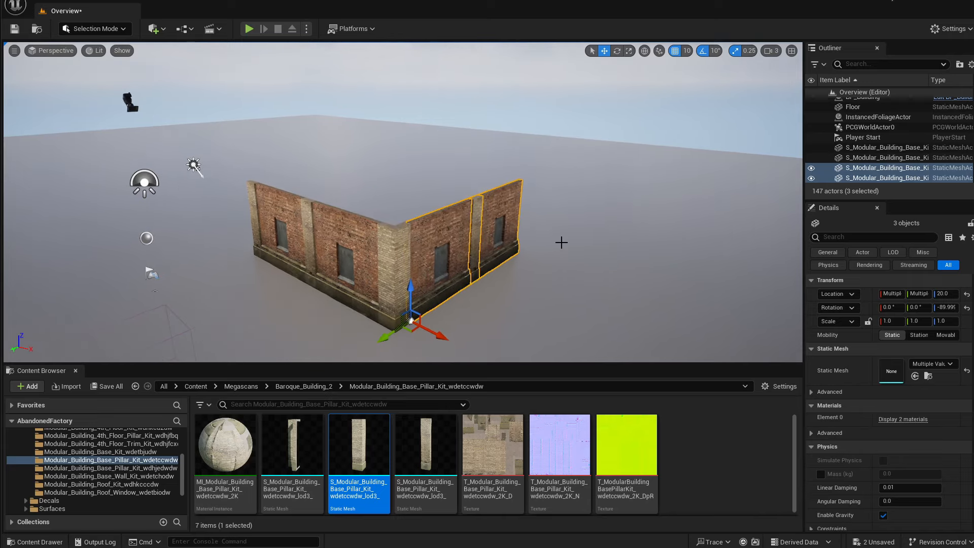
click(561, 241)
key(a)
right_drag(345, 233, 403, 254)
key(w)
key(s)
key(d)
mouse_move(331, 214)
right_down()
mouse_move(312, 216)
mouse_move(331, 214)
right_up()
key(a)
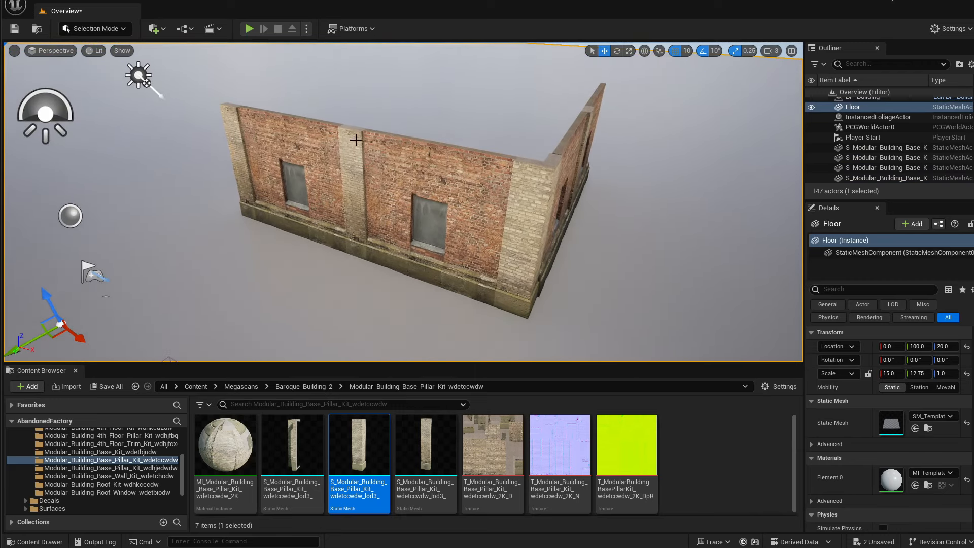
Add a Cube shape and position it on the floor in front of the wall at 690, -400, 30.
click(158, 31)
mouse_move(203, 124)
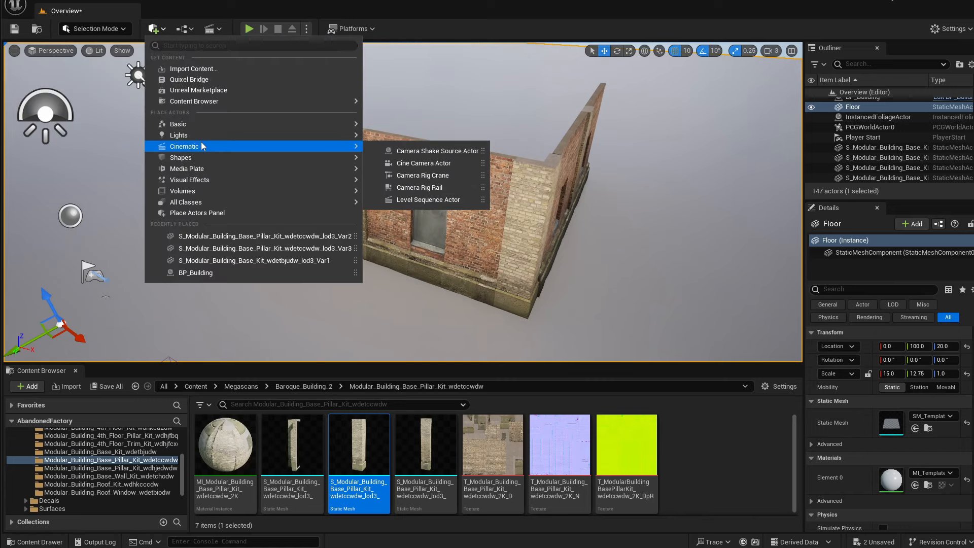
mouse_move(198, 163)
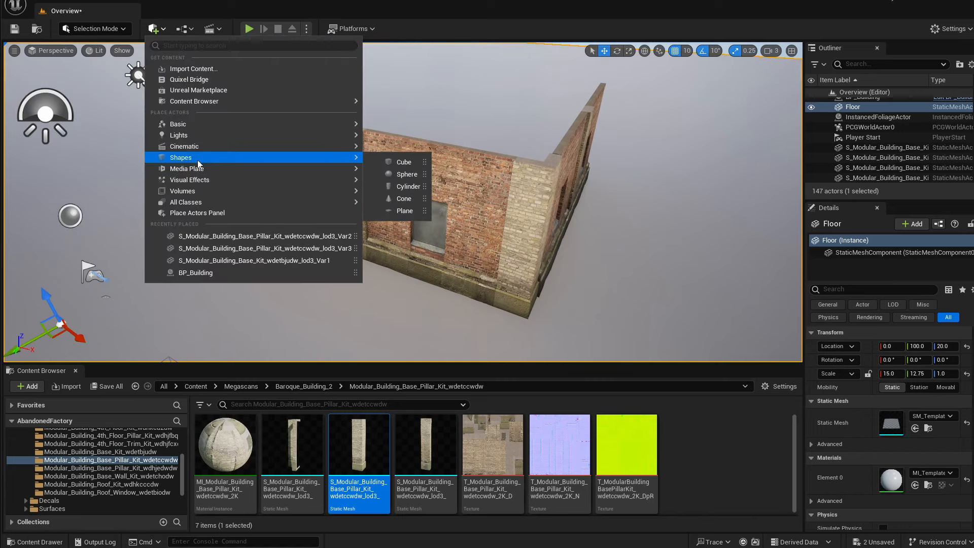
click(392, 161)
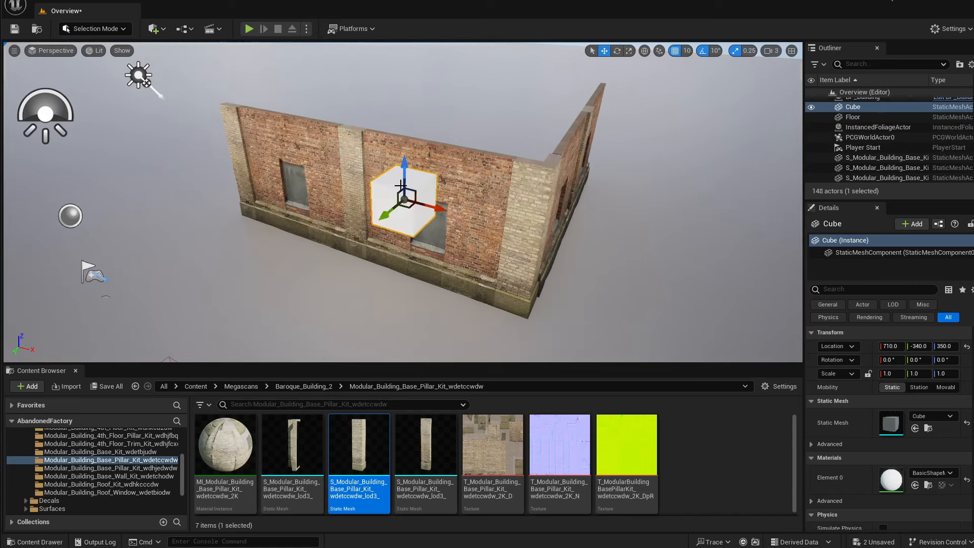
drag(388, 216, 458, 177)
drag(430, 131, 421, 258)
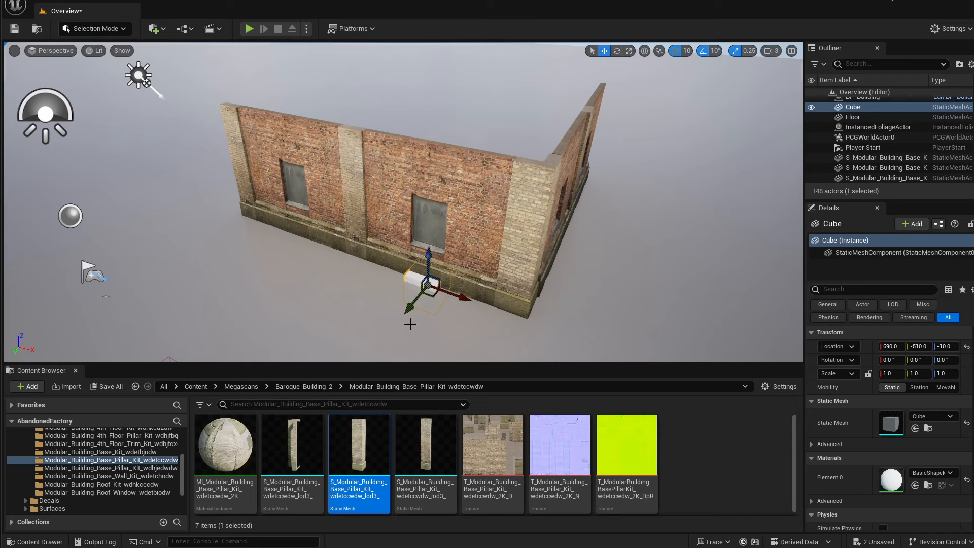
drag(407, 319, 389, 336)
drag(410, 279, 409, 264)
Scale the cube uniformly to 0.5 and move it farther out from the front wall.
key(r)
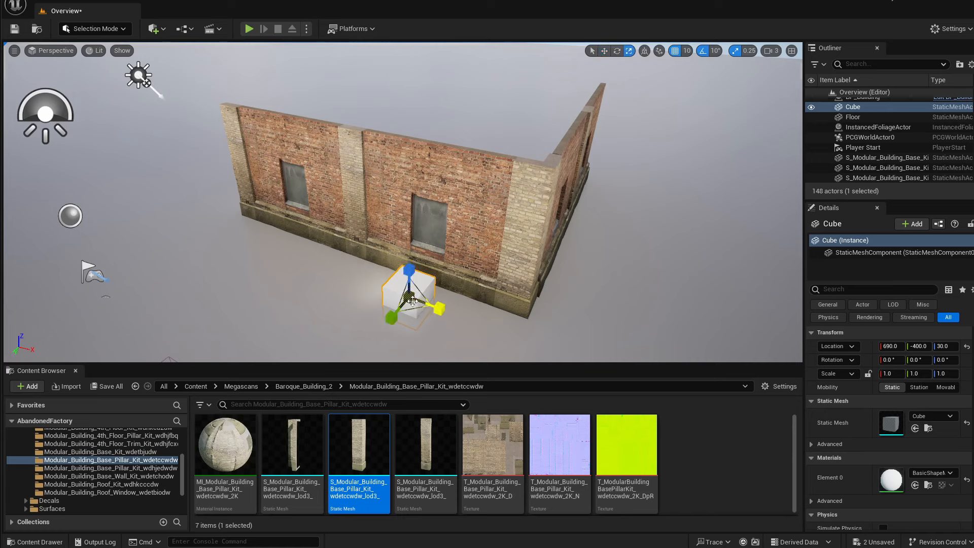
mouse_move(413, 301)
mouse_down()
mouse_move(390, 293)
mouse_move(407, 311)
mouse_up()
key(ctrl+z)
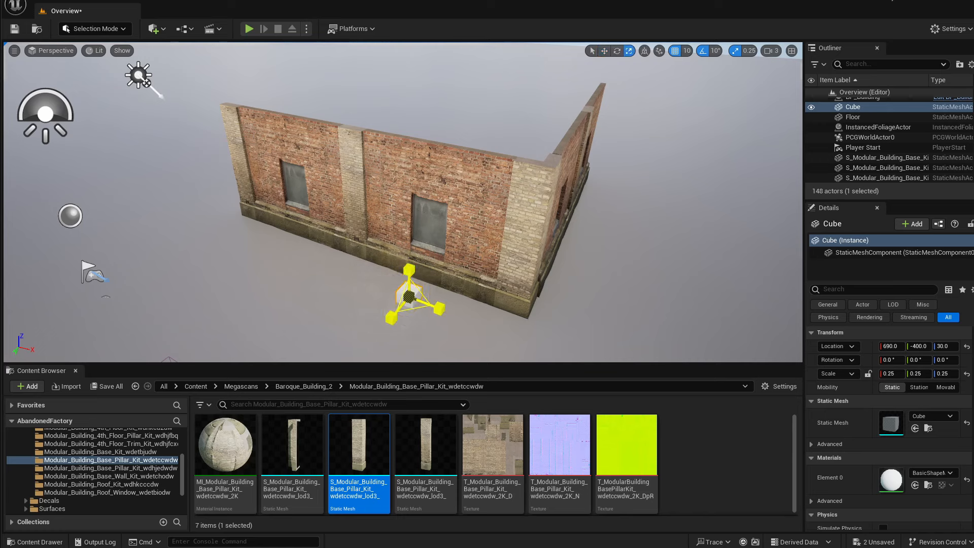
key(w)
right_drag(407, 311, 393, 333)
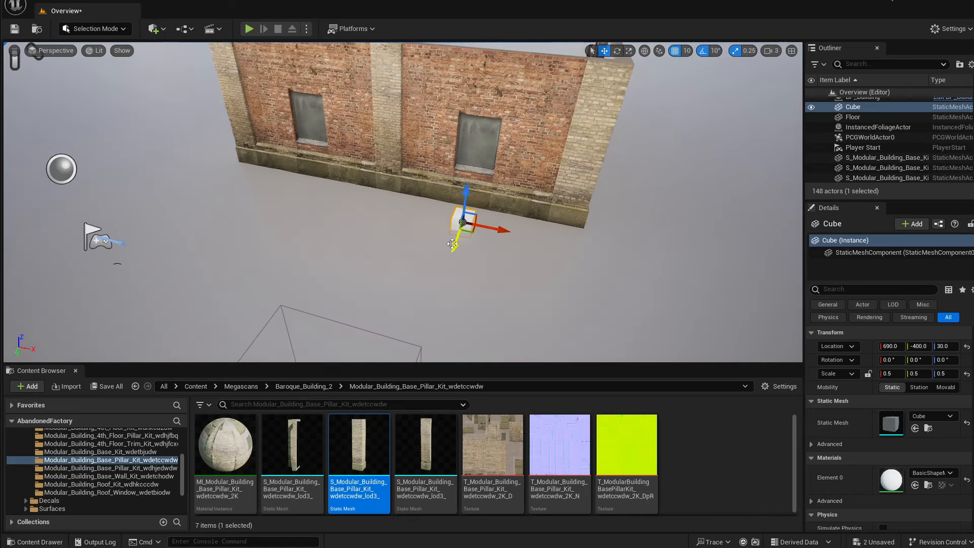
drag(451, 246, 439, 274)
mouse_move(439, 274)
right_down()
mouse_move(414, 277)
mouse_move(439, 275)
right_up()
Examine the pivot positions of the front wall section, middle pillar and corner pillar by selecting each of them in the level.
click(401, 164)
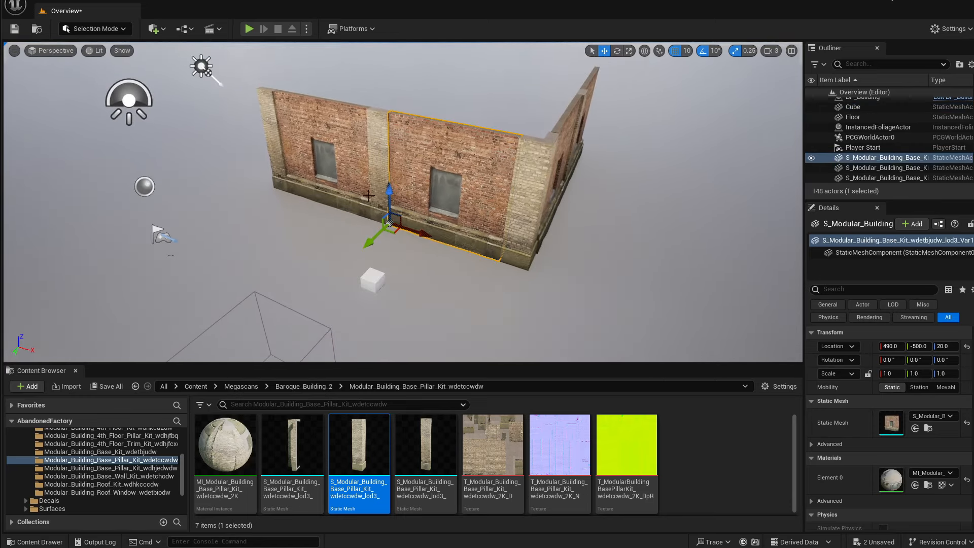
ctrl+click(373, 162)
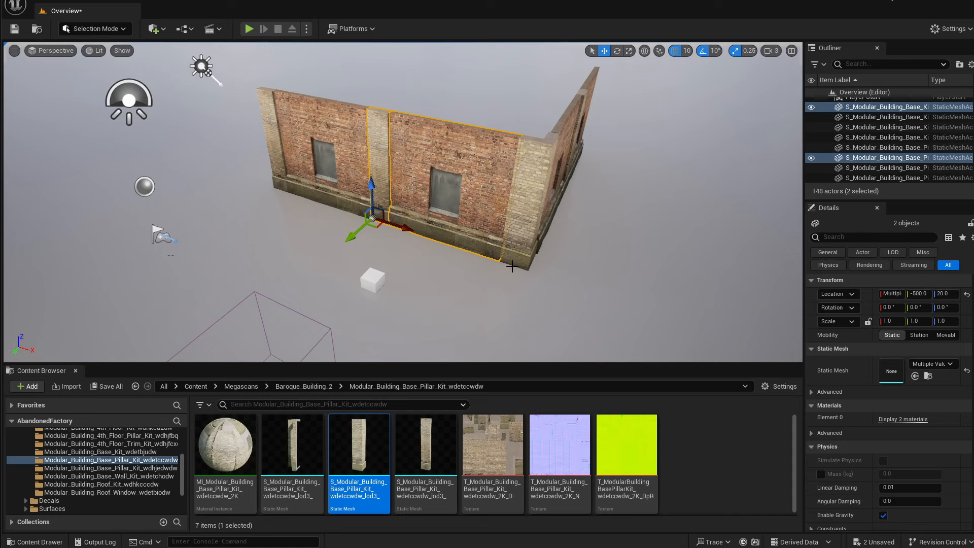
click(520, 249)
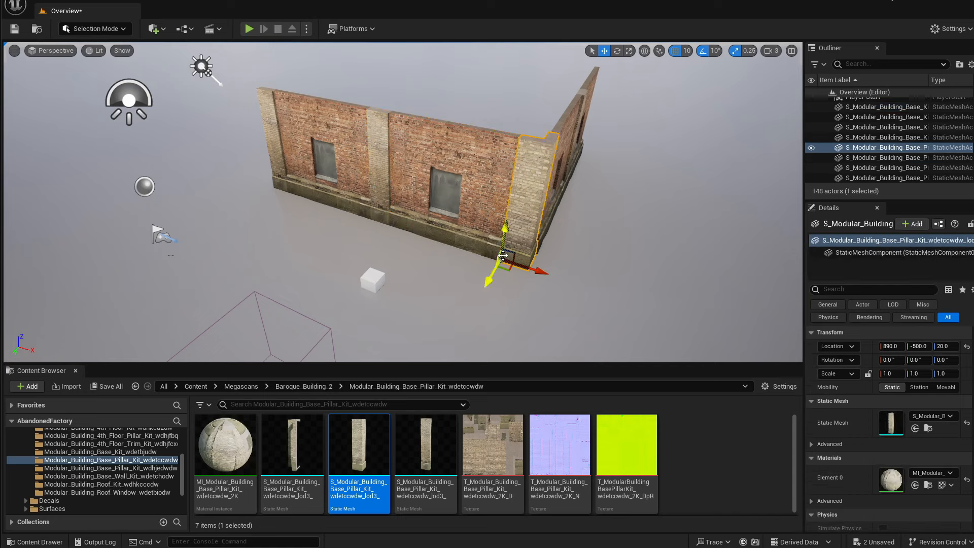
click(374, 180)
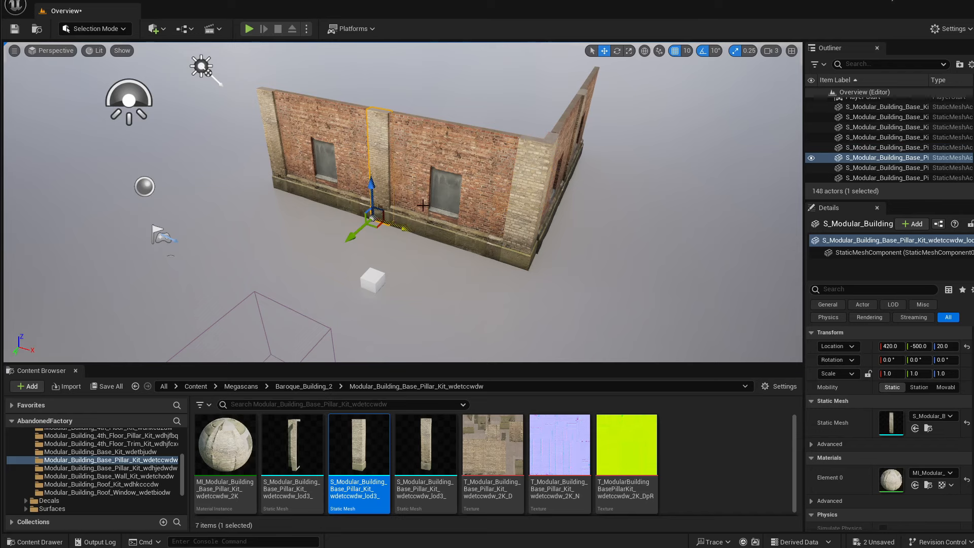
click(433, 142)
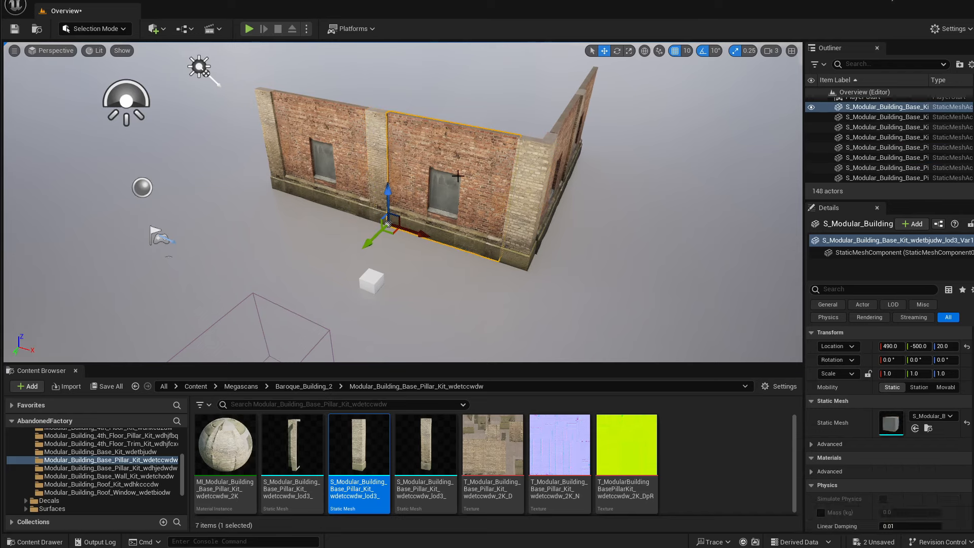
right_drag(472, 224, 464, 223)
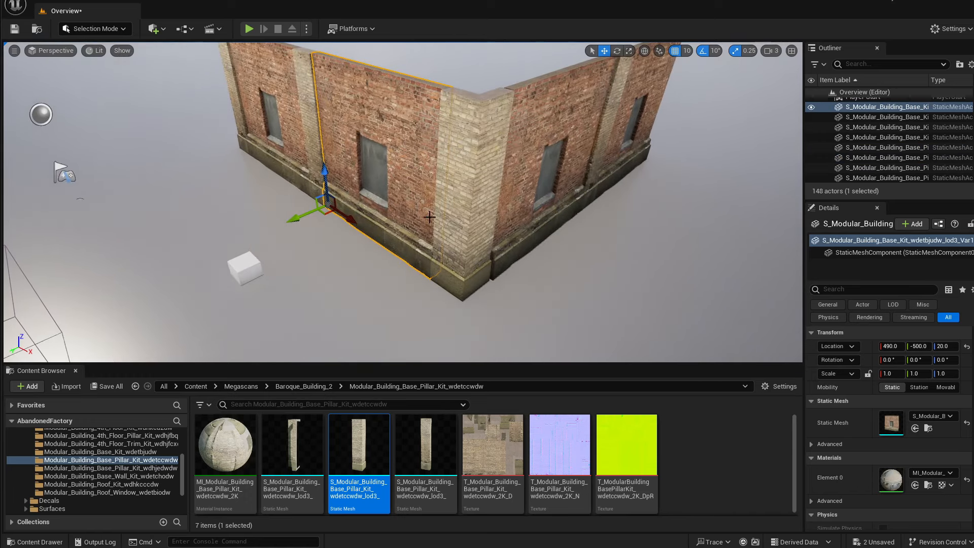
click(319, 195)
click(454, 241)
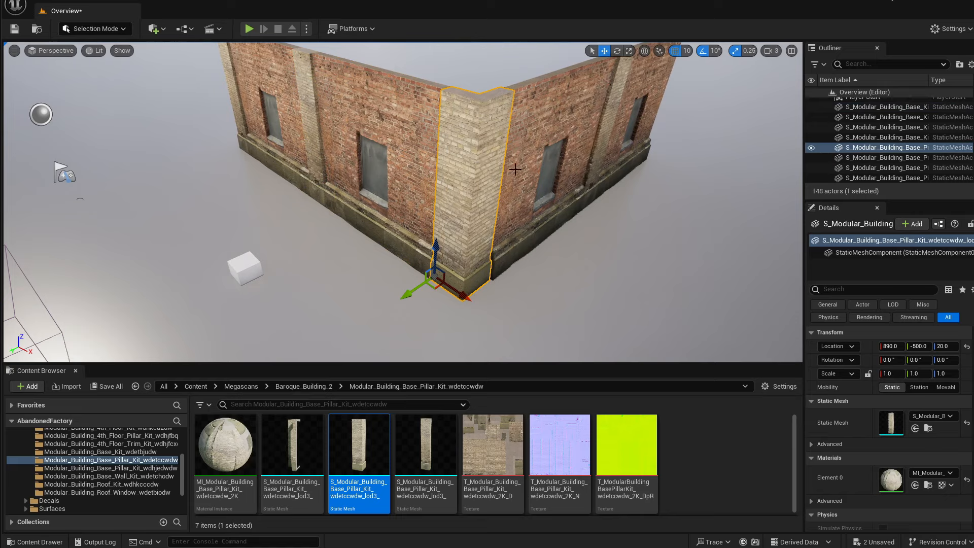
right_drag(515, 169, 496, 175)
Move the cube slightly farther out from the front wall to 610, -190, 30.
click(377, 272)
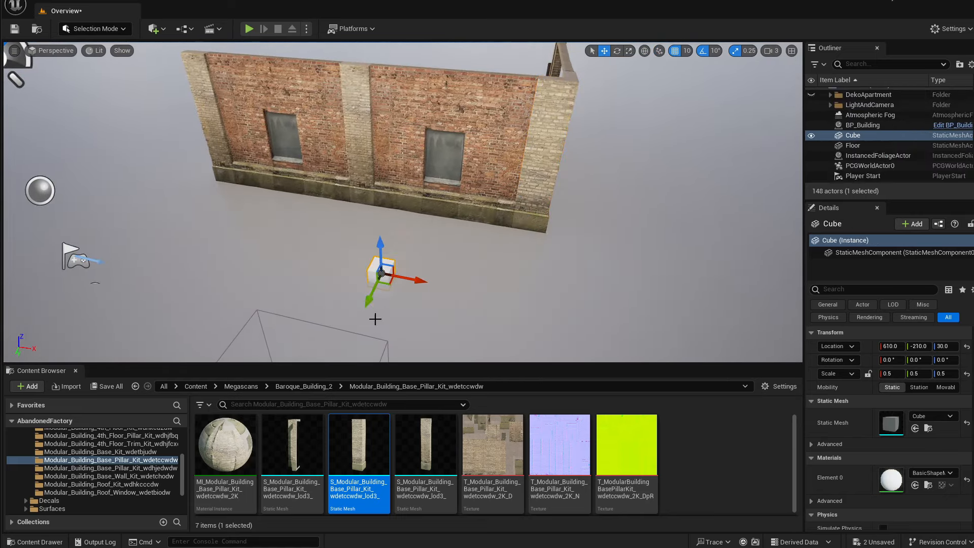
drag(364, 305, 359, 312)
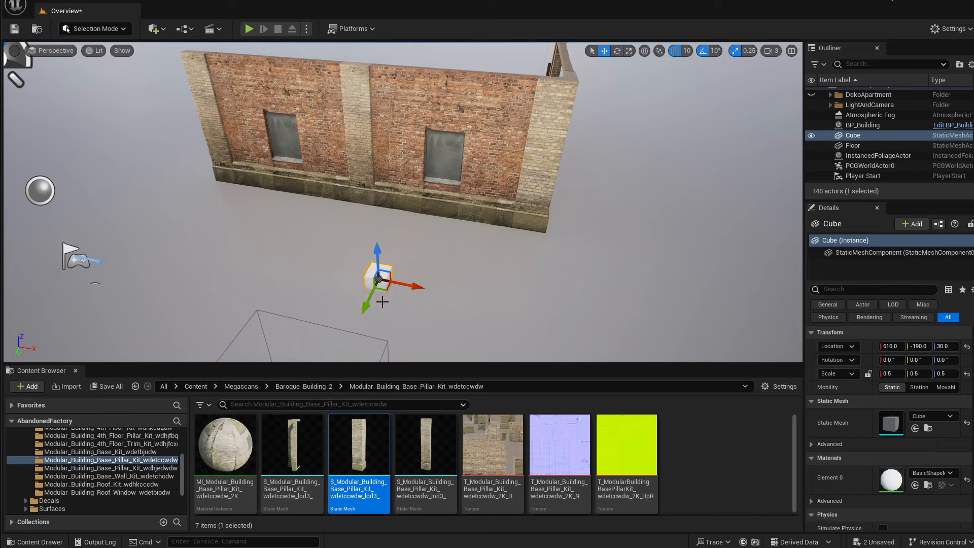
right_drag(380, 297, 379, 297)
Place another S_Modular_Building_Base_Kit_wdetbjudw_lod3_Var1 wall section in front of the building corner at 830, -160, 20.
click(133, 452)
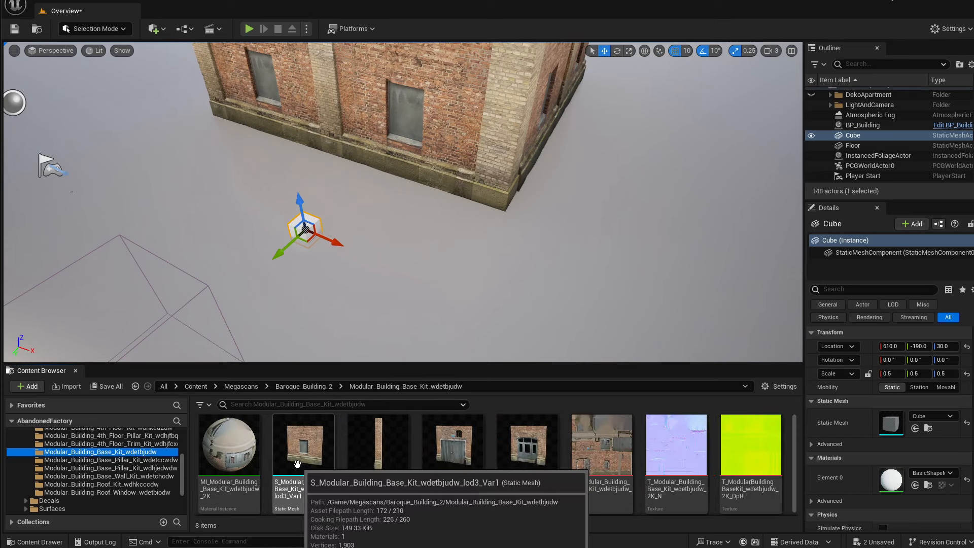
drag(297, 464, 546, 237)
mouse_move(472, 265)
right_down()
mouse_move(471, 249)
mouse_move(483, 271)
right_up()
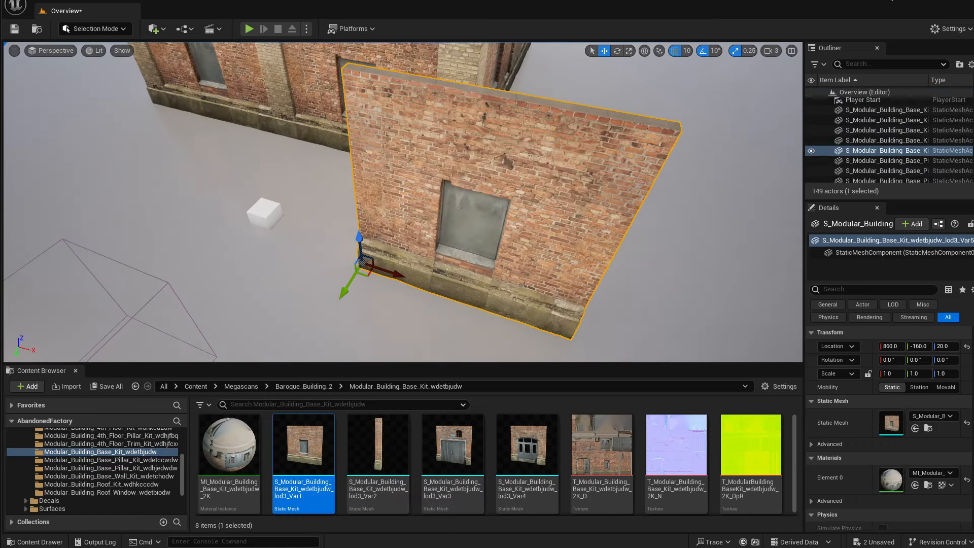
drag(401, 275, 388, 274)
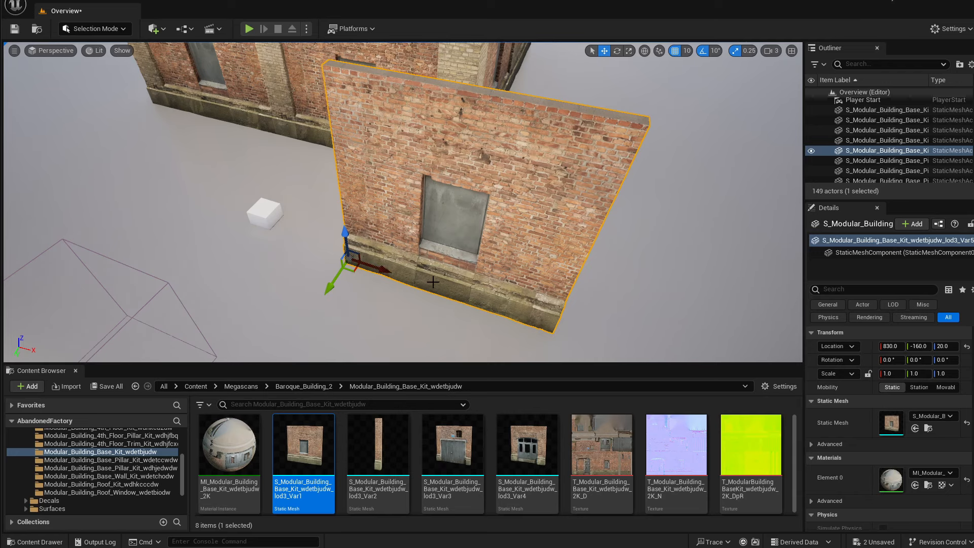
Move the new wall section over to the cube at 410, -210, 20 so the cube sits at the middle of its base.
mouse_move(466, 263)
right_down()
mouse_move(461, 253)
mouse_move(447, 262)
mouse_move(463, 260)
right_up()
key(s)
key(w)
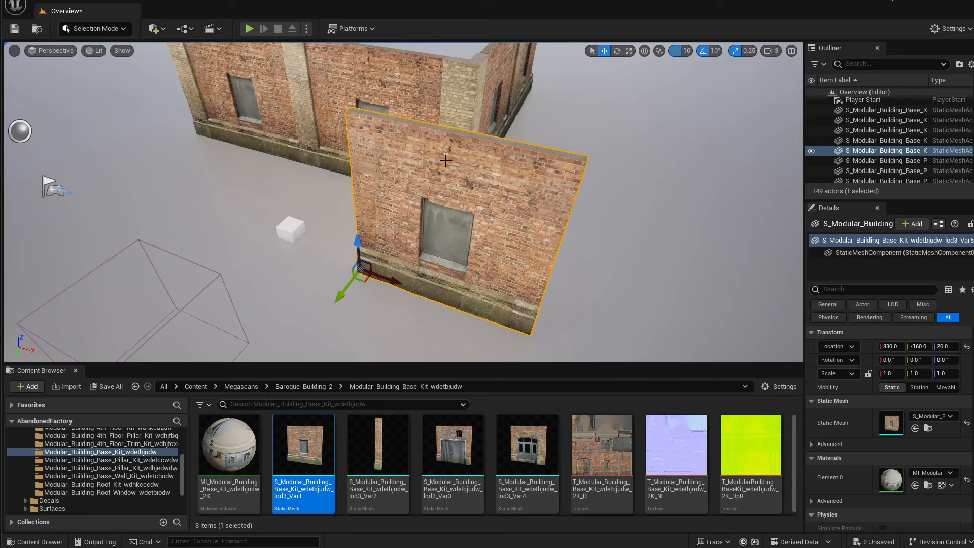
right_drag(446, 160, 442, 136)
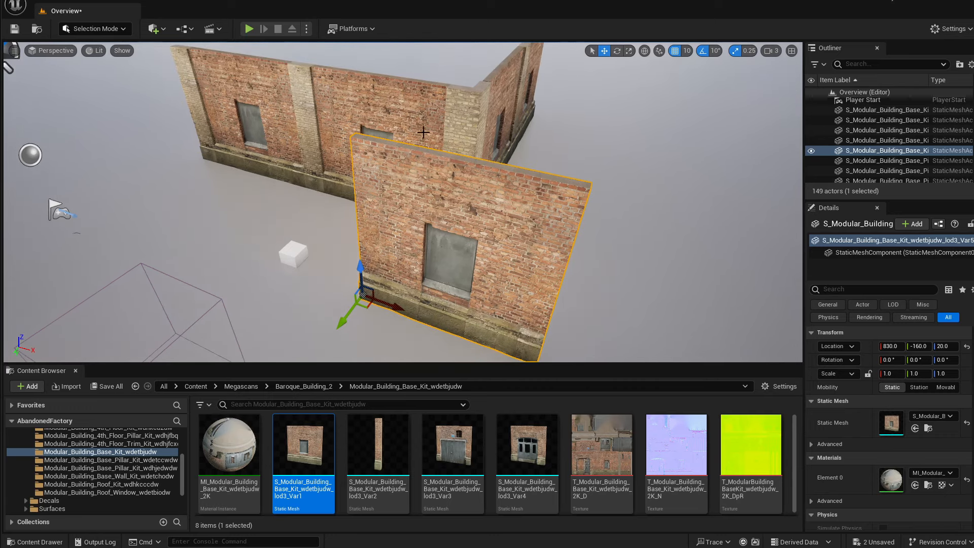
right_drag(370, 114, 345, 99)
mouse_move(364, 154)
right_down()
mouse_move(366, 144)
mouse_move(363, 154)
right_up()
key(s)
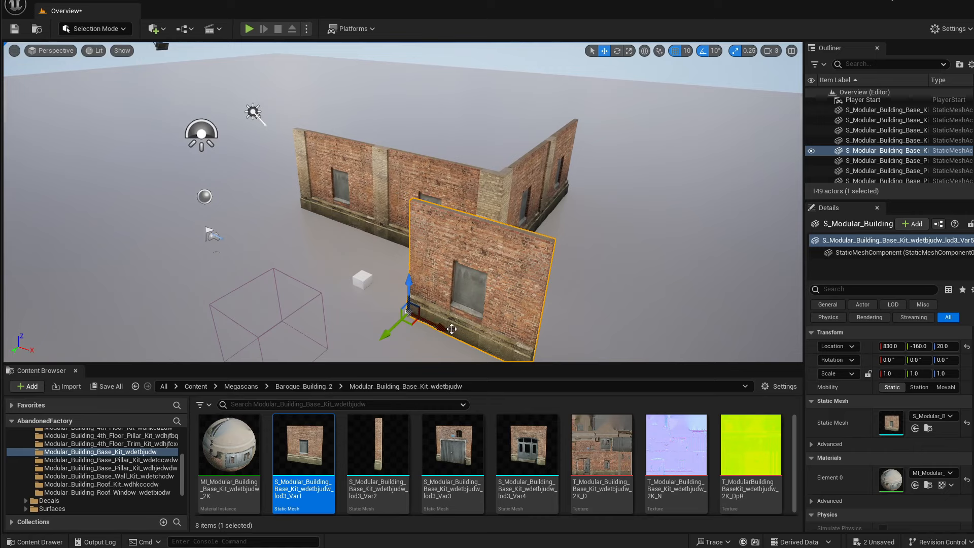
key(w)
right_drag(463, 313, 539, 306)
key(a)
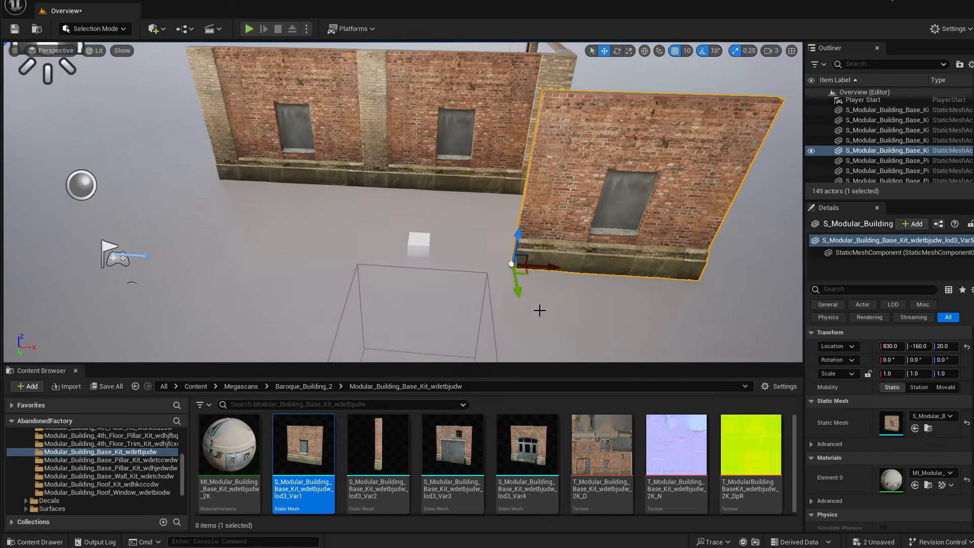
drag(515, 285, 332, 261)
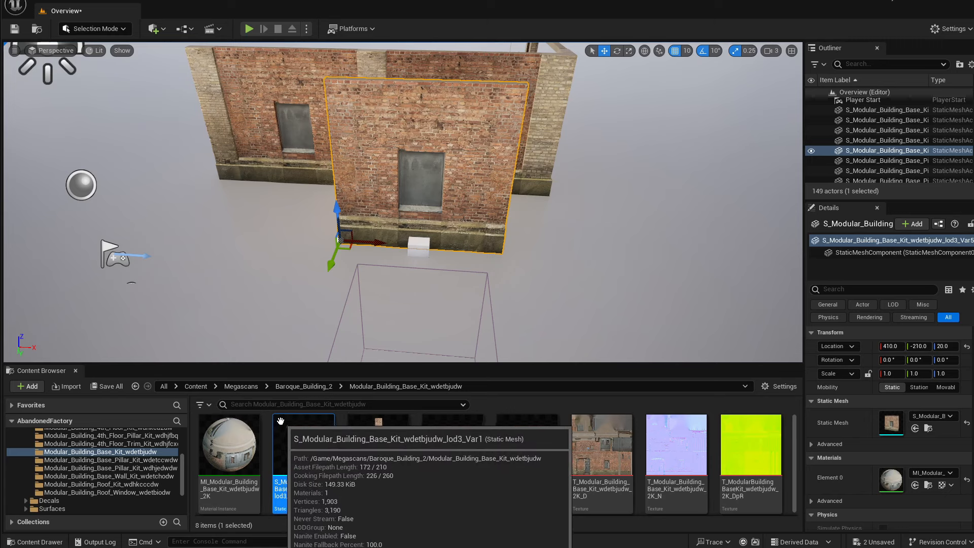
Place a straight pillar from Modular_Building_Base_Pillar_Kit_wdetccwdw beside the new wall section at 340, -200, 20.
drag(334, 364, 330, 303)
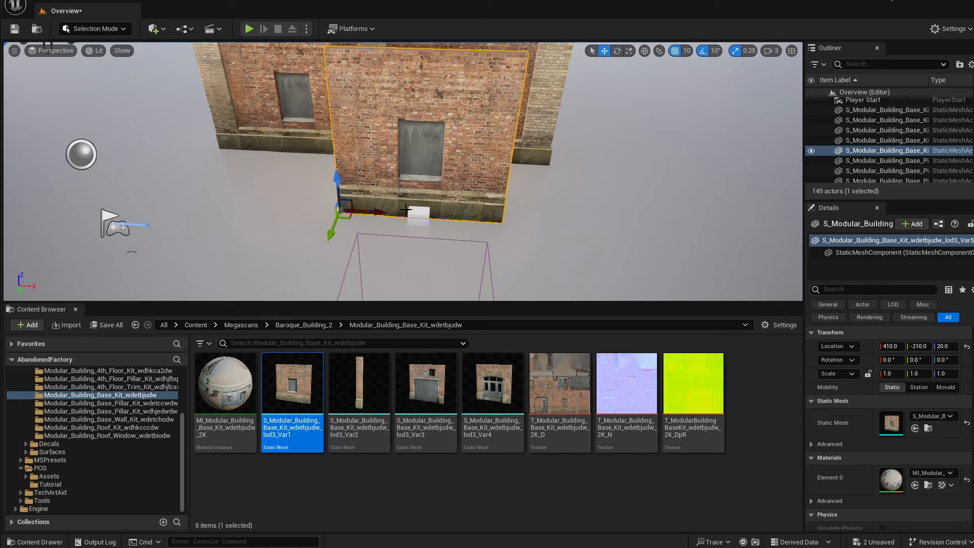
right_drag(438, 208, 463, 157)
right_drag(380, 219, 384, 231)
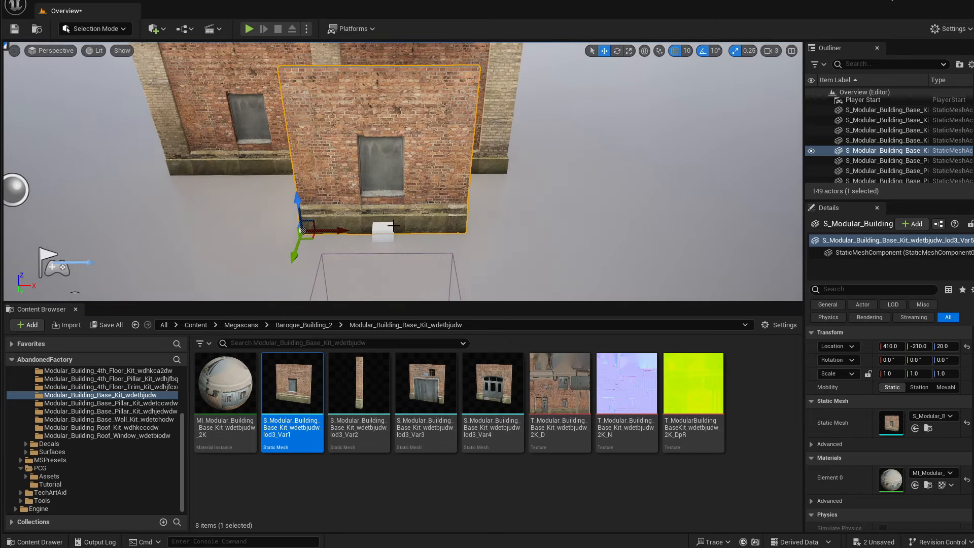
right_drag(380, 164, 377, 152)
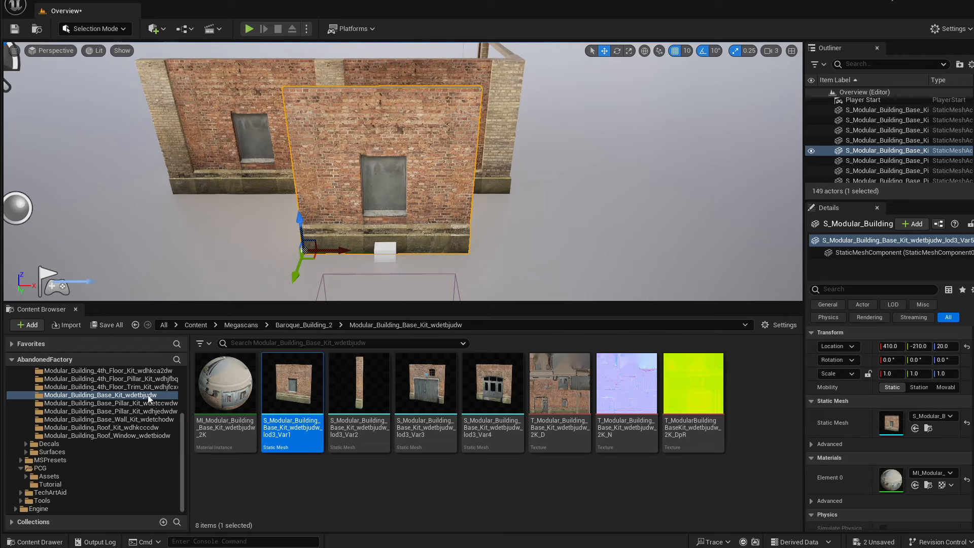
click(133, 404)
drag(426, 386, 273, 253)
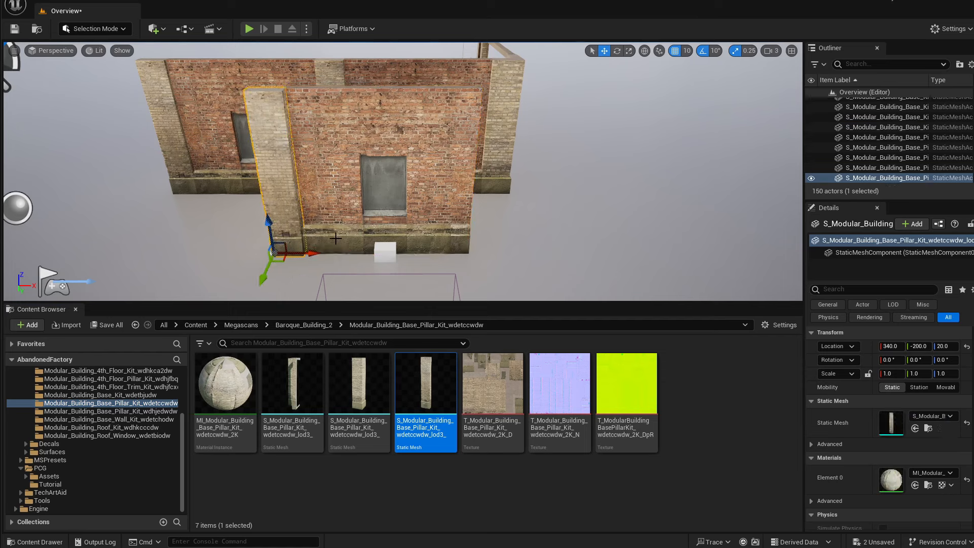
Shift the new pillar and wall section together by 30 units along X to center the pair on the cube.
ctrl+click(325, 242)
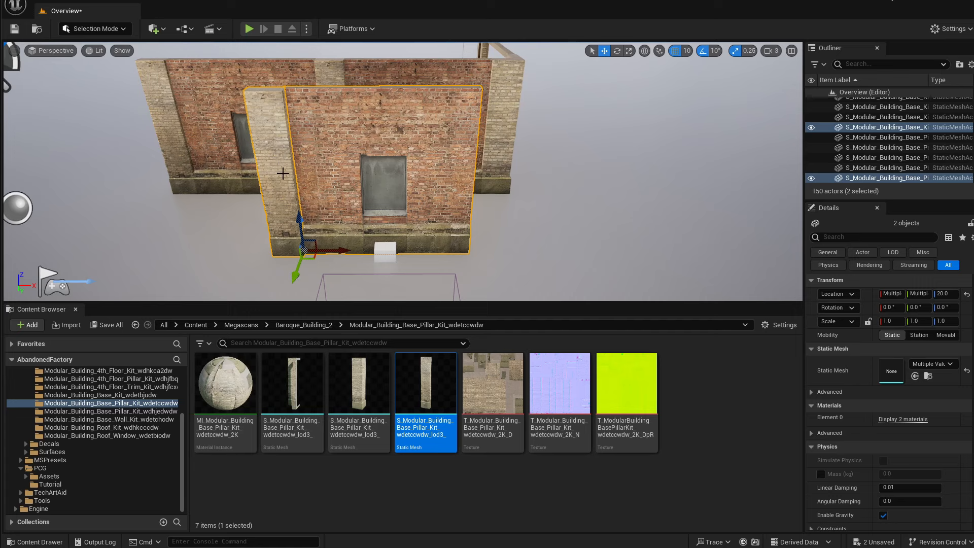
drag(344, 251, 358, 252)
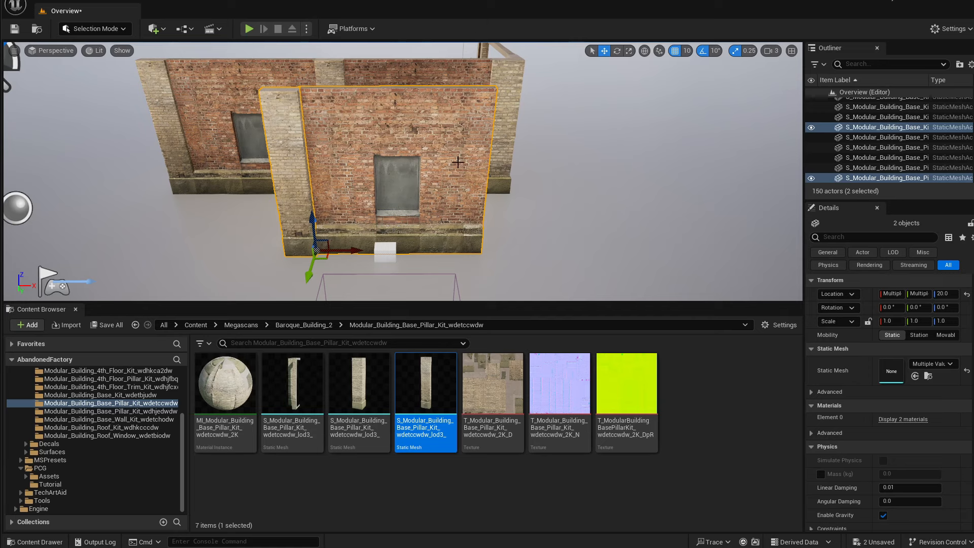
right_drag(489, 170, 437, 155)
right_drag(437, 203, 424, 201)
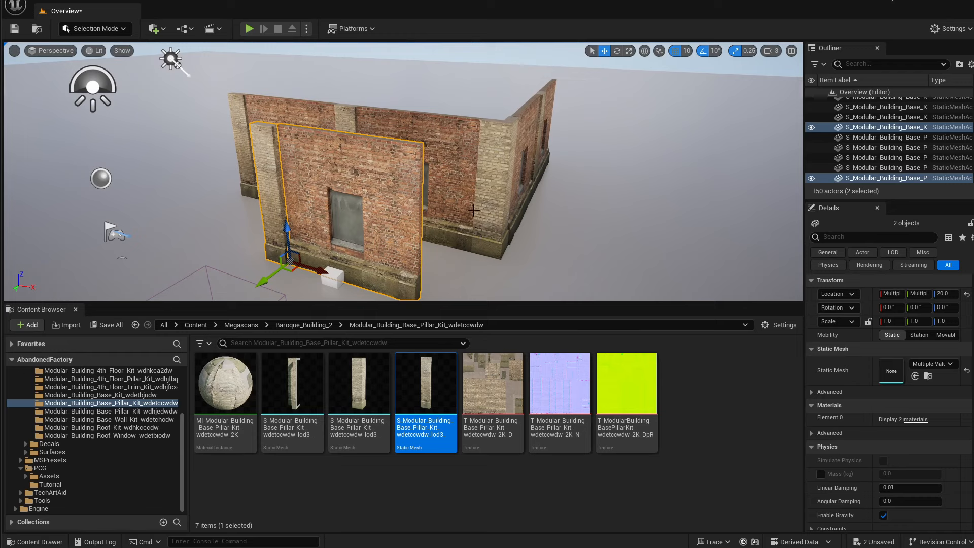
right_drag(484, 195, 486, 200)
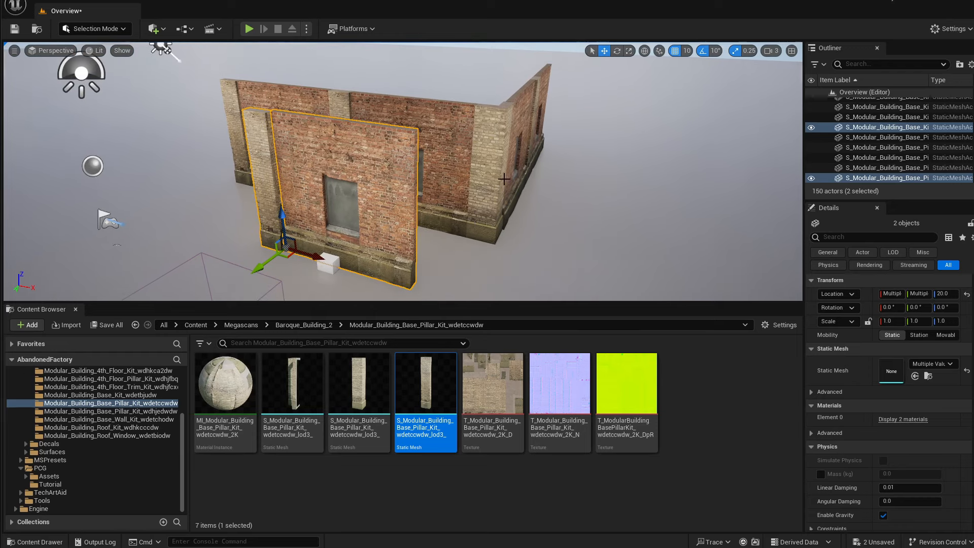
Delete the mock-up wall sections, pillars, corner piece and cube from the level.
ctrl+click(271, 198)
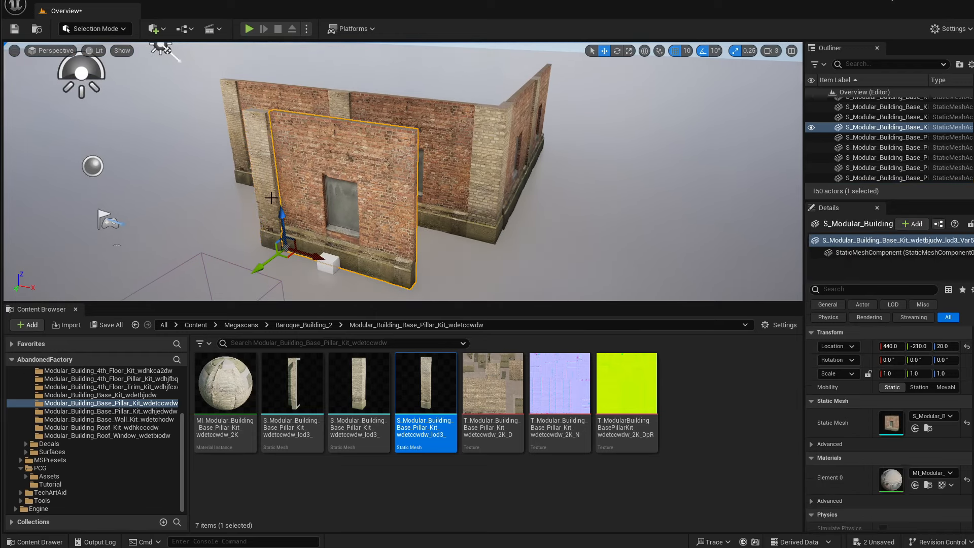
key(Delete)
click(263, 200)
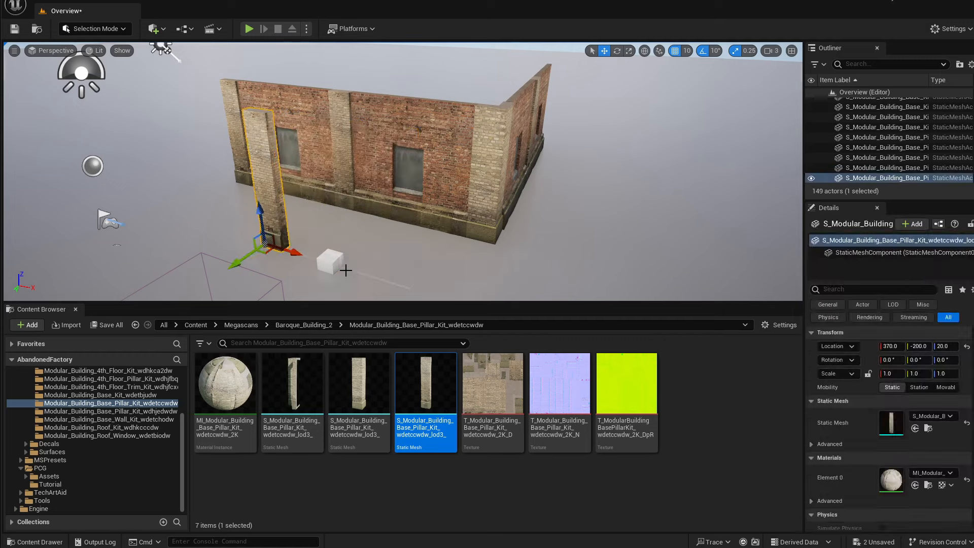
key(Delete)
click(368, 149)
key(Delete)
click(343, 149)
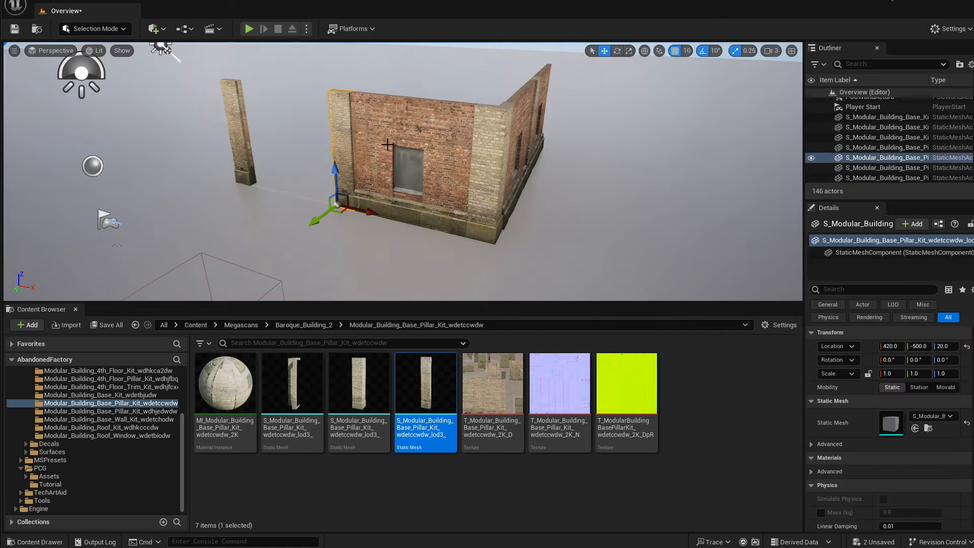
key(Delete)
click(495, 151)
key(Delete)
click(515, 140)
key(Delete)
click(533, 120)
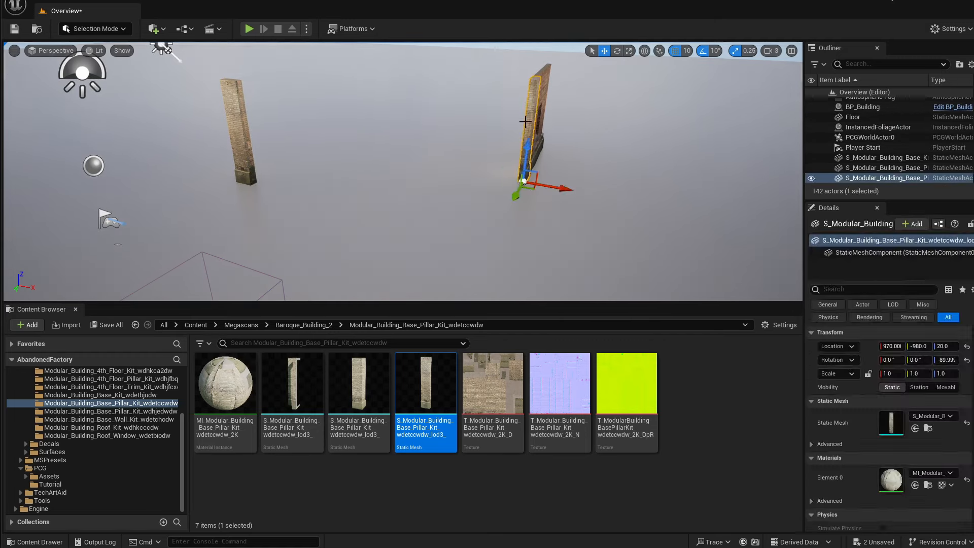
key(Delete)
click(231, 136)
key(Delete)
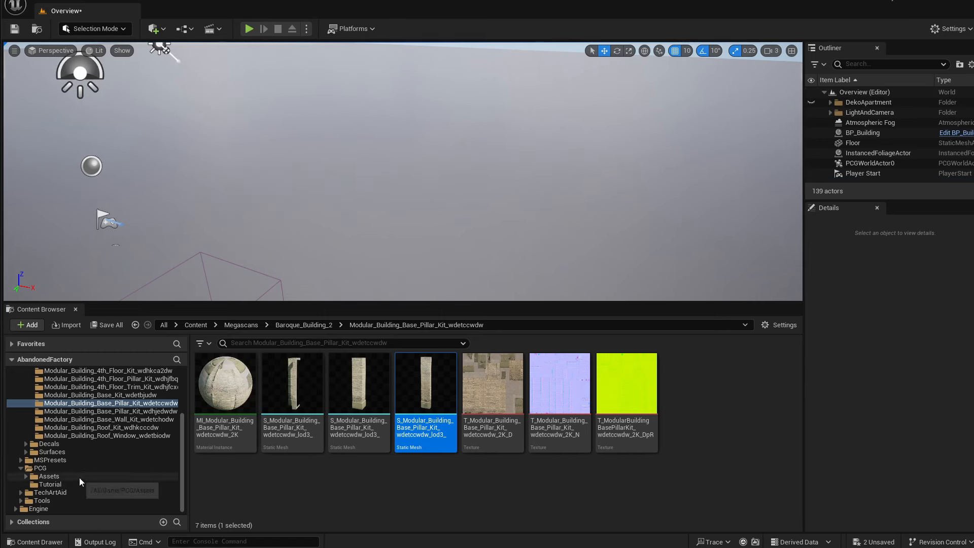
Open the PCG_Building graph from the PCG Tutorial folder and move its Input and Output nodes to the upper part of the canvas.
click(50, 484)
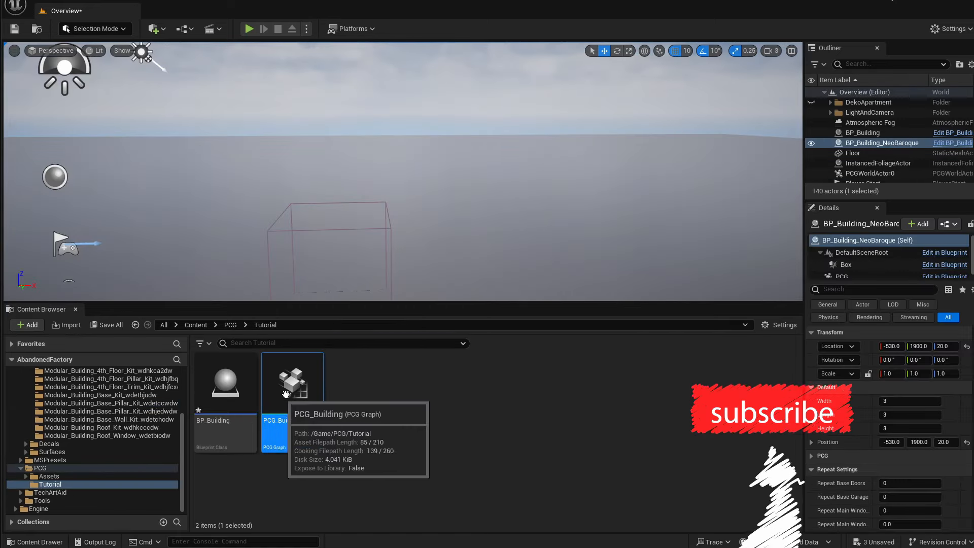
double_click(286, 394)
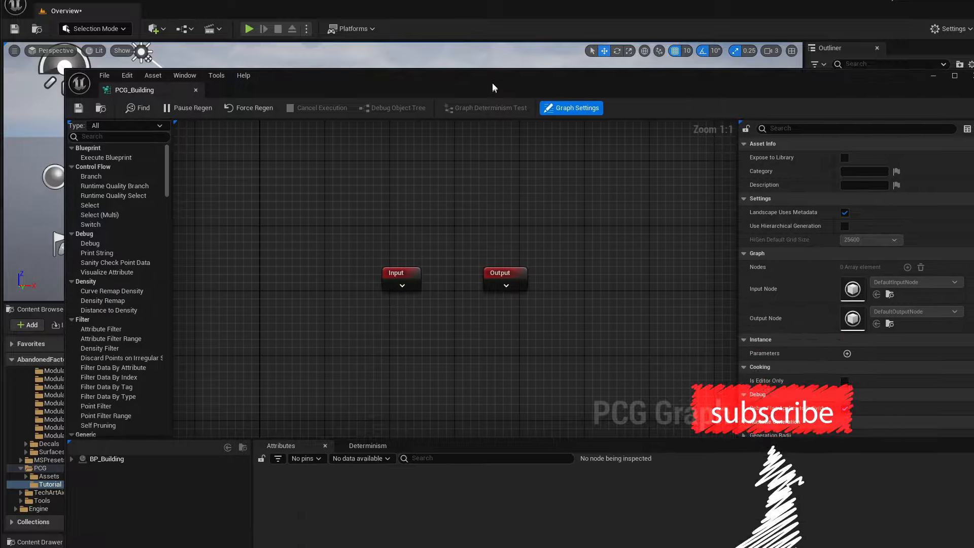
drag(492, 88, 532, 36)
key(ctrl+a)
drag(541, 219, 538, 117)
drag(522, 35, 523, 45)
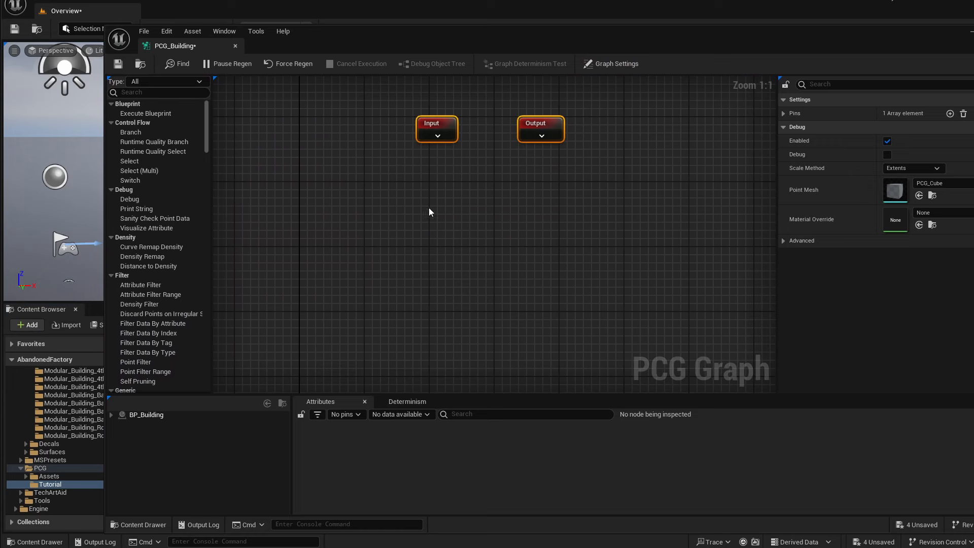
Add a Create Points Grid node to the graph and place it below the Input node.
click(421, 221)
right_click(421, 239)
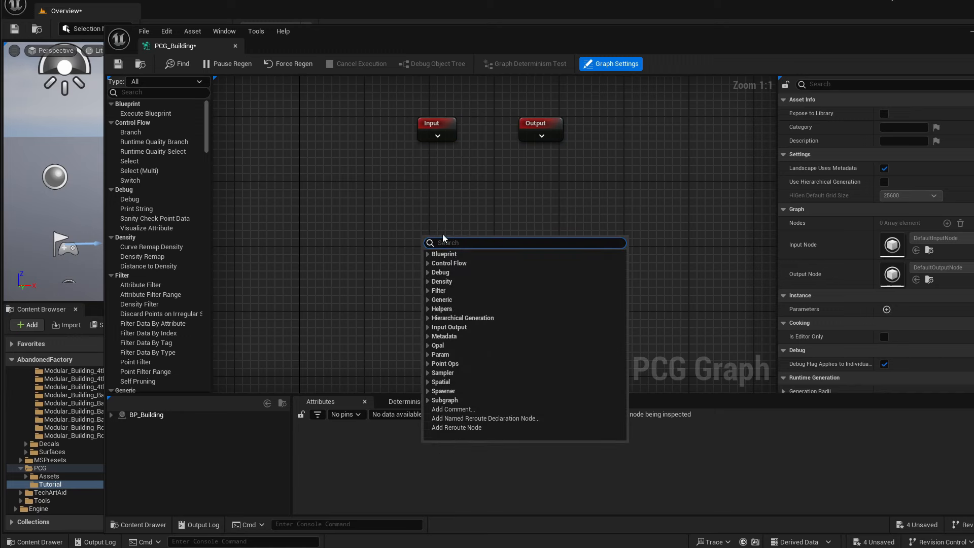
text(point)
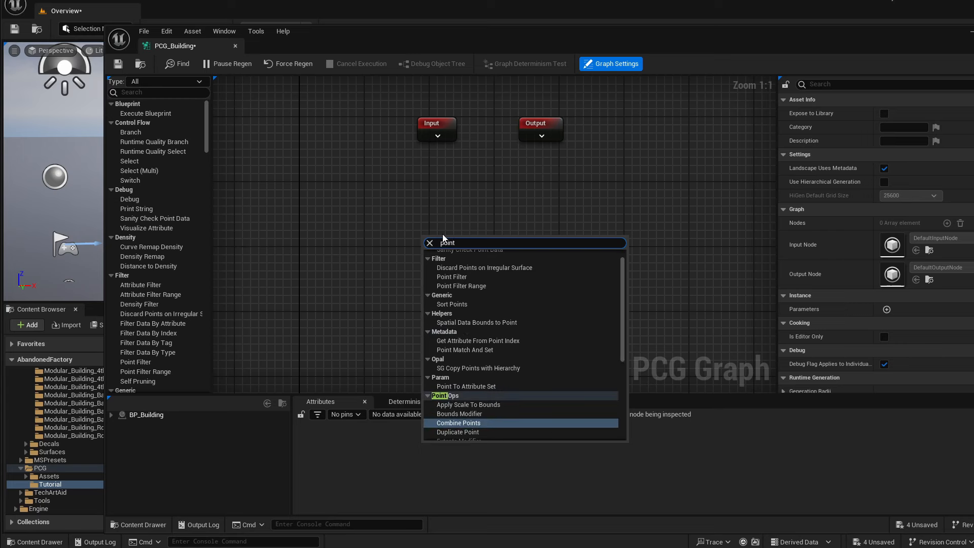
text( grid)
key(Return)
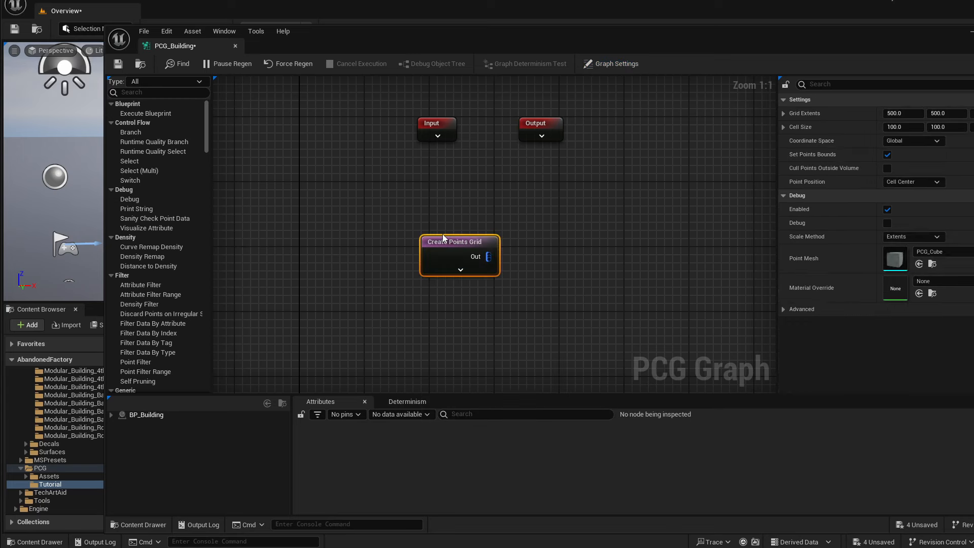
drag(458, 242, 459, 220)
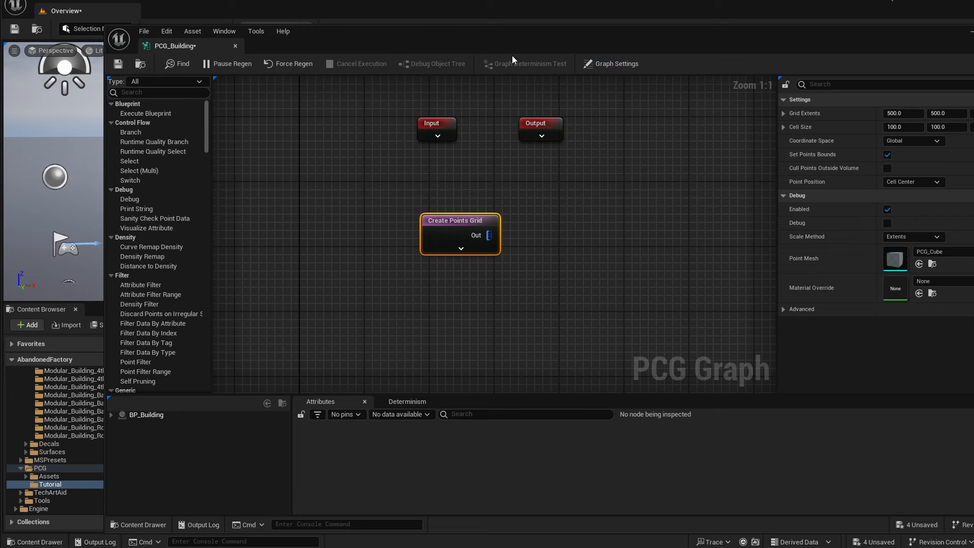
Set the Create Points Grid node's Cell Size to 475 (400+75) on X and Y and 400 on Z.
drag(532, 40, 483, 34)
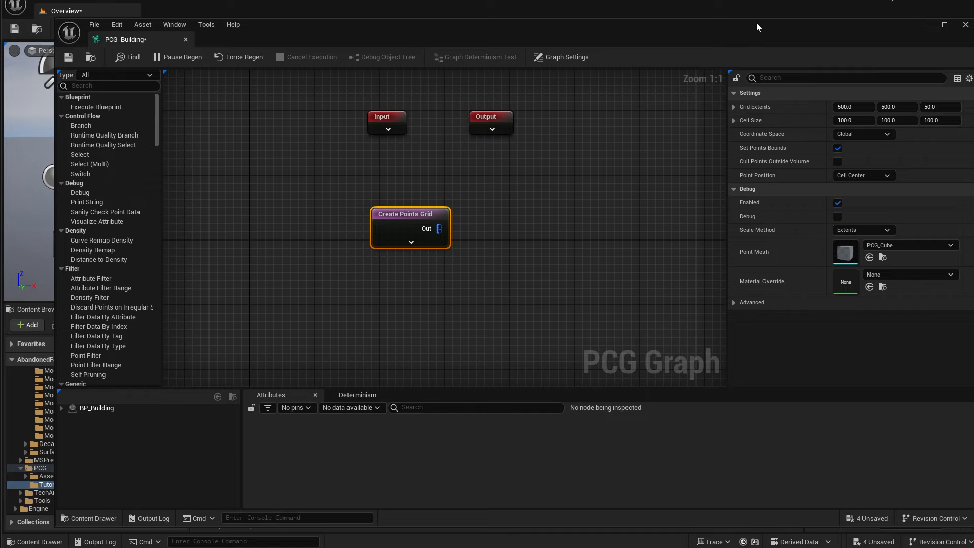
mouse_move(757, 27)
mouse_down()
mouse_move(737, 81)
mouse_move(733, 187)
mouse_move(766, 275)
mouse_move(731, 6)
mouse_move(745, 34)
mouse_up()
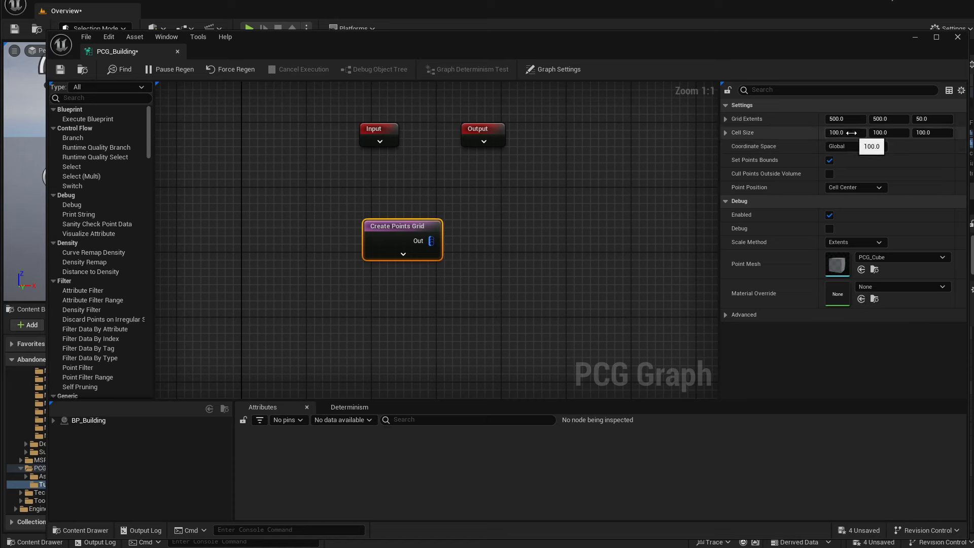
text(400+75)
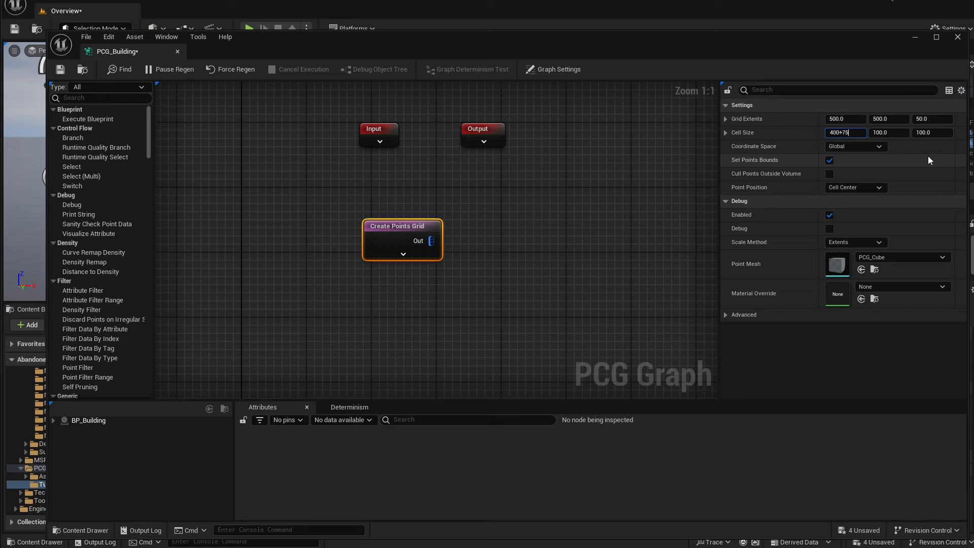
key(Return)
key(ctrl+c)
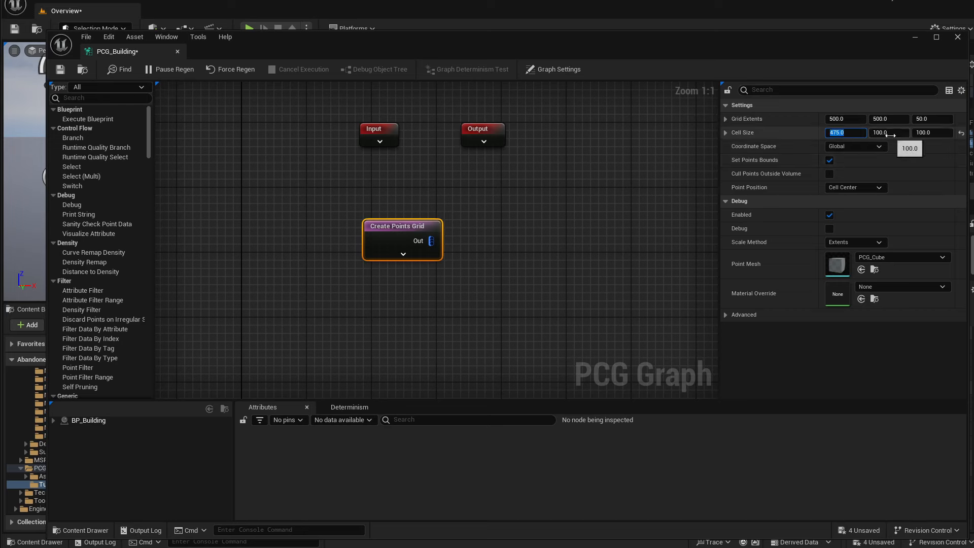
click(891, 137)
key(ctrl+v)
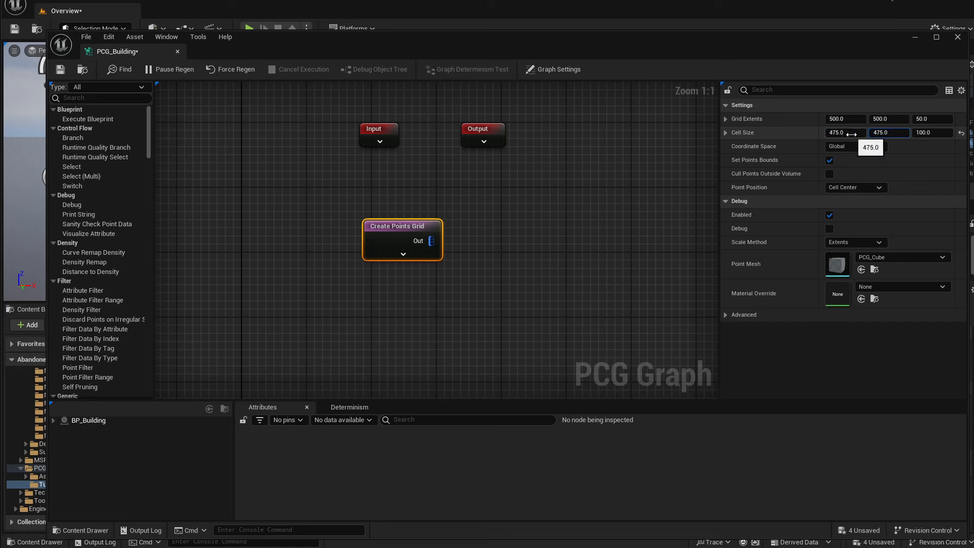
key(Tab)
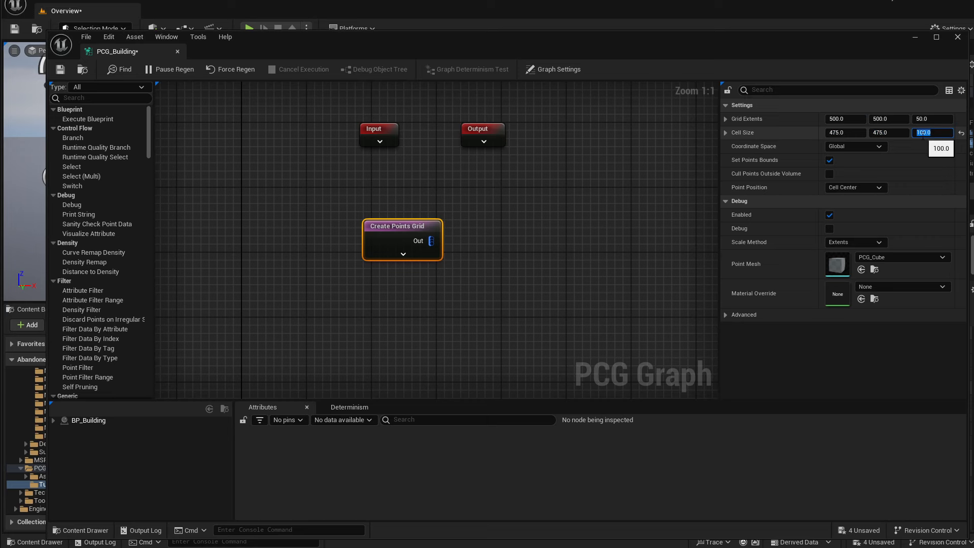
text(400)
key(Return)
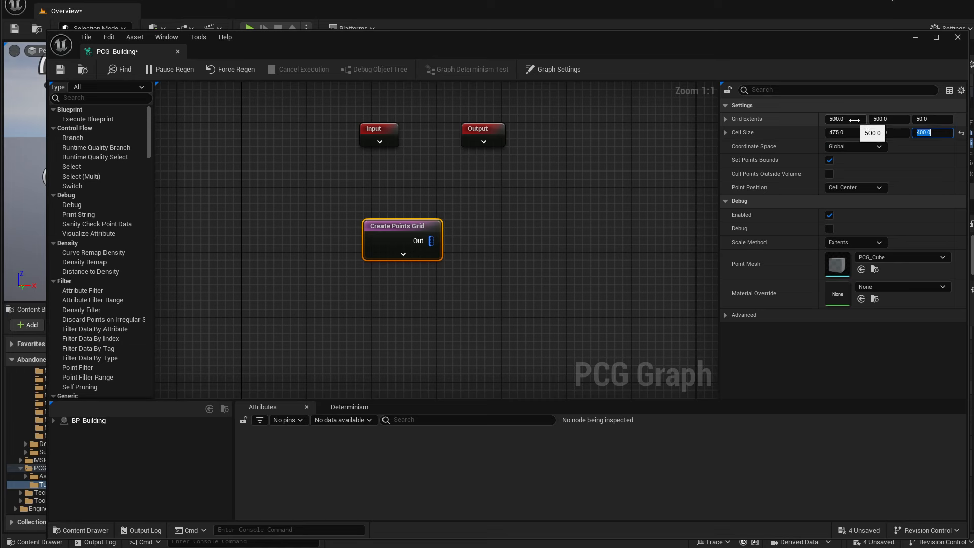
Set the grid node's Grid Extents to 1425 (475*3) on X, Y and Z.
click(854, 119)
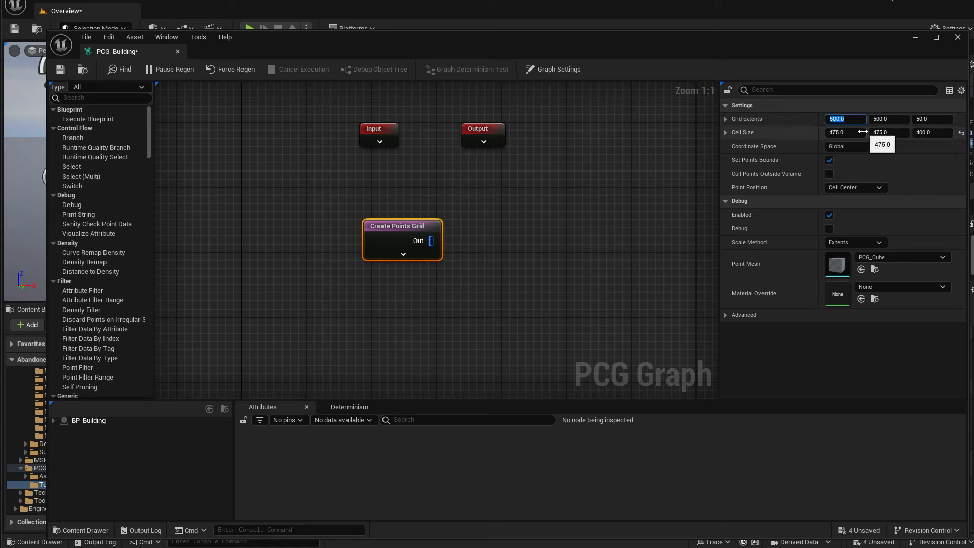
text(475*3)
key(Return)
key(ctrl+c)
click(895, 120)
key(ctrl+v)
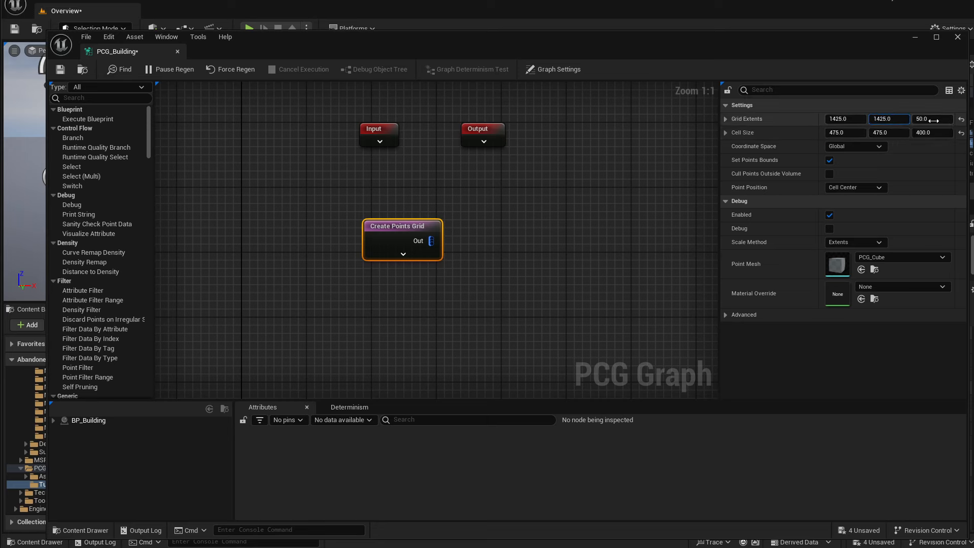
click(934, 120)
key(ctrl+v)
key(Return)
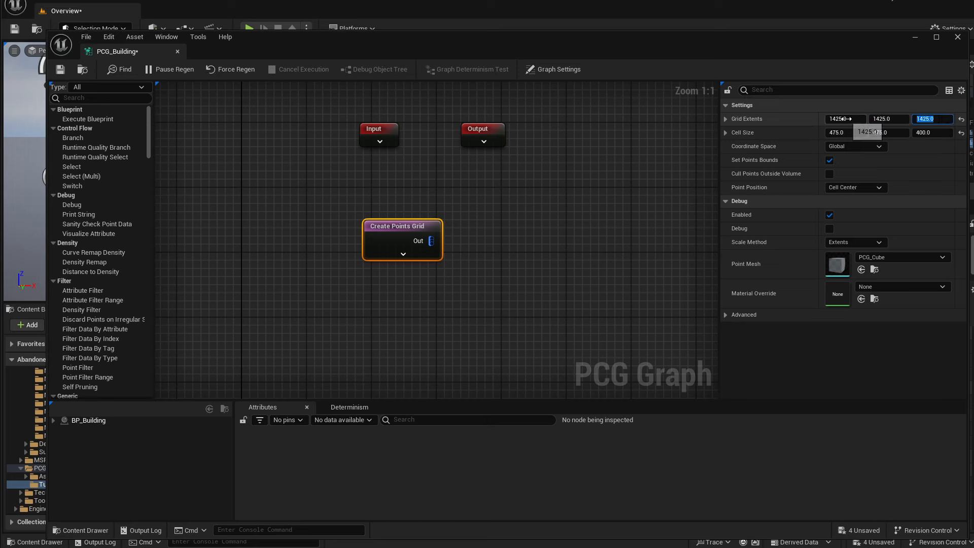
Set the Z value of the points grid's Grid Extents to 400.
click(840, 118)
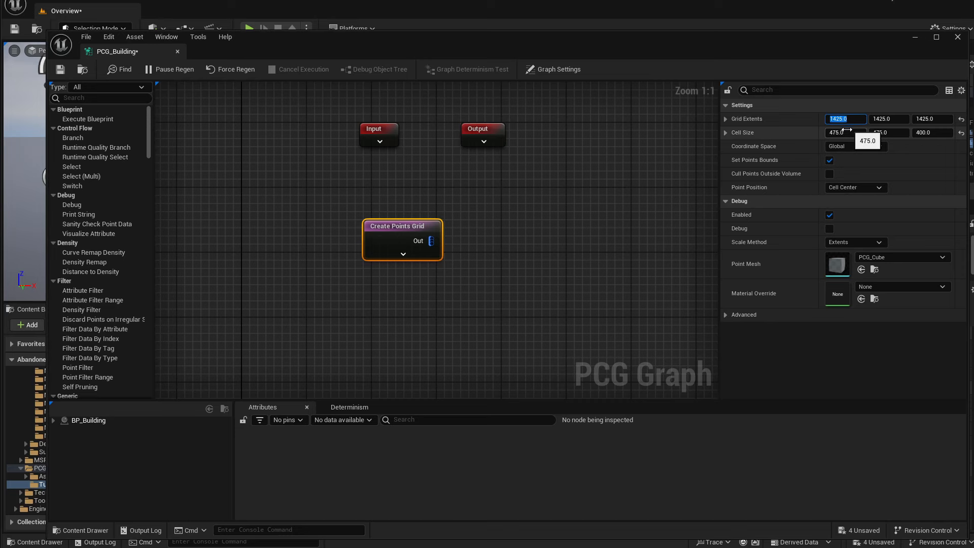
click(390, 227)
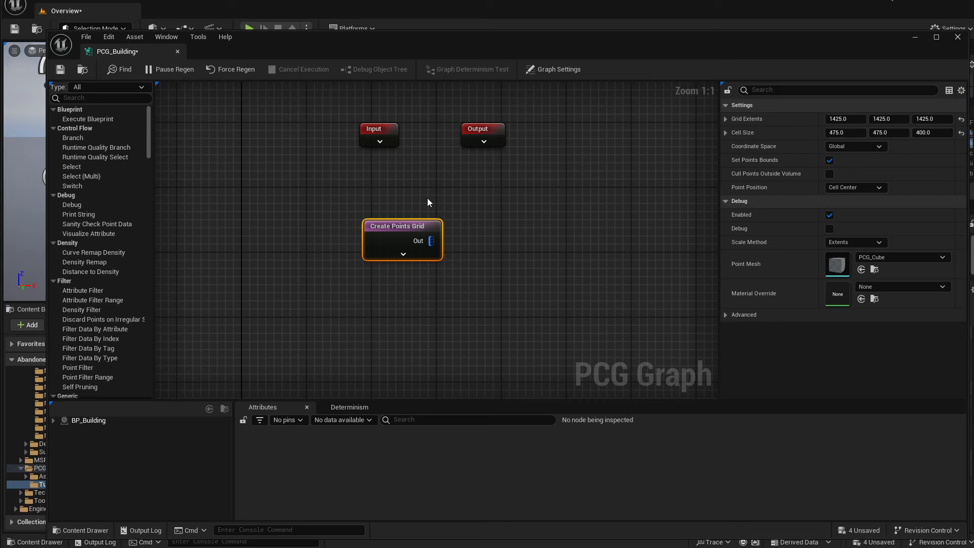
drag(502, 44, 547, 65)
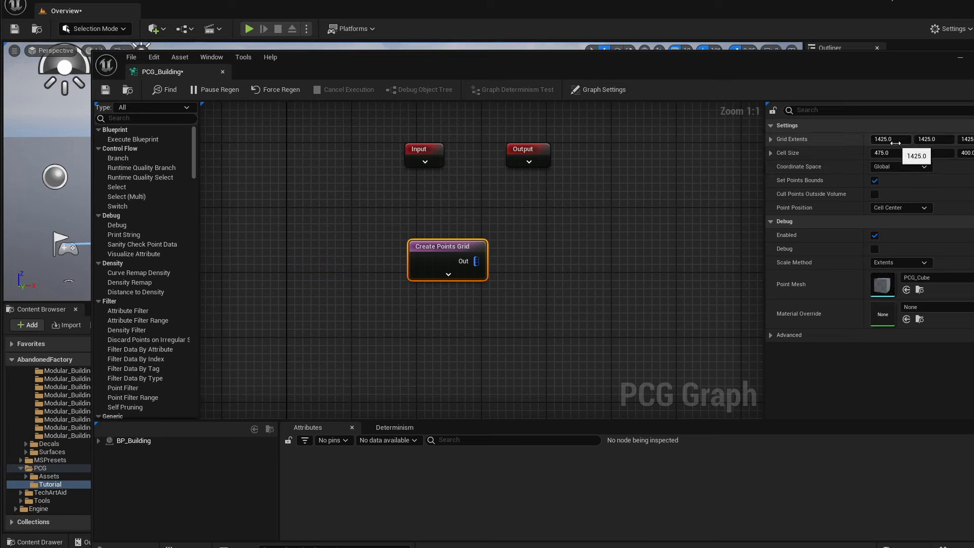
click(936, 152)
click(893, 142)
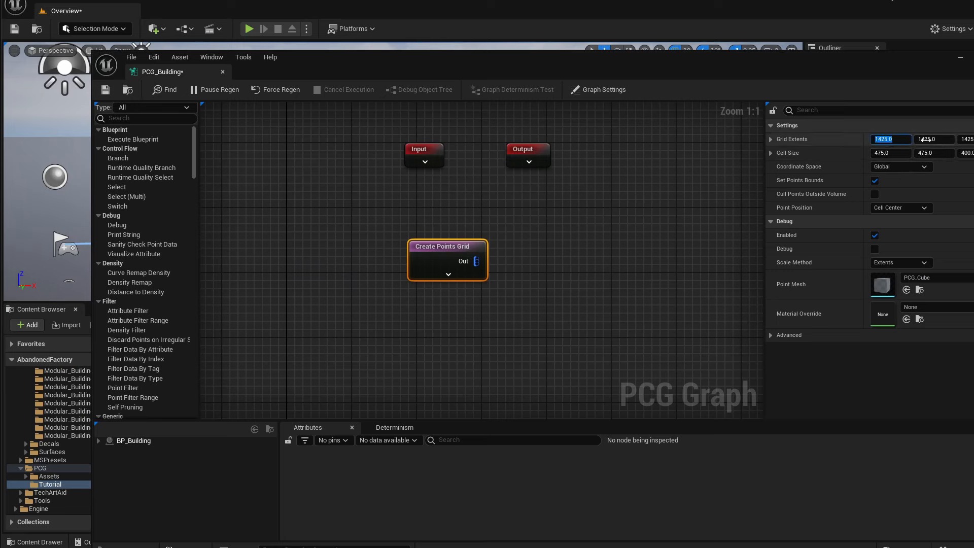
click(927, 140)
click(891, 142)
click(967, 139)
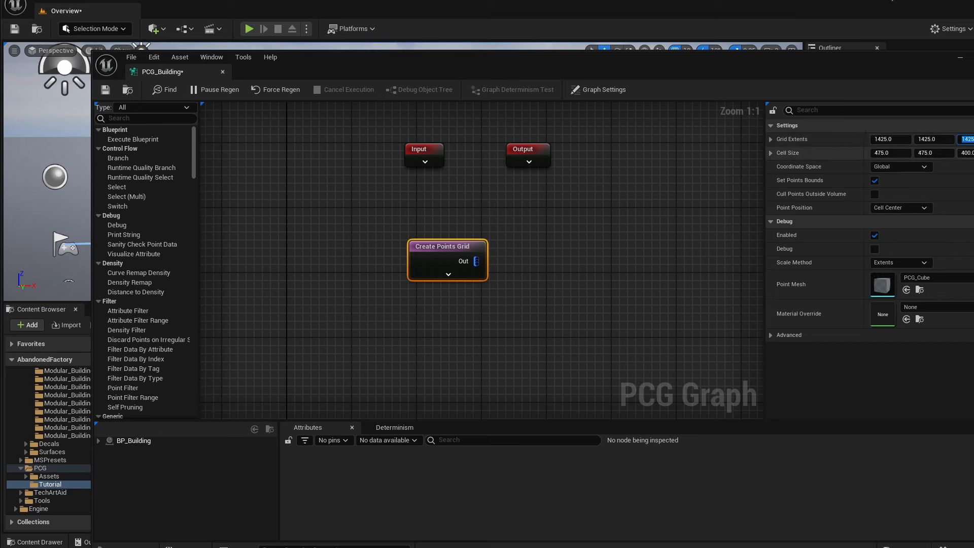
text(400.0)
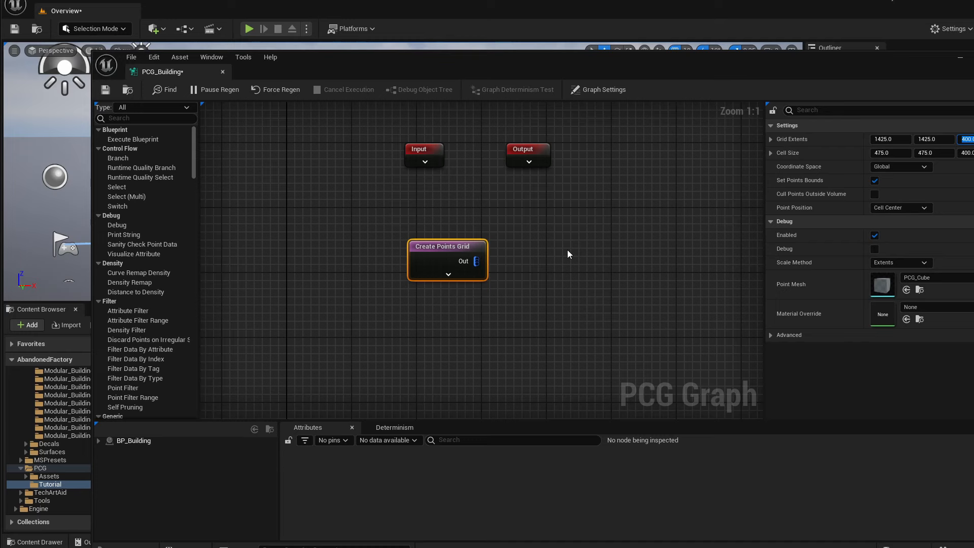
Turn on debug display for the Create Points Grid node and inspect the generated points in the level.
drag(513, 63, 530, 78)
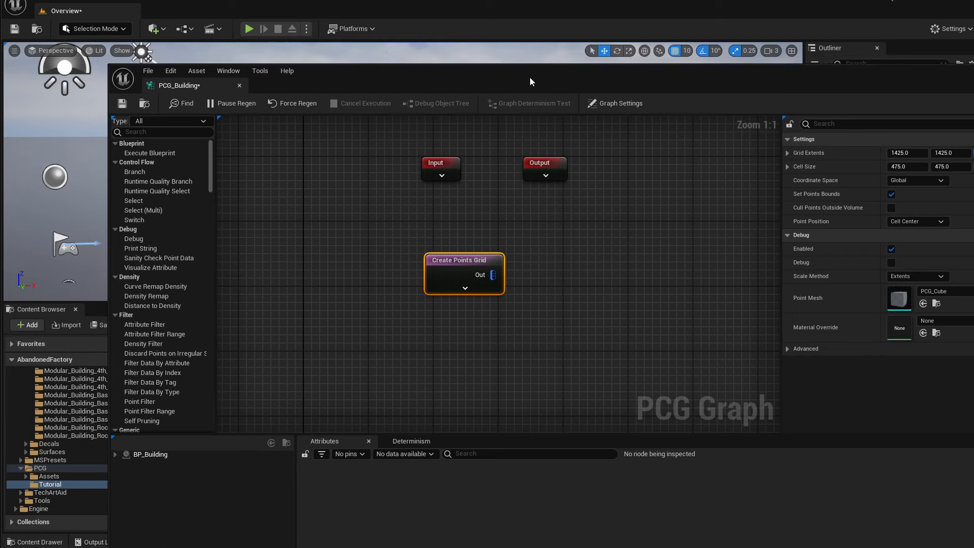
key(d)
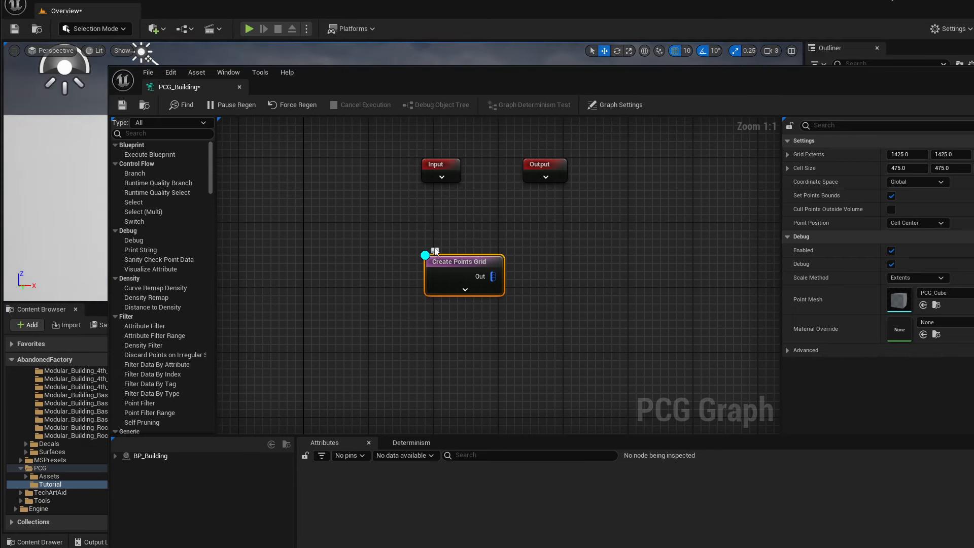
drag(401, 79, 677, 200)
right_drag(253, 172, 231, 175)
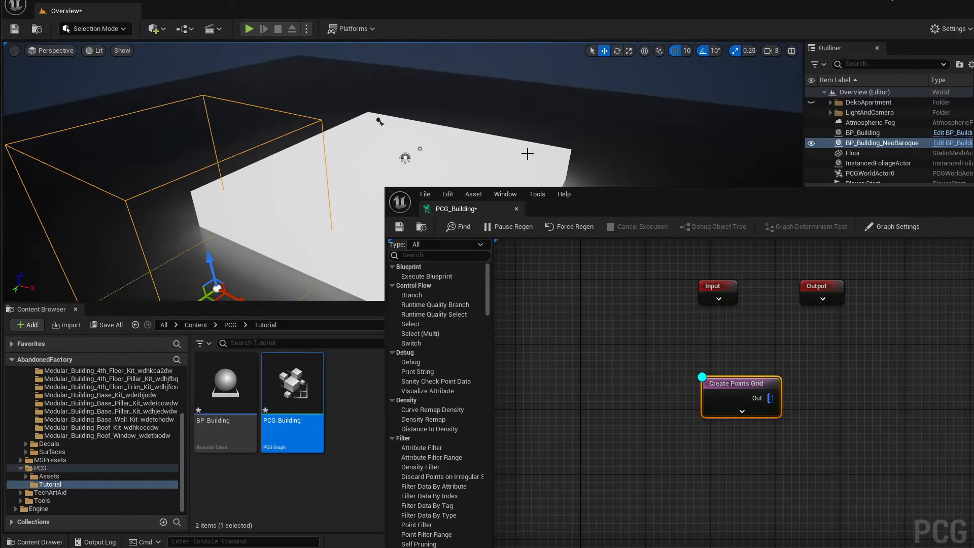
right_drag(526, 153, 533, 175)
drag(626, 202, 475, 44)
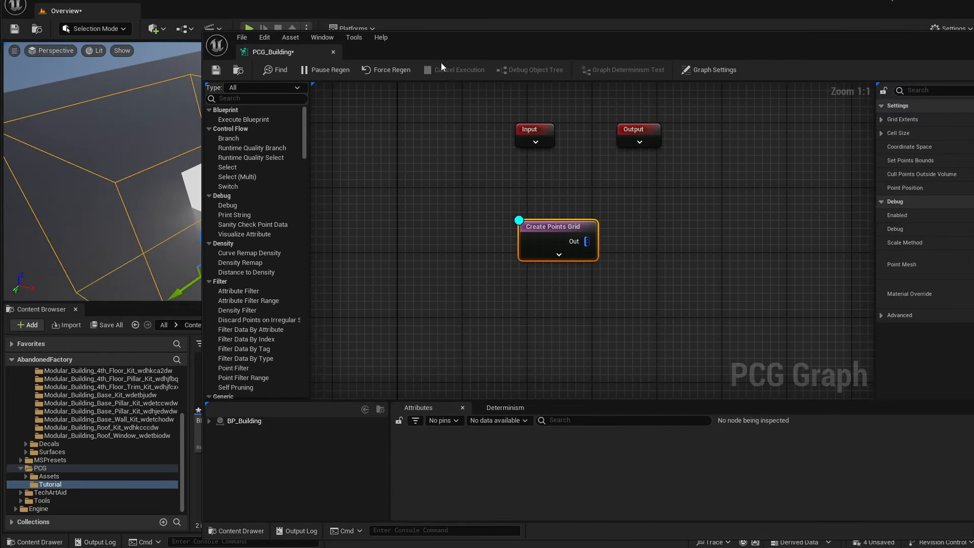
right_drag(156, 184, 182, 188)
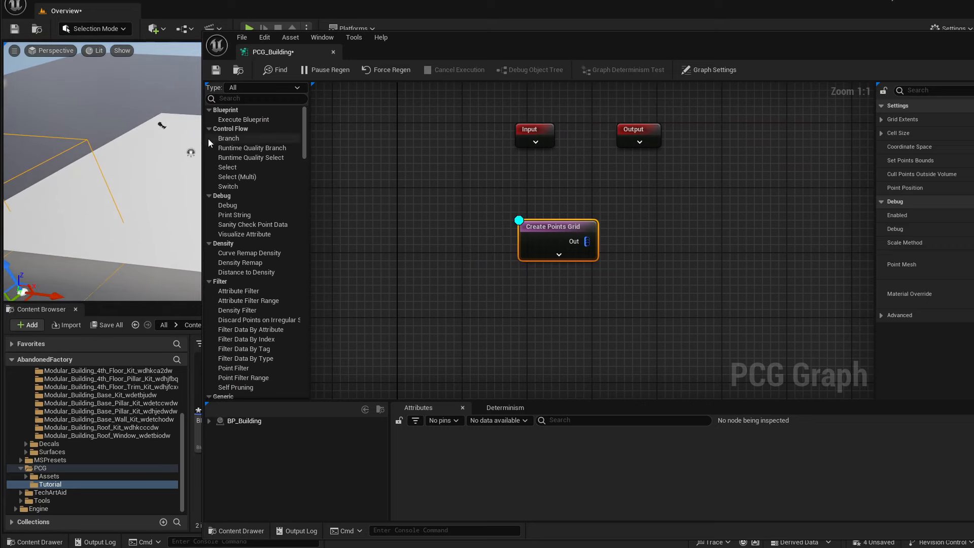
drag(203, 161, 352, 160)
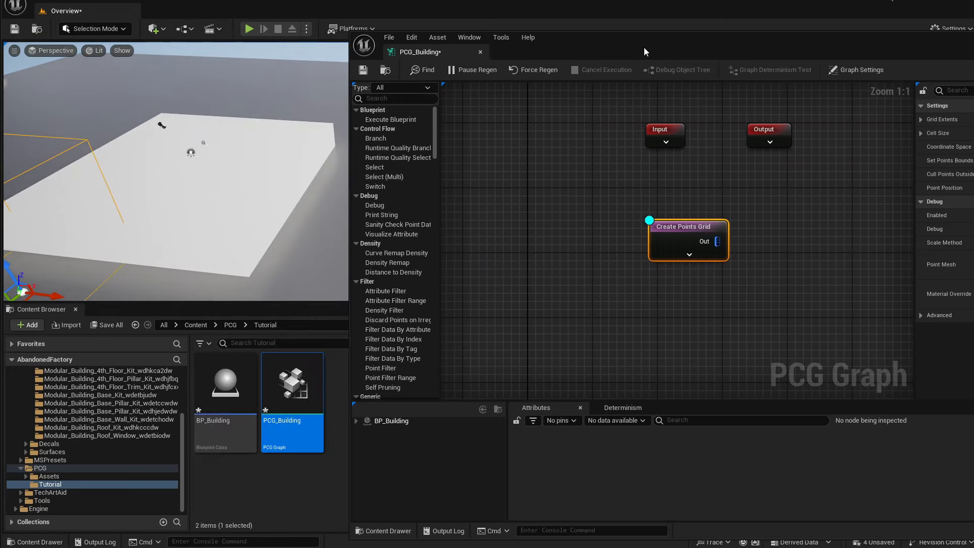
drag(643, 49, 595, 50)
right_drag(606, 216, 466, 281)
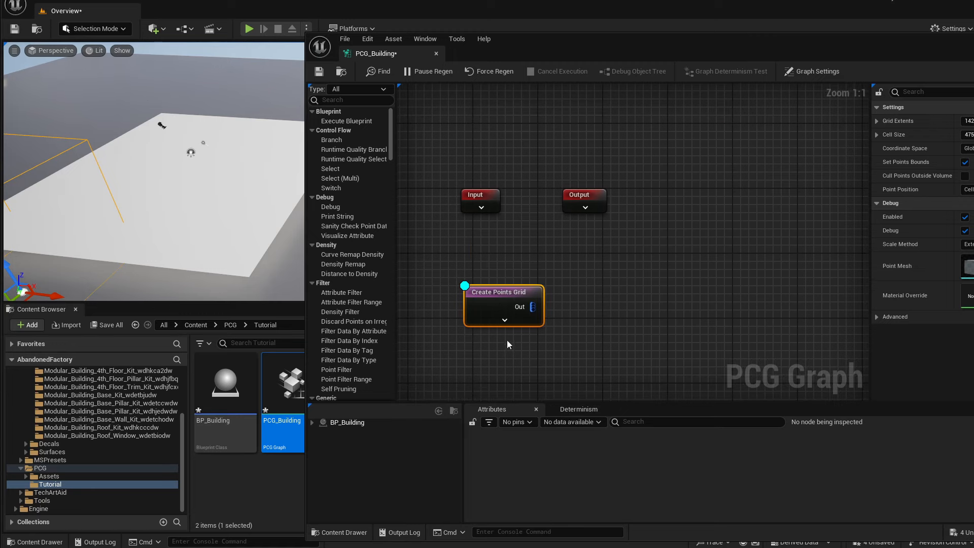
drag(841, 52, 709, 49)
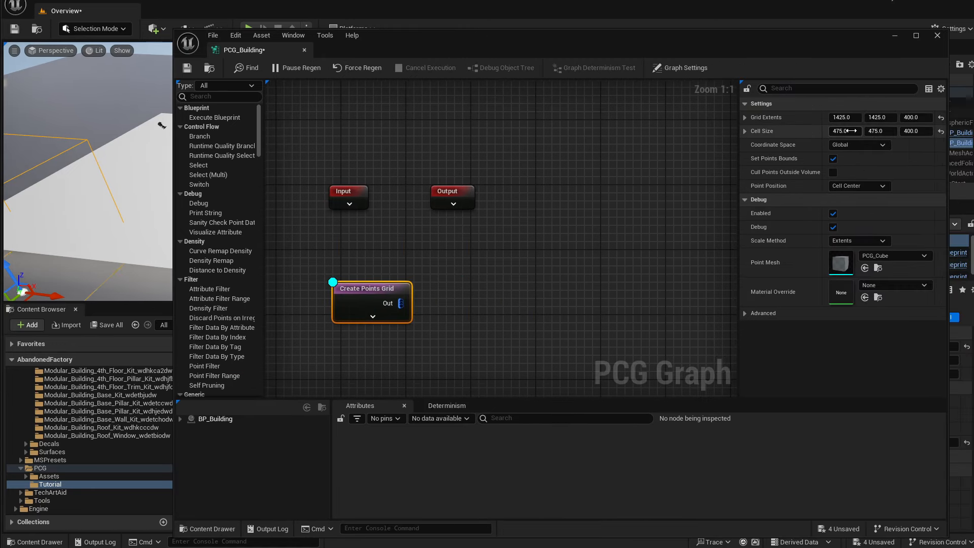
click(876, 131)
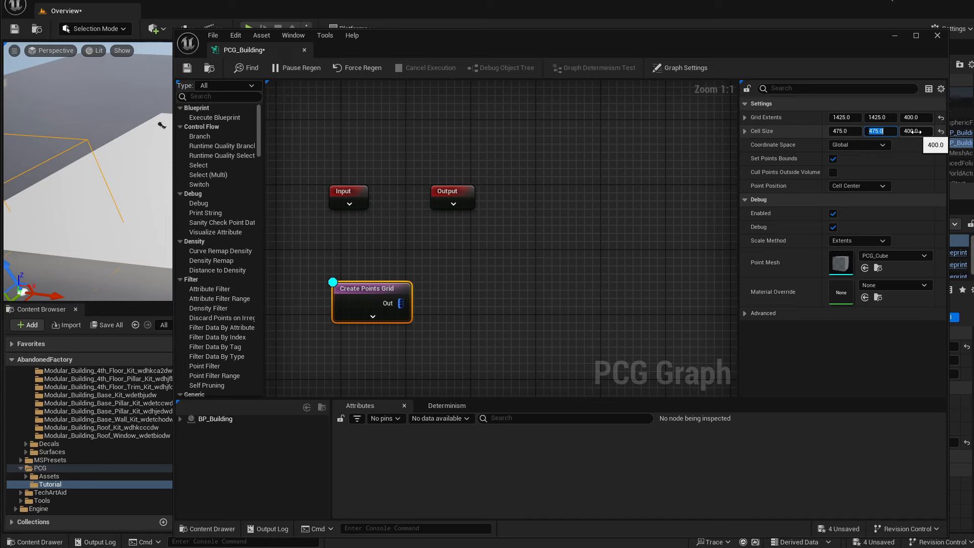
key(Tab)
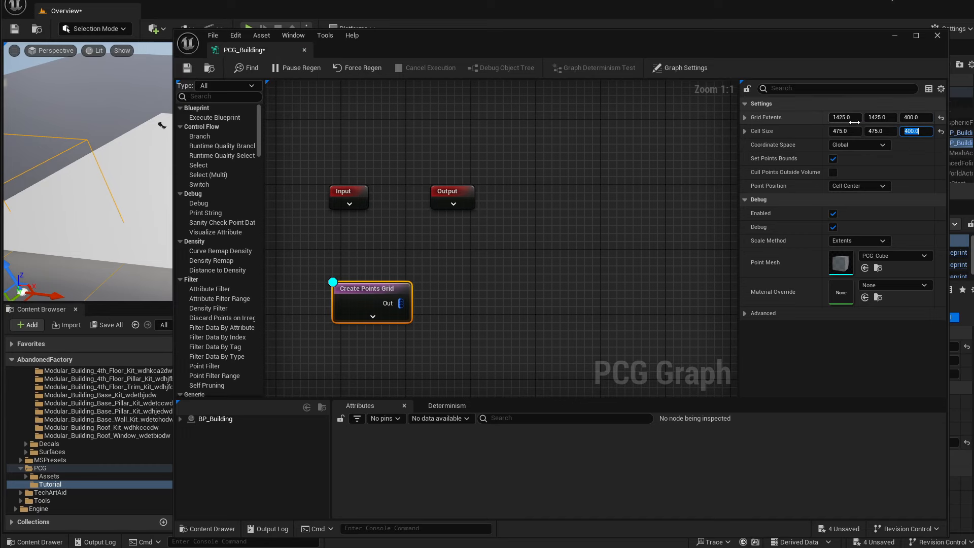
Add a Bounds Modifier node fed by the Create Points Grid output and align it beside the grid node.
drag(523, 41, 714, 46)
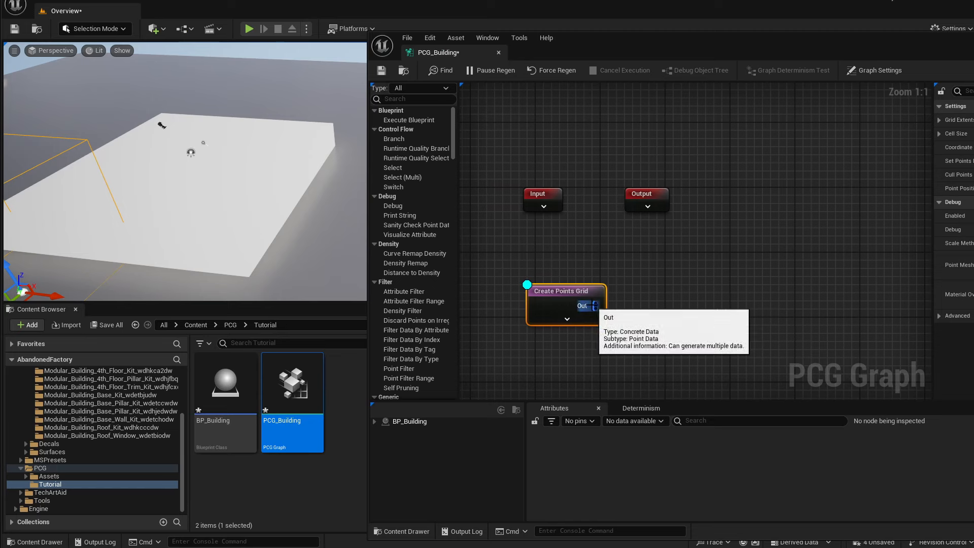
drag(595, 306, 633, 300)
text(bounds)
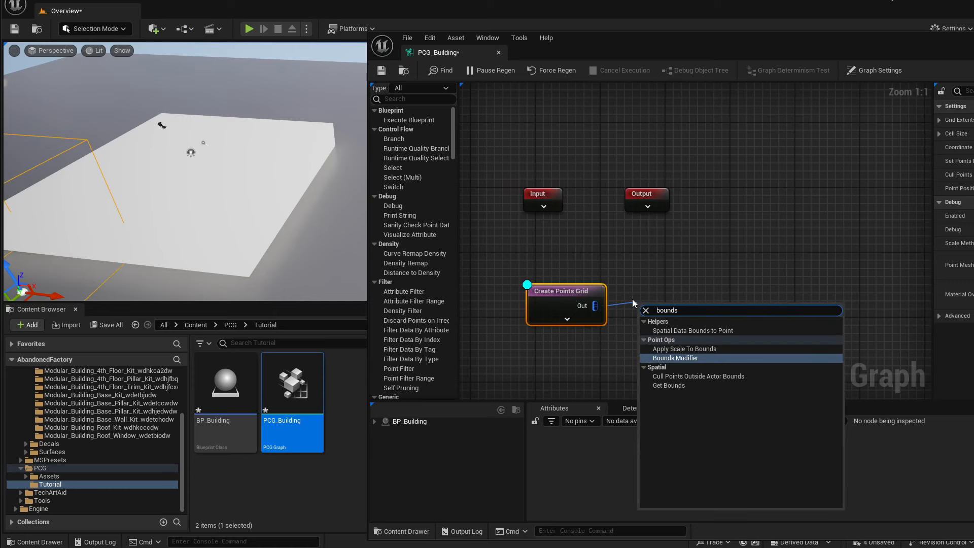
key(Return)
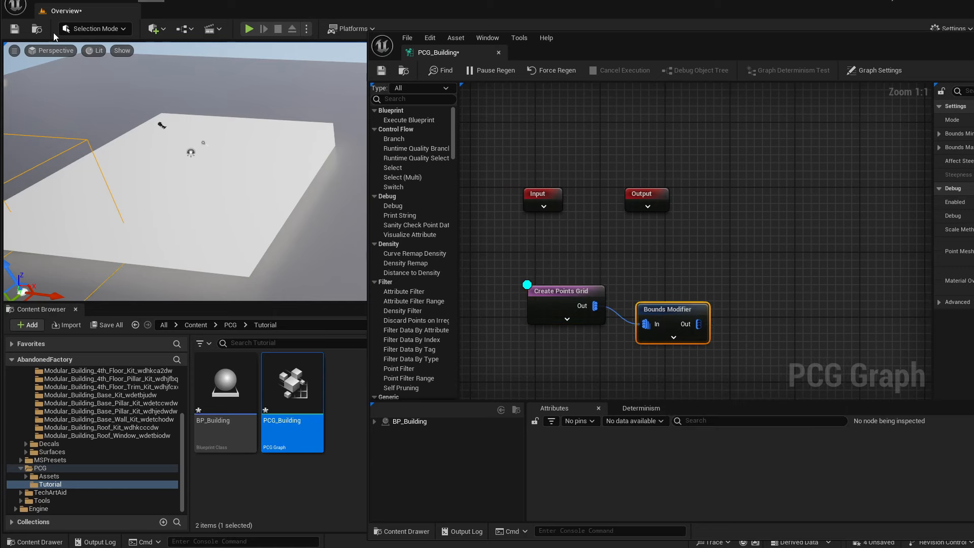
drag(671, 315, 667, 293)
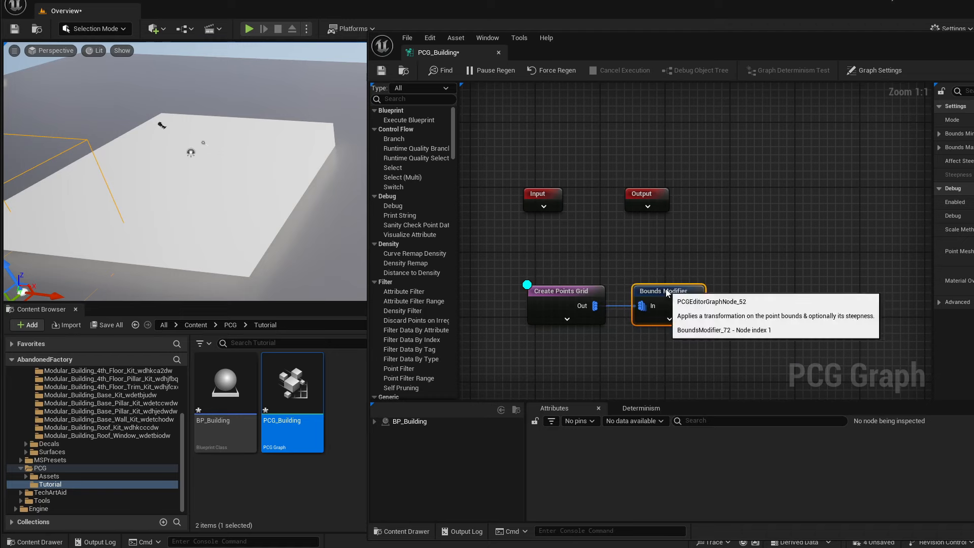
Set the Bounds Modifier node's Bounds Min and Bounds Max to 0.5 on X, Y and Z.
drag(973, 44, 754, 39)
text(.5)
key(Tab)
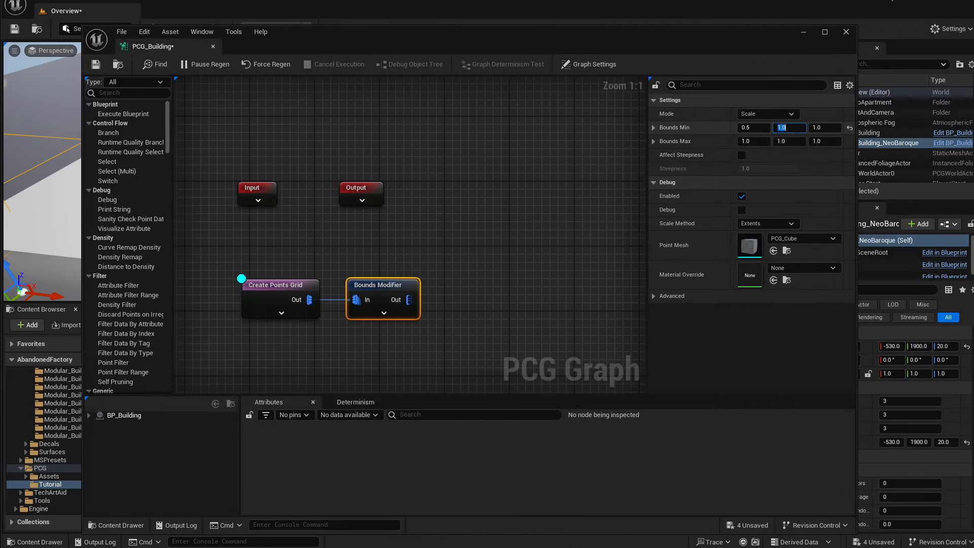
text(.5)
key(Tab)
text(.5)
key(Tab)
text(.5)
key(Tab)
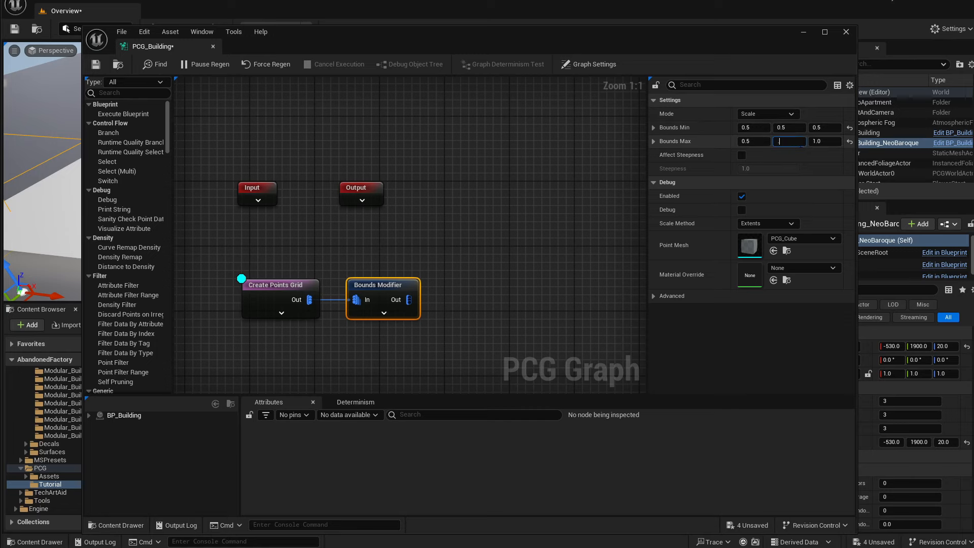
key(Tab)
text(.5)
key(Return)
Turn off debug display on the Create Points Grid node and turn it on for the Bounds Modifier node.
drag(599, 35, 805, 35)
click(492, 314)
key(d)
click(588, 313)
key(d)
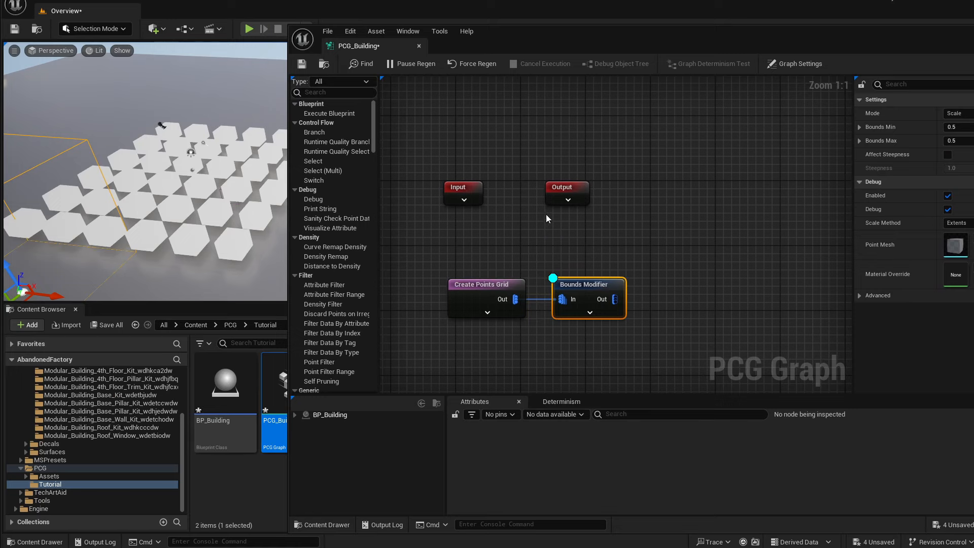
Toggle debug display of the Create Points Grid node on and off to compare its points with the Bounds Modifier's.
click(489, 309)
click(589, 310)
drag(626, 36, 549, 35)
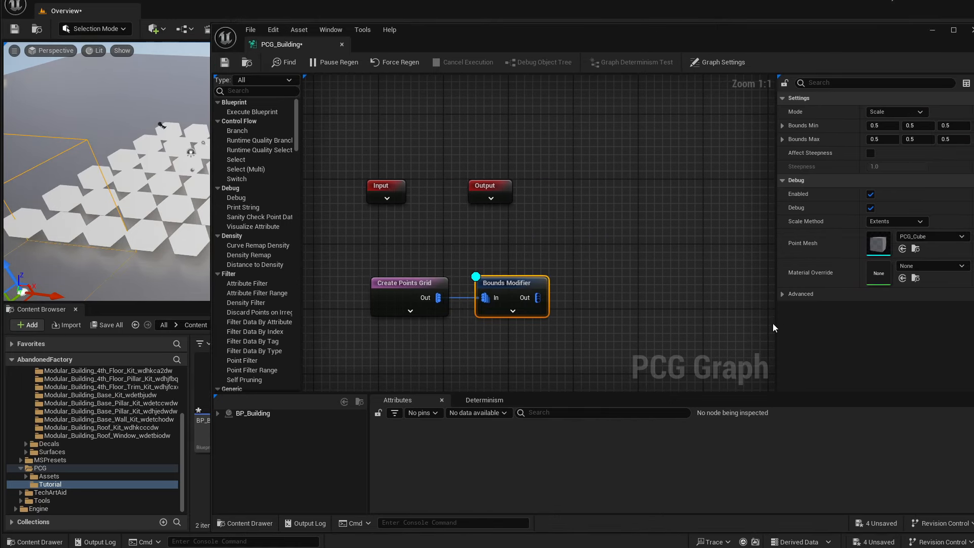
drag(760, 321, 744, 321)
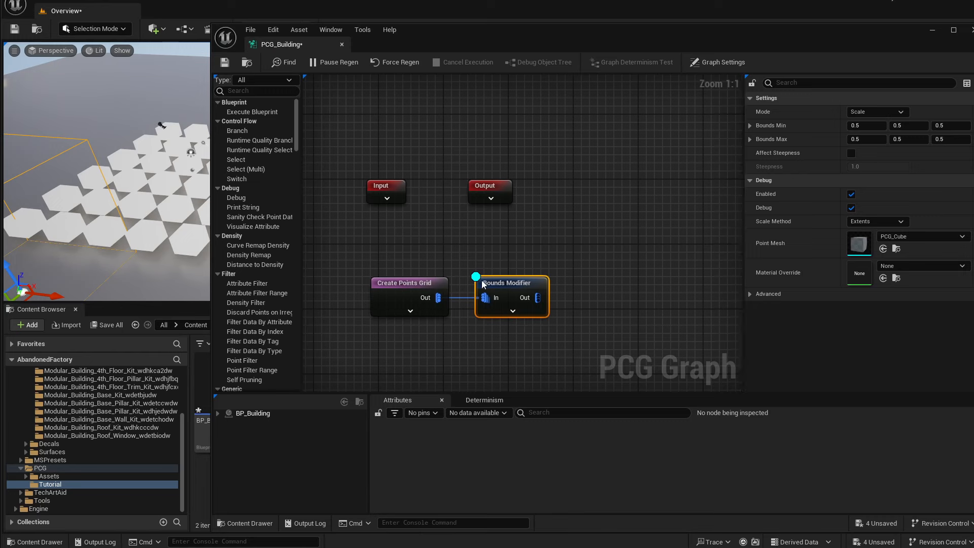
drag(412, 259, 435, 326)
click(853, 222)
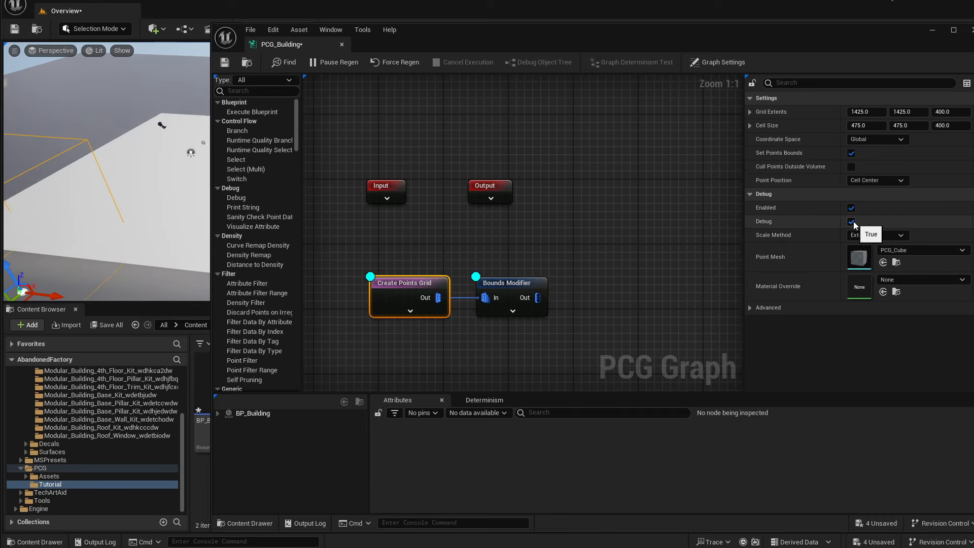
click(853, 223)
click(533, 284)
click(852, 208)
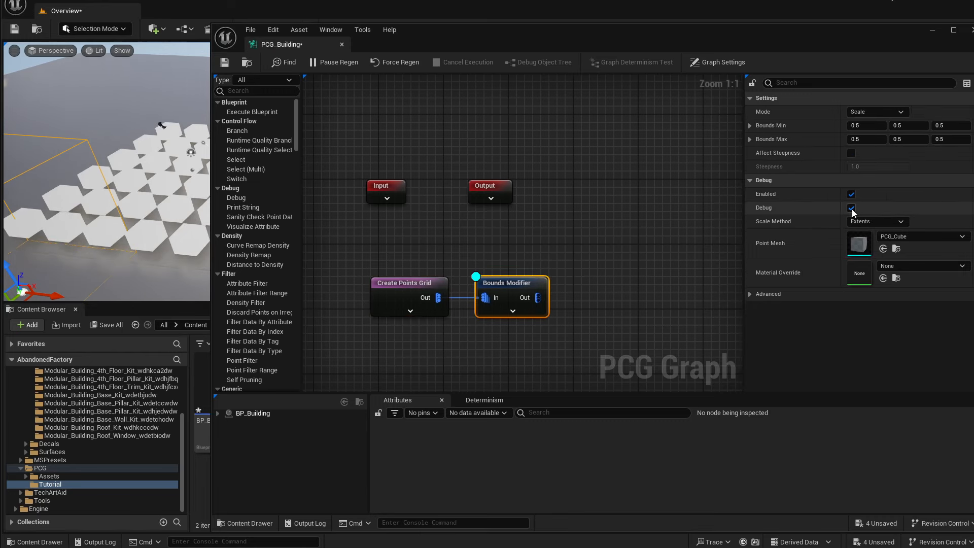
Examine the gaps between the debug points in the level and review the grid's cell size and the modifier's bounds.
drag(476, 29, 517, 29)
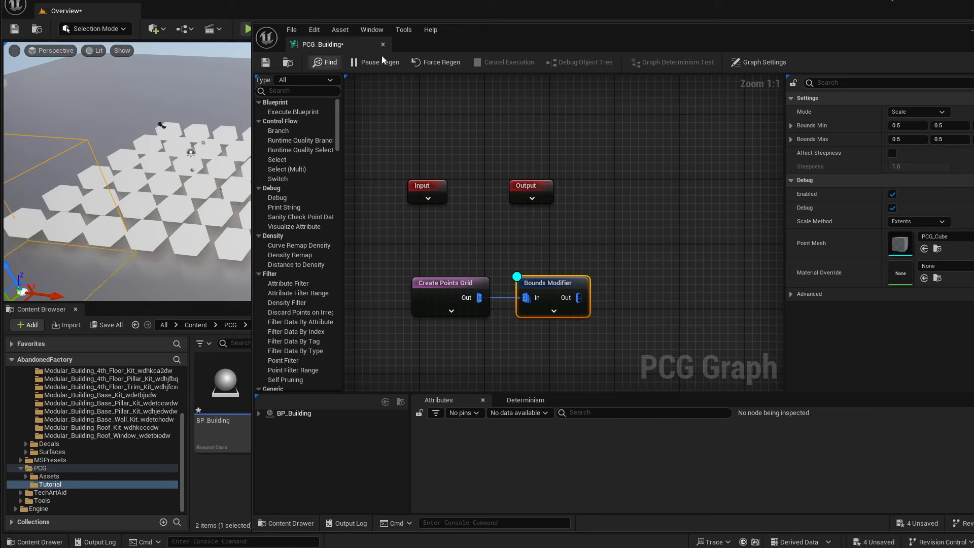
mouse_move(215, 213)
alt+mouse_down()
mouse_move(203, 216)
mouse_move(249, 233)
mouse_move(212, 214)
alt+mouse_up()
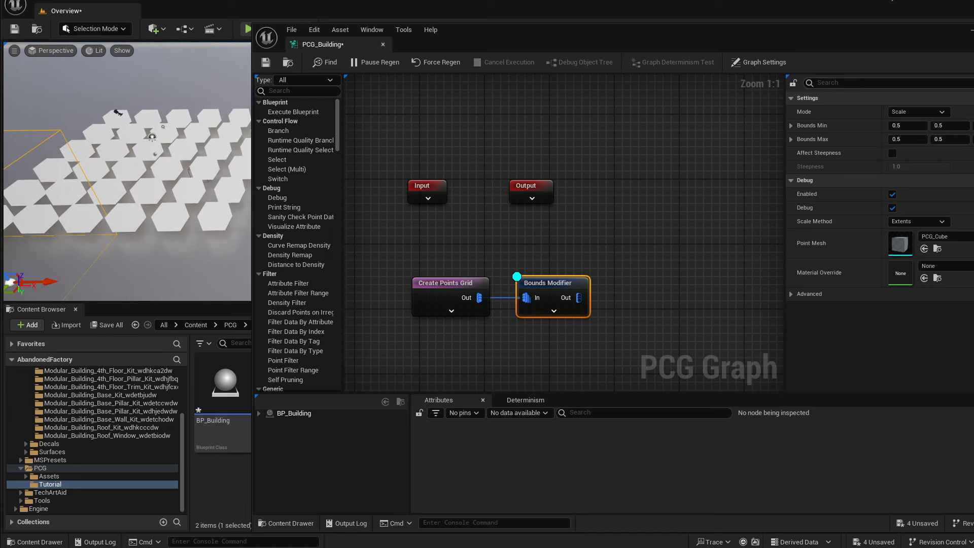
click(457, 283)
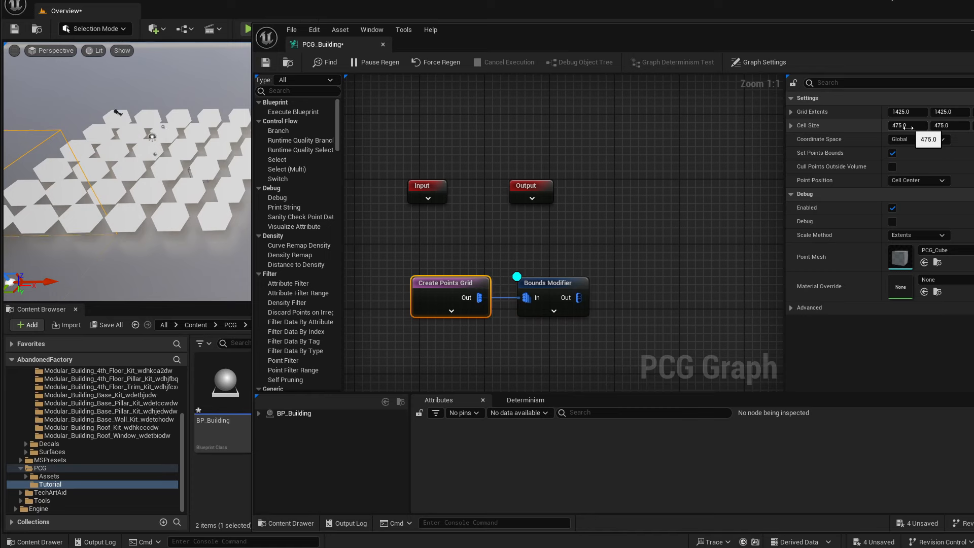
click(553, 305)
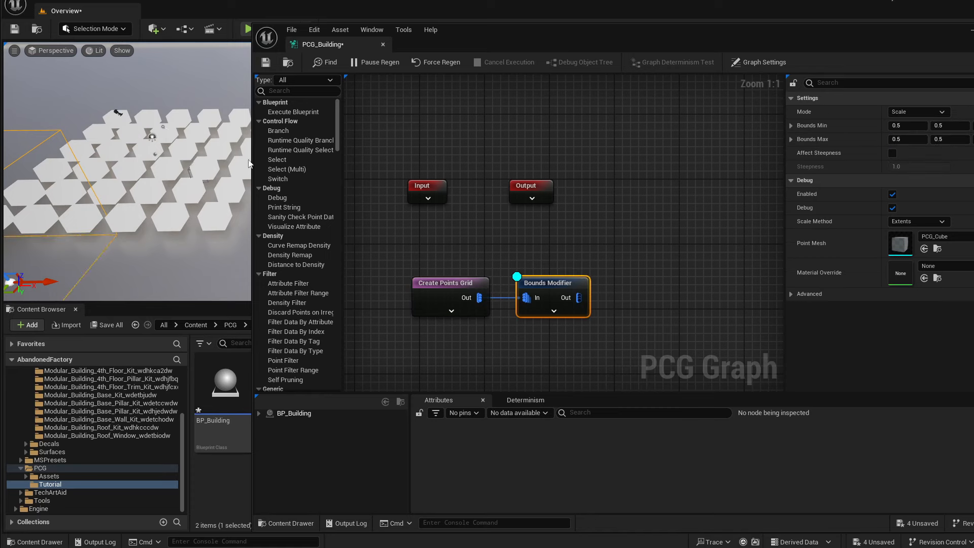
right_drag(178, 160, 174, 188)
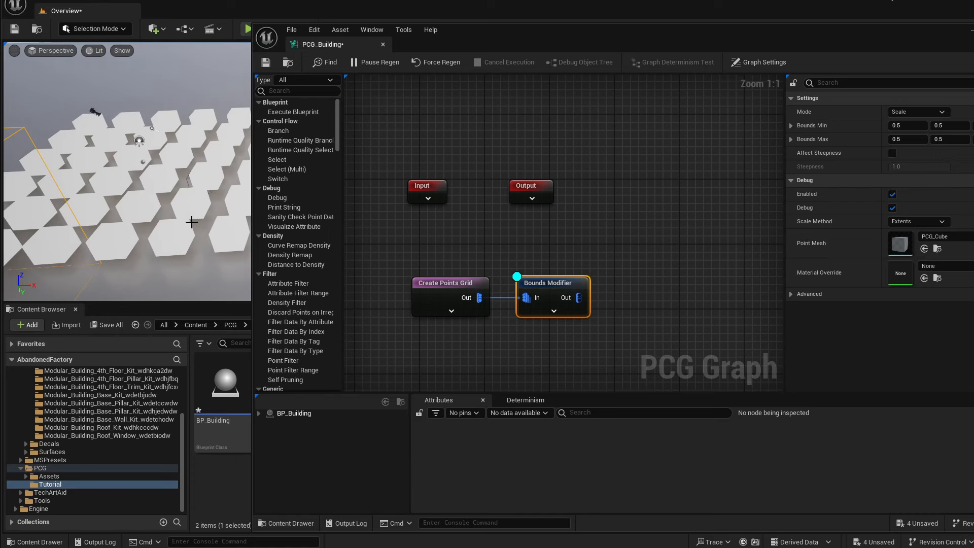
mouse_move(148, 205)
right_down()
mouse_move(153, 224)
mouse_move(141, 192)
right_up()
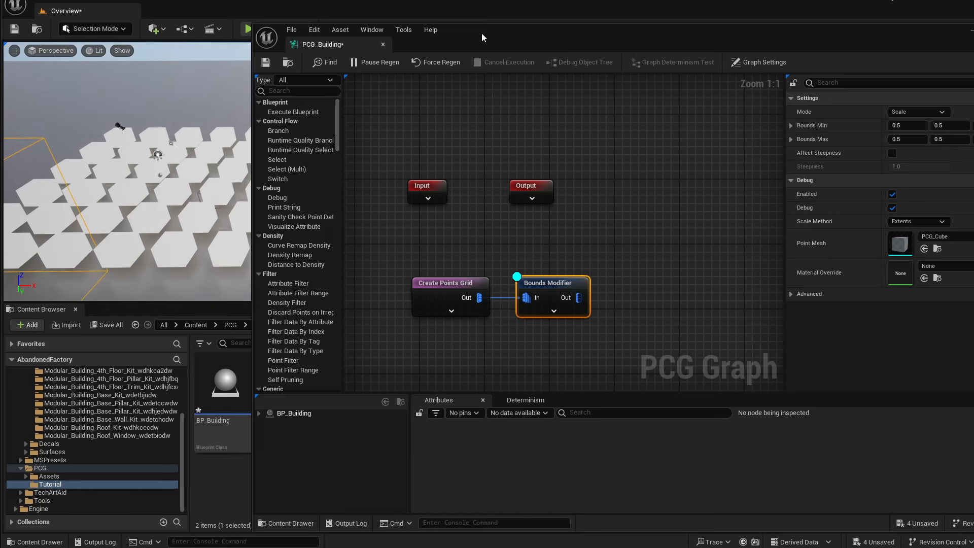
drag(482, 32, 560, 32)
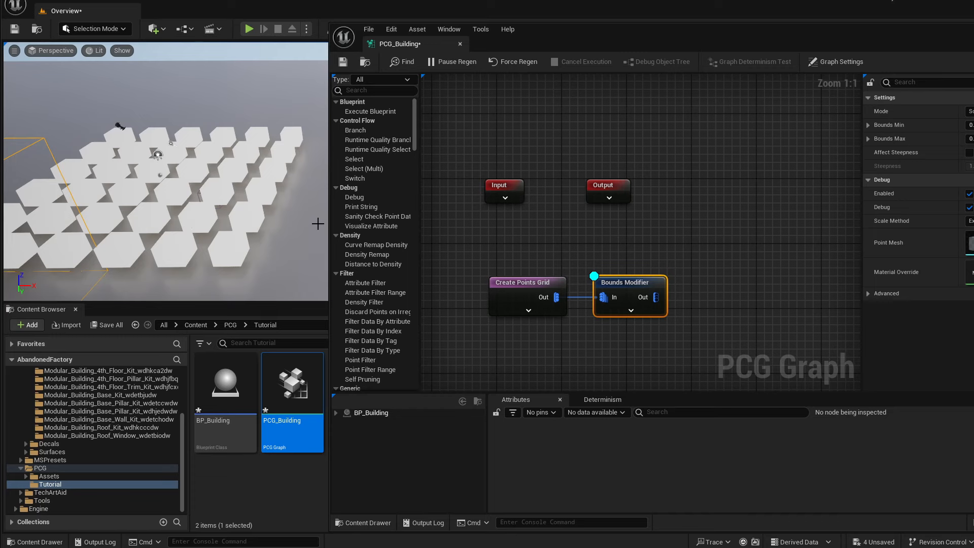
drag(591, 34, 510, 34)
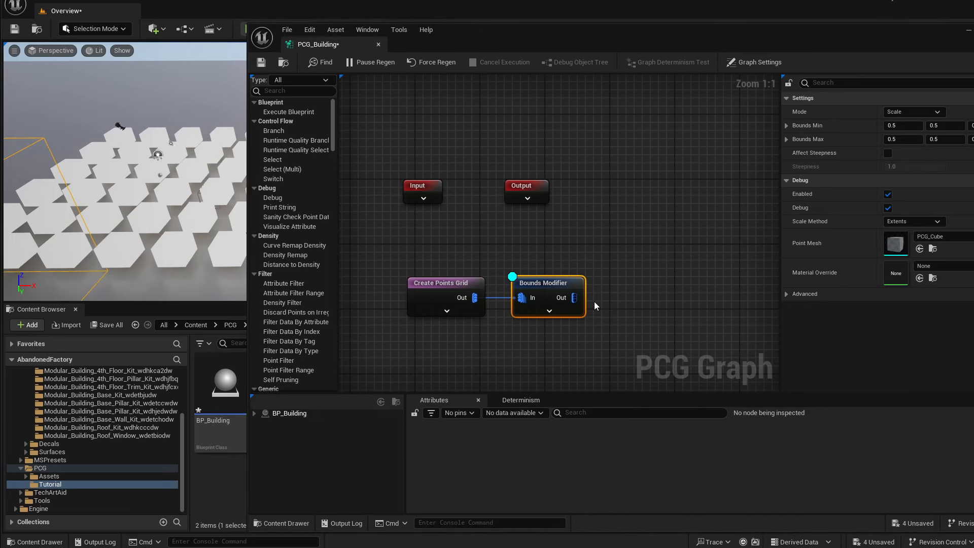
Add a Transform Points node fed by the Bounds Modifier output.
drag(574, 298, 610, 299)
text(t)
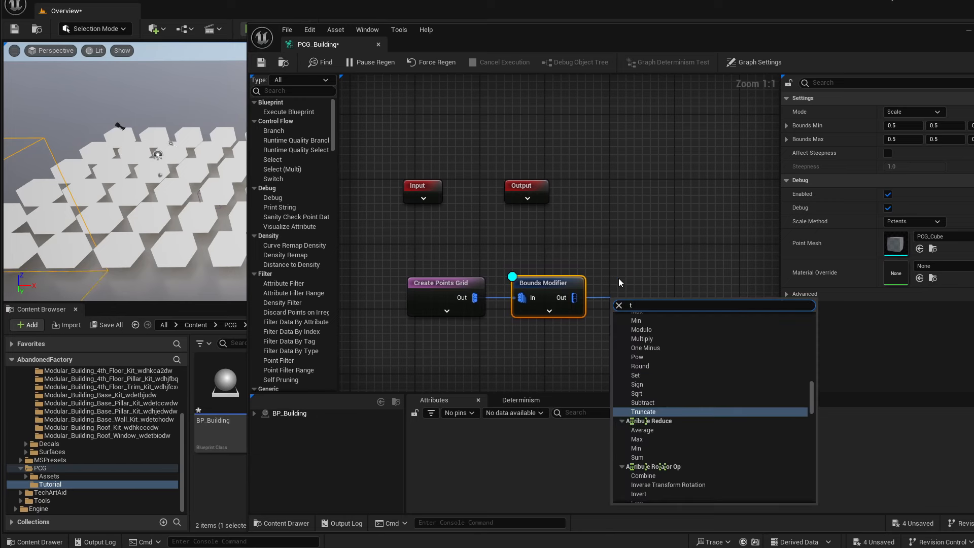
text(ransform poin)
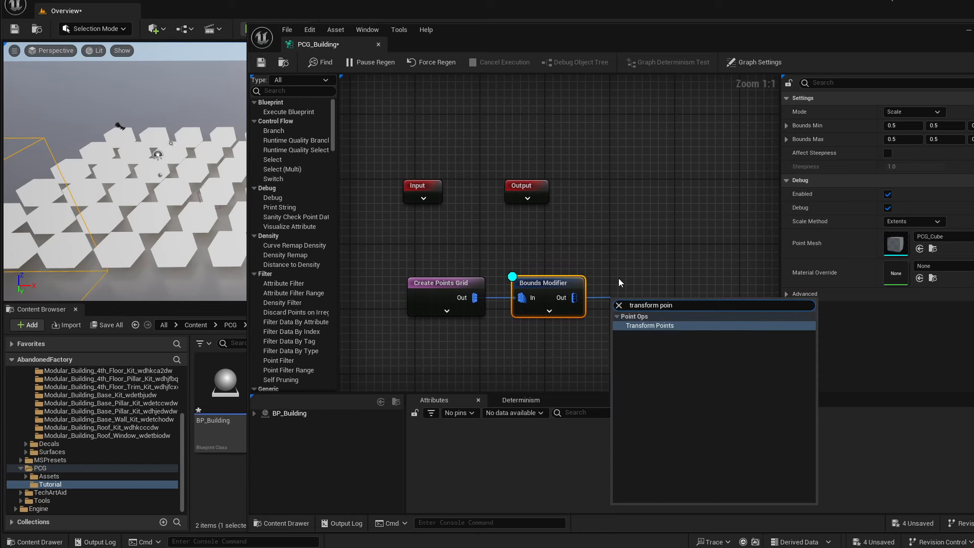
key(Return)
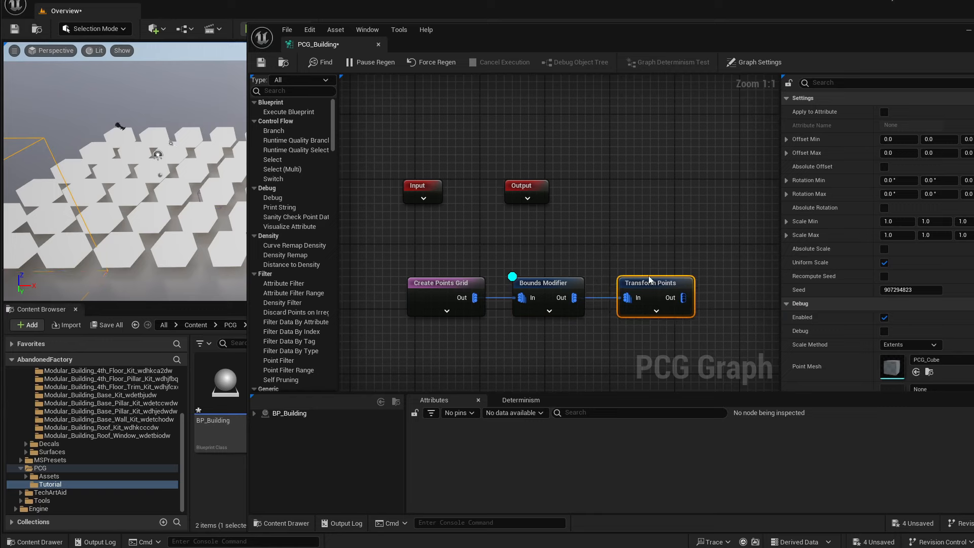
Set the X value of the Transform Points node's Offset Min and Offset Max to 237.5.
drag(746, 39, 639, 41)
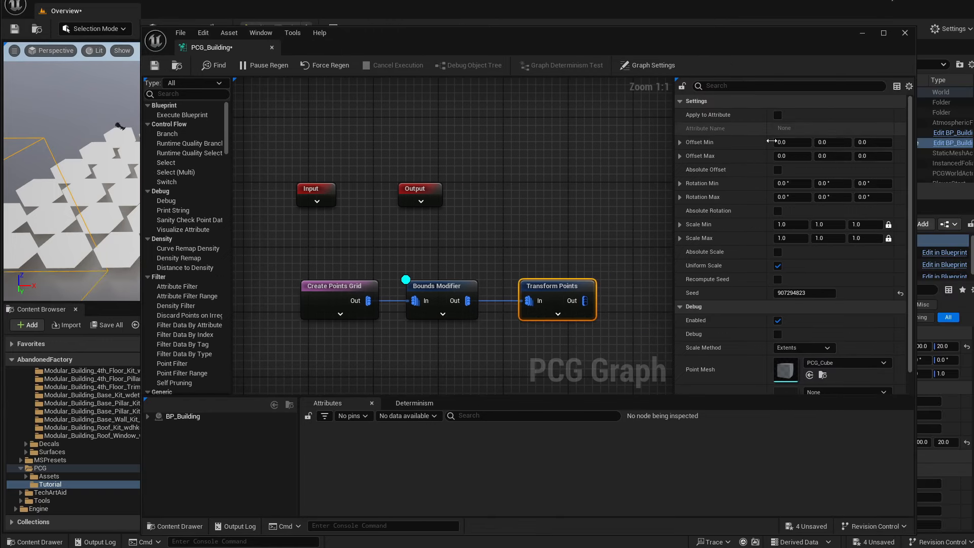
click(775, 143)
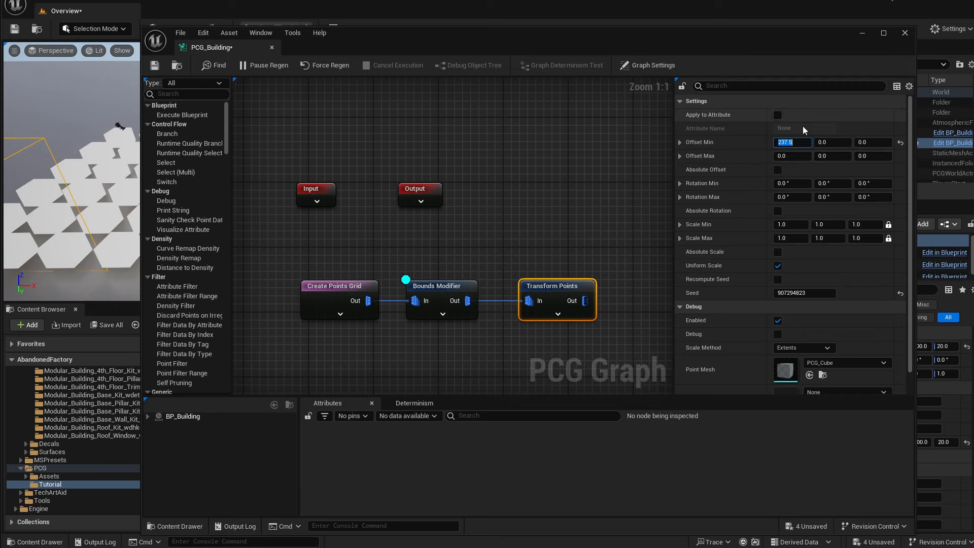
click(779, 156)
text(237.5)
key(Return)
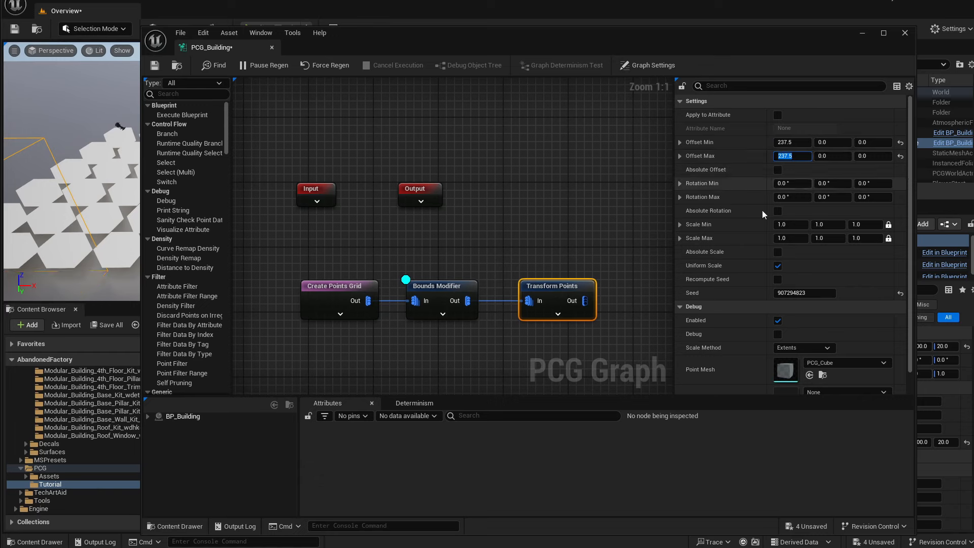
Duplicate the Transform Points node and place the copy directly below the original.
right_drag(538, 255, 491, 213)
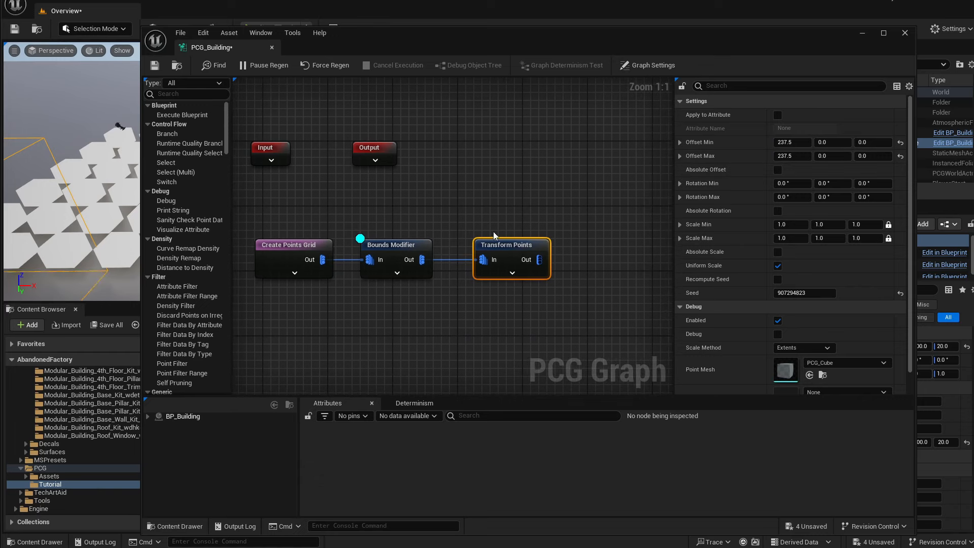
key(ctrl+d)
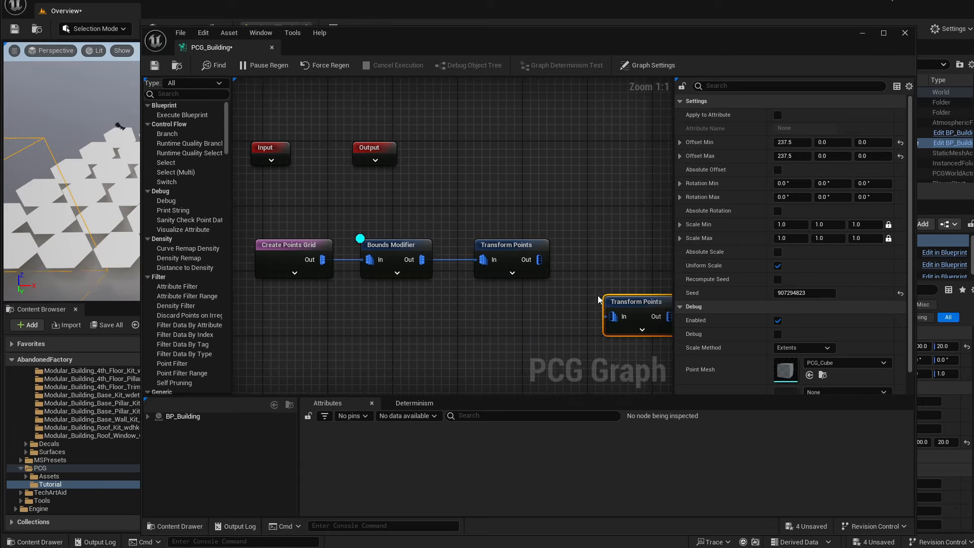
drag(607, 305, 487, 310)
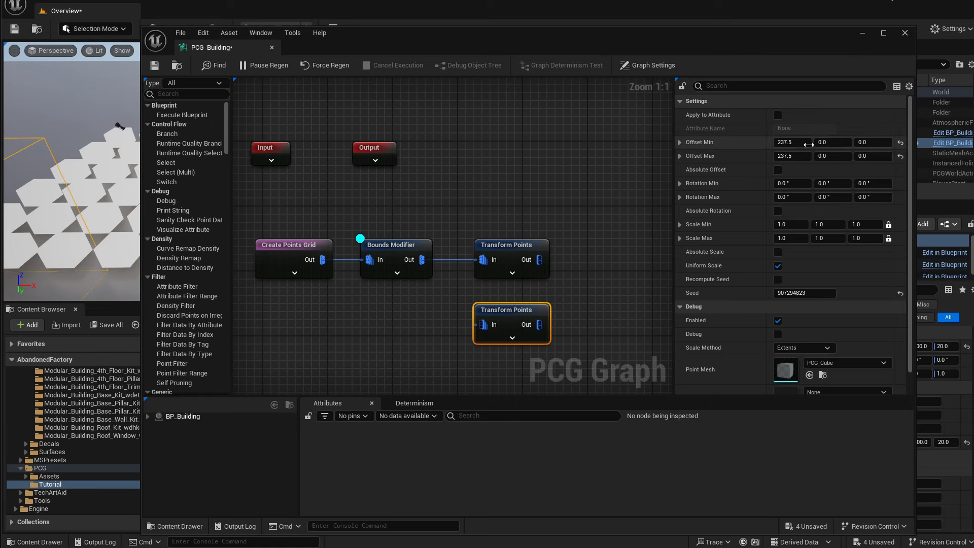
Set the X value of the duplicated Transform Points node's Offset Min and Offset Max to -237.5.
click(808, 143)
text(-)
key(Tab)
key(Tab)
key(Tab)
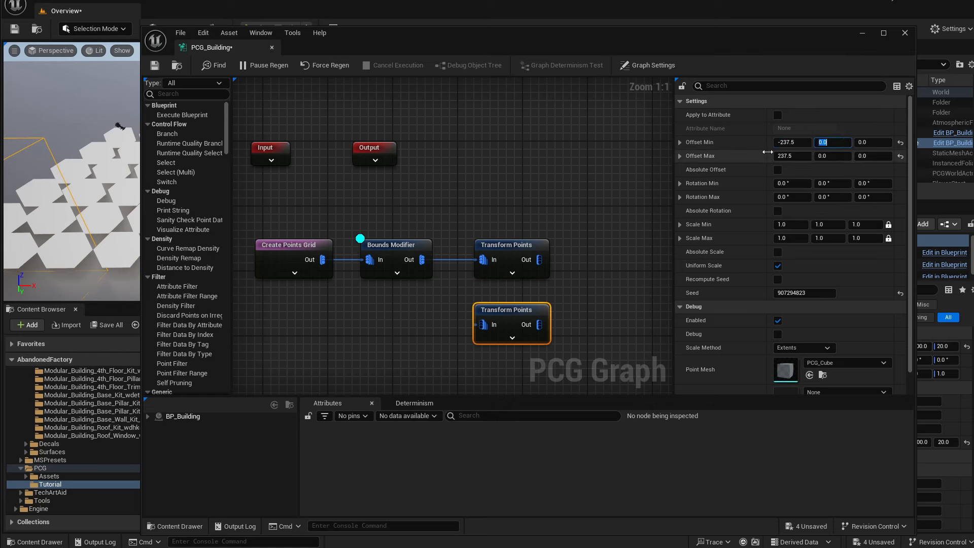
key(Home)
text(-)
key(Tab)
key(Tab)
key(Tab)
key(Tab)
key(Tab)
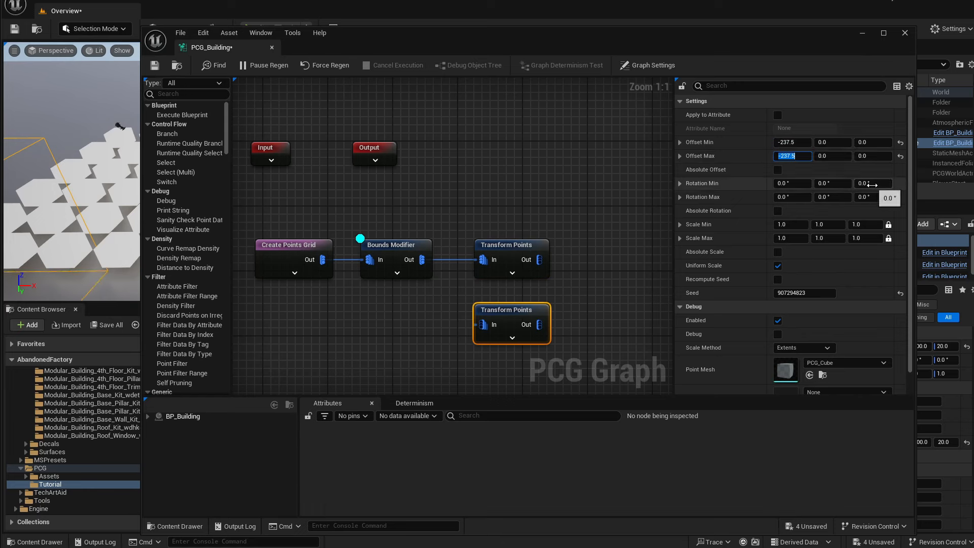
Set the duplicate's Rotation Min and Rotation Max to 180° on Z and feed it from the Bounds Modifier output.
key(Tab)
key(Tab)
key(Tab)
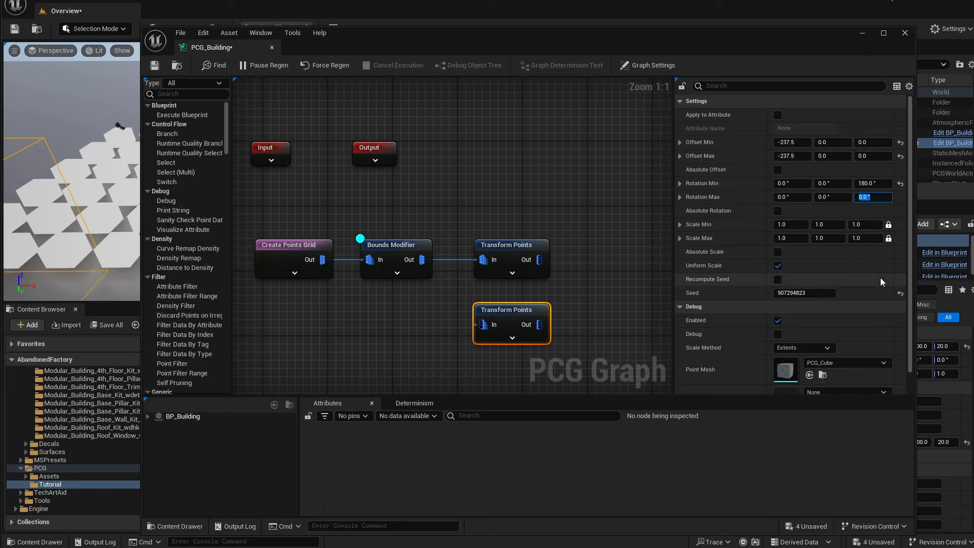
drag(423, 259, 483, 324)
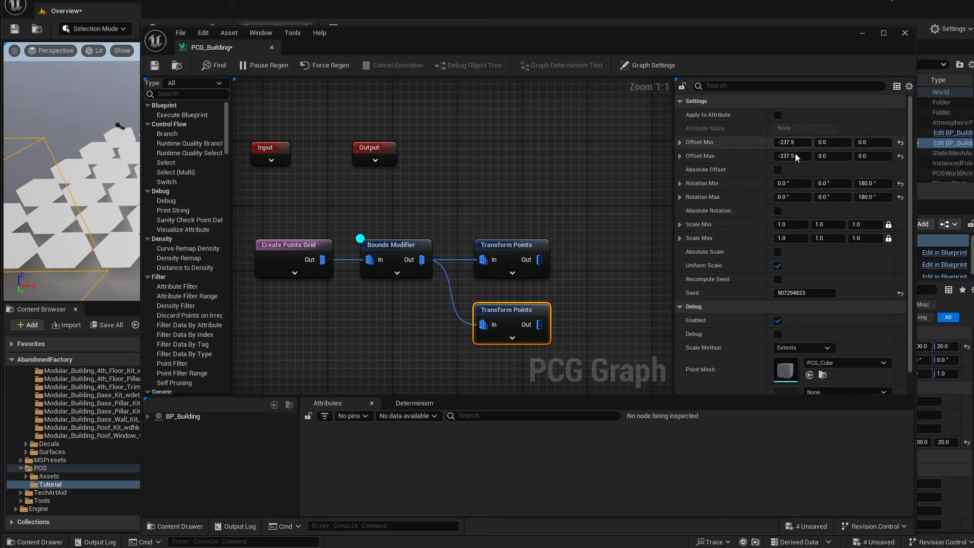
click(543, 269)
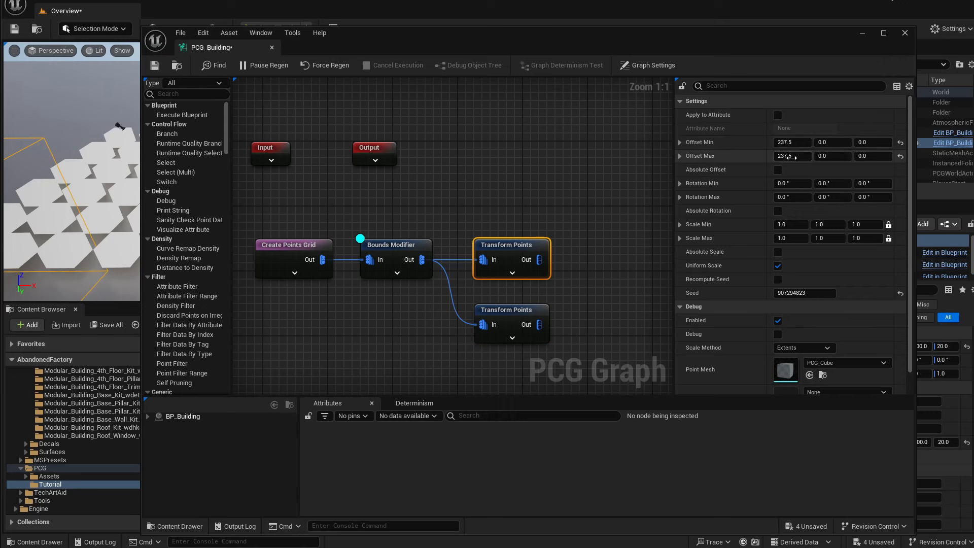
click(525, 315)
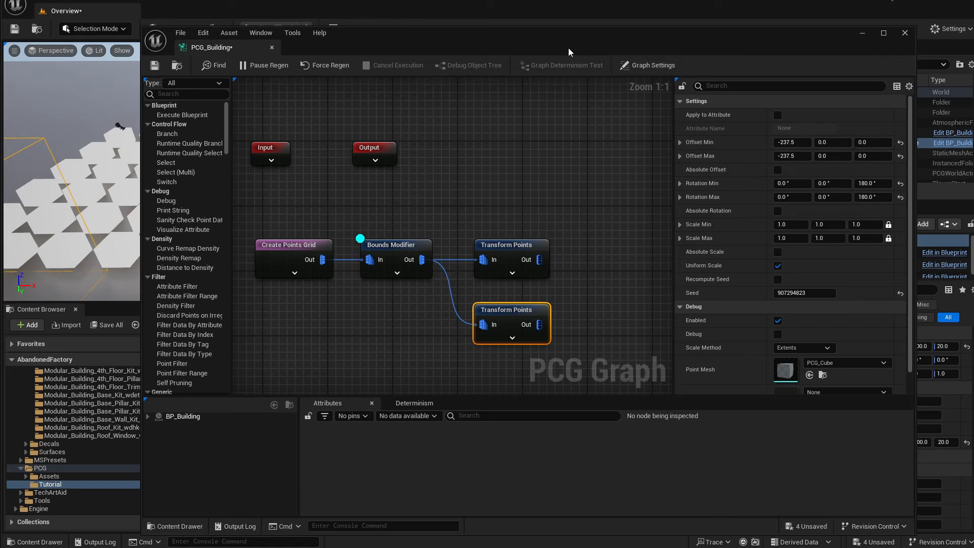
Add a Difference node with the upper Transform Points output as Source and the lower one's output as Differences.
drag(569, 47, 688, 53)
right_drag(668, 210, 595, 197)
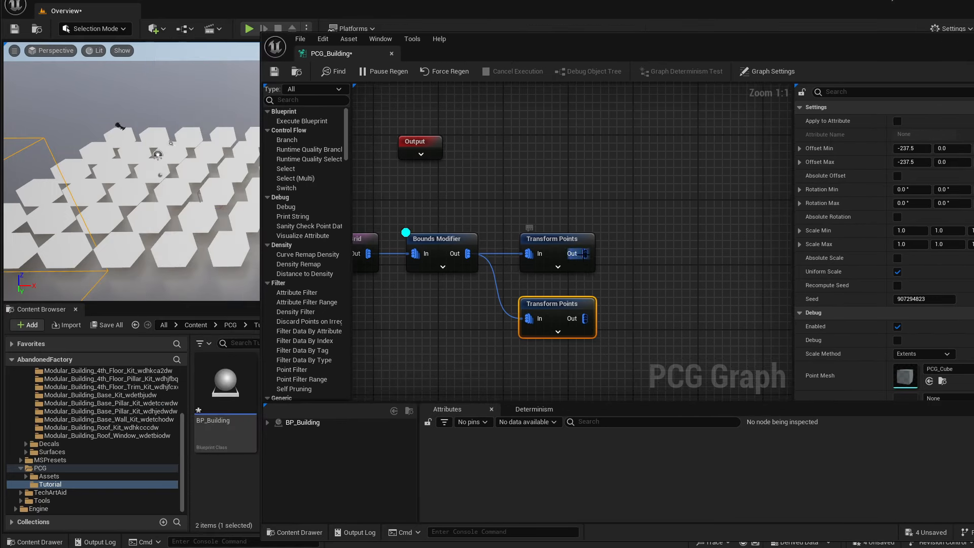
drag(585, 253, 624, 253)
text(diff)
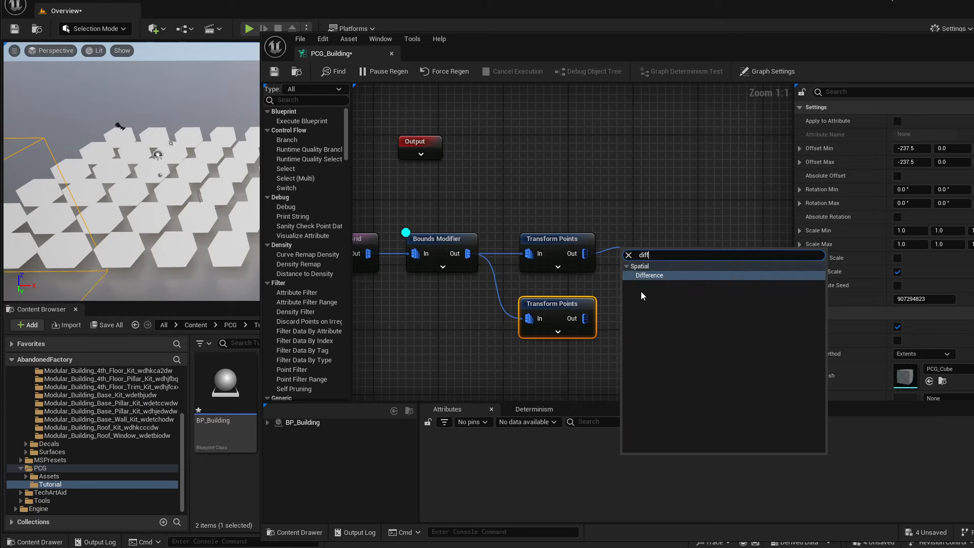
key(Return)
drag(671, 251, 700, 228)
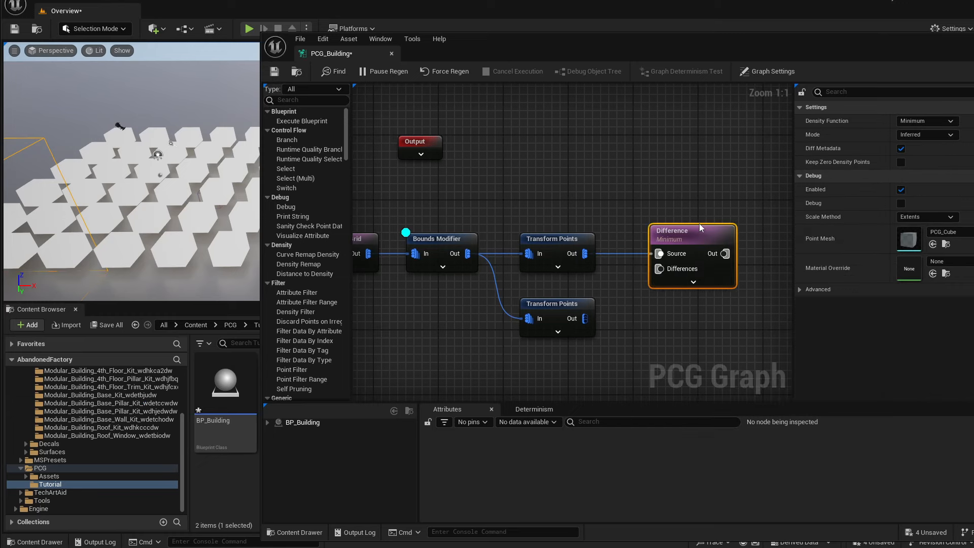
click(562, 259)
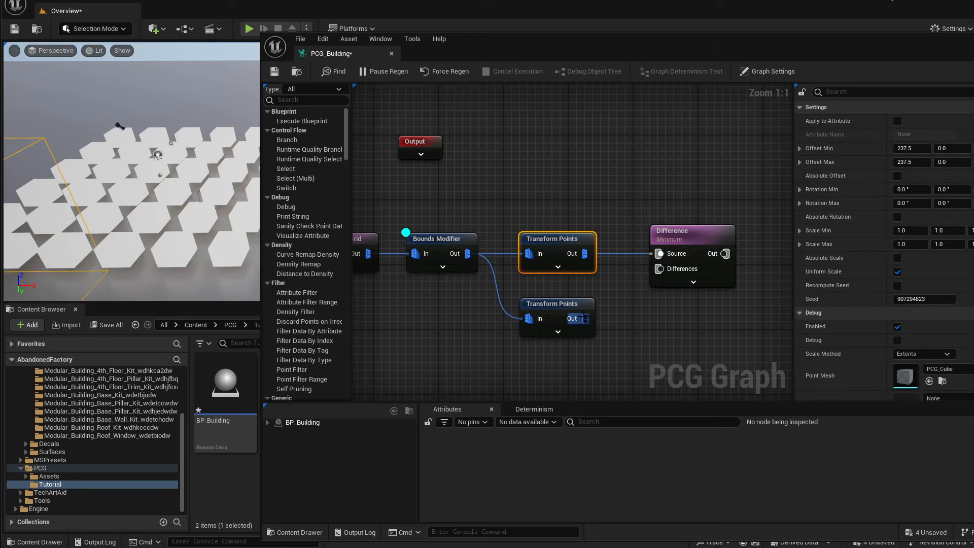
drag(585, 318, 659, 268)
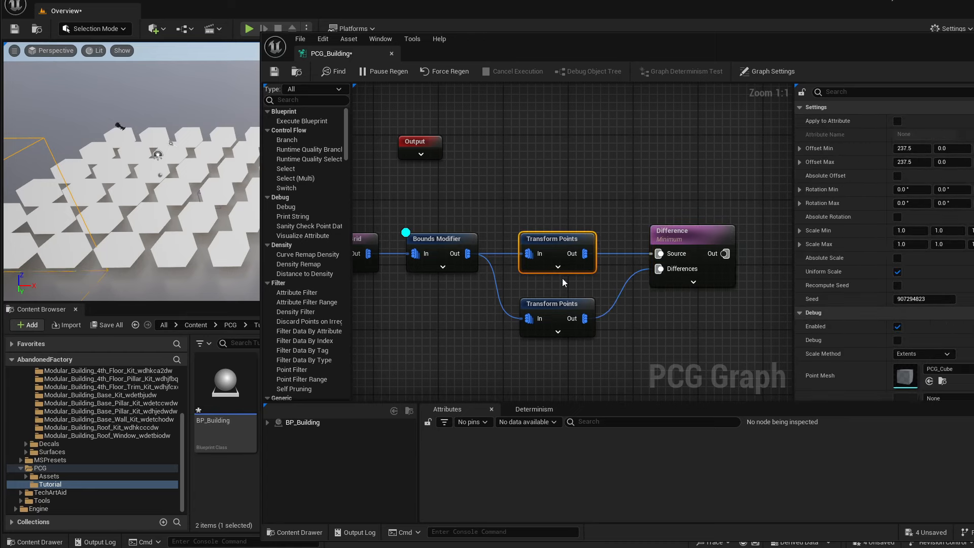
Switch the debug display from the Bounds Modifier node to the Difference node and bring its points into view.
drag(574, 44, 534, 46)
click(384, 242)
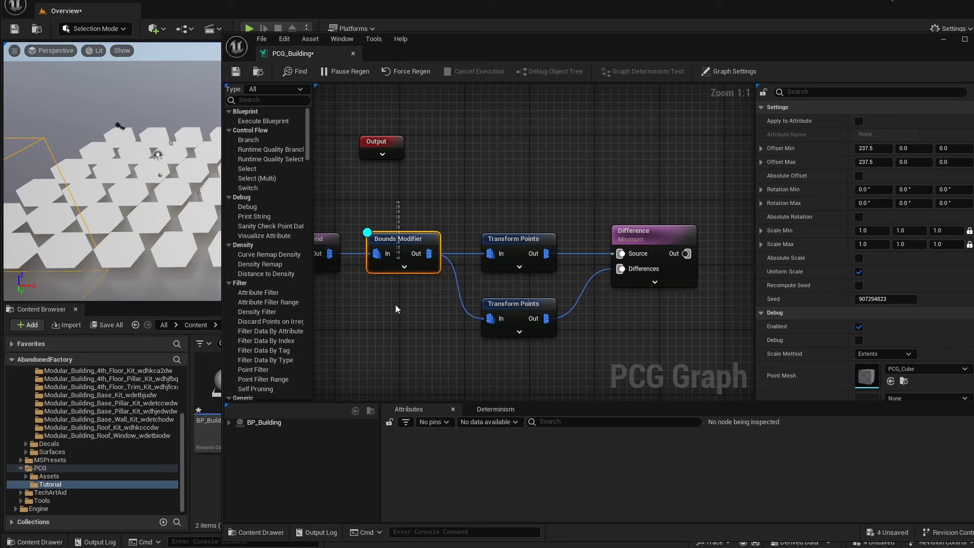
click(659, 277)
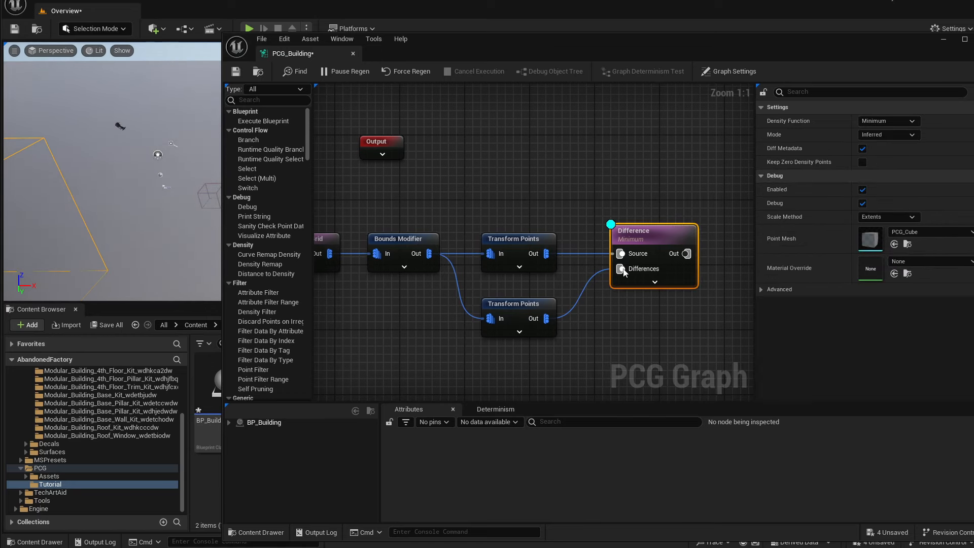
drag(462, 46, 580, 44)
drag(758, 201, 773, 307)
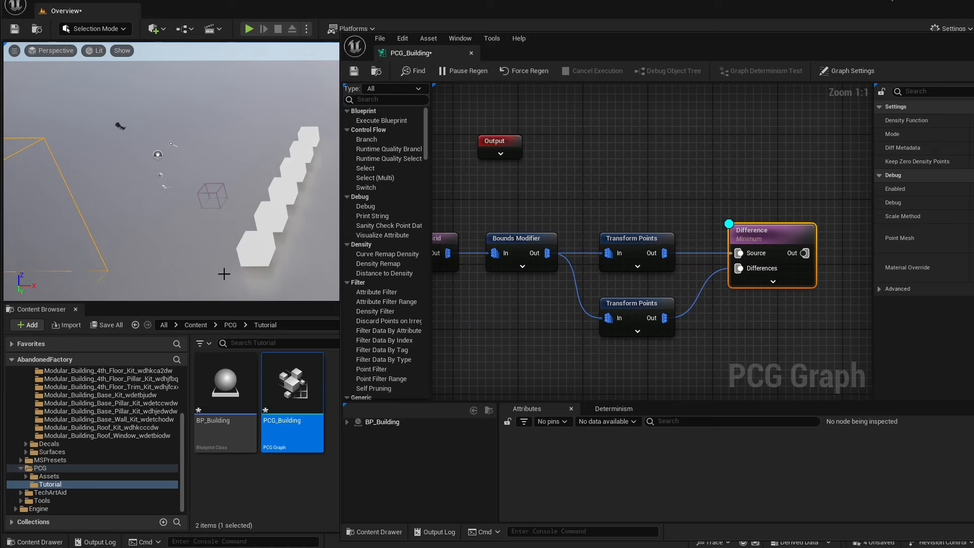
right_drag(640, 208, 656, 211)
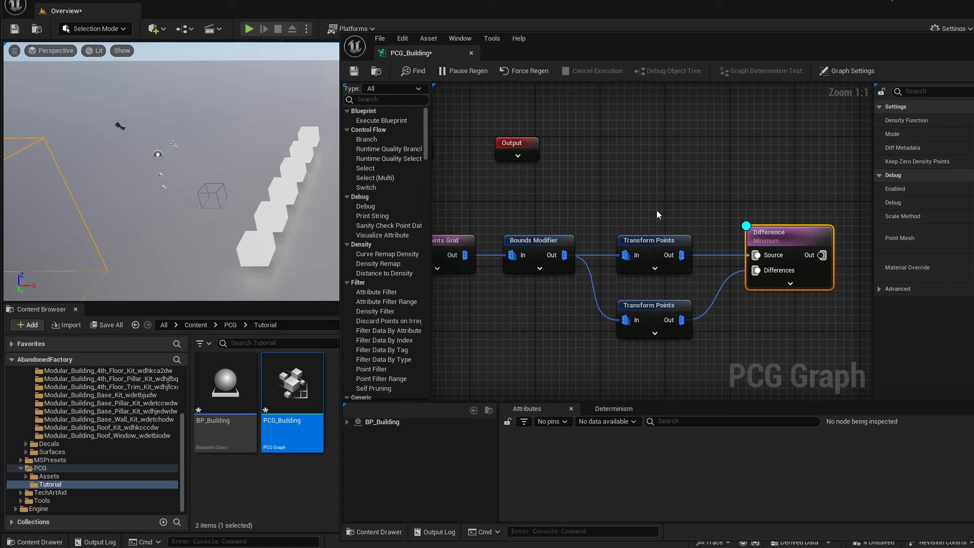
Turn off the Difference node's debug display and show the Bounds Modifier's points instead.
click(656, 239)
click(784, 234)
key(d)
click(641, 240)
click(526, 247)
key(d)
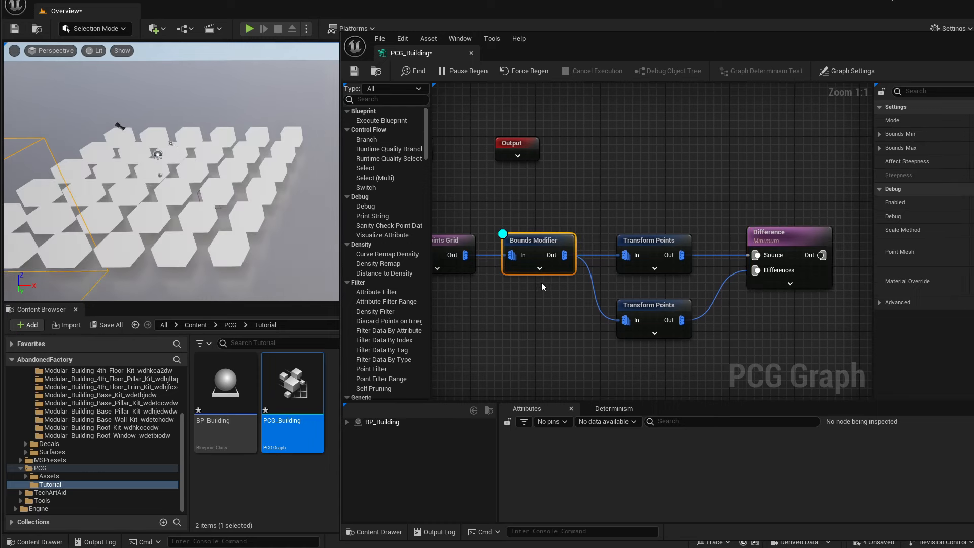
Toggle the upper Transform Points node's debug display on and off to compare its offset points with the Bounds Modifier's.
click(641, 239)
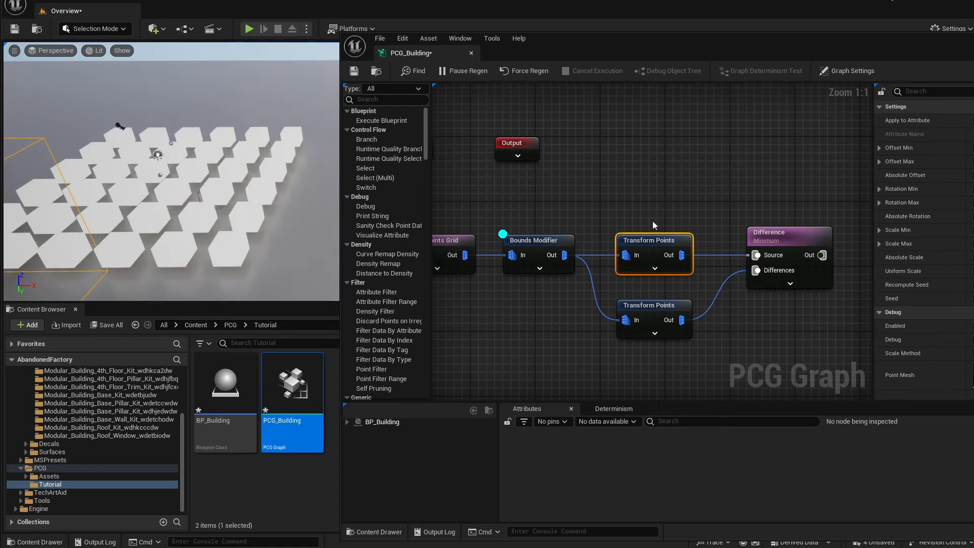
drag(651, 205, 655, 274)
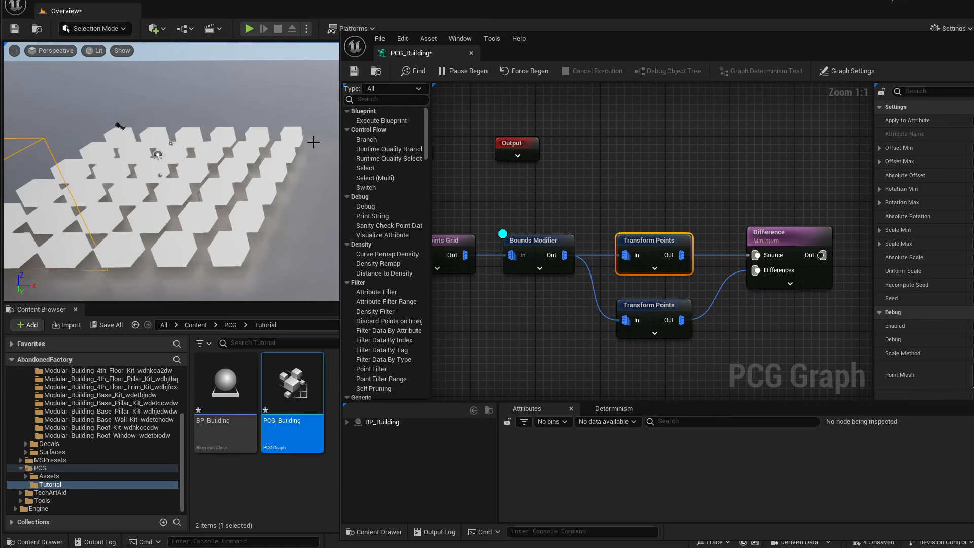
key(d)
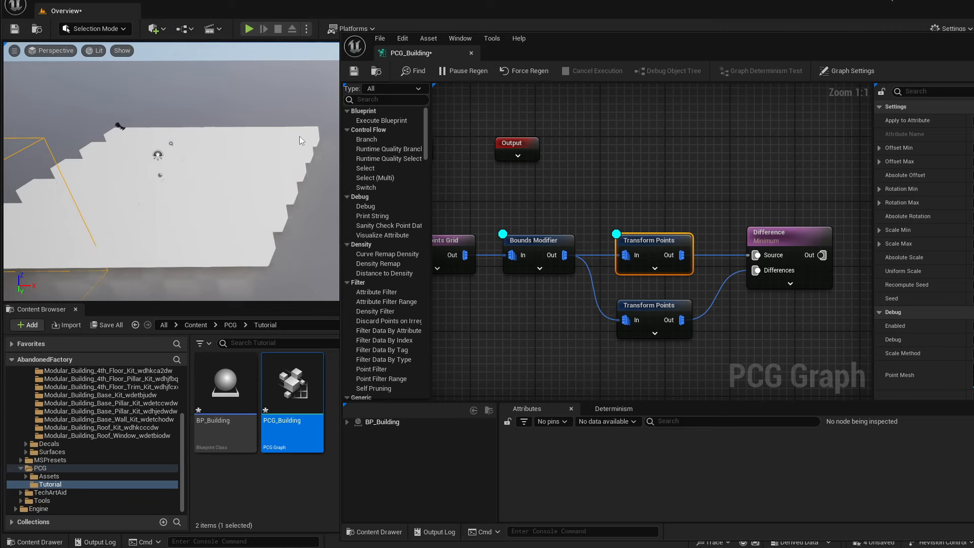
key(d)
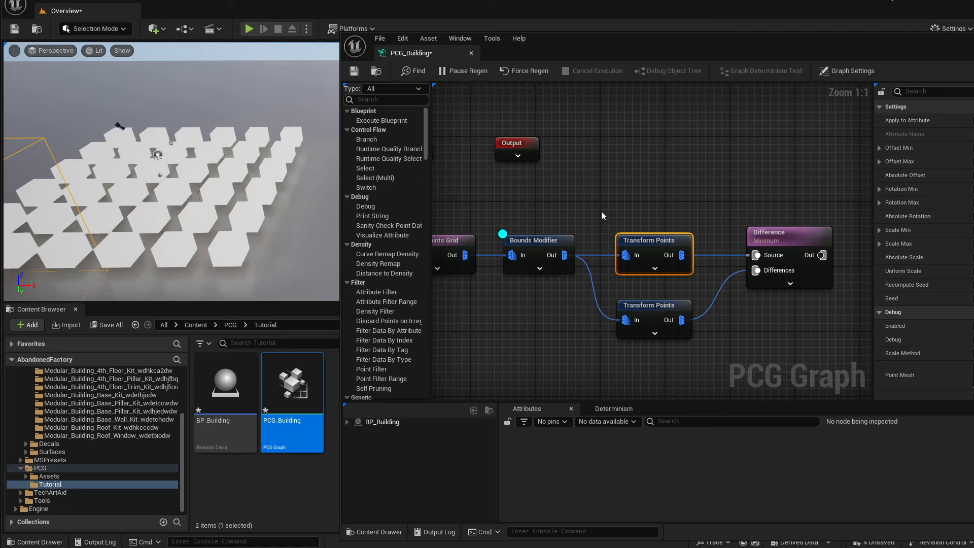
Toggle the lower Transform Points node's debug display repeatedly to compare its offset with the original grid points.
click(644, 318)
key(d)
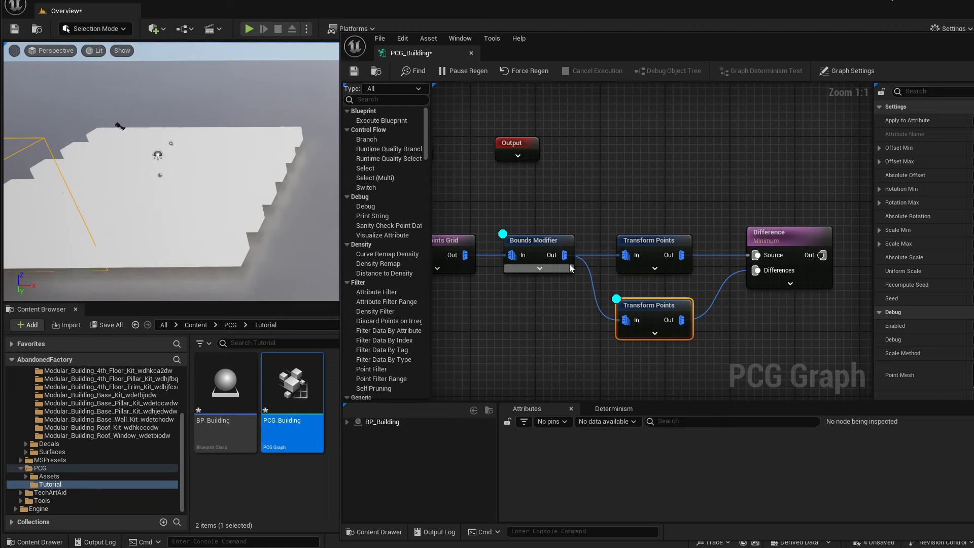
key(d)
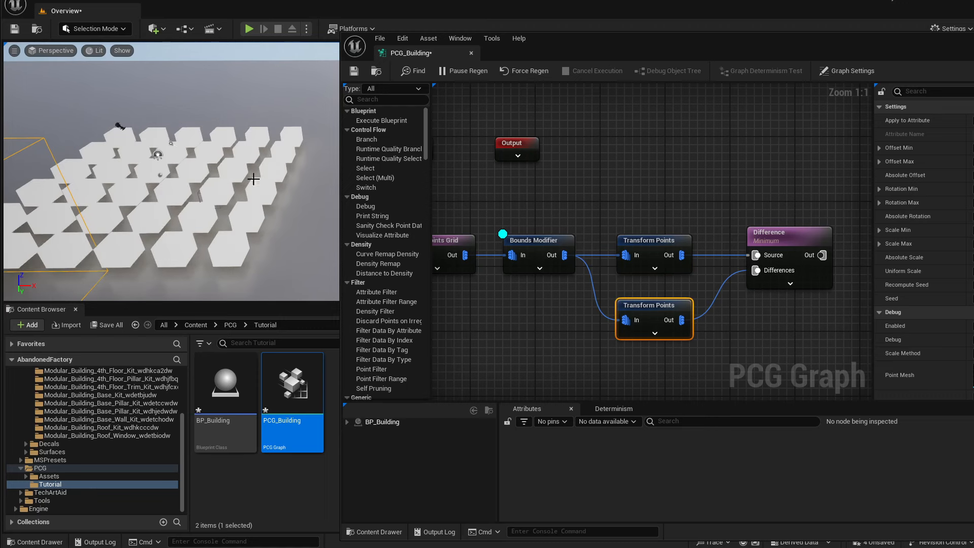
key(d)
key(d)
key(d)
key(d)
Hide the Bounds Modifier's debug points and display those of both Transform Points nodes together.
click(562, 270)
click(646, 303)
click(778, 280)
click(662, 270)
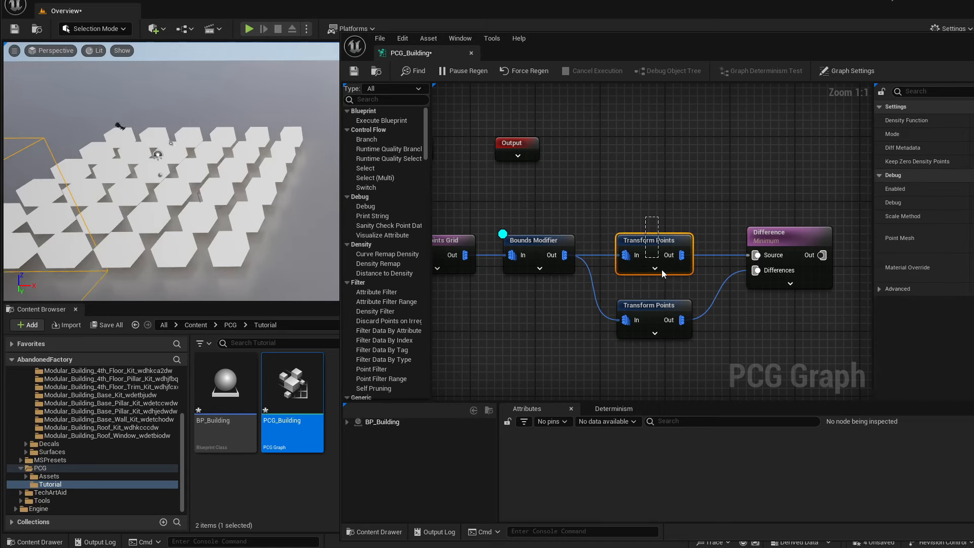
key(d)
click(633, 335)
key(d)
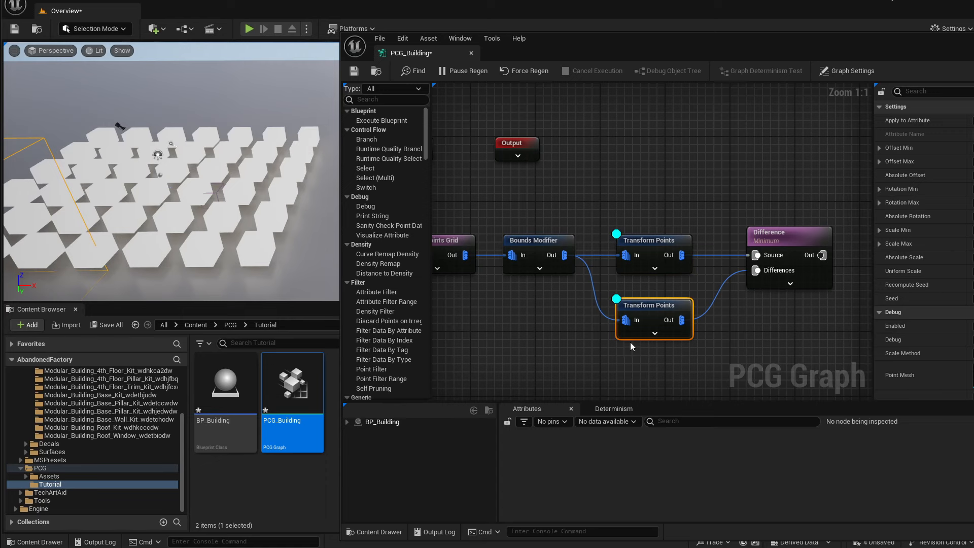
Turn on debug for the Difference node and turn it off for both Transform Points nodes.
drag(777, 203, 782, 285)
key(d)
drag(713, 215, 653, 385)
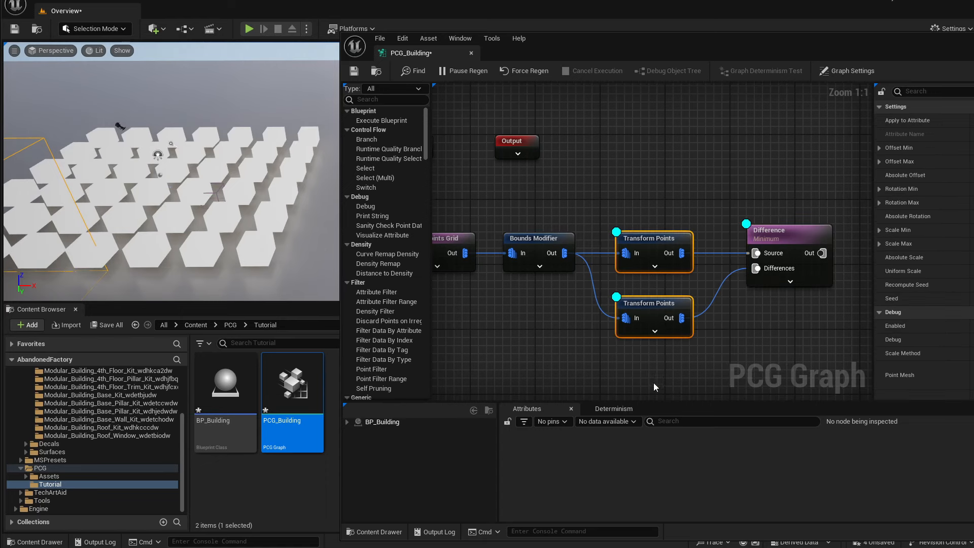
key(d)
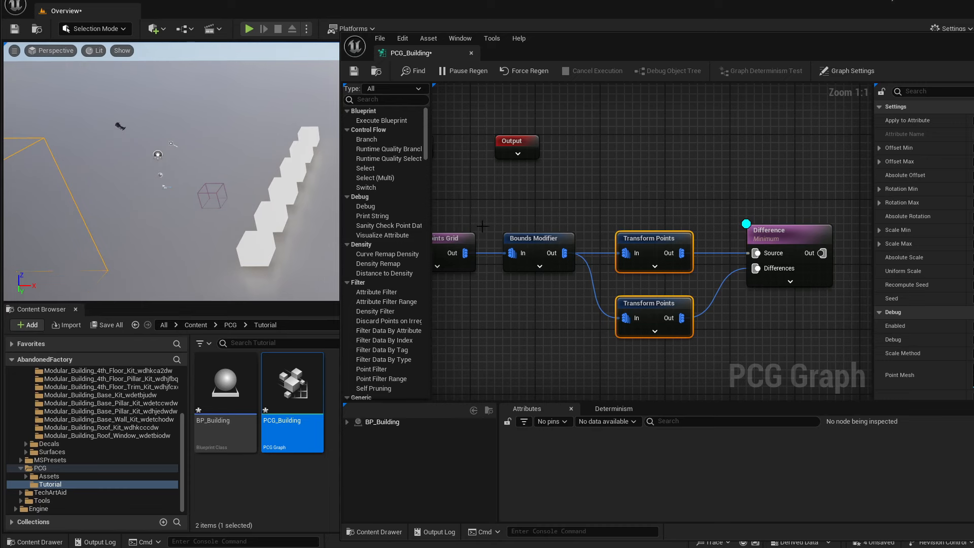
Duplicate the Difference node and place the copy directly below the original.
right_drag(727, 219, 701, 219)
click(784, 234)
key(ctrl+d)
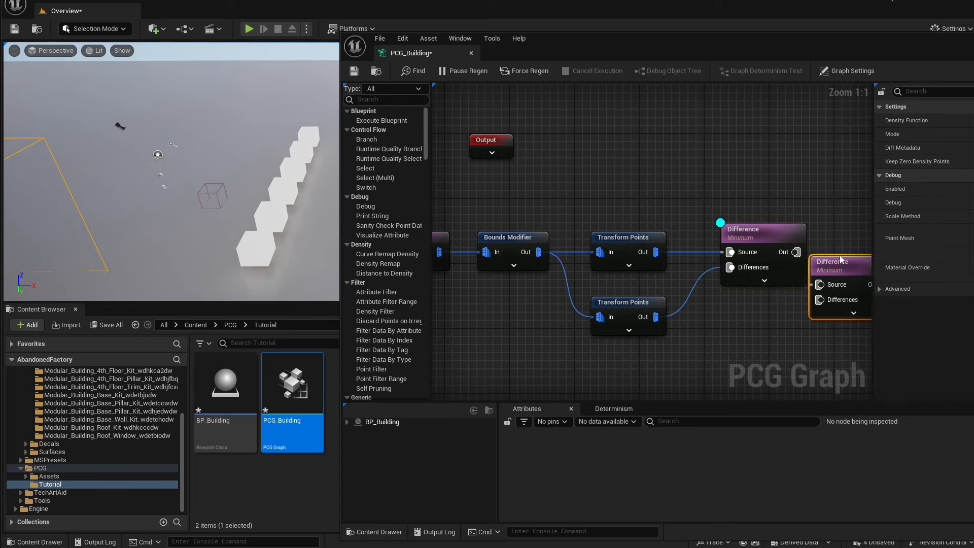
drag(825, 266, 758, 301)
click(762, 234)
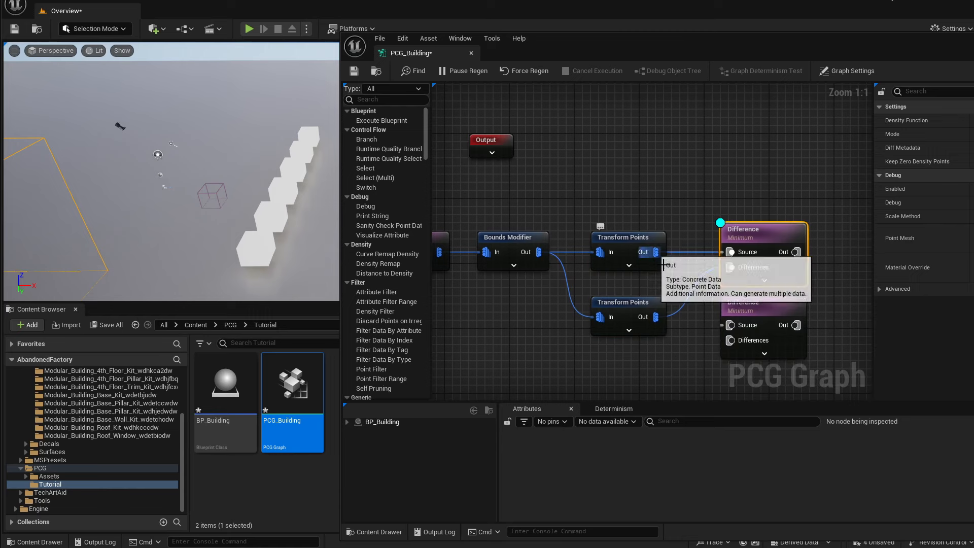
Wire the lower Transform Points output into the duplicate Difference's Source and the upper one's output into its Differences.
drag(656, 252, 731, 341)
click(689, 315)
click(783, 269)
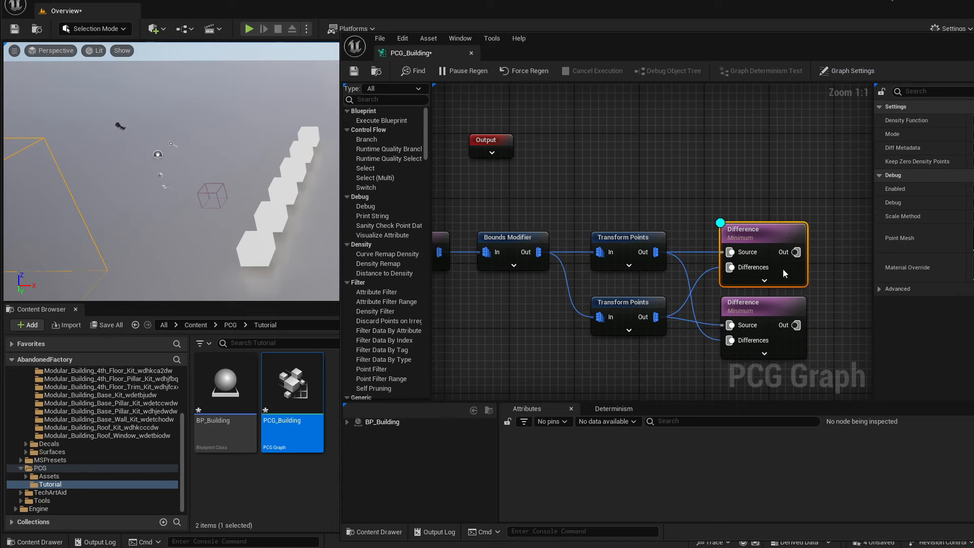
Debug the lower Difference node alone, re-enable debug on the upper one, and view both wall rows in the viewport.
key(d)
drag(822, 301, 754, 324)
key(d)
right_drag(246, 196, 168, 193)
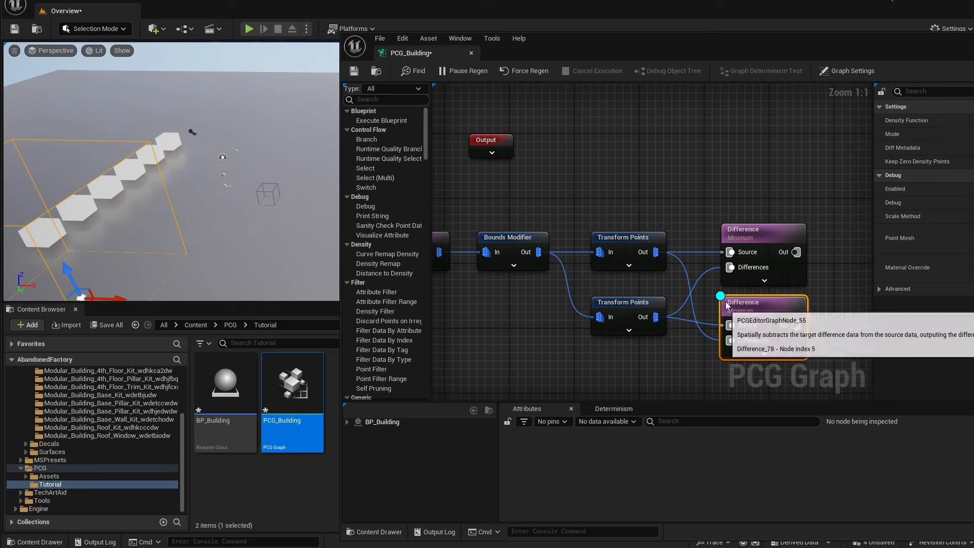
click(773, 242)
key(d)
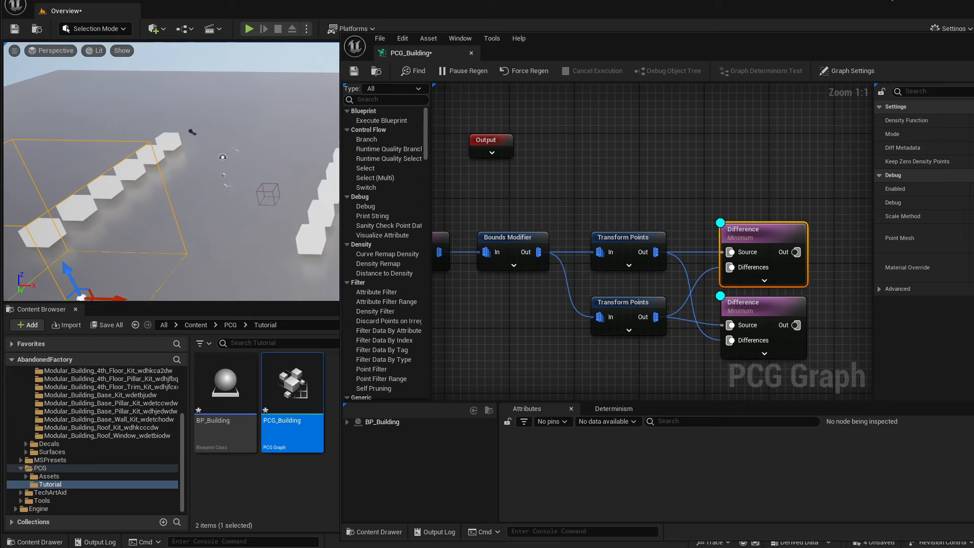
right_drag(279, 163, 293, 156)
drag(549, 44, 590, 48)
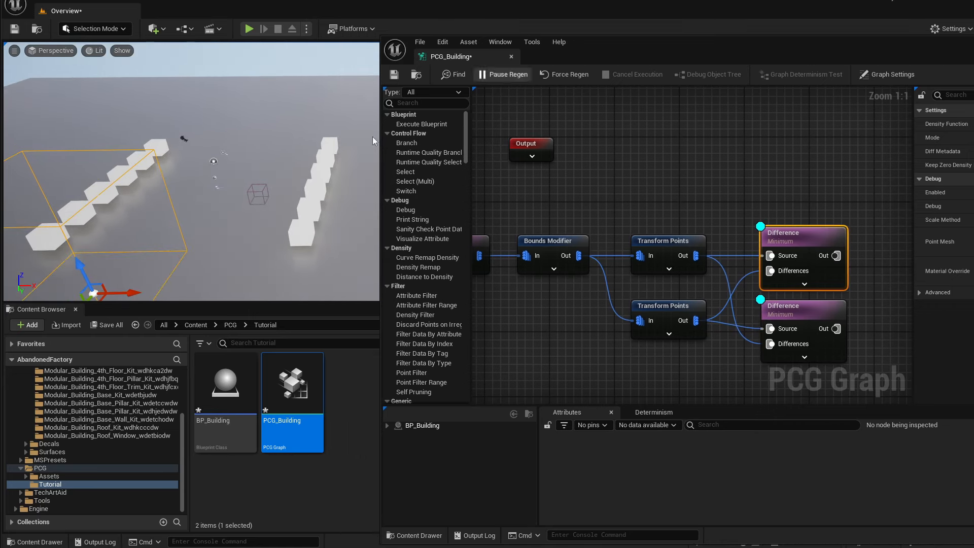
Duplicate the two Transform Points nodes and place the copies below the originals.
drag(788, 197, 798, 310)
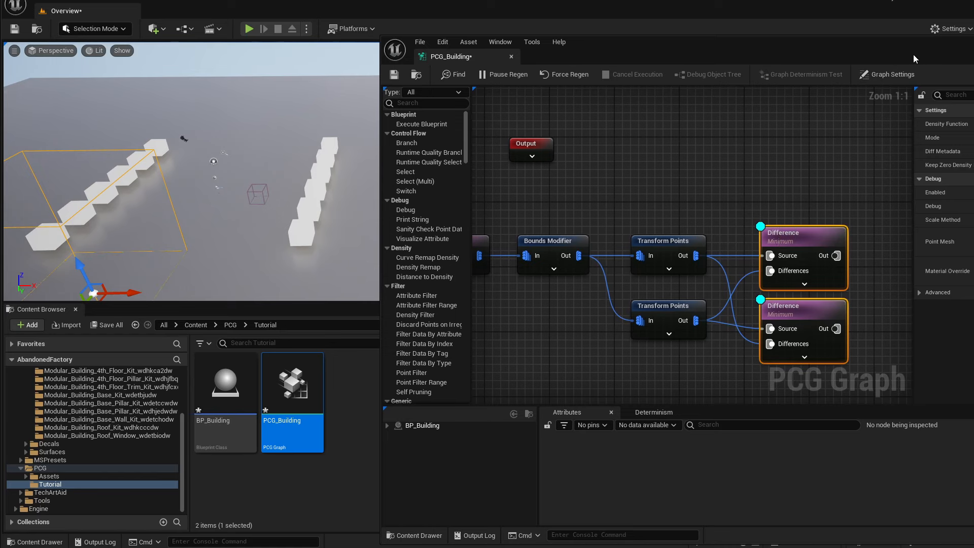
drag(914, 54, 772, 54)
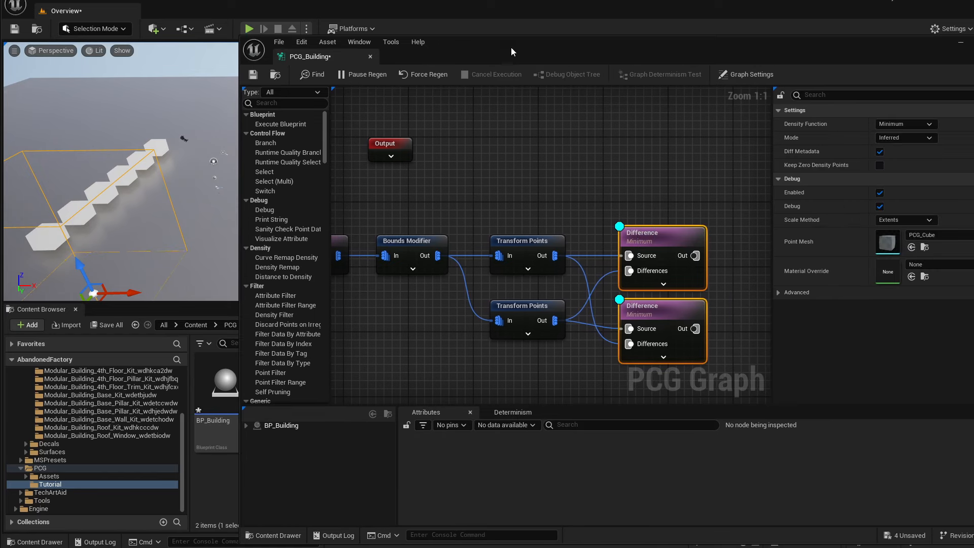
drag(512, 50, 335, 44)
drag(375, 183, 414, 249)
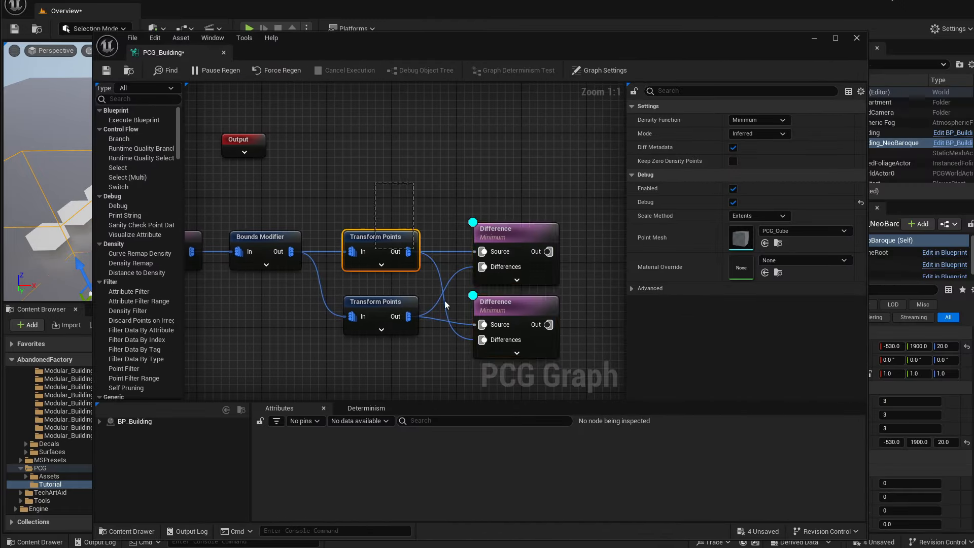
drag(445, 301, 498, 332)
right_drag(378, 196, 412, 140)
drag(391, 49, 466, 59)
drag(452, 160, 470, 289)
key(ctrl+d)
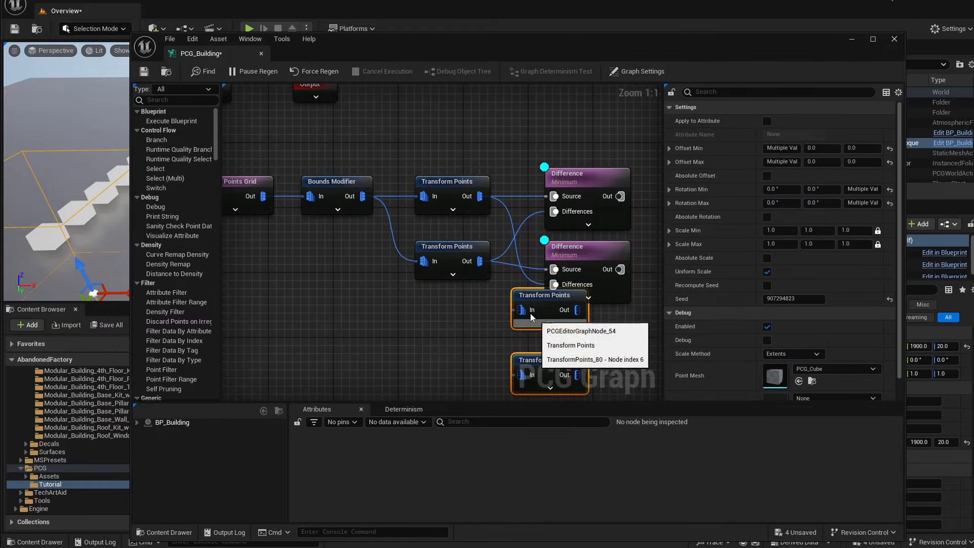
drag(534, 297, 428, 322)
Duplicate the two Difference nodes and place the copies beside the new Transform Points pair.
drag(561, 146, 582, 289)
key(ctrl+d)
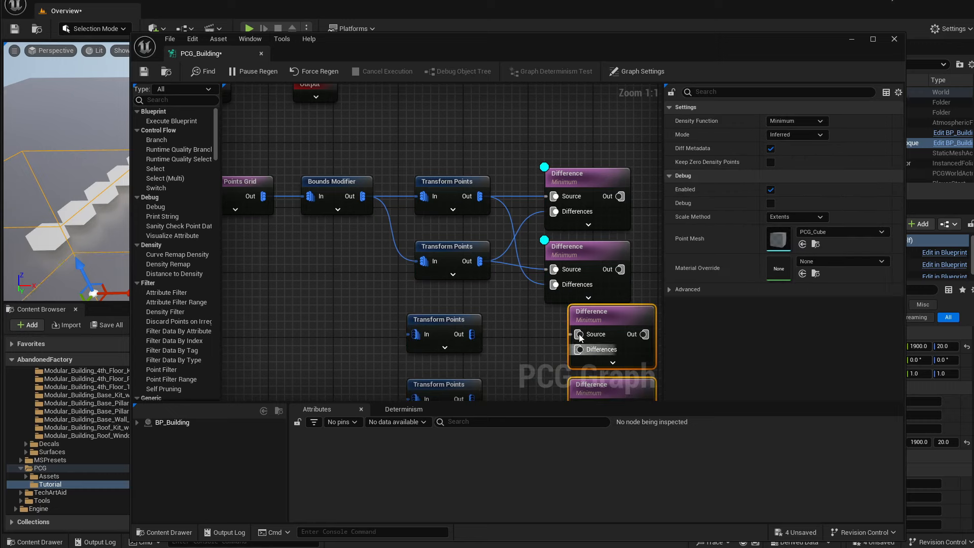
right_drag(583, 335, 512, 270)
drag(535, 260, 513, 273)
click(443, 272)
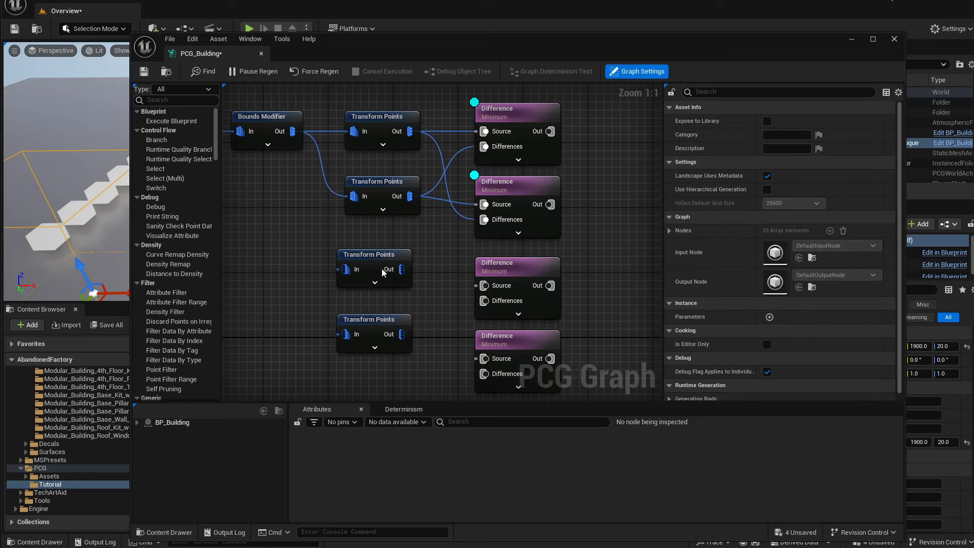
Cross-wire the new pairs: upper Transform Points to the upper Source and lower Differences, lower Transform Points to the lower Source and upper Differences.
drag(402, 269, 484, 285)
drag(402, 269, 485, 374)
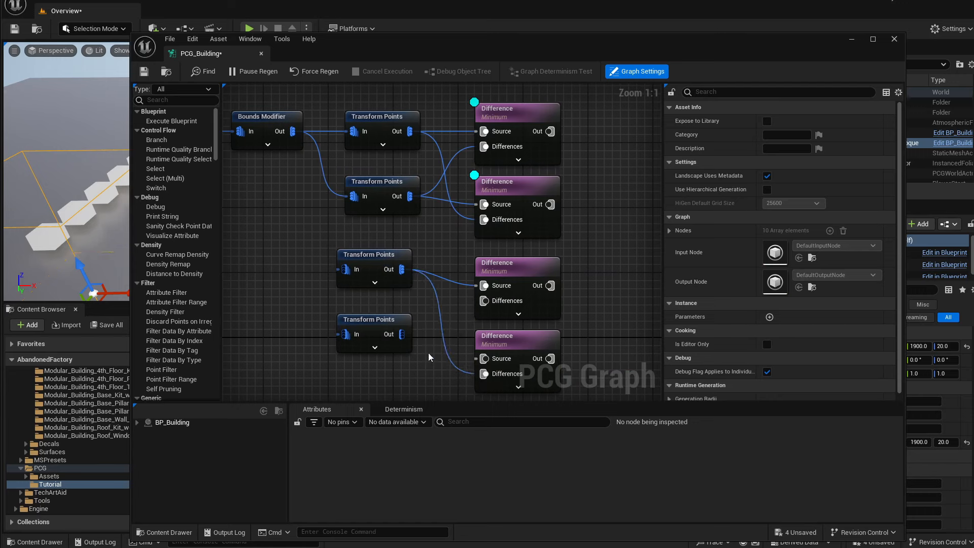
drag(401, 335, 485, 300)
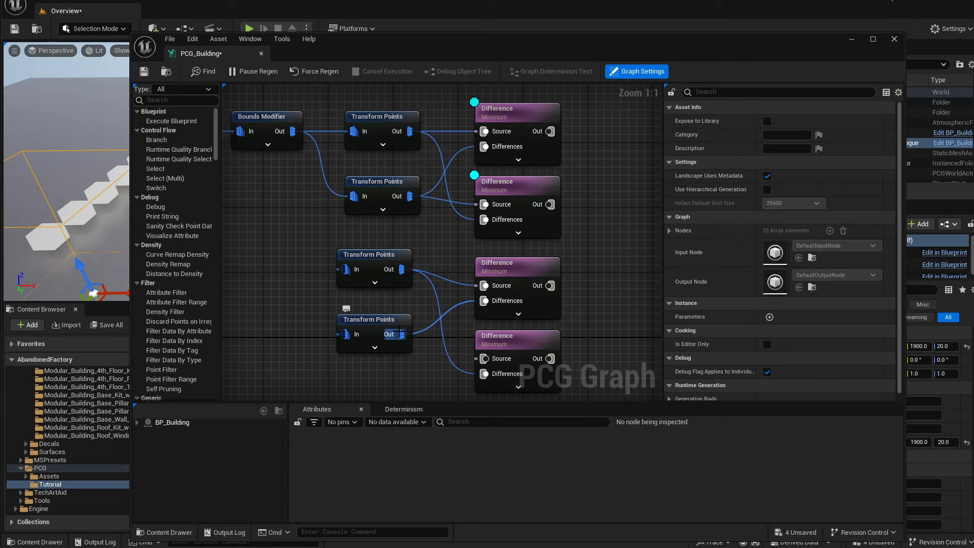
drag(401, 334, 485, 358)
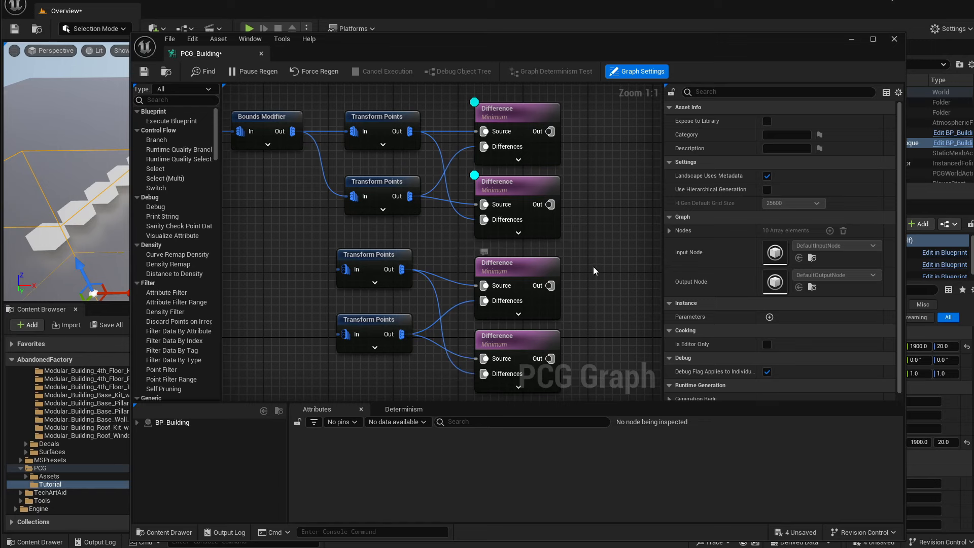
drag(595, 270, 510, 339)
right_drag(312, 224, 419, 254)
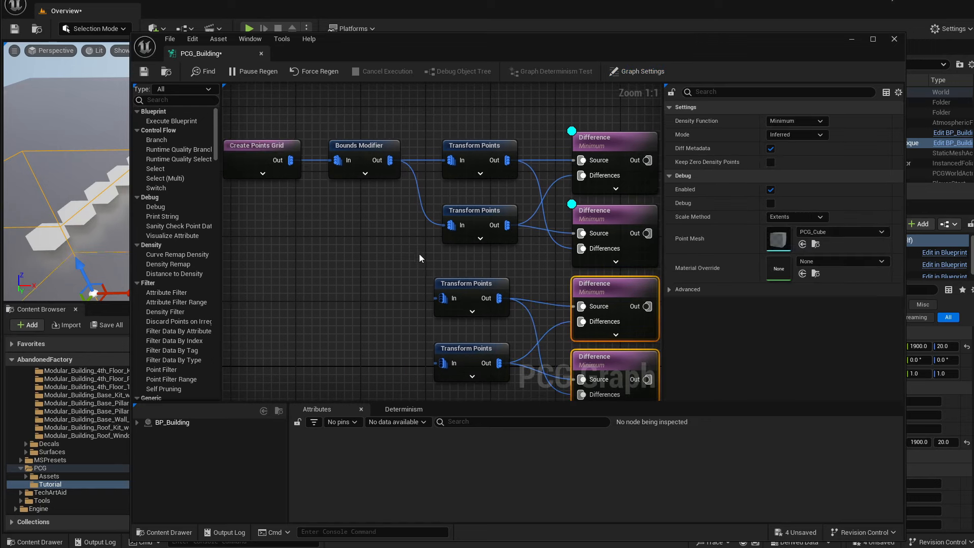
Set the upper copied Transform Points' Offset Min and Max to X 0, Y 237.5, and its Rotation Min and Max Z to 90°.
drag(405, 274, 458, 369)
drag(401, 271, 514, 299)
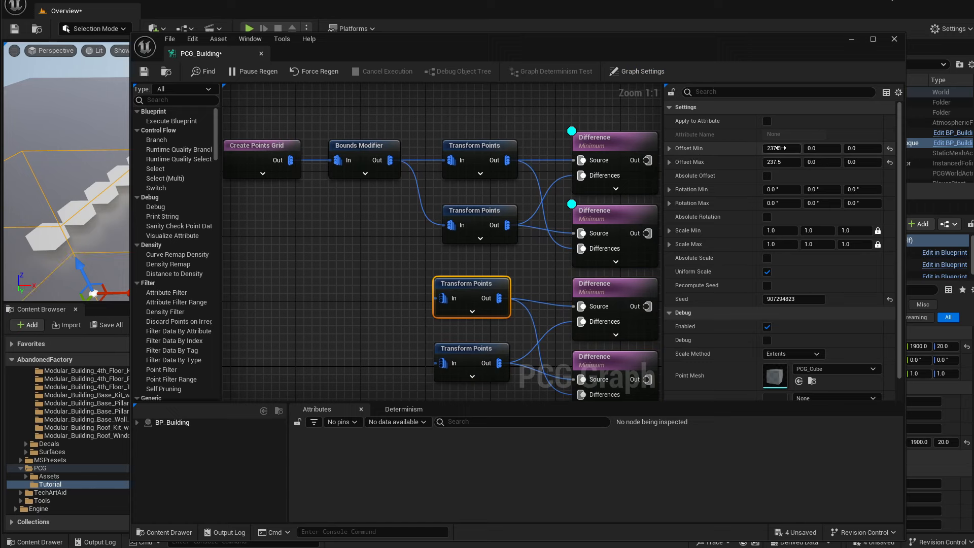
click(797, 148)
key(ctrl+c)
key(Tab)
key(ctrl+v)
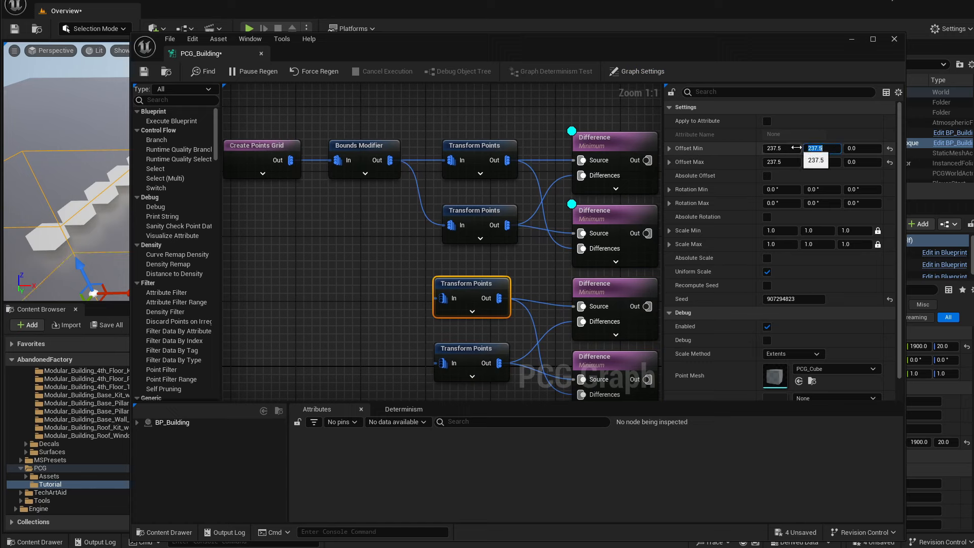
click(786, 148)
text(0)
click(787, 161)
text(0)
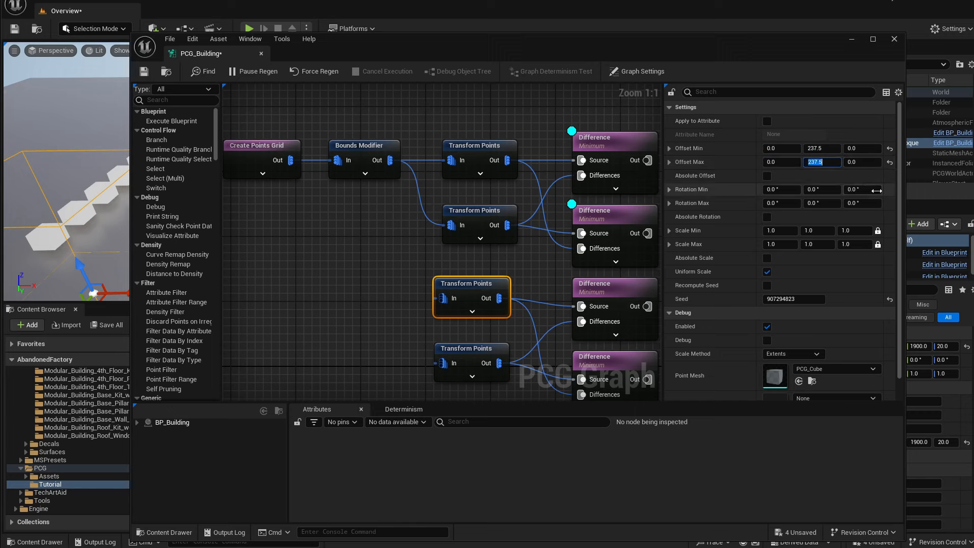
click(862, 190)
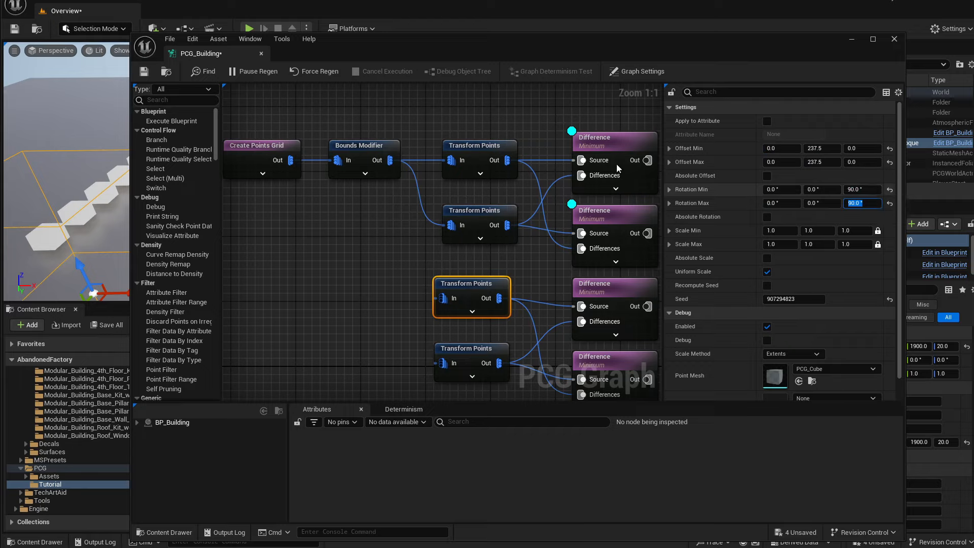
Set the lower copied Transform Points' Rotation Min and Max Z to -90°.
drag(373, 37, 320, 232)
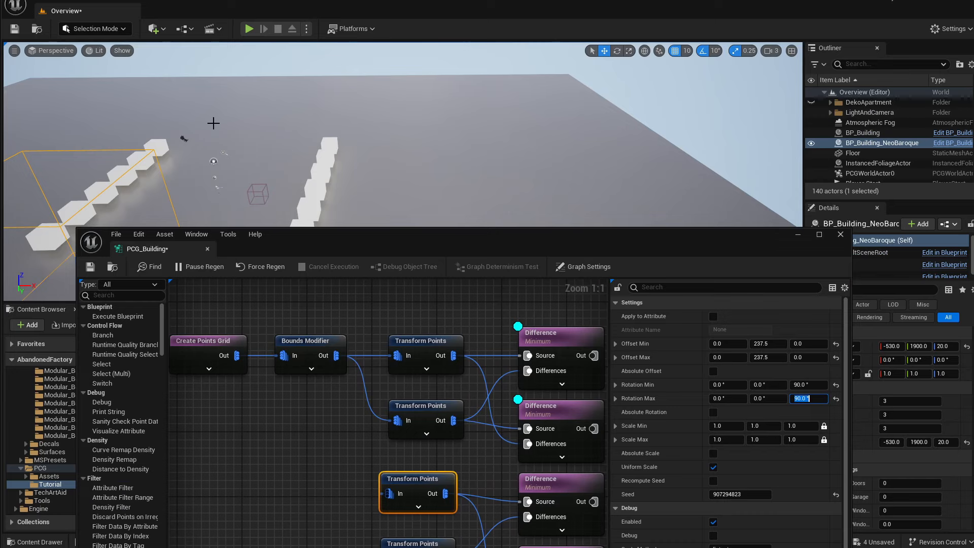
drag(390, 242, 424, 64)
right_drag(408, 285, 337, 257)
drag(311, 334, 363, 368)
click(842, 205)
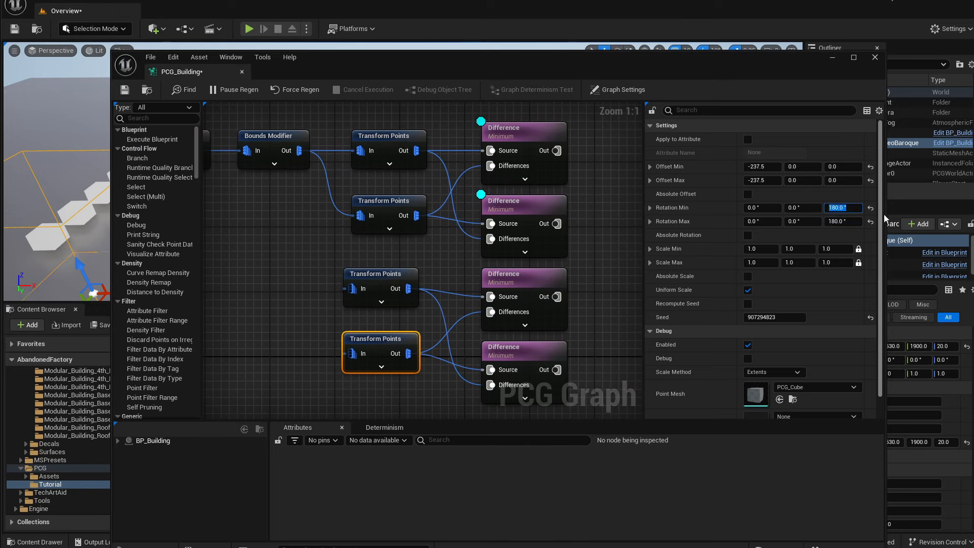
text(-90)
key(Tab)
key(Tab)
key(Tab)
text(-90)
key(Return)
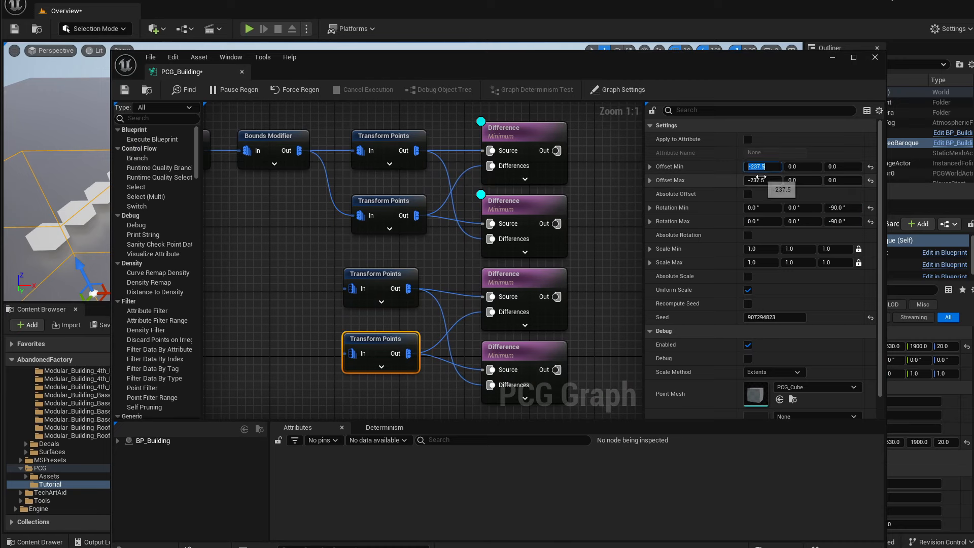
Set the same Transform Points' Offset Min and Max to X 0 and Y -237.5.
text(0)
click(763, 181)
text(0)
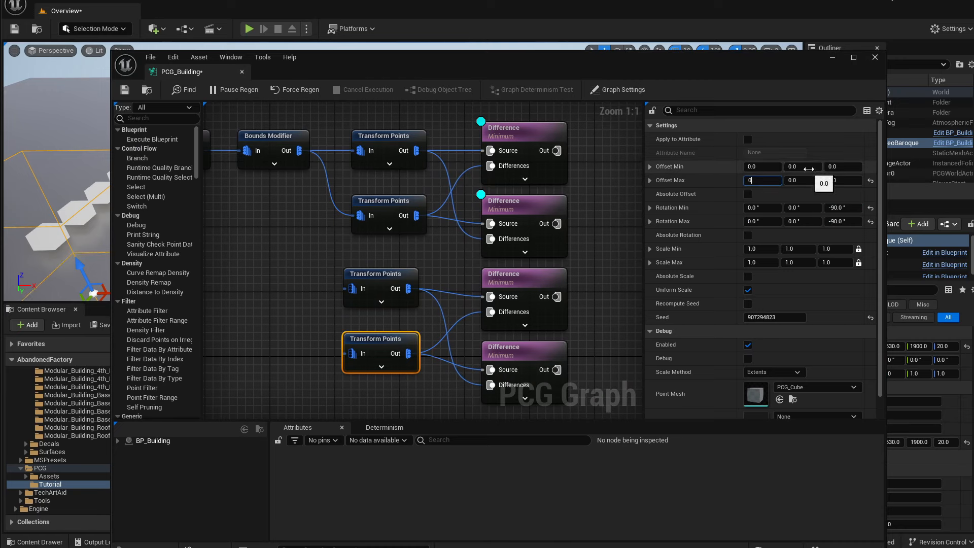
click(807, 166)
text(-237.5)
key(Return)
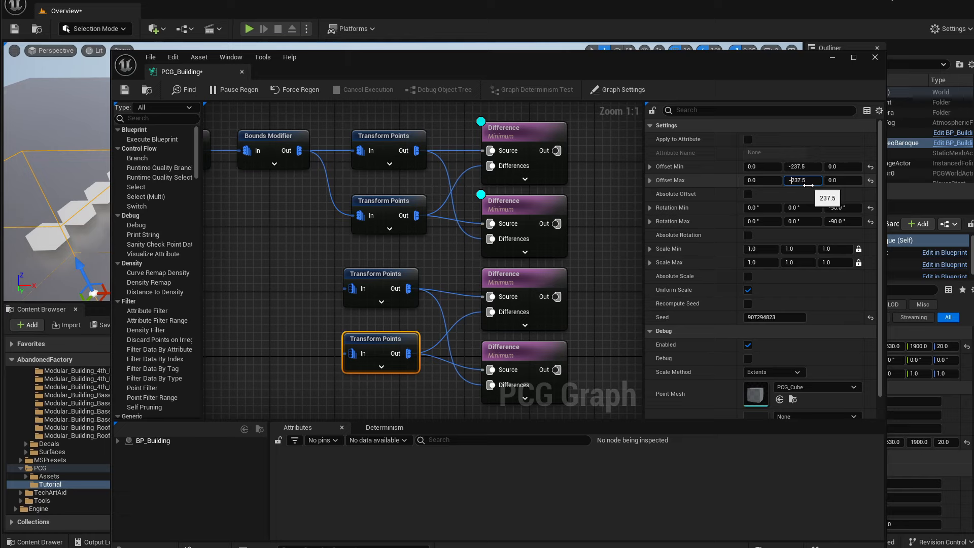
Connect the Bounds Modifier's output to the inputs of both copied Transform Points nodes.
drag(584, 57, 842, 99)
drag(558, 193, 609, 331)
drag(558, 193, 611, 396)
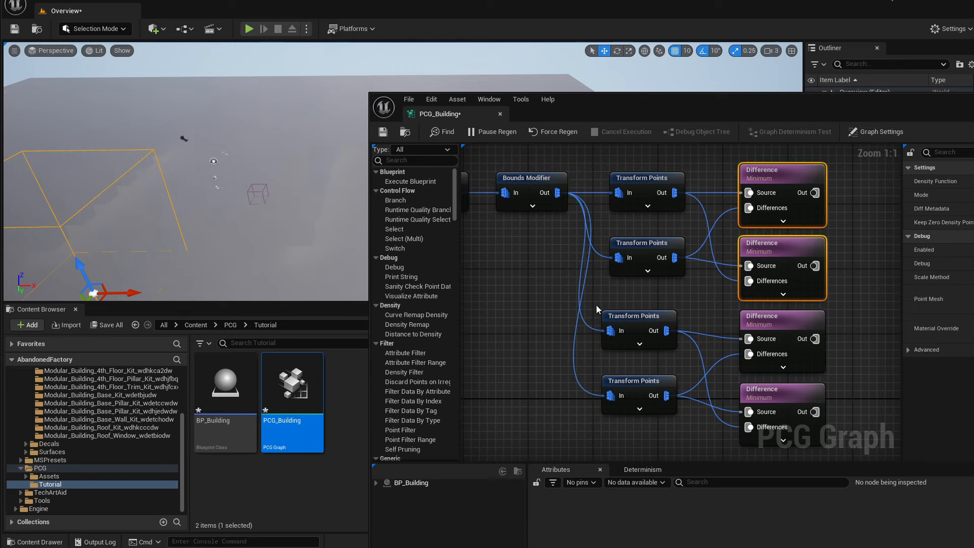
Compare the debug display of the Bounds Modifier's grid with that of each copied Transform Points node.
click(640, 329)
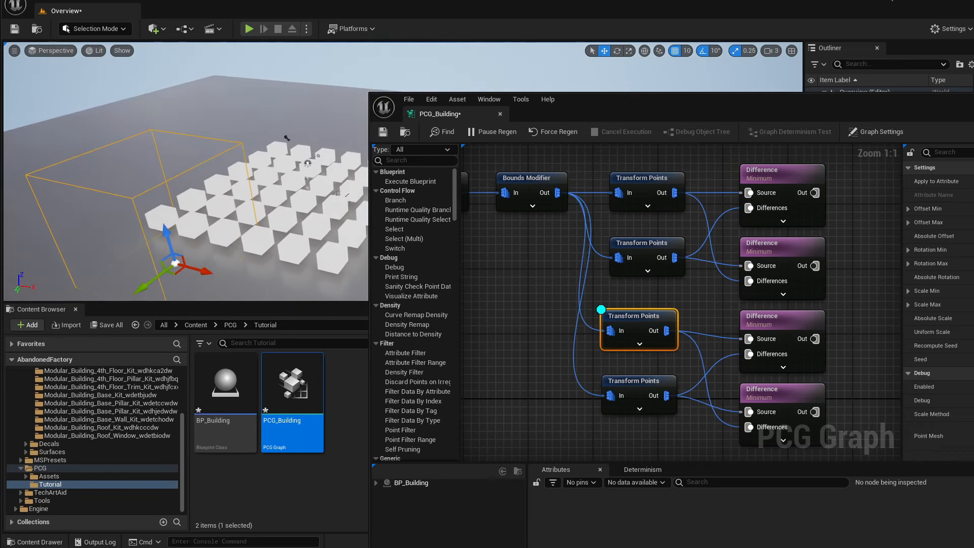
click(558, 177)
click(624, 320)
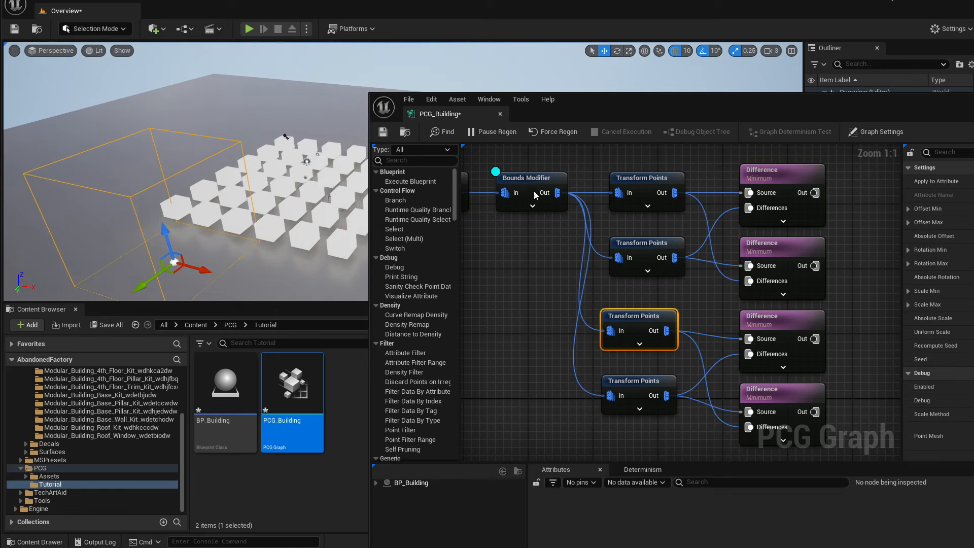
click(616, 329)
key(d)
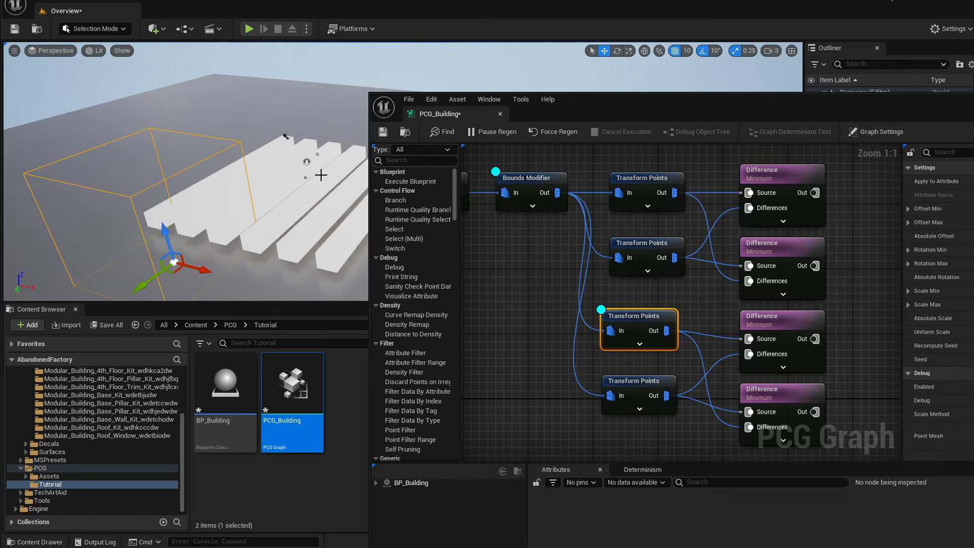
key(d)
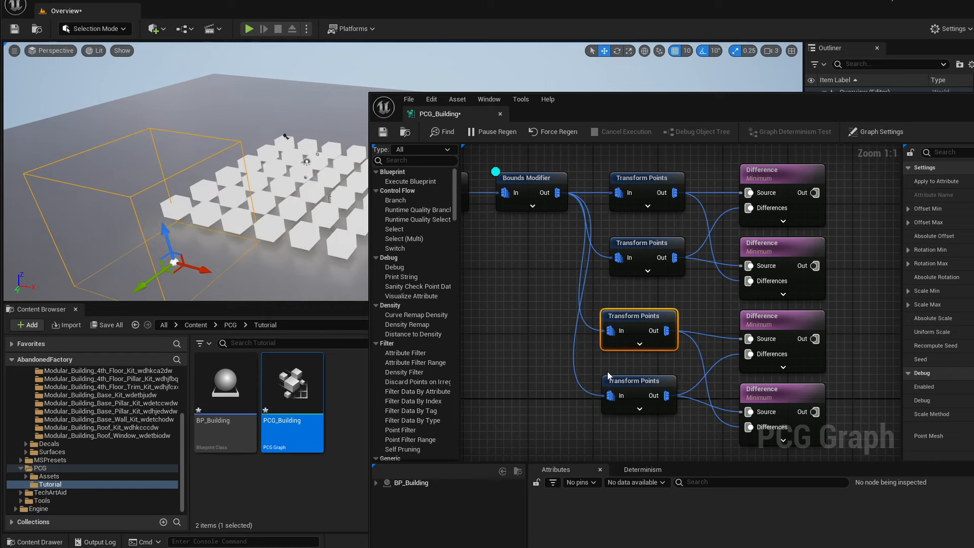
click(634, 391)
key(d)
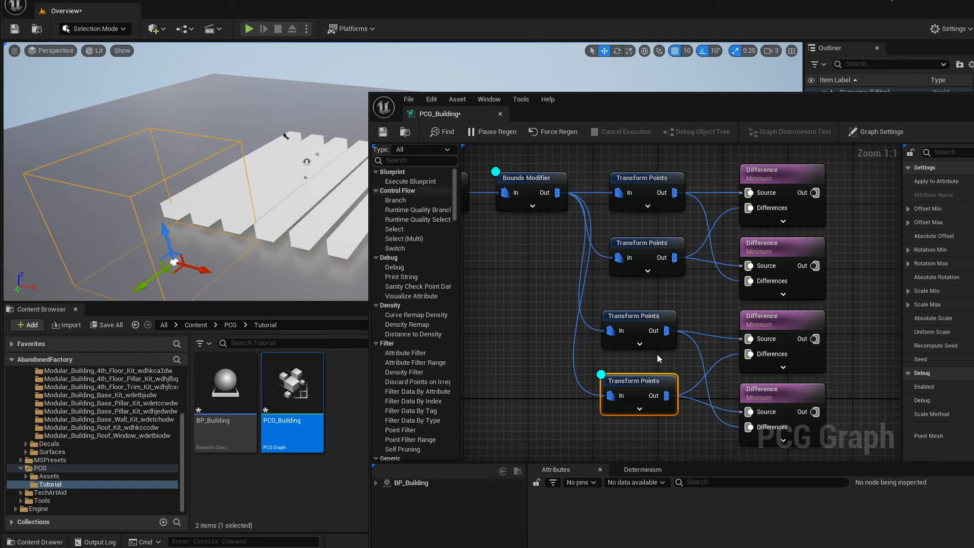
key(d)
Show debug points for the two lower Difference nodes and switch off debug on the Bounds Modifier.
click(762, 320)
ctrl+click(768, 389)
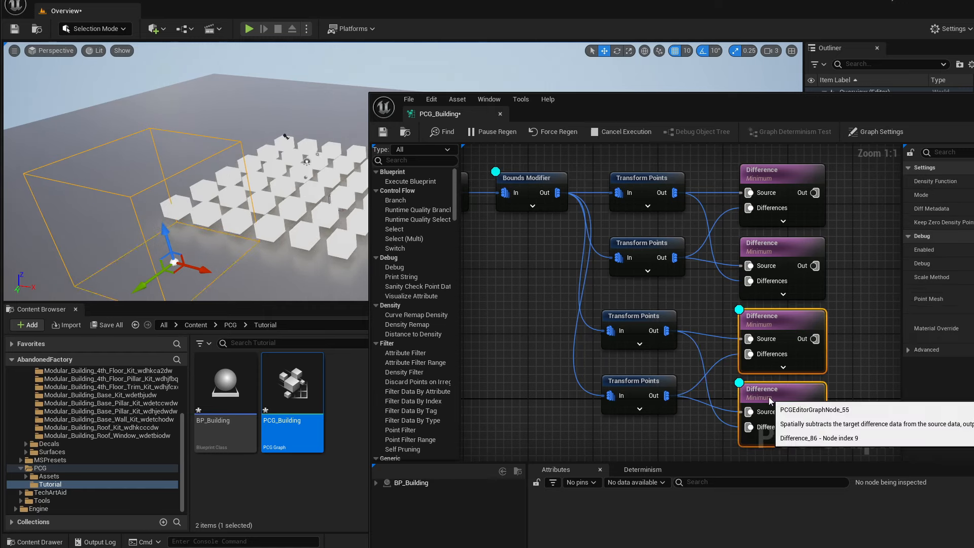
key(d)
click(525, 197)
key(d)
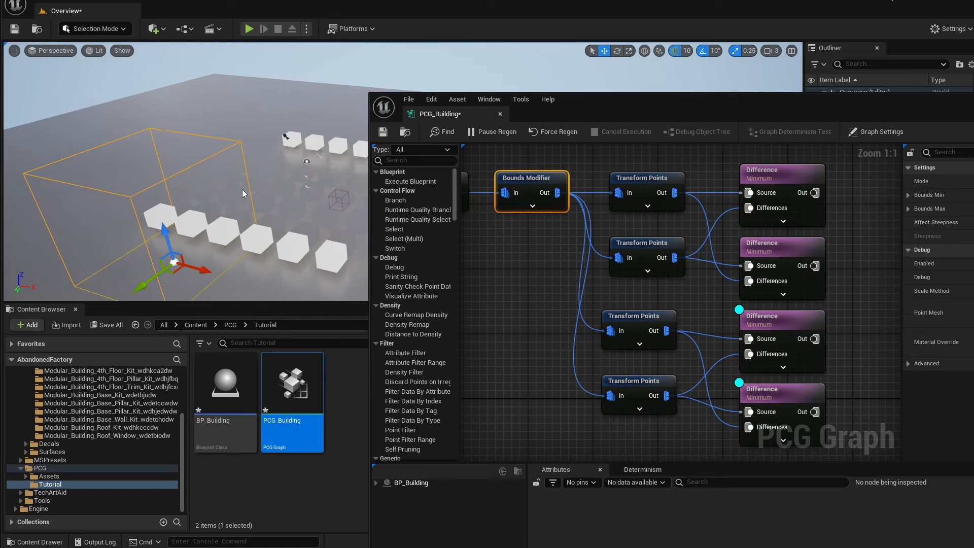
right_drag(244, 195, 255, 191)
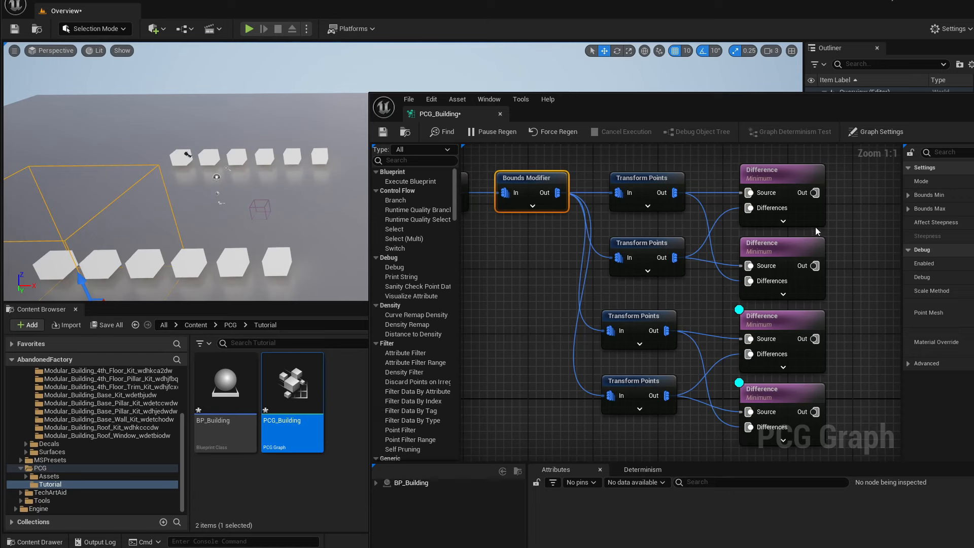
Show debug points for the two upper Difference nodes as well and examine the full wall outline in the viewport.
click(804, 245)
ctrl+click(779, 168)
key(d)
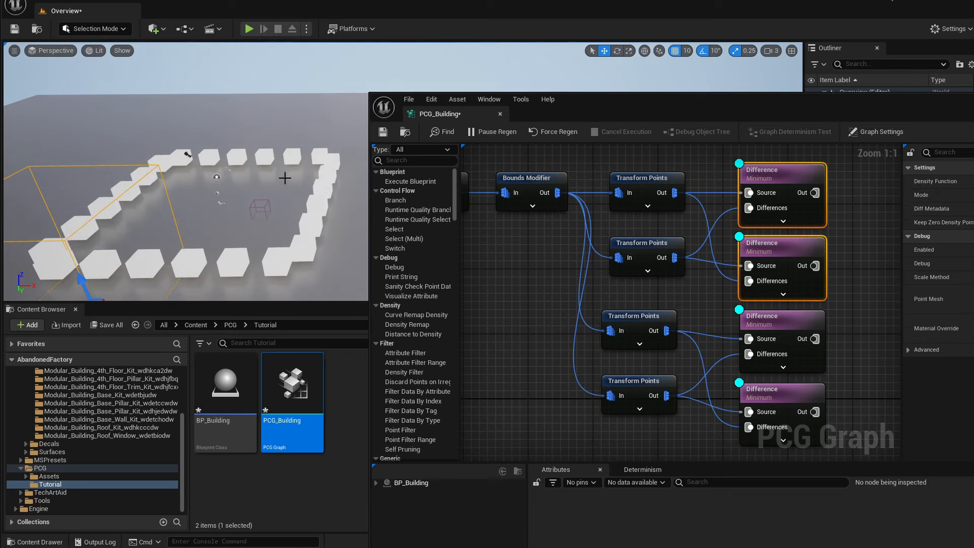
right_drag(285, 177, 346, 123)
right_drag(243, 153, 375, 180)
Turn off debug on all four Difference nodes.
drag(671, 110, 416, 56)
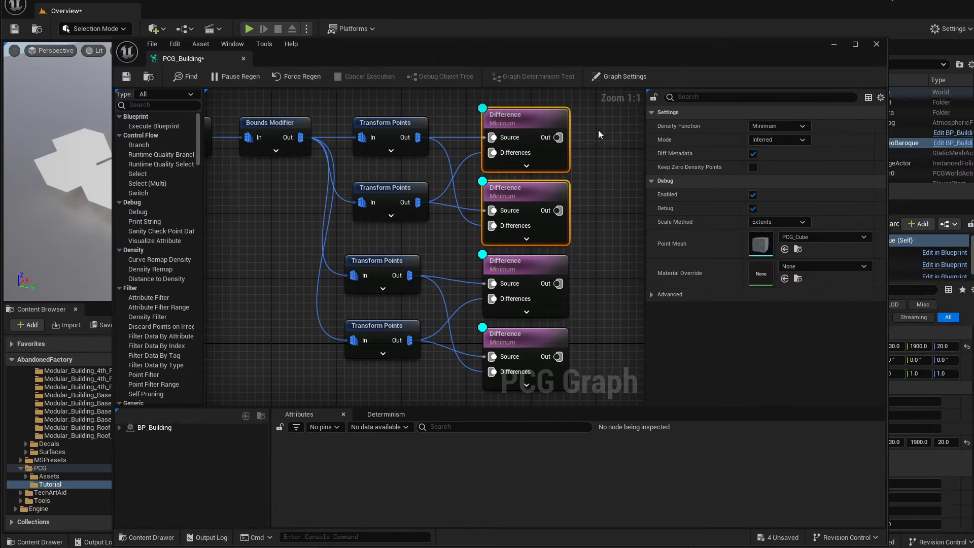
drag(599, 130, 525, 367)
key(d)
drag(471, 52, 510, 58)
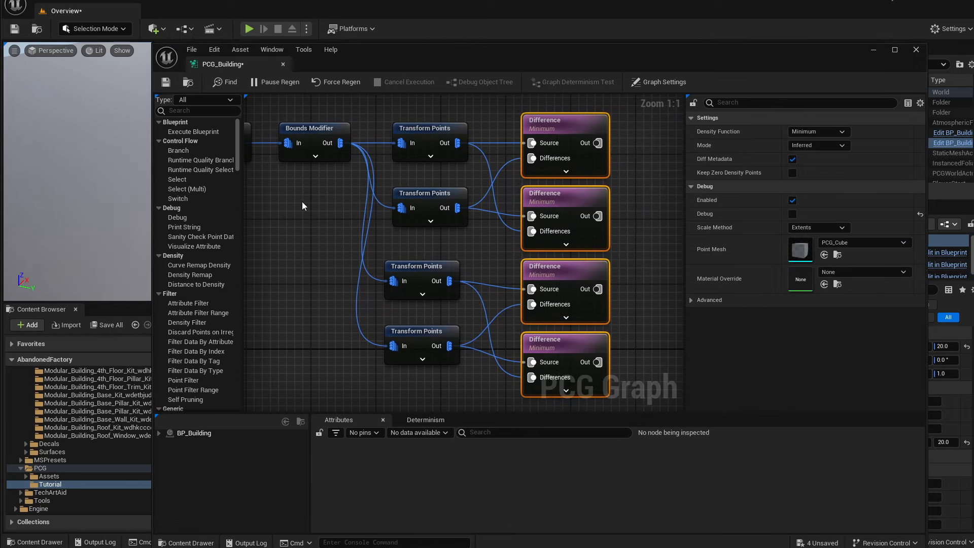
Examine the override pins of the Bounds Modifier and the top Transform Points node, plus the latter's offset settings.
right_drag(302, 202, 435, 222)
click(470, 196)
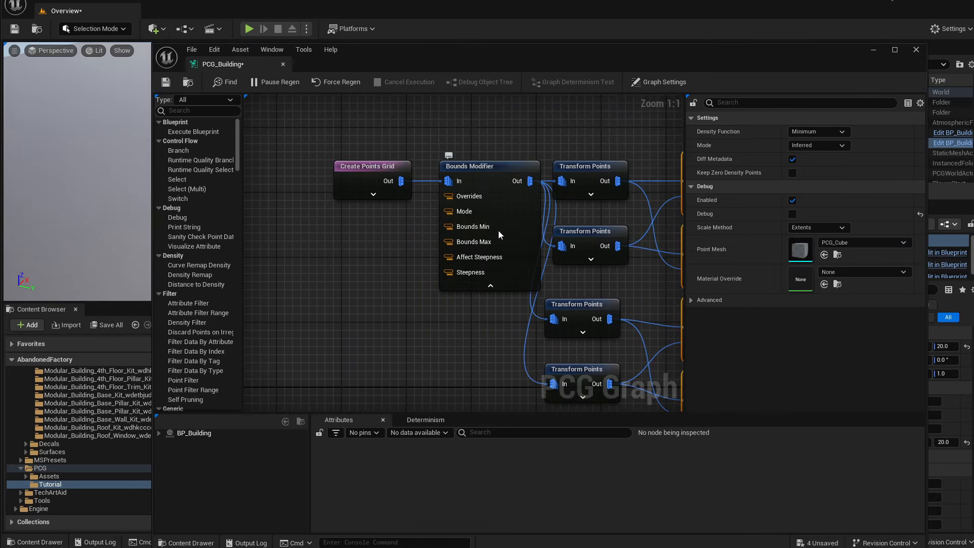
click(489, 291)
click(490, 286)
click(591, 195)
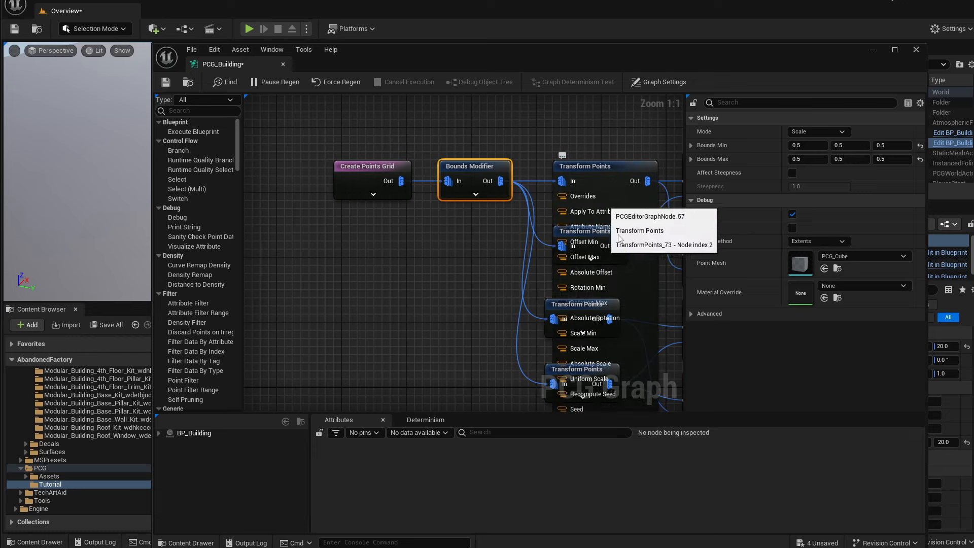
right_drag(595, 176, 565, 271)
click(580, 338)
drag(587, 139, 561, 215)
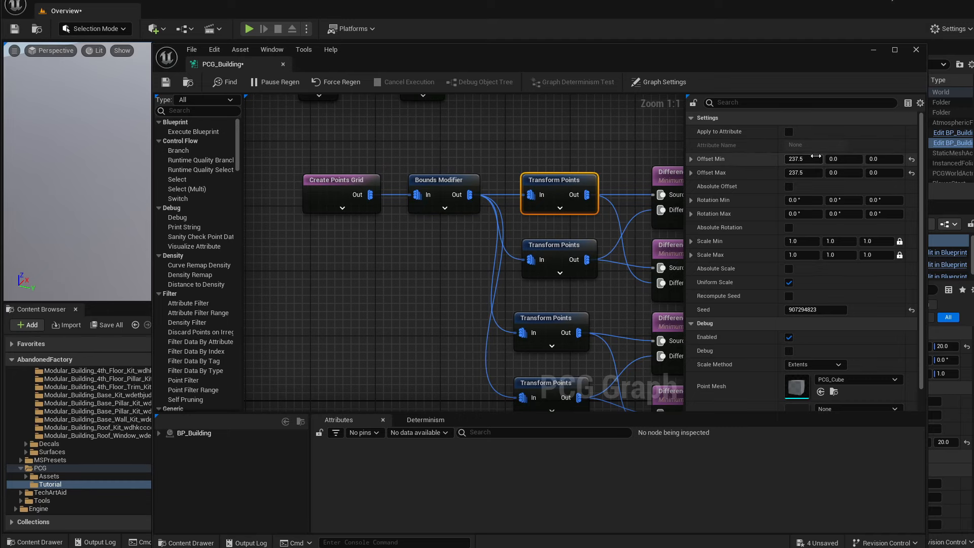
drag(773, 58, 767, 56)
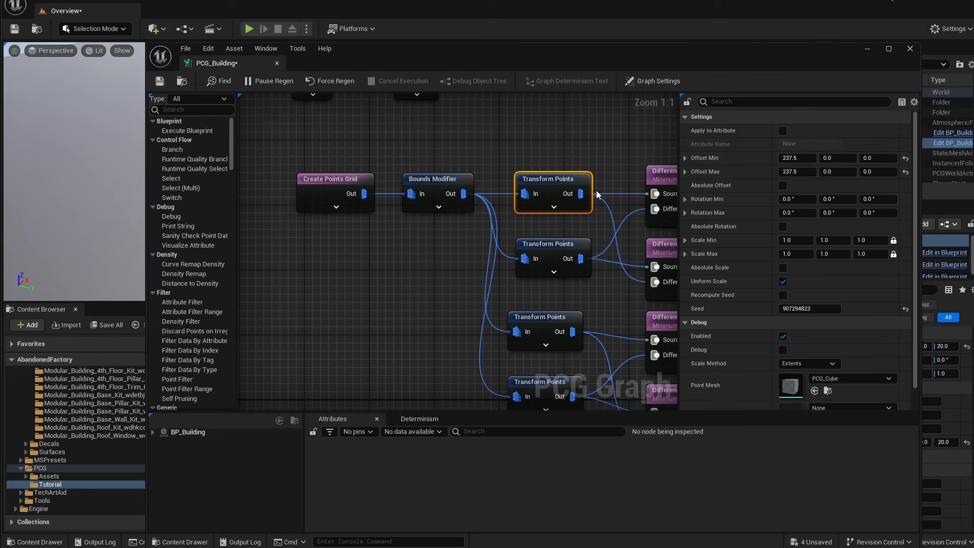
Move the Create Points Grid and Bounds Modifier nodes further away from the Transform Points nodes.
scroll(573, 223, down, 2)
click(413, 188)
ctrl+click(472, 191)
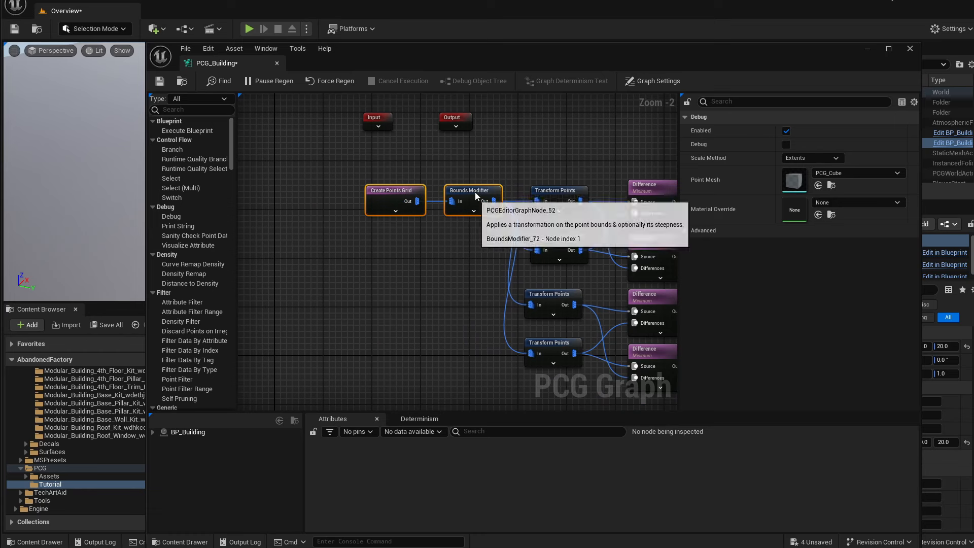
drag(472, 191, 380, 191)
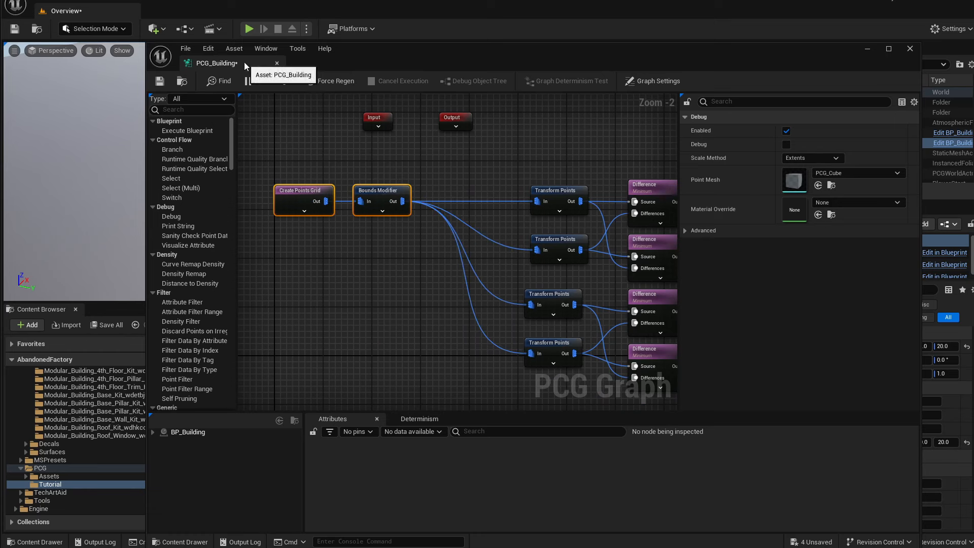
right_drag(555, 176, 474, 151)
drag(474, 150, 513, 368)
click(397, 161)
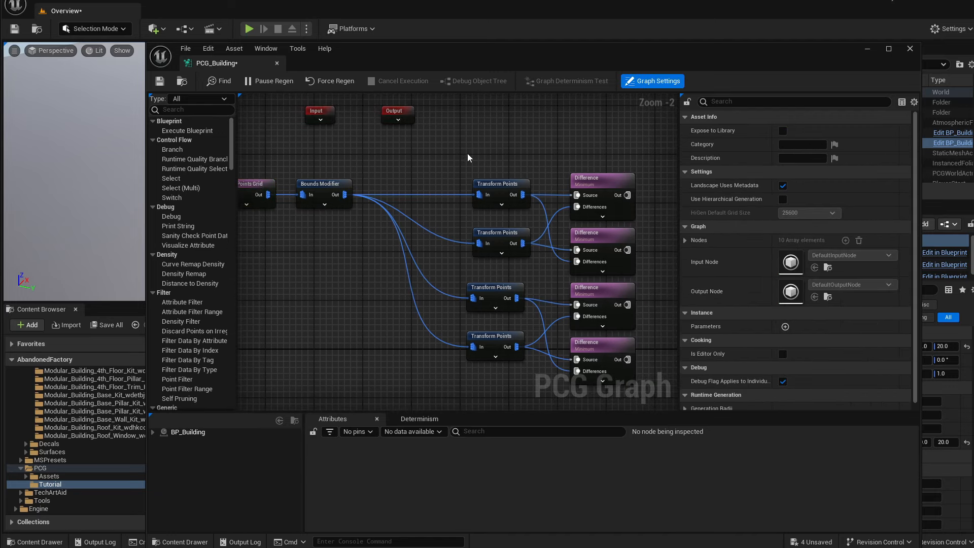
drag(466, 154, 524, 250)
drag(609, 155, 628, 412)
drag(492, 154, 481, 356)
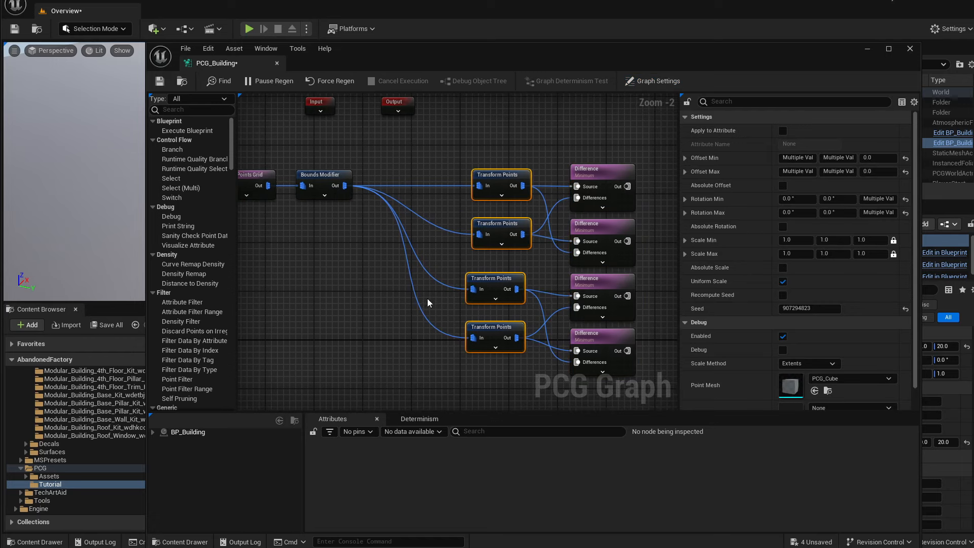
Align the lower pair of Transform Points nodes vertically with the upper pair.
drag(427, 303, 483, 328)
drag(487, 293, 490, 294)
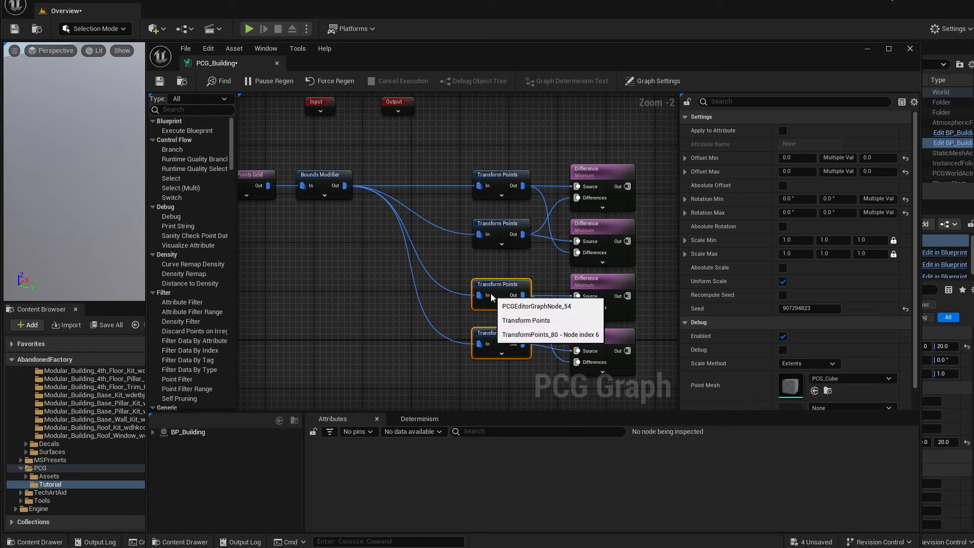
click(466, 146)
right_drag(512, 141, 564, 175)
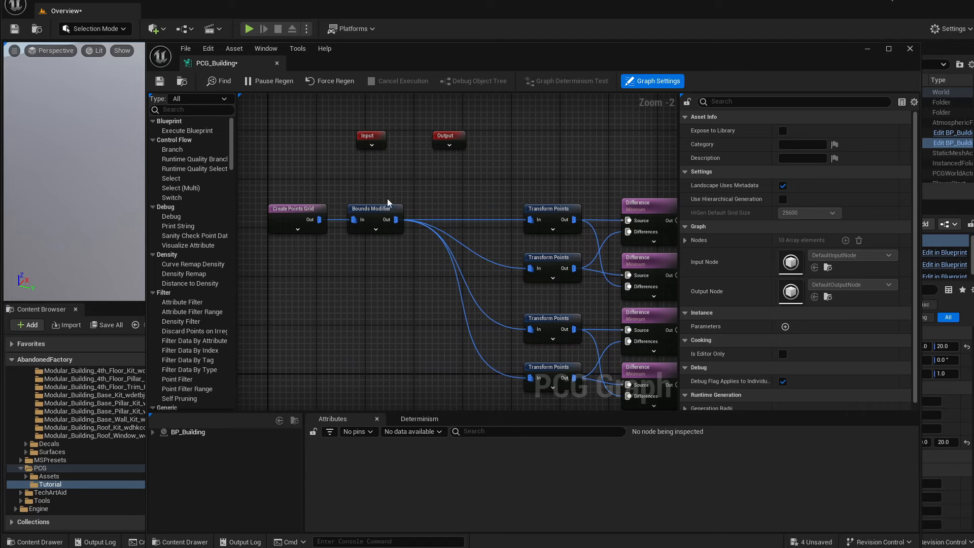
right_drag(423, 211, 396, 201)
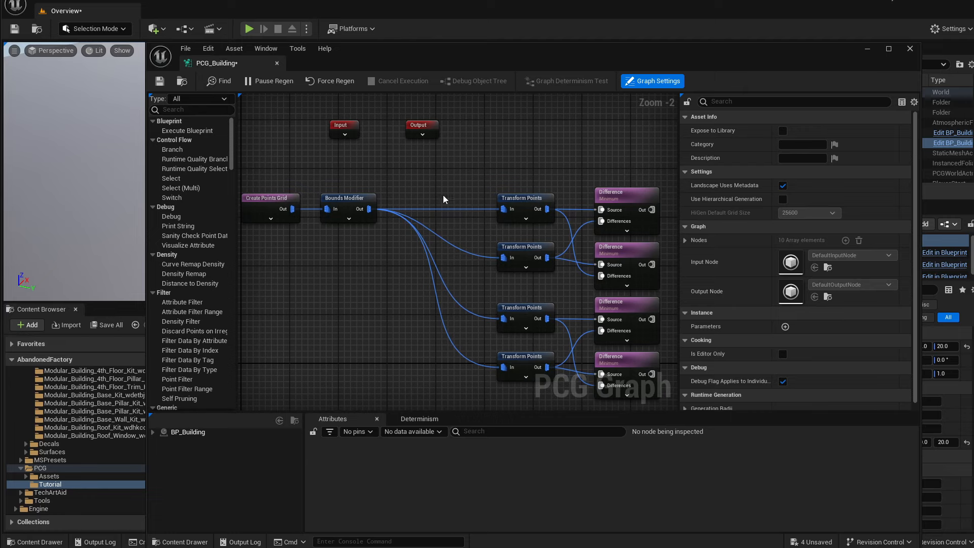
drag(286, 177, 609, 333)
click(377, 242)
Collapse the Create Points Grid, Bounds Modifier, Transform Points and Difference nodes into a subgraph.
right_drag(330, 213, 397, 278)
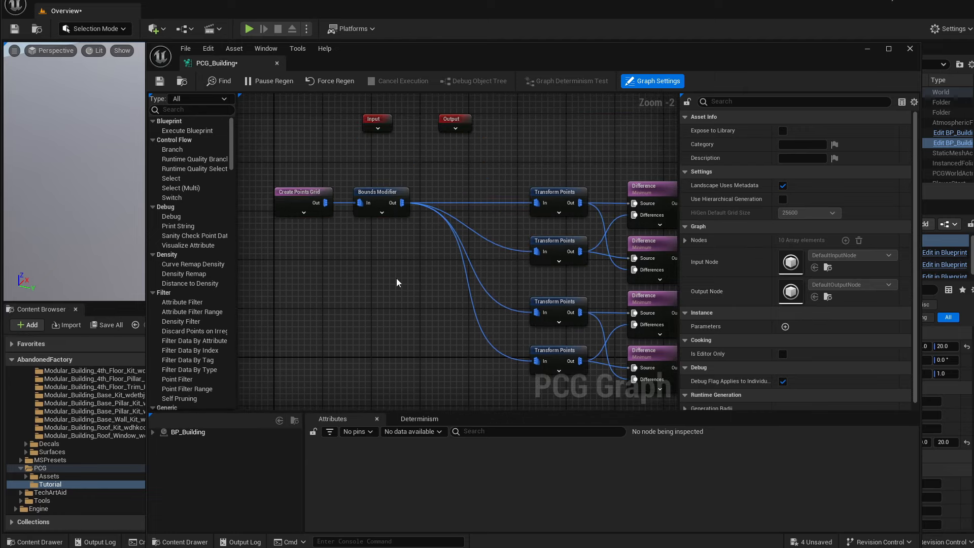
scroll(366, 253, down, 2)
drag(329, 201, 588, 350)
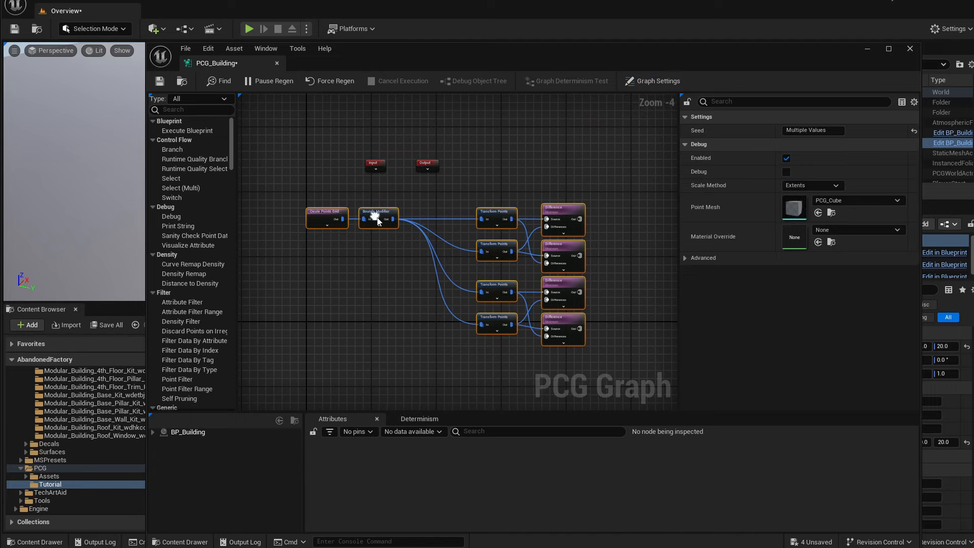
right_click(375, 217)
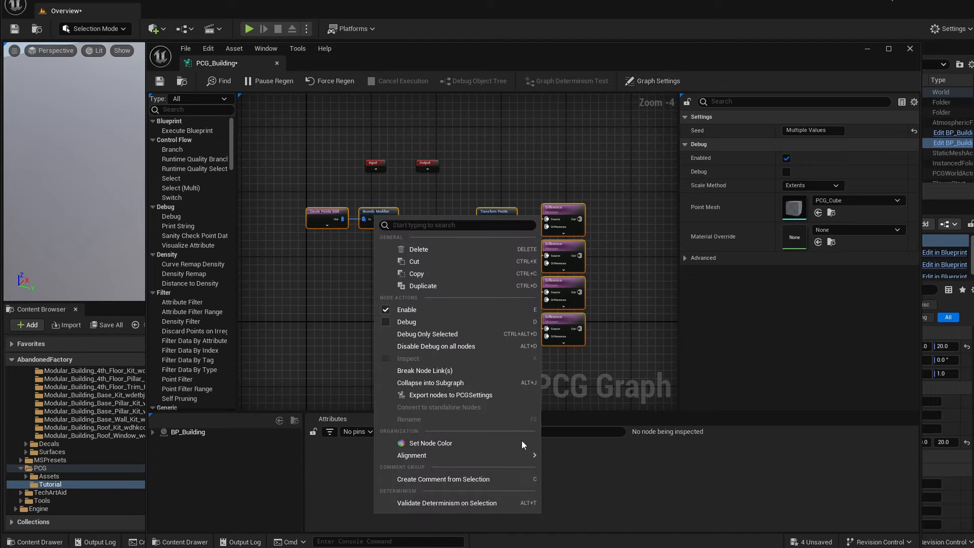
click(429, 385)
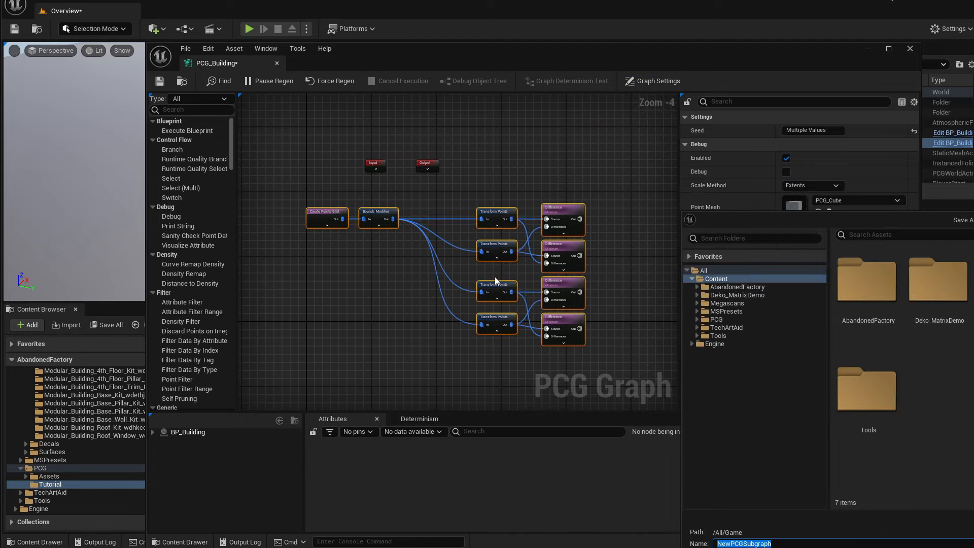
Save the new subgraph as PCG_SG_SingleFloor in the PCG/Tutorial content folder.
click(716, 319)
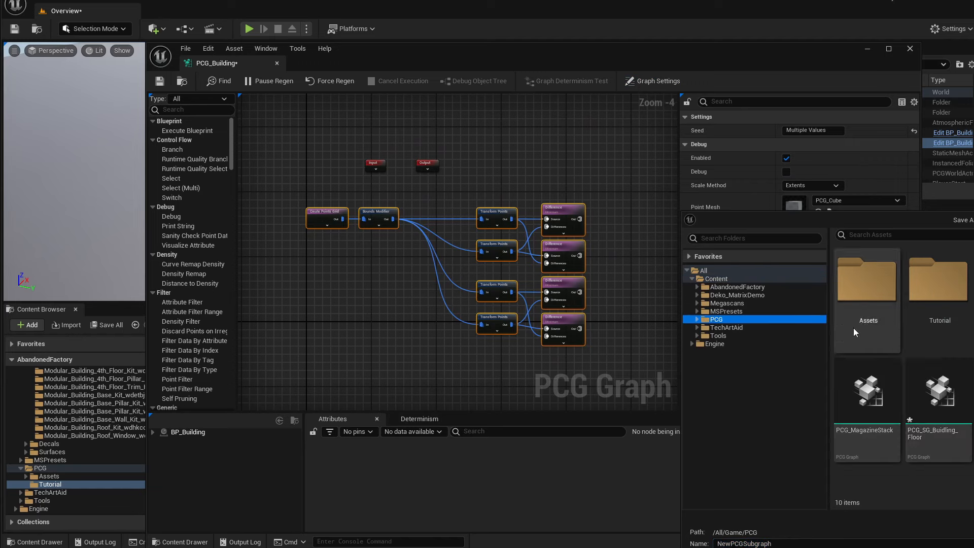
double_click(956, 283)
drag(973, 223, 599, 151)
click(393, 471)
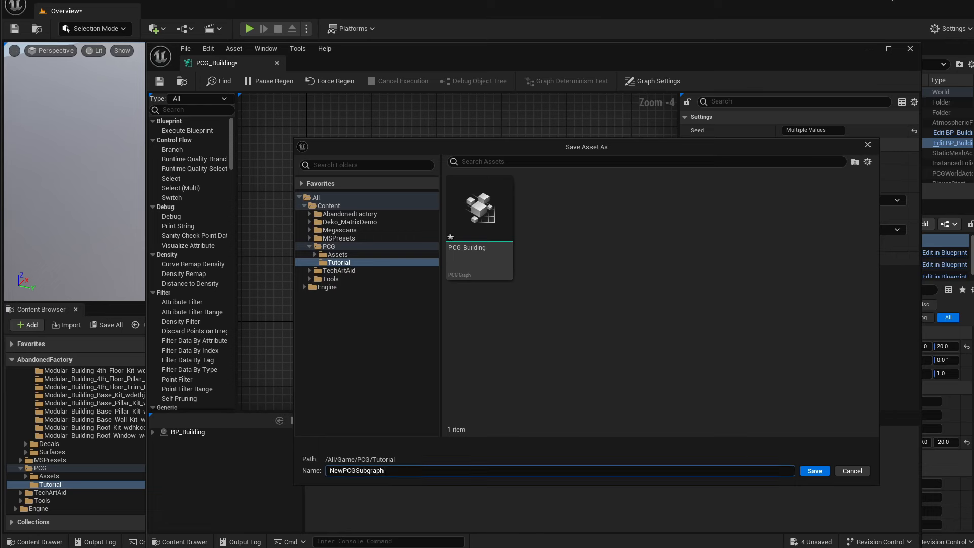
key(ctrl+a)
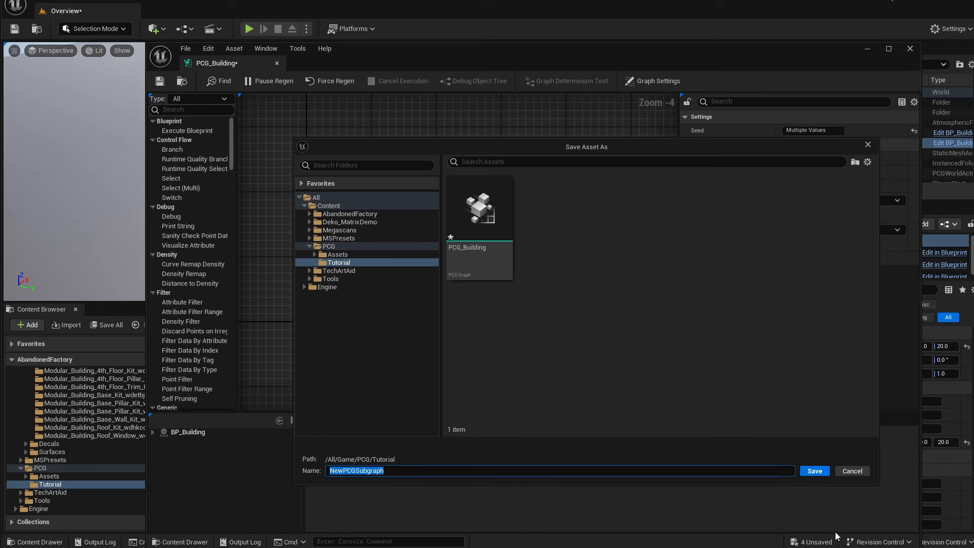
text(PCG_SG_Floor)
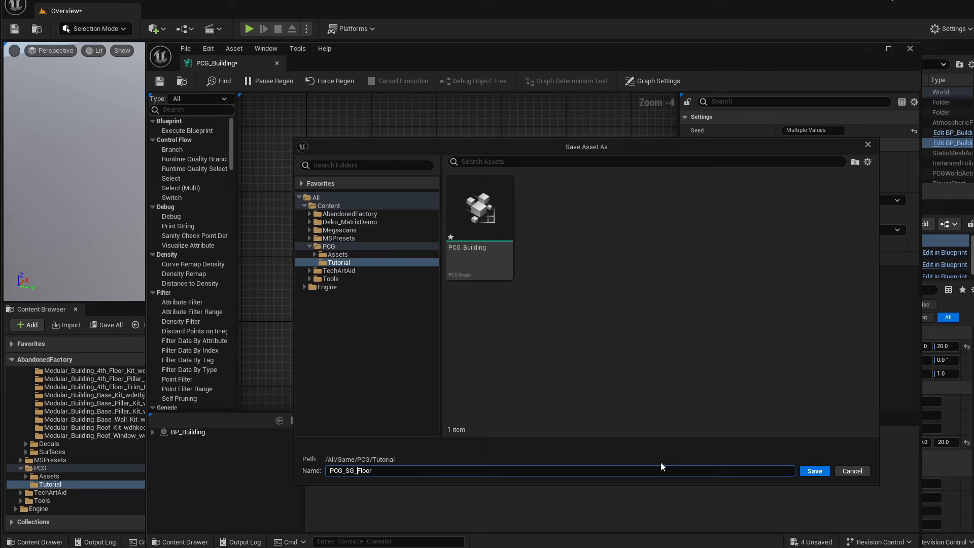
text(Single)
click(812, 470)
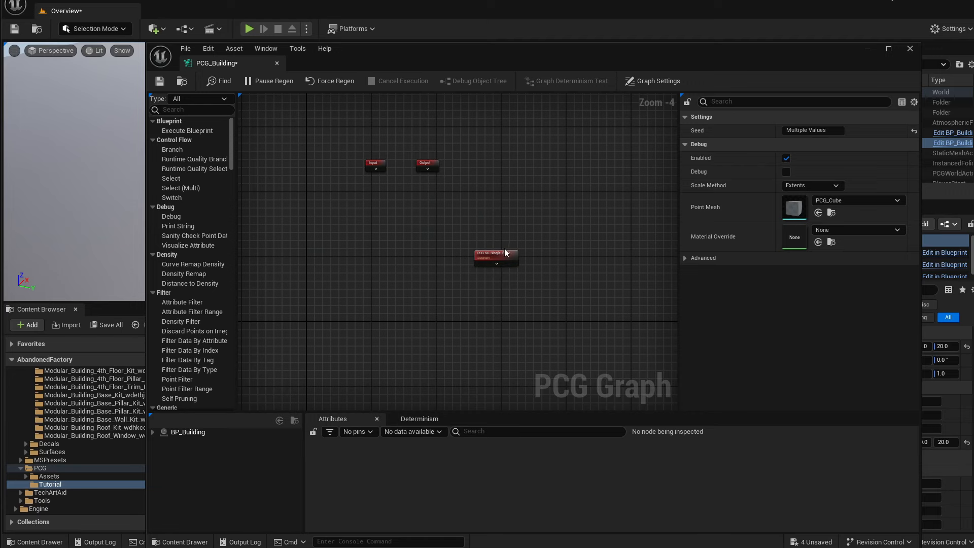
Move the PCG SG Single Floor subgraph node to just below the Input and Output nodes.
drag(475, 216, 407, 211)
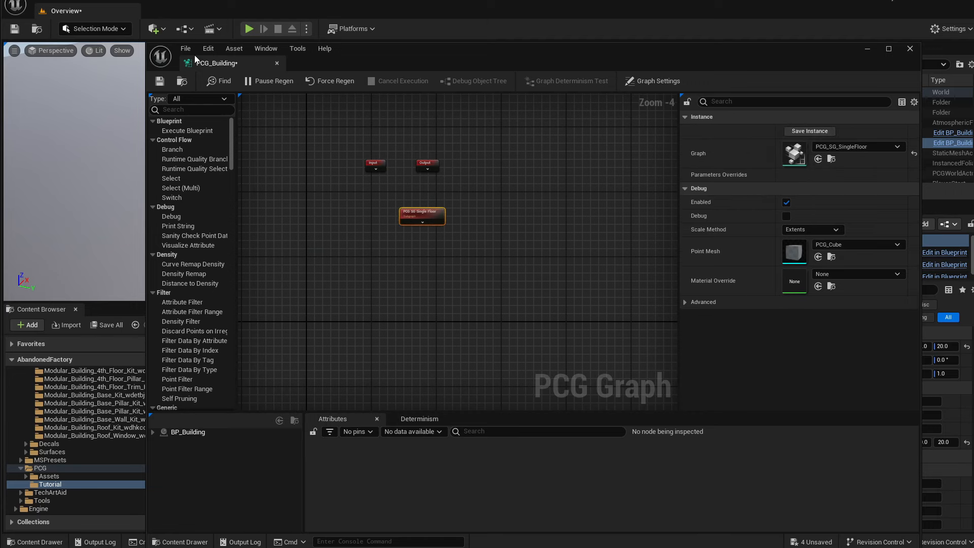
scroll(269, 107, up, 4)
right_drag(566, 312, 507, 264)
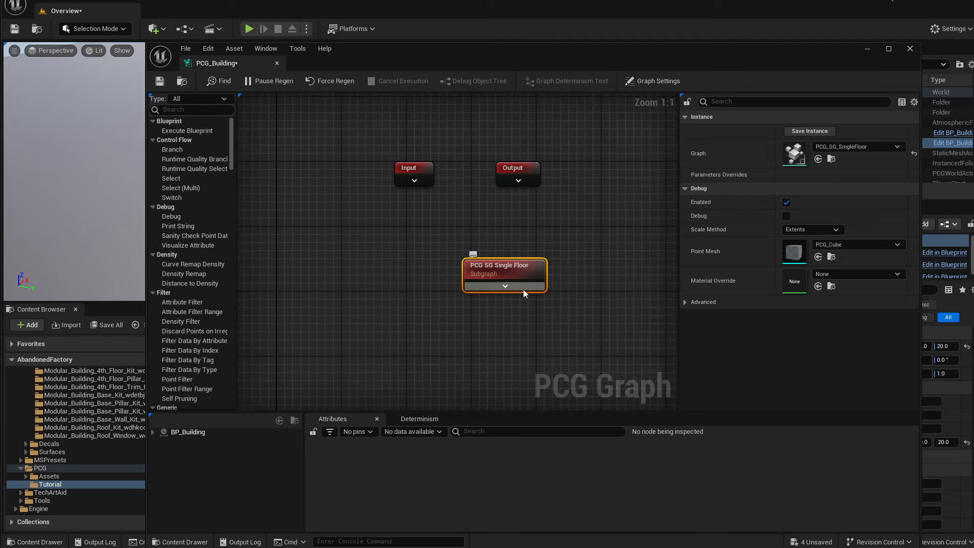
drag(506, 265, 506, 247)
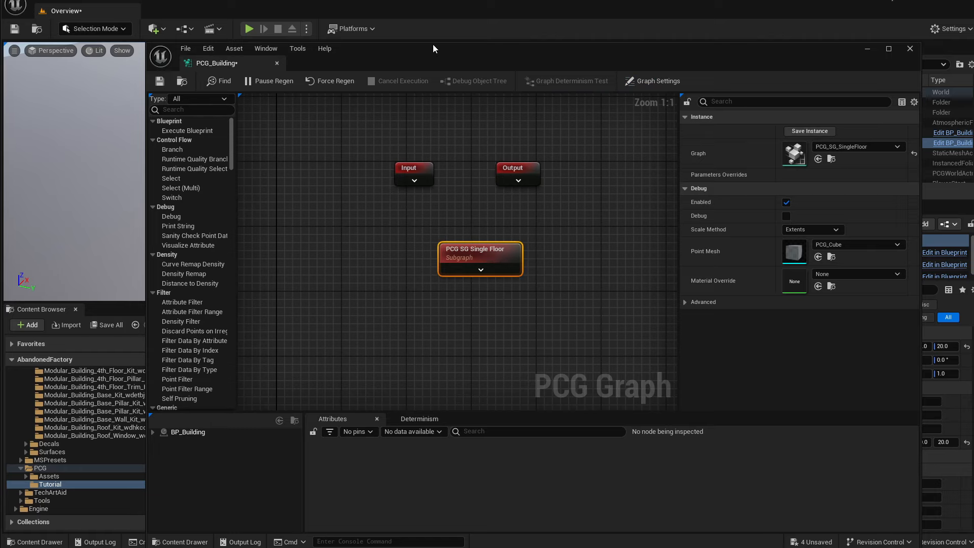
Open the PCG_SG_SingleFloor graph for editing and reposition the graph editor window over the level editor.
drag(407, 56, 683, 105)
double_click(457, 406)
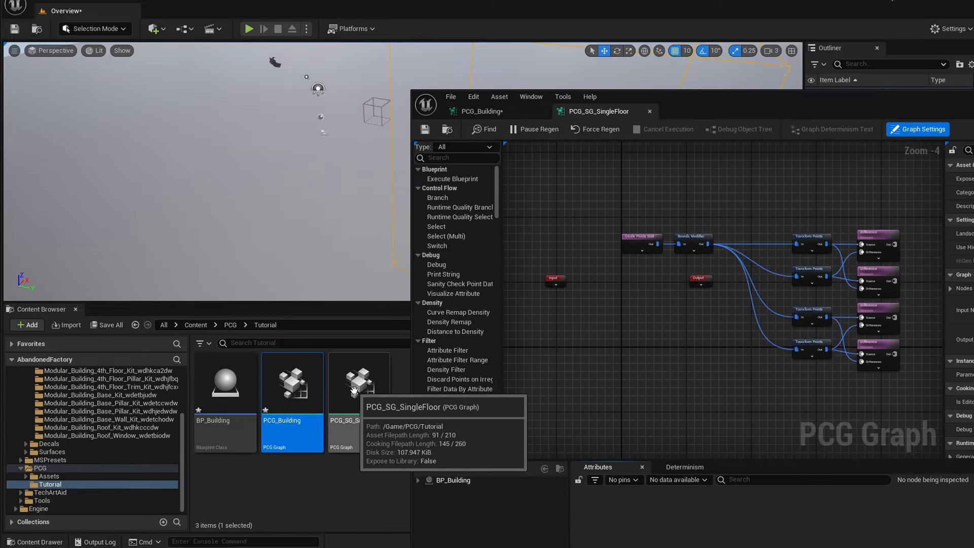
click(354, 394)
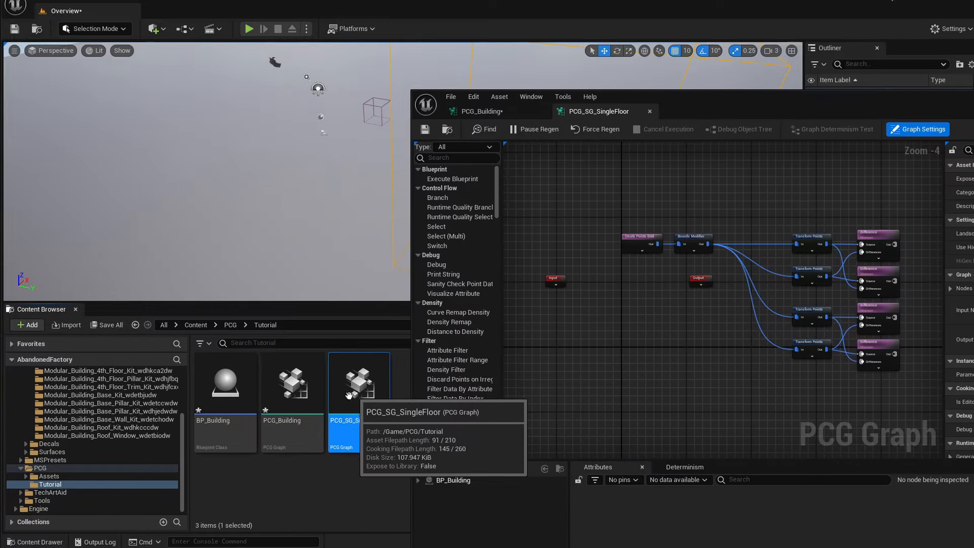
drag(692, 114, 417, 95)
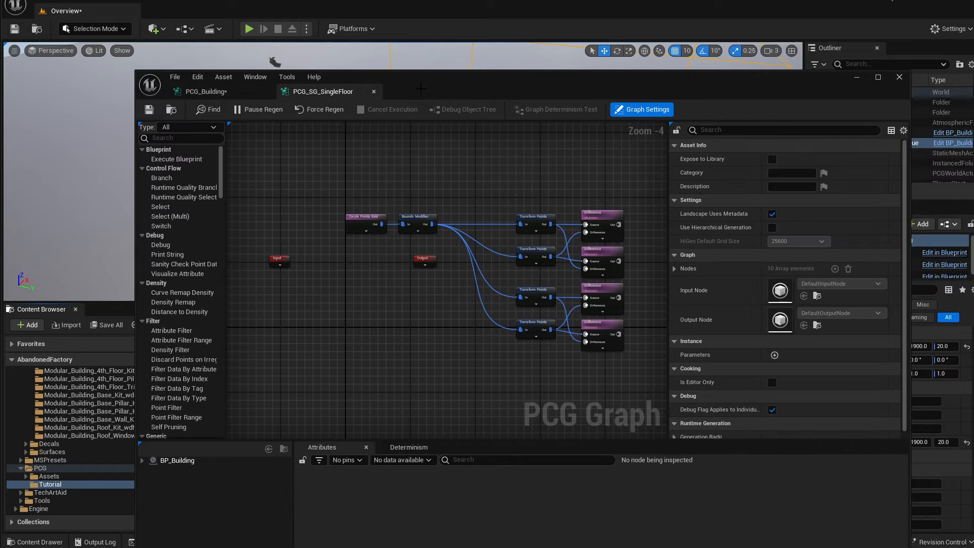
scroll(422, 261, up, 3)
scroll(355, 244, down, 5)
scroll(316, 266, up, 3)
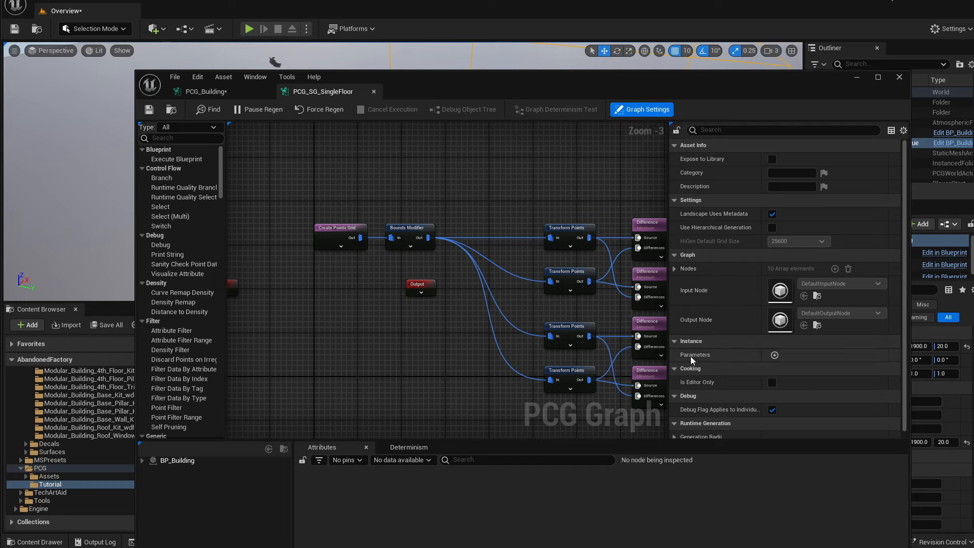
Add seven new float parameters to the PCG_SG_SingleFloor graph settings.
click(775, 355)
click(775, 355)
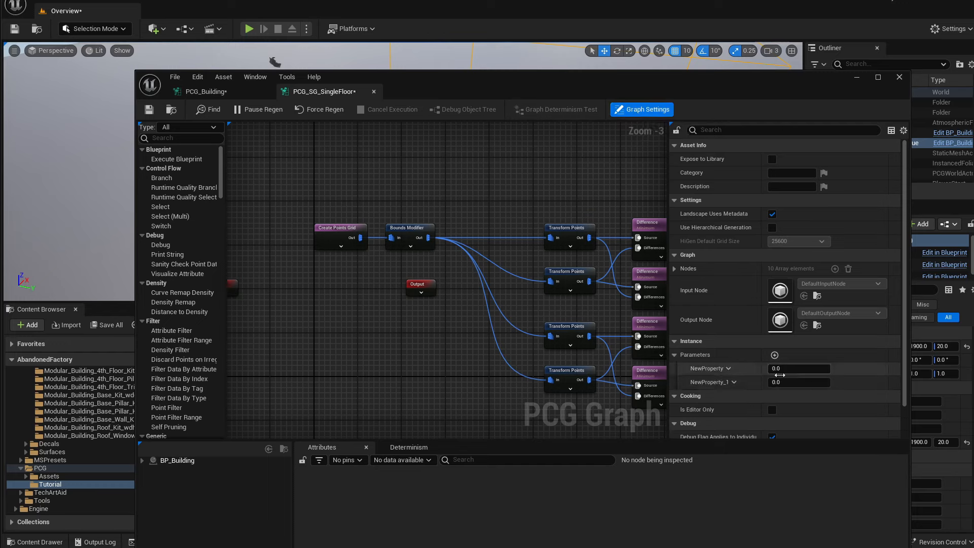
click(775, 356)
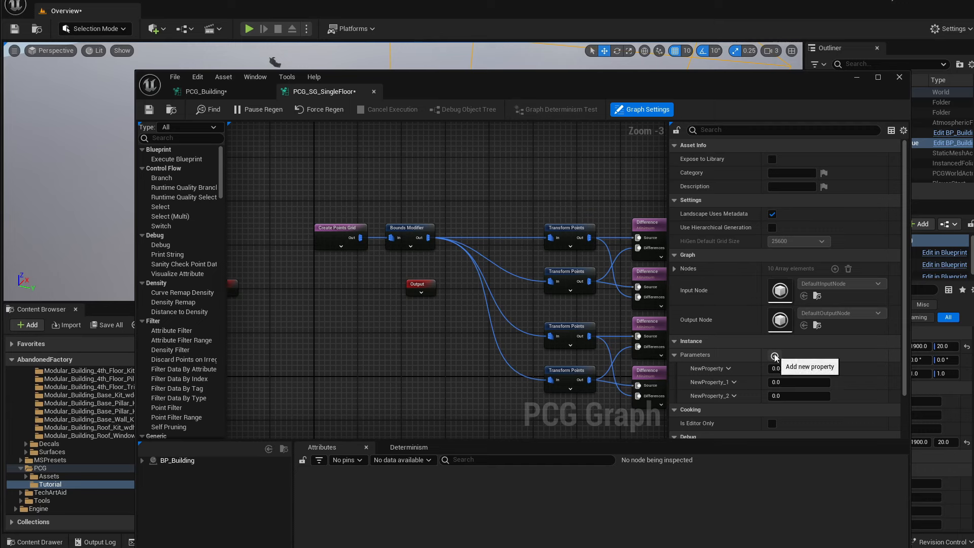
click(775, 356)
click(775, 355)
click(774, 356)
scroll(784, 357, down, 1)
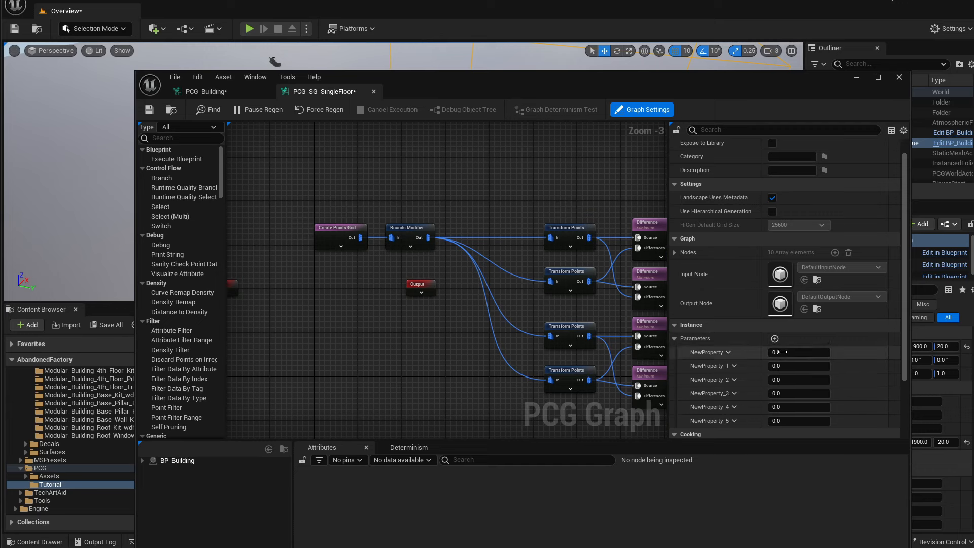
click(775, 339)
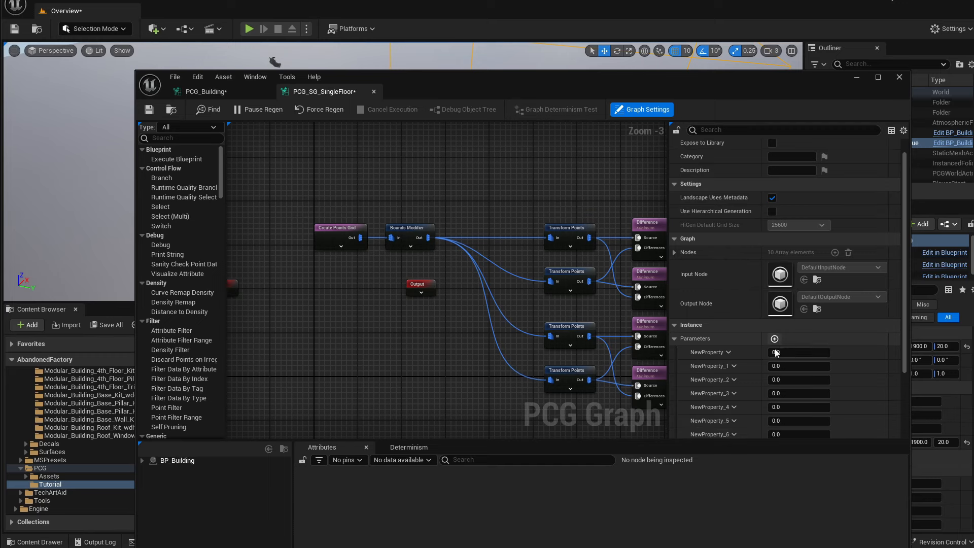
Rename the first graph parameter to Lenght and the second to Width.
scroll(760, 363, down, 2)
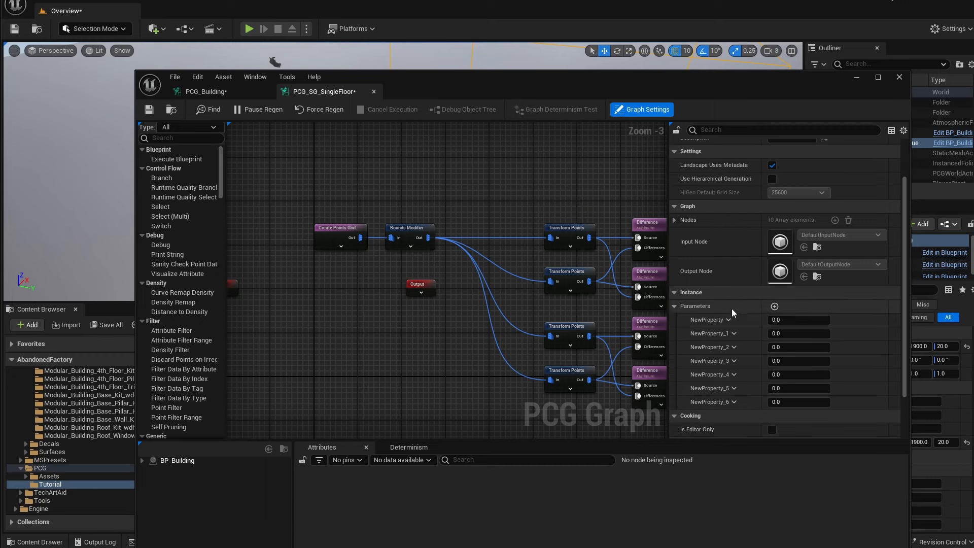
click(734, 333)
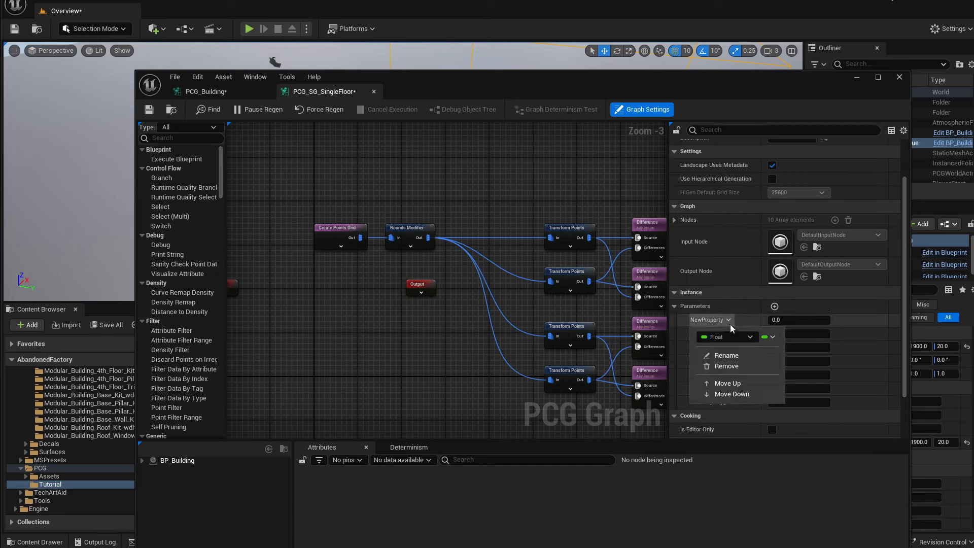
click(738, 356)
text(Lenght)
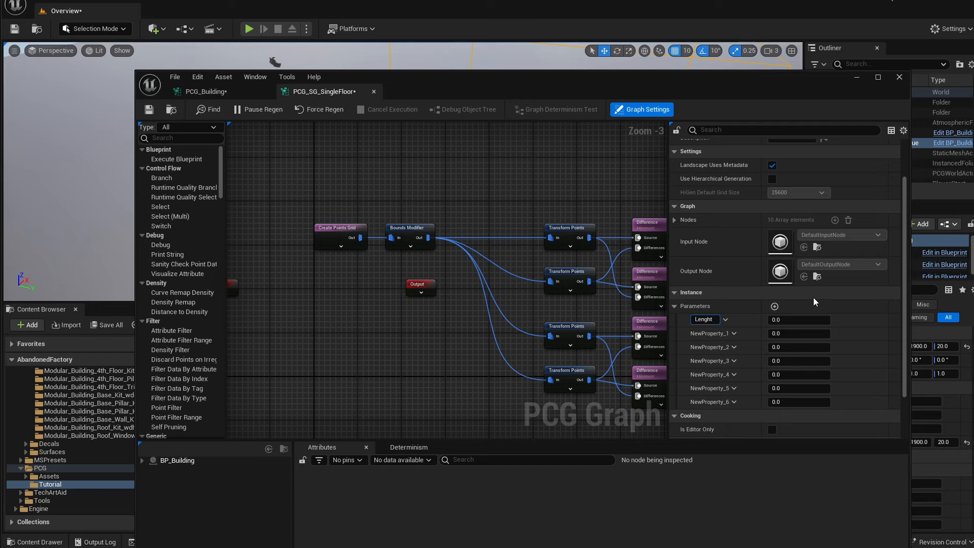
key(Return)
click(734, 334)
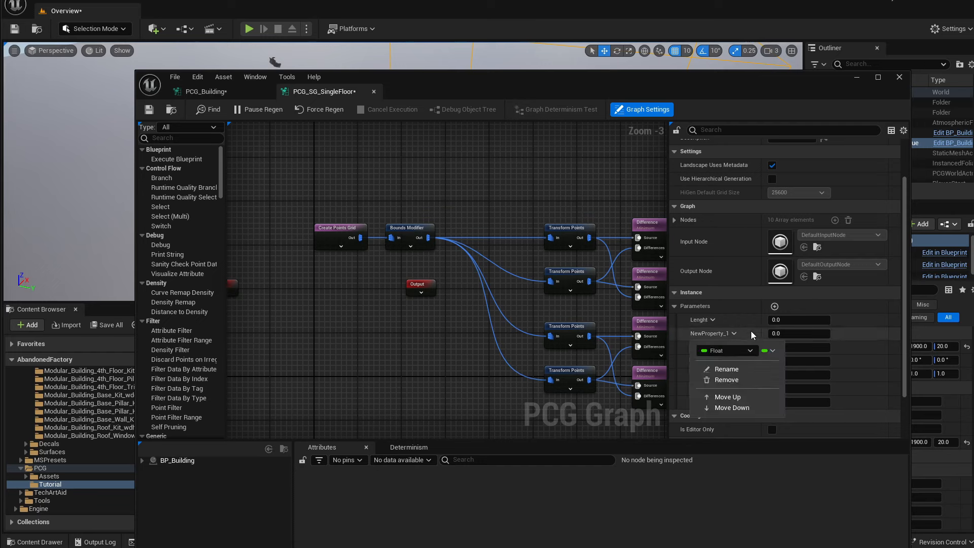
click(736, 369)
text(Widh)
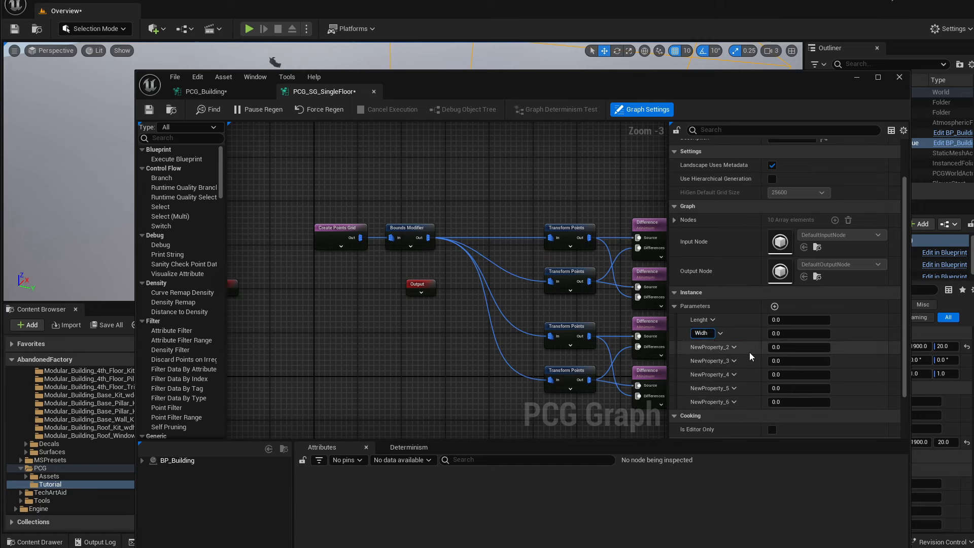
key(BackSpace)
text(th)
key(Return)
Rename the third graph parameter to Height and the fourth to Wall_lenght.
click(734, 348)
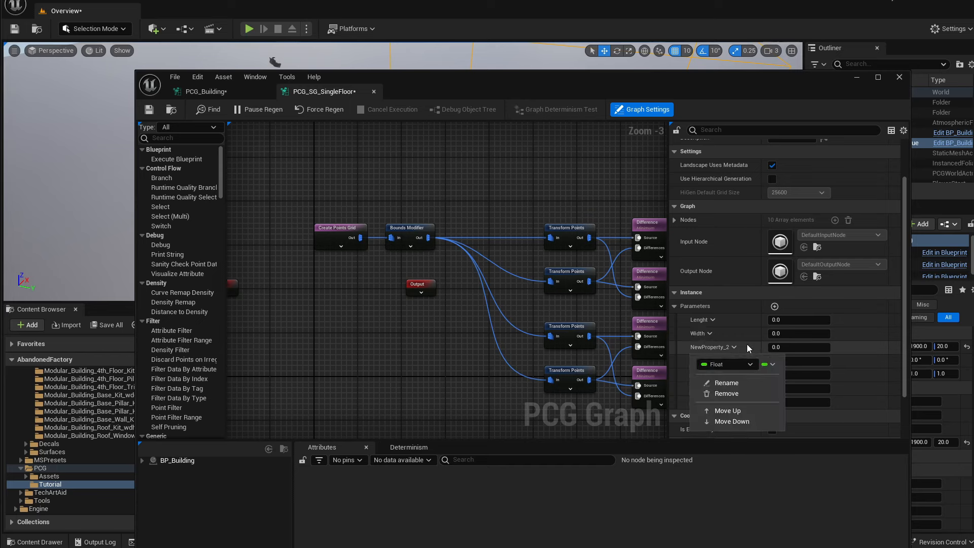
click(713, 379)
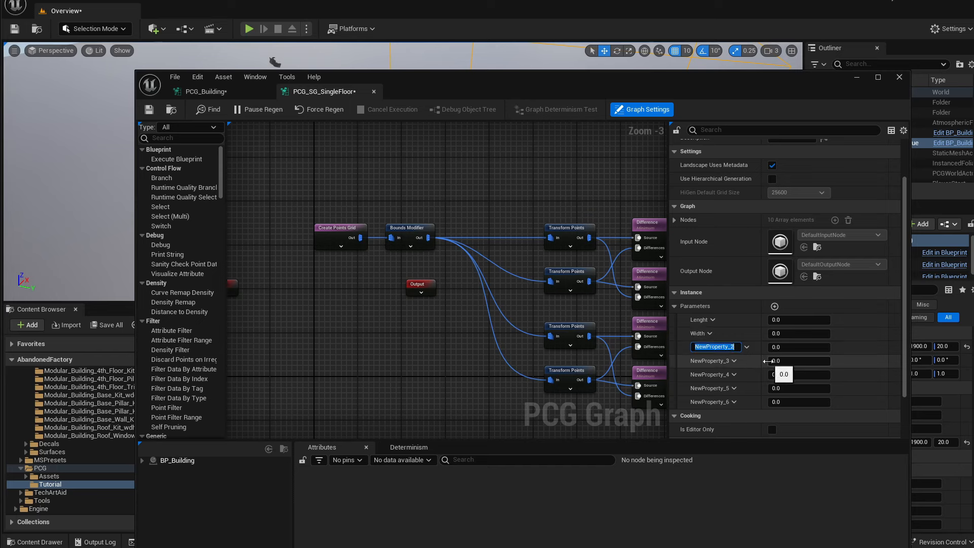
text(Height)
key(Return)
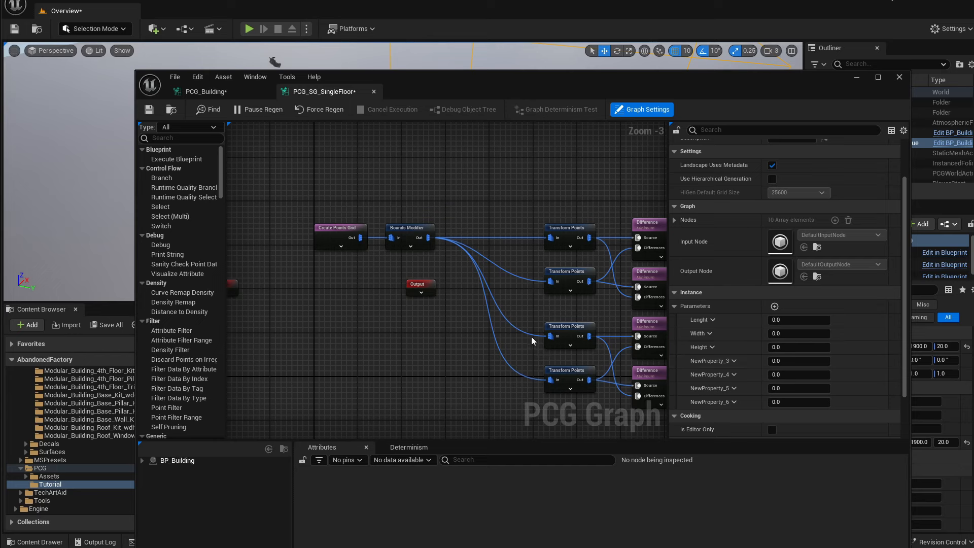
click(734, 361)
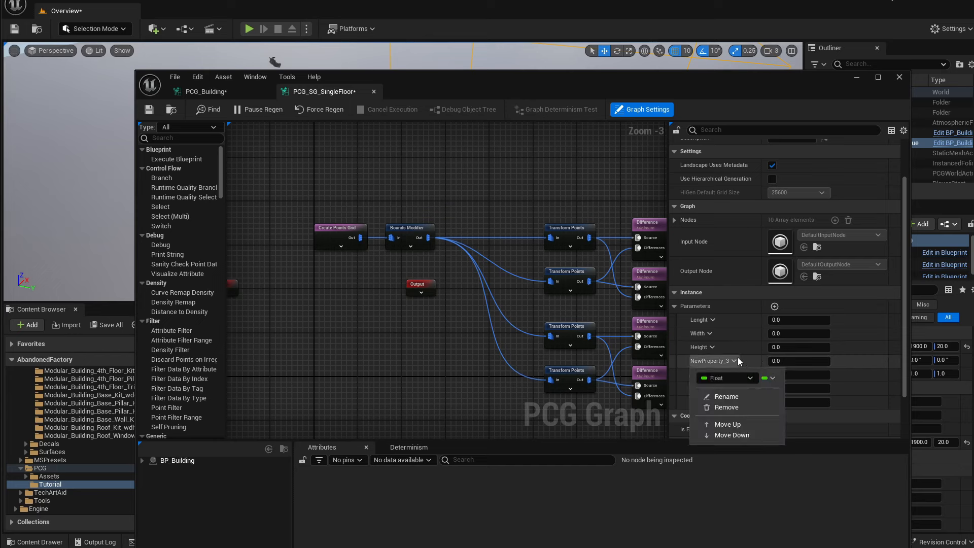
click(727, 397)
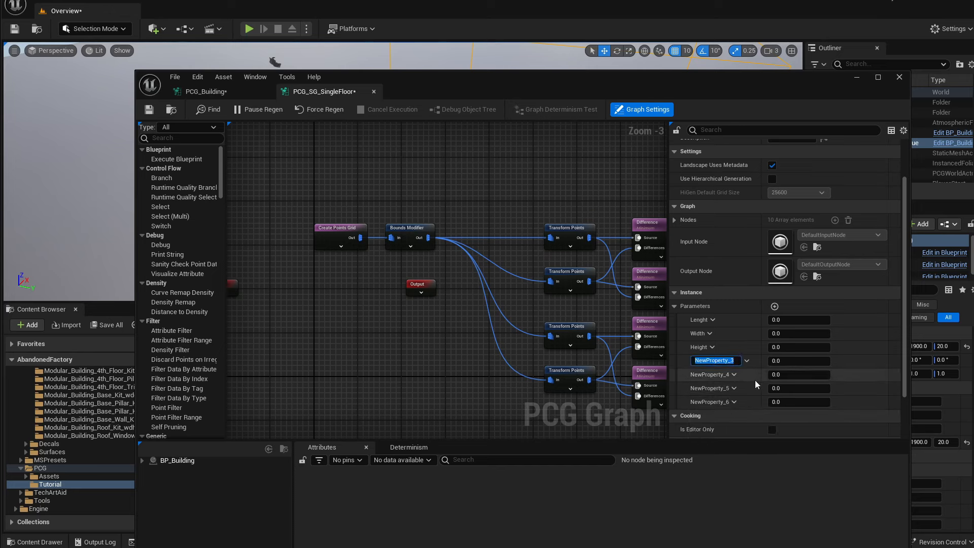
text(Wall_lenght)
key(Return)
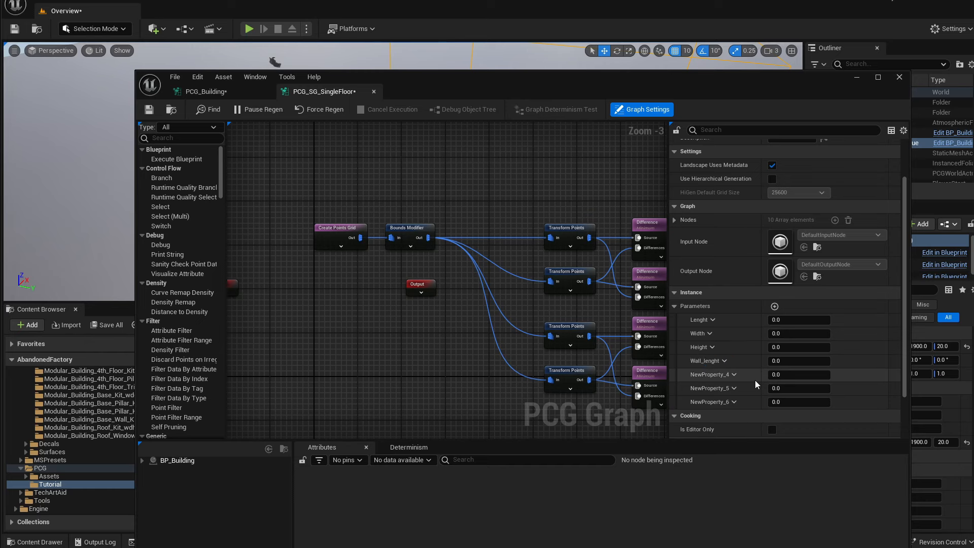
Rename the fifth graph parameter to Pillar_Lenght.
click(737, 374)
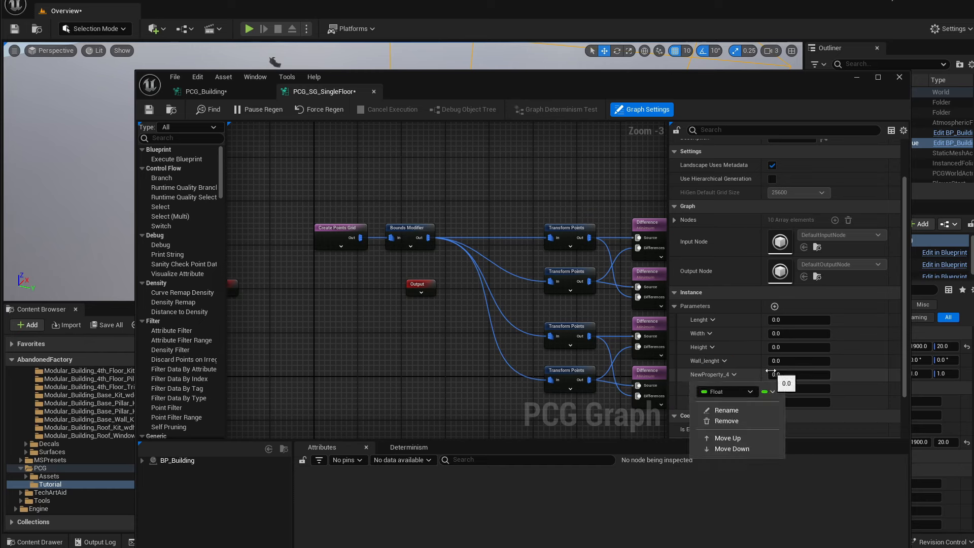
click(713, 409)
text(Pillar_L)
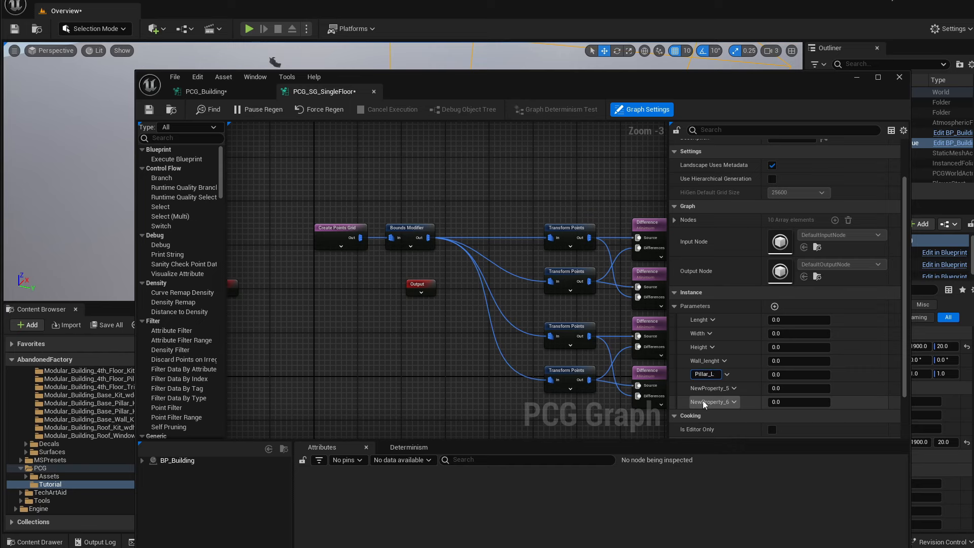
text(enght)
key(Return)
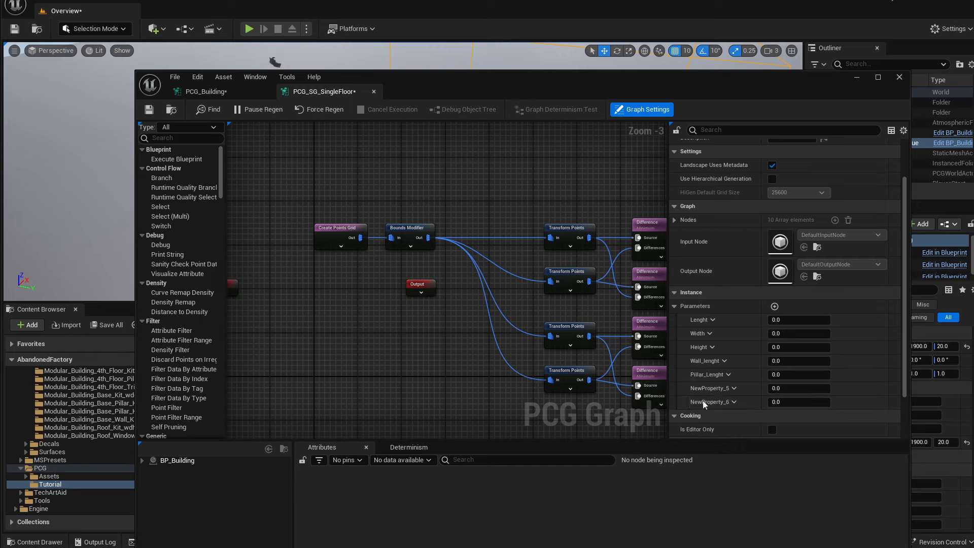
Open the name of the sixth graph parameter, NewProperty_5, for editing.
click(734, 402)
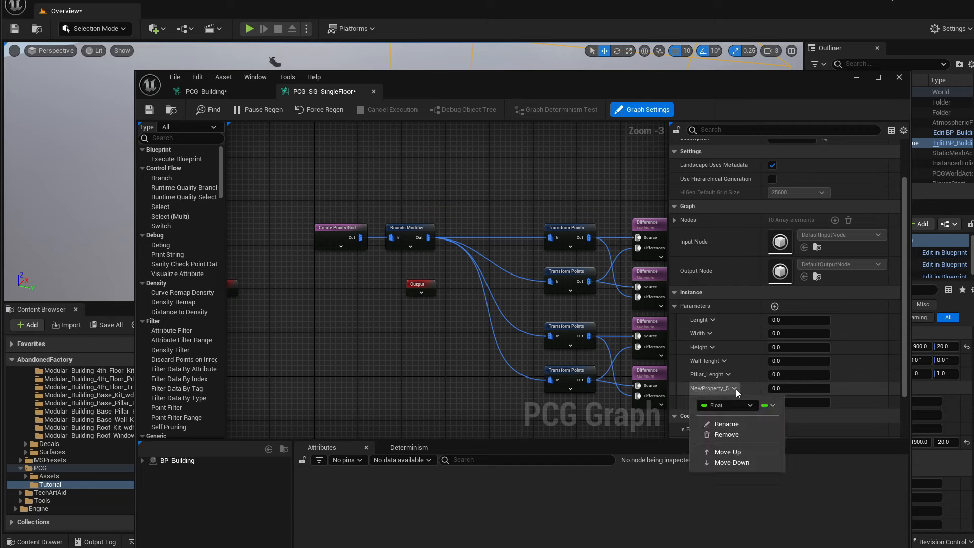
click(730, 406)
click(729, 406)
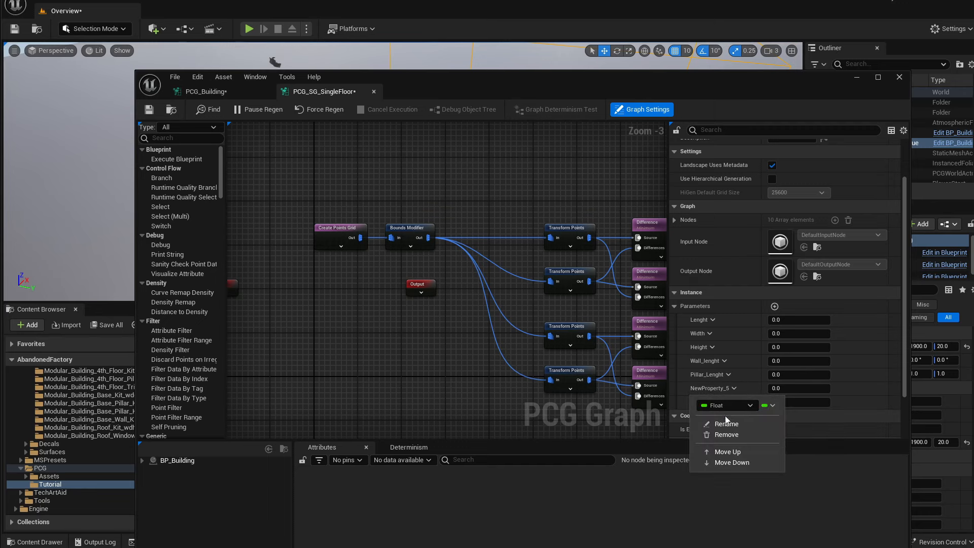
click(727, 424)
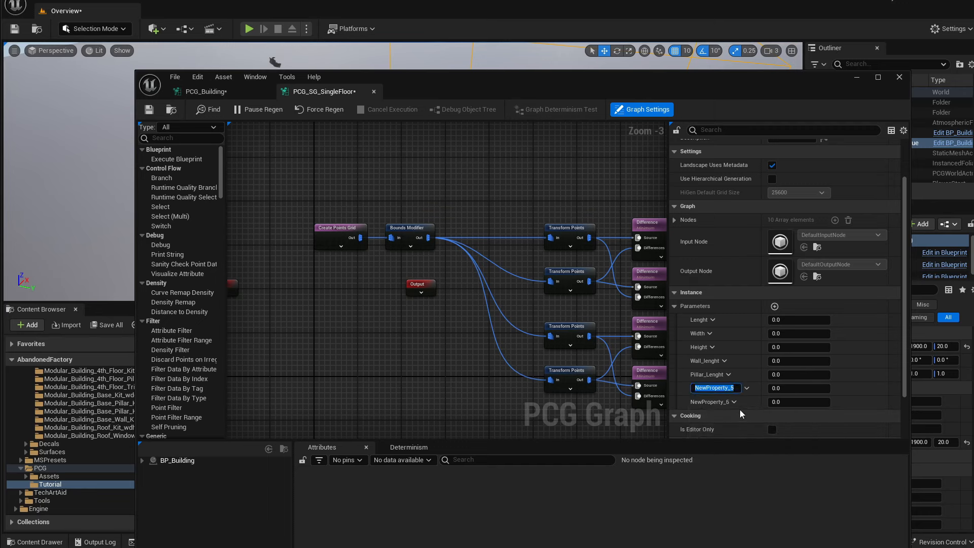
Name the new parameter below Pillar_Lenght as Ceiling_Height.
text(Co)
key(BackSpace)
key(BackSpace)
key(BackSpace)
text(Ceilin)
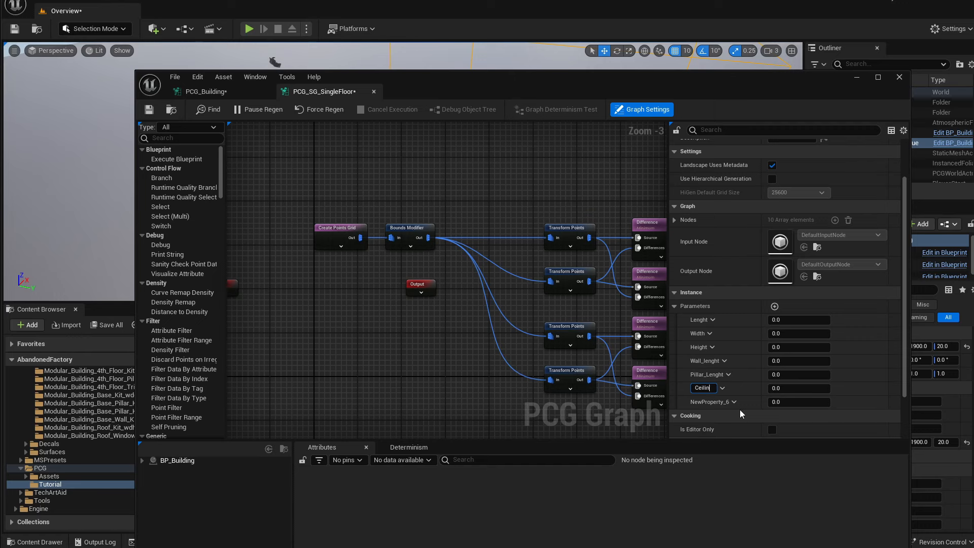
text(g_Height)
key(Return)
Rename the NewProperty_6 parameter as Cell_Size.
click(727, 404)
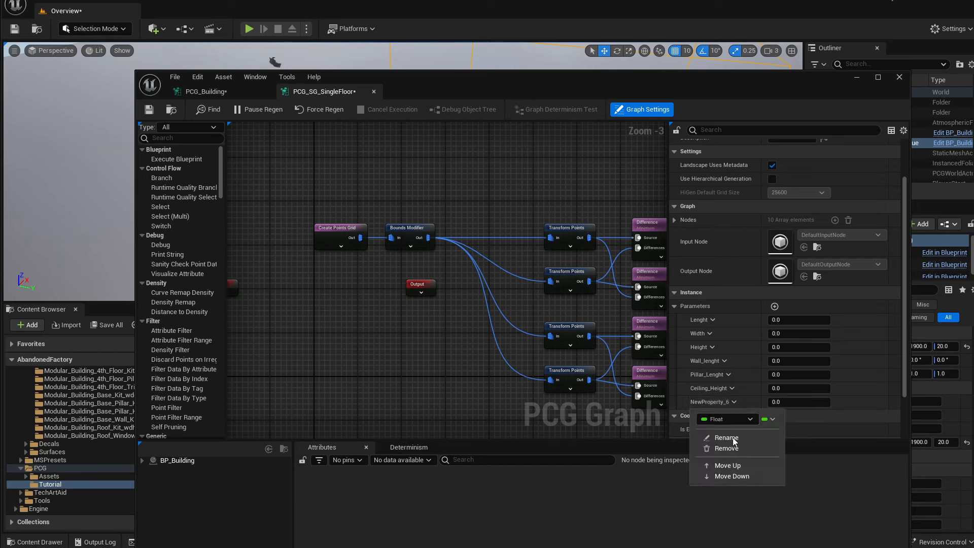
click(737, 444)
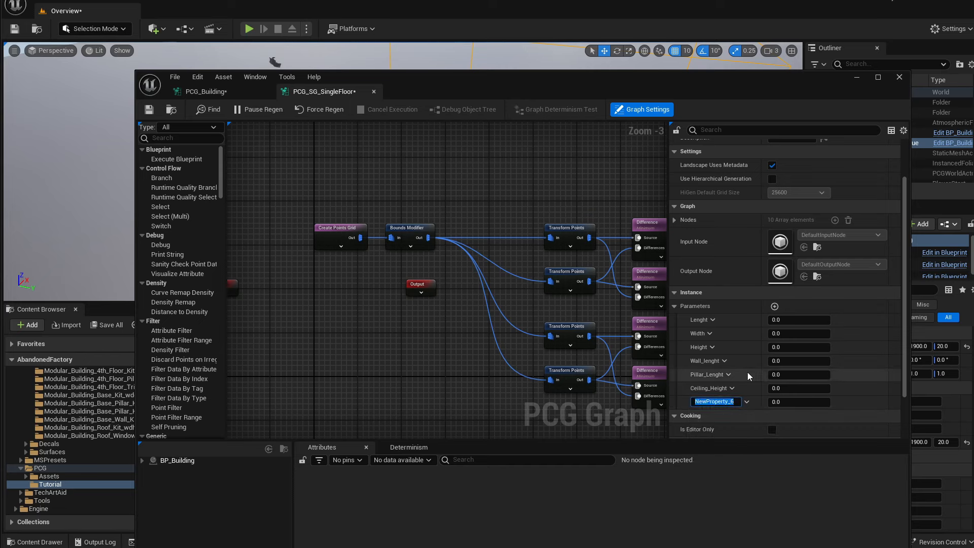
text(Cell_Size)
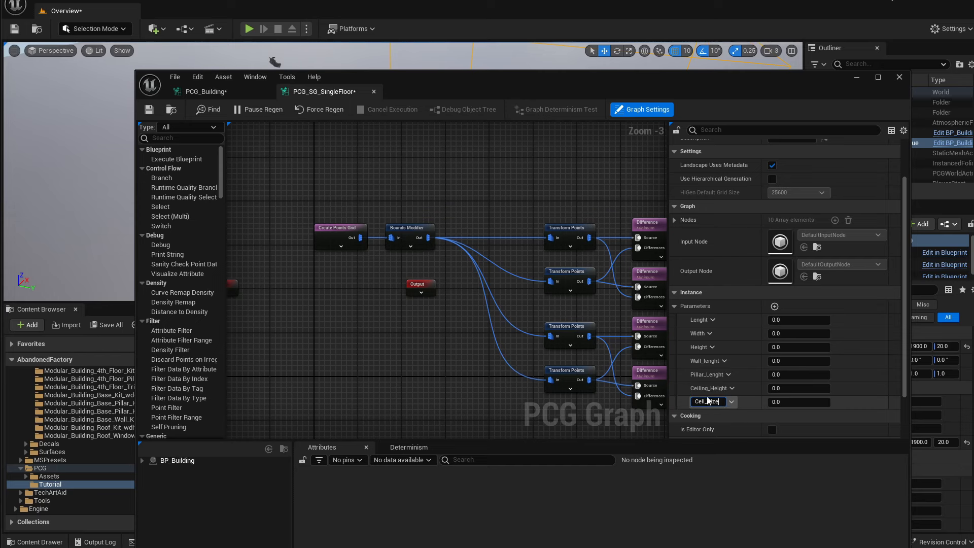
key(Return)
Remove the Cell_Size parameter from the graph.
click(719, 402)
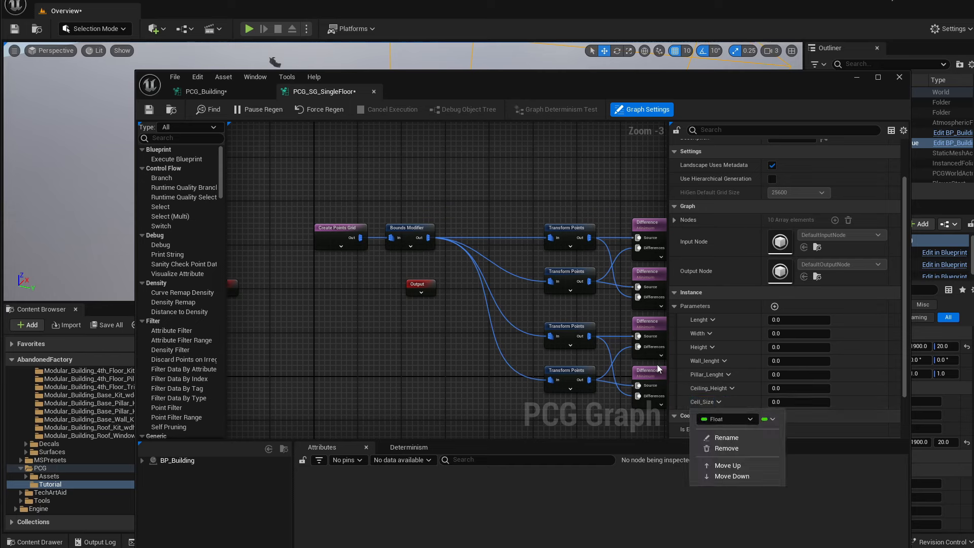
click(725, 452)
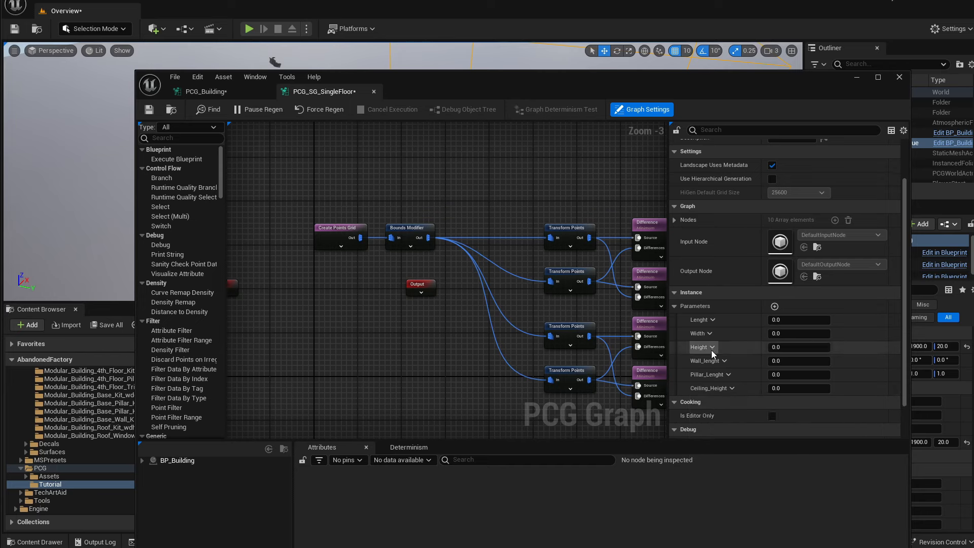
Change the type of the Lenght, Width and Height parameters to Integer.
click(714, 321)
click(748, 337)
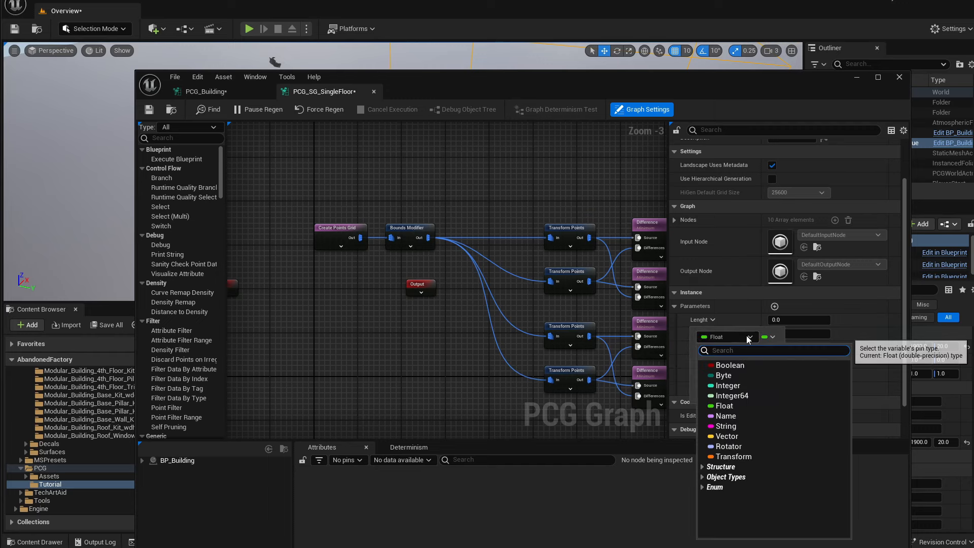
click(728, 386)
click(708, 334)
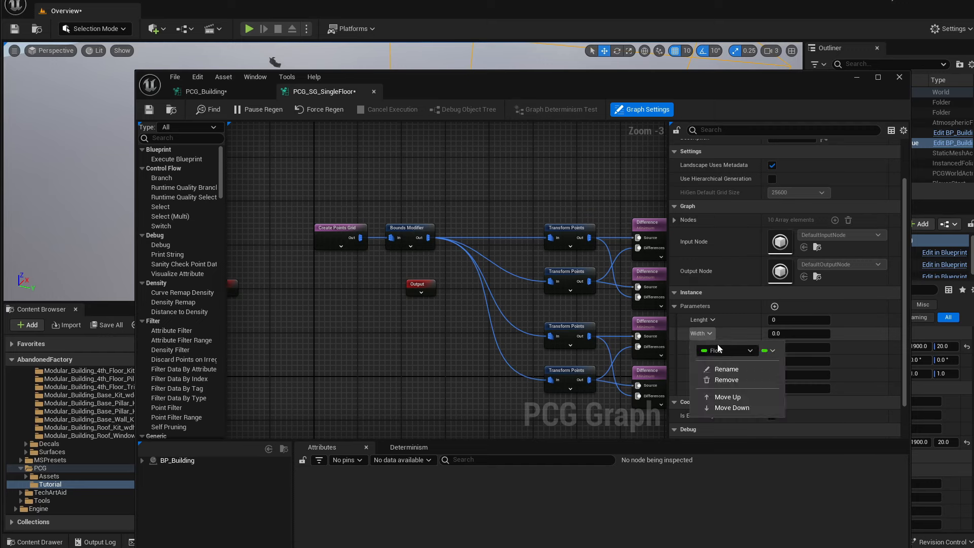
click(720, 350)
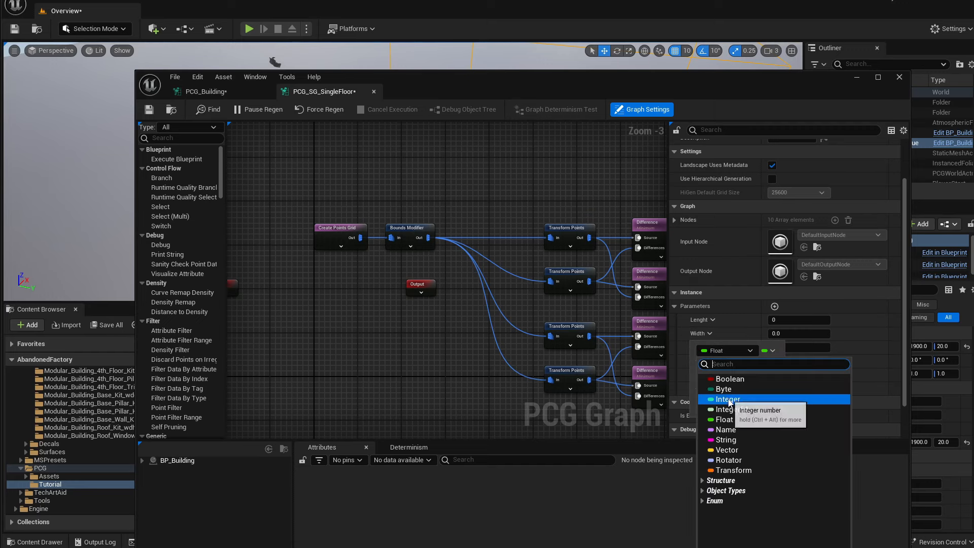
click(729, 400)
click(711, 347)
click(725, 364)
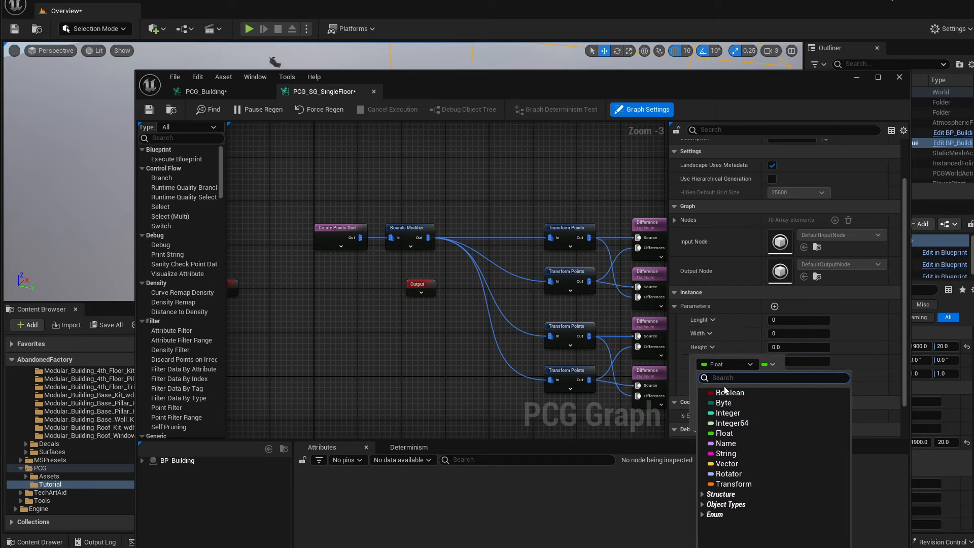
click(728, 412)
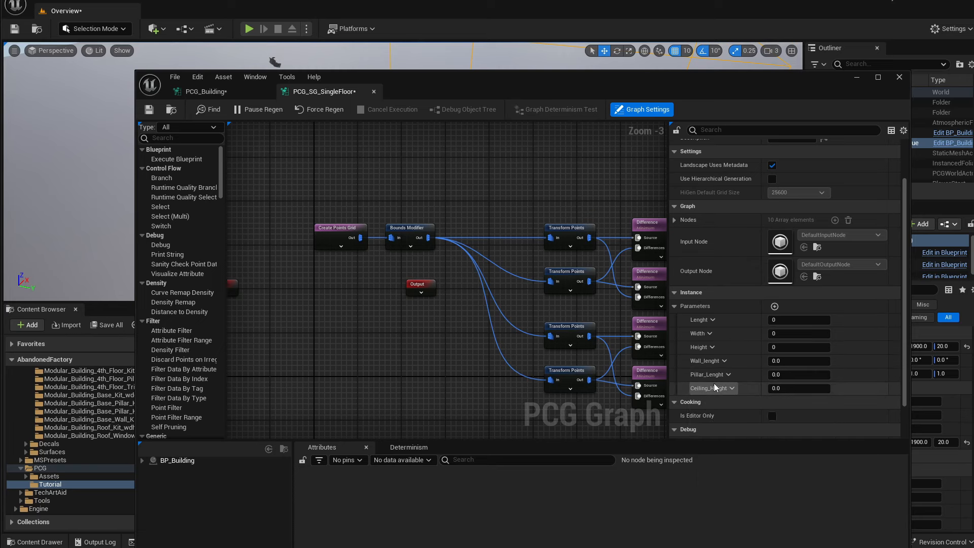
Save both the PCG_SG_SingleFloor and PCG_Building graphs, and return to PCG_SG_SingleFloor.
click(151, 110)
click(208, 92)
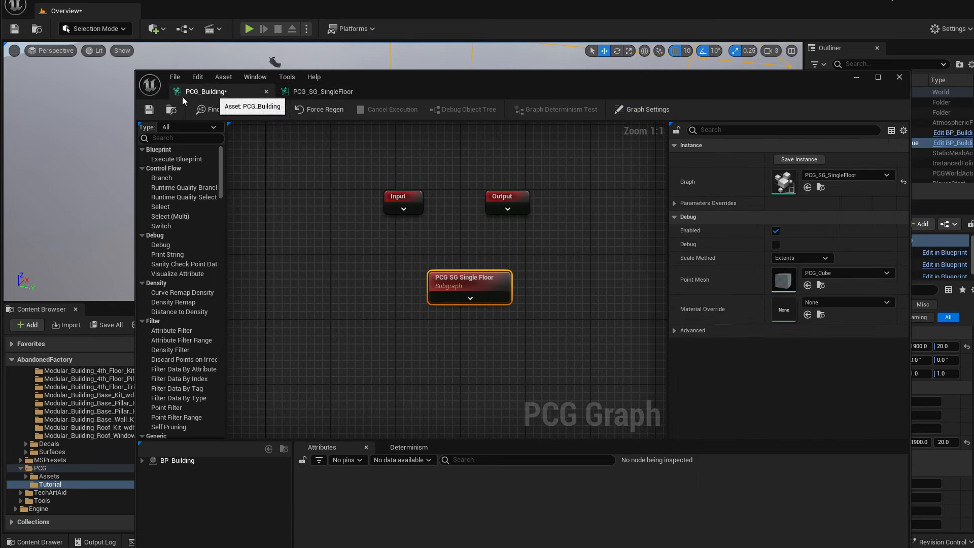
click(149, 111)
click(305, 92)
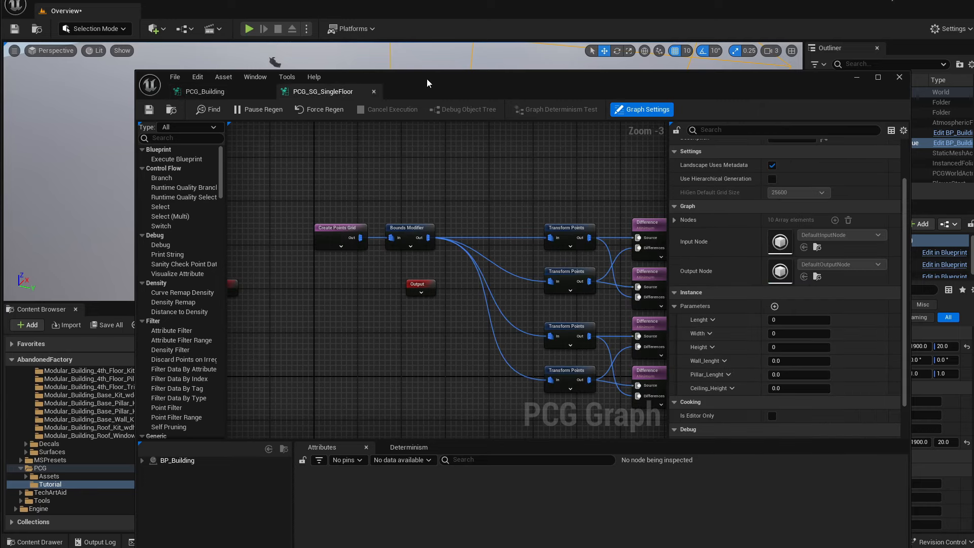
Set the default values of Lenght to 4, Width to 3 and Height to 5.
drag(428, 78, 415, 62)
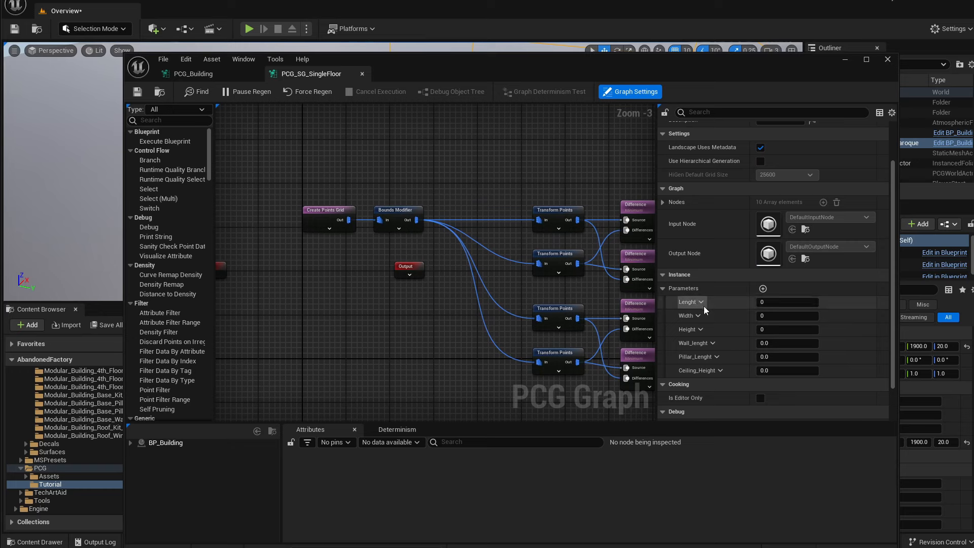
click(766, 302)
key(Tab)
text(3)
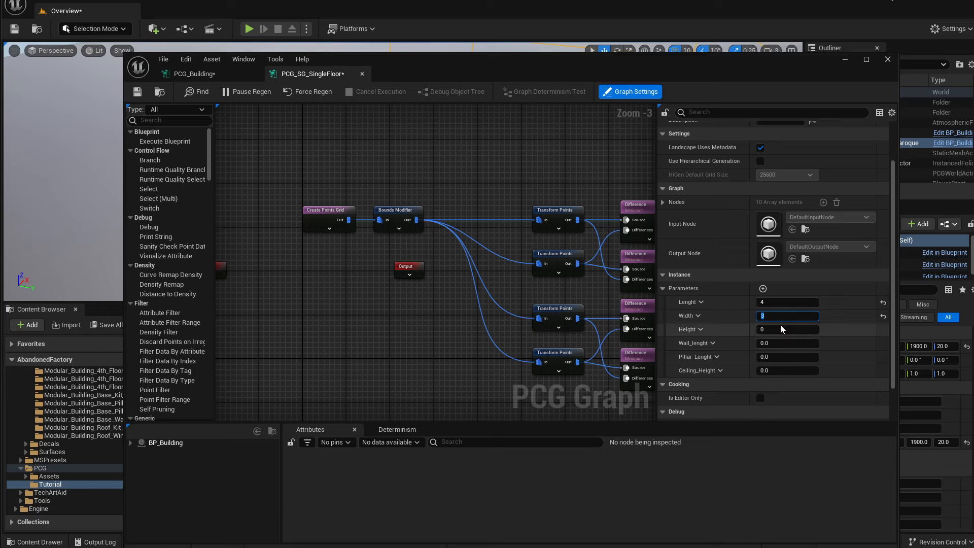
key(Tab)
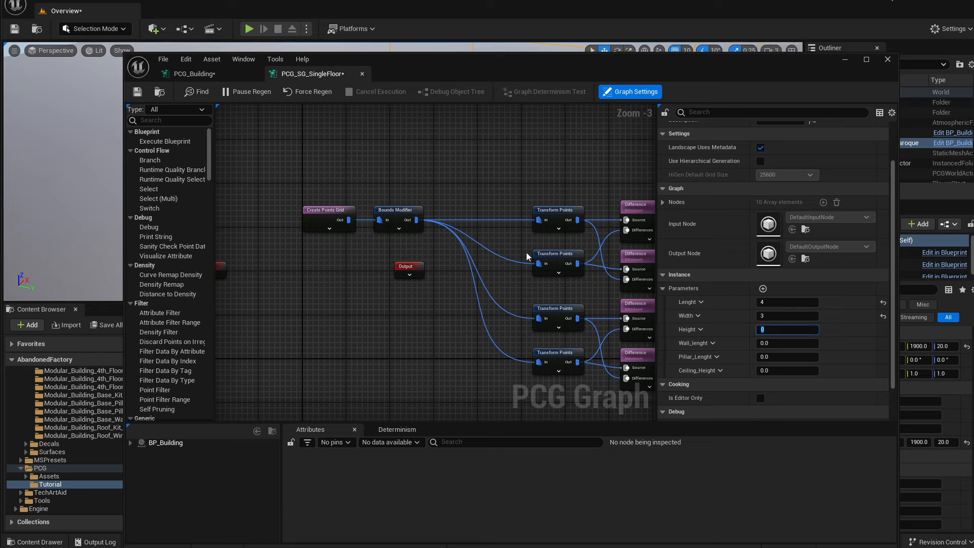
text(5)
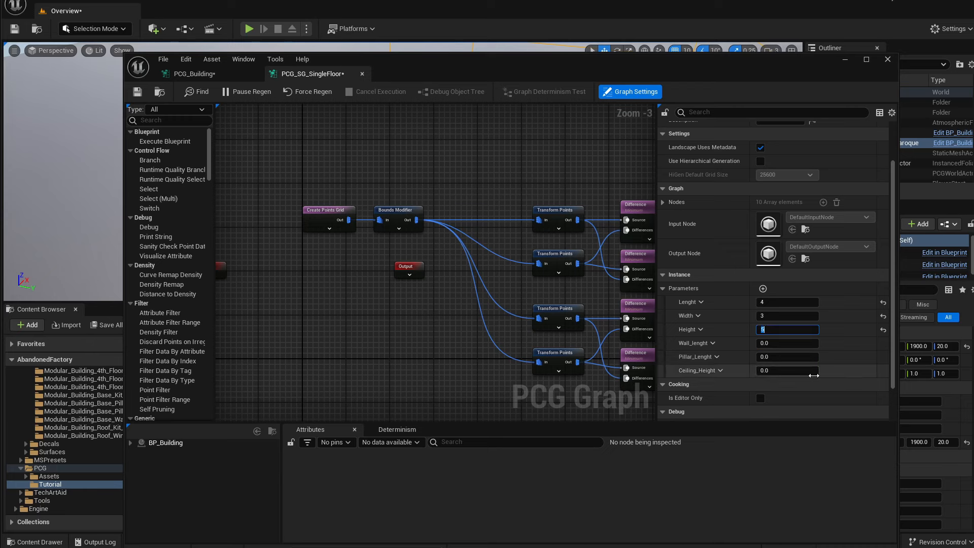
Set the defaults of Wall_lenght to 400, Pillar_Lenght to 75 and Ceiling_Height to 400.
key(Tab)
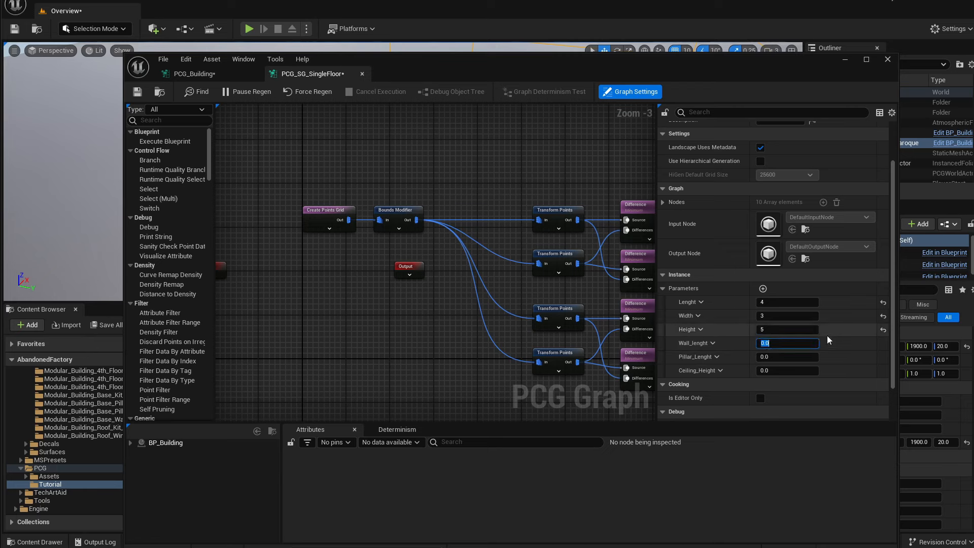
text(400)
key(Return)
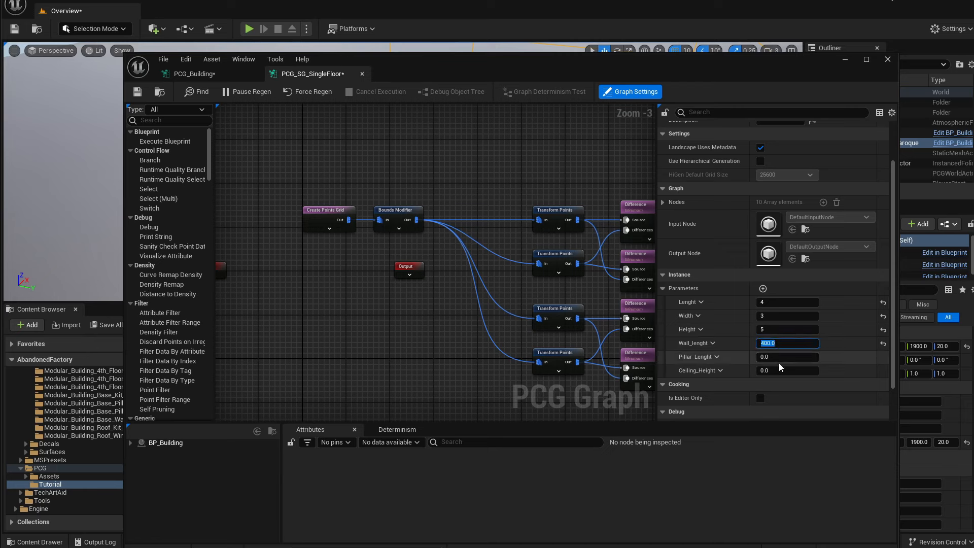
click(779, 357)
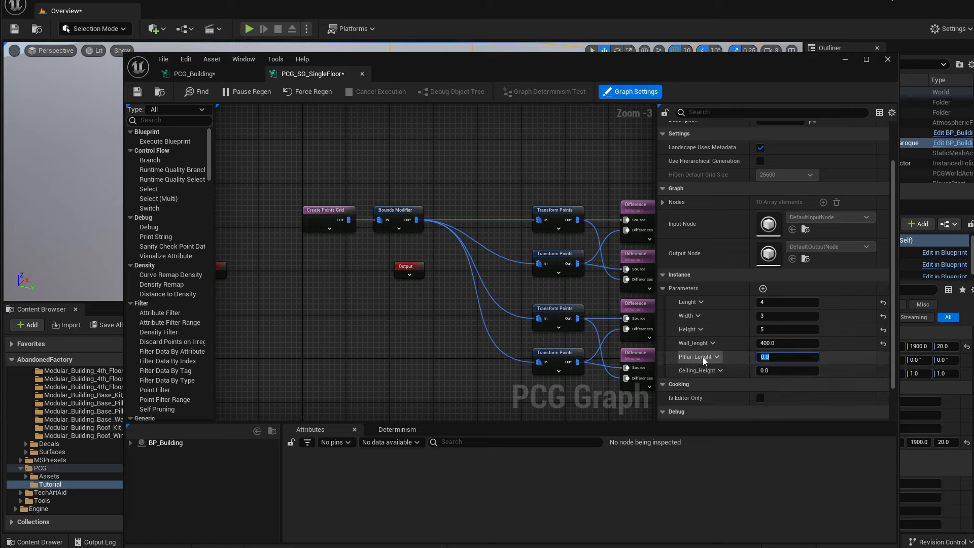
click(794, 369)
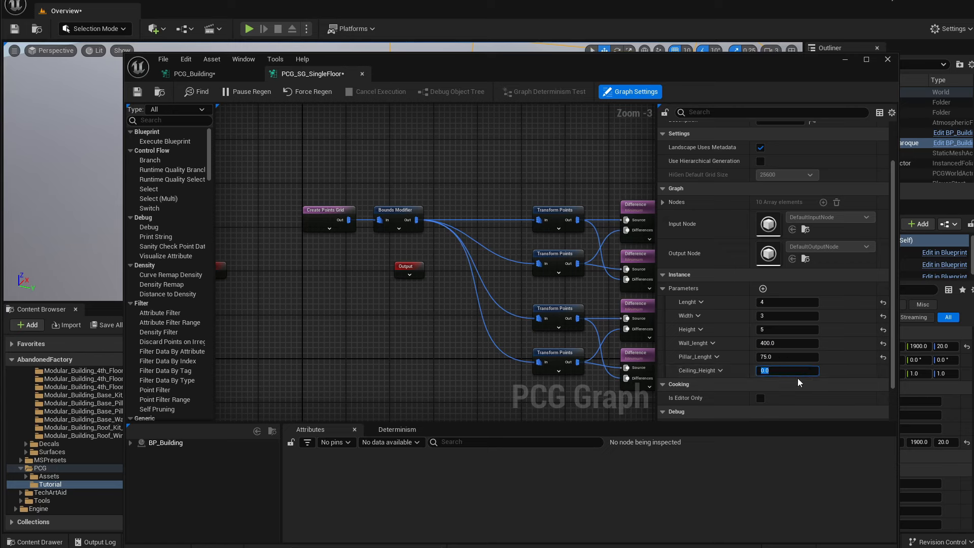
text(400)
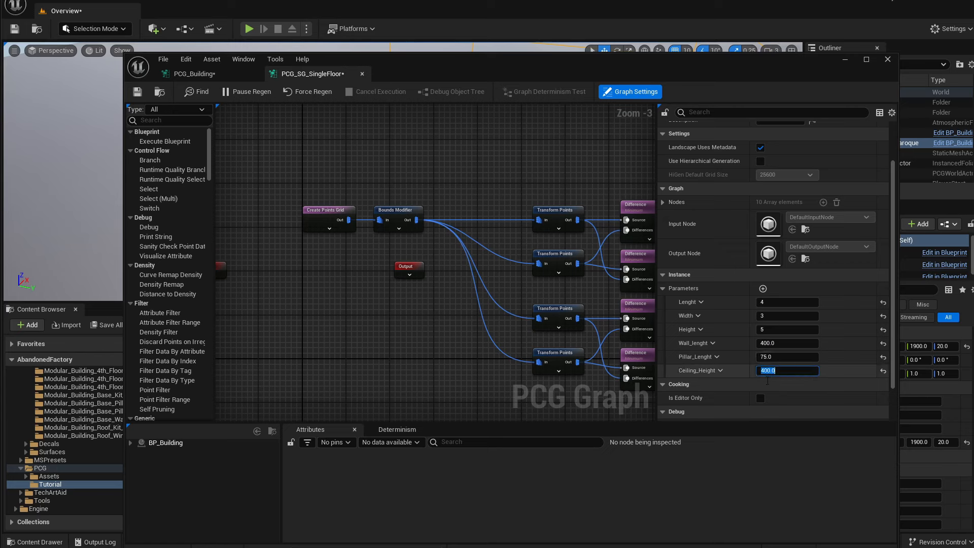
key(Return)
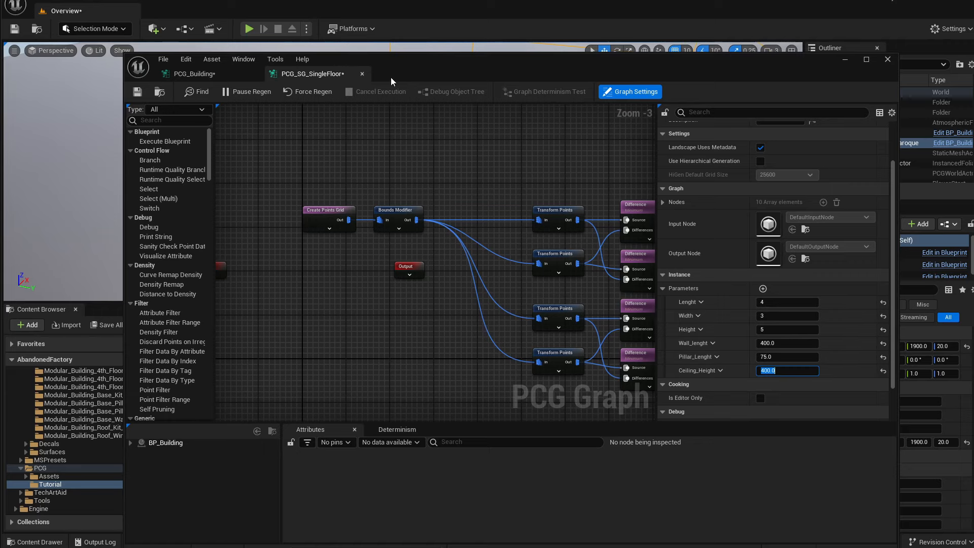
drag(391, 77, 325, 212)
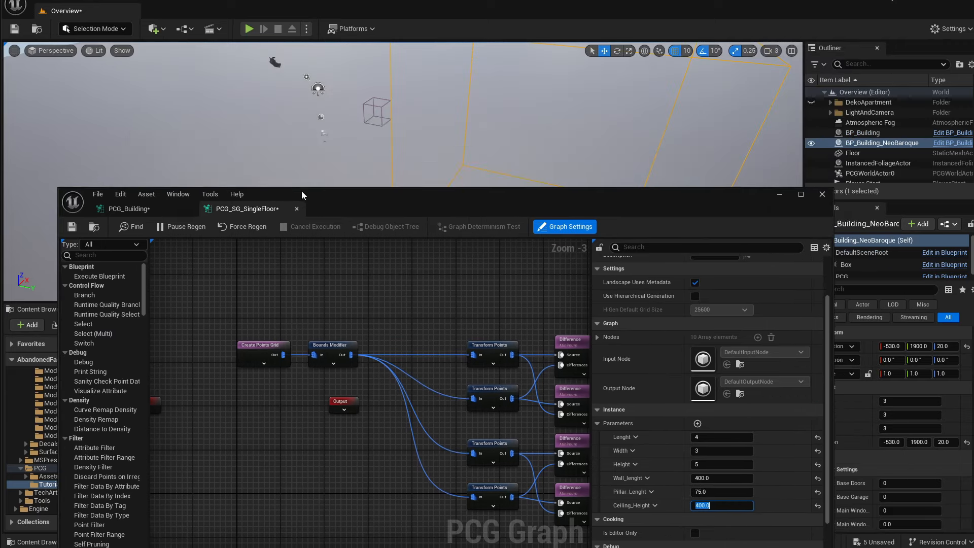
drag(241, 200, 235, 89)
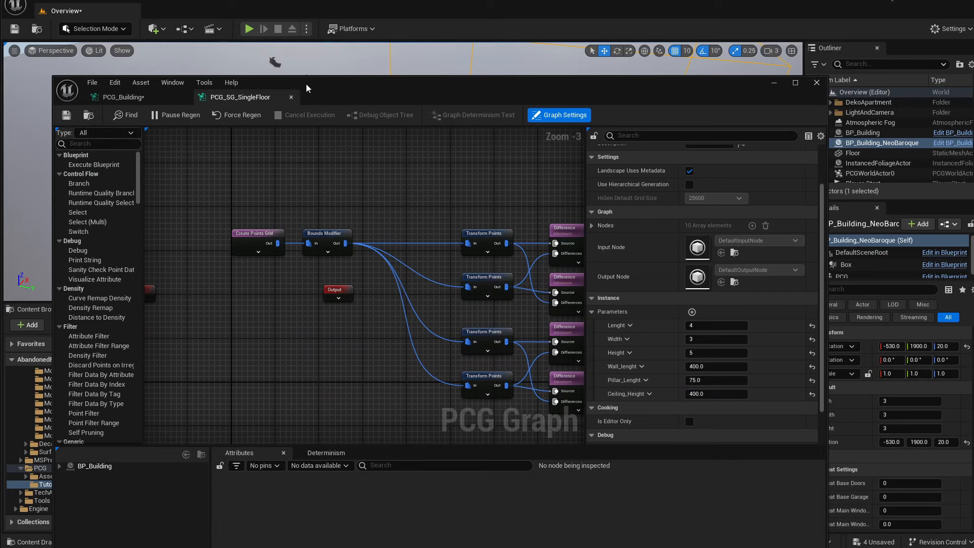
drag(306, 84, 321, 72)
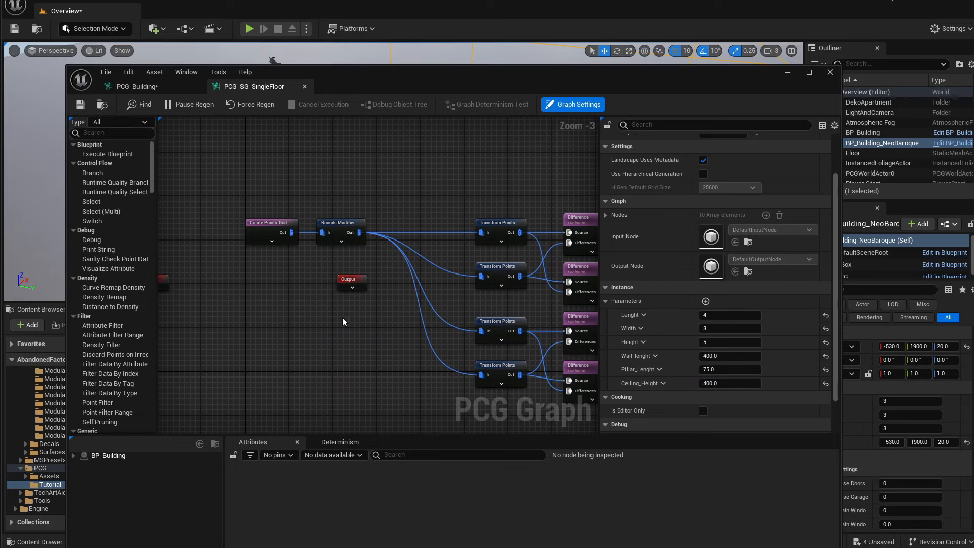
Move the Output node closer to the Input node, below the Create Points Grid node, and clear the selection.
drag(348, 279, 234, 277)
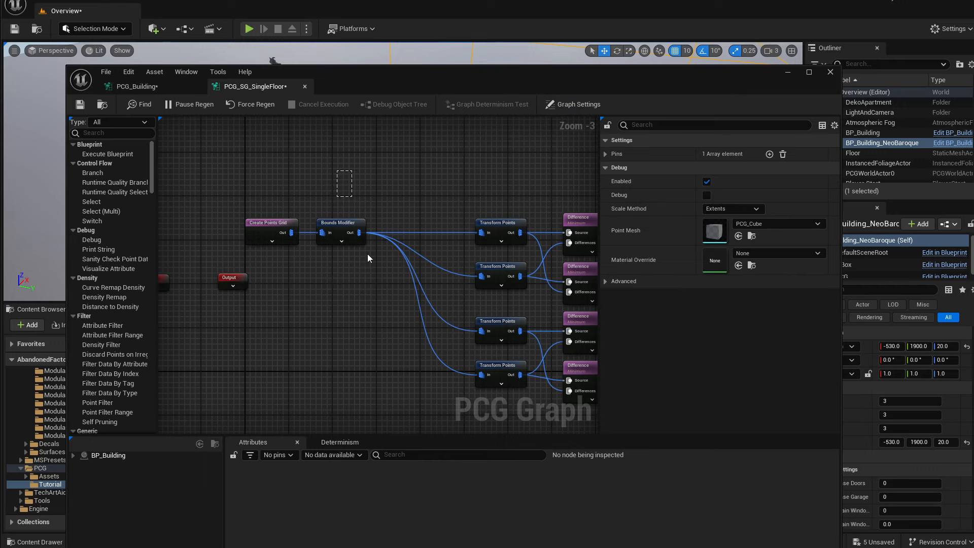
click(343, 223)
click(438, 211)
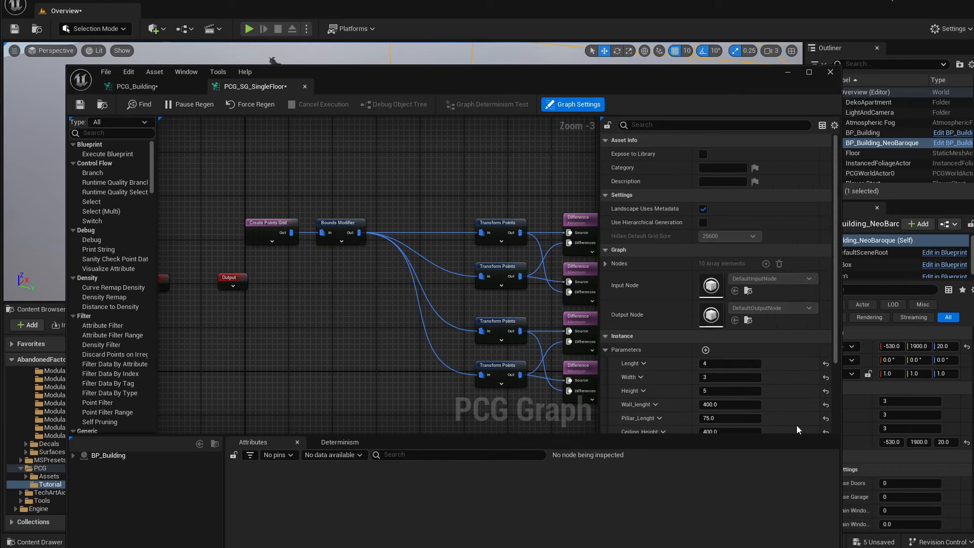
scroll(797, 426, down, 3)
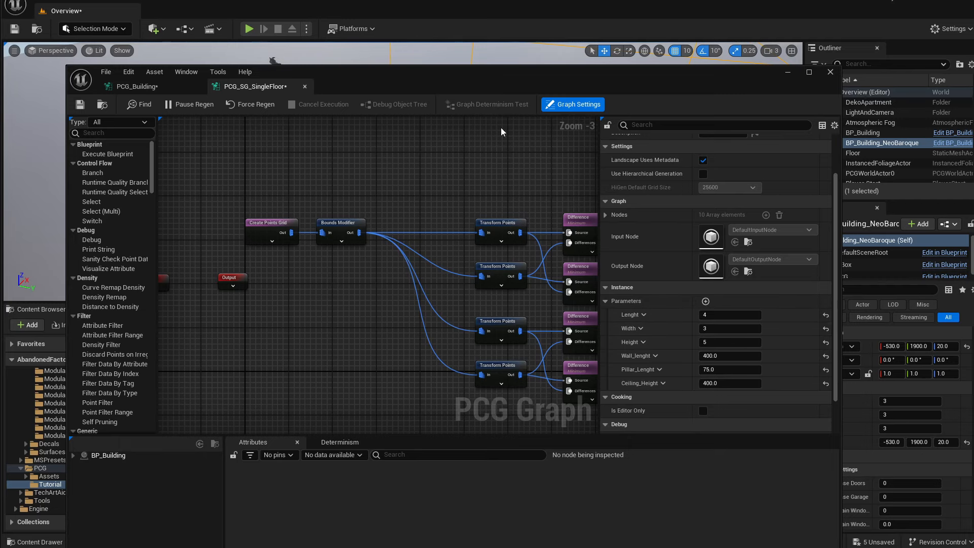
drag(477, 74, 468, 243)
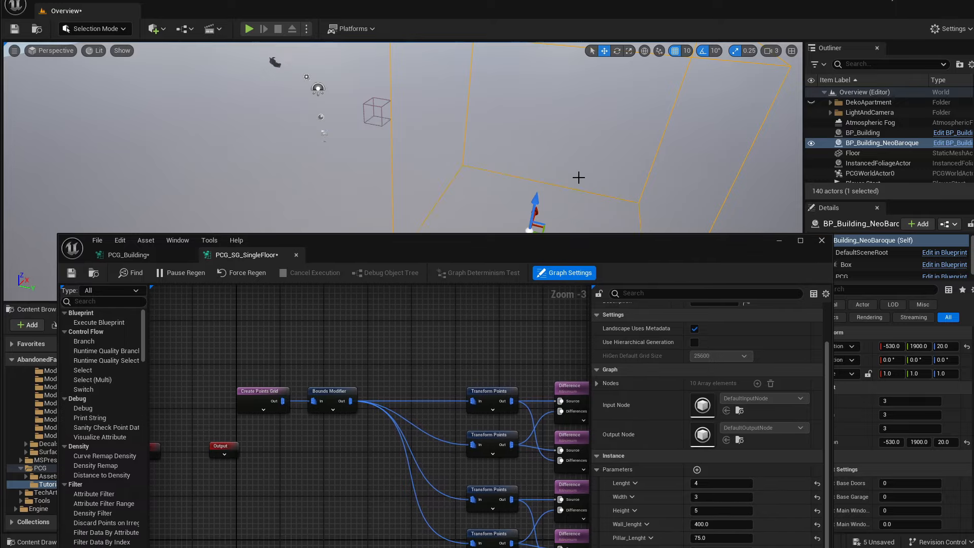
drag(647, 244, 657, 183)
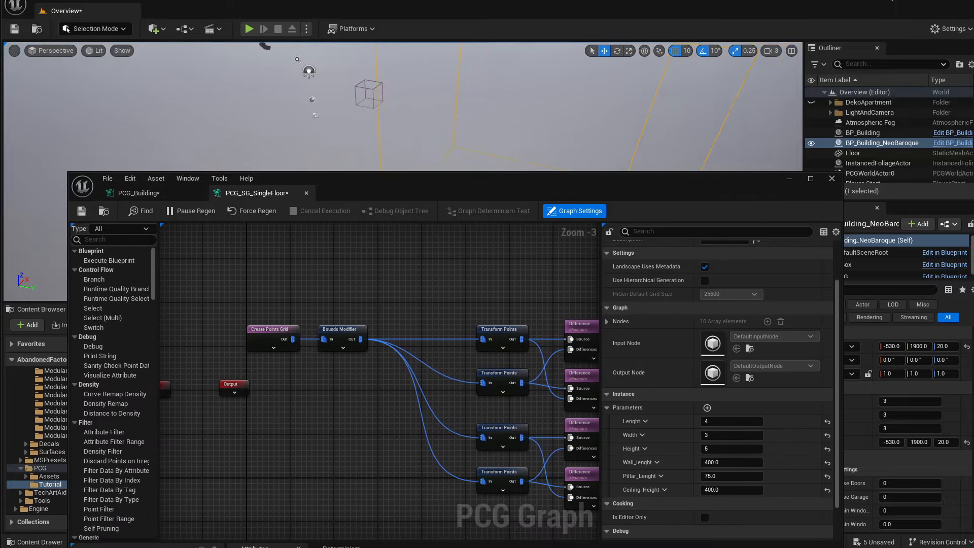
drag(608, 184, 650, 109)
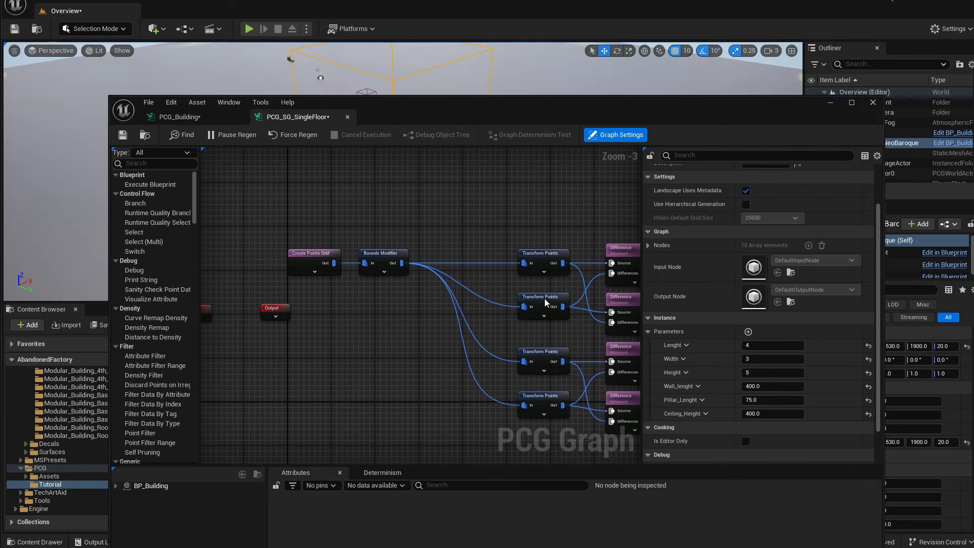
Move the Input and Output nodes together to the empty area above the Create Points Grid node.
scroll(287, 228, up, 2)
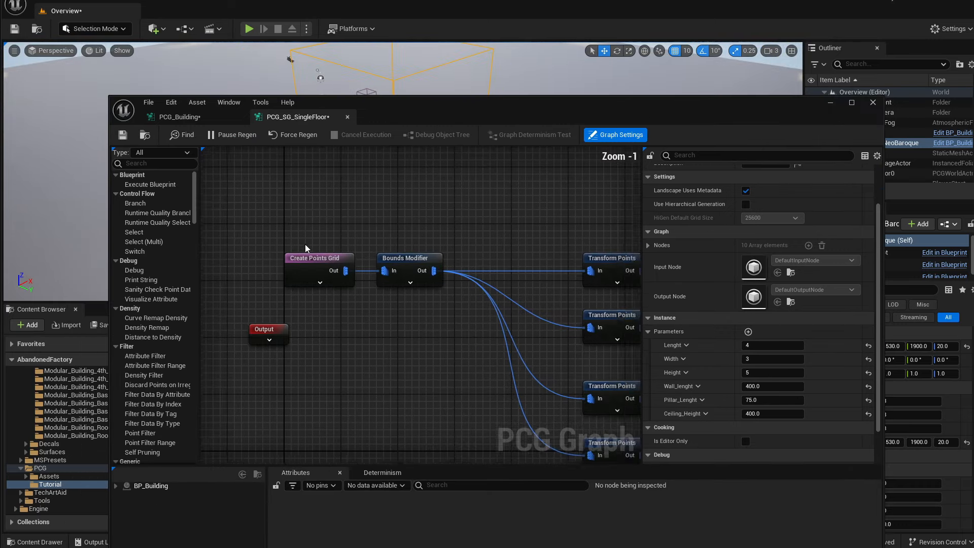
drag(287, 308, 560, 193)
Expand the Create Points Grid node to show its override pins, and move it left, clear of the Bounds Modifier node.
click(441, 311)
right_drag(300, 323, 424, 314)
right_drag(542, 253, 435, 244)
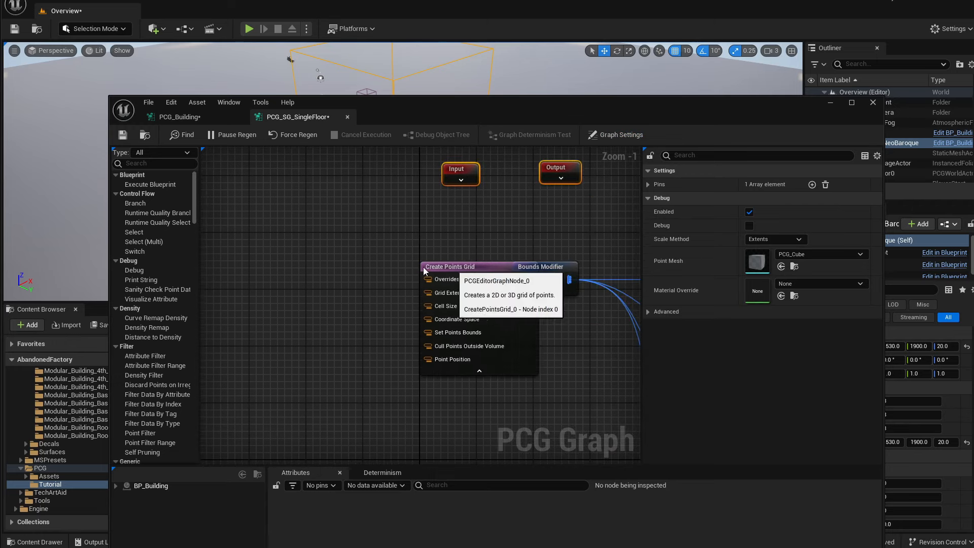
drag(472, 266, 383, 266)
right_drag(383, 266, 541, 292)
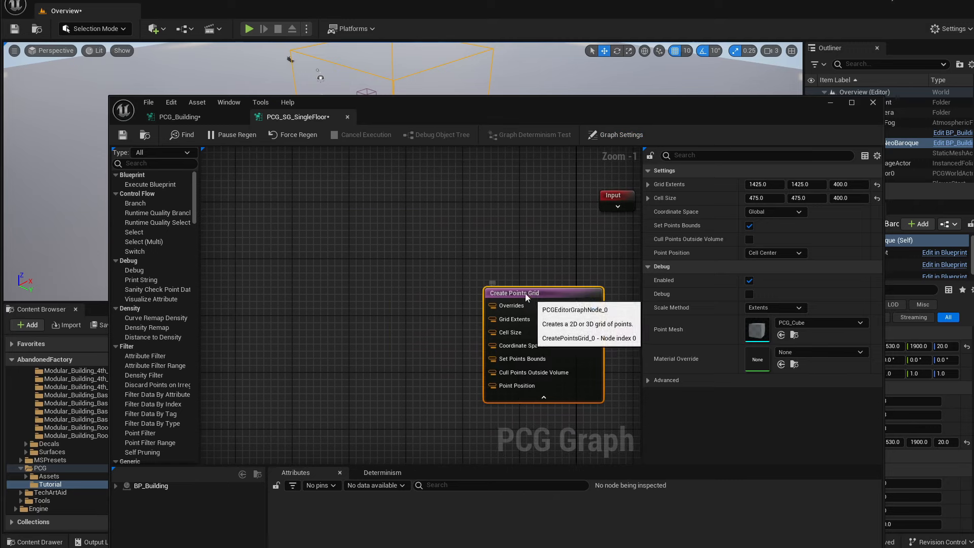
Reselect the Create Points Grid node, reposition the graph editor window and examine the node's Grid Extents and Cell Size settings.
click(407, 294)
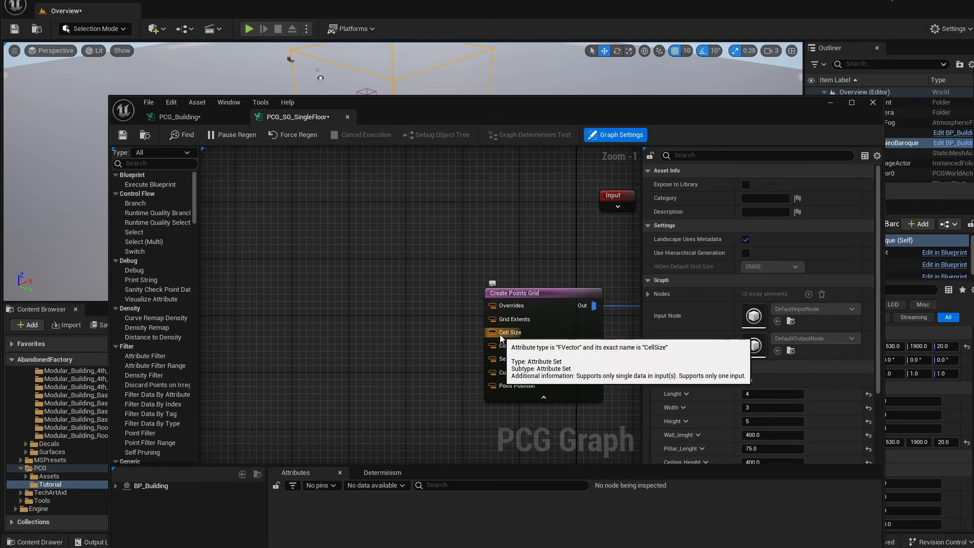
click(506, 320)
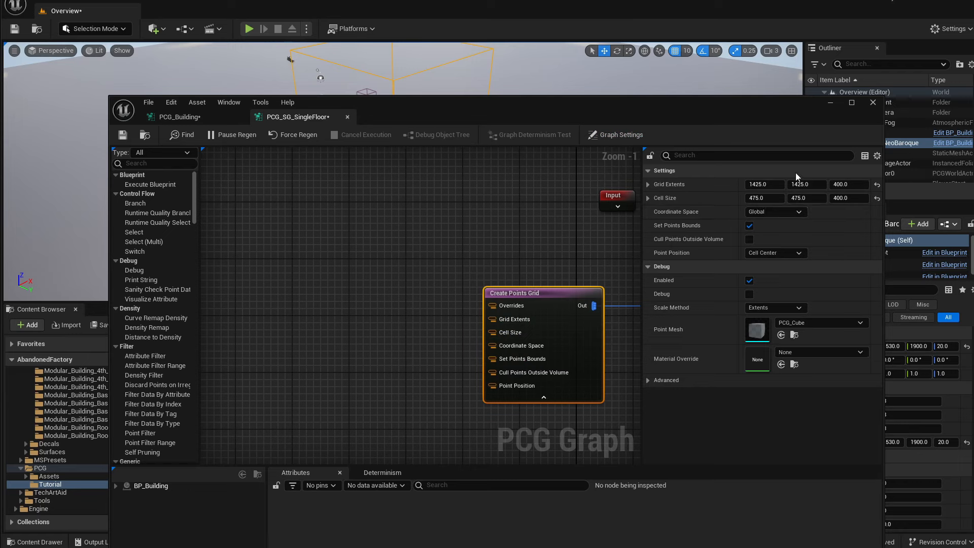
drag(751, 107, 733, 82)
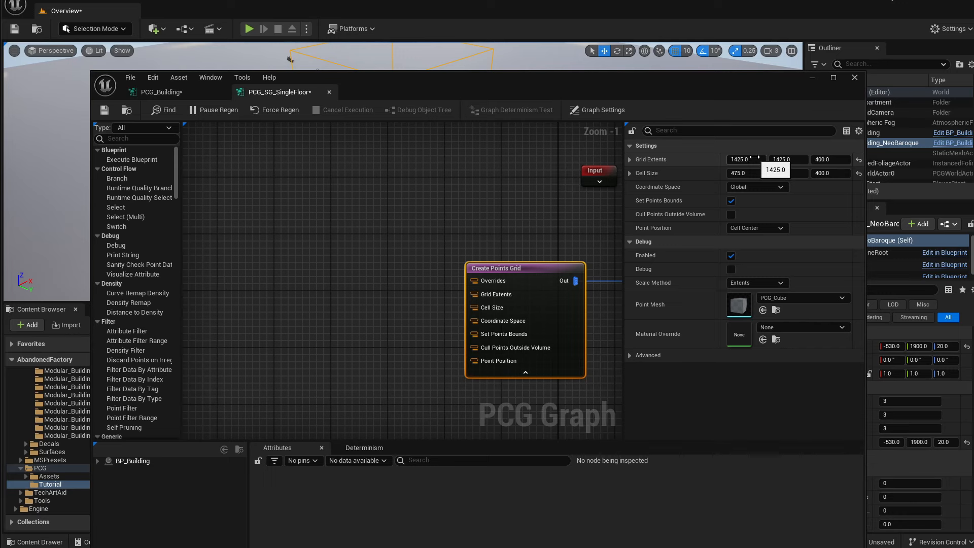
click(742, 173)
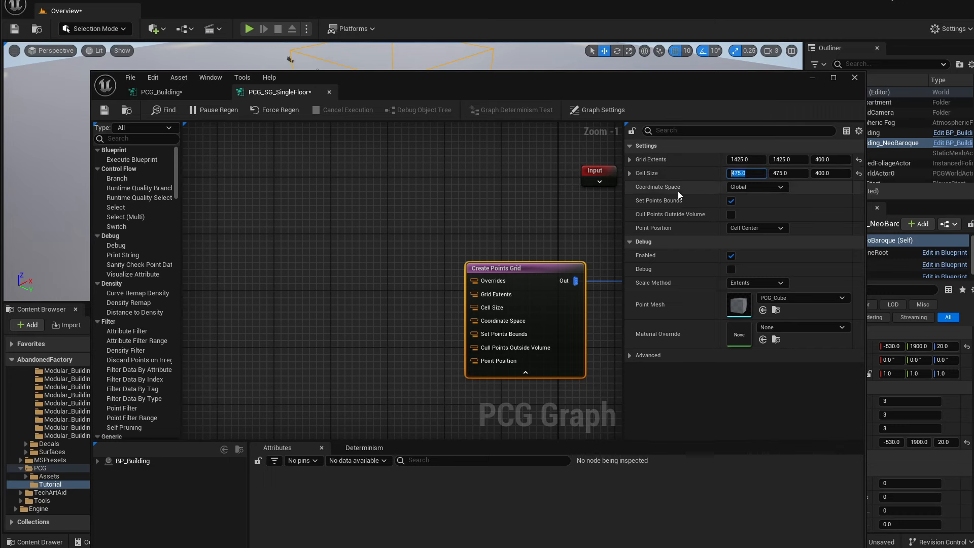
Add a Get Wall_lenght parameter node in the empty area beside the Create Points Grid node.
click(301, 344)
right_click(333, 286)
text(wall)
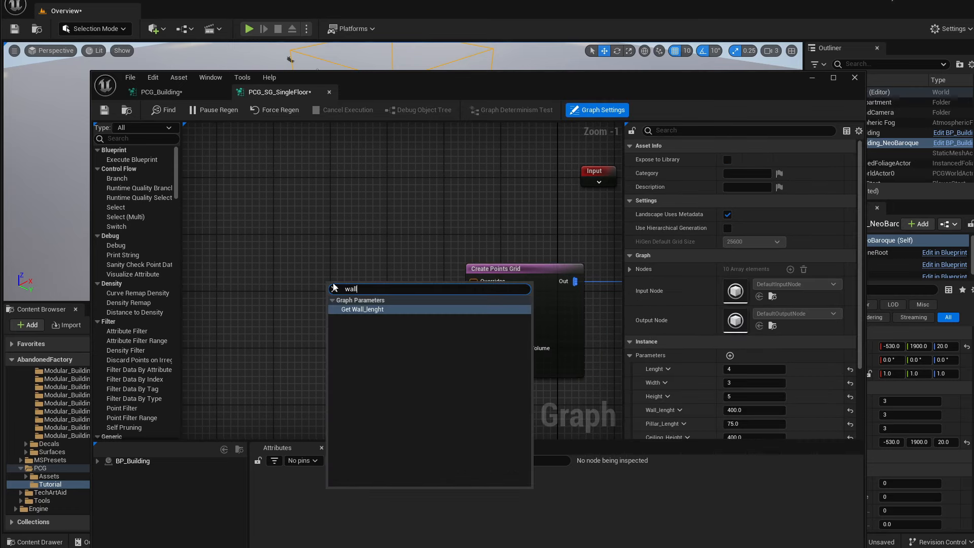
key(Return)
drag(335, 290, 290, 287)
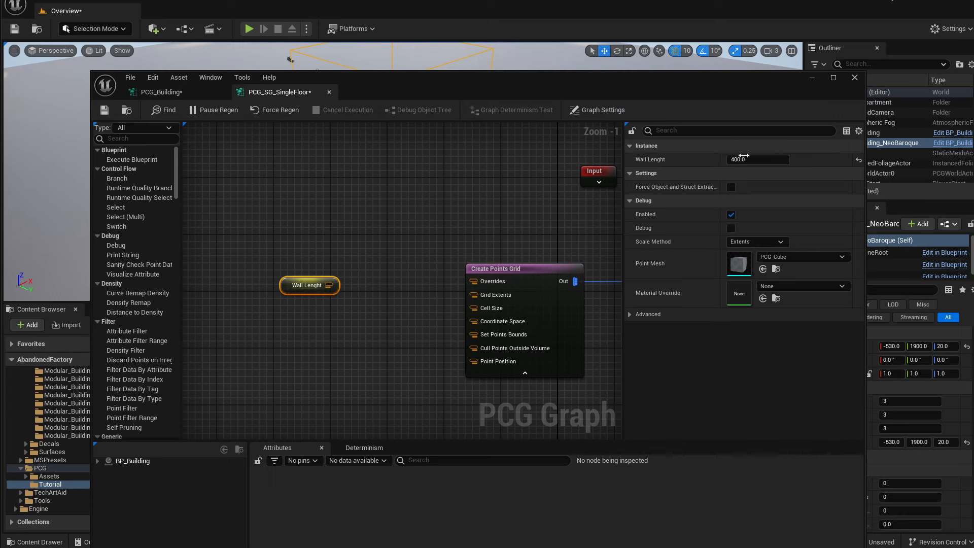
click(311, 299)
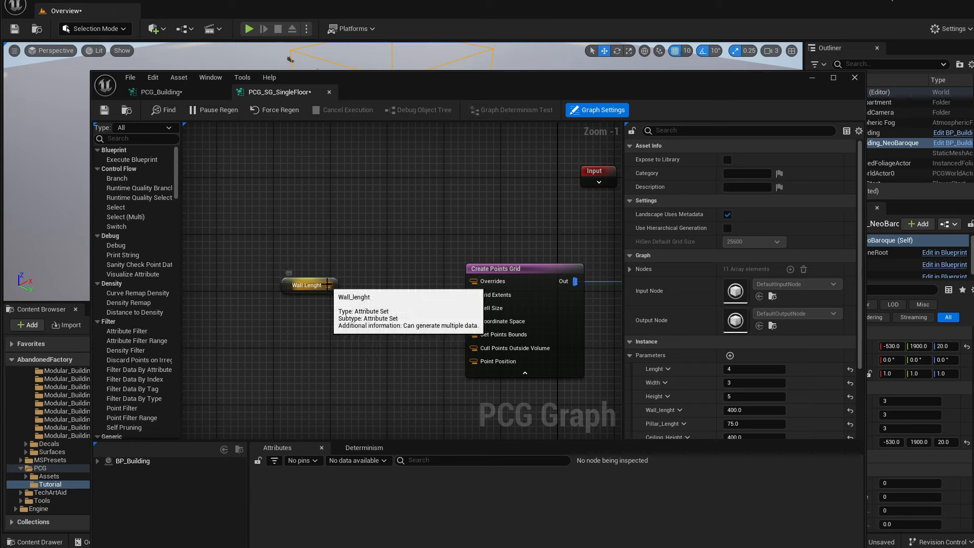
Create an Add maths node with the Wall_lenght output feeding its In A, and space the two nodes apart.
drag(329, 285, 364, 299)
text(add)
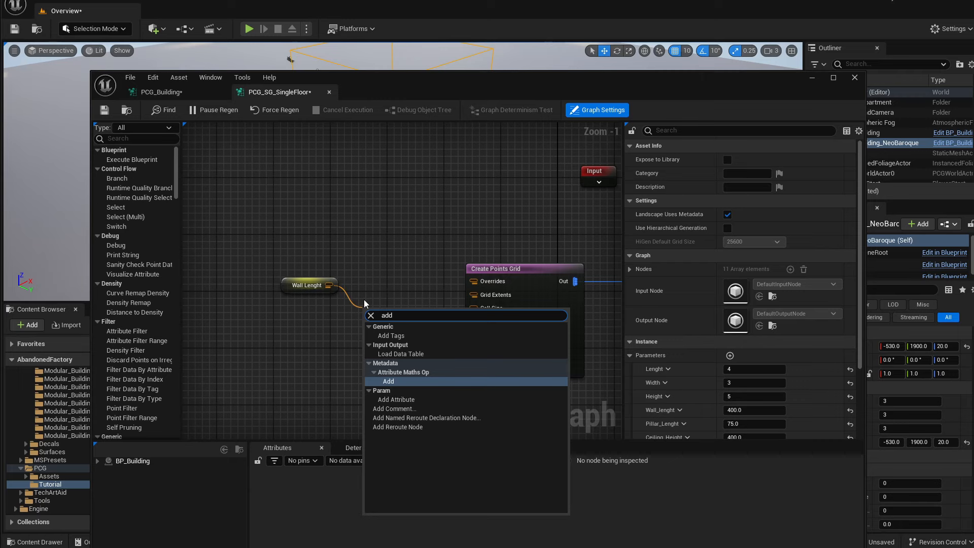
key(Return)
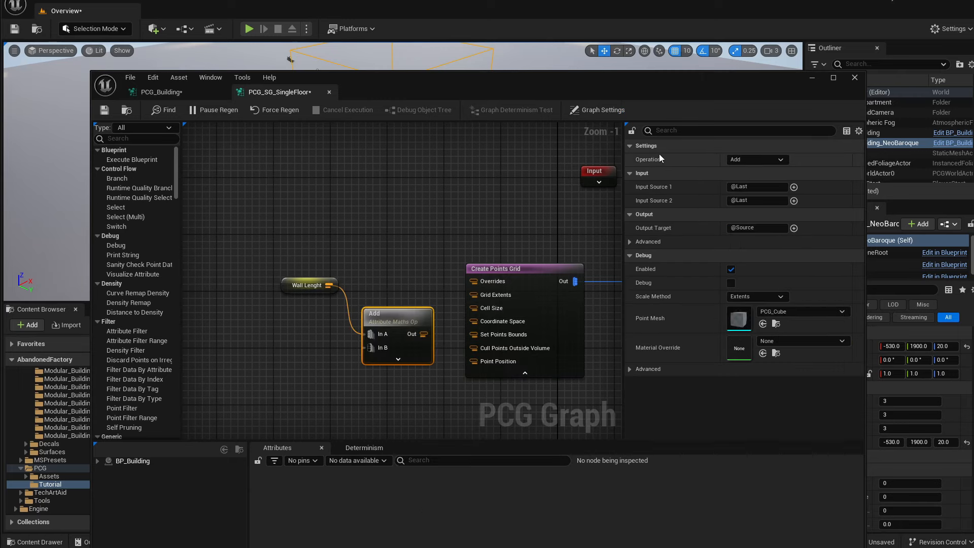
drag(385, 321, 367, 305)
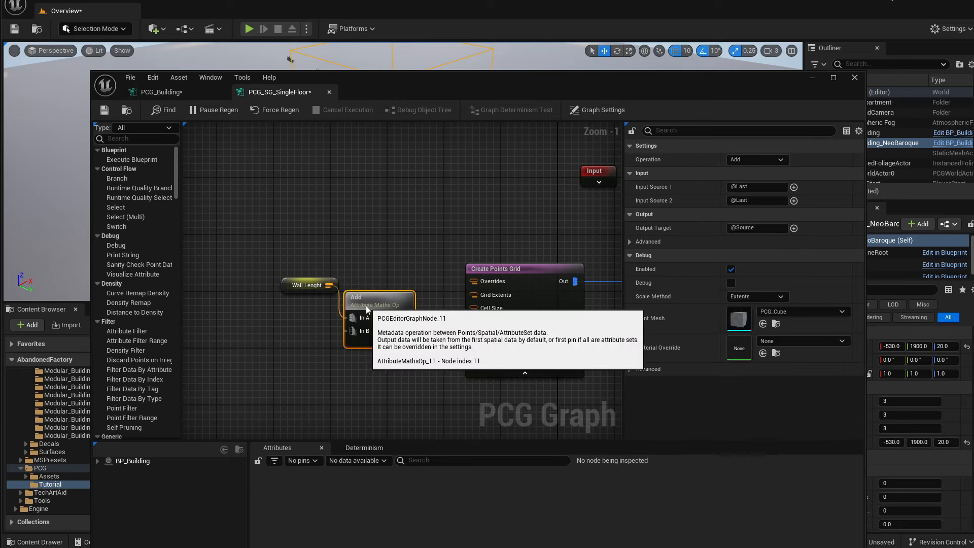
drag(290, 287, 269, 294)
drag(377, 305, 363, 305)
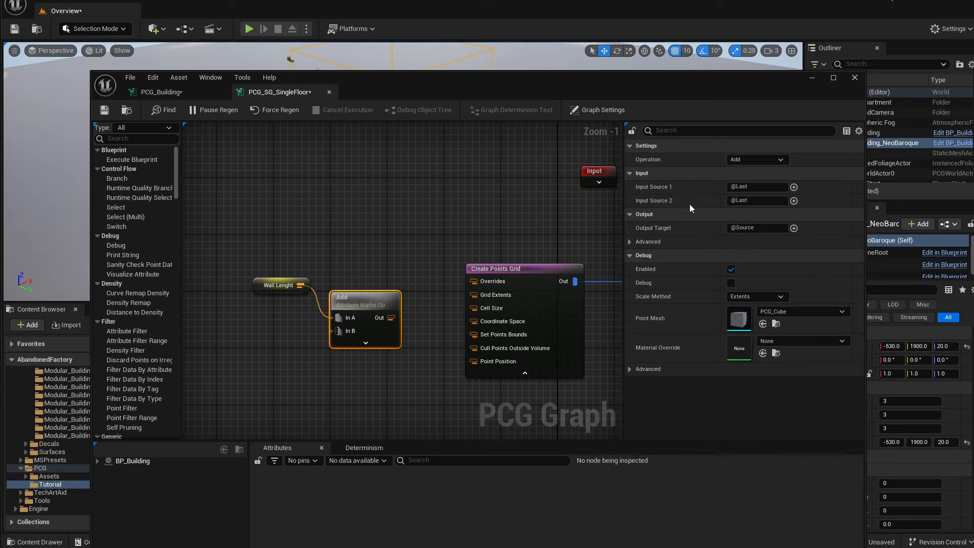
click(759, 160)
click(751, 158)
click(236, 339)
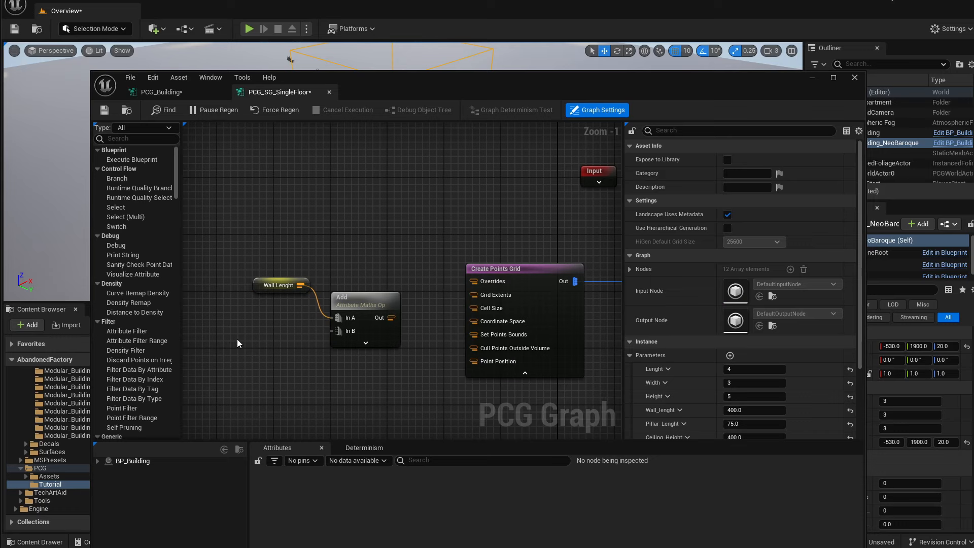
Add a Get Pillar_Lenght parameter node, connect it to In B of the Add node, and align the three nodes.
right_click(275, 337)
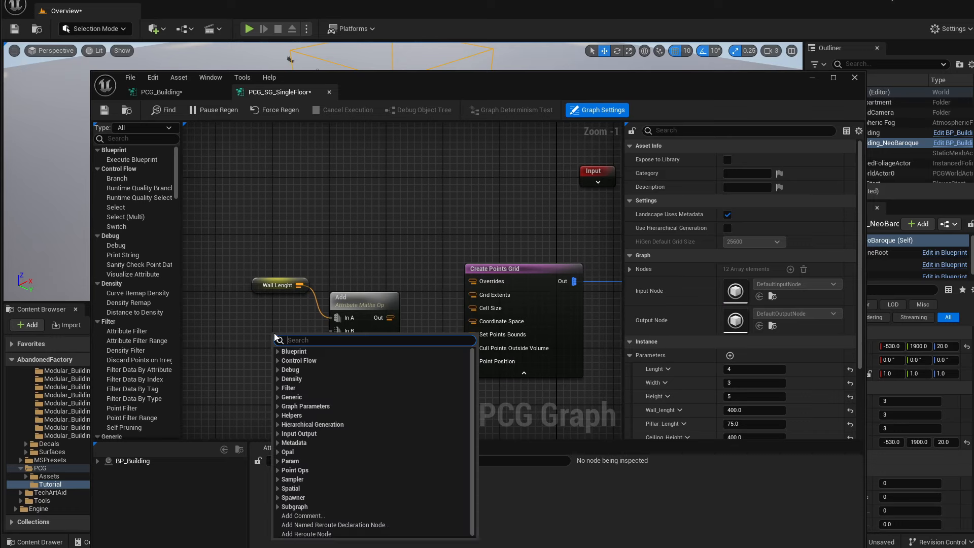
text(pill)
key(Return)
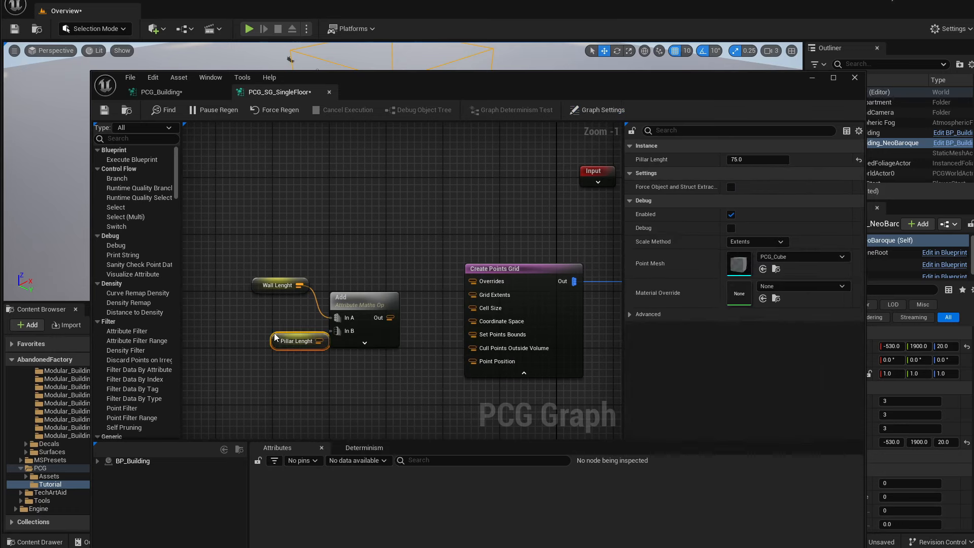
drag(288, 338, 342, 333)
drag(278, 285, 264, 307)
click(247, 337)
drag(353, 297, 332, 304)
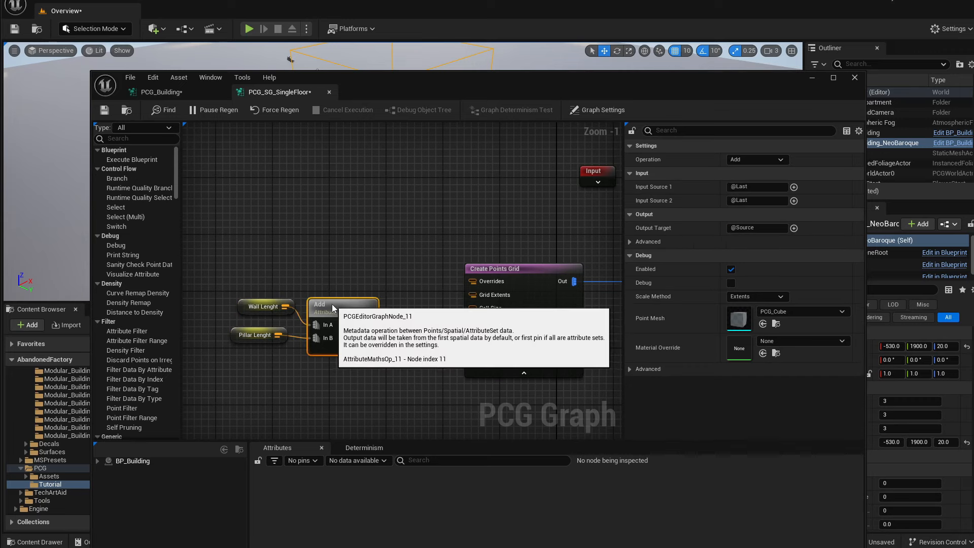
Connect the Add node's output to the Cell Size pin of the Create Points Grid node.
click(507, 269)
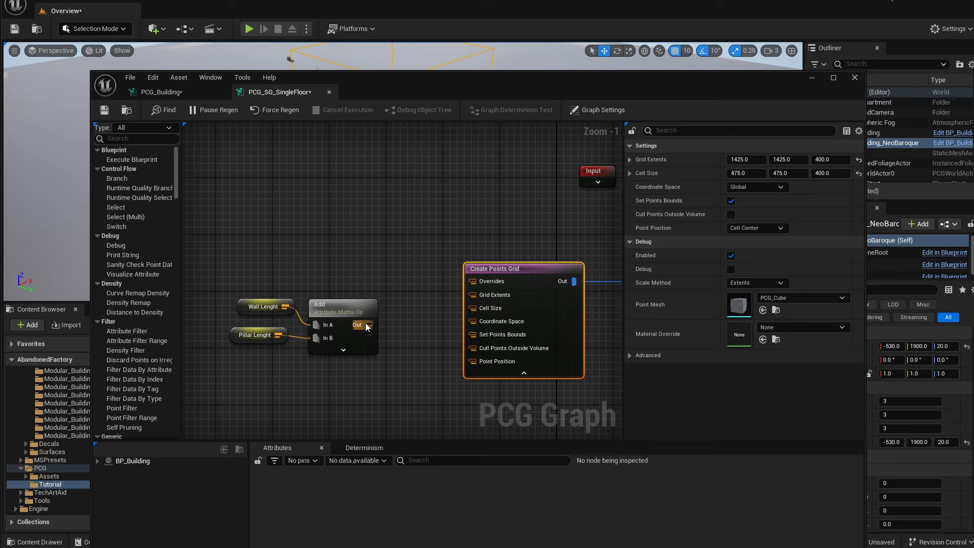
drag(365, 323, 489, 308)
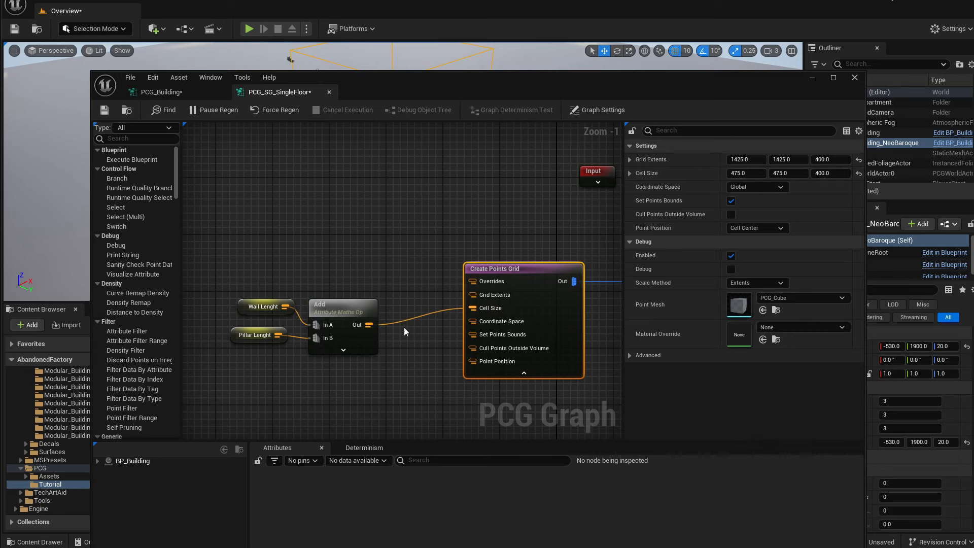
click(343, 304)
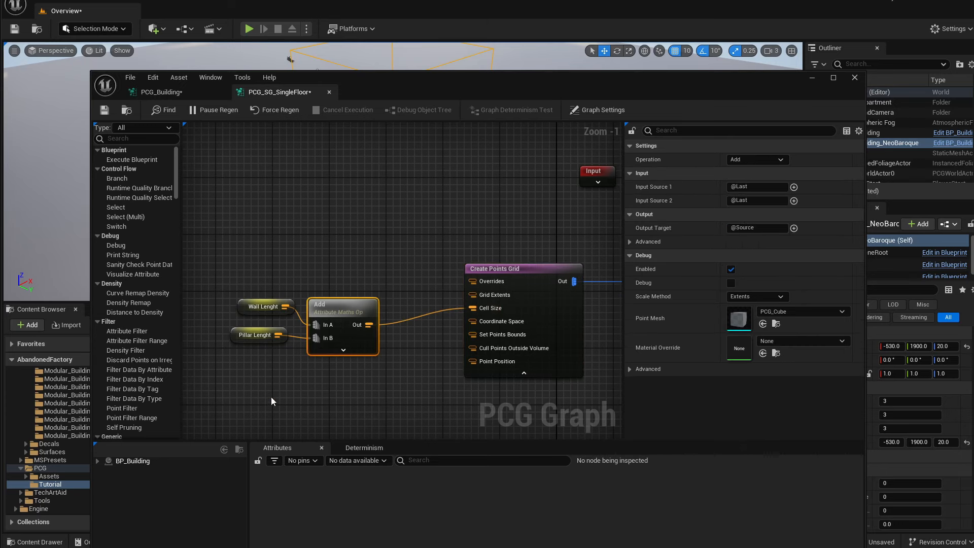
Stack the Wall_lenght and Pillar_Lenght nodes closely and move them with the Add node down and away from Create Points Grid.
drag(233, 298, 245, 323)
click(344, 255)
click(252, 319)
shift+click(247, 342)
shift+click(339, 305)
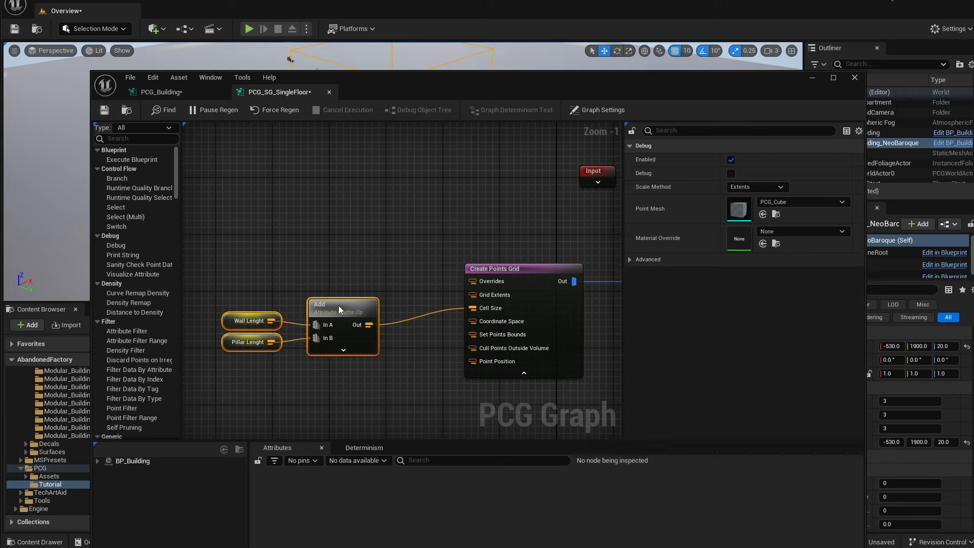
drag(339, 306, 289, 334)
right_drag(303, 249, 358, 279)
click(376, 333)
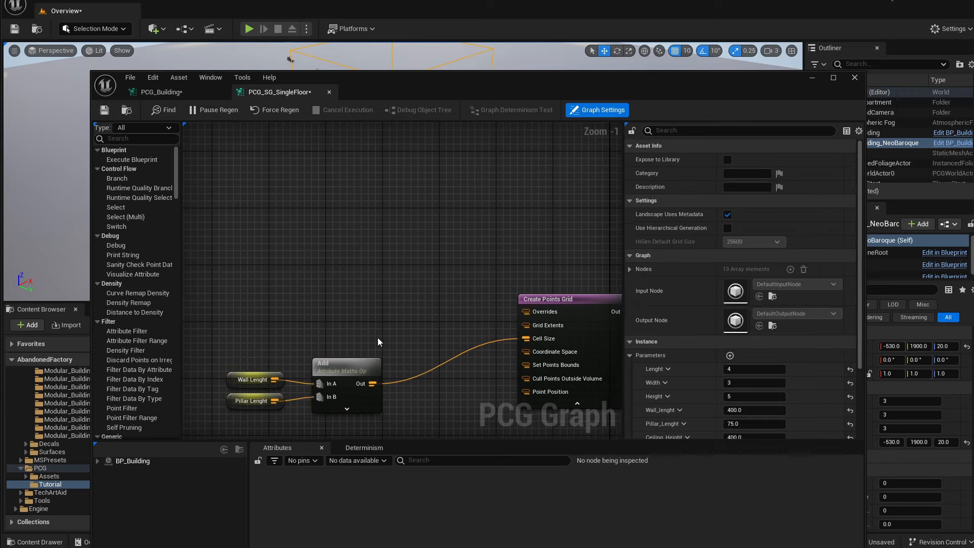
right_drag(378, 337, 367, 295)
drag(254, 300, 294, 341)
click(274, 225)
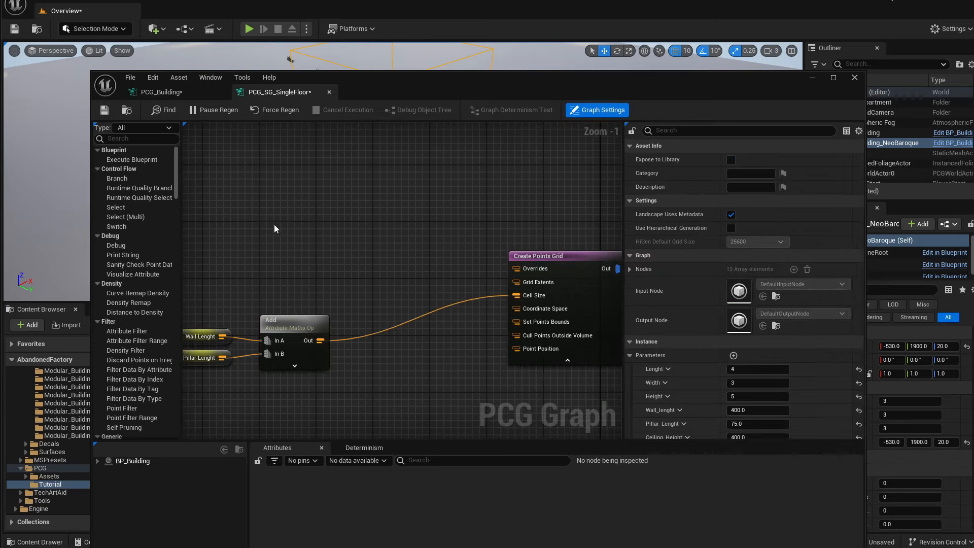
Add a Get Width parameter node in the empty area above the Add node.
right_click(269, 199)
text(wid)
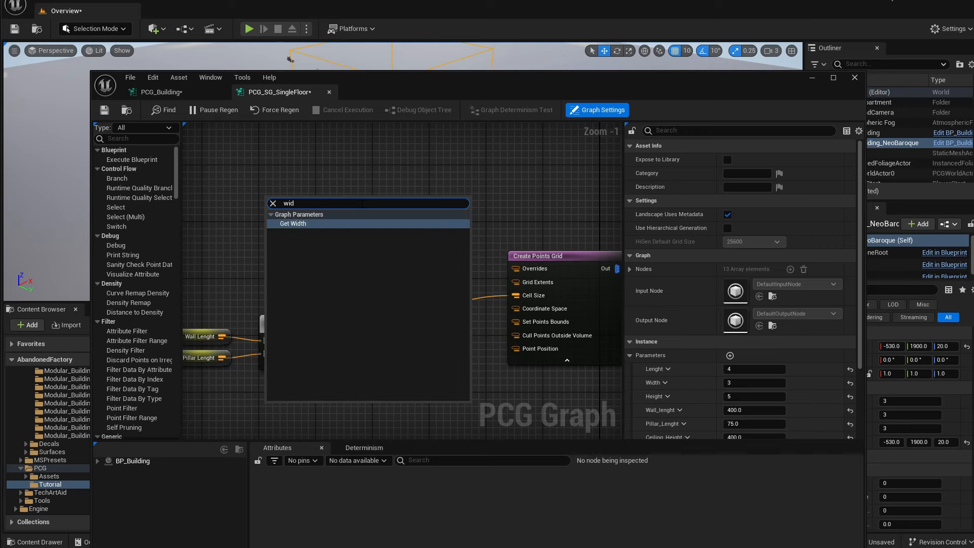
key(Return)
Add a Get Height parameter node between the Width node and the Add node.
right_click(275, 237)
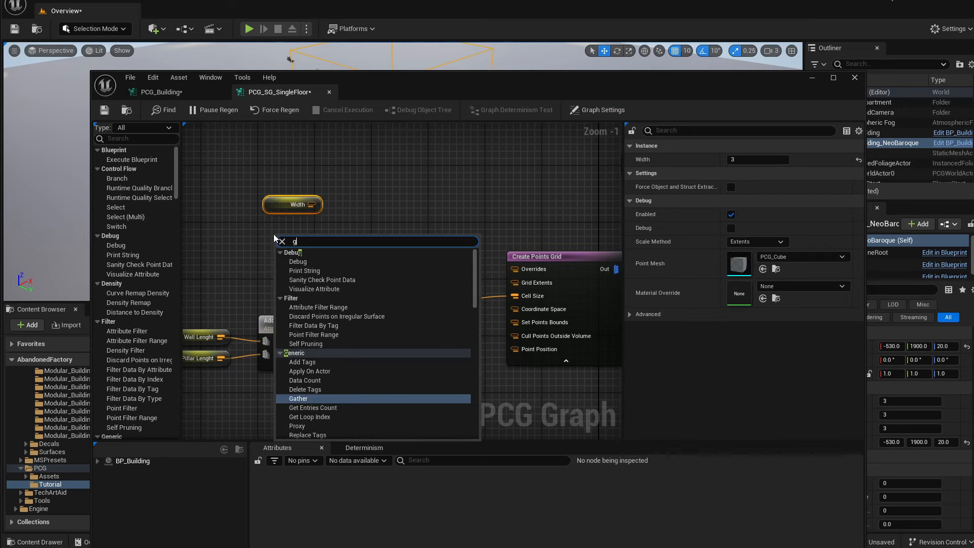
text(hei)
key(Return)
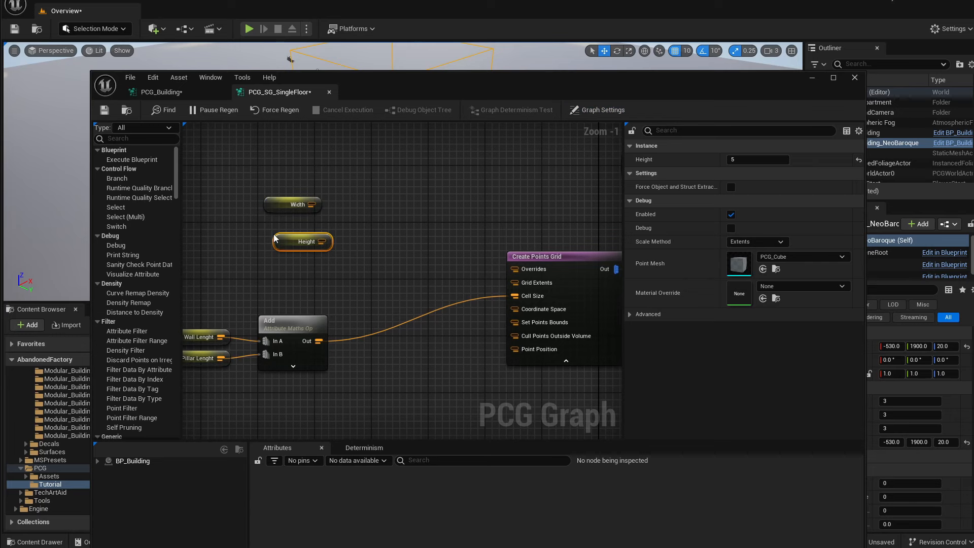
right_drag(288, 324, 356, 332)
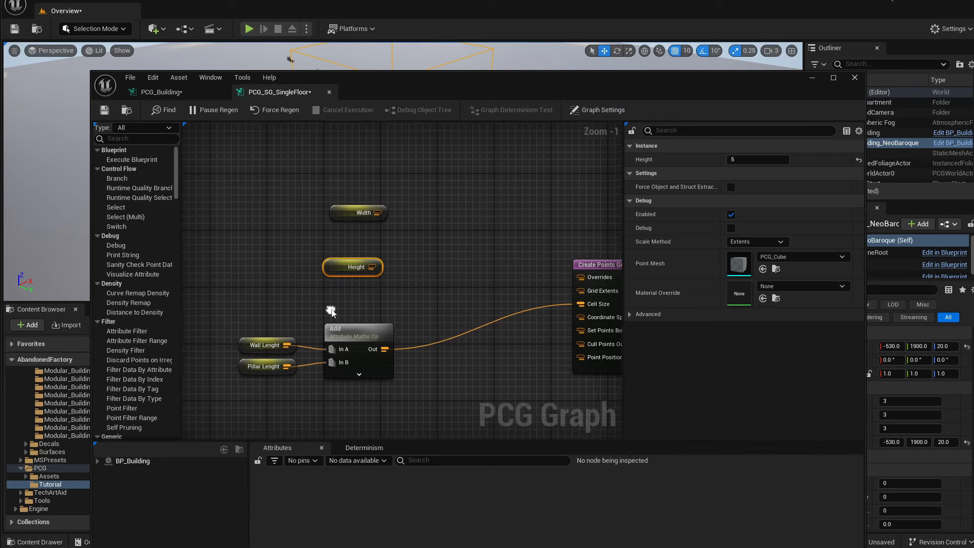
click(361, 349)
Create a Multiply node that multiplies Width (In A) by the Add node's output (In B), and position it beside the Width node.
drag(339, 213, 395, 217)
text(mul)
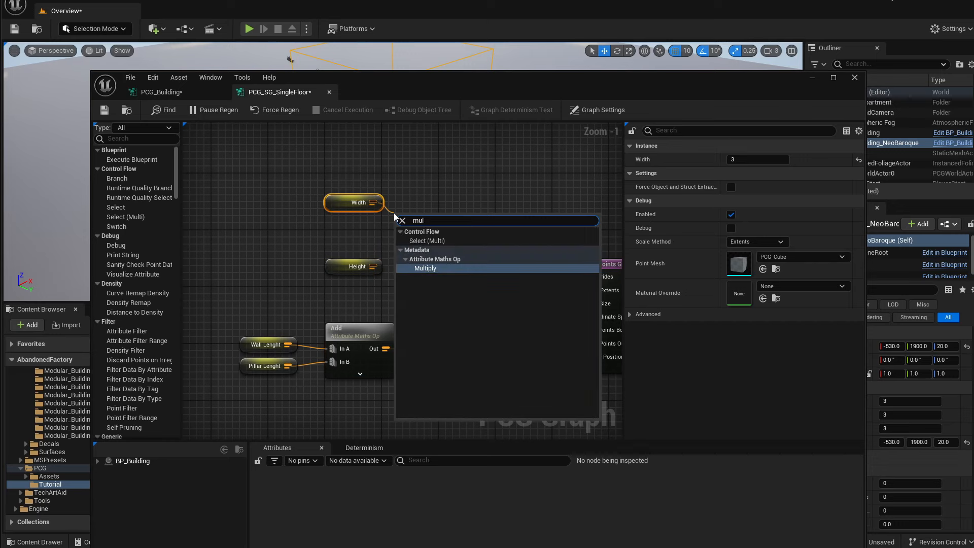
key(Return)
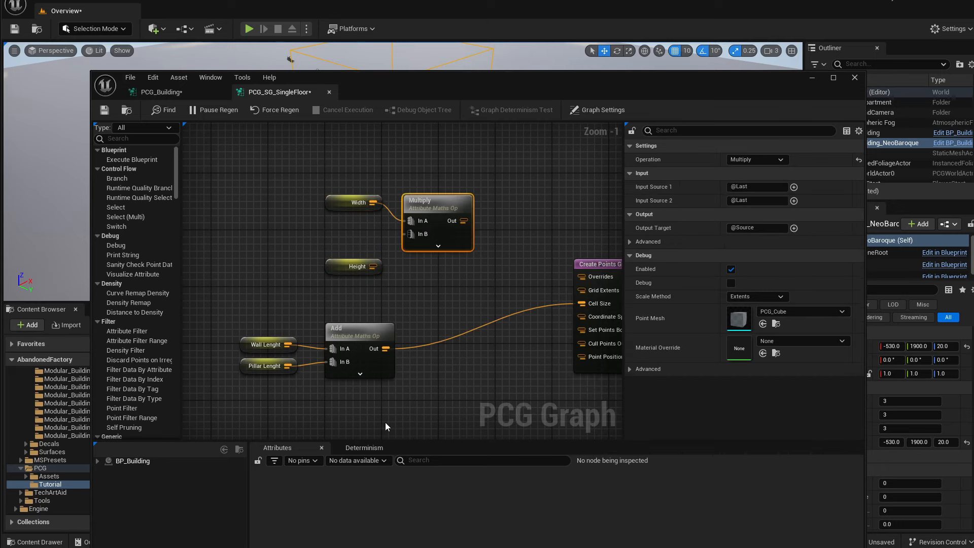
drag(386, 349, 452, 190)
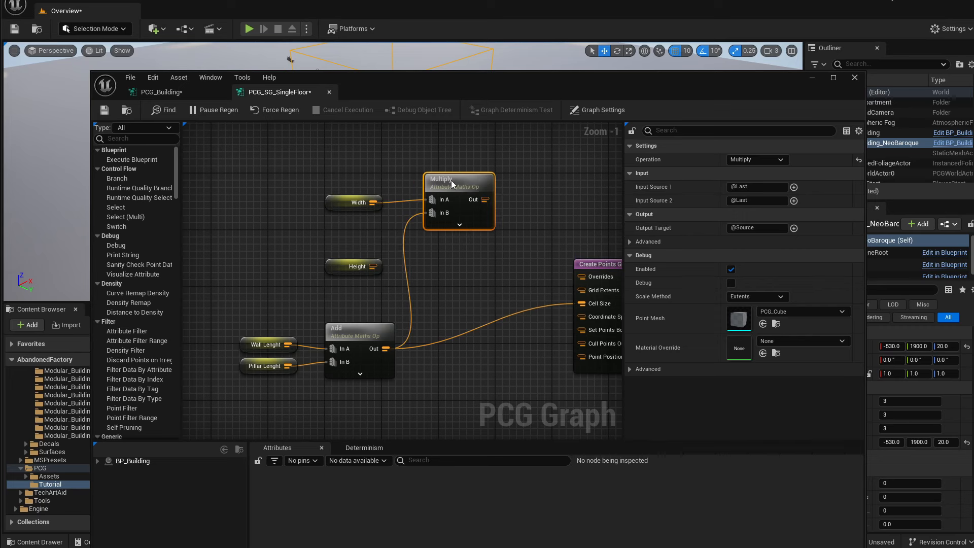
Duplicate the Multiply node, place the copy below the original, and connect Height to its In A.
key(ctrl+d)
drag(516, 252, 449, 255)
drag(373, 266, 439, 271)
Delete the Height node and add a Get Lenght parameter node in its place.
click(358, 260)
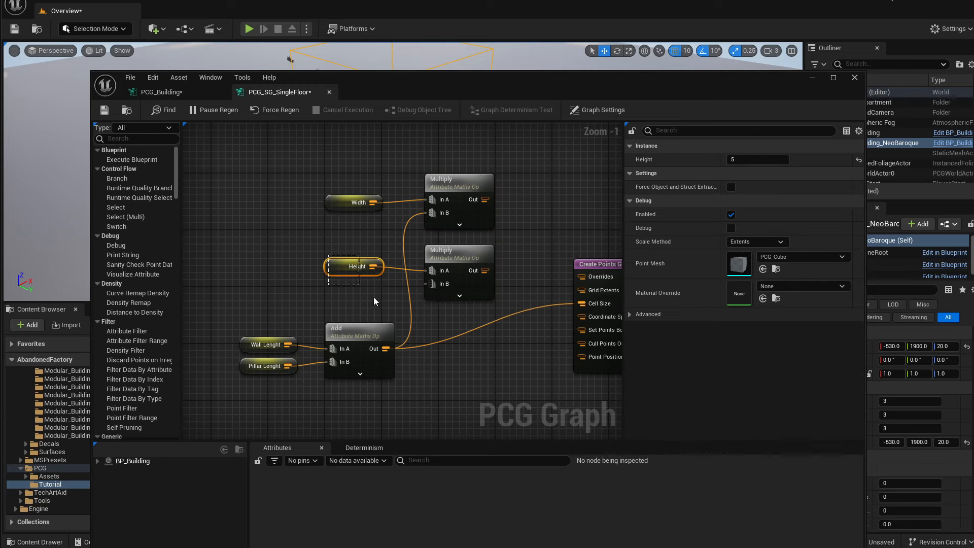
click(360, 278)
right_click(348, 275)
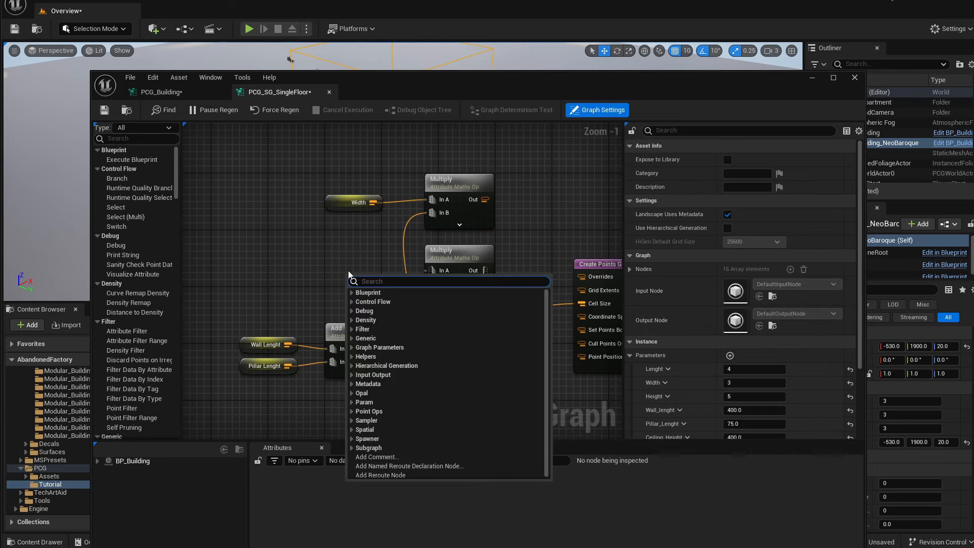
text(leng)
key(Return)
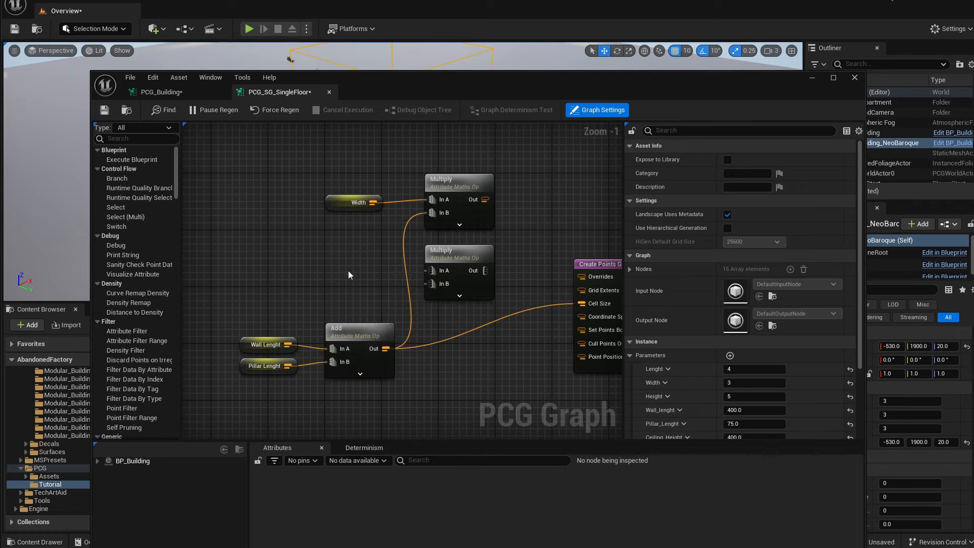
click(339, 262)
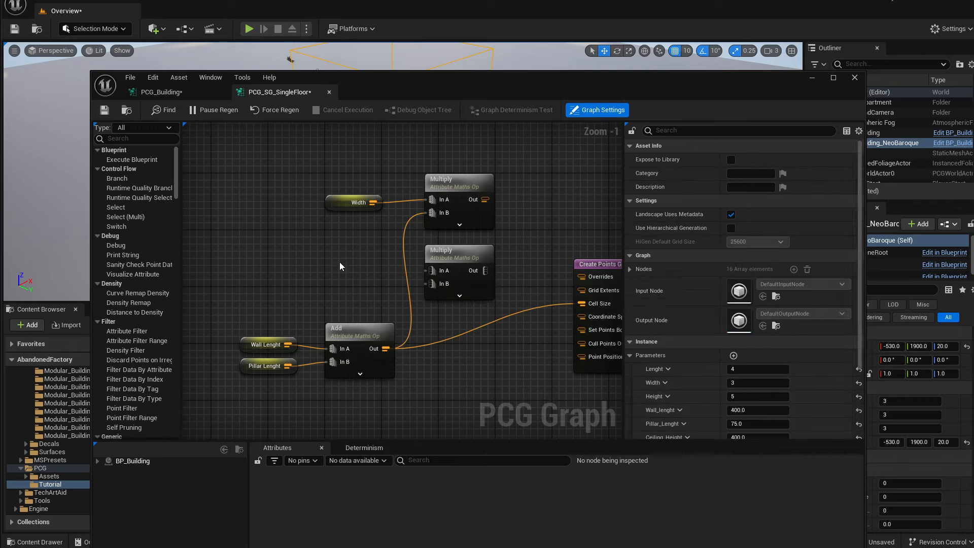
right_click(339, 256)
text(leng)
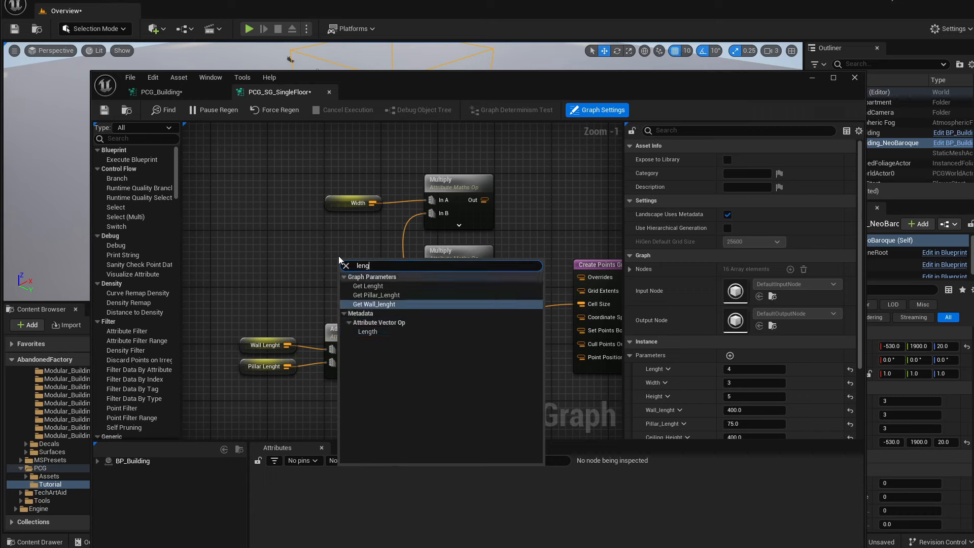
key(Return)
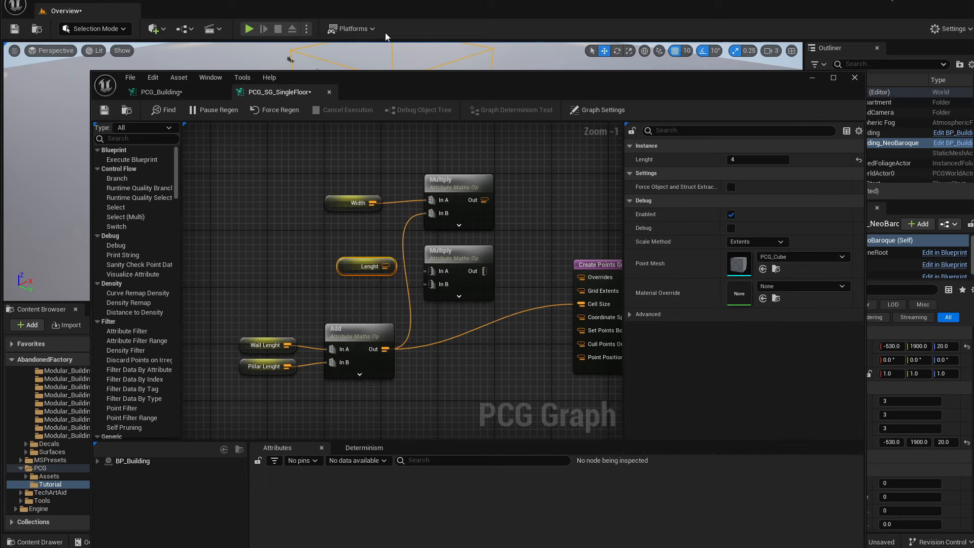
Connect Lenght and the Add output to the second Multiply node, and shift the Width, Lenght and both Multiply nodes left.
drag(373, 259, 432, 271)
drag(393, 348, 433, 284)
drag(292, 157, 412, 245)
drag(441, 193, 444, 193)
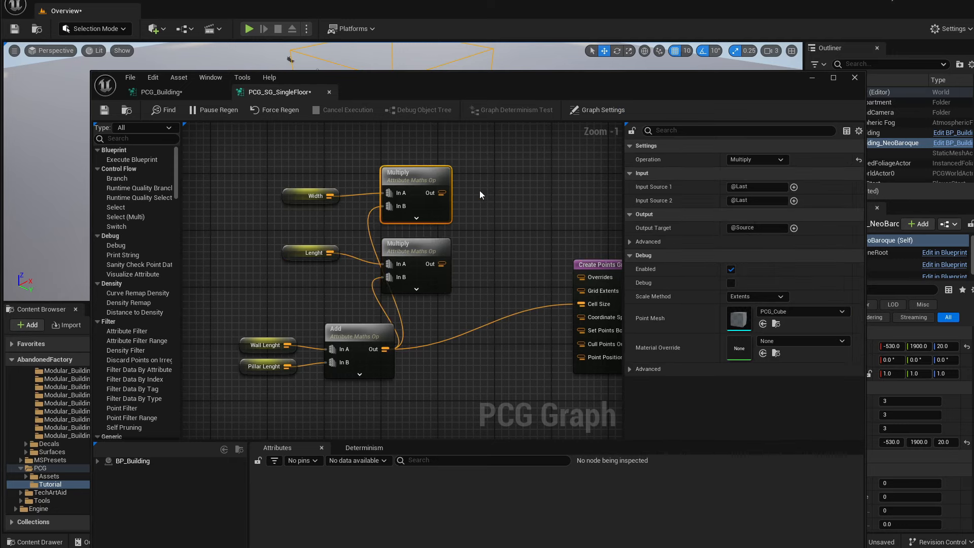
Shift the Wall Lenght, Pillar Lenght and Add nodes left, and create a Make Vector Attribute node with X fed by the Width Multiply output.
drag(243, 316, 355, 401)
drag(335, 334, 286, 341)
drag(441, 193, 489, 193)
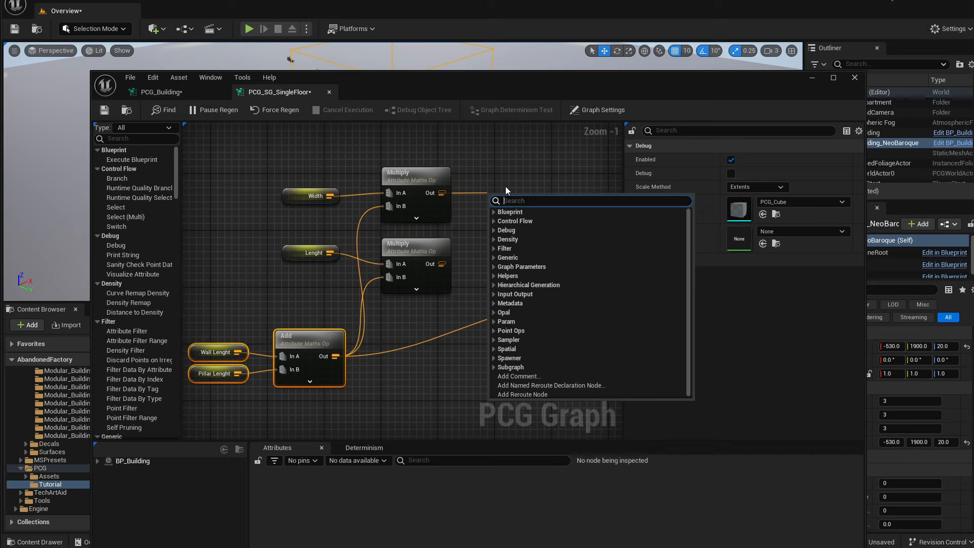
text(make ve)
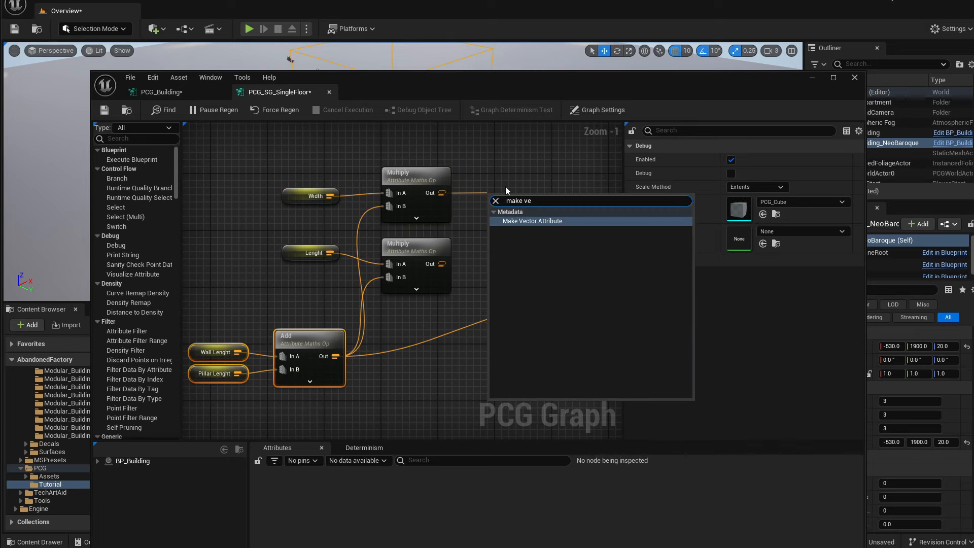
key(Return)
drag(515, 198, 508, 186)
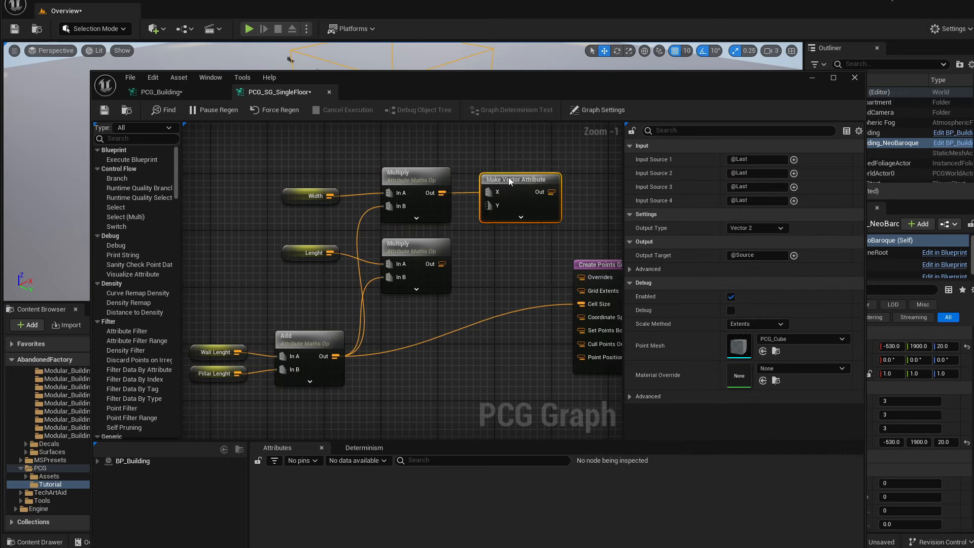
Set the Make Vector Attribute node's Output Type to Vector and align it with the Width Multiply node.
click(760, 231)
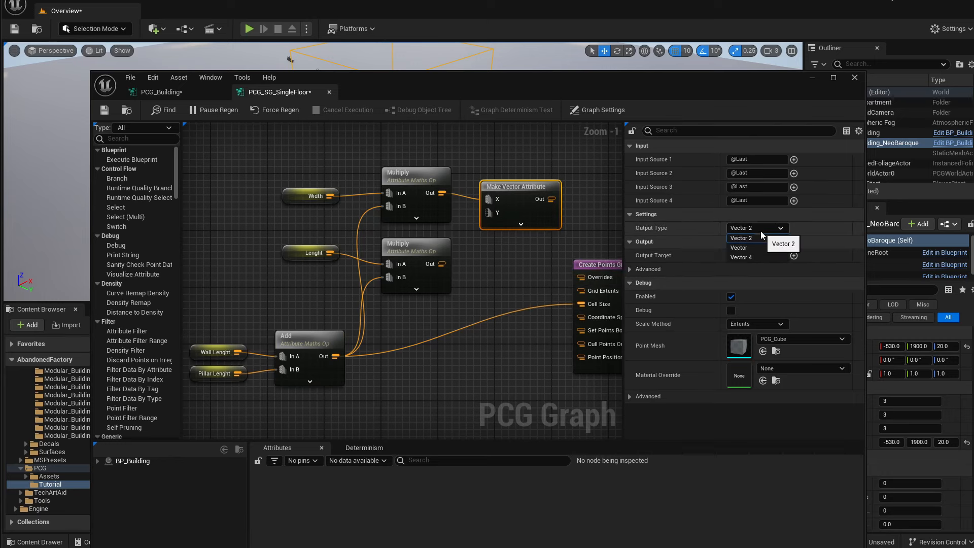
click(746, 249)
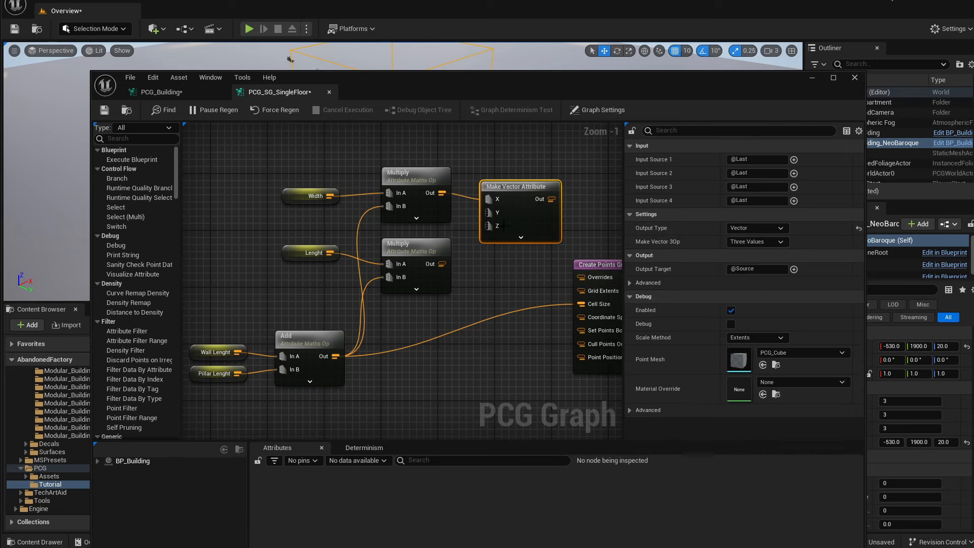
mouse_move(508, 184)
mouse_down()
mouse_move(517, 155)
mouse_move(507, 177)
mouse_up()
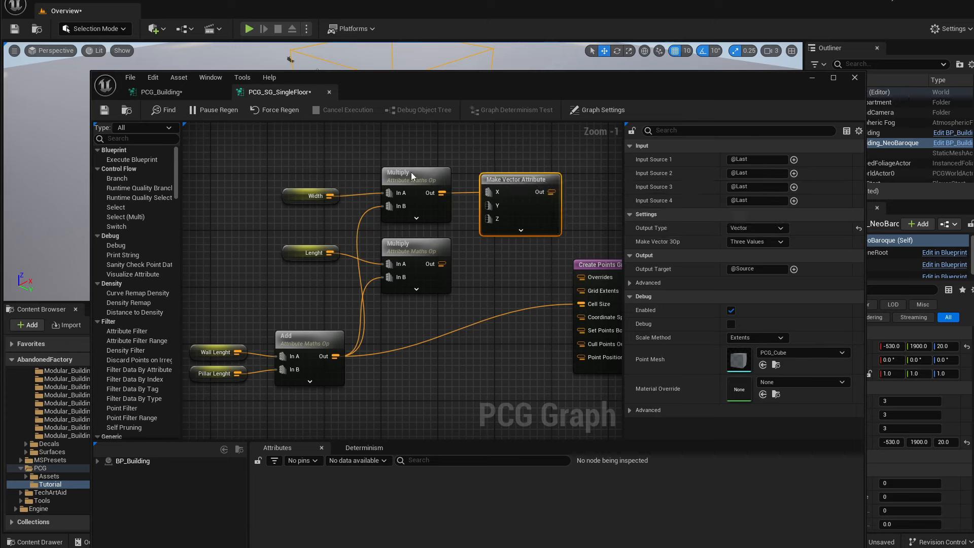
Align the Lenght node with its Multiply node, and connect that Multiply's output to Y of Make Vector Attribute.
drag(283, 173, 400, 208)
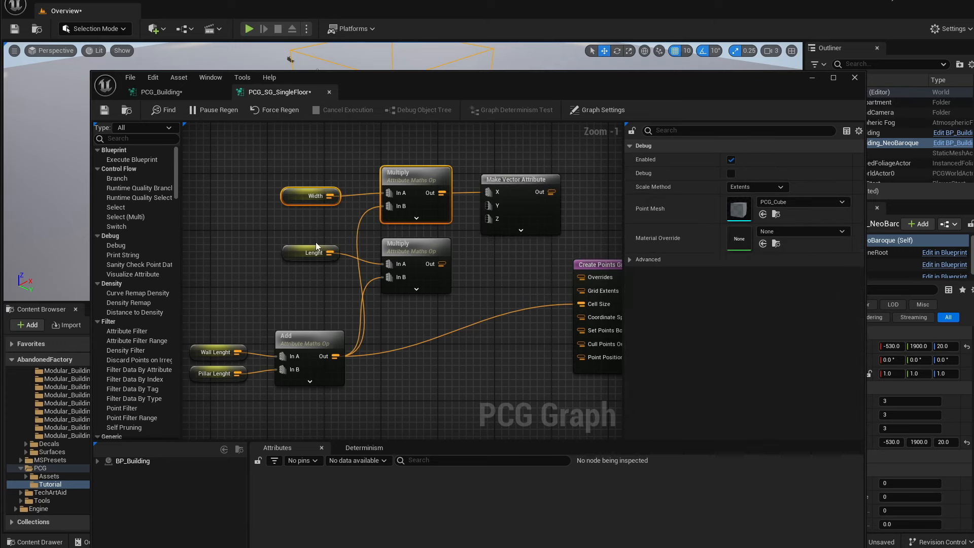
drag(297, 167, 401, 205)
click(295, 259)
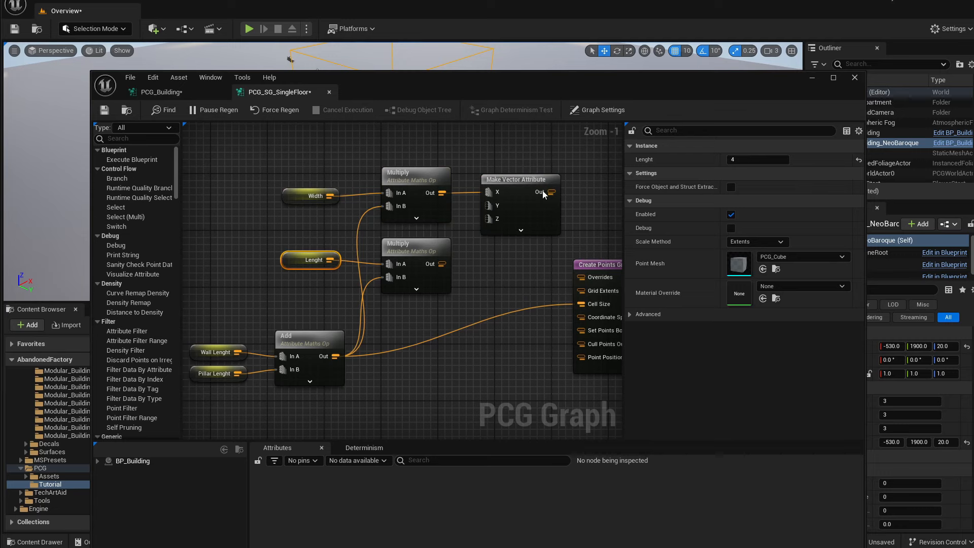
click(519, 180)
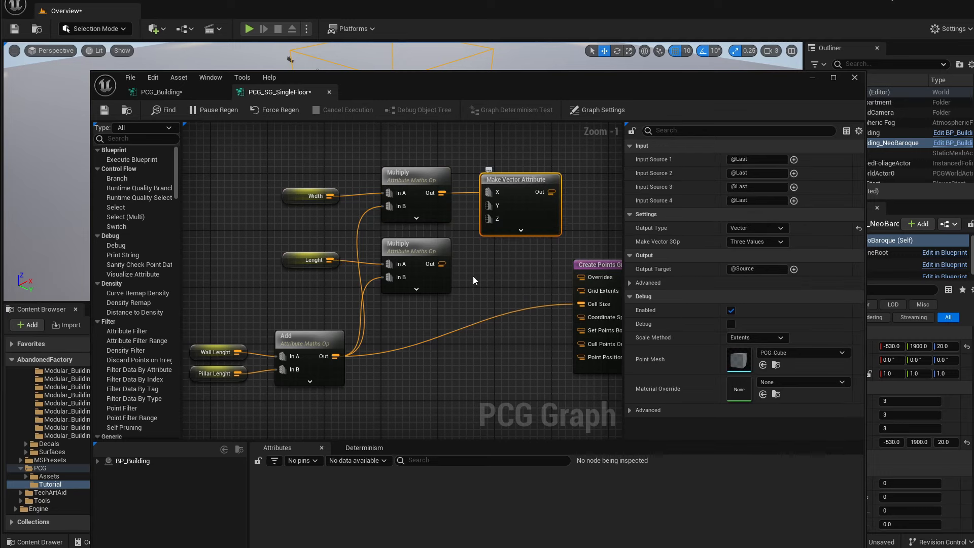
drag(306, 247, 488, 205)
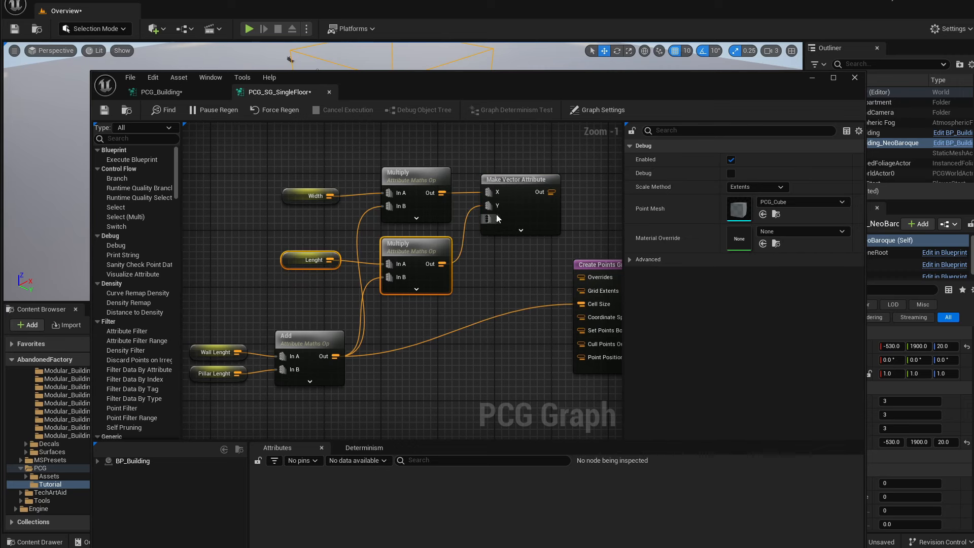
Add a Get Ceiling_Height parameter node, place it below the second Multiply node, and connect it to Z of Make Vector Attribute.
right_click(412, 309)
text(ceil)
key(Up)
key(Up)
key(Up)
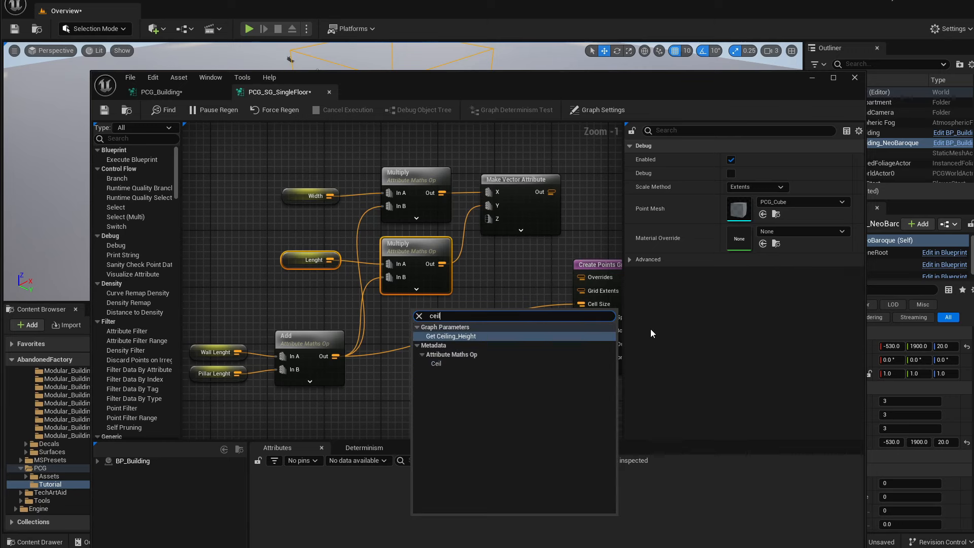
key(Return)
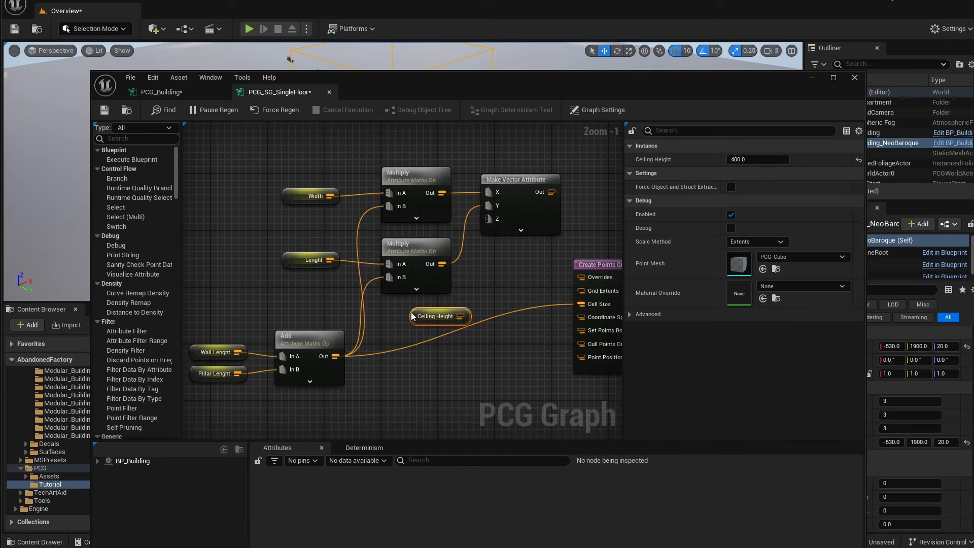
drag(414, 320, 500, 220)
Reposition the maths nodes, connect the Make Vector Attribute output to Grid Extents, and collapse the unused pins of Create Points Grid.
scroll(345, 305, down, 1)
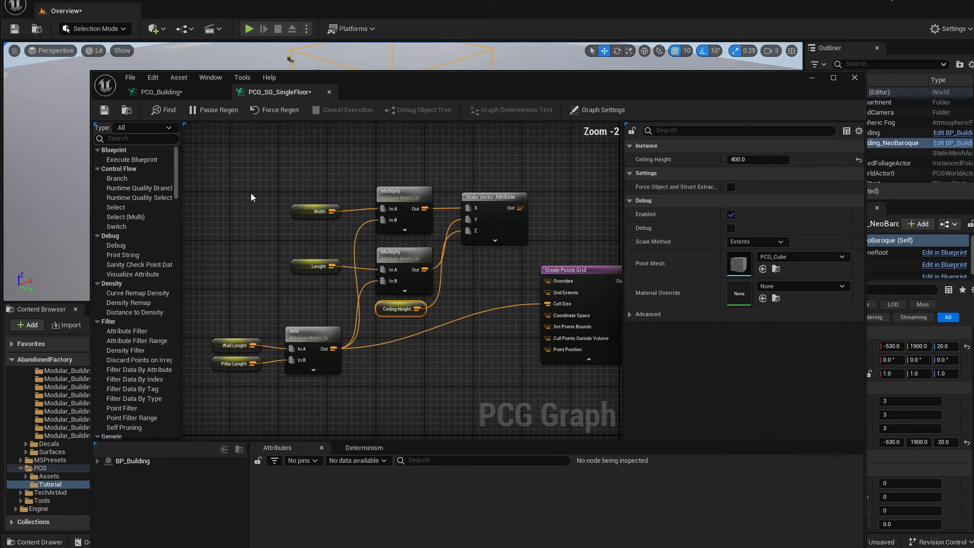
drag(224, 180, 482, 401)
drag(498, 219, 561, 295)
click(480, 259)
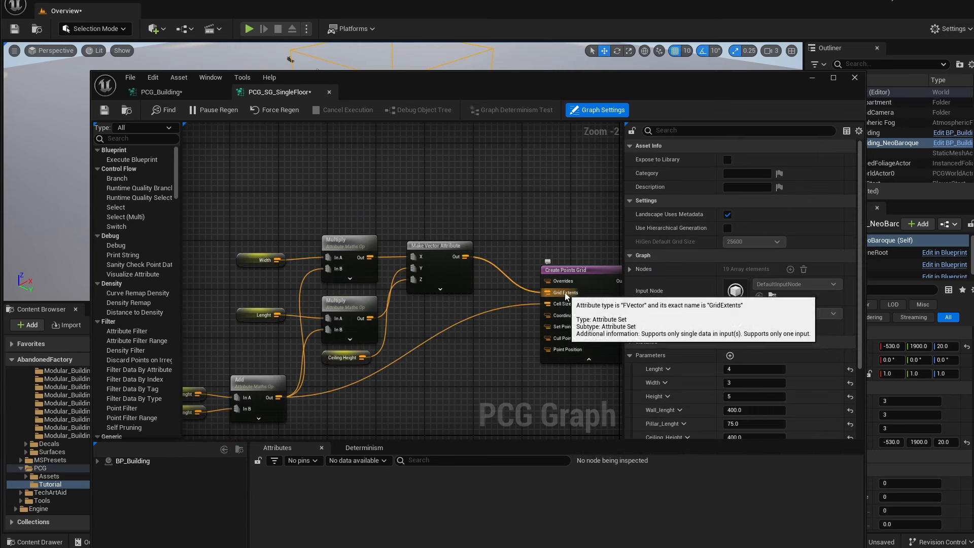
right_drag(565, 293, 467, 276)
click(490, 342)
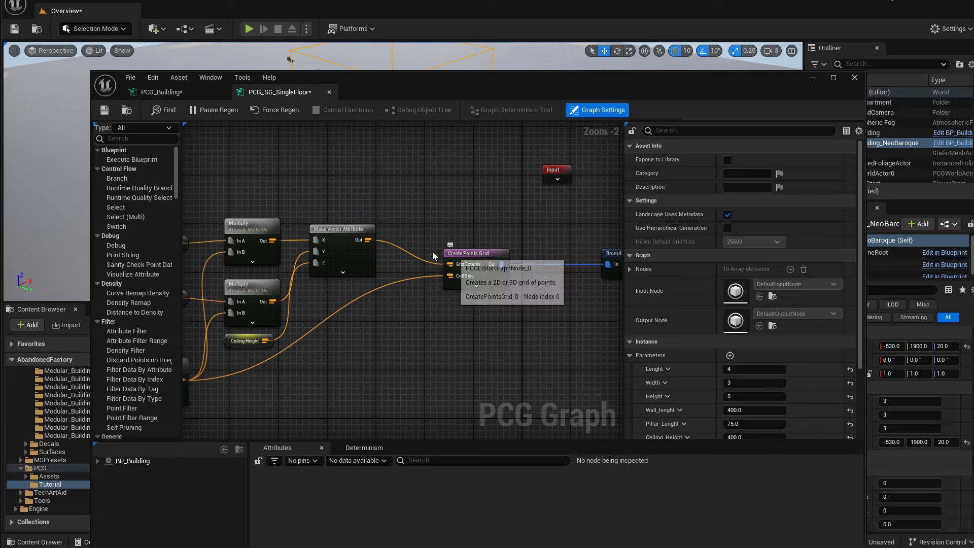
Move the whole group of parameter and maths nodes down so Make Vector Attribute lines up with Create Points Grid.
scroll(437, 243, down, 2)
drag(217, 212, 386, 351)
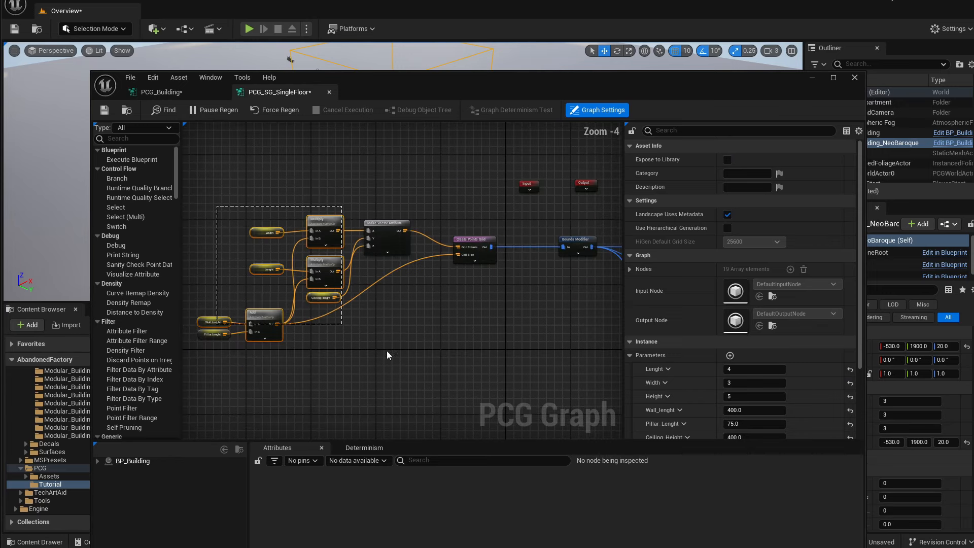
mouse_move(388, 233)
mouse_down()
mouse_move(397, 263)
mouse_move(387, 246)
mouse_up()
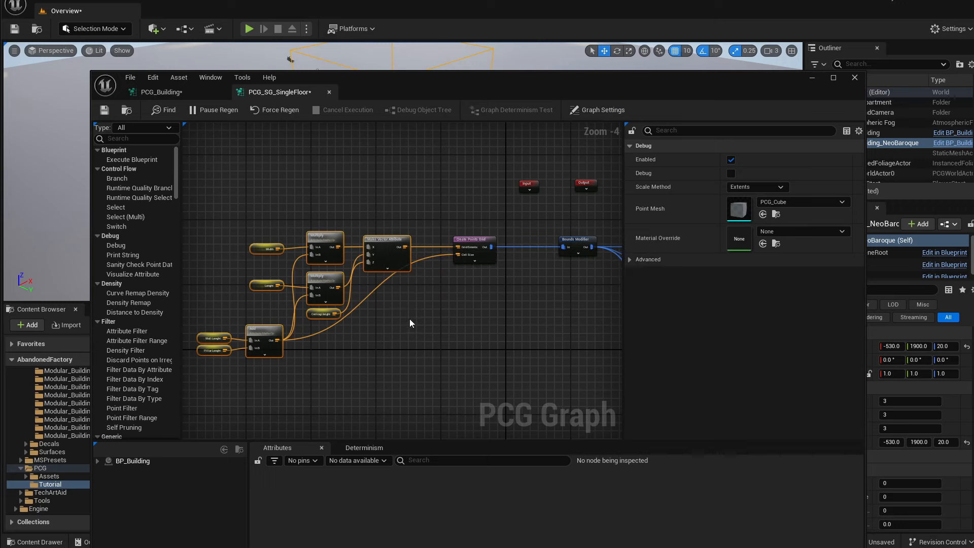
click(321, 314)
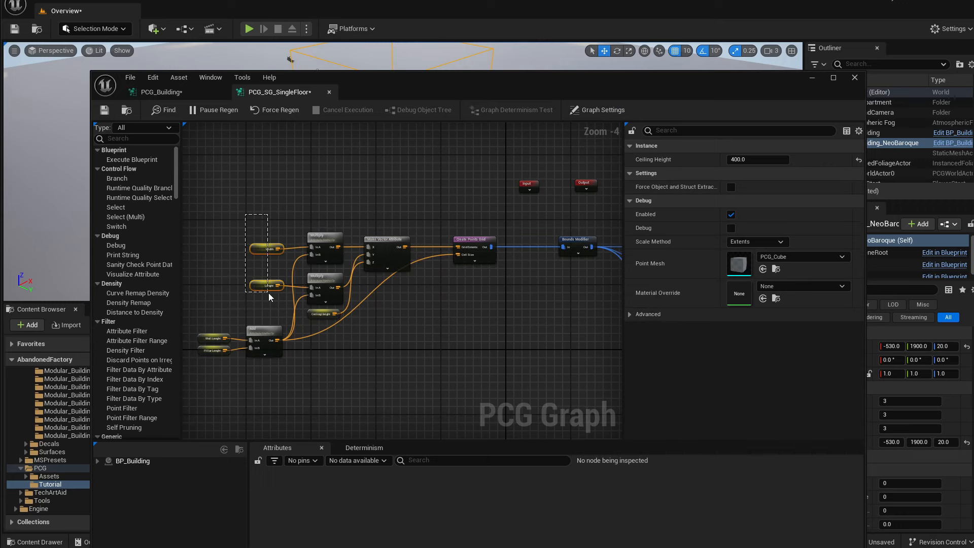
drag(269, 293, 271, 295)
click(333, 331)
scroll(437, 252, up, 1)
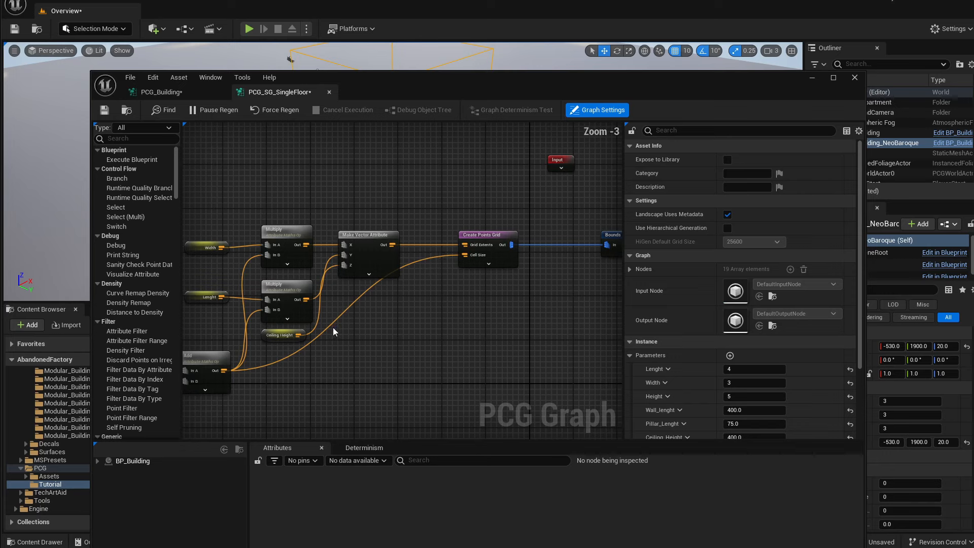
Inspect the Grid Extents and Cell Size values of the Create Points Grid node.
right_drag(335, 328, 386, 318)
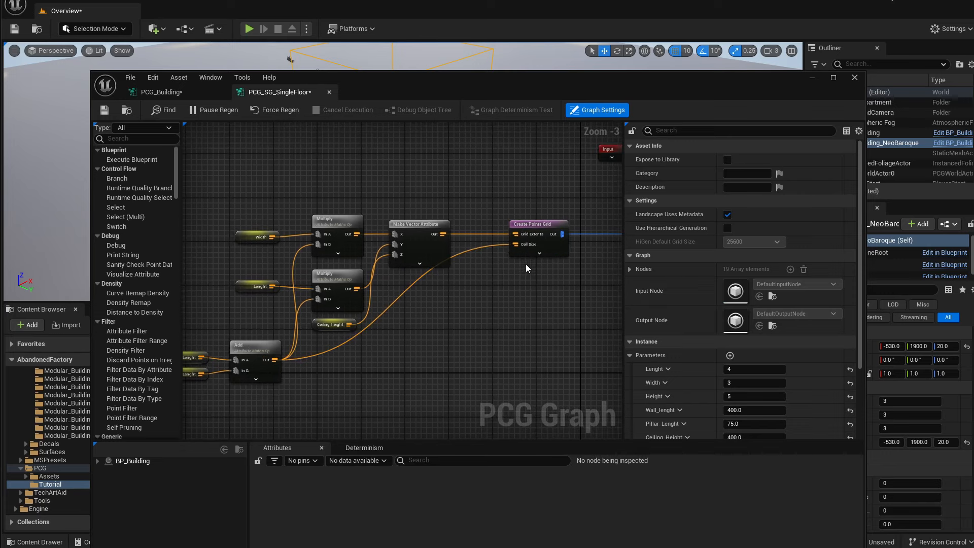
click(553, 230)
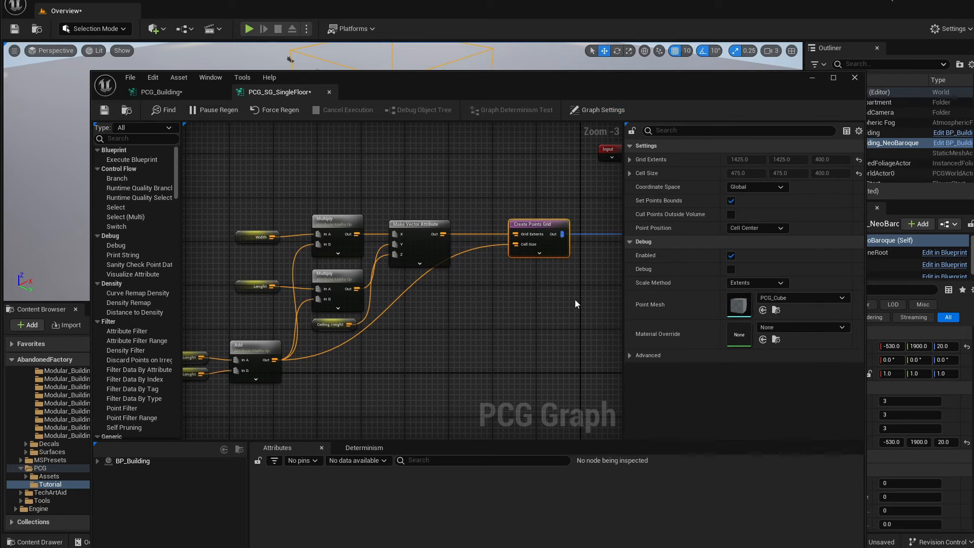
right_drag(531, 214, 409, 230)
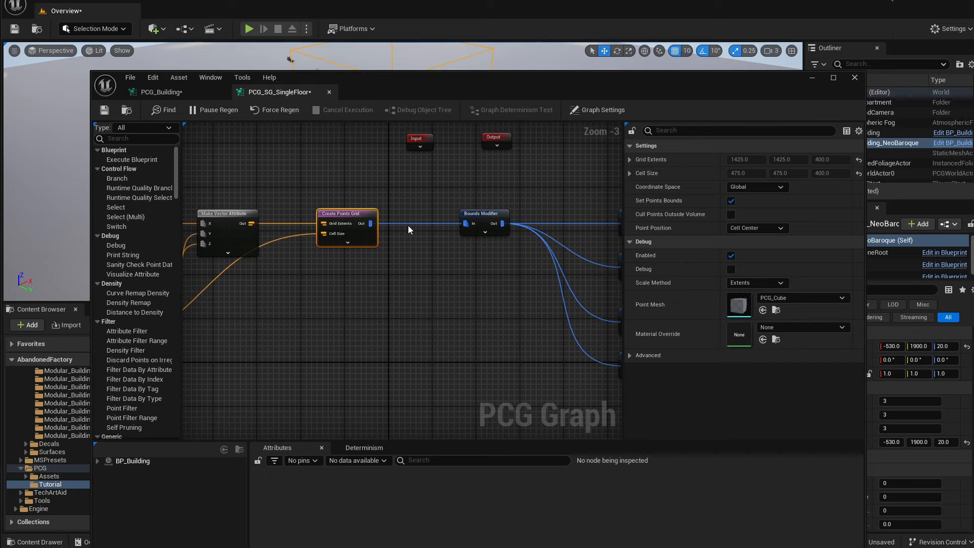
Uncover the viewport, preview the Bounds Modifier points with debug display, and turn debug off again.
drag(472, 89, 408, 219)
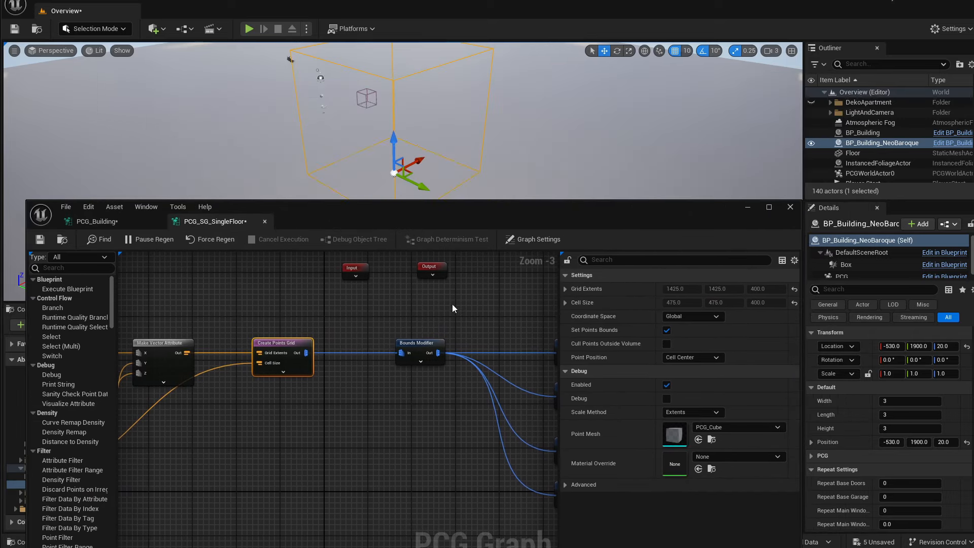
right_drag(425, 354, 284, 361)
click(284, 361)
key(d)
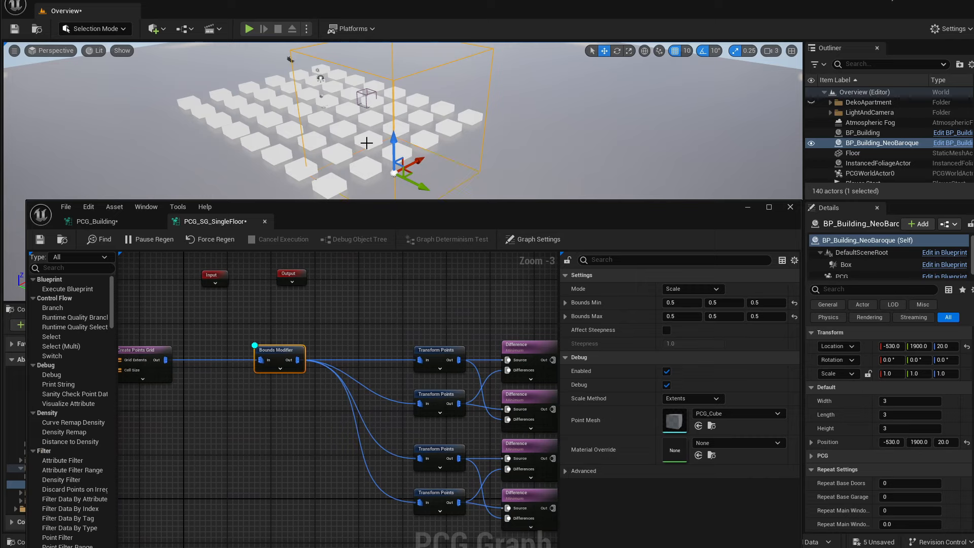
right_drag(378, 140, 400, 146)
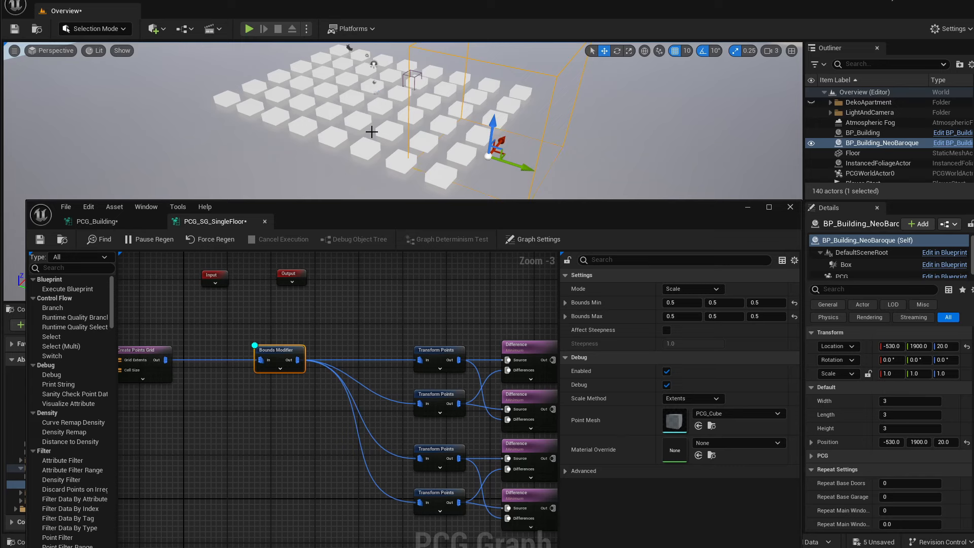
key(d)
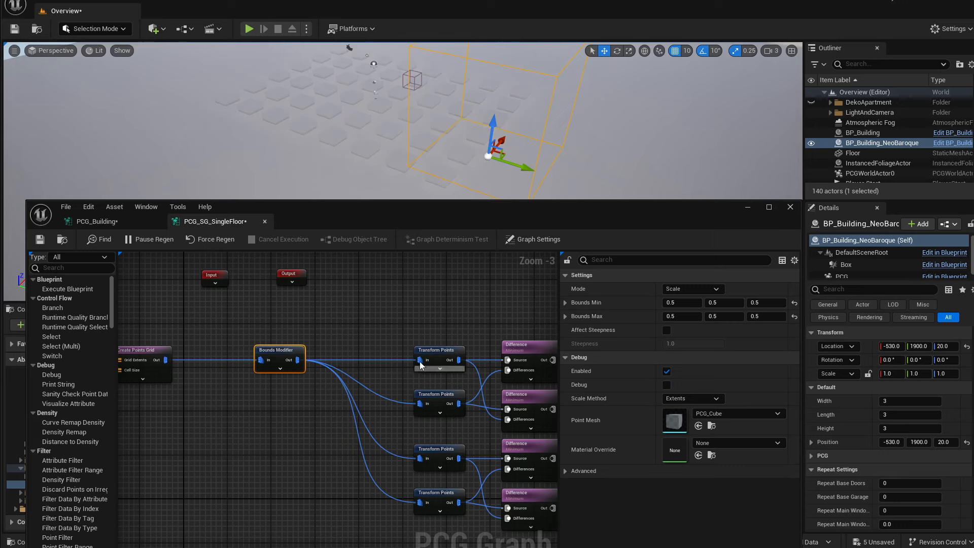
Examine the offset settings of the first Transform Points node and move the graph window back up.
drag(439, 329, 447, 376)
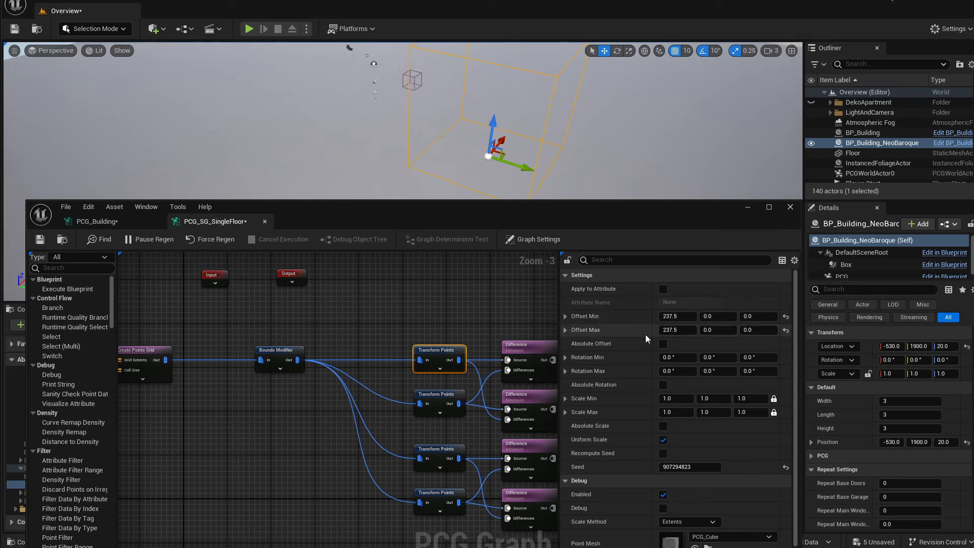
drag(436, 493, 436, 490)
drag(438, 326, 436, 410)
click(446, 328)
drag(436, 327, 434, 376)
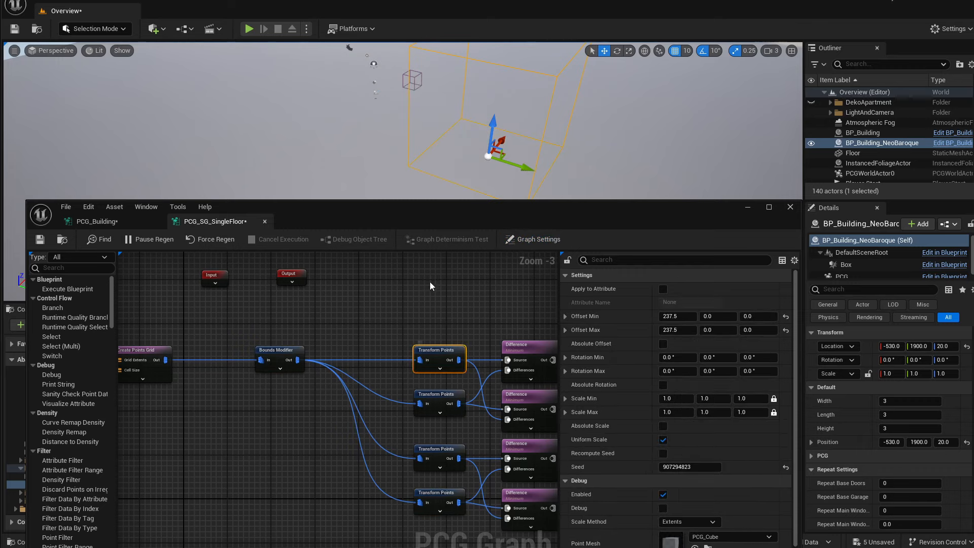
drag(630, 208, 644, 97)
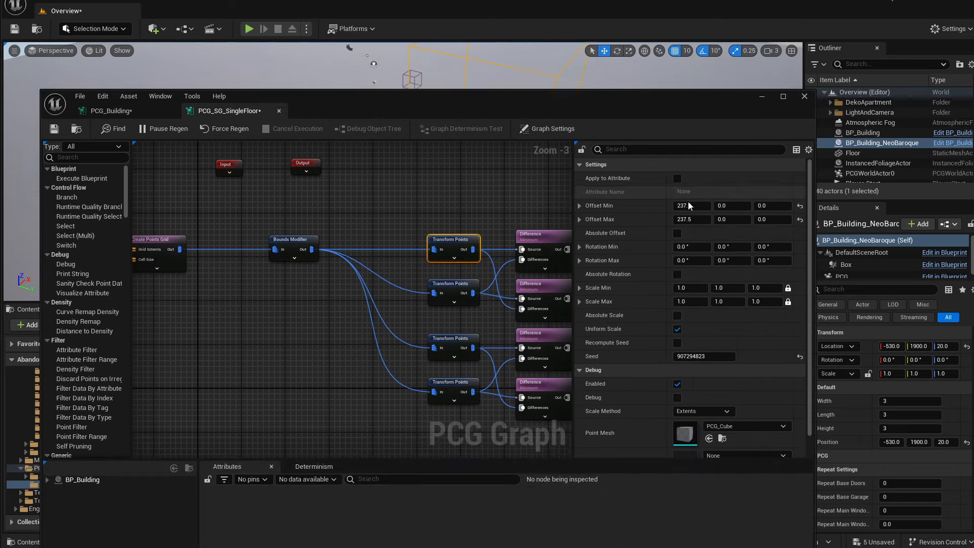
scroll(404, 262, up, 2)
scroll(404, 262, up, 1)
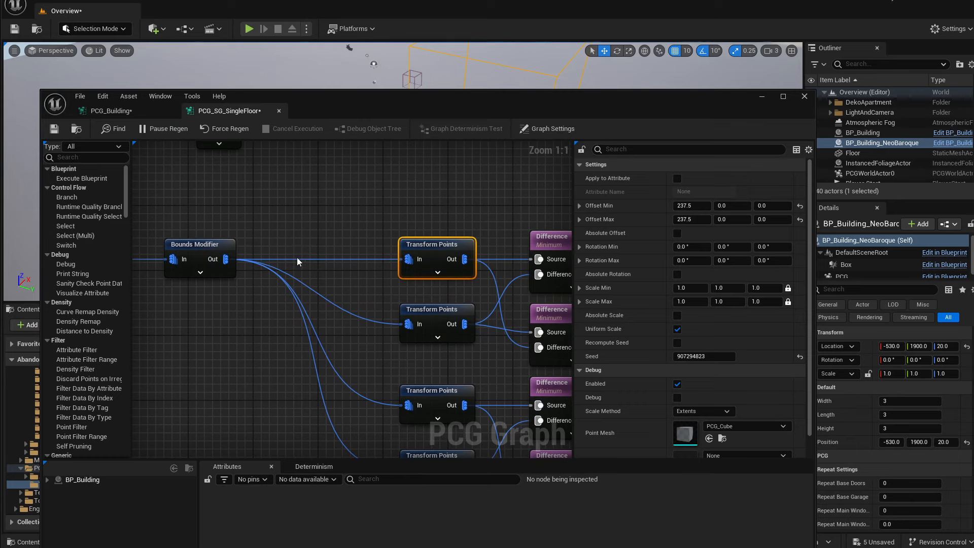
mouse_move(297, 259)
right_down()
mouse_move(354, 264)
mouse_move(311, 261)
right_up()
click(327, 230)
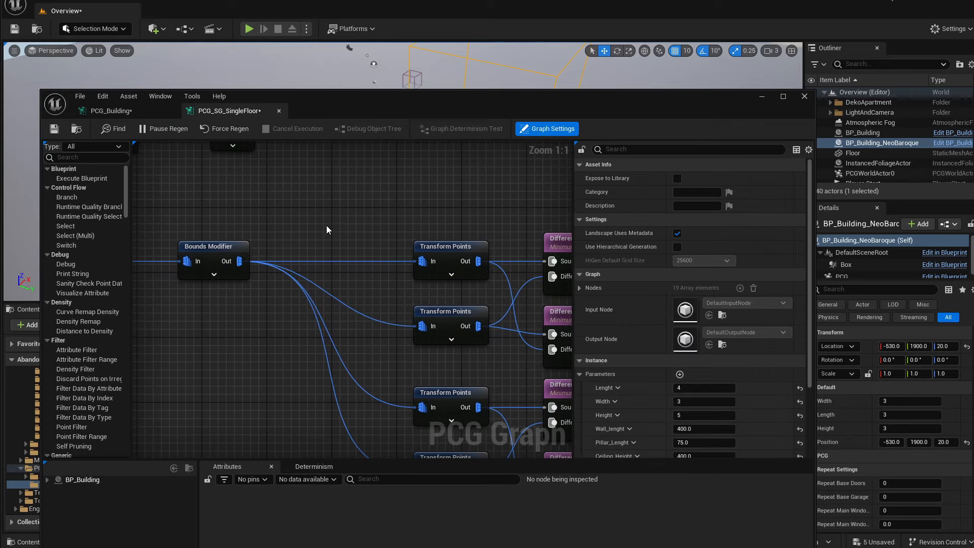
Copy the Wall Lenght, Pillar Lenght and Add nodes and paste the copies above the first Transform Points node.
scroll(204, 306, down, 3)
right_drag(204, 309, 566, 295)
right_drag(318, 311, 470, 276)
scroll(342, 323, up, 1)
scroll(342, 326, up, 1)
drag(207, 298, 276, 398)
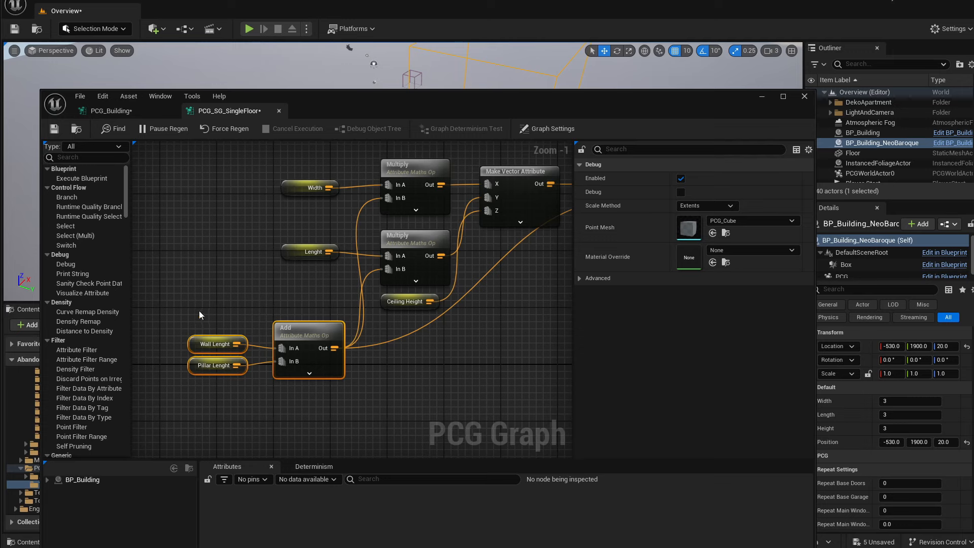
right_drag(463, 303, 226, 324)
scroll(369, 258, down, 2)
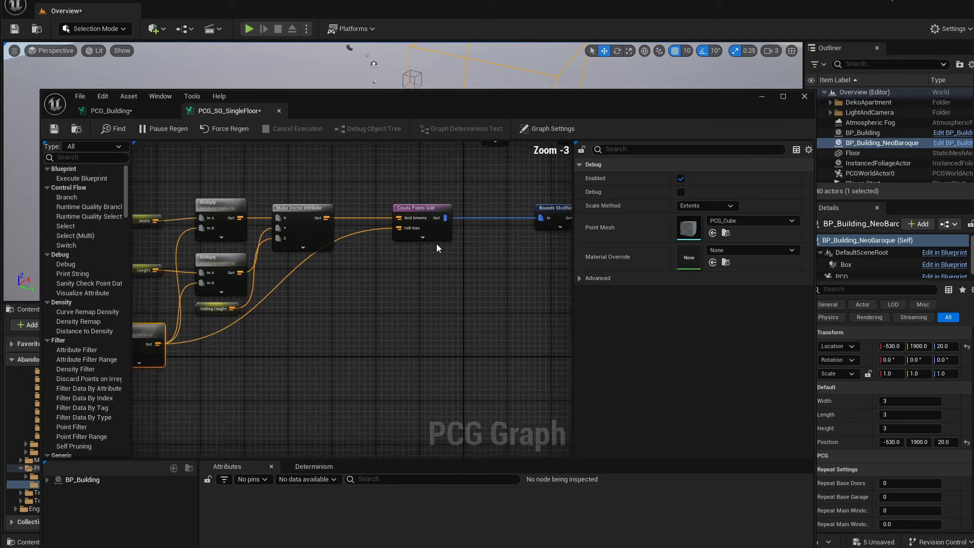
right_drag(508, 226, 196, 287)
right_drag(390, 198, 450, 195)
scroll(421, 218, up, 3)
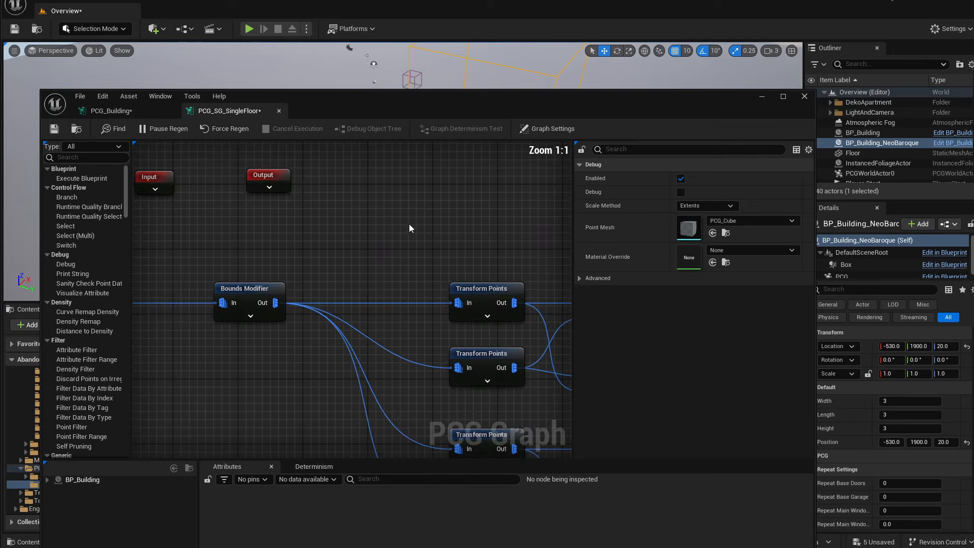
click(426, 225)
key(ctrl+v)
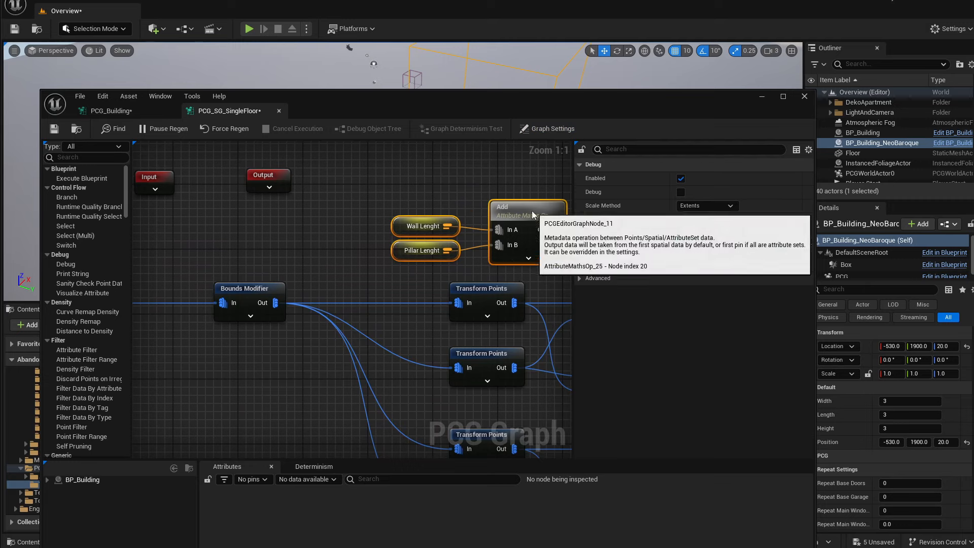
Move the pasted Wall Lenght, Pillar Lenght and Add nodes into the free space below the Bounds Modifier node.
drag(532, 212, 263, 390)
right_drag(263, 390, 345, 267)
click(304, 277)
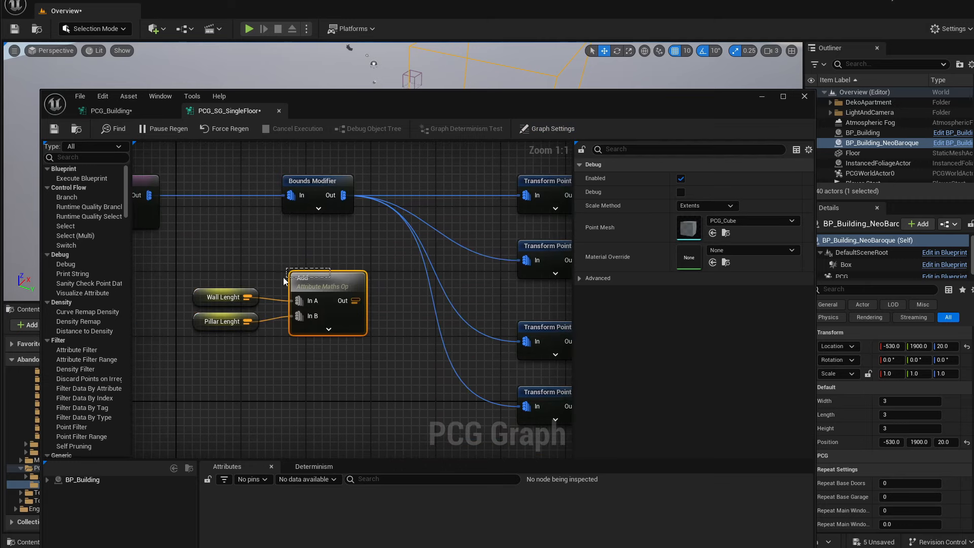
click(254, 263)
click(335, 273)
drag(337, 273, 328, 292)
drag(173, 255, 372, 386)
Create a Divide node with its In A fed by the output of the pasted Add node.
drag(317, 283, 351, 338)
text(divide)
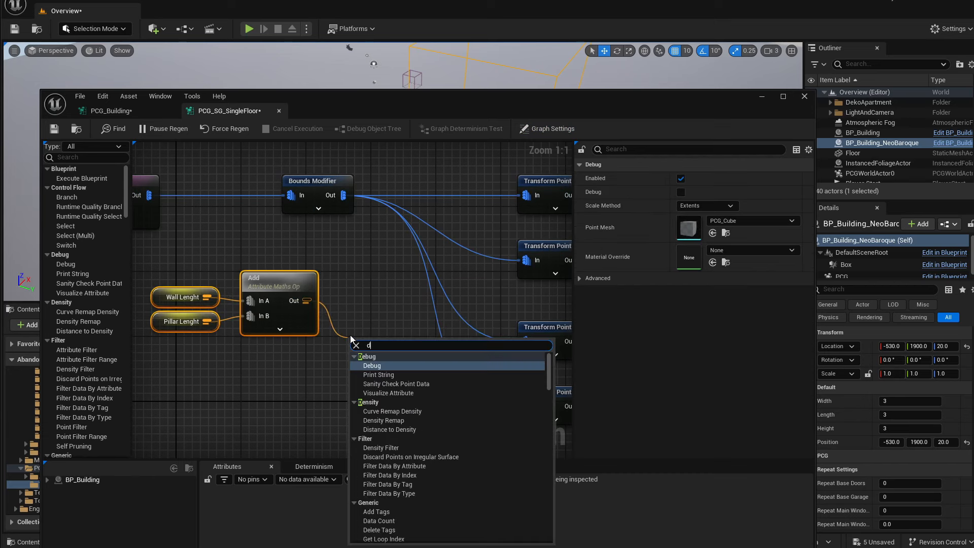
key(Return)
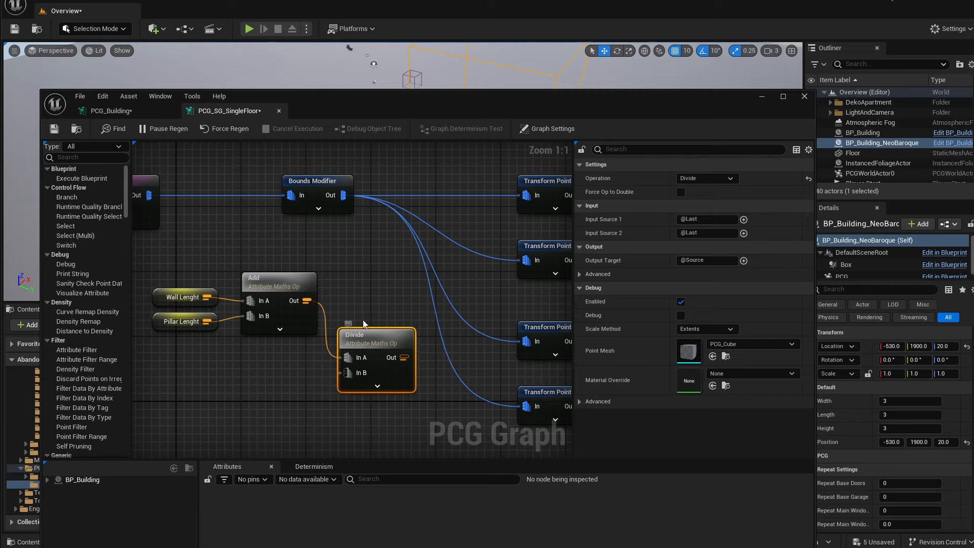
Create an Add Attribute node with a Double Value of 2 and connect its output to In B of Divide.
right_drag(289, 378, 341, 343)
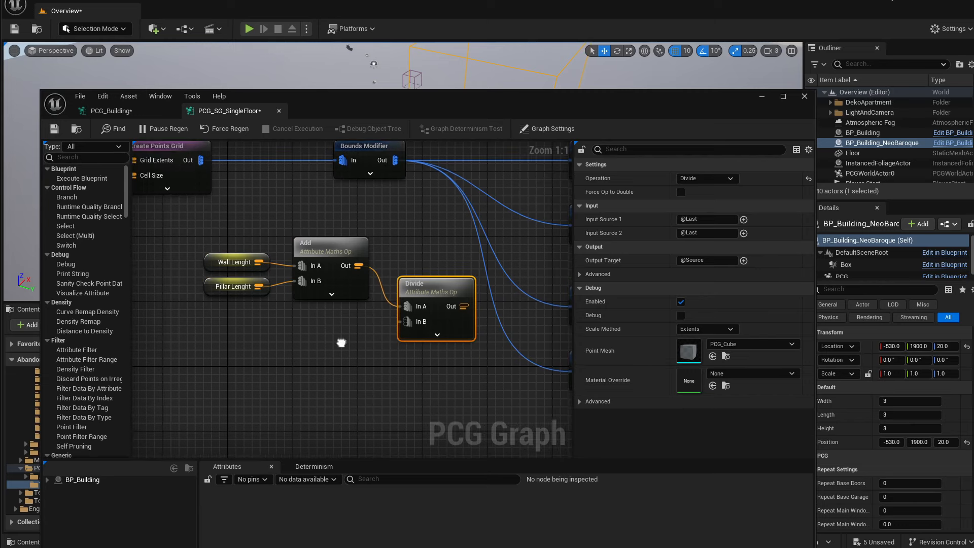
right_click(275, 359)
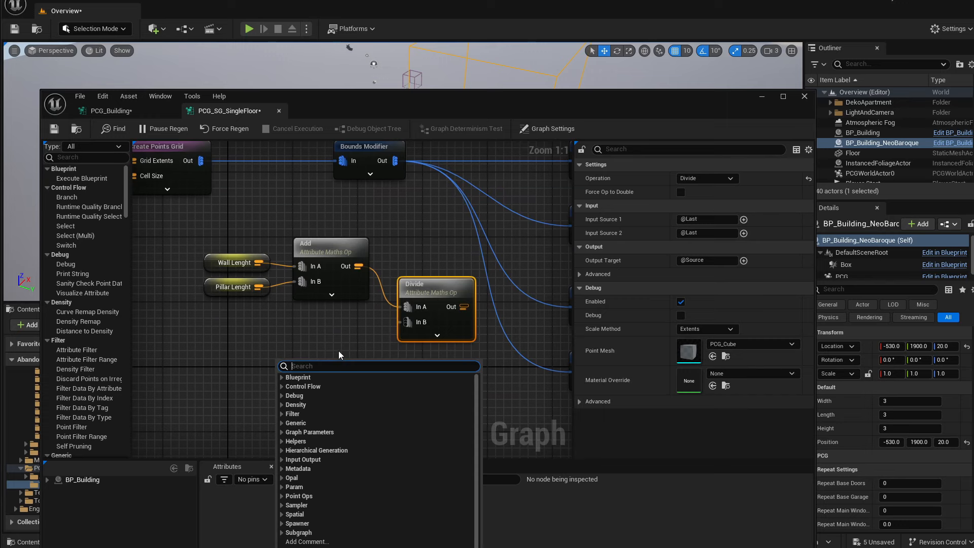
text(add pa)
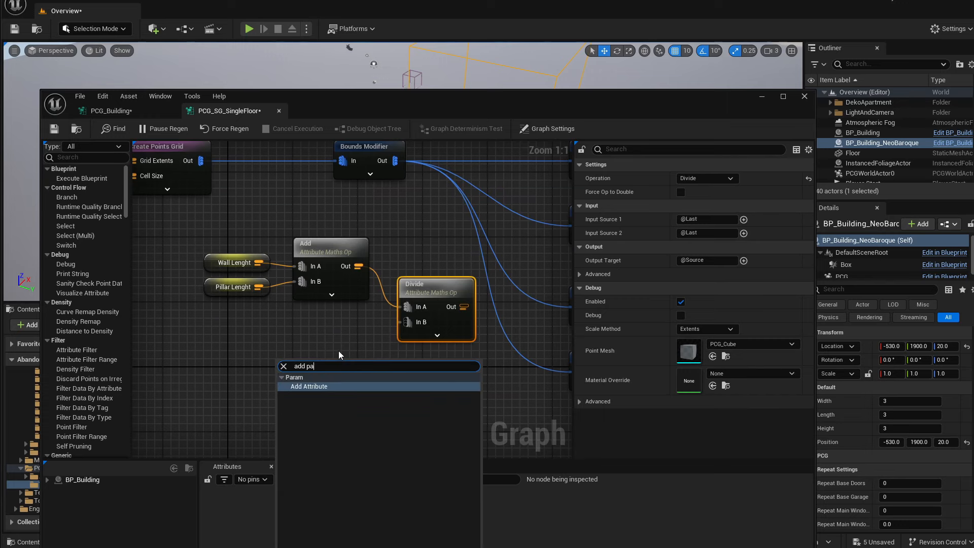
key(Return)
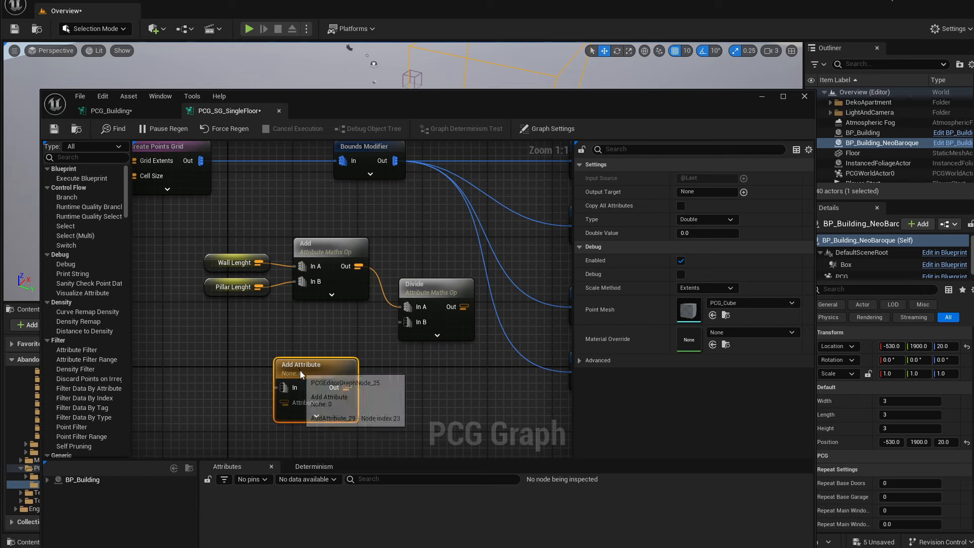
drag(301, 375, 312, 343)
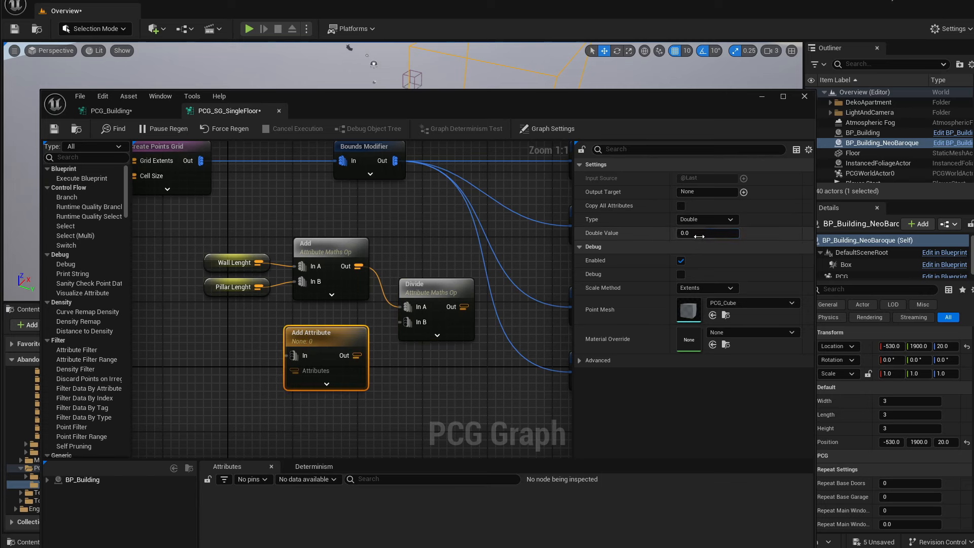
click(700, 234)
text(2)
click(421, 293)
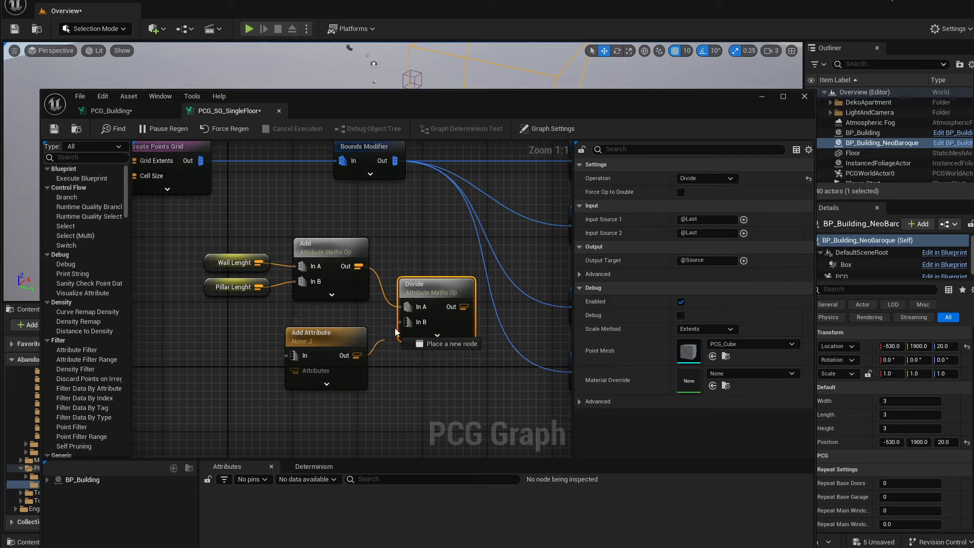
drag(357, 355, 409, 321)
Tidy the layout of the Wall Lenght, Pillar Lenght, Add, Add Attribute and Divide nodes below the Bounds Modifier.
click(336, 270)
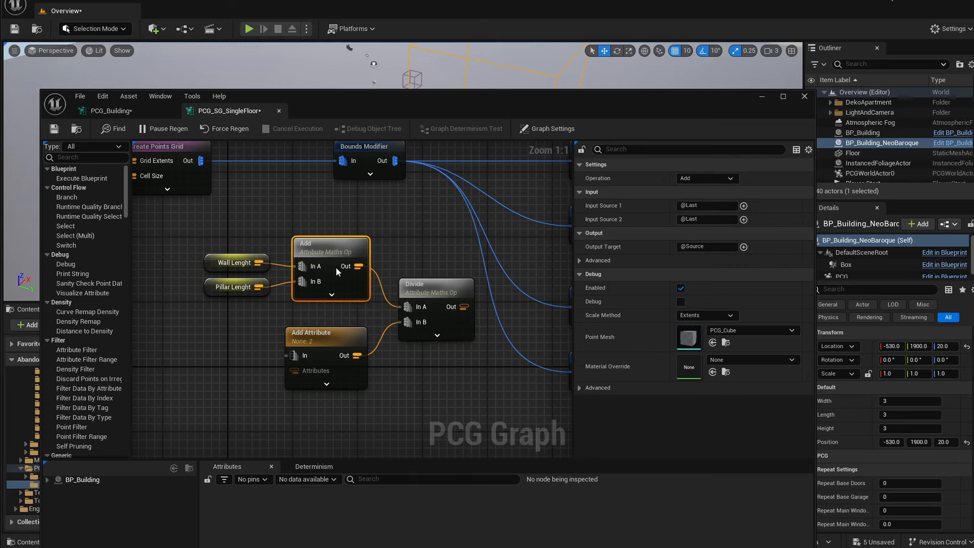
drag(316, 283, 323, 294)
click(330, 247)
drag(254, 236, 322, 293)
drag(326, 240, 325, 255)
right_drag(390, 222, 261, 209)
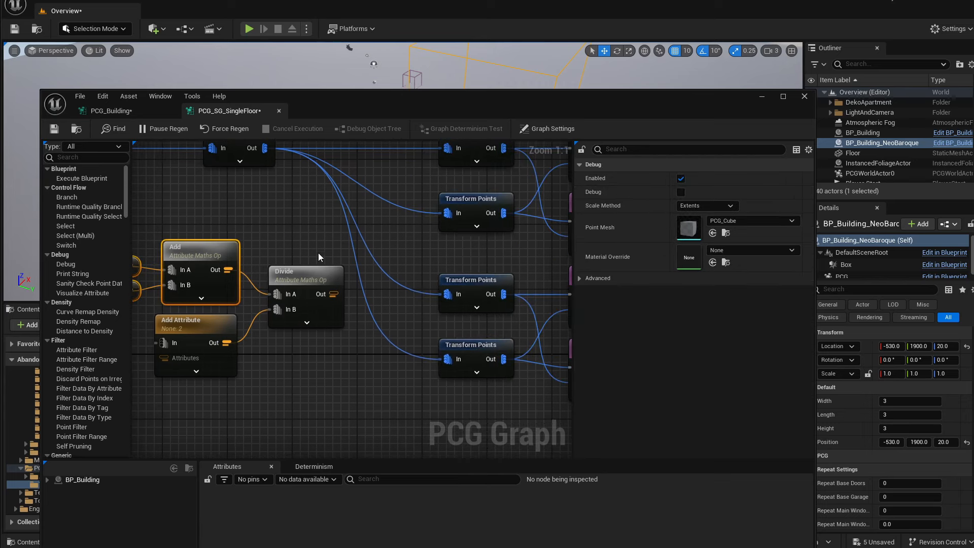
right_drag(427, 255, 460, 281)
drag(165, 263, 330, 391)
drag(330, 302, 273, 295)
click(298, 266)
right_drag(299, 270, 367, 253)
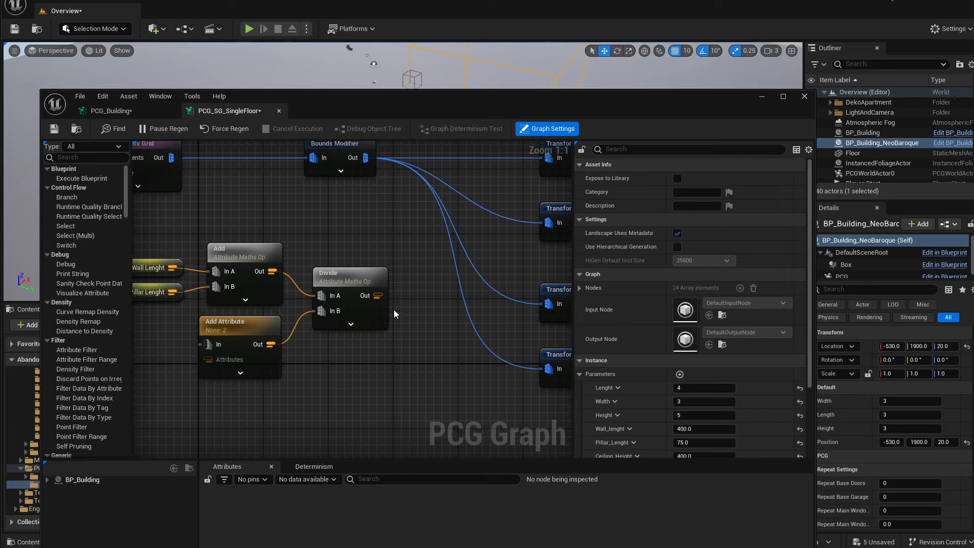
Create a Make Vector Attribute node with X fed by the Divide output and set its Output Type to Vector.
drag(378, 296, 407, 308)
text(make ve)
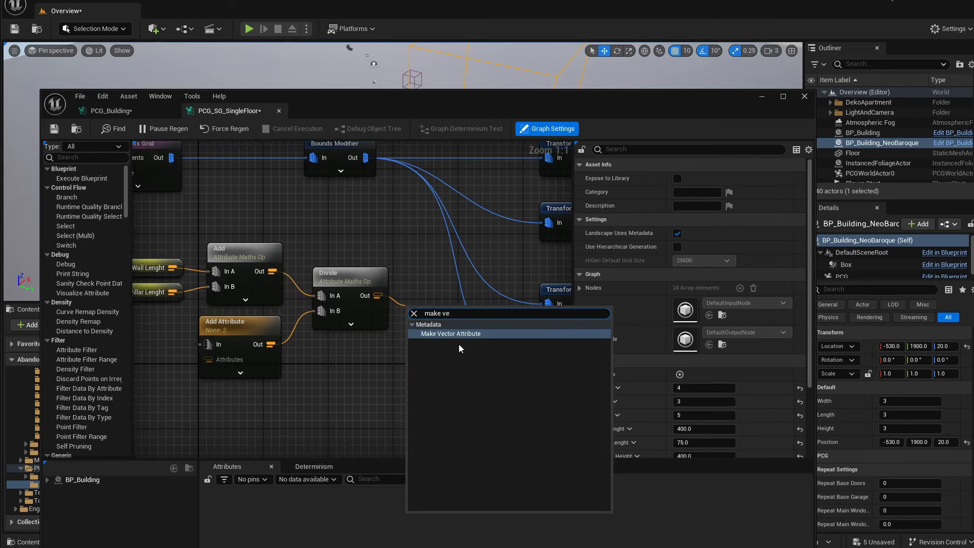
key(Return)
drag(440, 314, 446, 285)
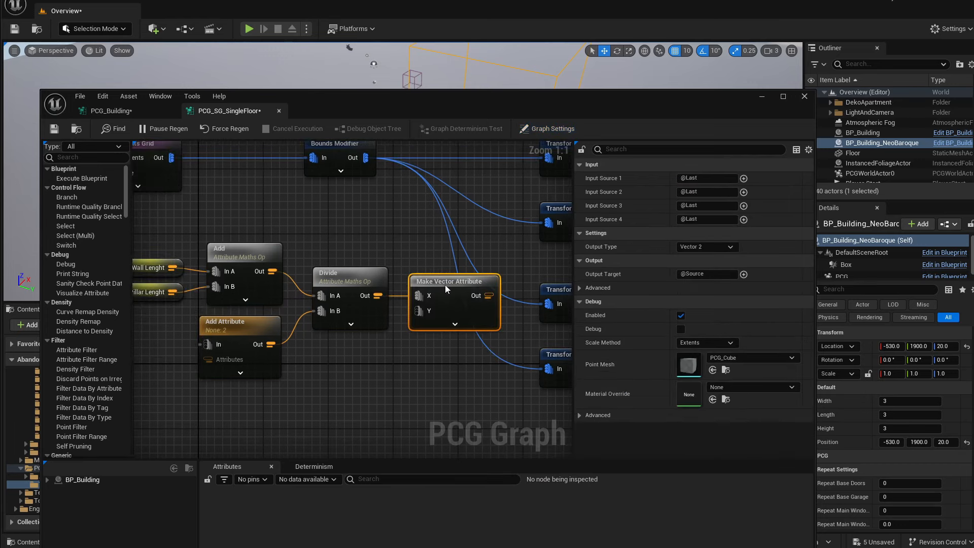
click(717, 246)
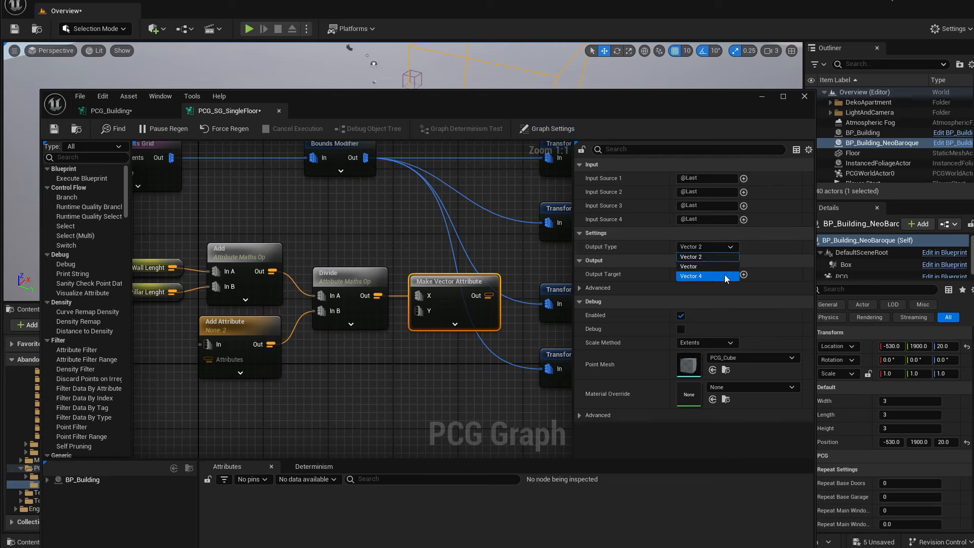
click(698, 267)
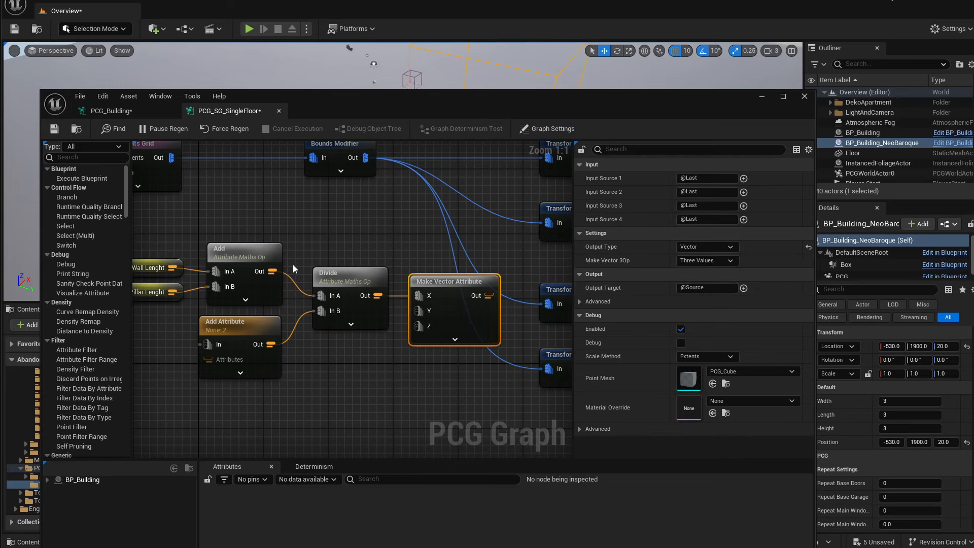
Expose the override pins of the first Transform Points node and connect the Make Vector Attribute output to Offset Min and Offset Max.
scroll(294, 268, down, 1)
drag(170, 238, 414, 377)
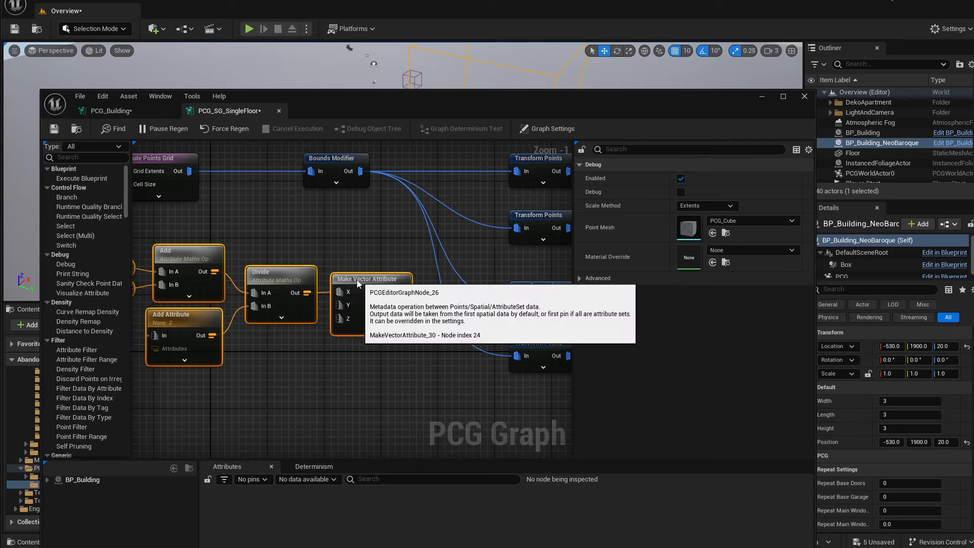
click(421, 325)
right_drag(434, 229, 378, 242)
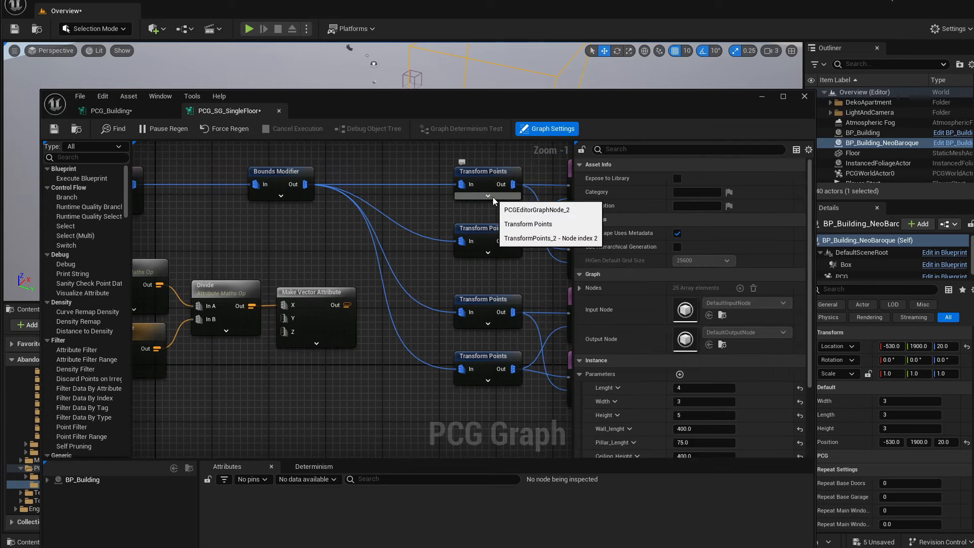
click(488, 196)
click(497, 189)
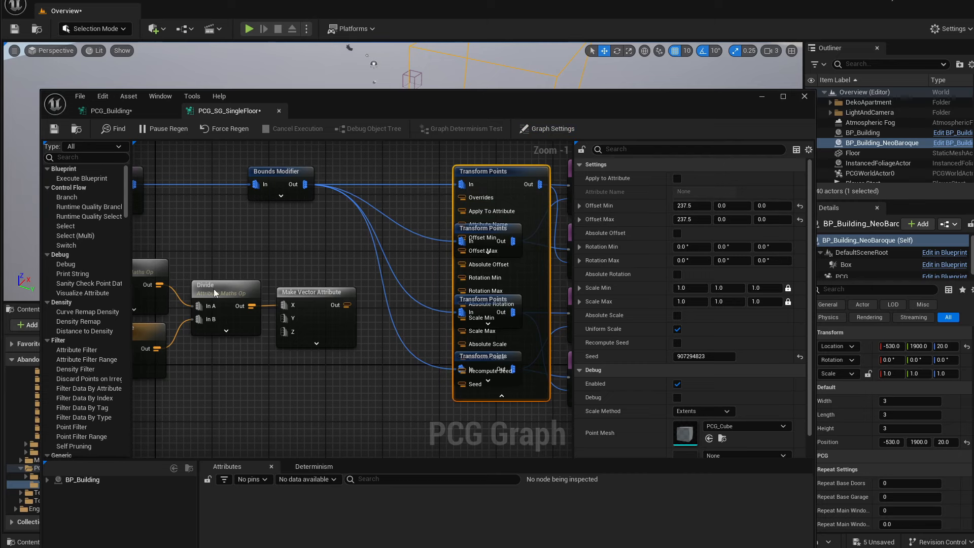
right_drag(208, 278, 352, 279)
right_drag(401, 319, 228, 328)
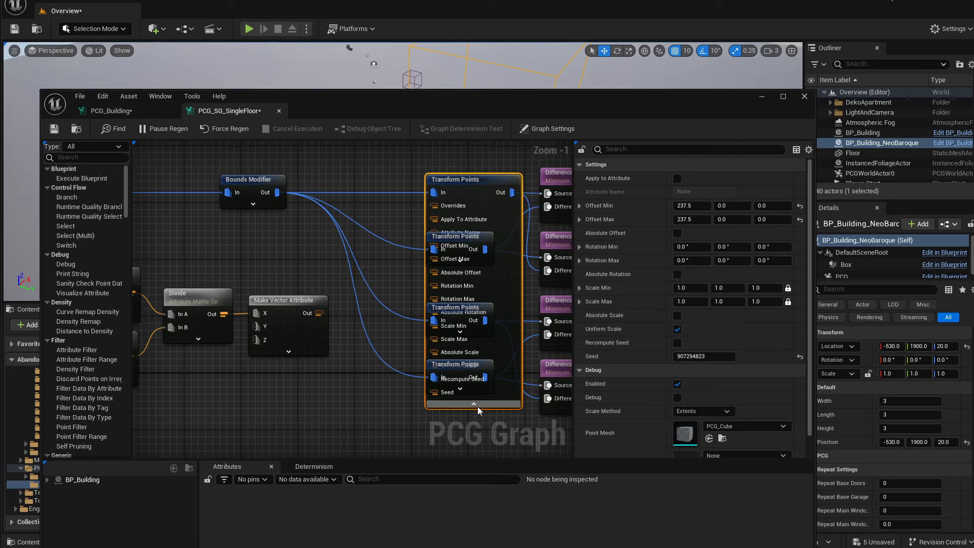
drag(440, 188, 391, 195)
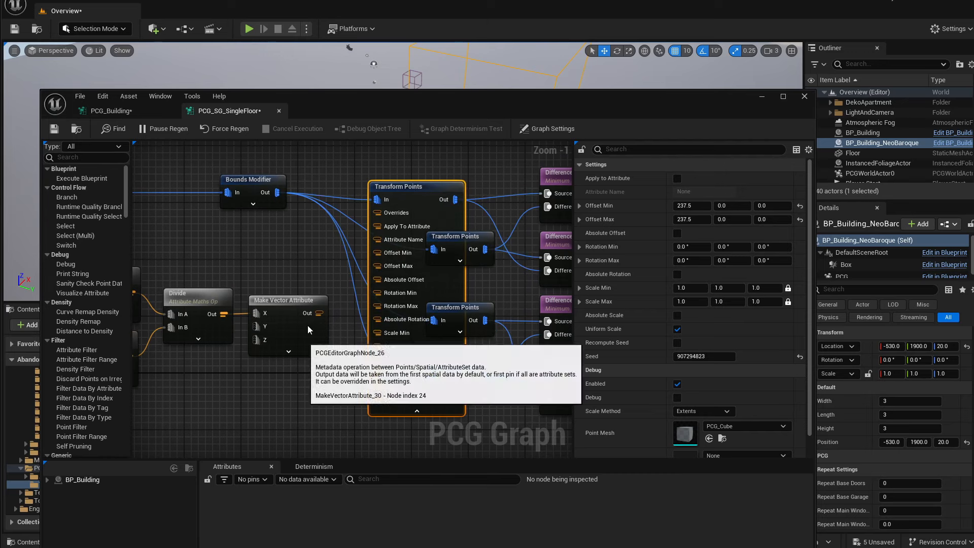
drag(320, 314, 391, 268)
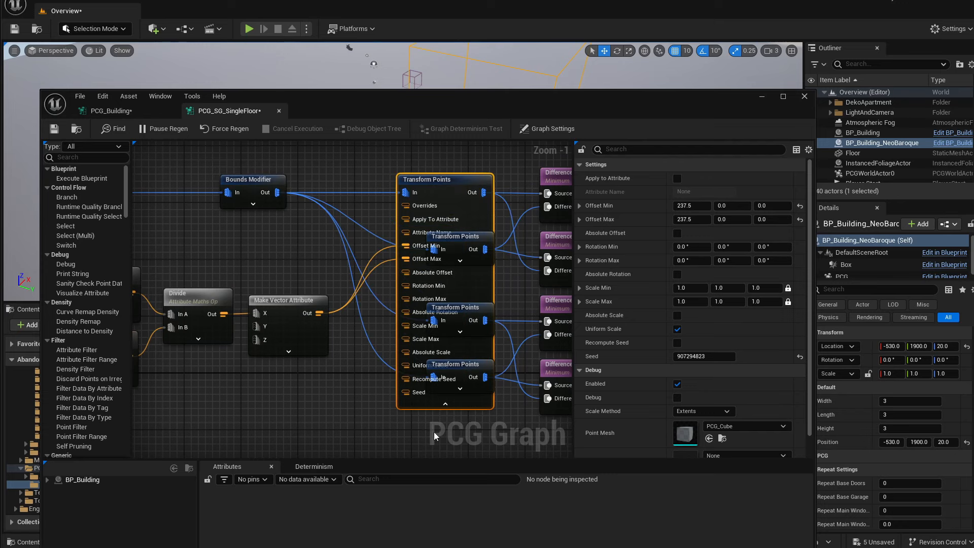
Collapse the first Transform Points node and realign it with the second Transform Points node placed below it.
click(446, 404)
drag(438, 182, 460, 182)
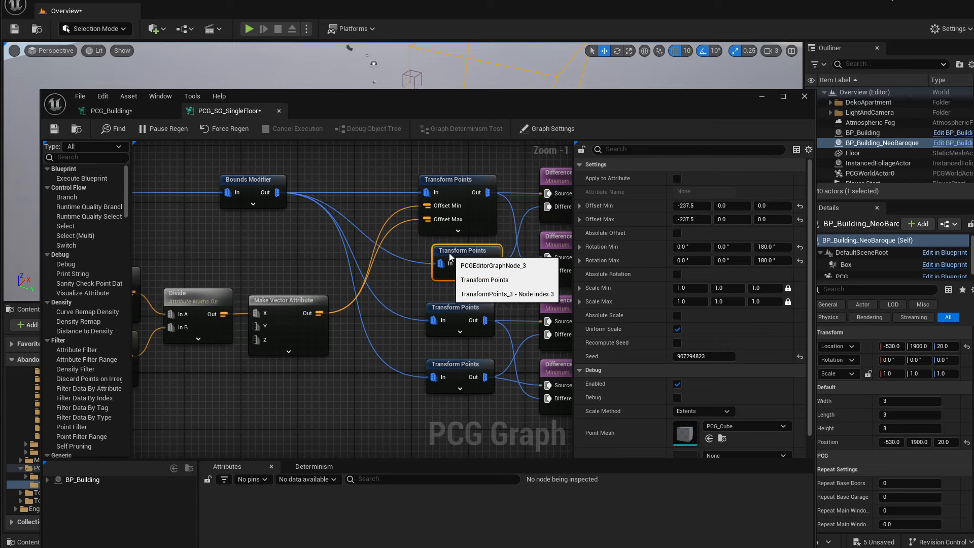
drag(442, 258, 443, 272)
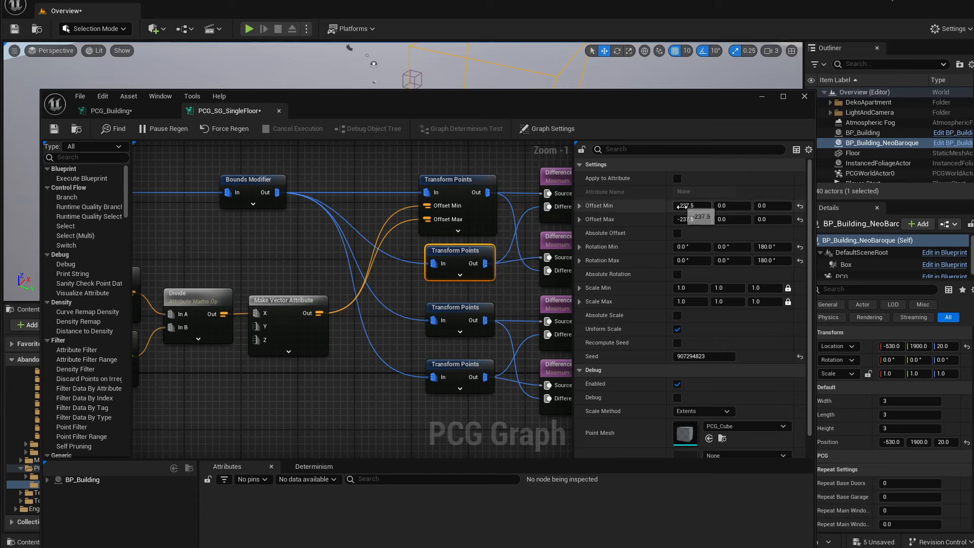
Create a Multiply node below Make Vector Attribute with its In A fed by the Divide output.
right_drag(324, 394, 413, 361)
right_drag(280, 347, 361, 358)
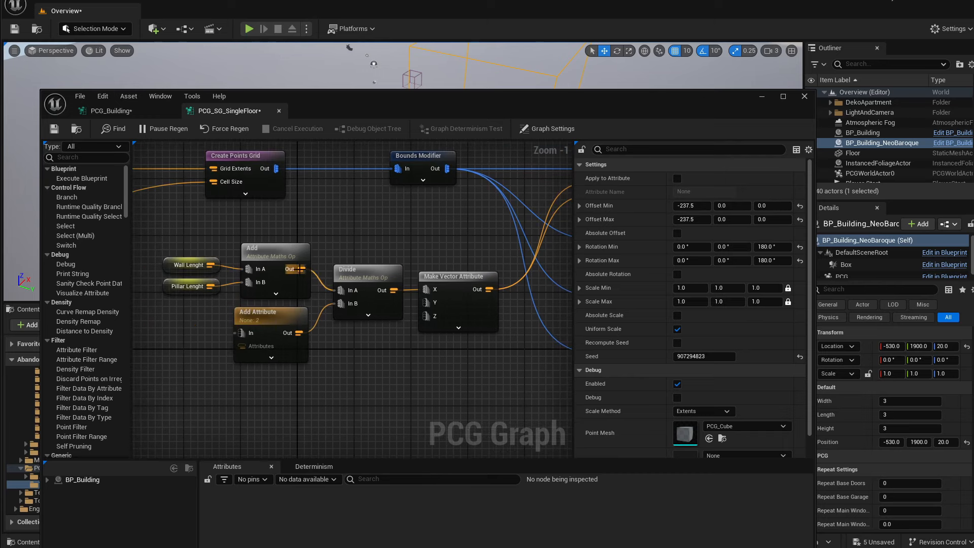
click(370, 275)
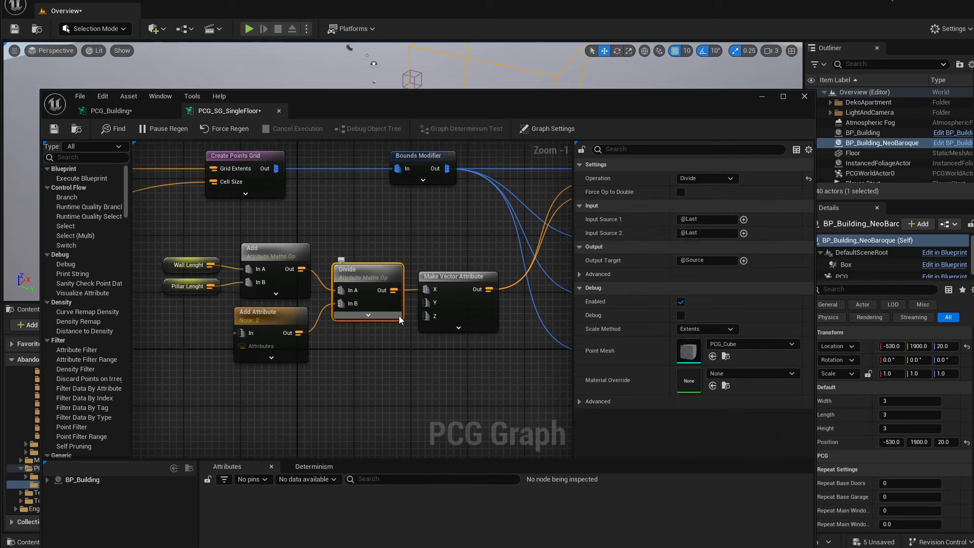
drag(394, 290, 427, 358)
text(mul)
key(Return)
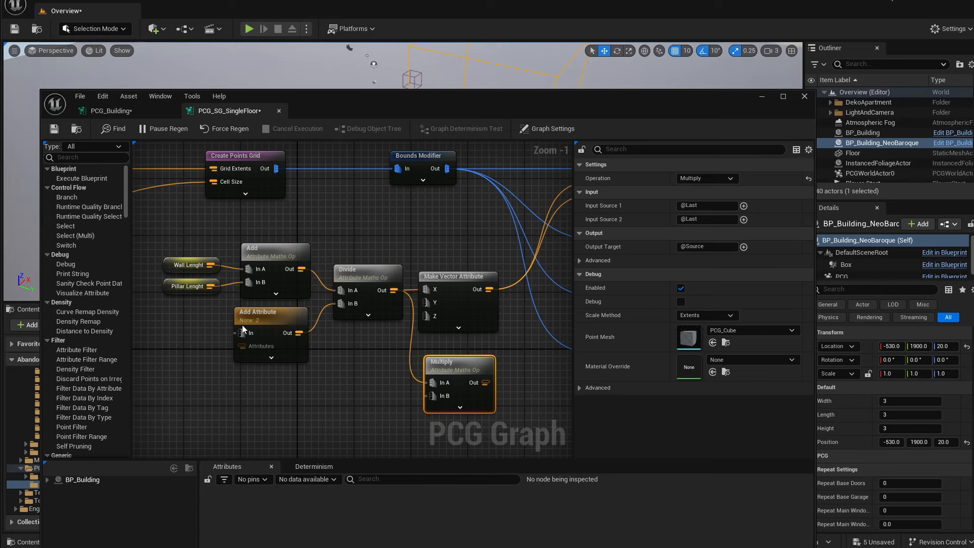
Copy the Add Attribute node, set the copy's Double Value to -1 and connect it to In B of Multiply.
click(257, 312)
key(ctrl+c)
key(ctrl+v)
drag(368, 389, 310, 390)
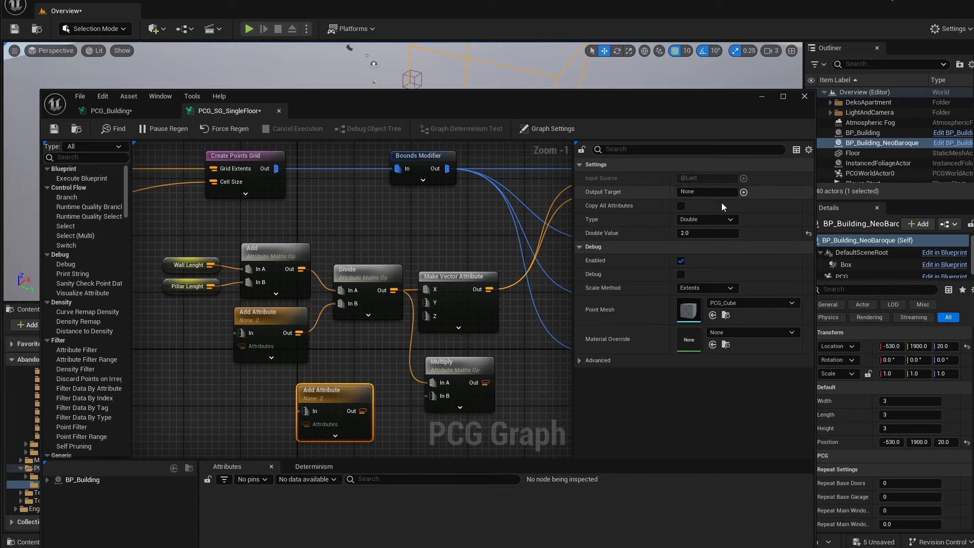
click(708, 233)
text(/)
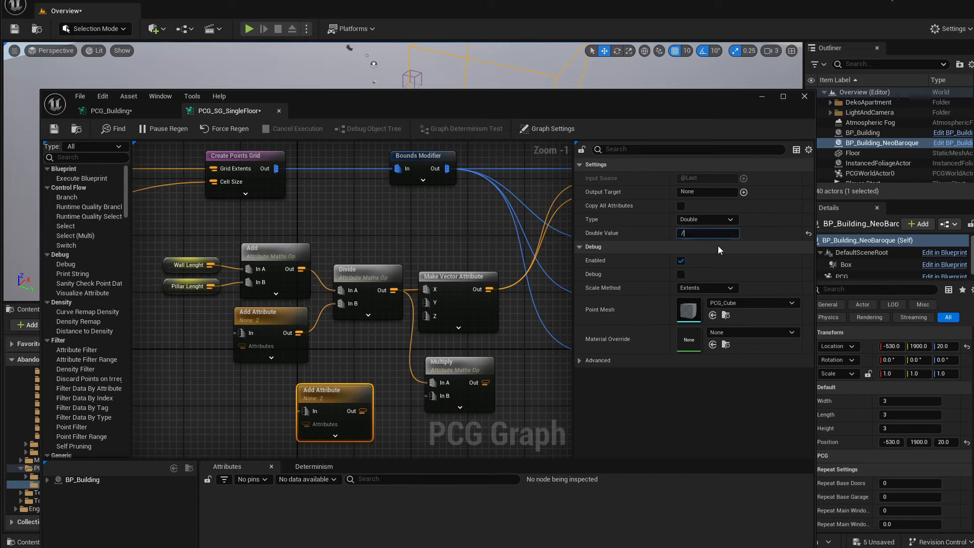
key(BackSpace)
text(-1)
key(Return)
drag(363, 412, 433, 396)
Arrange the Multiply node and its -1 Add Attribute node together below the Divide branch.
click(369, 315)
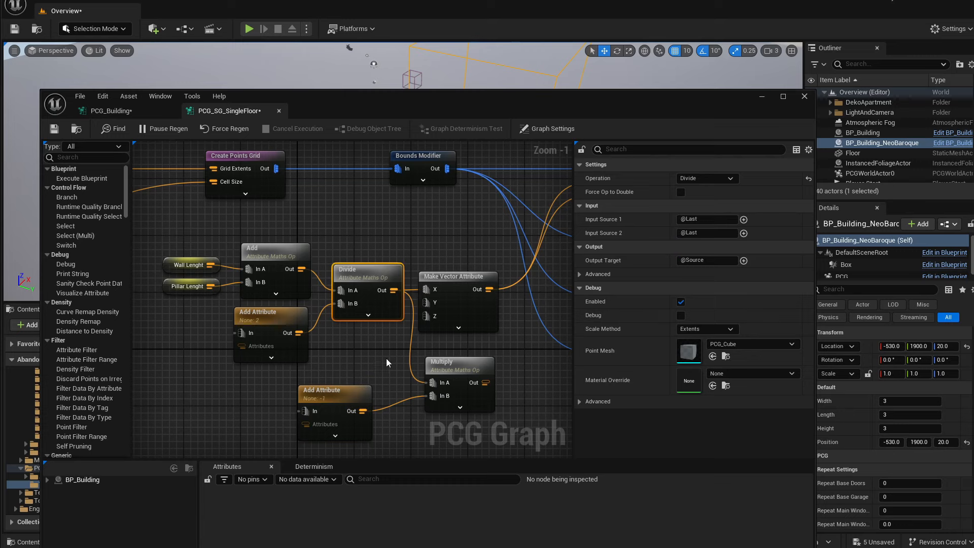
click(345, 389)
drag(460, 367, 440, 361)
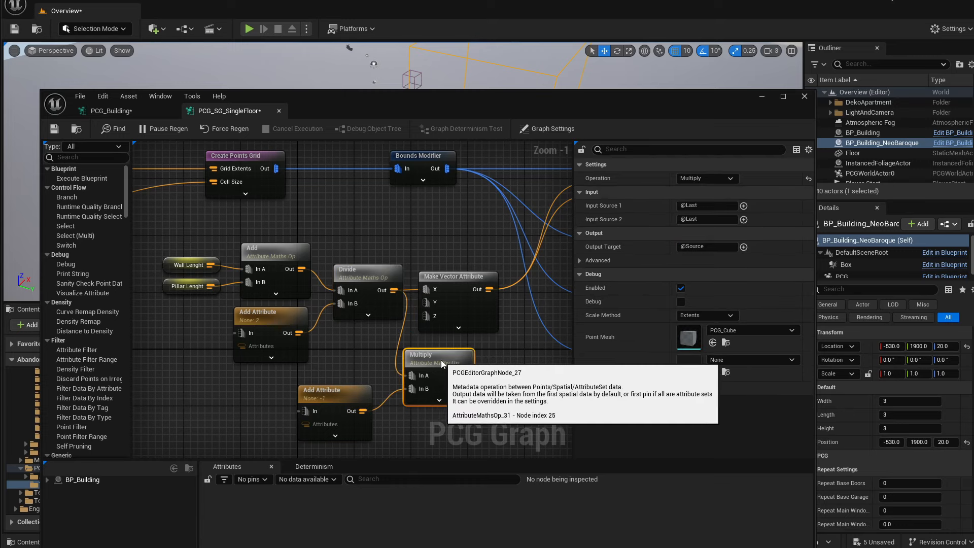
click(343, 267)
drag(333, 391, 327, 382)
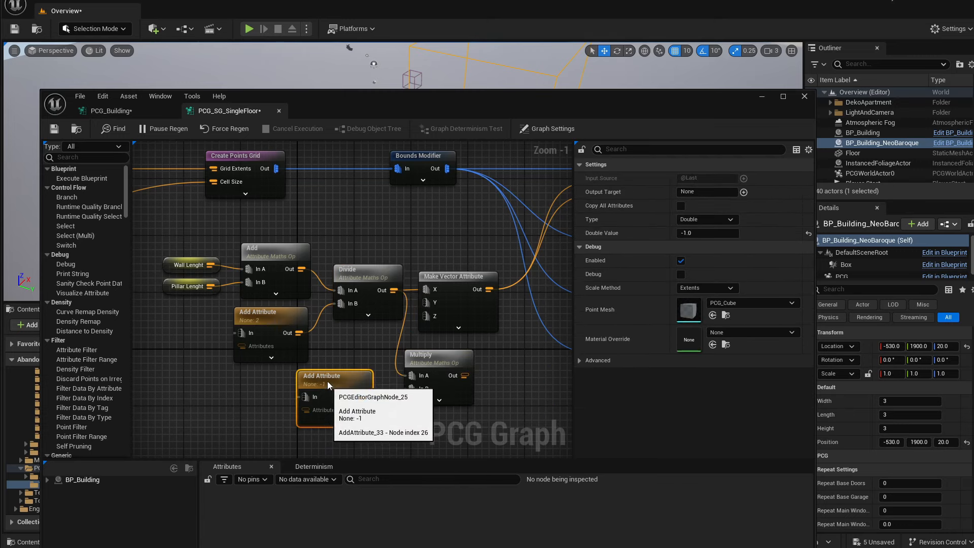
drag(444, 356, 437, 363)
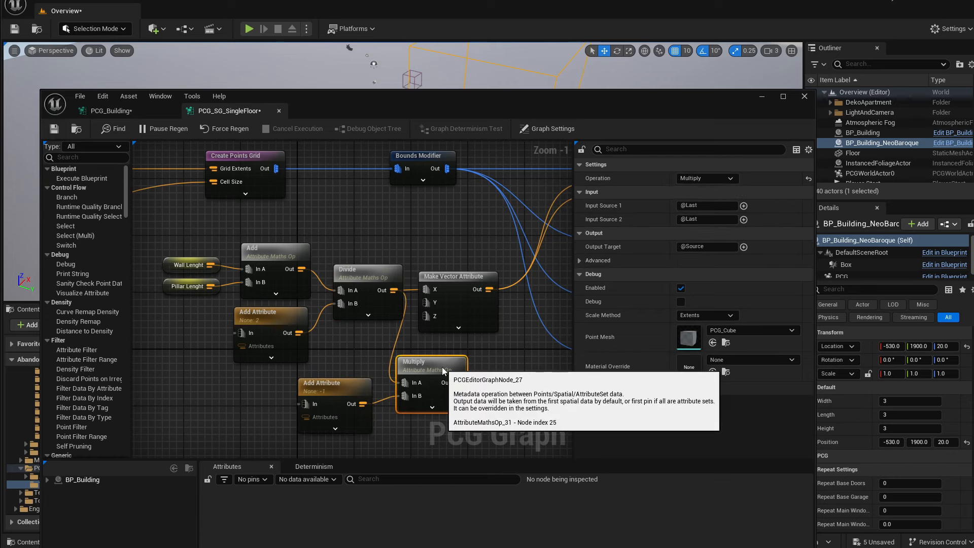
drag(349, 364, 413, 380)
Duplicate the Make Vector Attribute node beside Multiply and feed the copy's X from the Multiply output.
right_drag(477, 352, 406, 321)
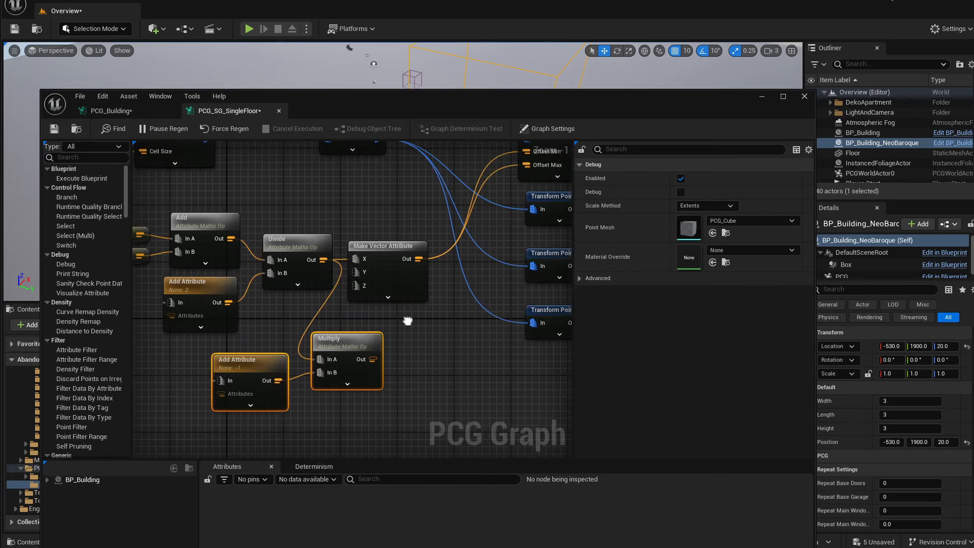
drag(394, 254, 413, 253)
key(ctrl+d)
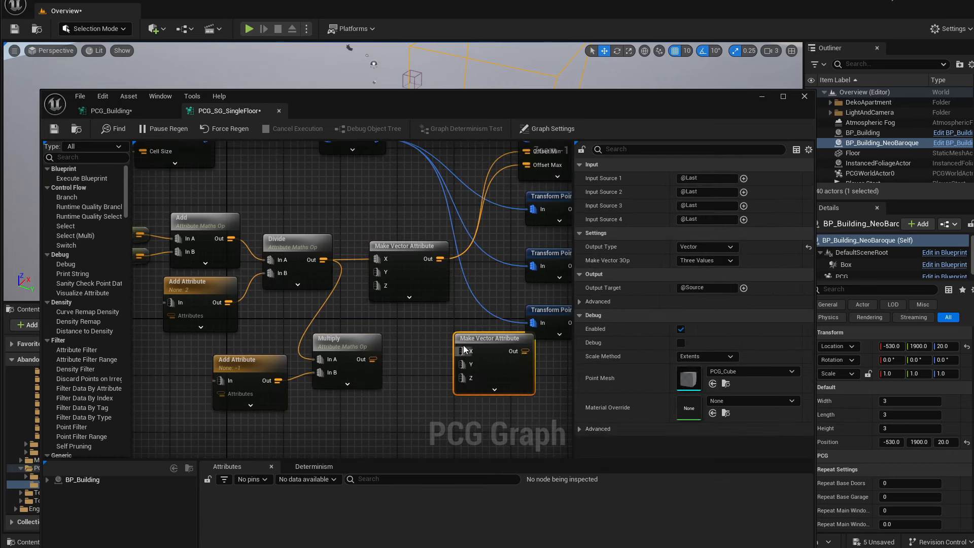
drag(464, 354, 406, 344)
scroll(404, 296, down, 1)
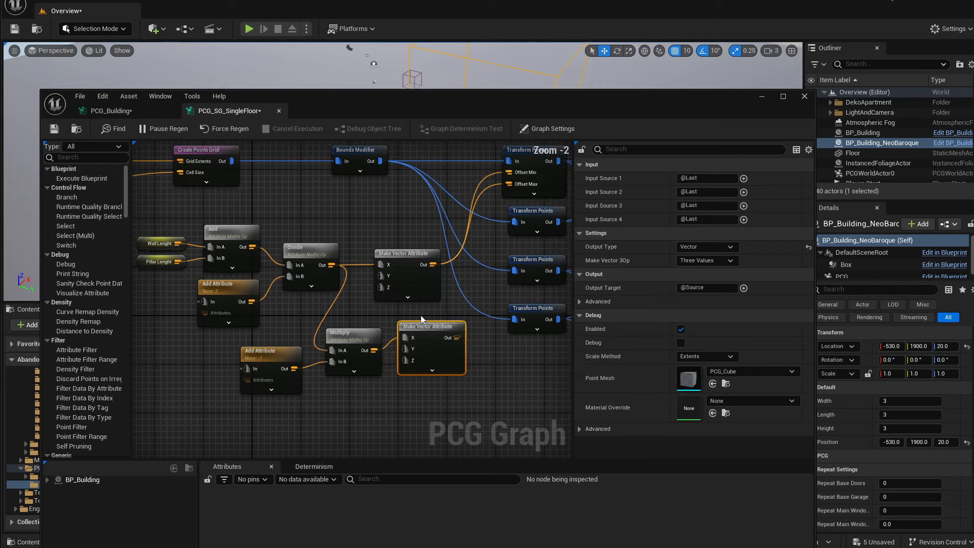
scroll(421, 319, down, 1)
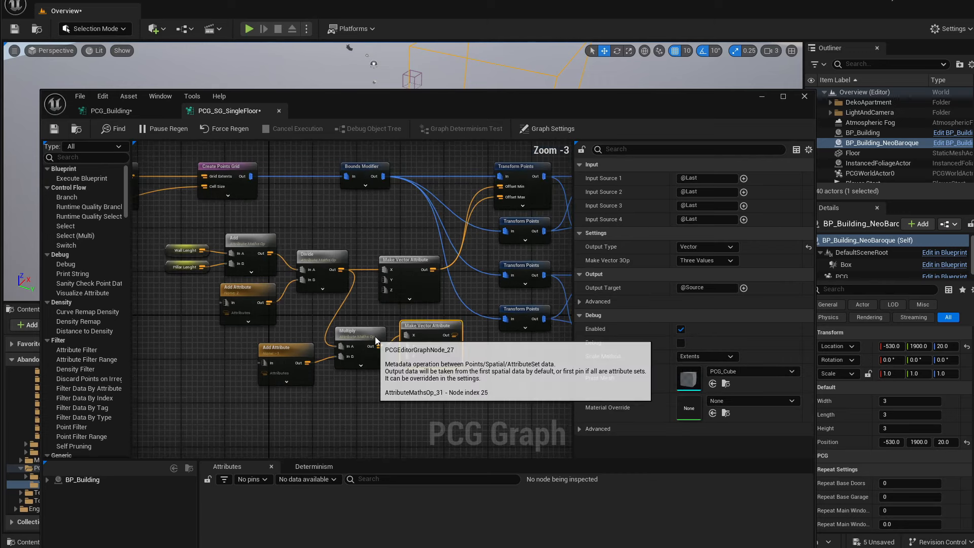
Connect the copied Make Vector Attribute to Offset Min and Offset Max of the second Transform Points node and shift the two Transform Points nodes below it down.
click(524, 244)
click(526, 241)
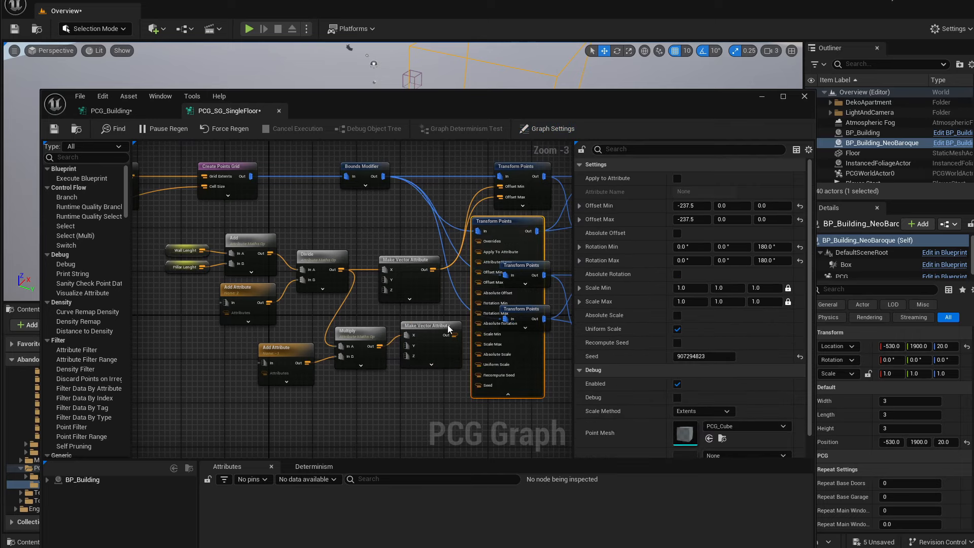
drag(454, 335, 521, 254)
click(495, 394)
drag(514, 357, 527, 298)
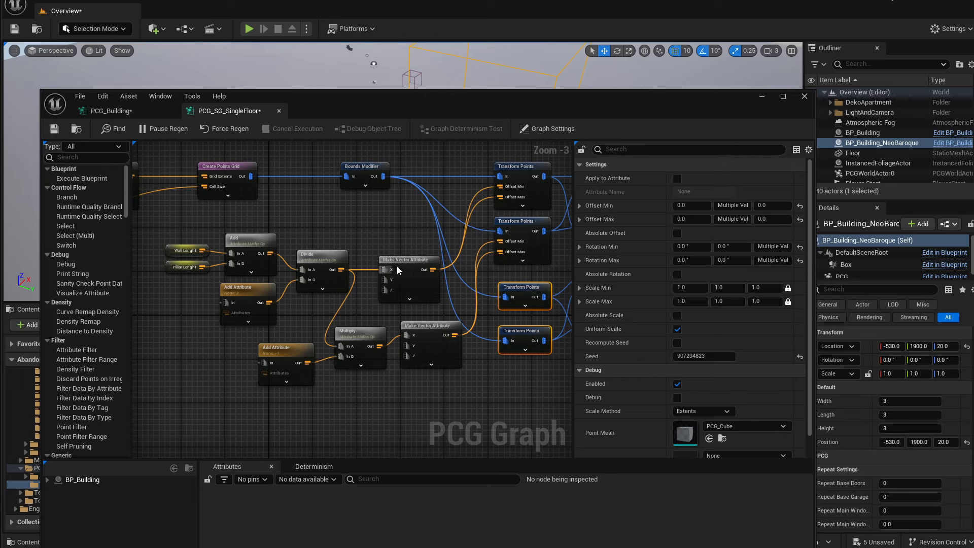
Tidy the maths branch by aligning the Add, Divide, Multiply, Add Attribute and Make Vector Attribute nodes closer together.
drag(397, 263, 397, 248)
drag(320, 255, 324, 240)
drag(358, 345, 353, 315)
drag(183, 221, 314, 284)
drag(319, 237, 285, 237)
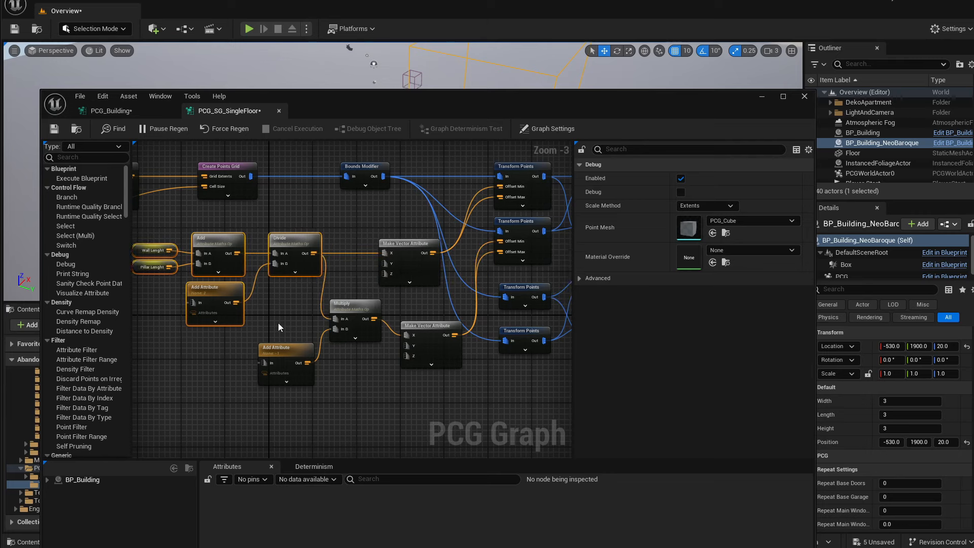
drag(288, 349, 277, 328)
drag(434, 324, 429, 312)
Inspect the Divide node and choose Subgraph_87 - PCG_SG_SingleFloor under BP_Building as the debug object.
right_drag(348, 250, 424, 263)
click(385, 267)
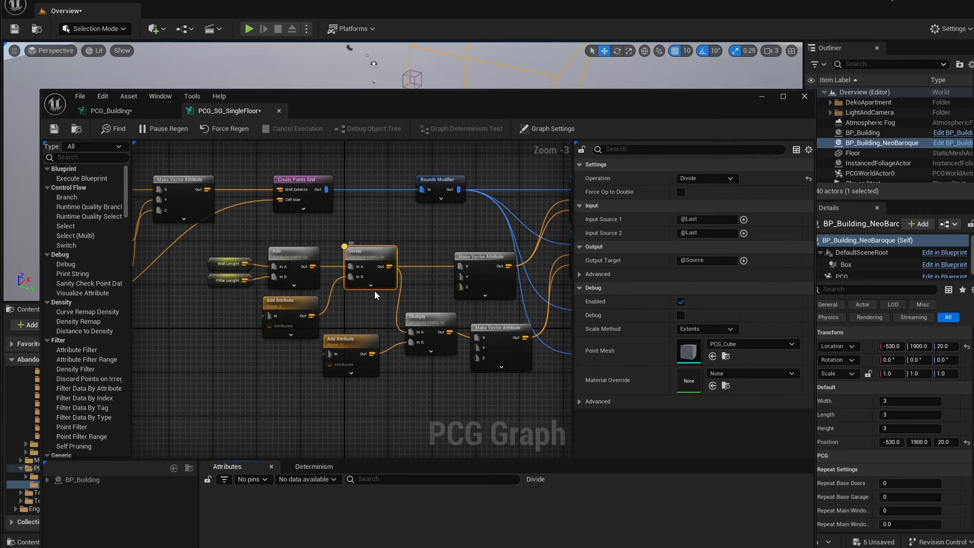
key(a)
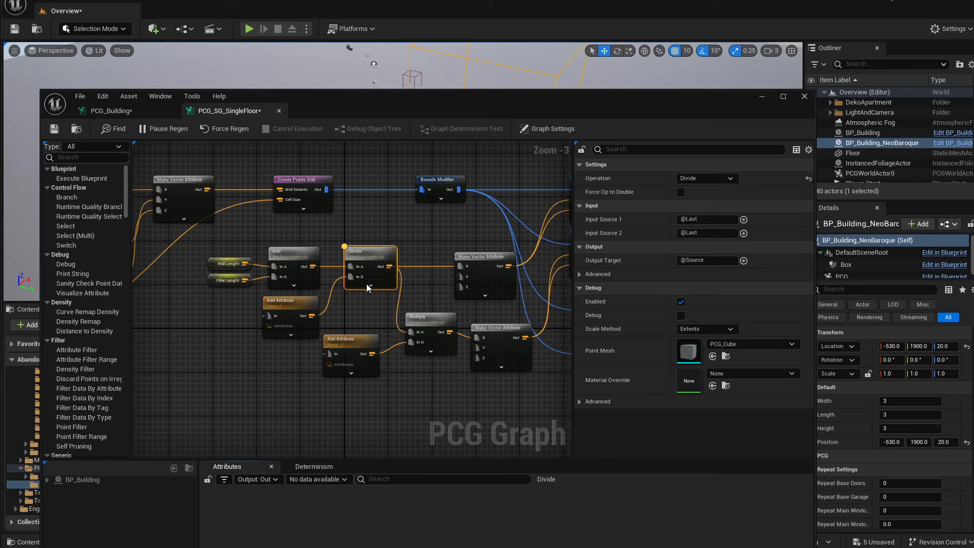
click(47, 480)
click(51, 489)
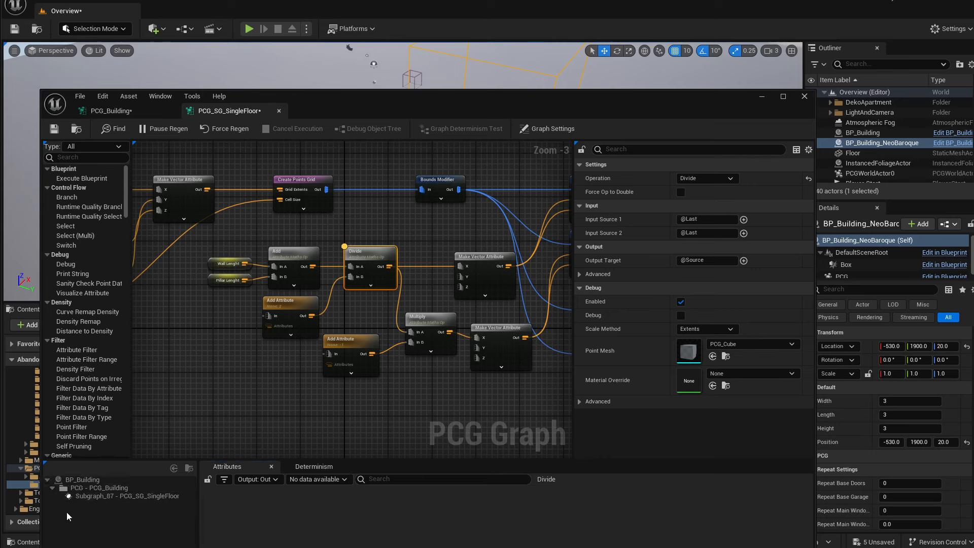
click(79, 497)
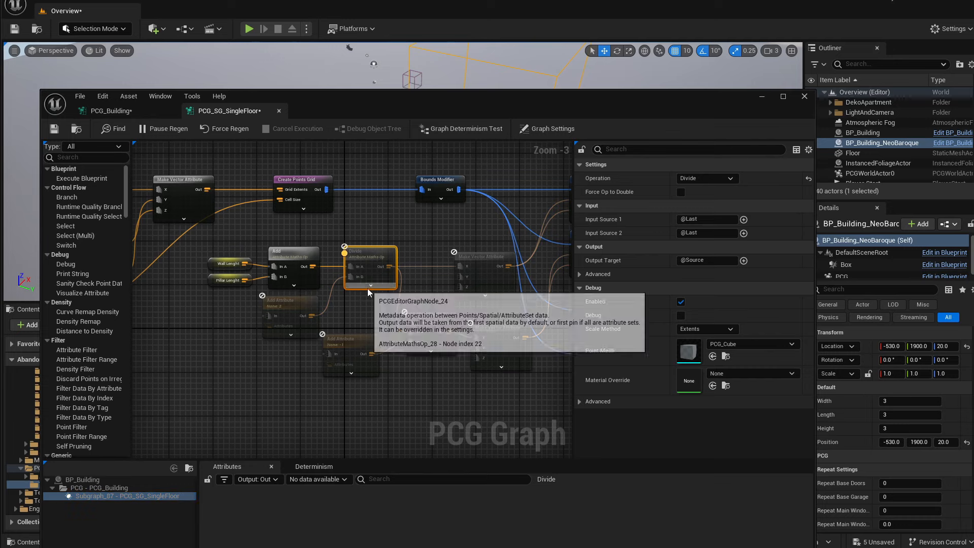
Delete the two Add Attribute nodes holding 2 and -1 that feed Divide and Multiply.
scroll(367, 285, up, 2)
drag(203, 324, 502, 403)
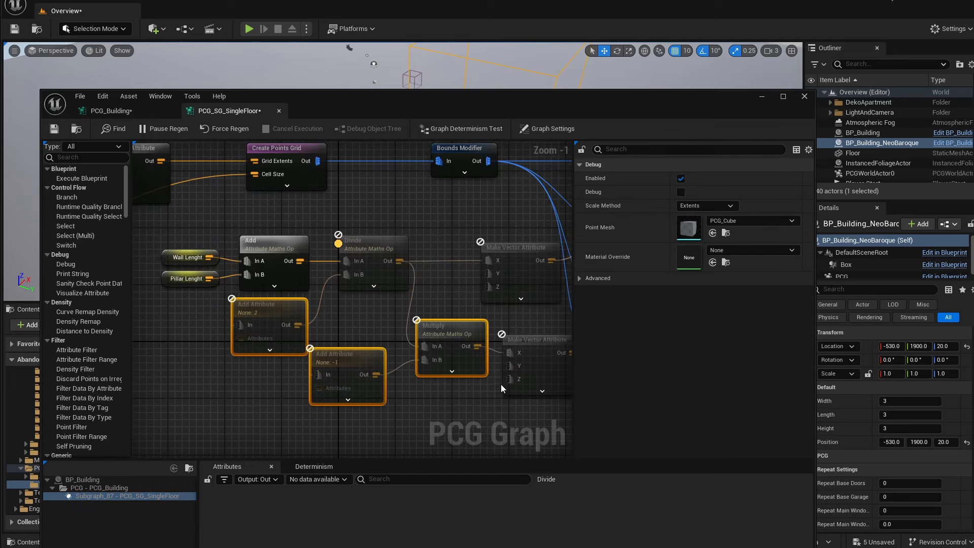
click(114, 496)
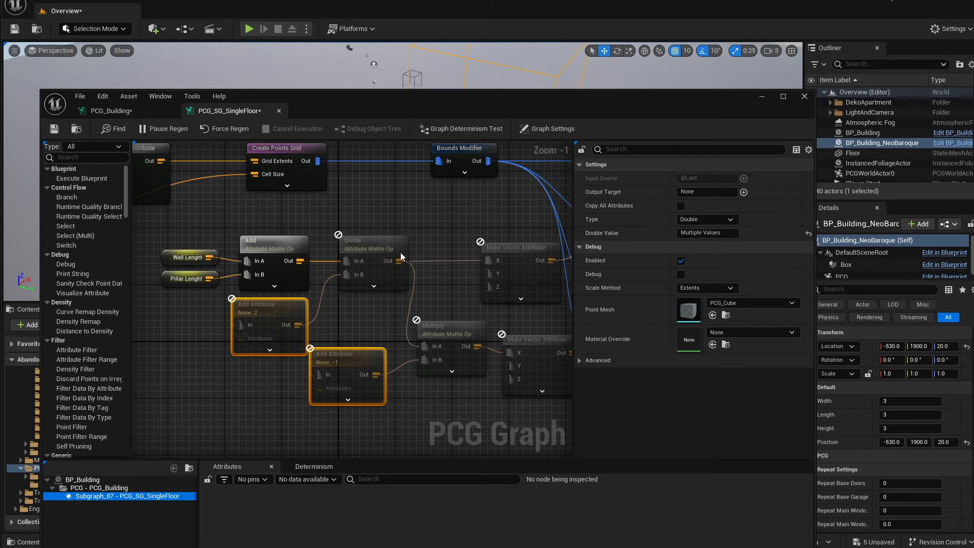
right_drag(427, 289, 401, 271)
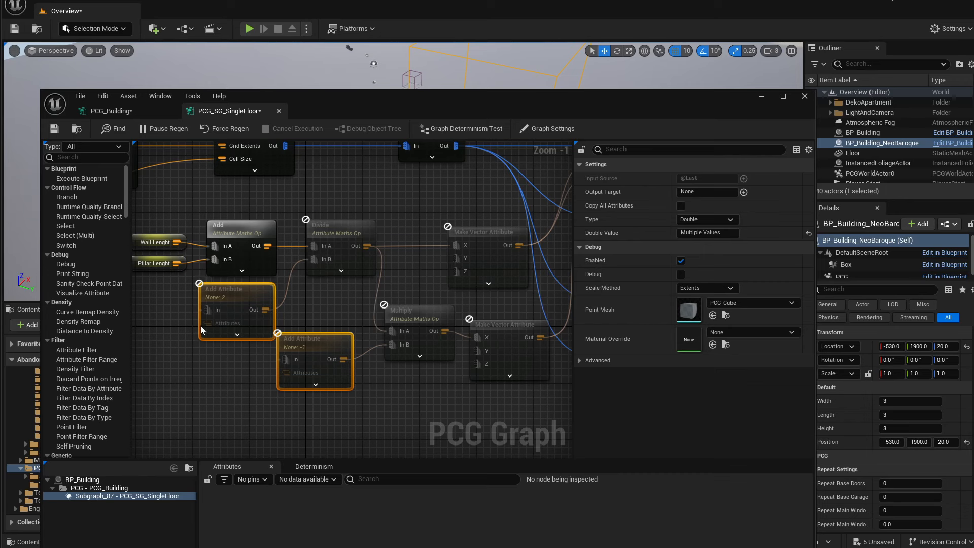
mouse_move(193, 329)
right_down()
mouse_move(168, 339)
mouse_move(210, 324)
right_up()
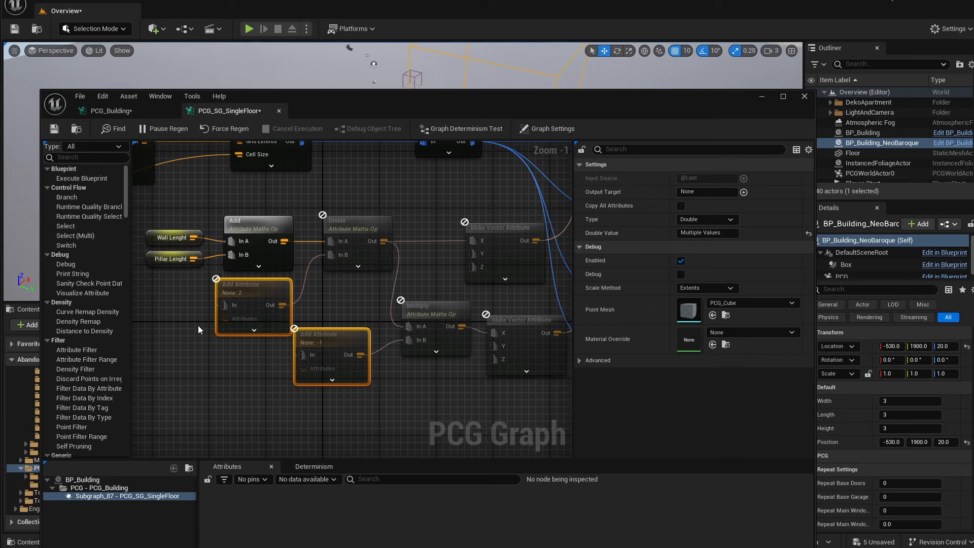
mouse_move(294, 310)
right_down()
mouse_move(269, 336)
mouse_move(307, 303)
right_up()
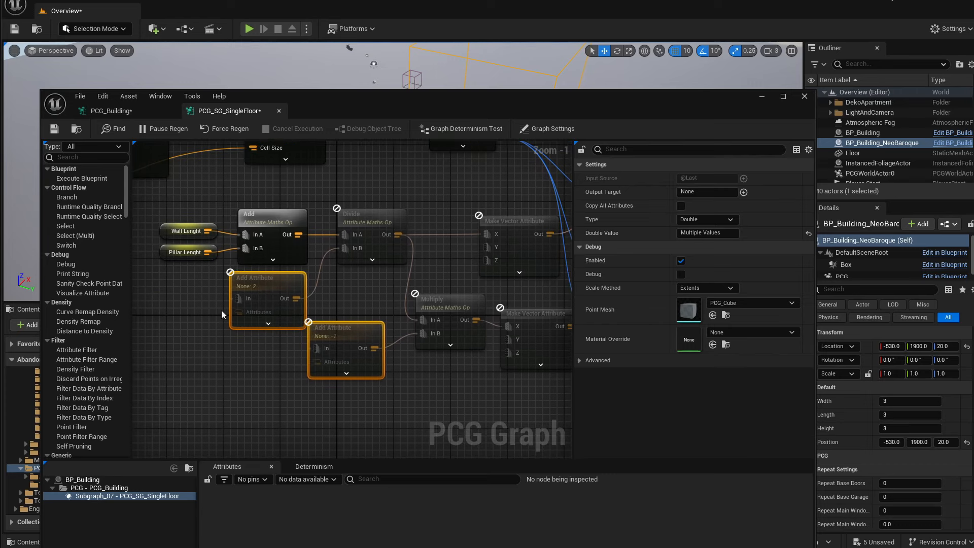
drag(220, 309, 364, 361)
drag(354, 109, 366, 87)
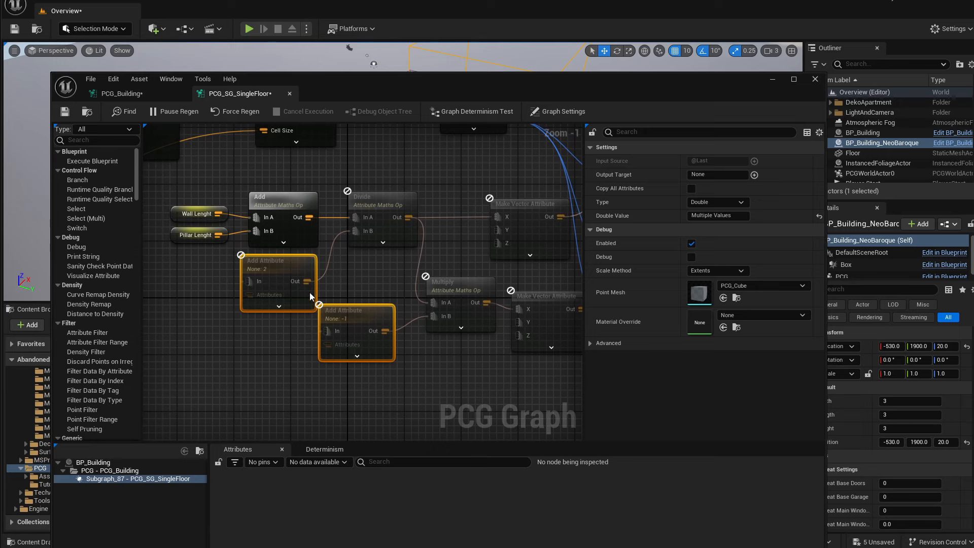
click(251, 303)
ctrl+click(340, 345)
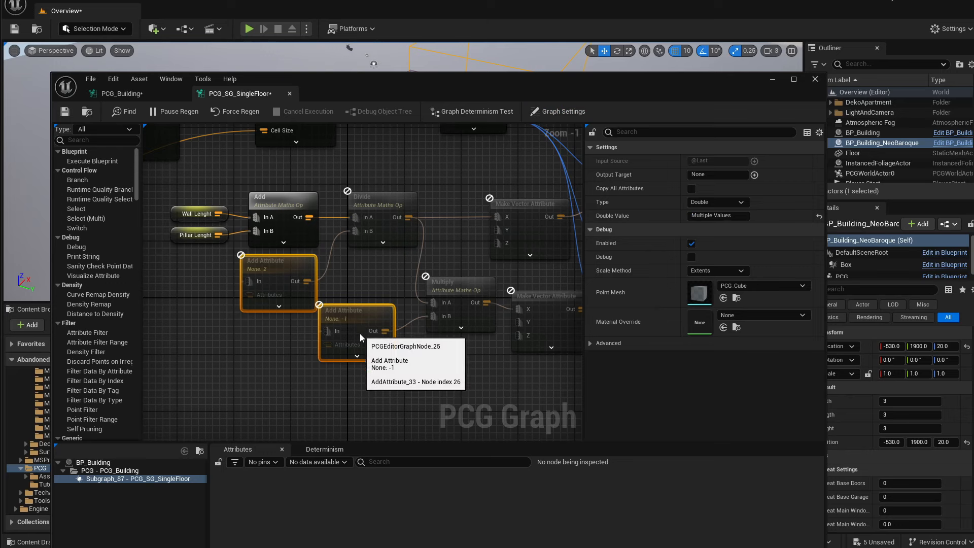
key(Delete)
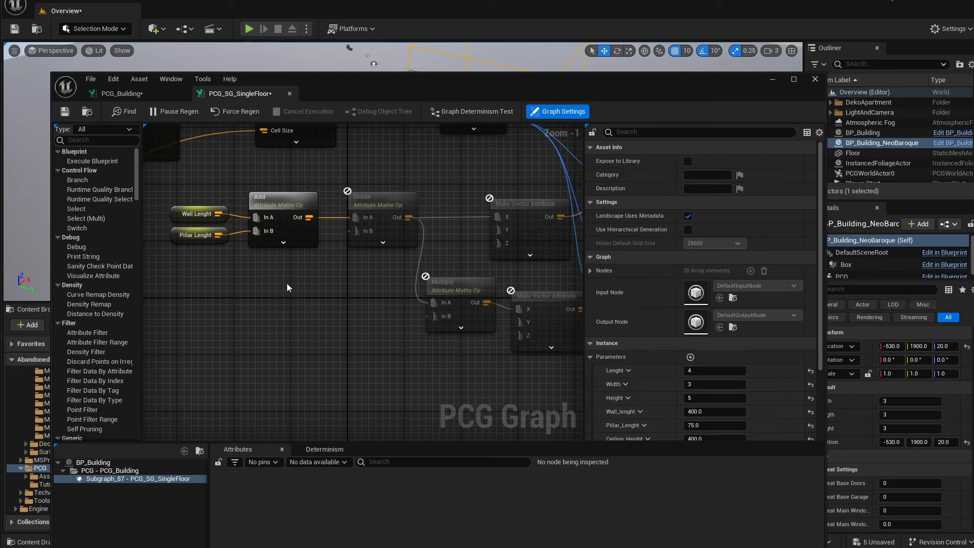
Add a Create Attribute node below Add with Double Value 2 and connect it to In B of Divide.
right_click(235, 287)
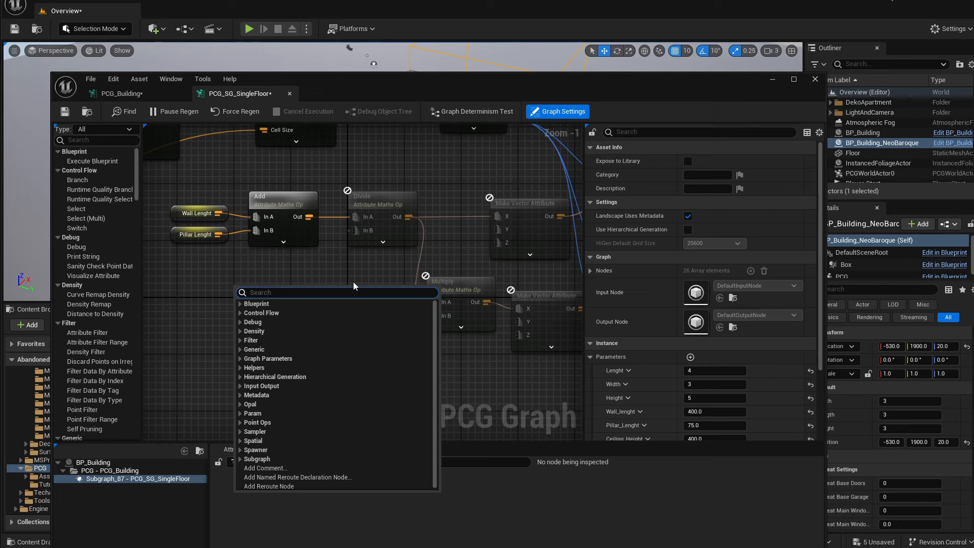
text(create at)
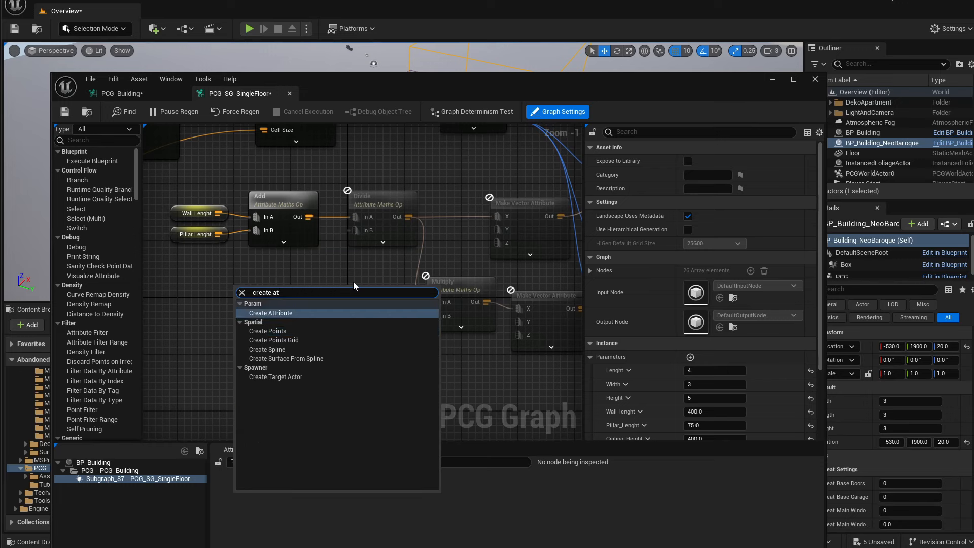
key(Return)
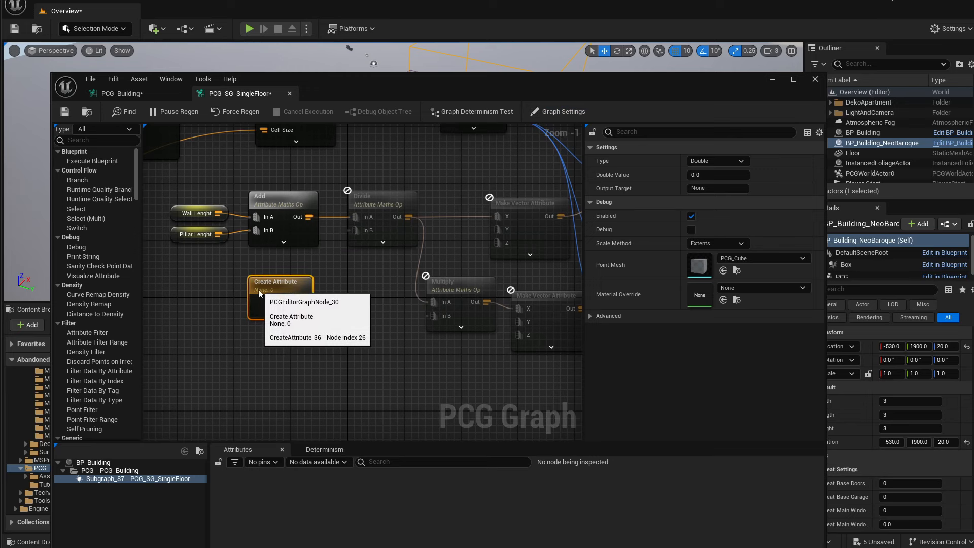
drag(258, 289, 272, 280)
click(718, 174)
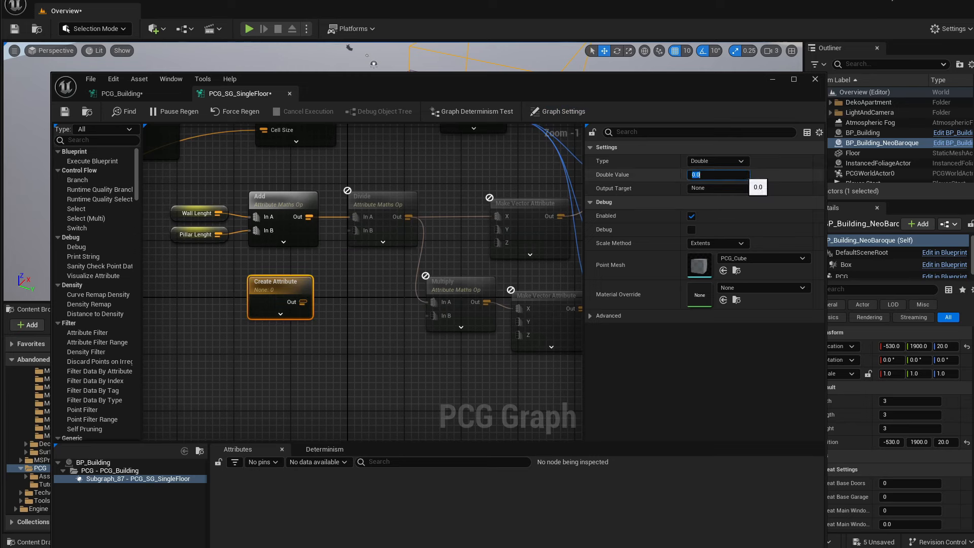
text(0.5)
key(Return)
text(2)
key(Return)
drag(303, 302, 354, 232)
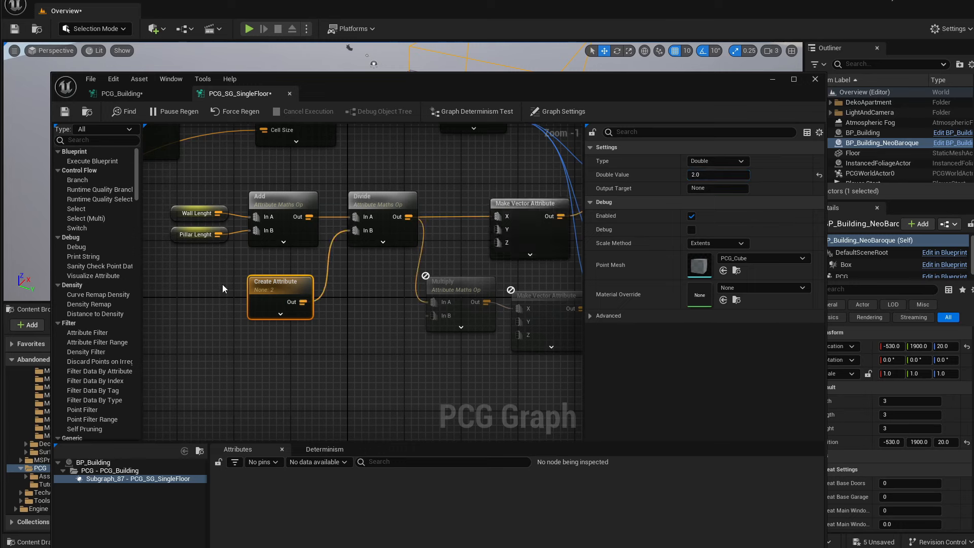
Duplicate the Create Attribute node, set the copy's Double Value to -1 and connect it to In B of Multiply.
key(ctrl+d)
drag(382, 337, 318, 337)
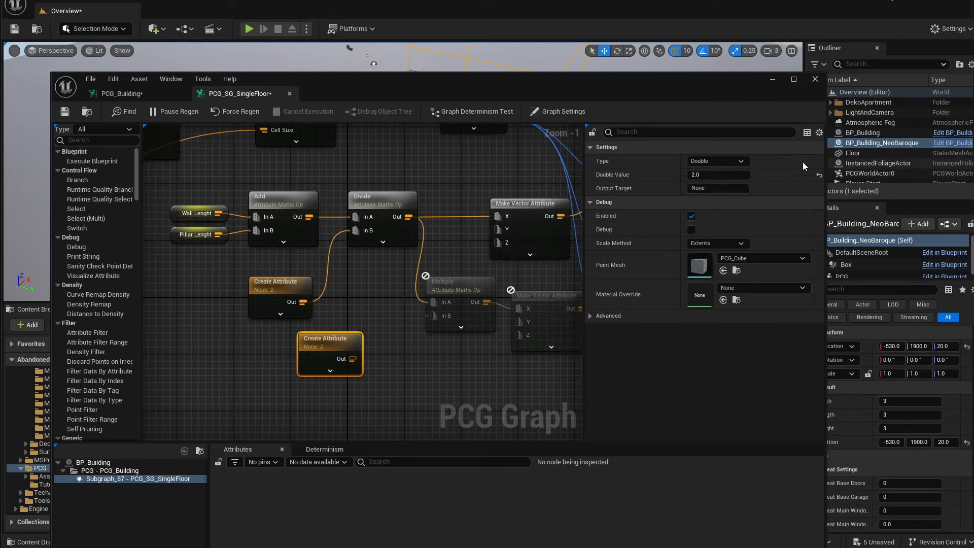
click(741, 175)
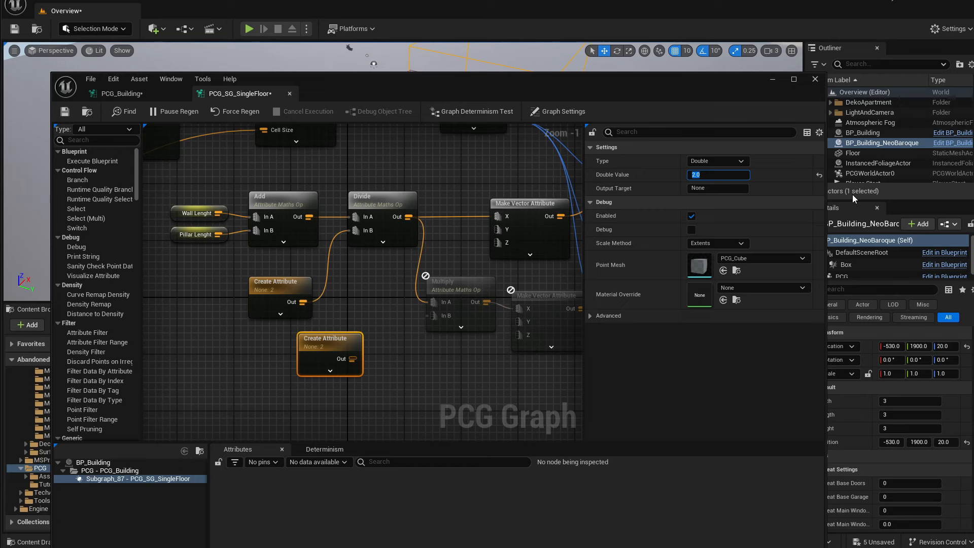
text(-1)
key(Return)
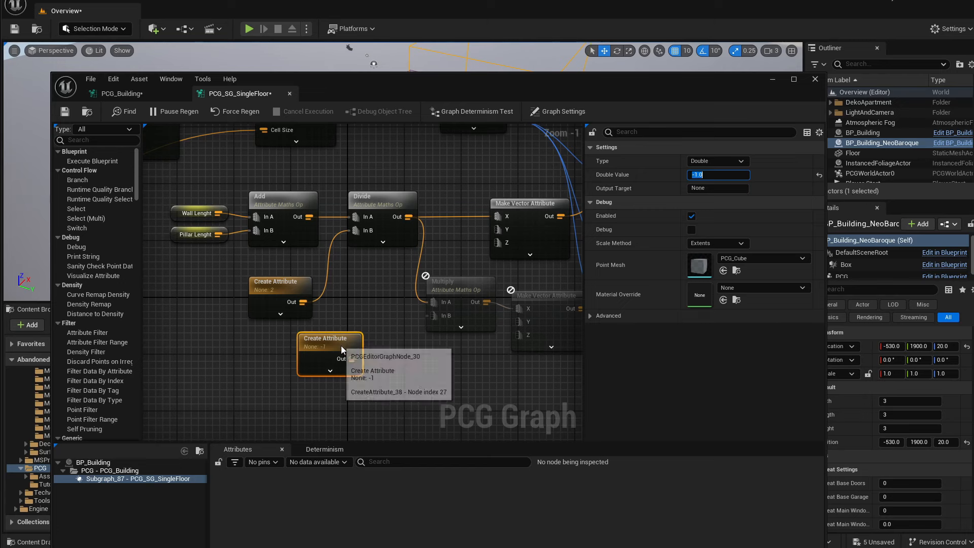
drag(353, 359, 441, 316)
right_drag(446, 359, 431, 337)
right_drag(344, 279, 362, 299)
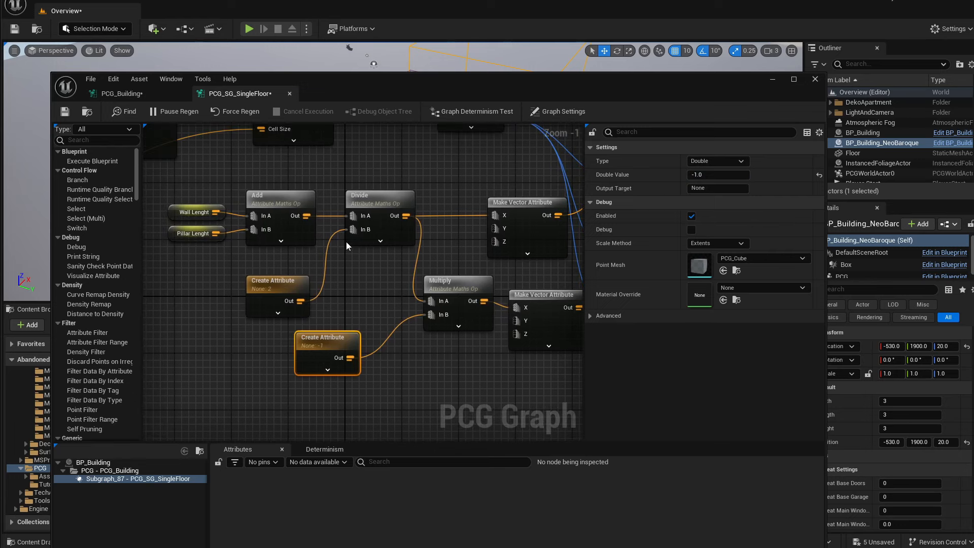
drag(292, 283, 292, 276)
Inspect the output attributes of the Divide and Add nodes to check the half-length calculation.
click(364, 197)
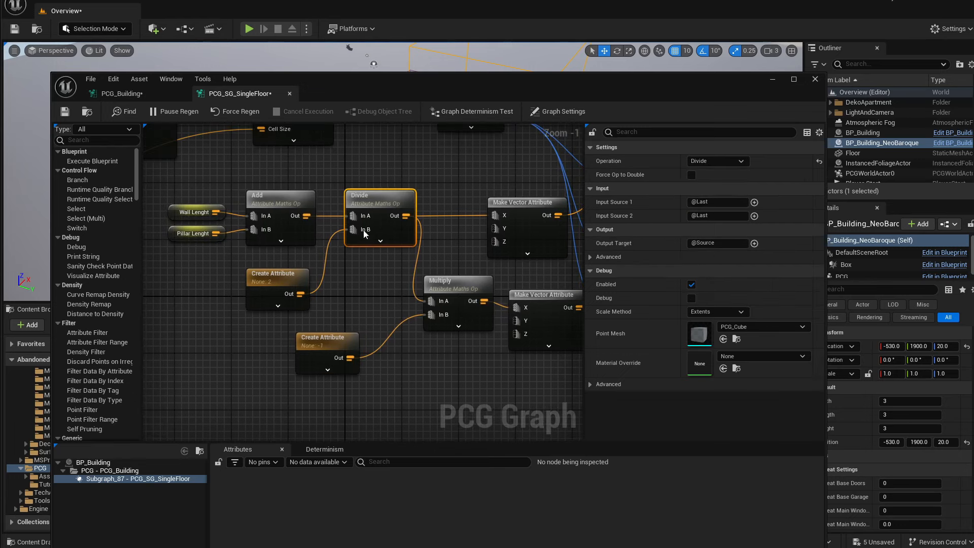
key(a)
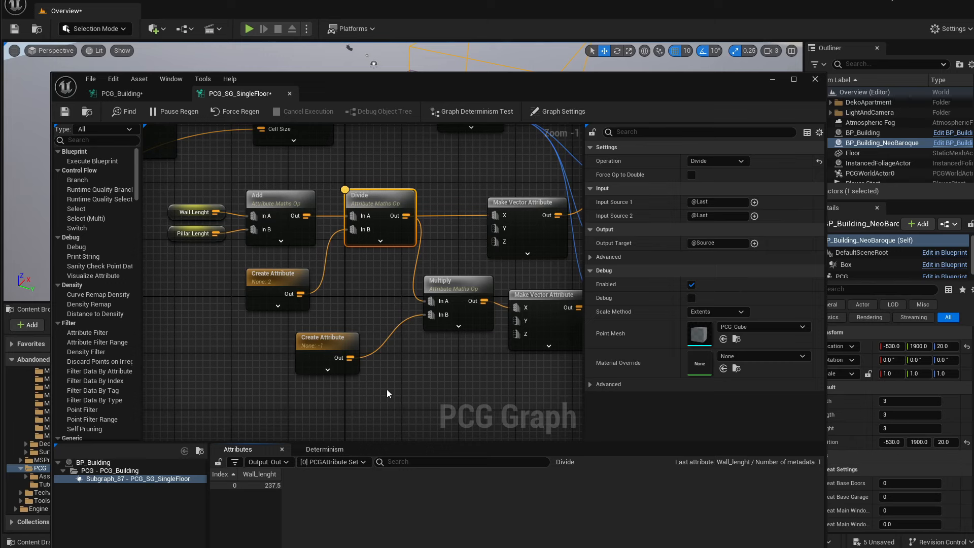
click(292, 223)
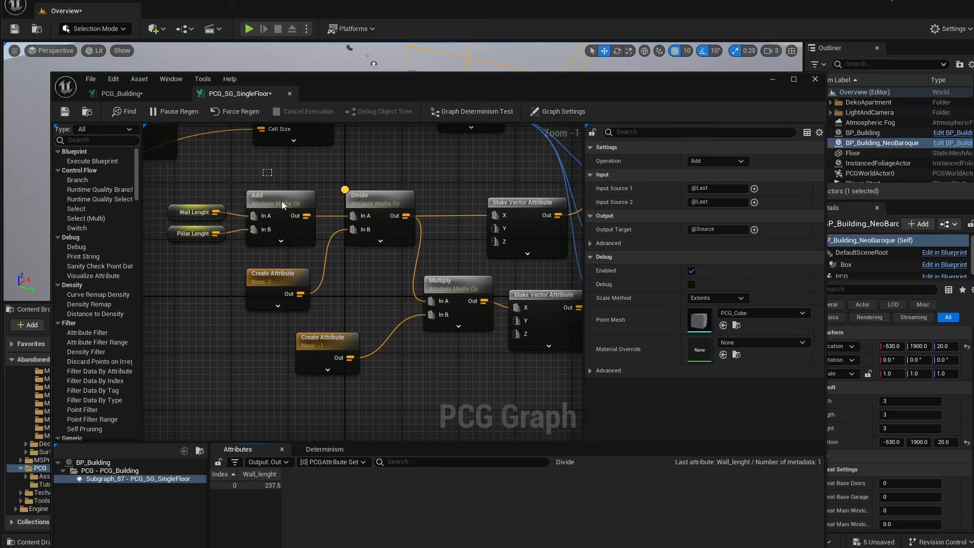
key(a)
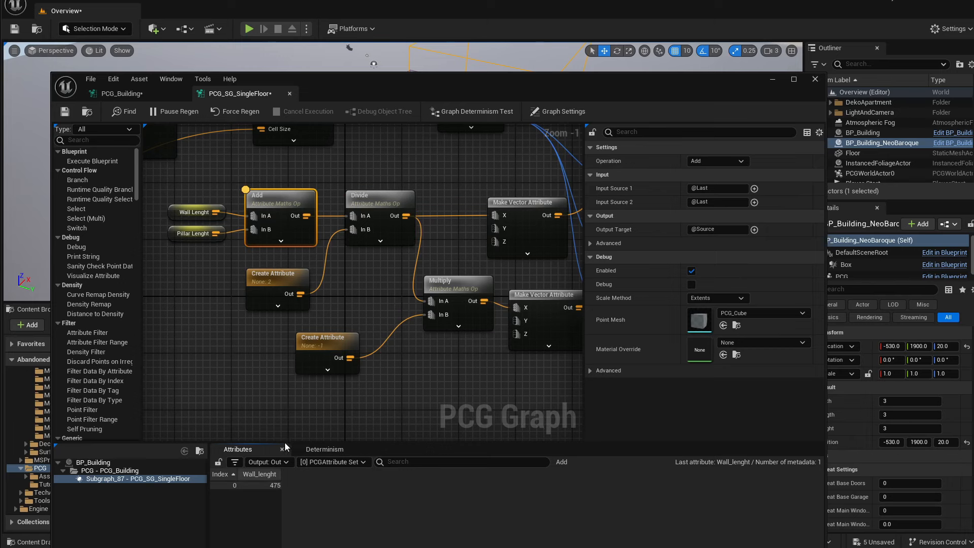
click(89, 463)
click(98, 478)
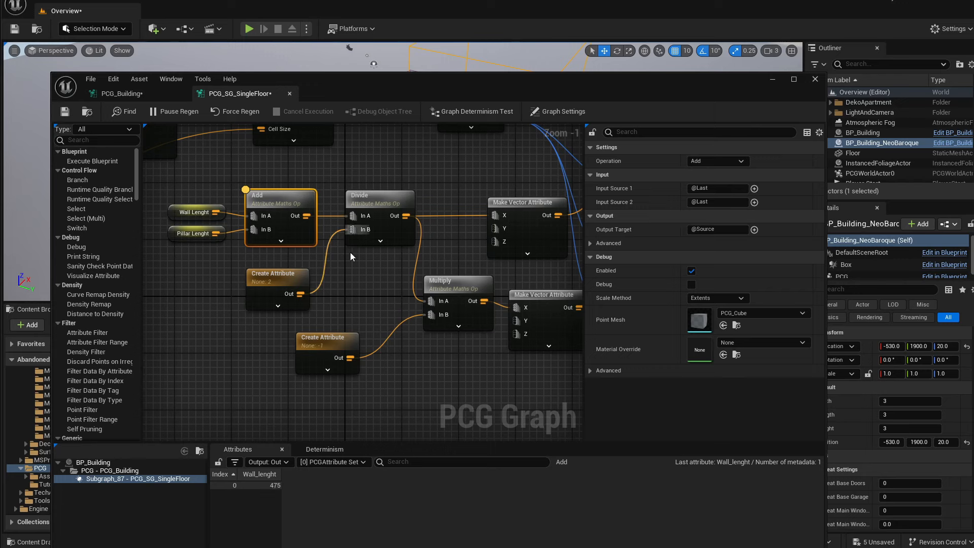
click(357, 239)
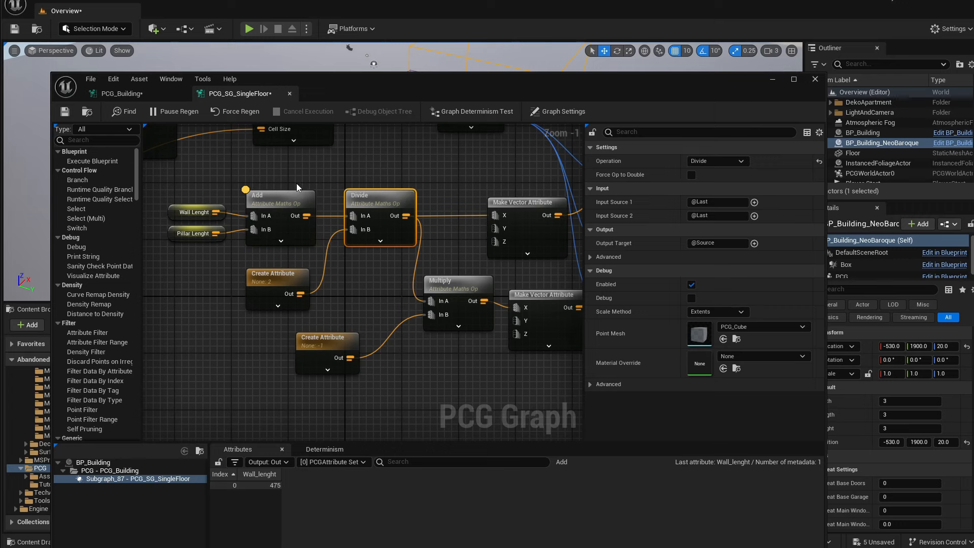
key(a)
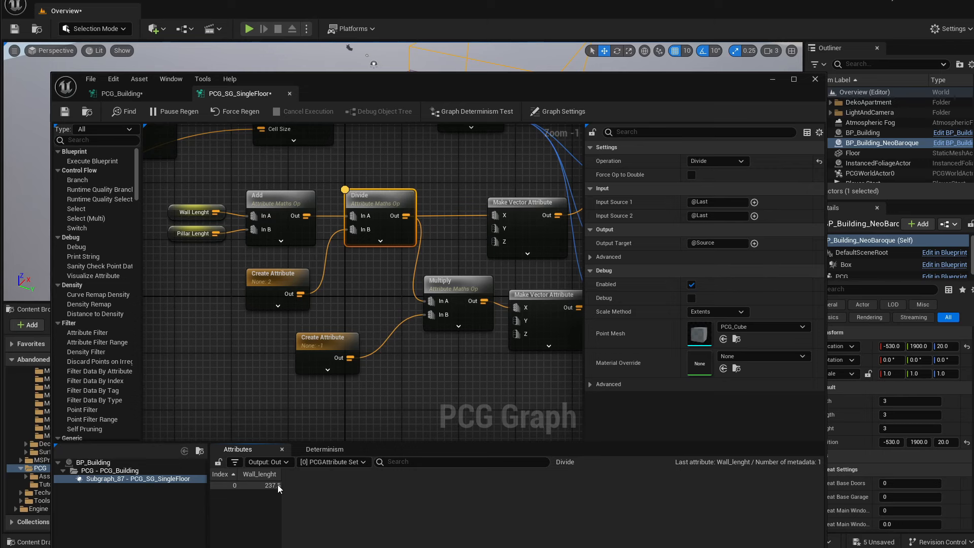
Inspect the outputs of Multiply and the upper Make Vector Attribute, and check the first Transform Points node's offsets.
right_drag(420, 256, 358, 259)
drag(357, 259, 395, 340)
key(a)
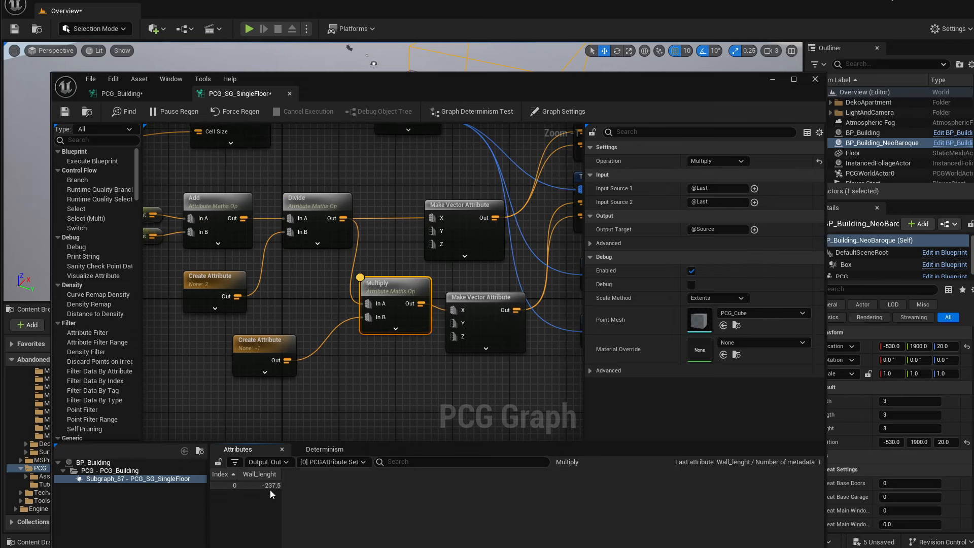
click(456, 253)
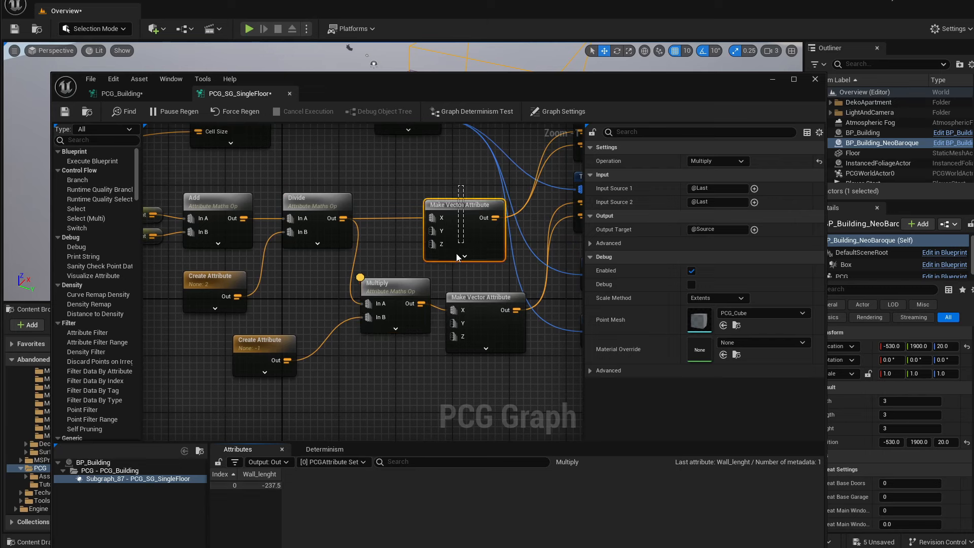
key(a)
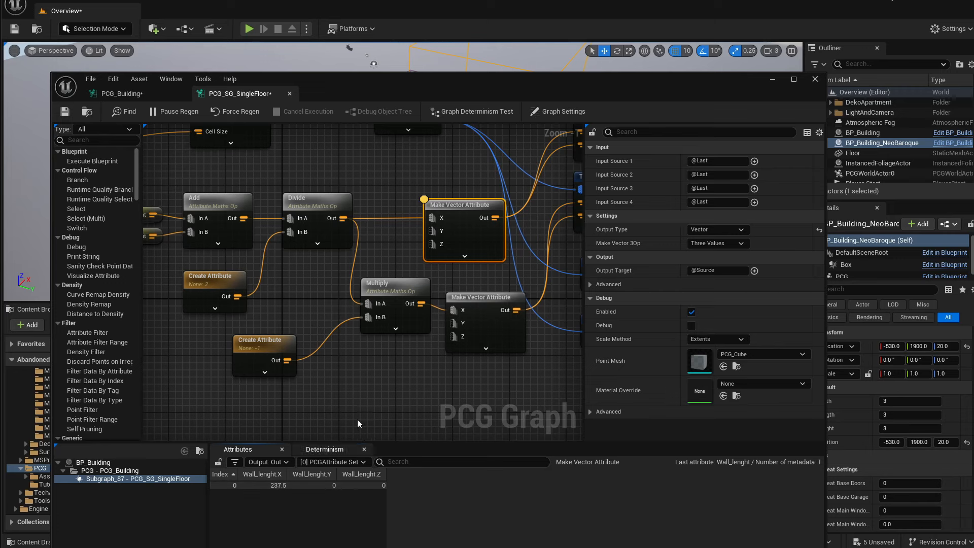
right_drag(391, 217, 249, 243)
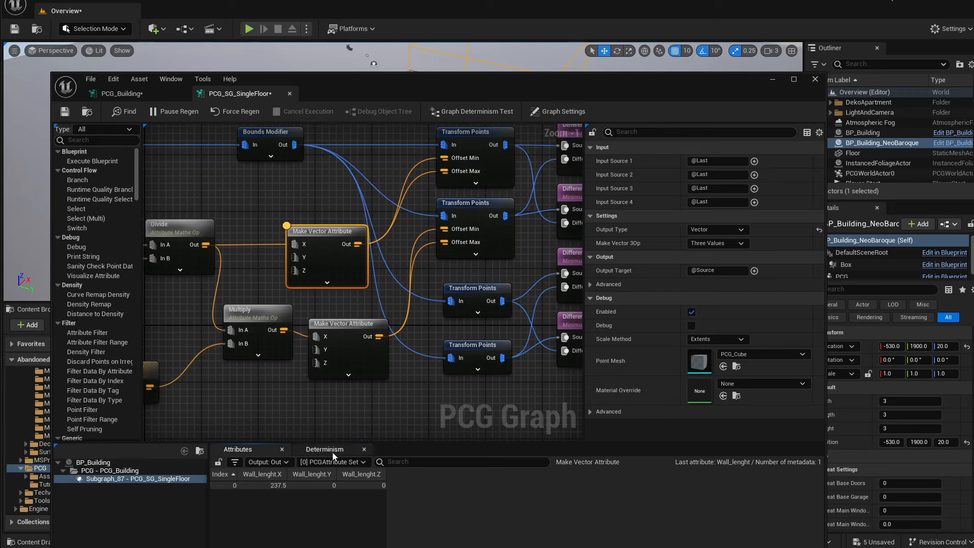
right_drag(470, 102, 464, 160)
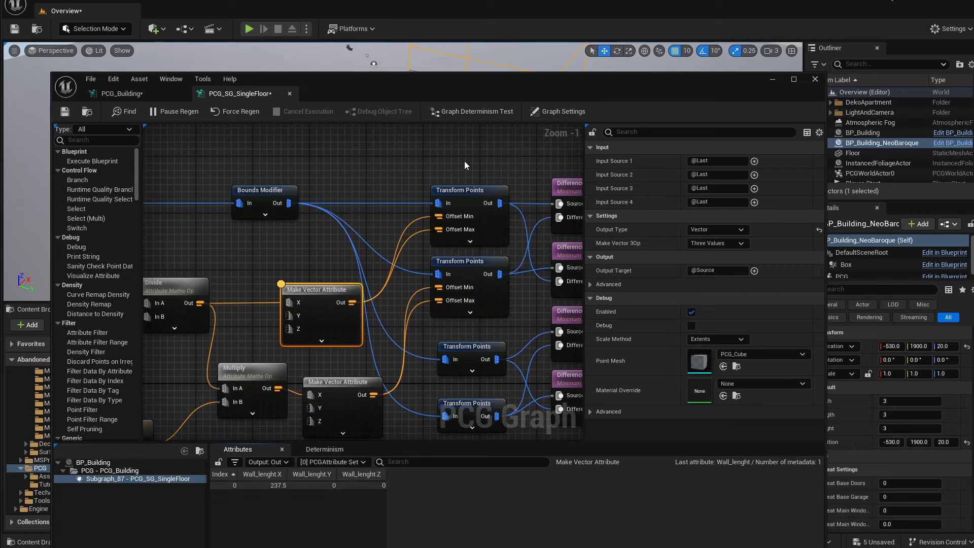
click(474, 215)
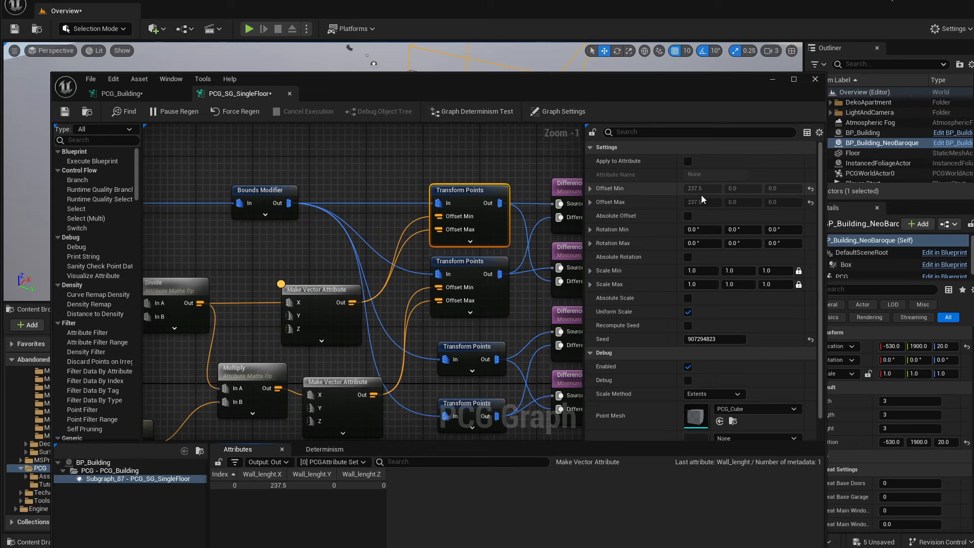
Inspect the lower Make Vector Attribute's output, check the second Transform Points node's offsets, and stop inspecting.
right_drag(341, 376, 409, 301)
click(404, 320)
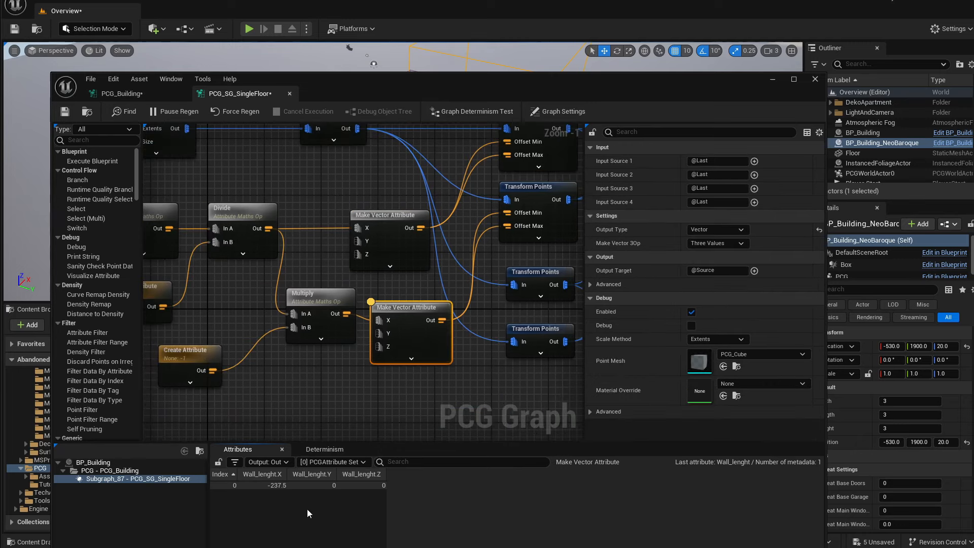
right_drag(473, 205, 404, 213)
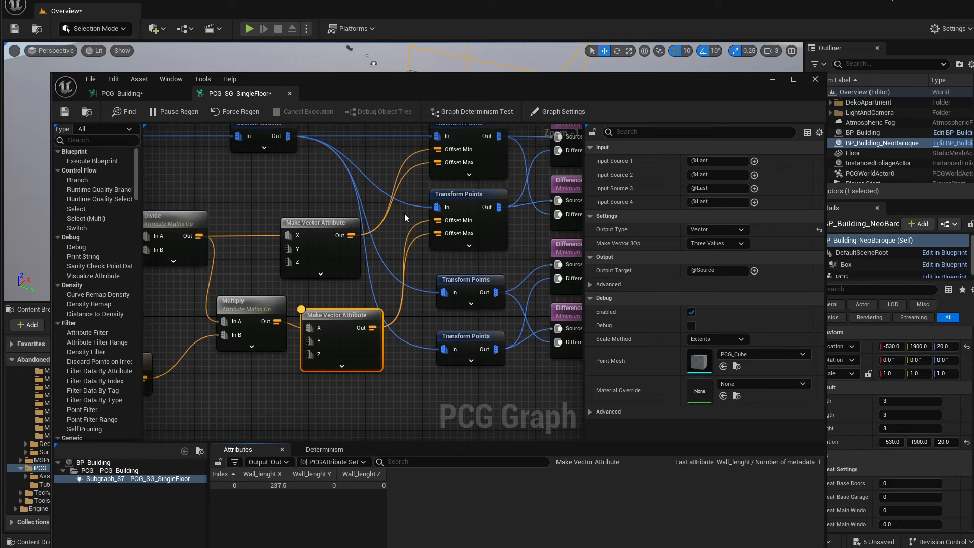
click(481, 242)
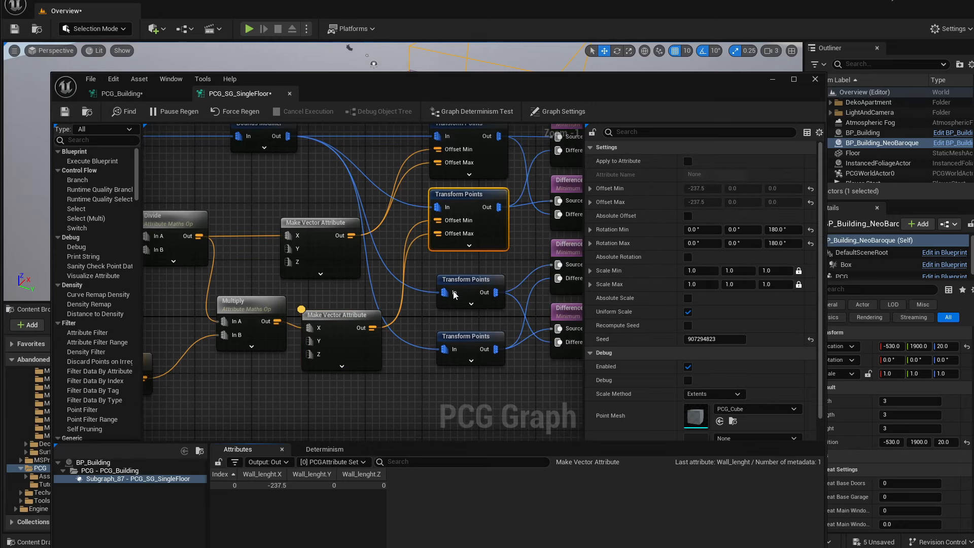
click(337, 329)
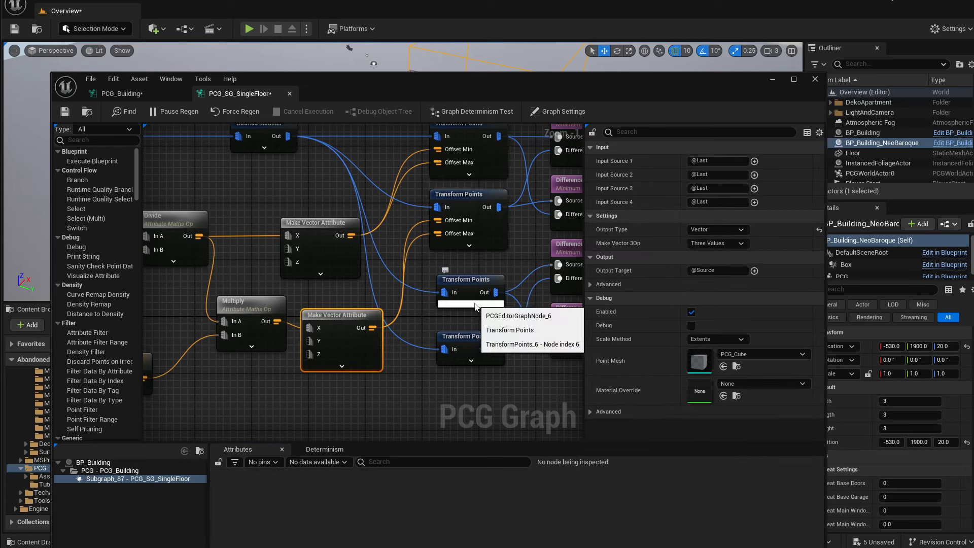
Move the lowest Transform Points node down slightly and compare the Y offsets of the two lower Transform Points nodes.
click(471, 303)
right_drag(408, 359, 413, 343)
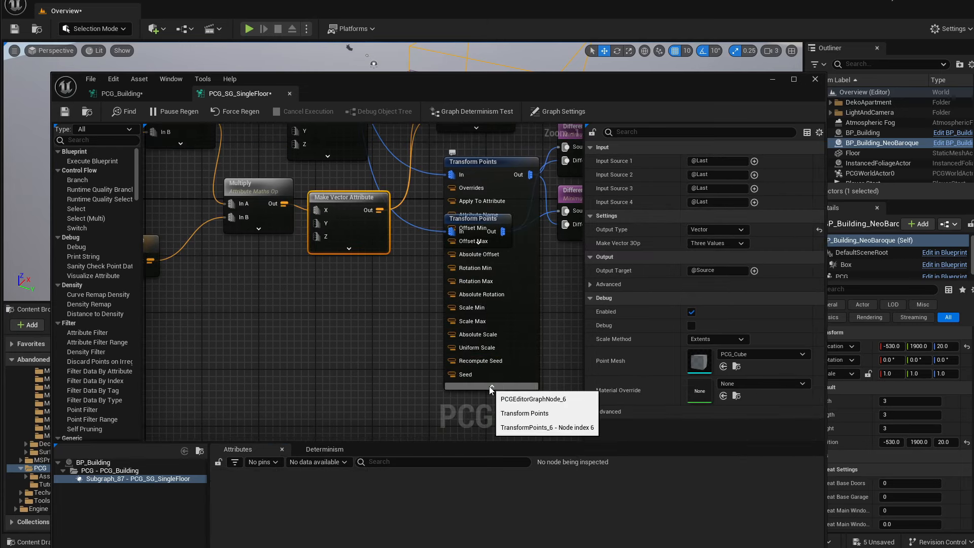
click(490, 387)
drag(476, 228, 476, 242)
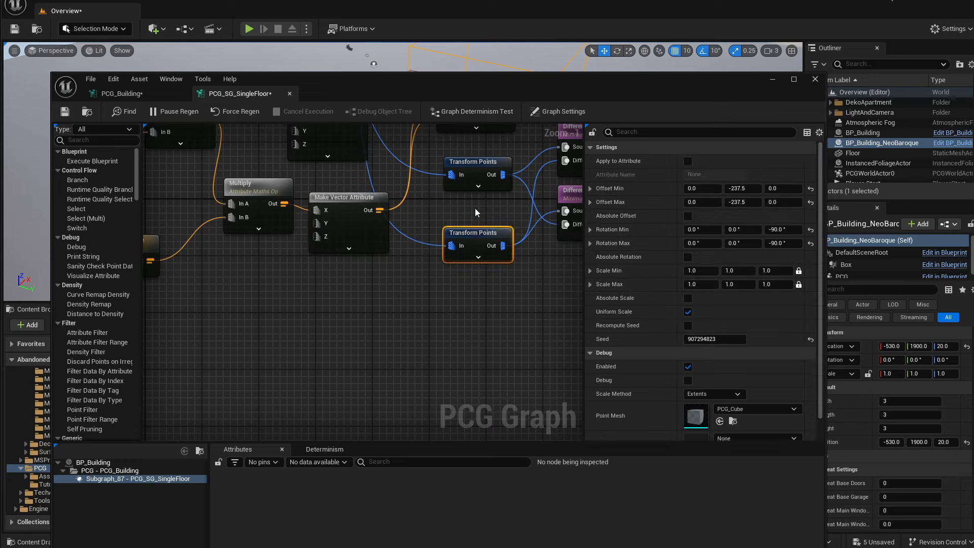
click(476, 178)
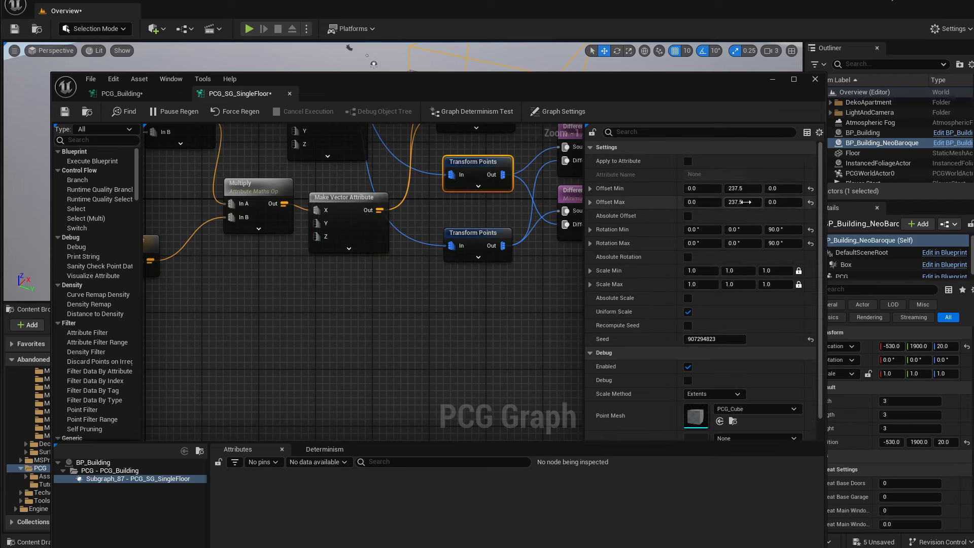
click(488, 233)
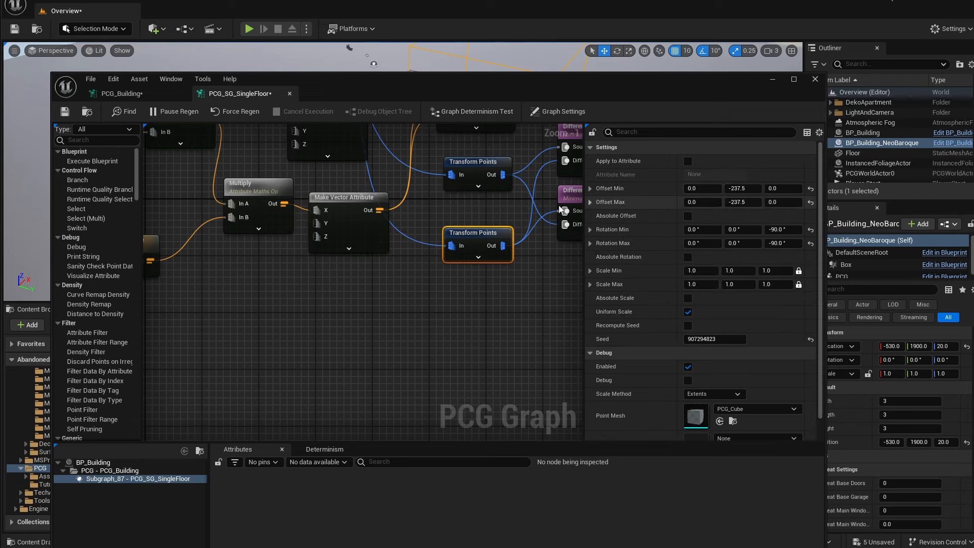
right_drag(492, 206, 514, 243)
click(507, 209)
right_drag(345, 305, 390, 354)
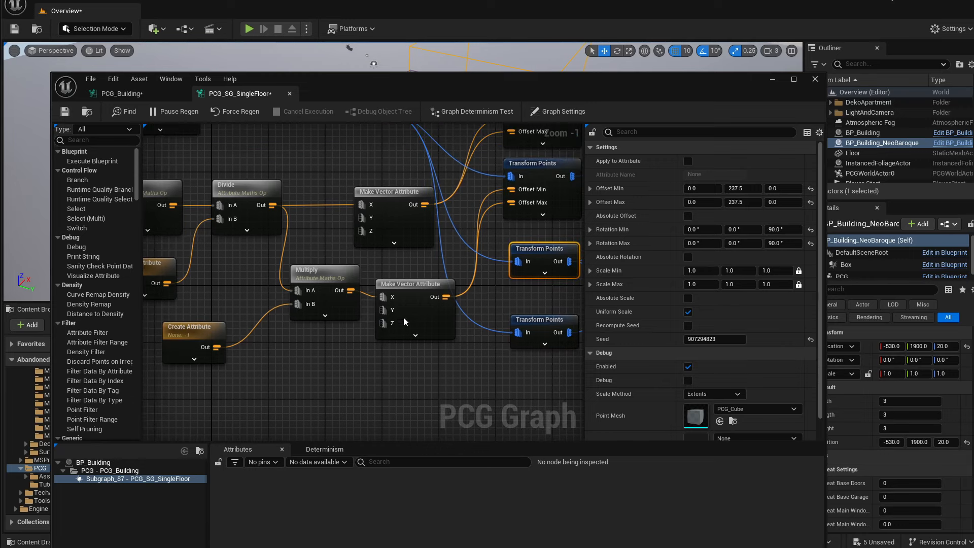
Shift Multiply and its Make Vector Attribute slightly left, and stack two Make Vector Attribute copies below them.
drag(333, 278, 319, 277)
drag(406, 284, 392, 284)
click(394, 205)
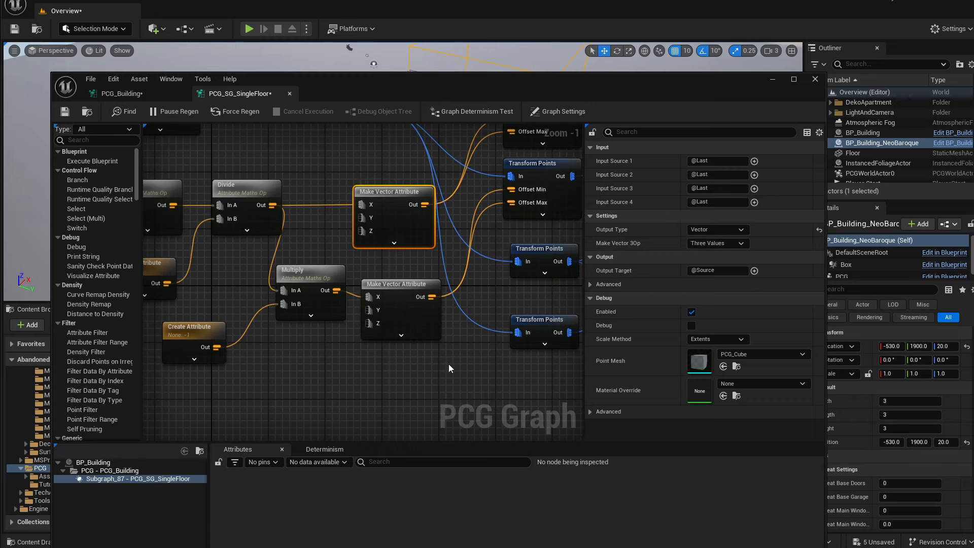
key(ctrl+c)
key(ctrl+v)
drag(482, 370, 400, 364)
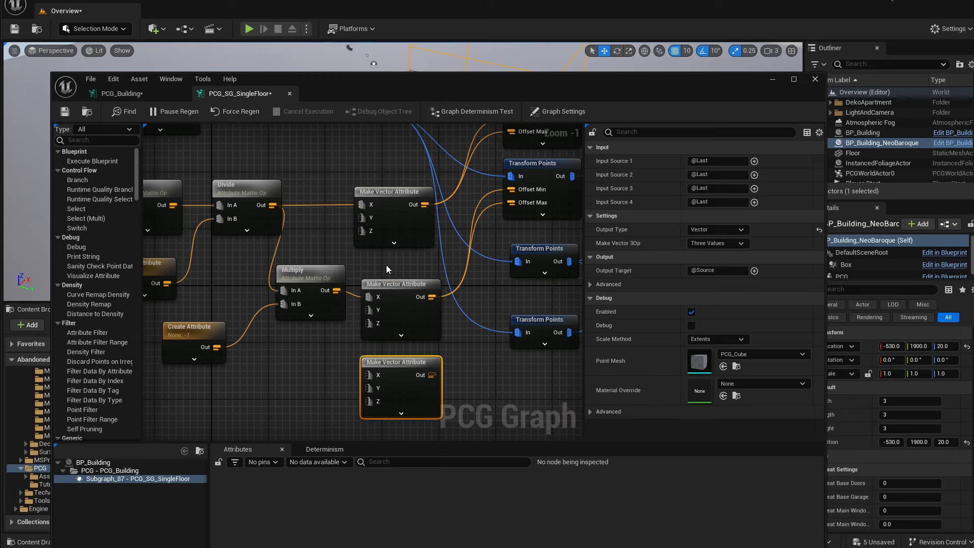
click(394, 284)
key(ctrl+c)
key(ctrl+v)
right_drag(478, 340, 486, 264)
drag(503, 304, 391, 358)
Connect Divide's output to Y of the first new Make Vector Attribute and Multiply's output to Y of the second.
right_drag(327, 236, 331, 326)
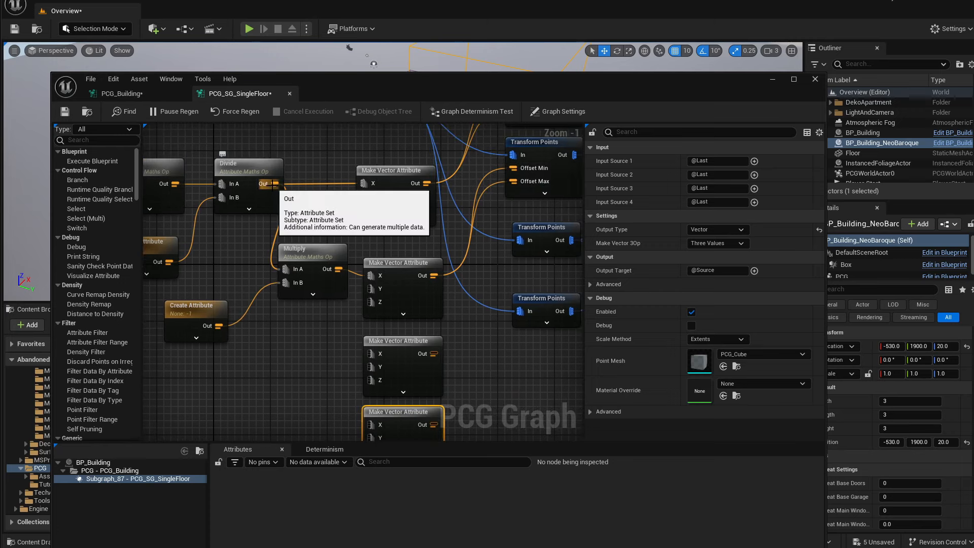
drag(274, 183, 375, 368)
right_drag(309, 276, 349, 199)
drag(379, 192, 410, 360)
Move the length parameters with their maths and Create Attribute nodes left and down, away from the Make Vector Attribute nodes.
scroll(304, 320, down, 1)
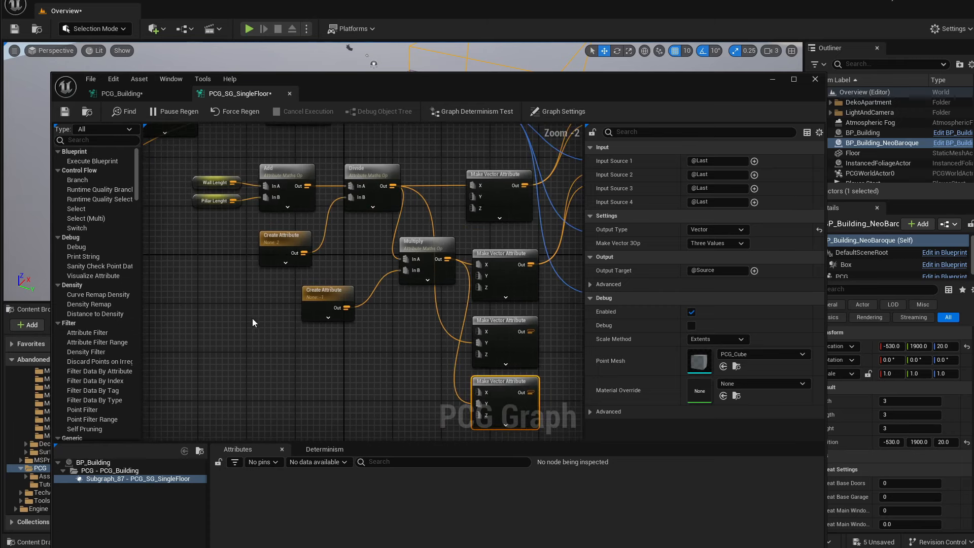
drag(219, 344, 414, 179)
drag(421, 245, 336, 305)
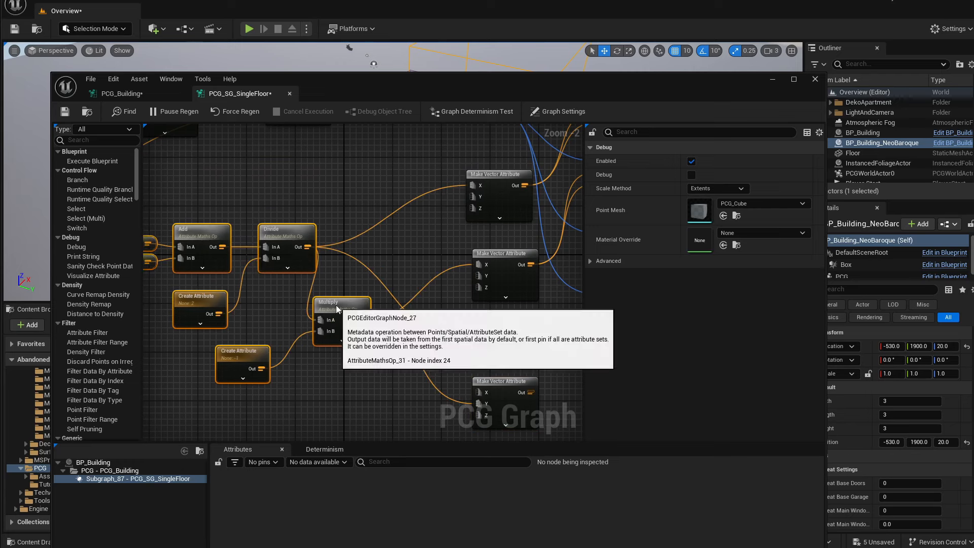
Connect the third Make Vector Attribute to Offset Min and Offset Max of the third Transform Points node, and collapse that node.
right_drag(439, 234, 303, 245)
right_drag(447, 251, 413, 255)
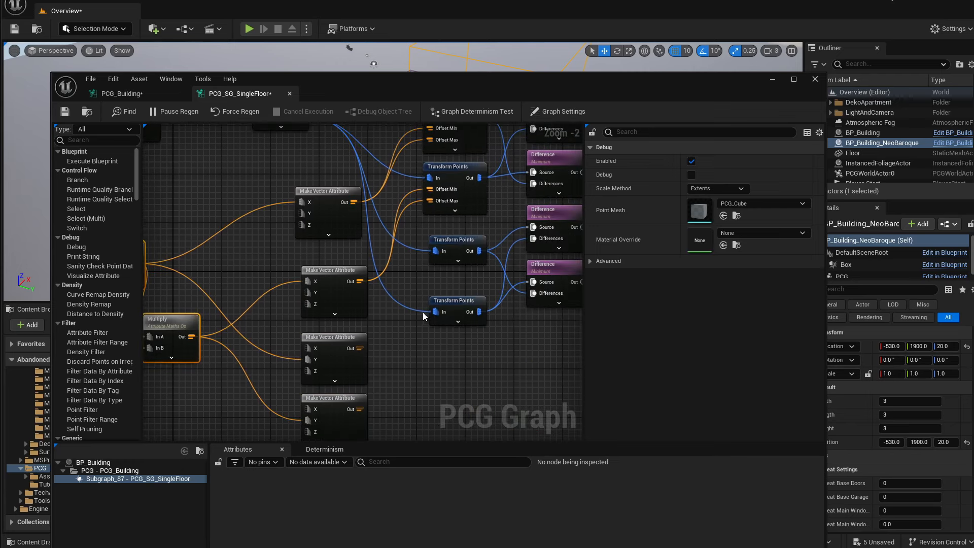
click(459, 261)
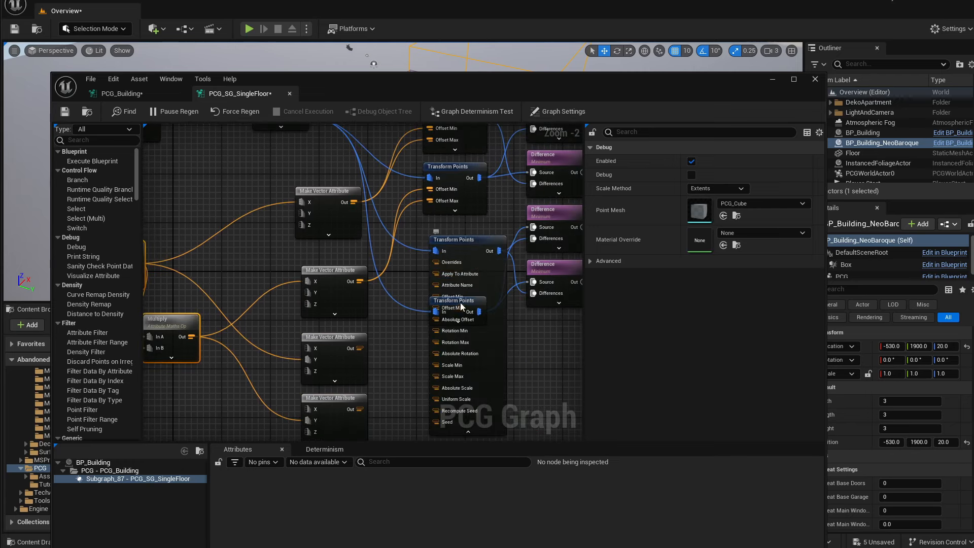
drag(467, 309, 505, 334)
drag(351, 349, 442, 306)
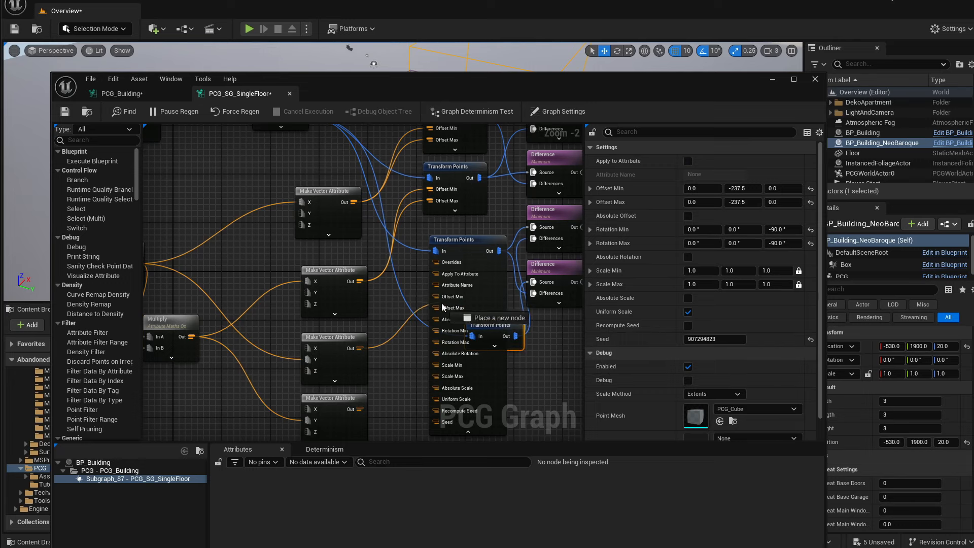
drag(360, 350, 446, 311)
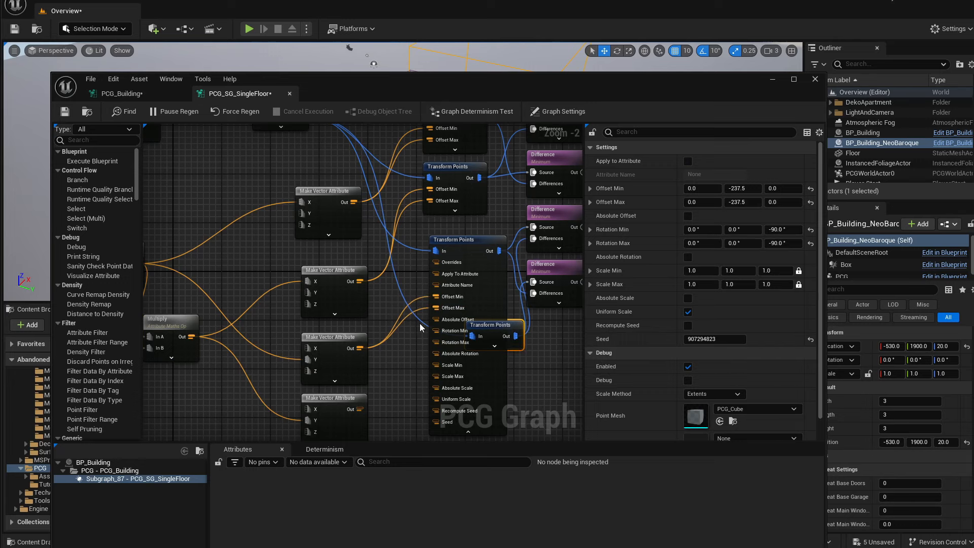
right_drag(420, 325, 425, 248)
click(460, 356)
Connect the fourth Make Vector Attribute to Offset Min and Offset Max of the last Transform Points node, and align that collapsed node under the others.
drag(499, 251, 461, 251)
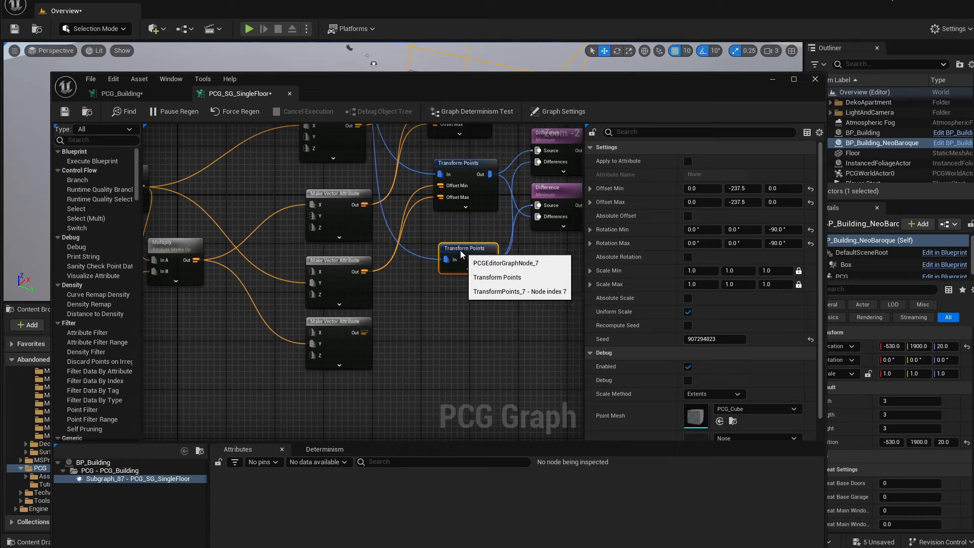
click(461, 269)
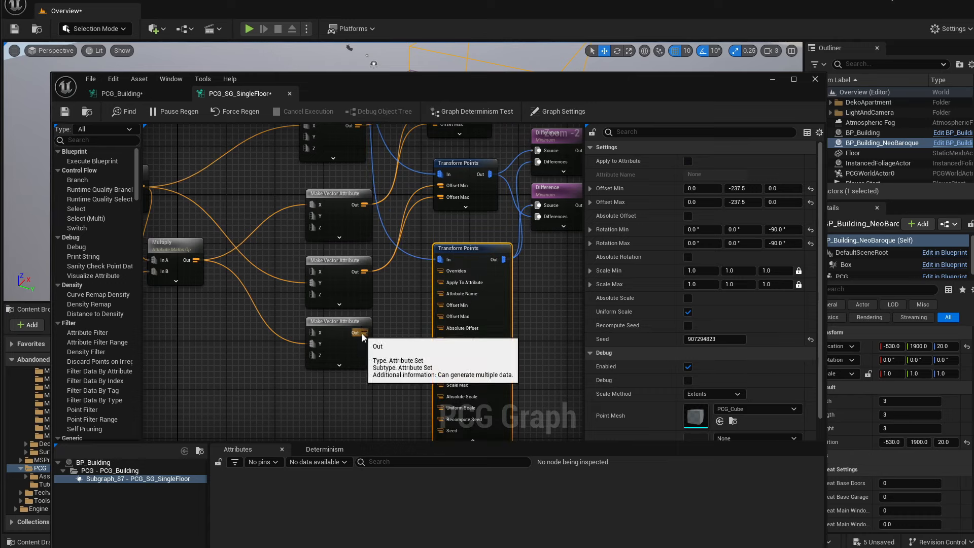
drag(364, 332, 439, 325)
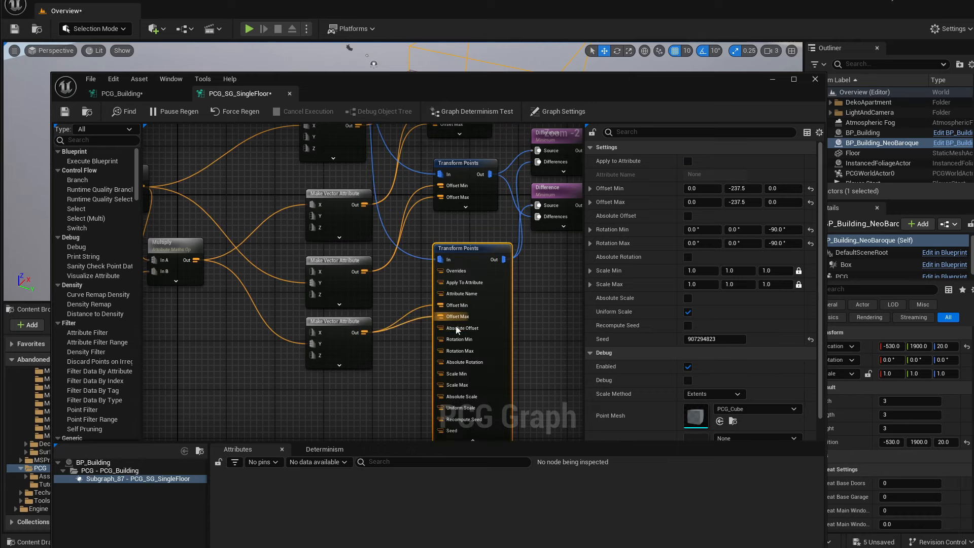
right_drag(455, 328, 453, 243)
click(447, 350)
right_drag(474, 207, 393, 359)
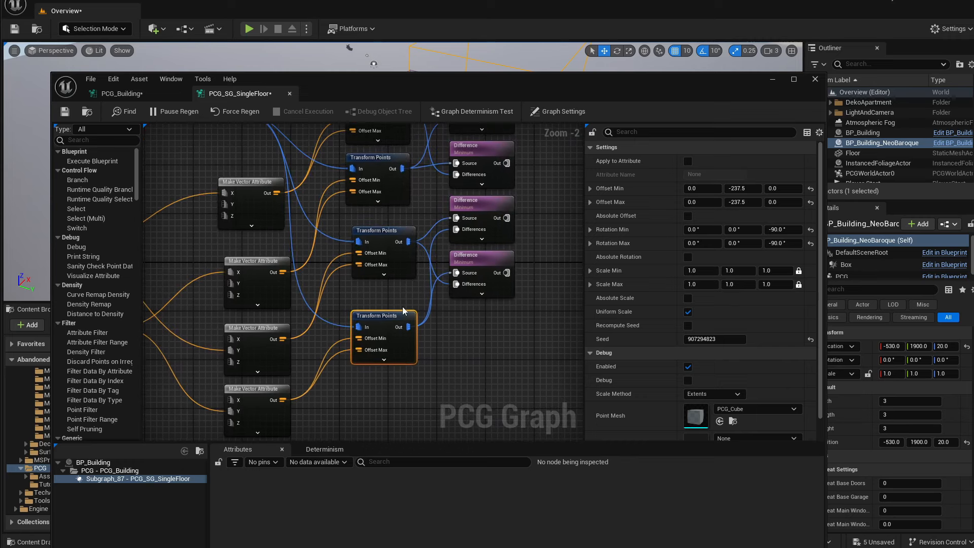
drag(389, 312, 388, 300)
Enable Debug on all four Difference nodes and check the resulting points in the level viewport.
right_drag(472, 181, 427, 306)
drag(487, 199, 437, 396)
key(d)
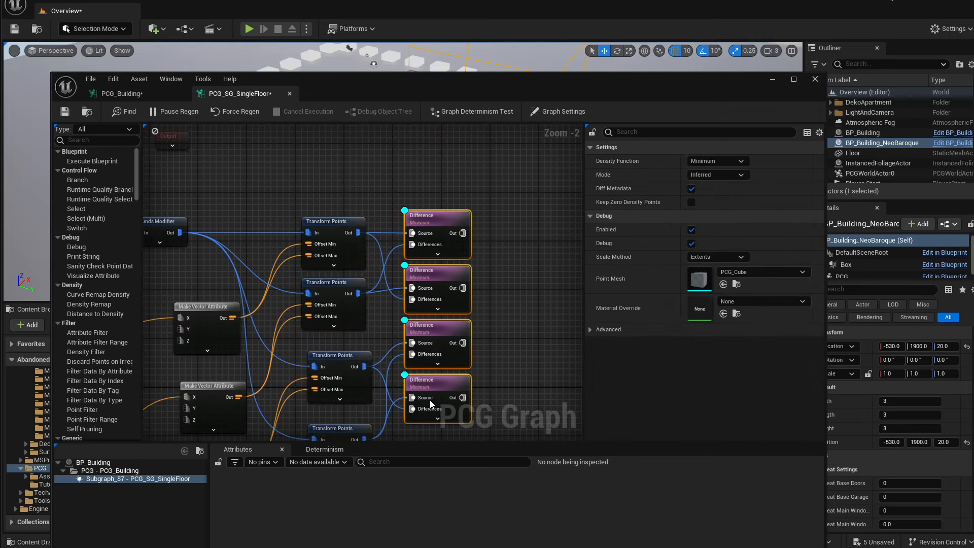
drag(477, 83, 445, 245)
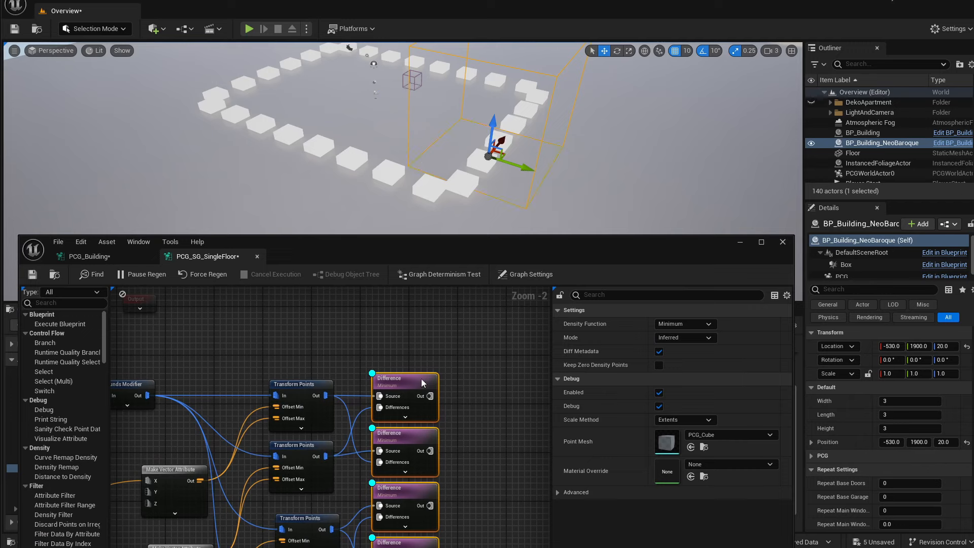
right_drag(405, 427, 405, 371)
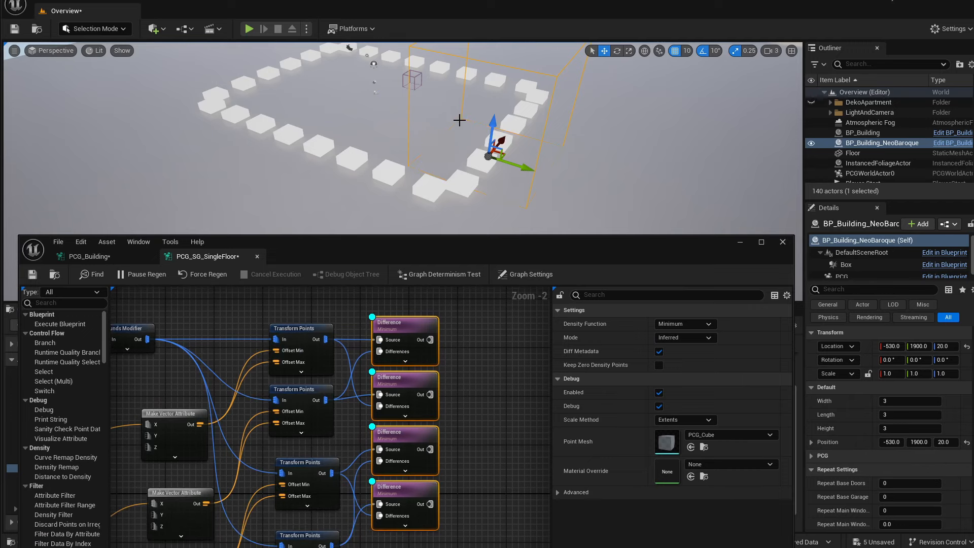
mouse_move(460, 120)
right_down()
mouse_move(443, 109)
mouse_move(466, 111)
right_up()
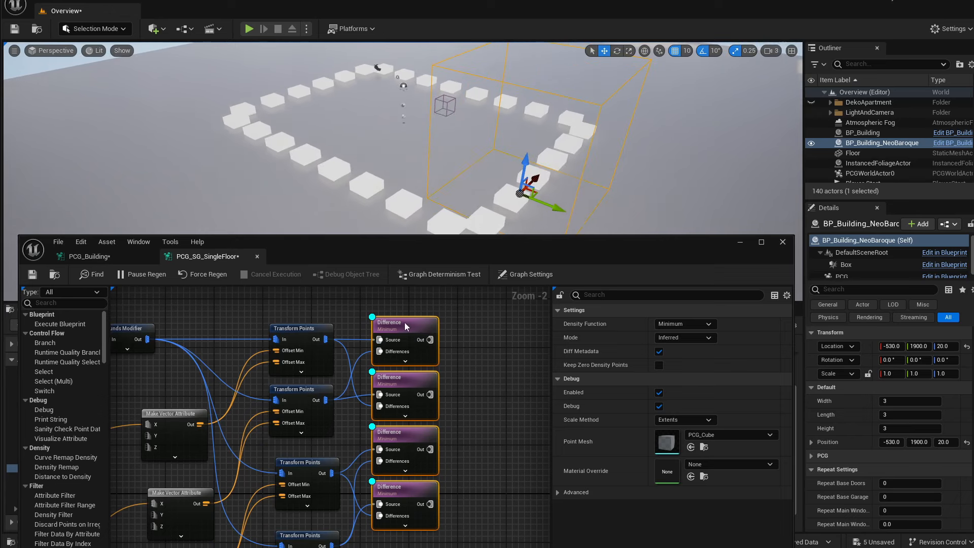
Set the debug Point Mesh of all four Difference nodes to PCG_AxisTripod and view the points in the level.
drag(405, 310, 417, 488)
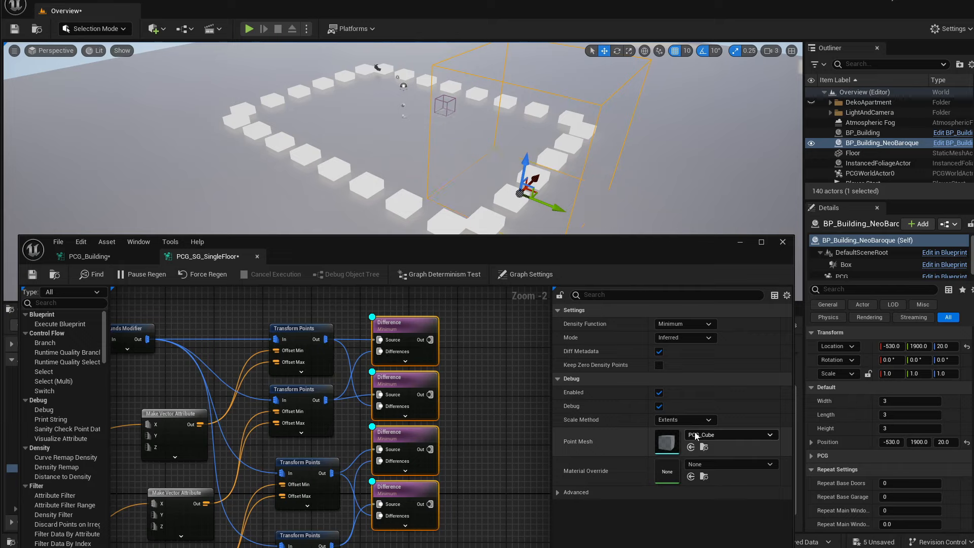
drag(675, 249, 692, 100)
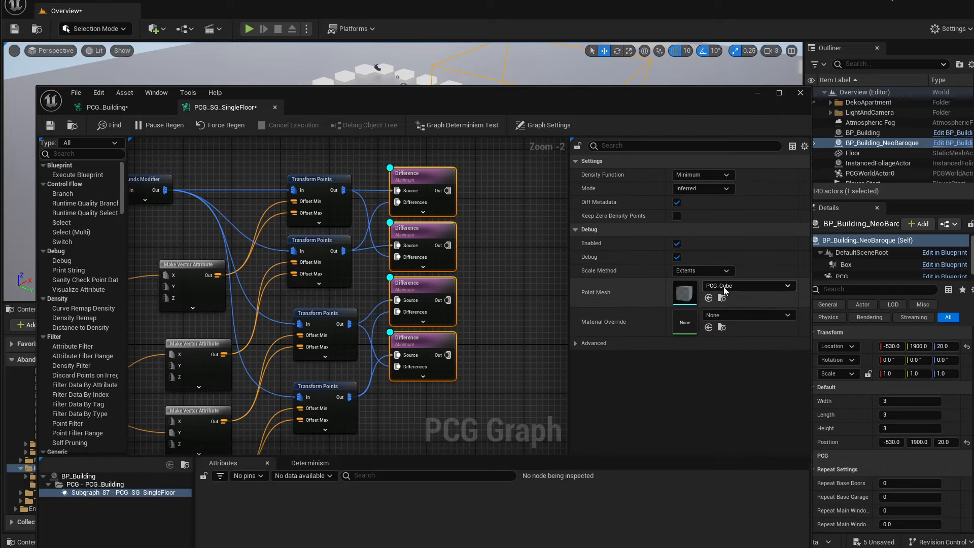
click(723, 287)
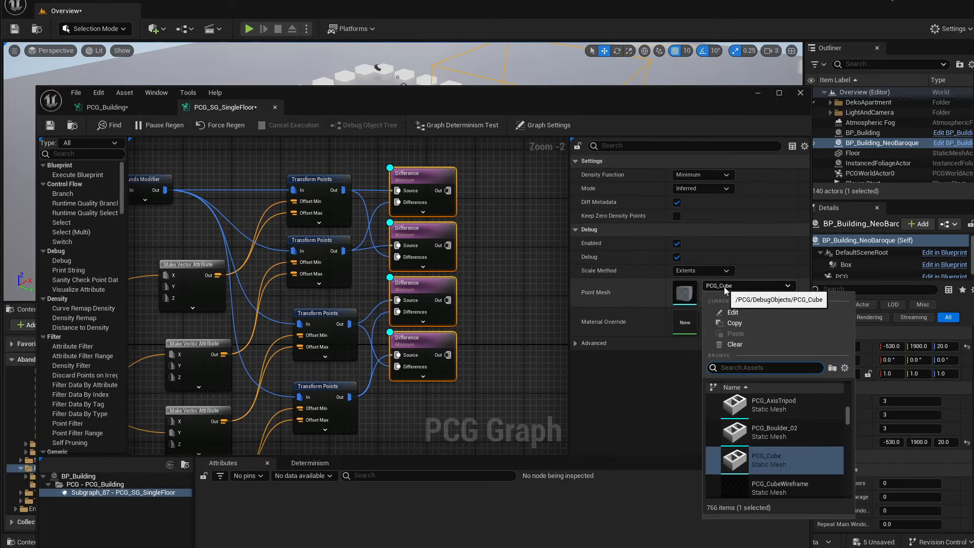
click(770, 406)
drag(573, 110, 572, 283)
right_drag(558, 152, 546, 208)
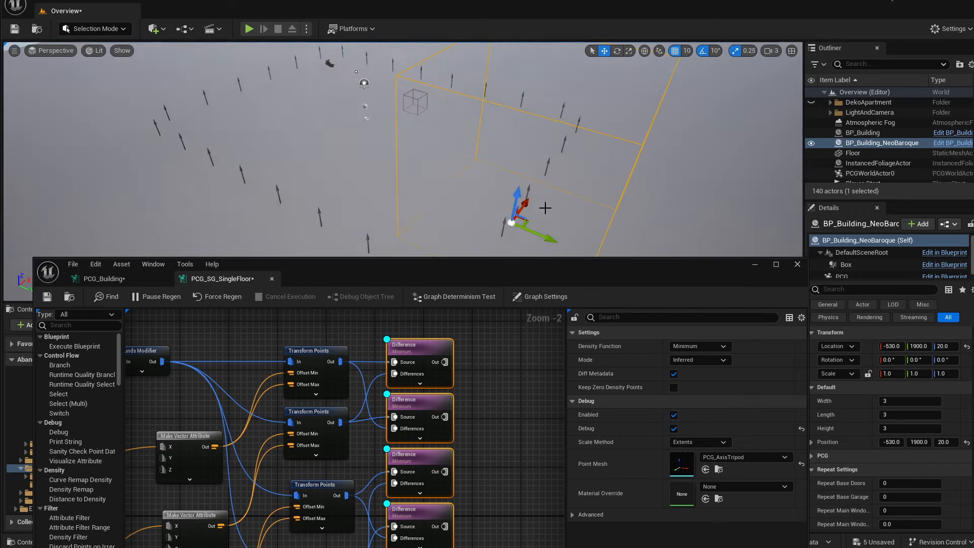
Try to lift the debug axes off the floor by raising the BP_Building actor to Z 160.
right_click(320, 213)
click(320, 212)
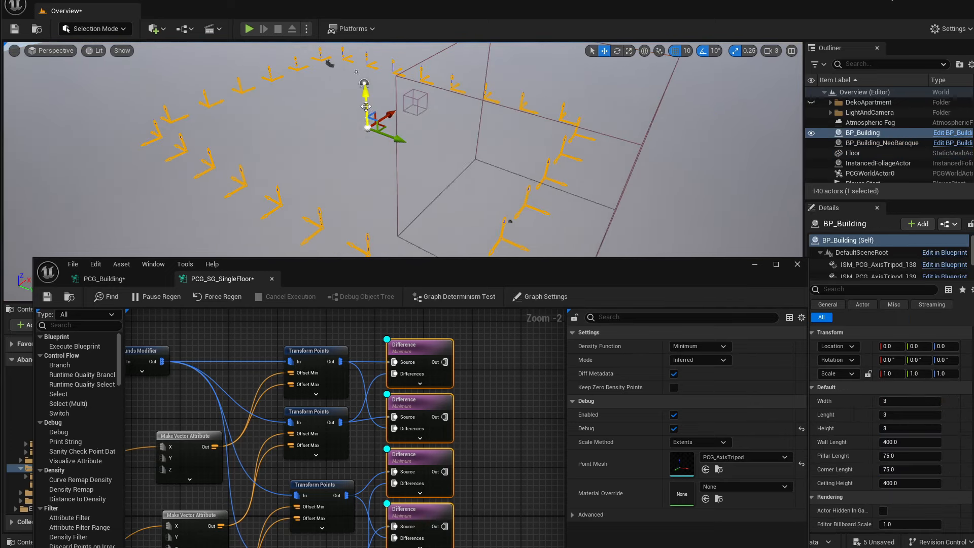
drag(366, 106, 370, 116)
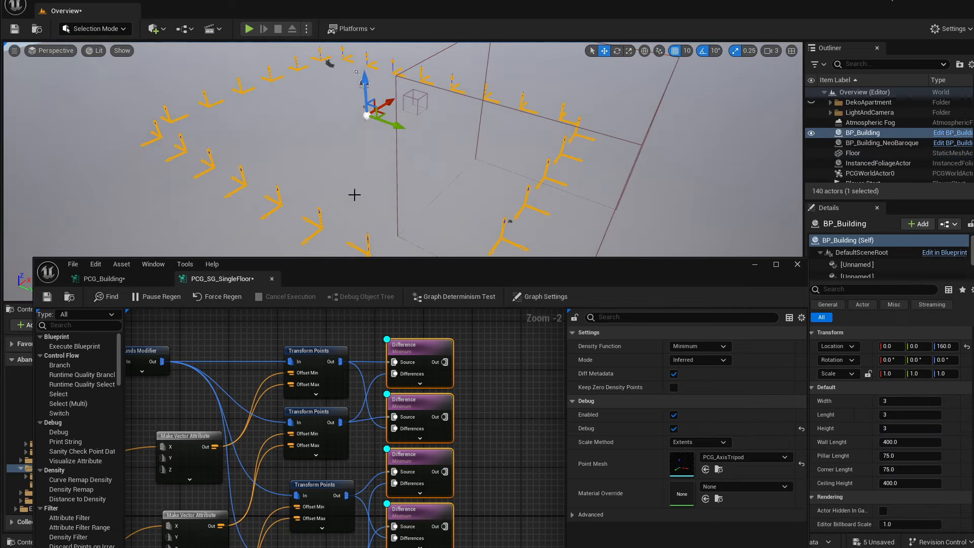
click(243, 193)
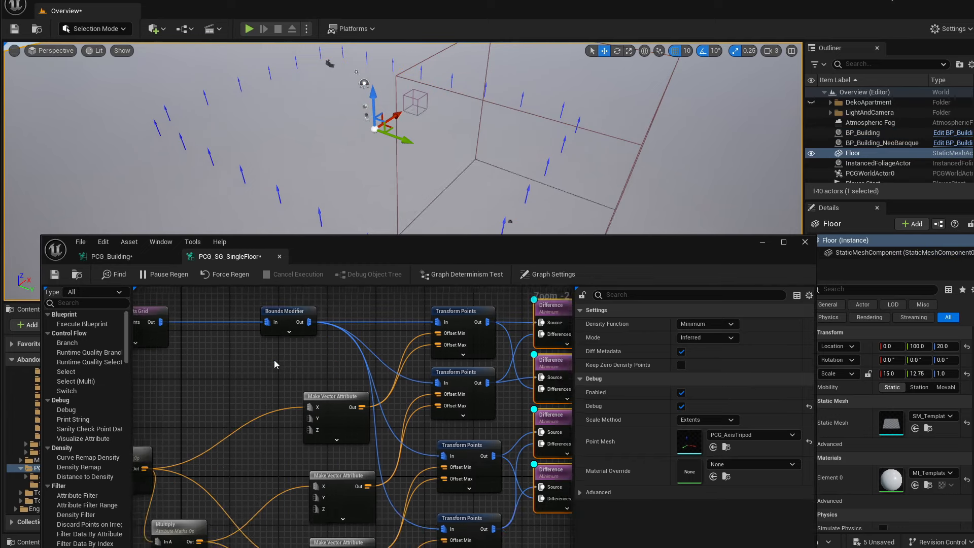
Examine the path from Bounds Modifier through the Transform Points to the Difference nodes, comparing it with the debug axes.
right_drag(275, 360, 303, 385)
right_drag(407, 373, 339, 388)
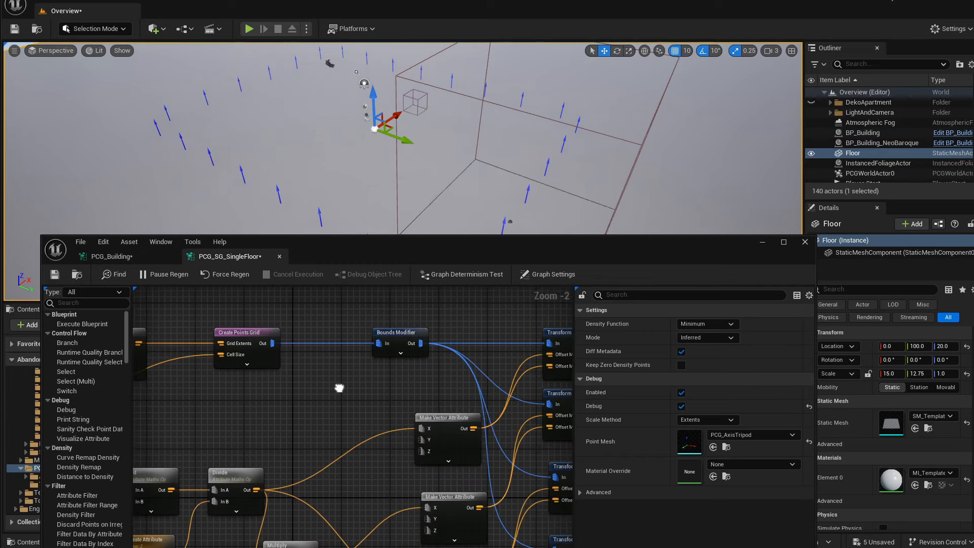
right_drag(416, 386, 295, 371)
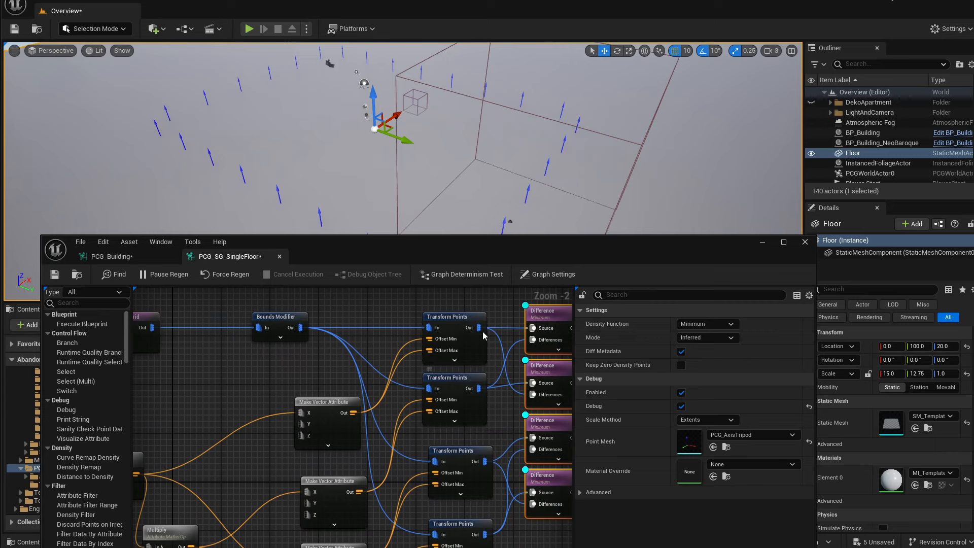
right_drag(518, 187, 446, 180)
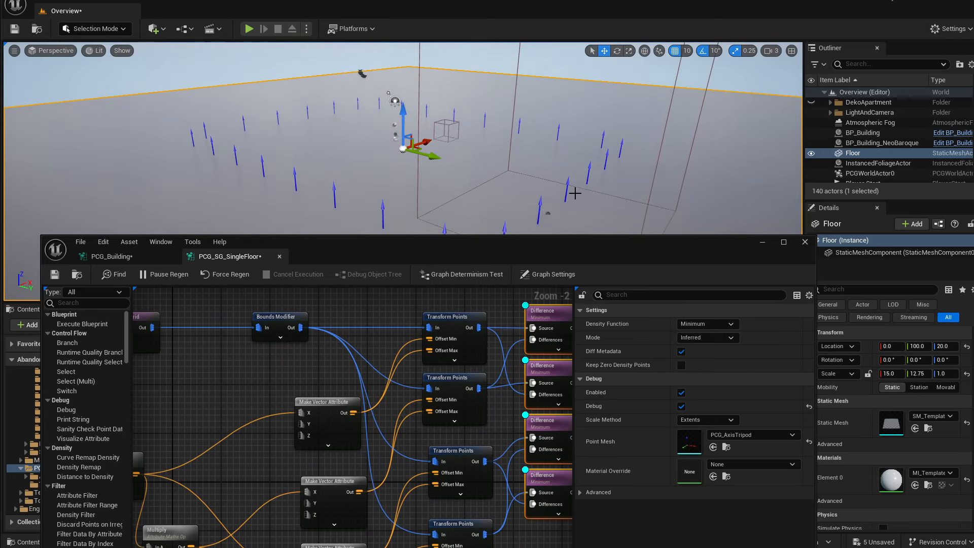
right_drag(450, 385, 395, 388)
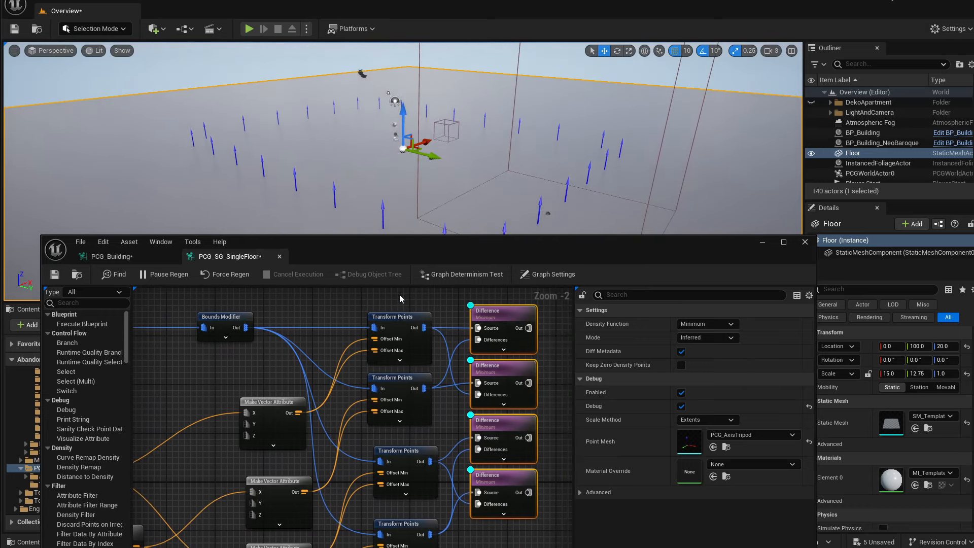
drag(400, 299, 397, 528)
drag(393, 301, 384, 545)
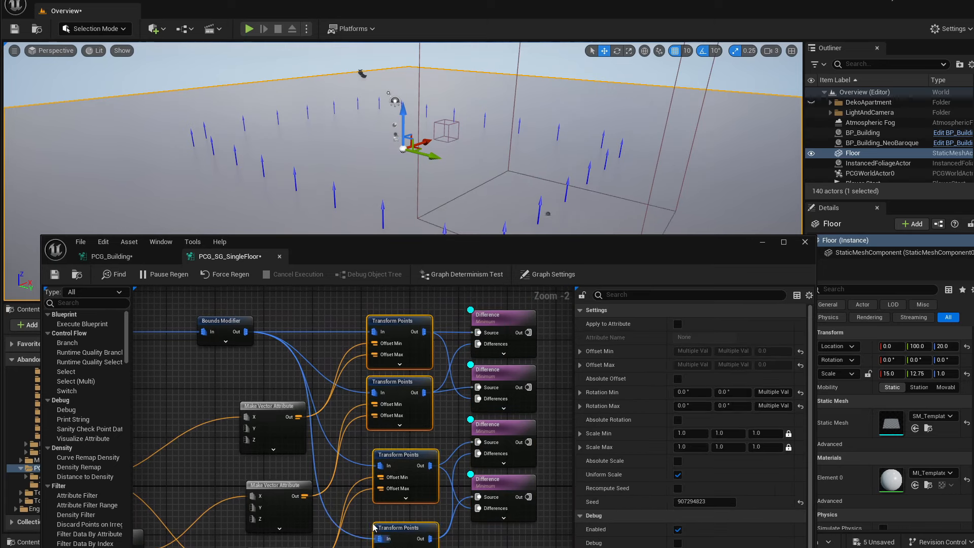
Review the four Make Vector Attribute nodes and the Add, Divide and Multiply nodes that feed them.
right_drag(302, 449, 456, 325)
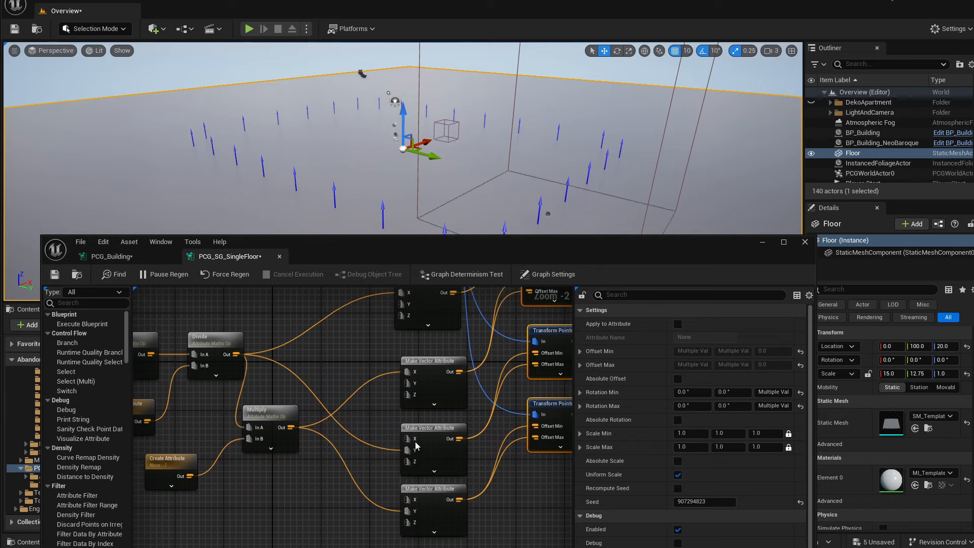
right_drag(367, 352, 381, 410)
scroll(416, 364, down, 1)
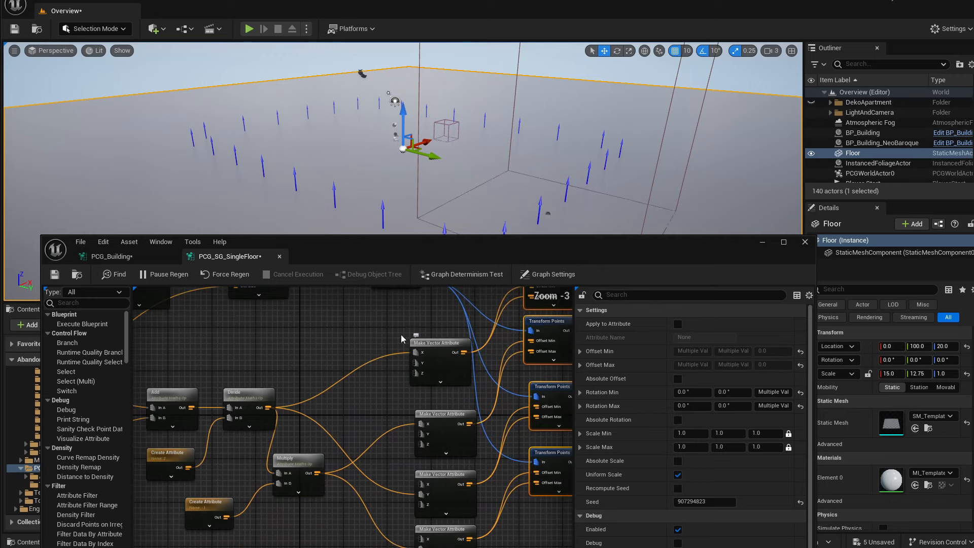
right_drag(401, 338, 401, 376)
click(433, 380)
right_drag(417, 434, 389, 351)
drag(368, 374, 401, 507)
right_drag(347, 379, 400, 455)
click(400, 426)
right_drag(299, 394, 433, 464)
right_drag(350, 376, 378, 303)
right_drag(433, 453, 362, 380)
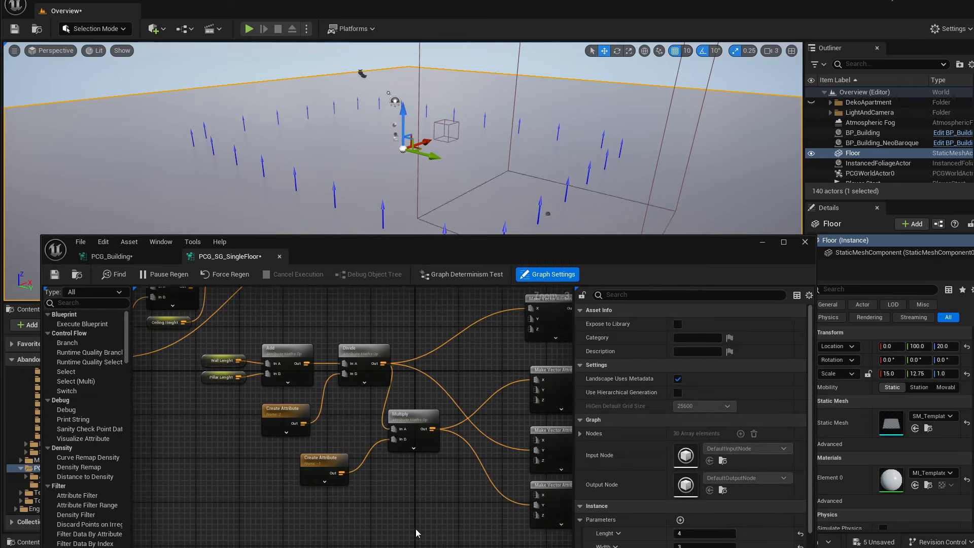
Add a Get Ceiling_Height parameter node and place it below the Multiply node.
right_click(408, 517)
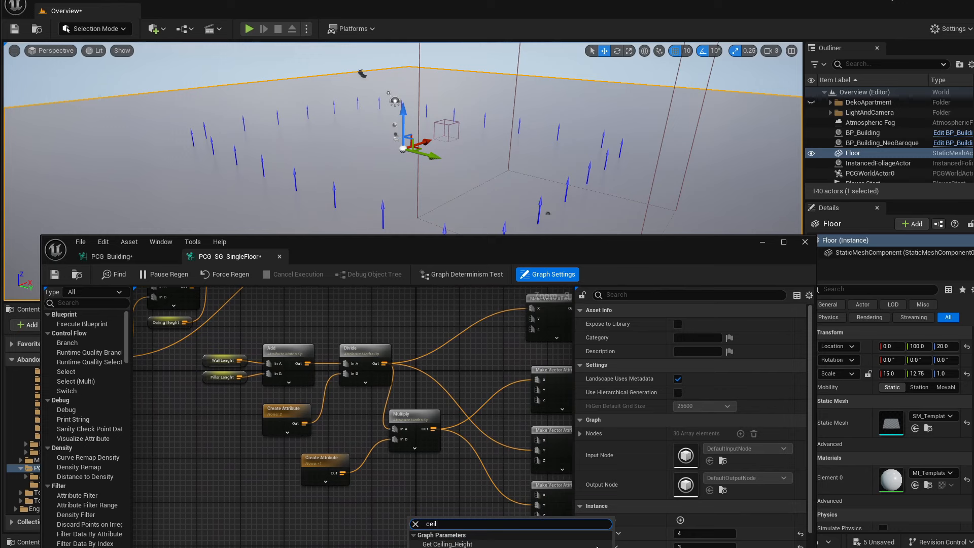
key(Return)
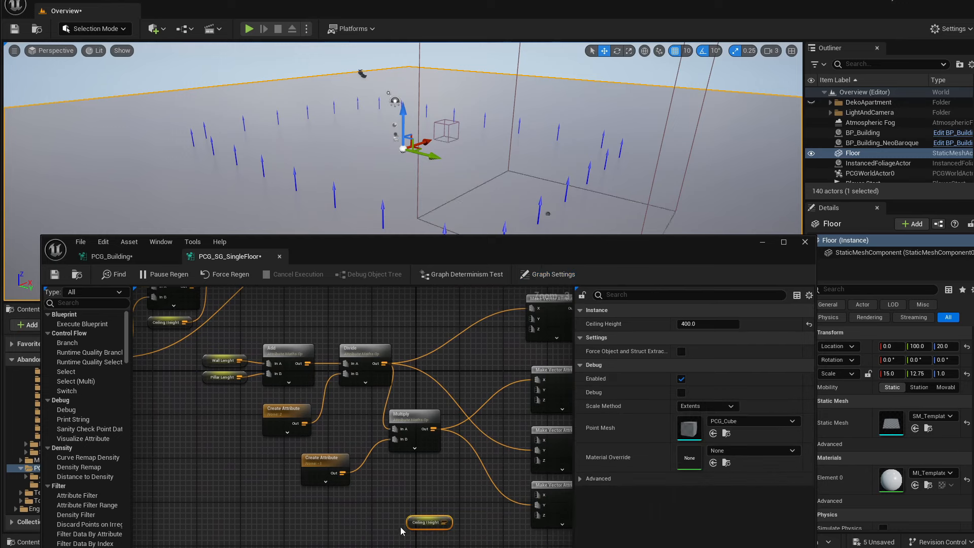
drag(431, 538, 448, 506)
Duplicate the Divide node with its 2.0 Create Attribute, place them beside Ceiling Height, and divide the ceiling height by 2.
click(366, 383)
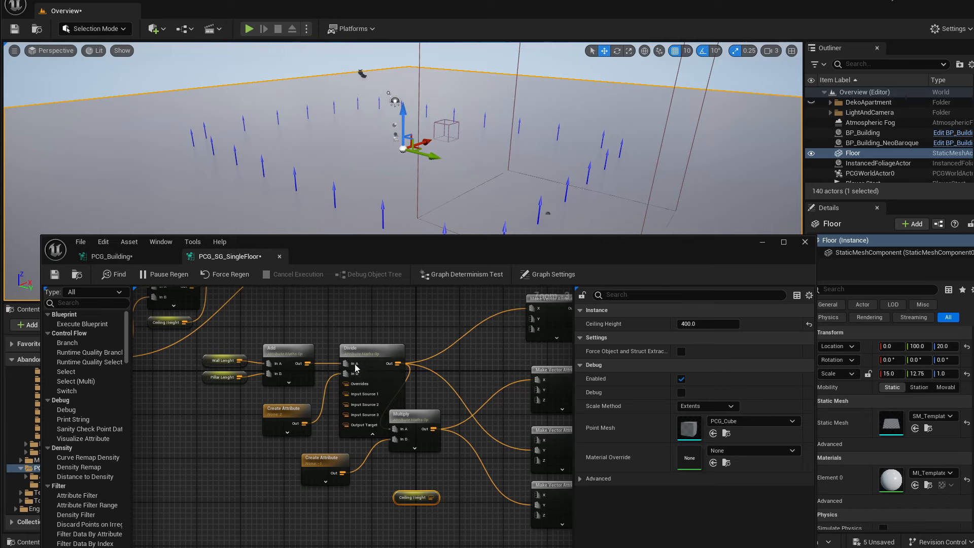
click(372, 335)
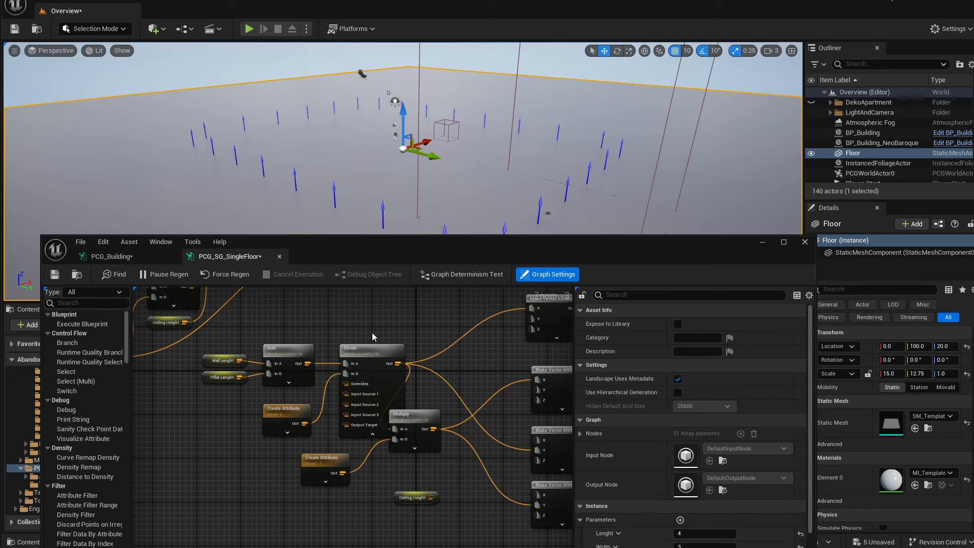
click(372, 435)
click(355, 377)
shift+drag(252, 425, 313, 431)
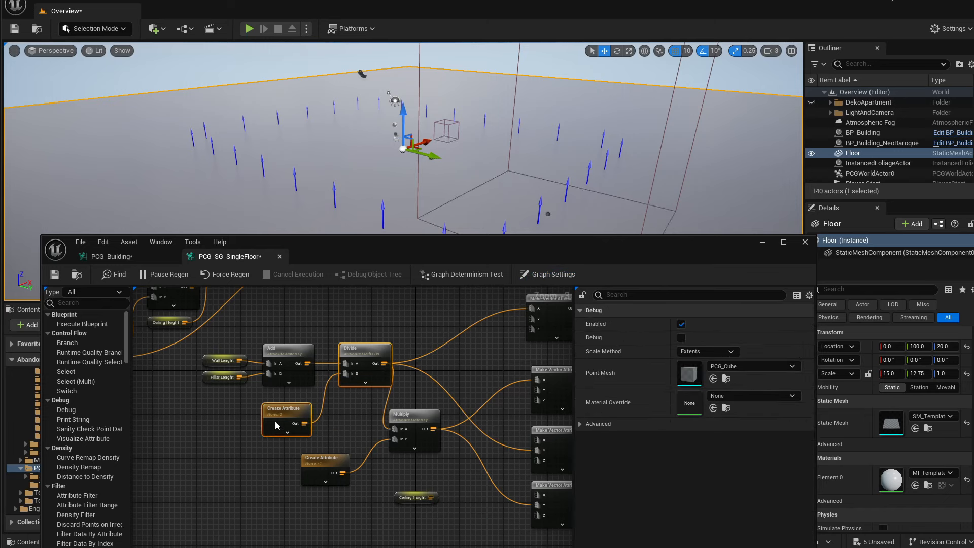
key(ctrl+v)
drag(413, 494, 440, 506)
right_drag(440, 506, 412, 510)
drag(356, 547, 356, 529)
Connect the halved ceiling height to the Z input of all four Make Vector Attribute nodes and check the debug axes.
right_drag(446, 512, 343, 533)
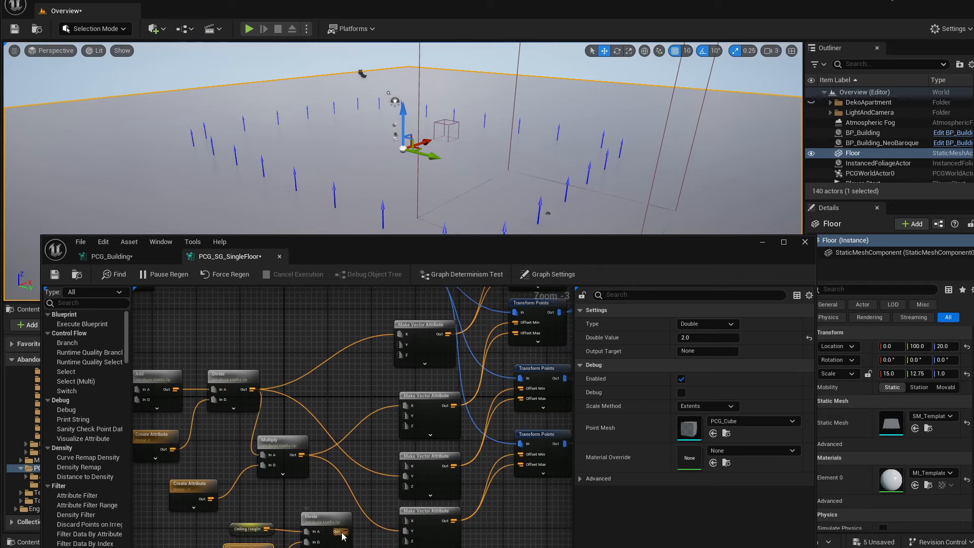
drag(405, 544, 404, 543)
drag(346, 532, 407, 489)
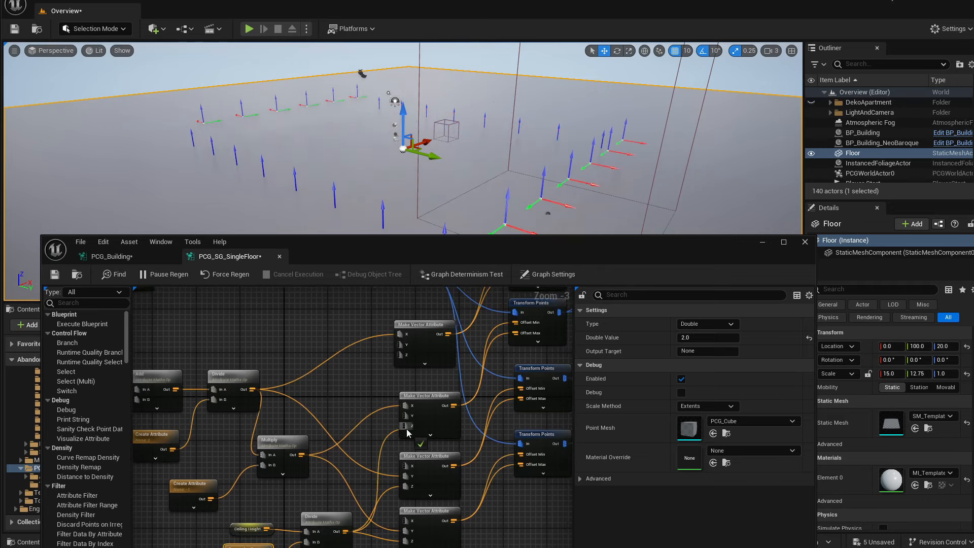
drag(352, 532, 401, 356)
key(ctrl+z)
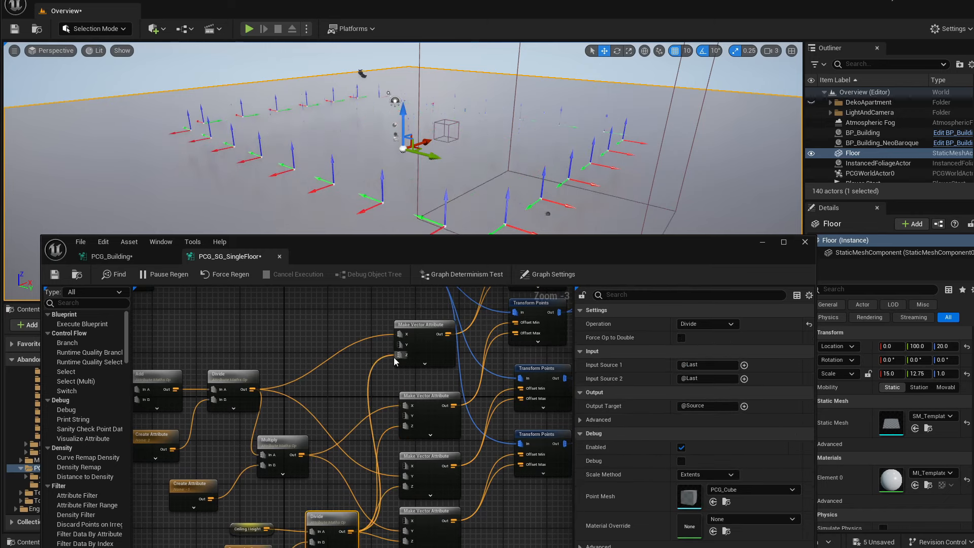
right_drag(506, 174, 559, 154)
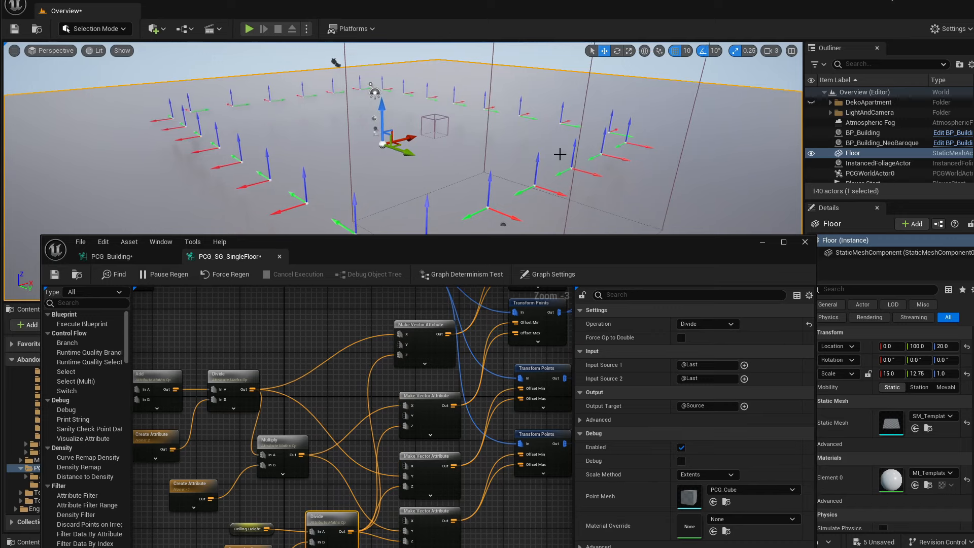
mouse_move(405, 162)
right_down()
mouse_move(413, 196)
mouse_move(405, 163)
right_up()
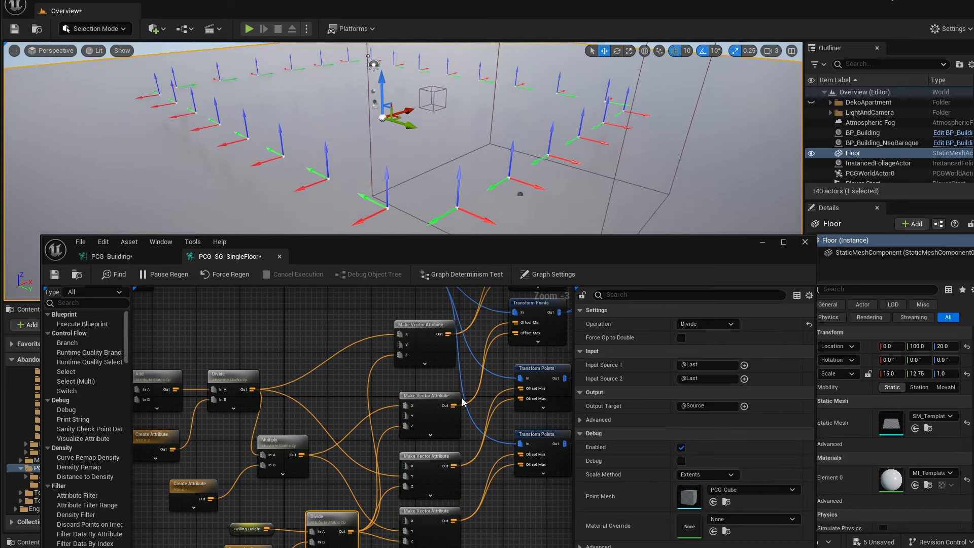
Inspect the Make Vector Attribute nodes and the first Transform Points node's settings, and compare them with the axes' orientation.
right_drag(462, 402, 462, 406)
click(410, 331)
right_drag(430, 355, 389, 365)
click(388, 413)
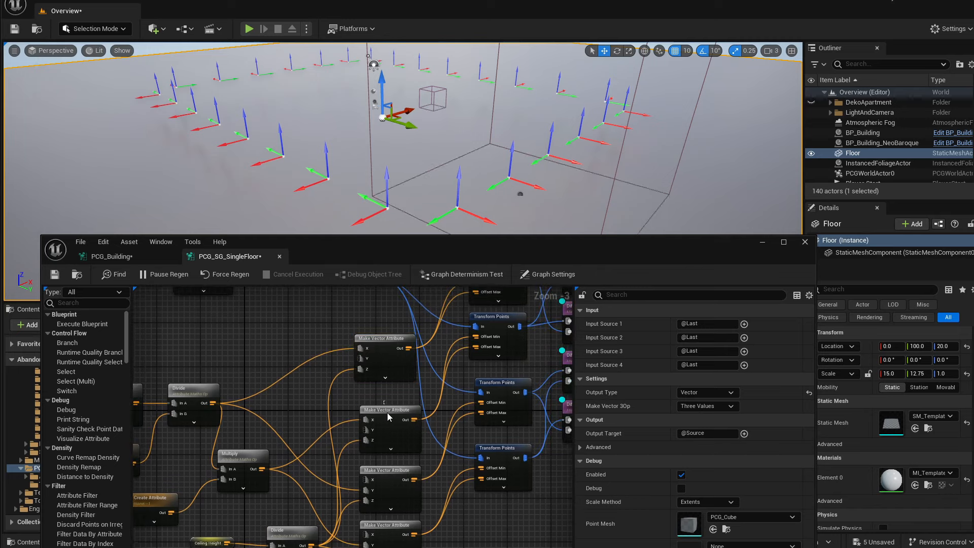
right_drag(235, 418, 272, 394)
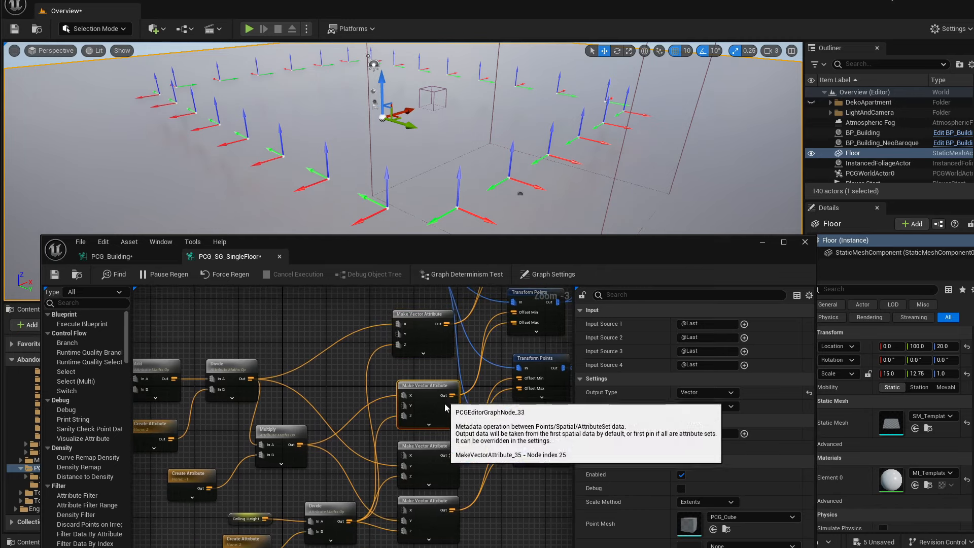
right_drag(445, 408, 364, 439)
drag(467, 538, 451, 356)
right_drag(466, 333, 419, 376)
click(422, 379)
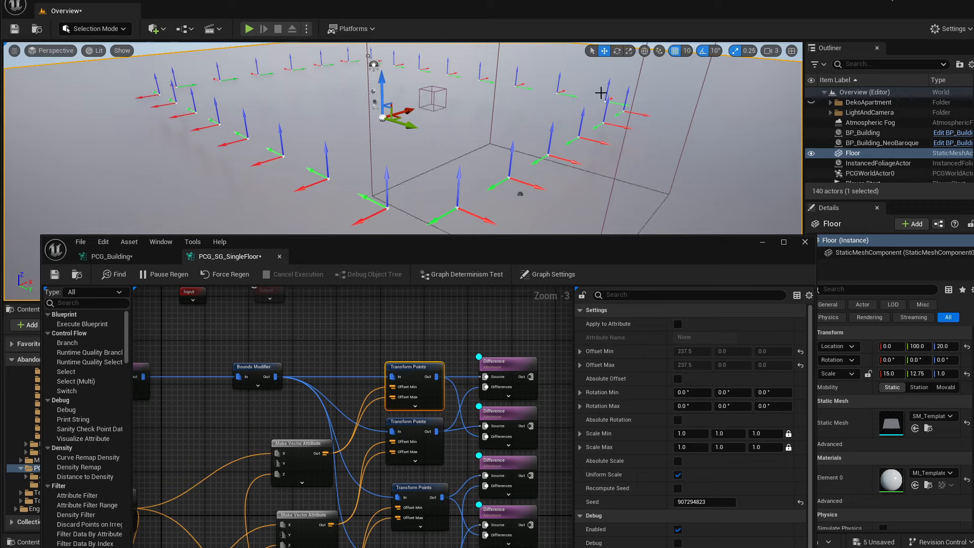
right_drag(367, 64, 490, 143)
Set the second Transform Points node's Rotation Min and Rotation Max Z to 0° and examine the axes around the outline.
click(430, 440)
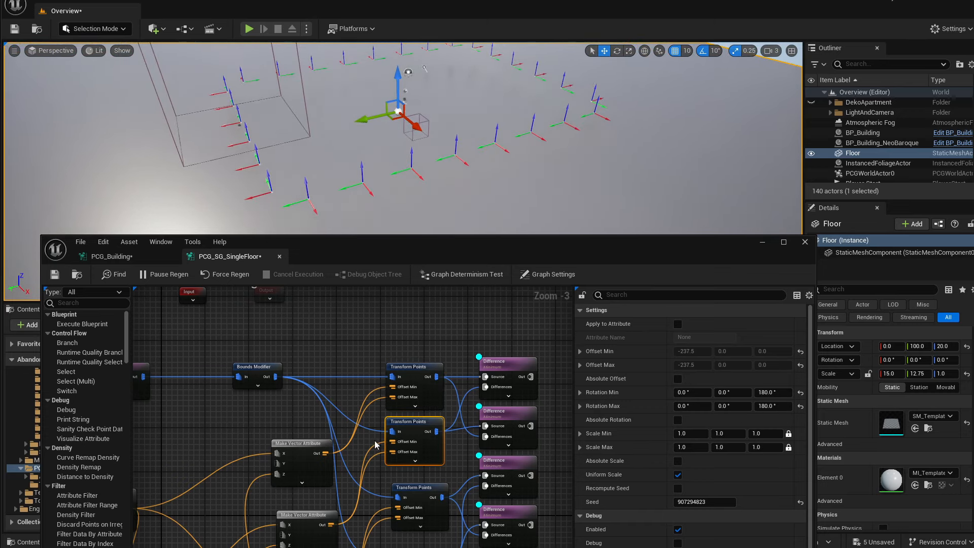
text(0)
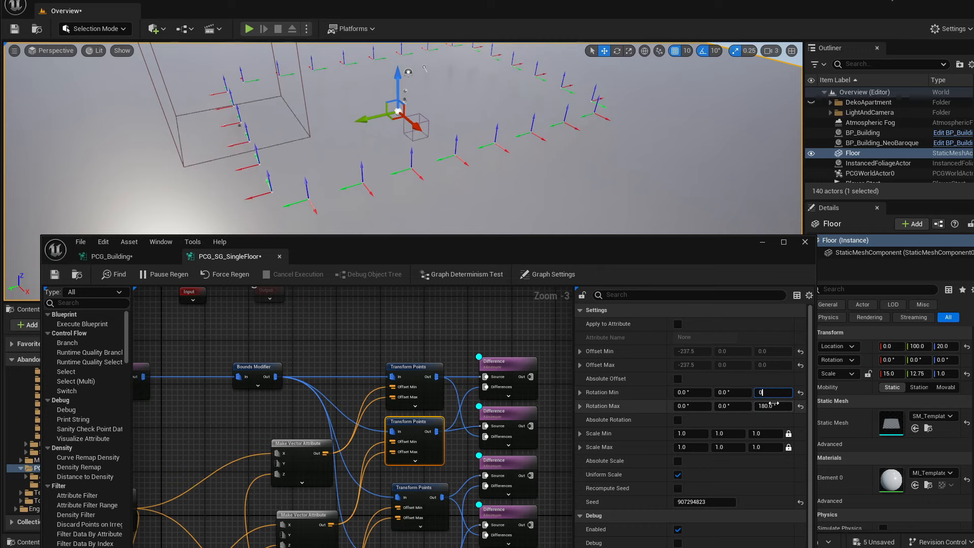
click(772, 406)
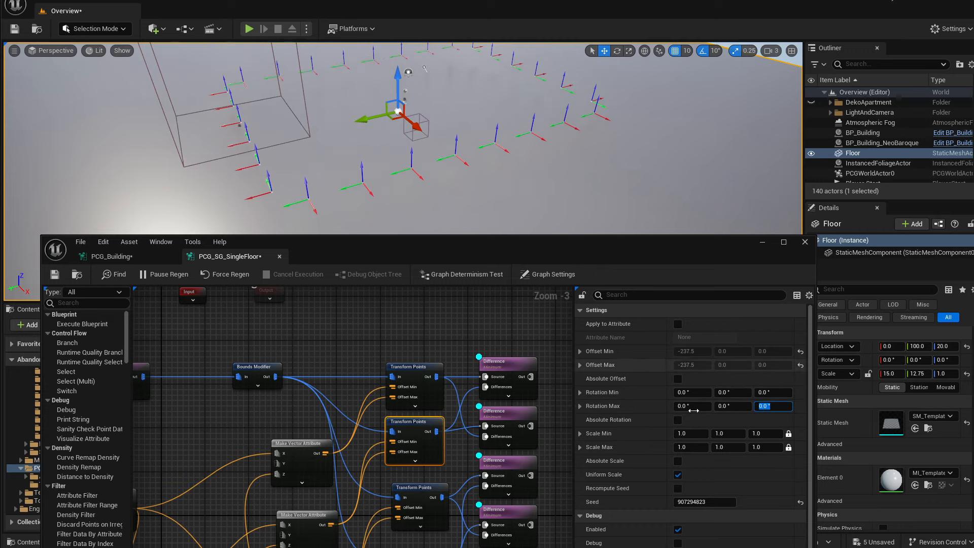
click(729, 407)
mouse_move(600, 160)
right_down()
mouse_move(581, 152)
mouse_move(599, 146)
mouse_move(599, 165)
right_up()
drag(483, 334, 543, 536)
key(d)
key(d)
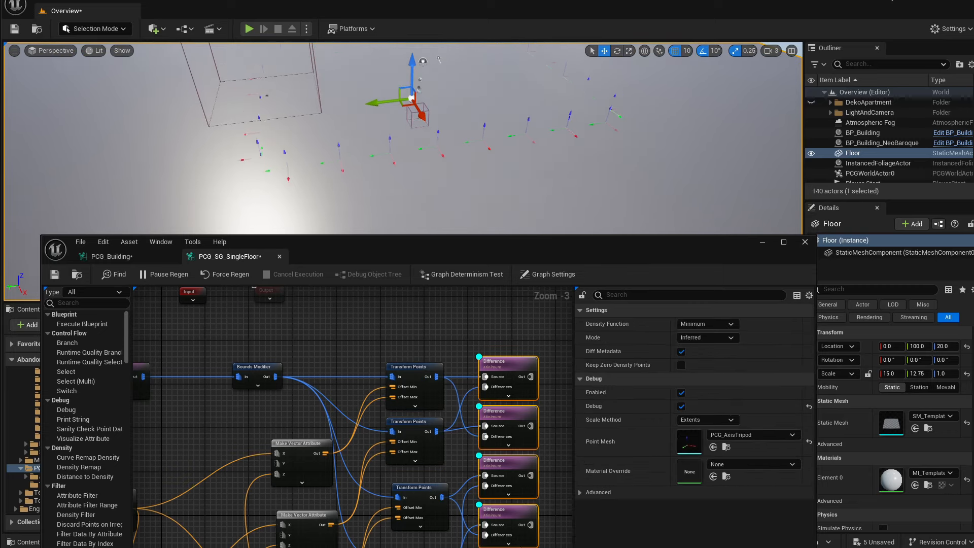
right_drag(514, 168, 543, 160)
right_drag(360, 162, 360, 162)
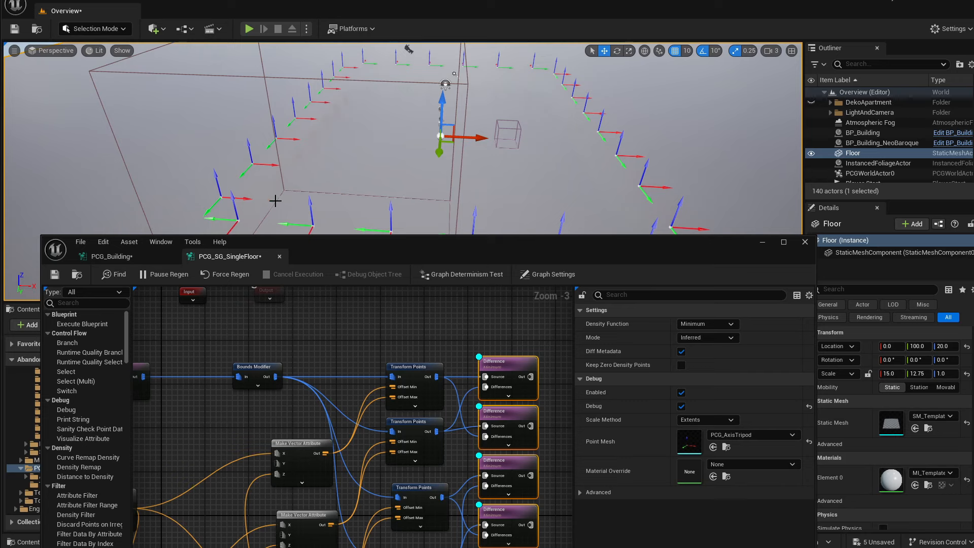
Set the second Transform Points node's Rotation Min and Rotation Max Z to 180°.
click(396, 438)
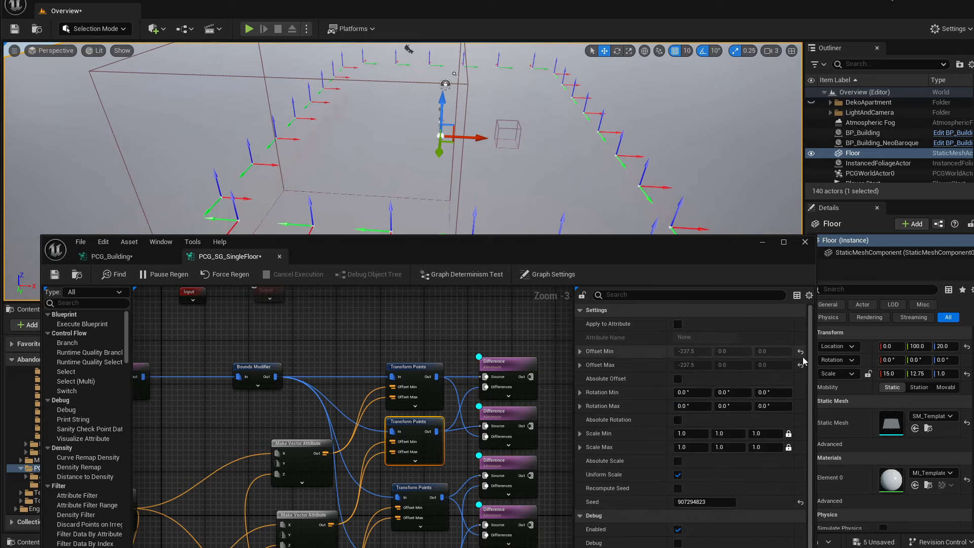
text(180)
key(Return)
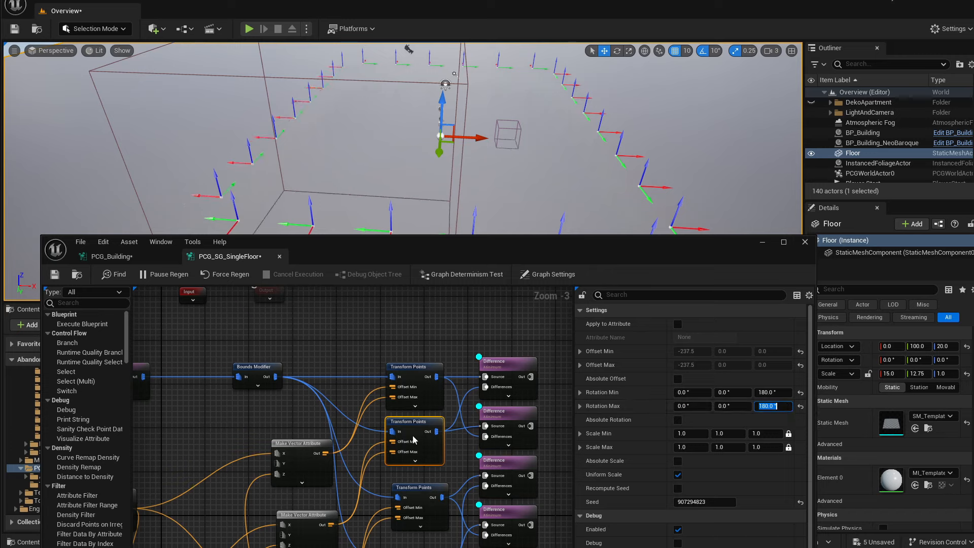
Inspect the third and fourth Transform Points nodes' offset and rotation settings and compare them with the debug axes.
right_drag(418, 477, 407, 418)
click(407, 418)
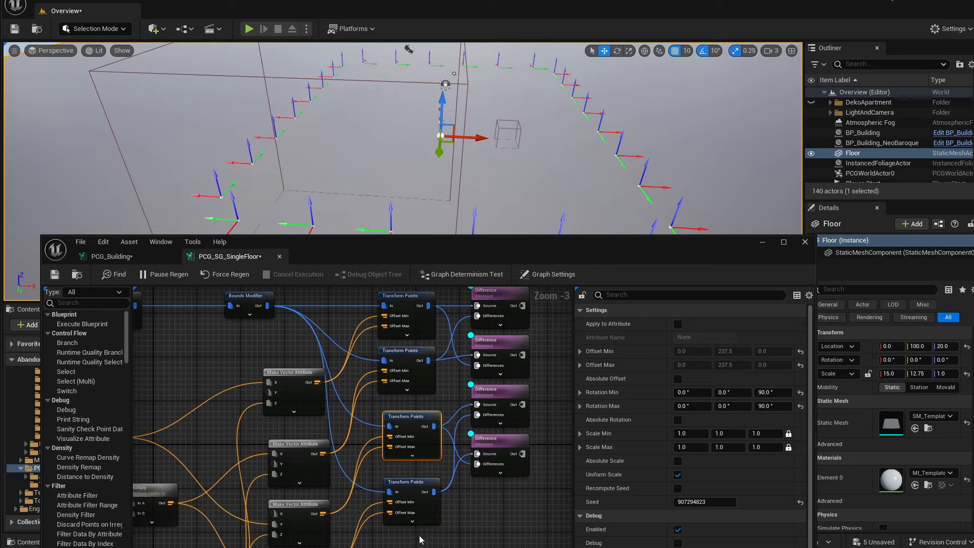
click(406, 483)
click(406, 419)
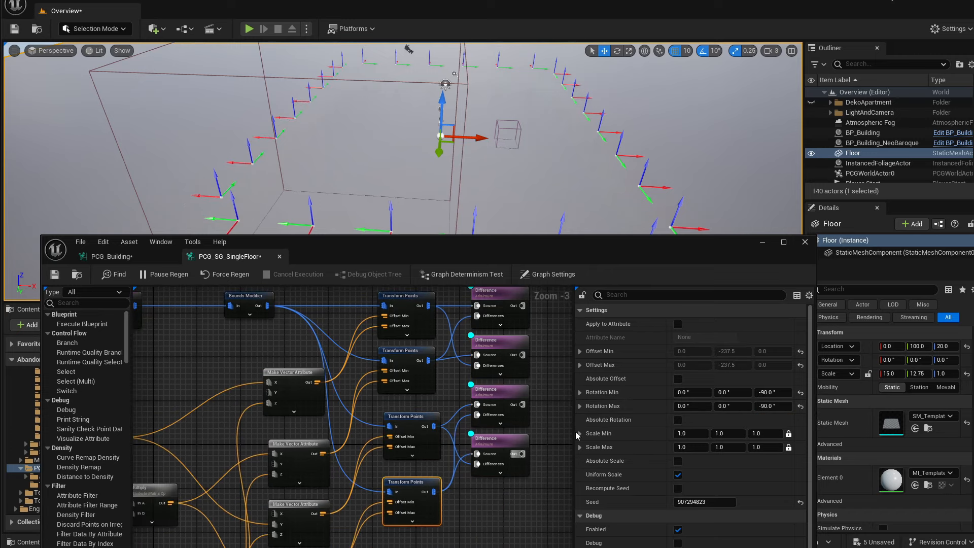
click(406, 483)
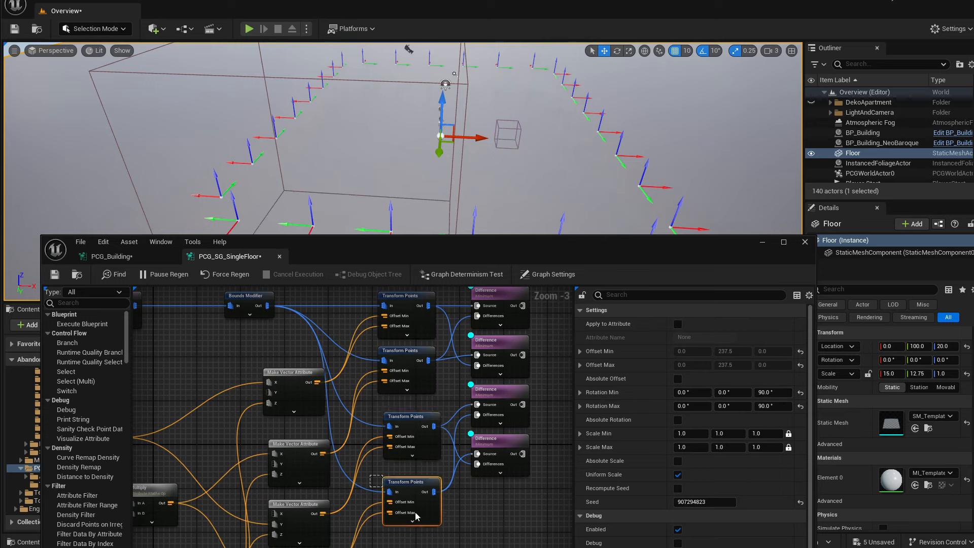
right_drag(487, 115, 446, 116)
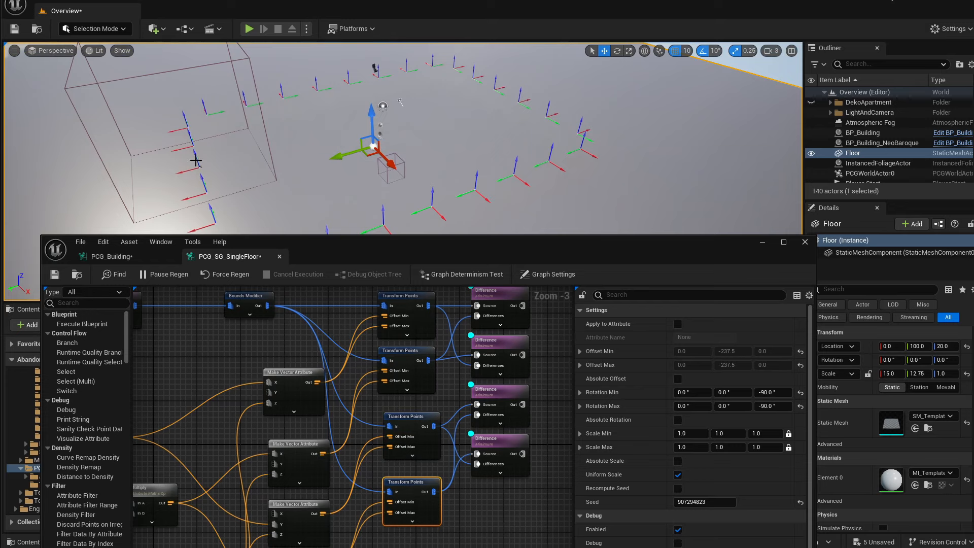
Set the debug point mesh of all four Difference nodes to PCG_Cube and check the cubes around the outline.
right_drag(440, 422, 343, 471)
drag(413, 325, 395, 544)
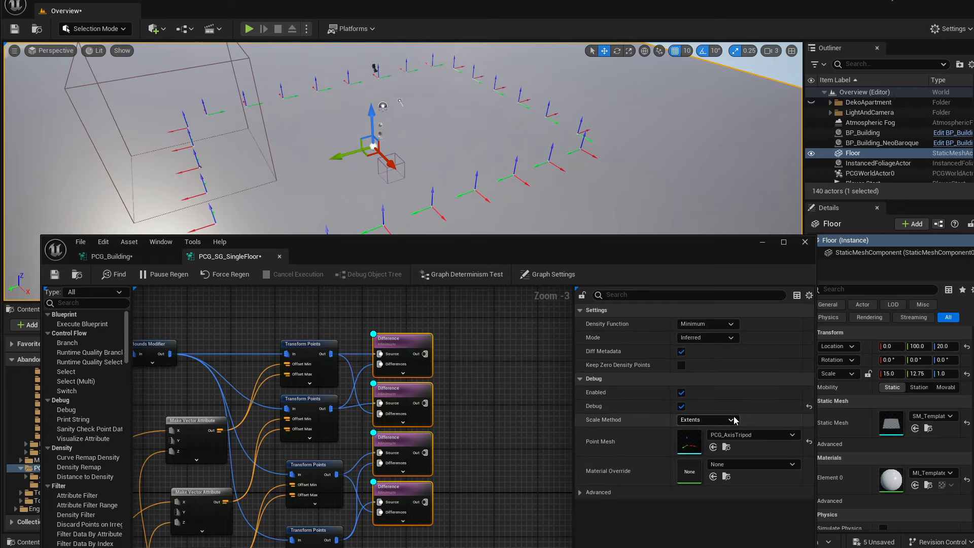
click(746, 435)
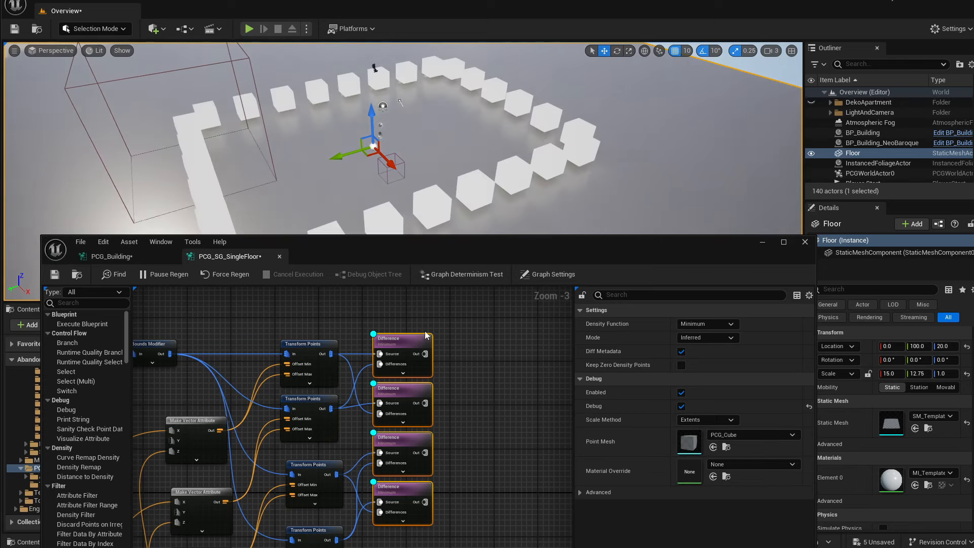
click(477, 372)
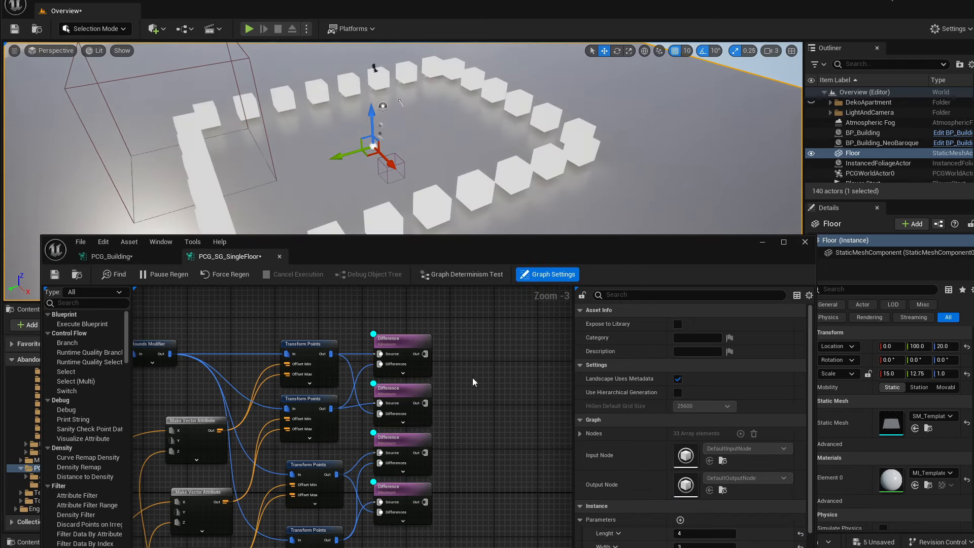
drag(435, 314, 399, 513)
right_drag(465, 356, 383, 367)
scroll(415, 353, down, 1)
scroll(413, 354, up, 1)
right_drag(454, 187, 422, 218)
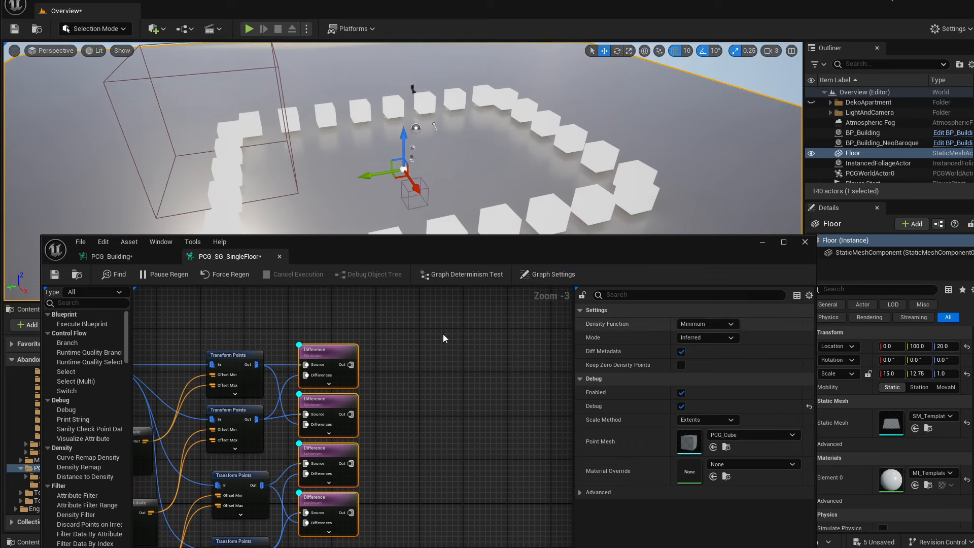
Turn off debug display on the four Difference nodes, leaving it enabled only on the first two.
click(548, 274)
drag(329, 337, 335, 513)
key(d)
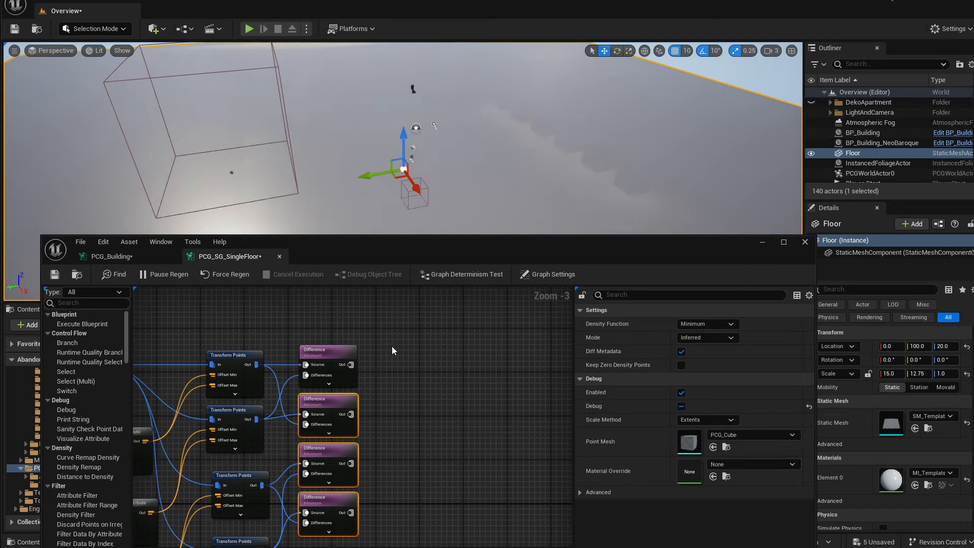
drag(394, 348, 333, 426)
key(d)
right_drag(406, 178, 426, 178)
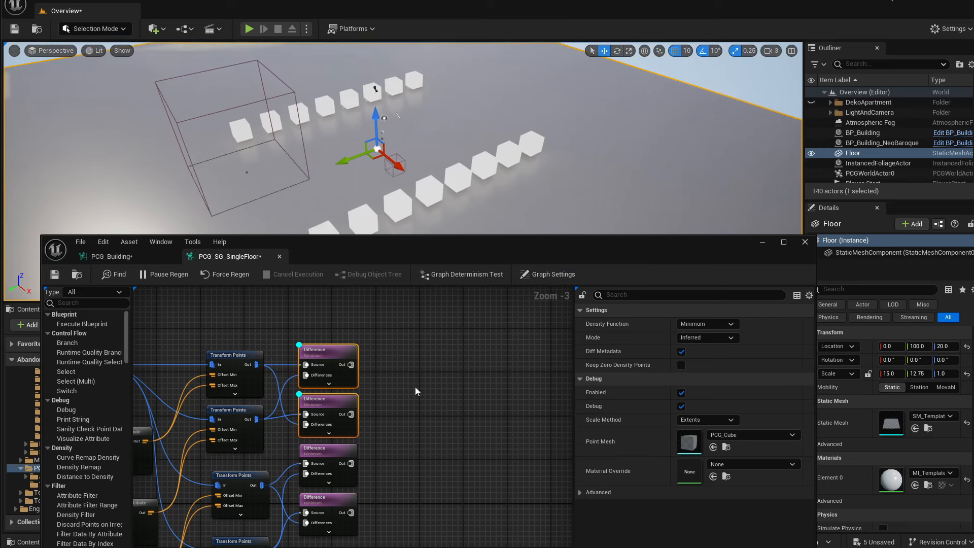
Add a Transform Points node fed by the first Difference node's output and space it away along with its To Point conversion.
drag(343, 368, 403, 321)
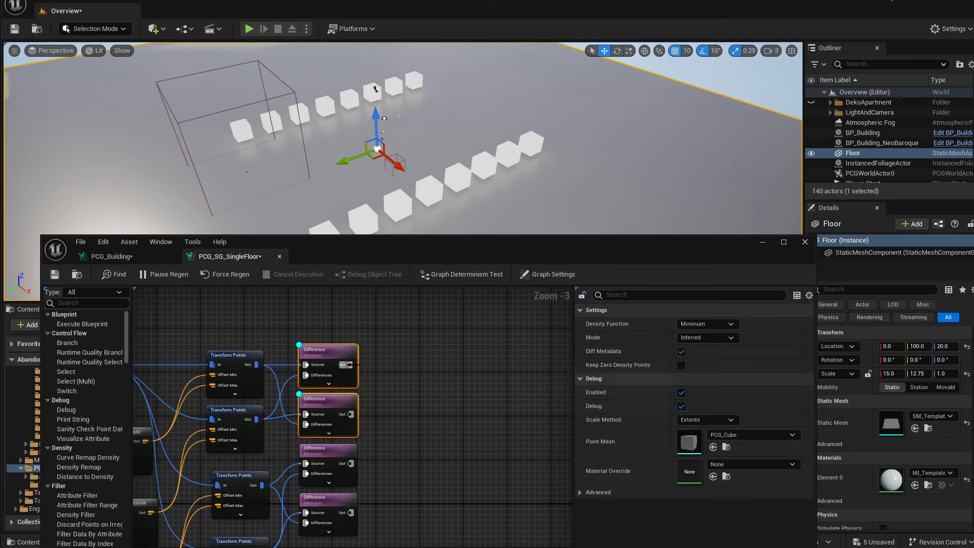
drag(348, 364, 400, 339)
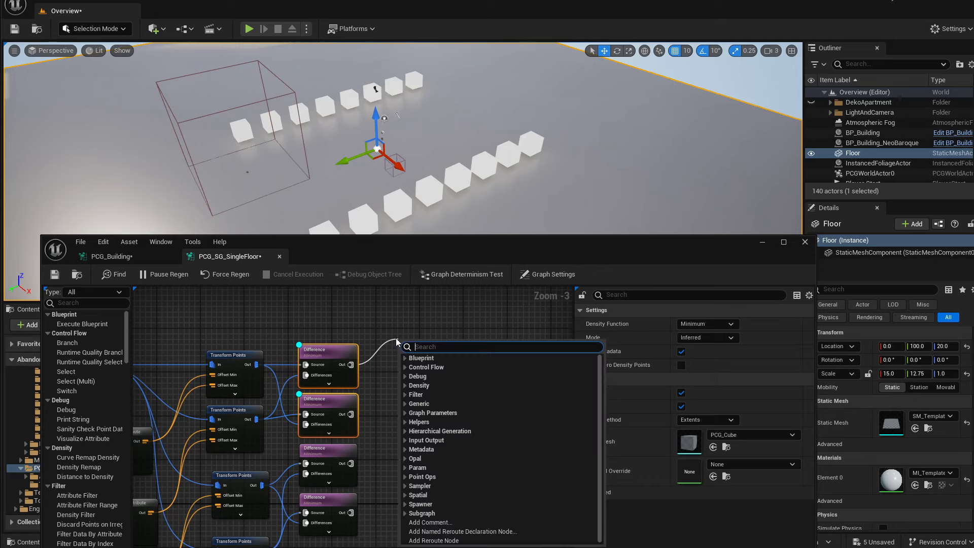
text(transfo)
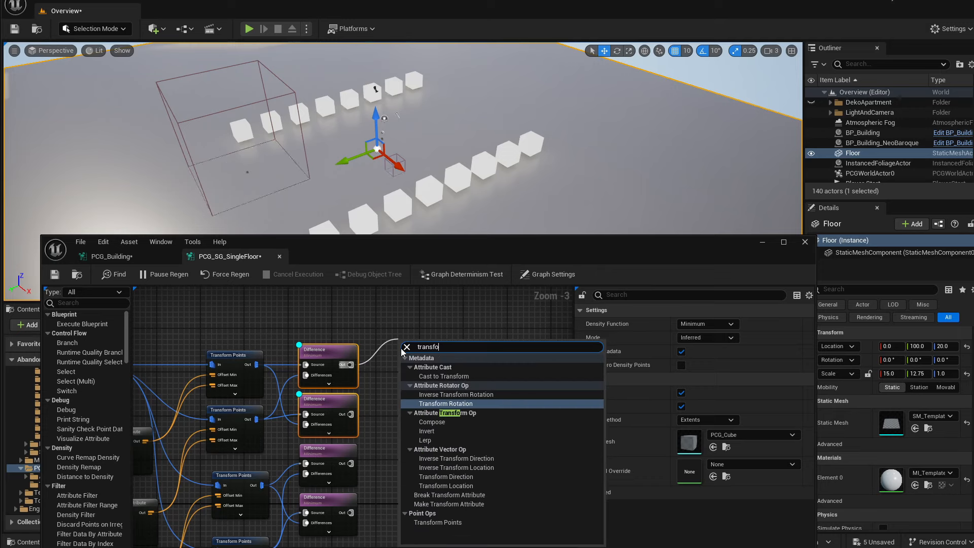
text(m)
key(BackSpace)
text(rm poin)
key(Return)
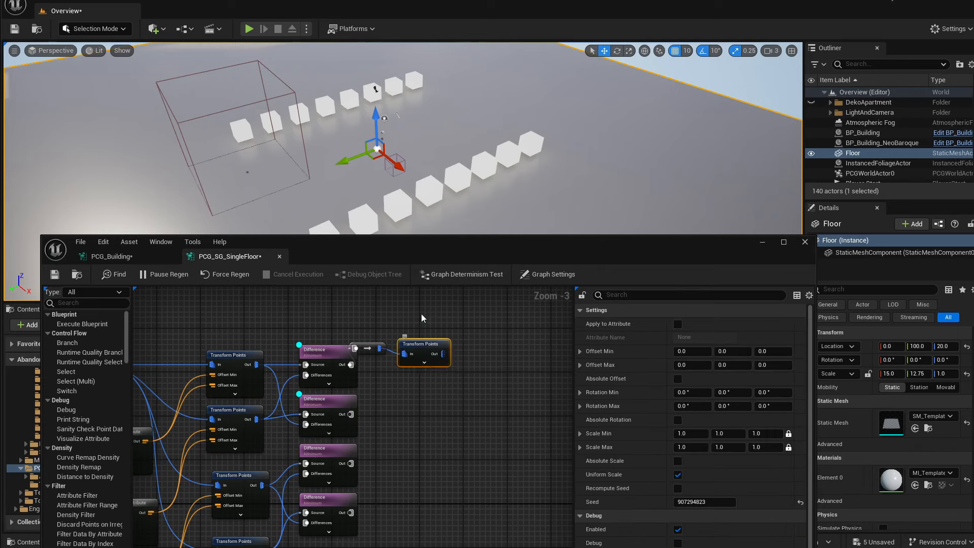
drag(421, 314, 357, 350)
drag(422, 349, 466, 338)
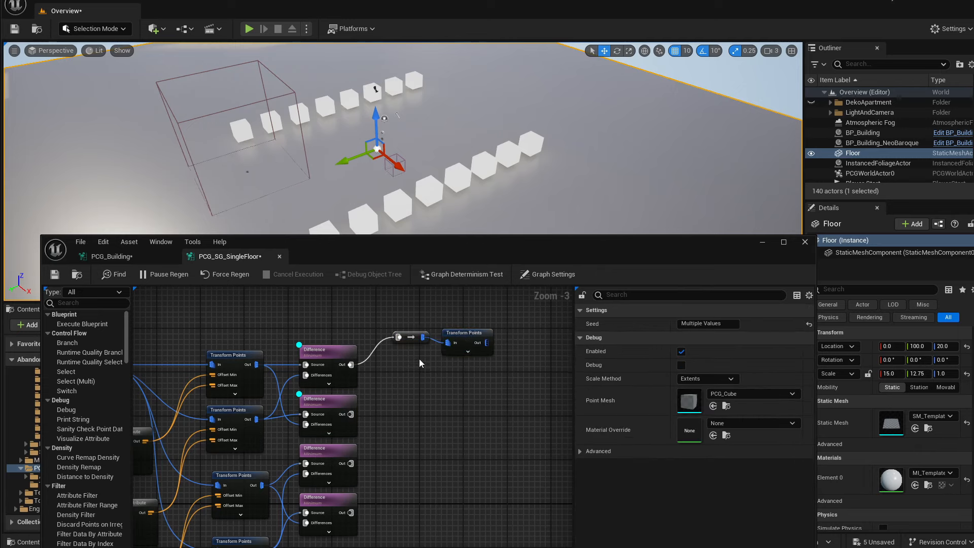
click(408, 338)
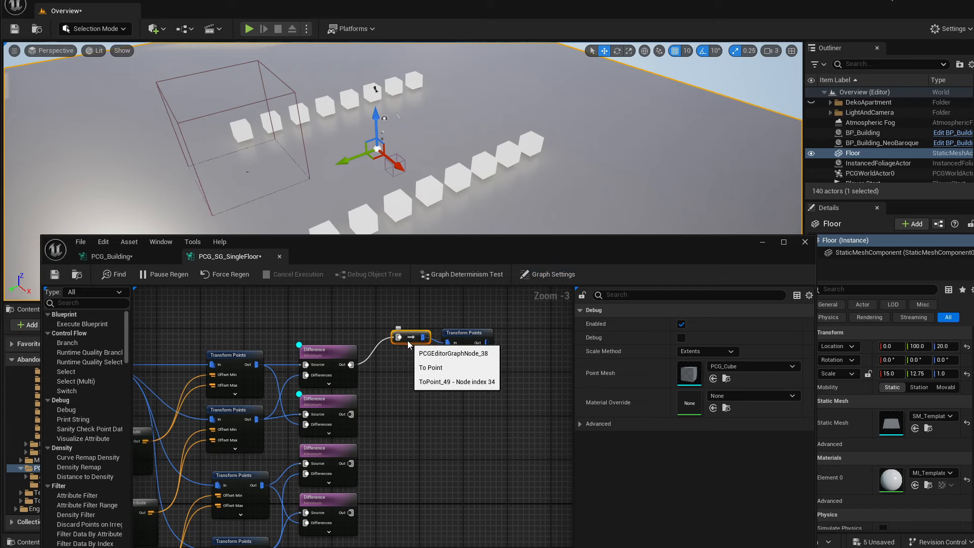
Connect the second Difference node's output to the same To Point node and move the To Point and Transform Points pair farther out.
click(327, 338)
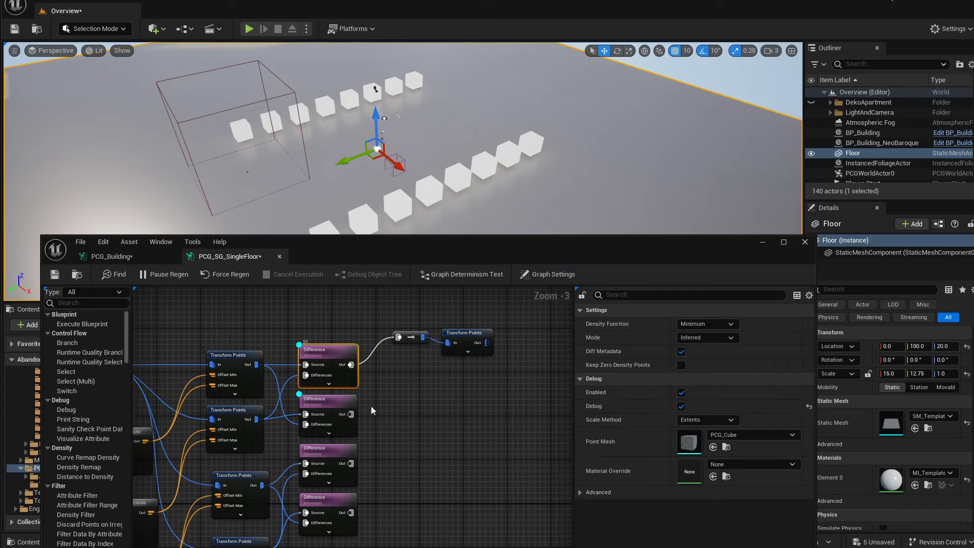
drag(351, 414, 409, 359)
drag(333, 319, 344, 418)
mouse_move(410, 354)
mouse_down()
mouse_move(410, 327)
mouse_move(410, 350)
mouse_up()
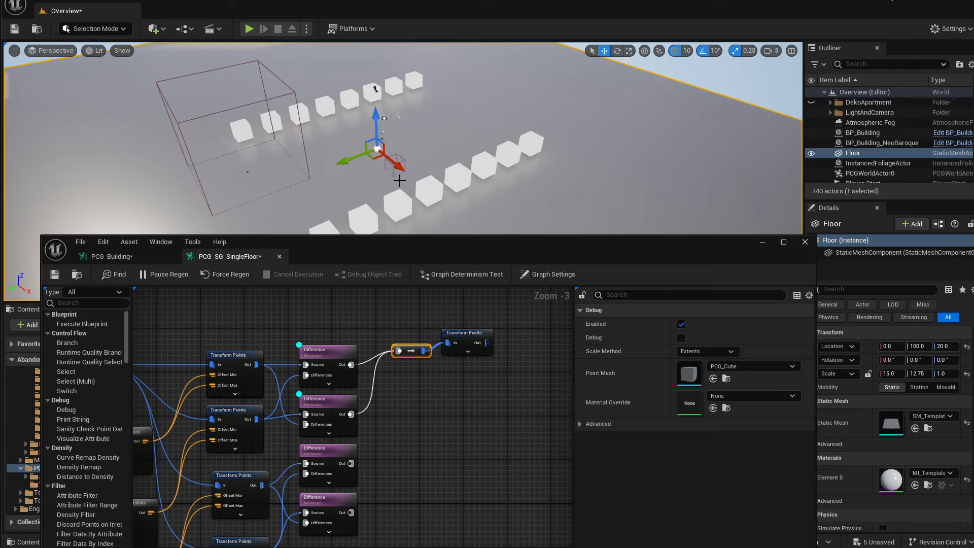
mouse_move(473, 337)
mouse_down()
mouse_move(482, 326)
mouse_move(484, 342)
mouse_up()
right_drag(480, 327, 424, 361)
drag(339, 349, 431, 419)
right_drag(426, 372, 421, 442)
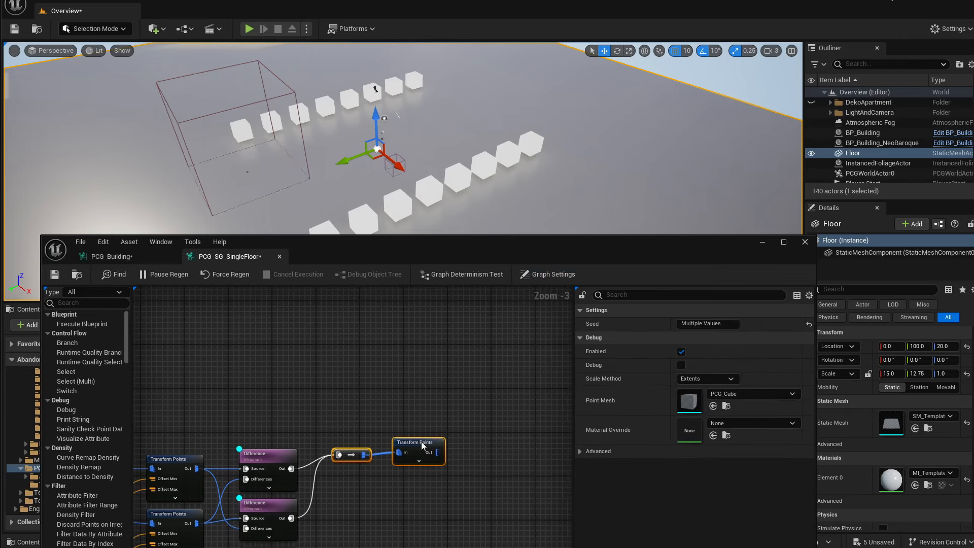
drag(421, 441, 450, 441)
right_drag(443, 462, 440, 391)
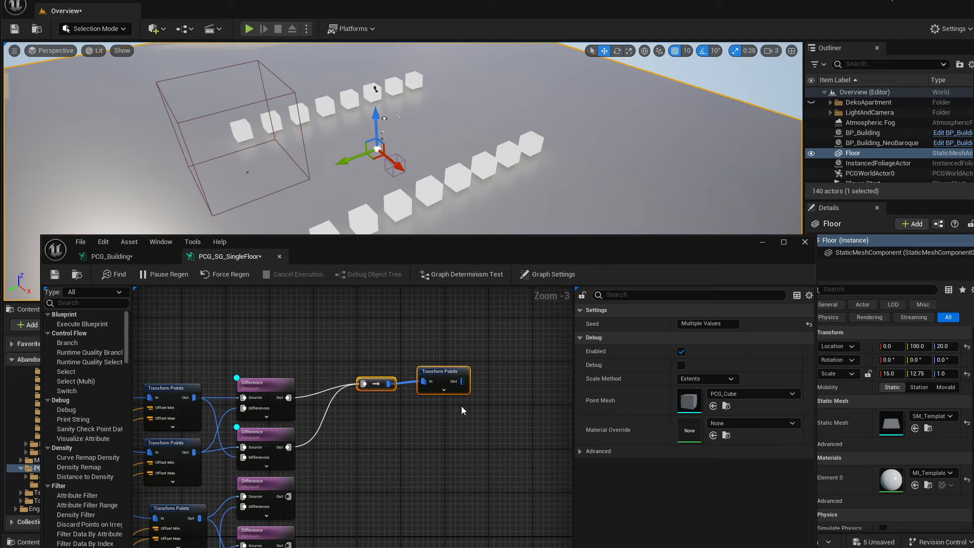
click(426, 413)
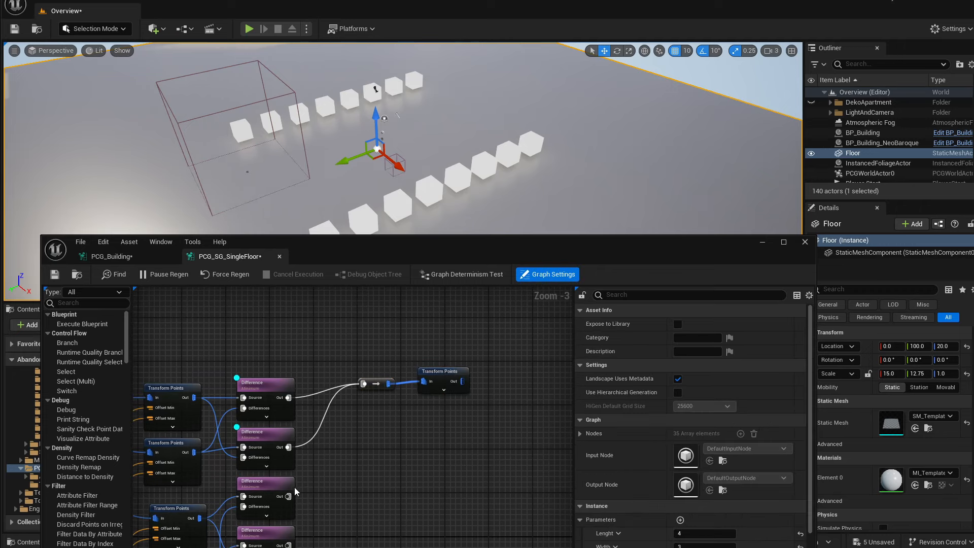
Add another Transform Points node fed by the third and fourth Difference nodes, and line it up below the first new one.
drag(289, 496, 362, 470)
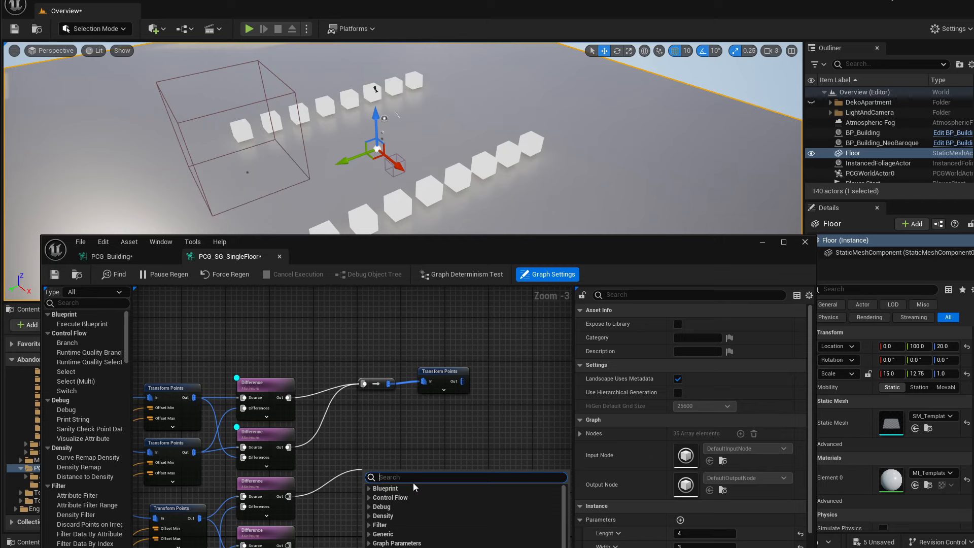
text(transform poin)
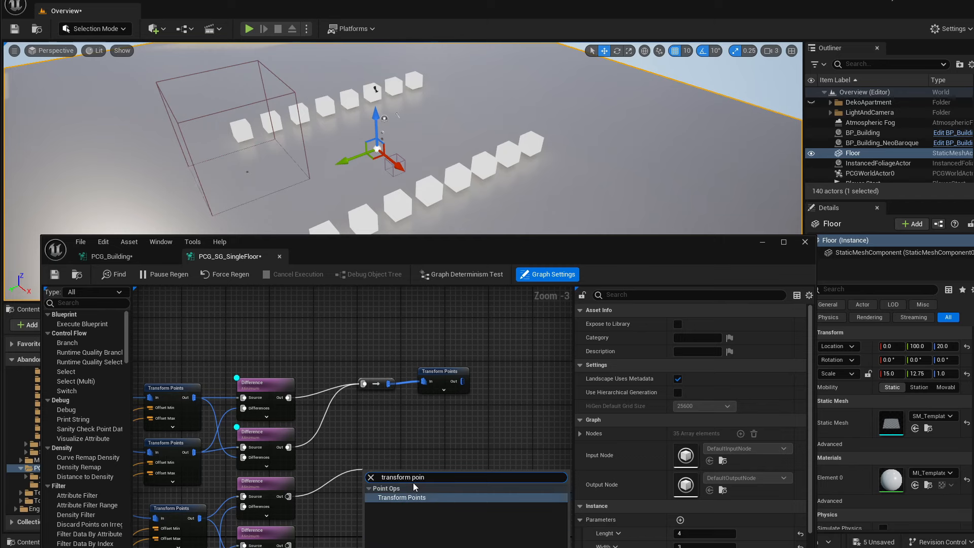
key(Return)
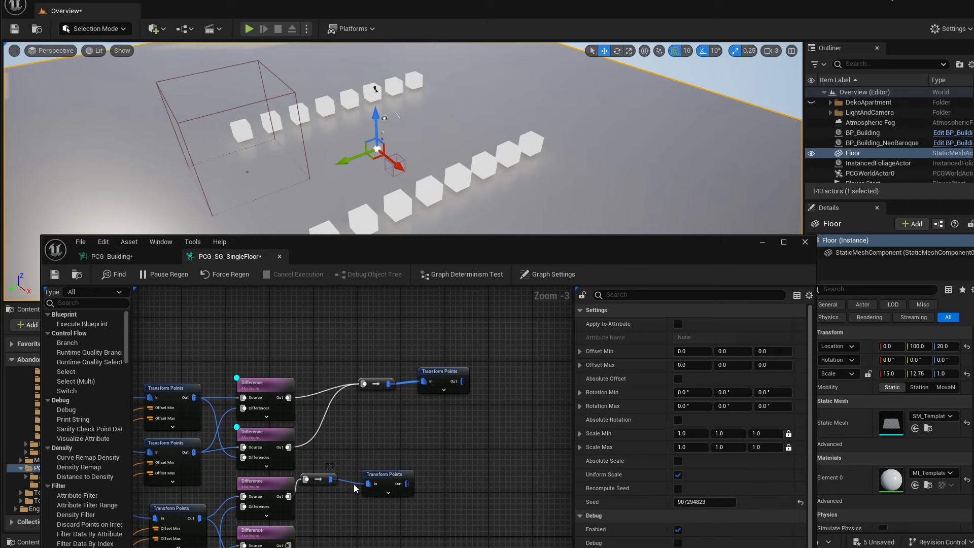
drag(376, 476, 432, 461)
click(295, 545)
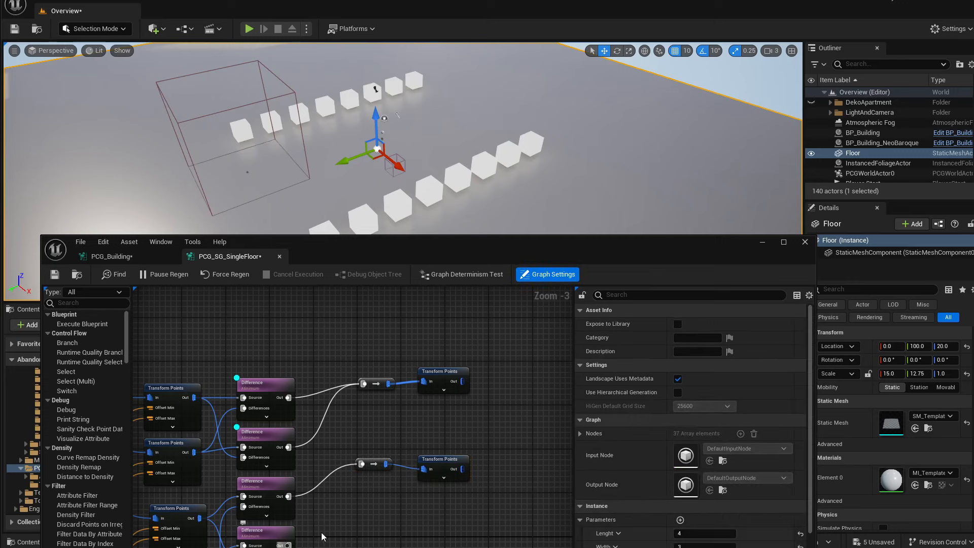
click(442, 458)
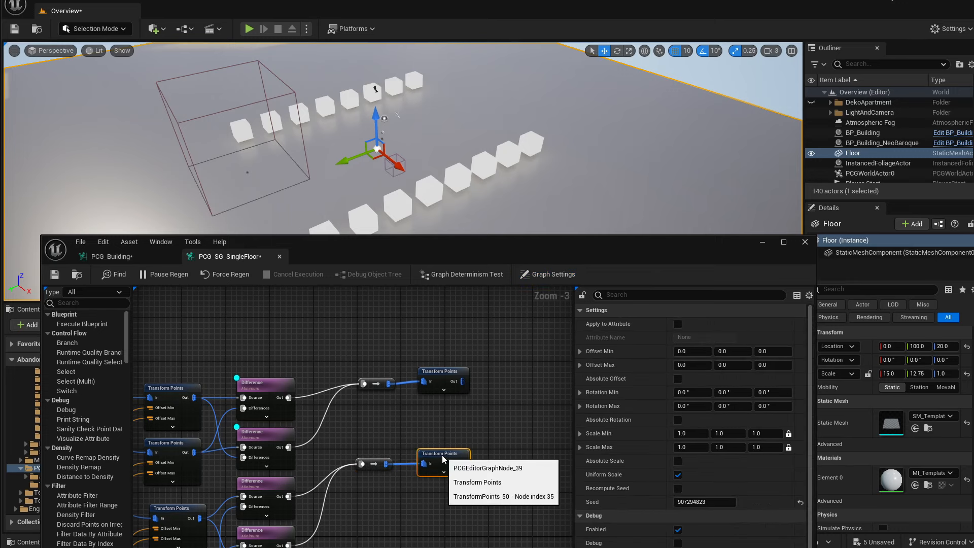
drag(421, 385, 427, 384)
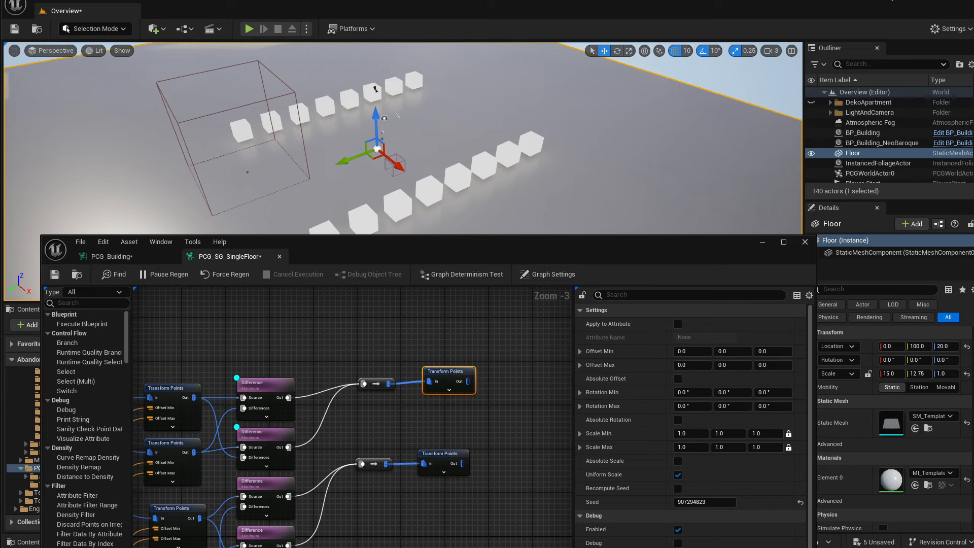
Review the Add node combining Wall Lenght and Pillar Lenght and the Add and Divide chain feeding the Make Vector Attribute nodes.
right_drag(309, 475, 556, 449)
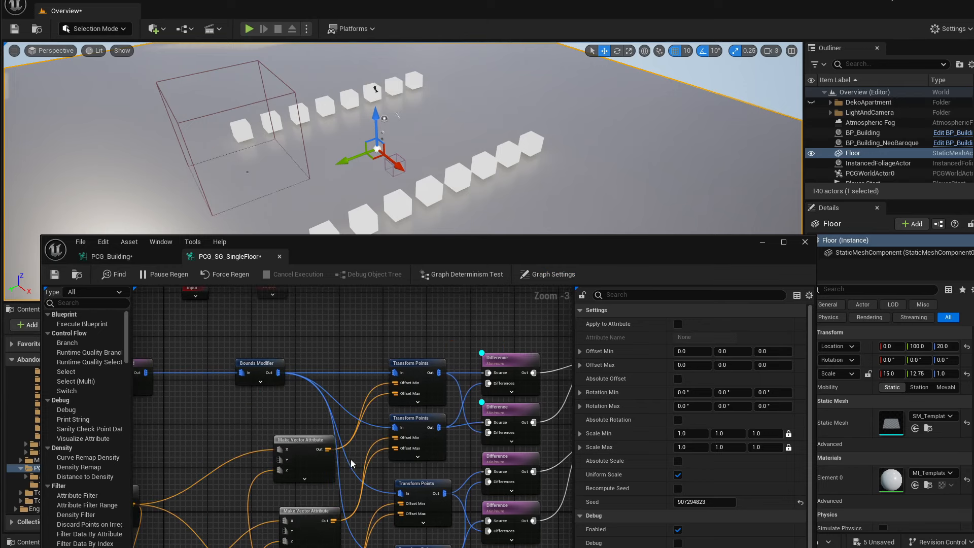
right_drag(335, 464, 555, 441)
right_drag(393, 442, 490, 420)
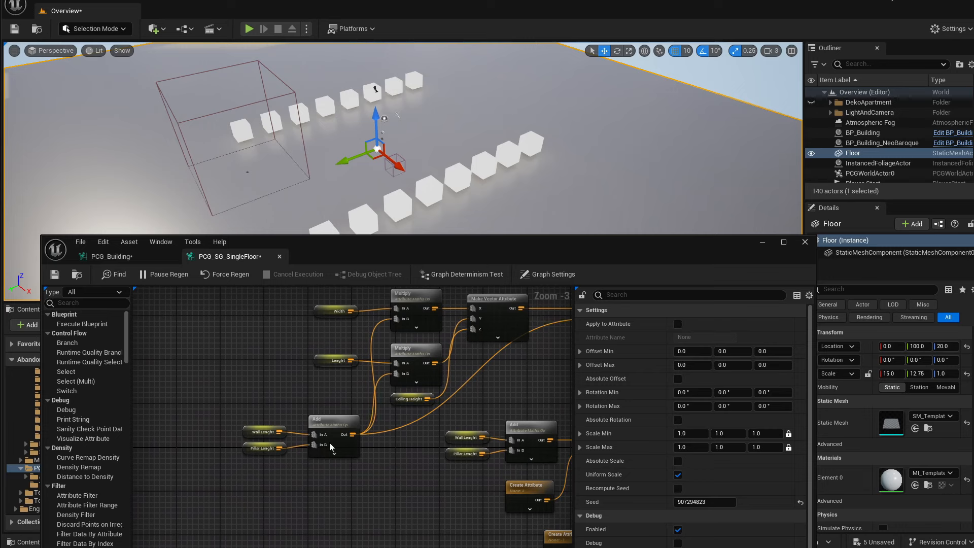
scroll(314, 352, up, 3)
drag(273, 440, 331, 528)
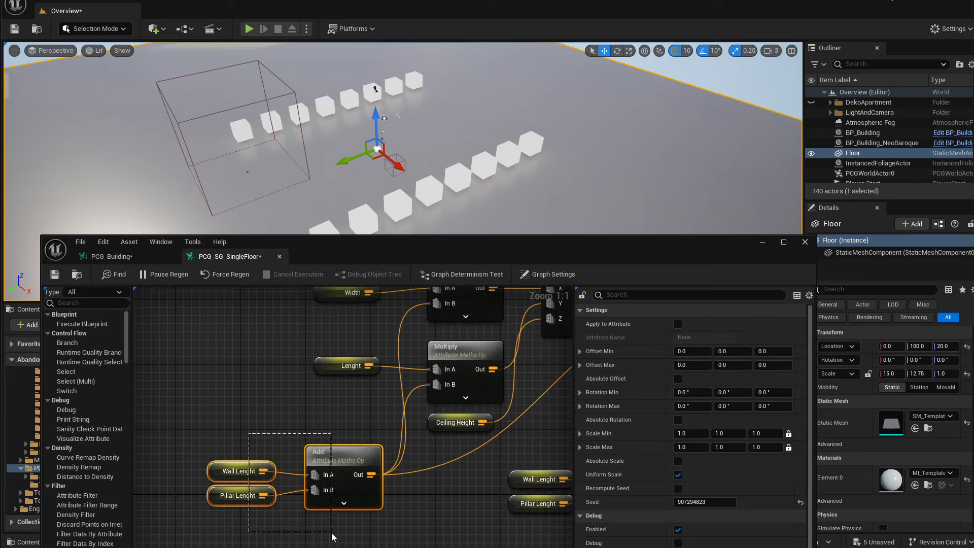
right_drag(409, 495, 358, 486)
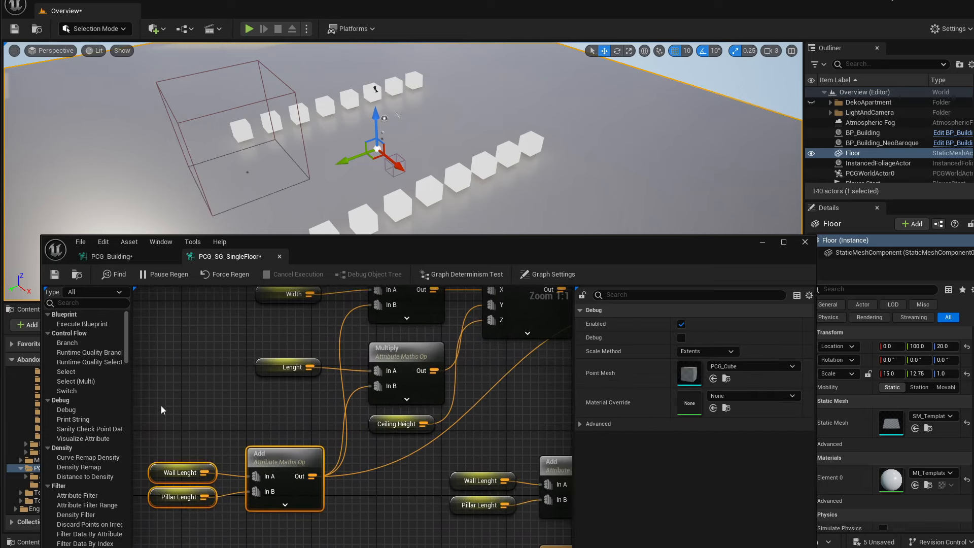
scroll(322, 490, down, 1)
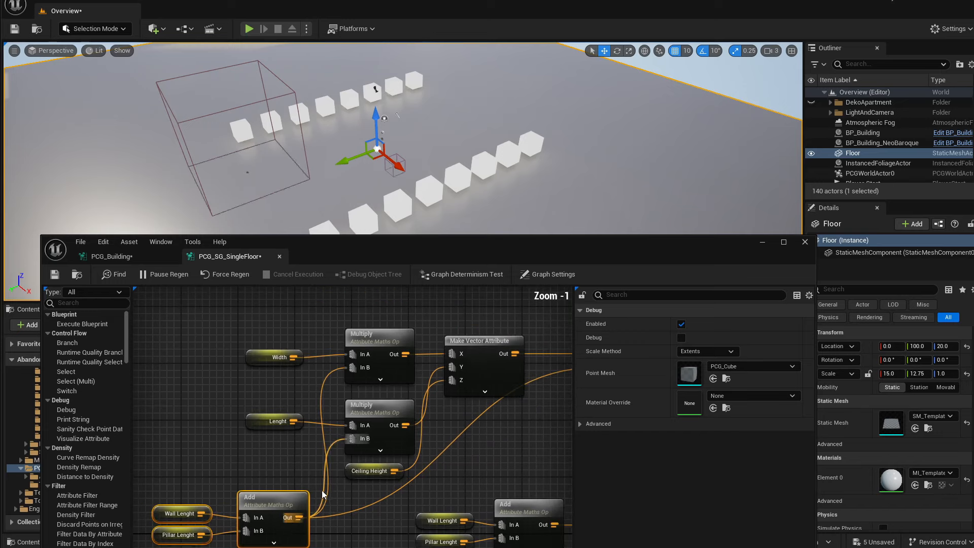
right_drag(481, 509, 178, 431)
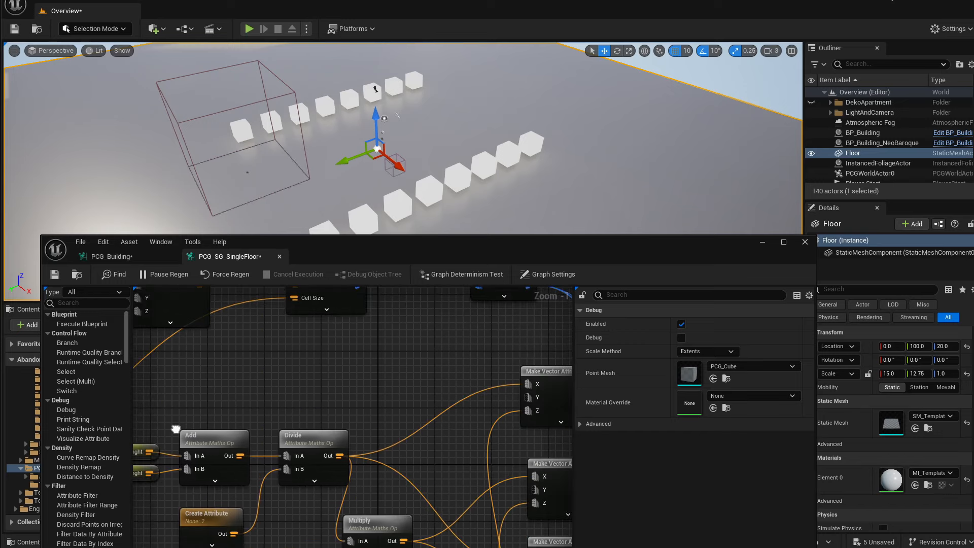
scroll(237, 423, down, 2)
right_drag(239, 421, 515, 401)
scroll(435, 443, down, 2)
Add a Named Reroute Declaration node fed by the output of the Add node combining Wall Lenght and Pillar Lenght.
scroll(350, 391, up, 3)
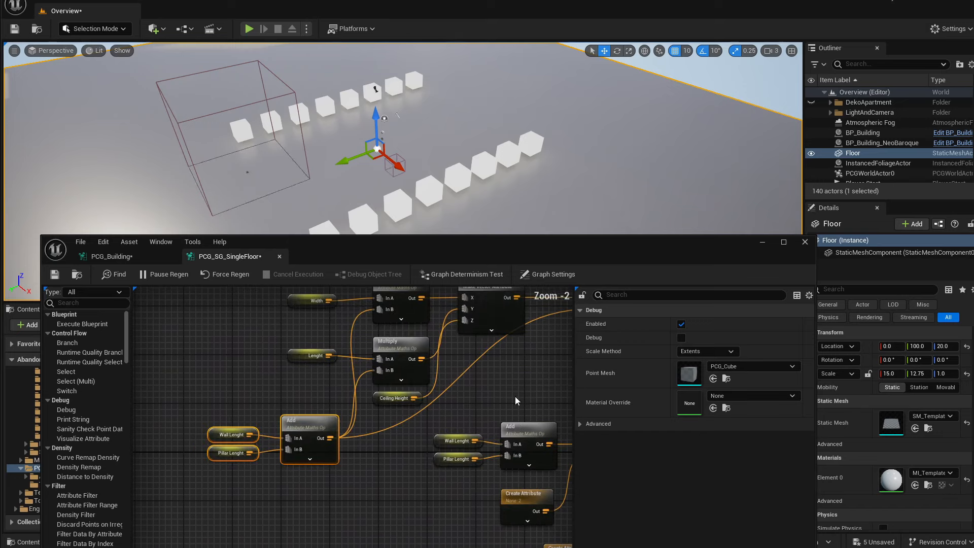
click(366, 488)
drag(330, 438, 369, 472)
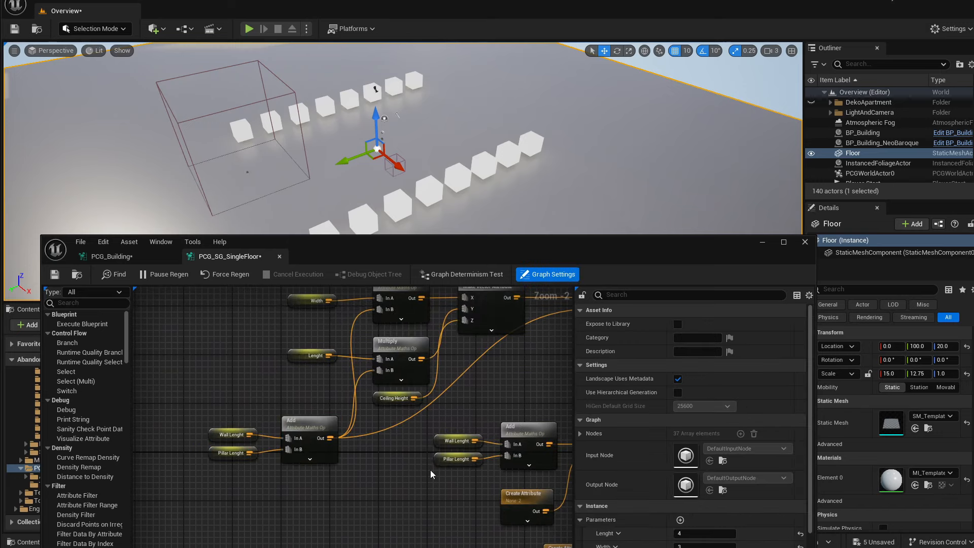
drag(330, 438, 360, 464)
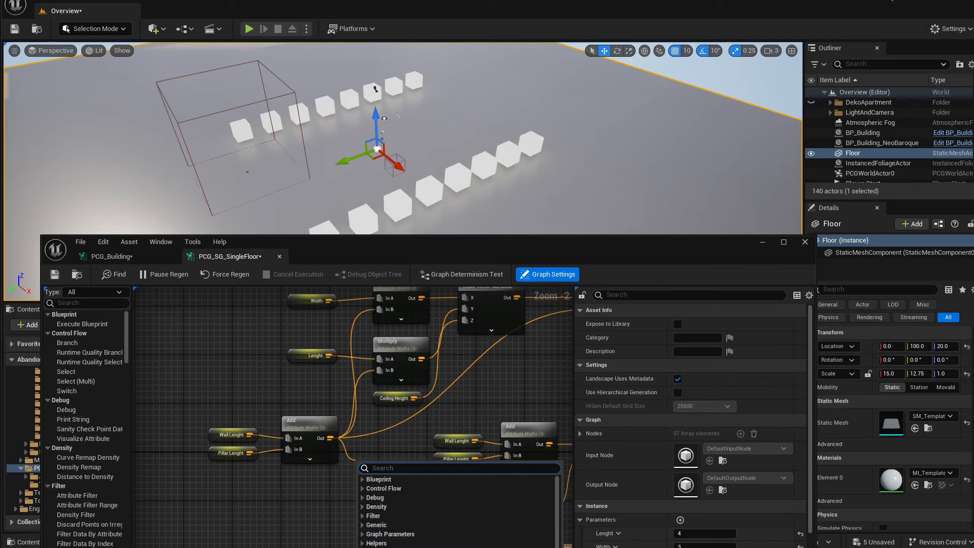
scroll(437, 507, up, 1)
text(add nam)
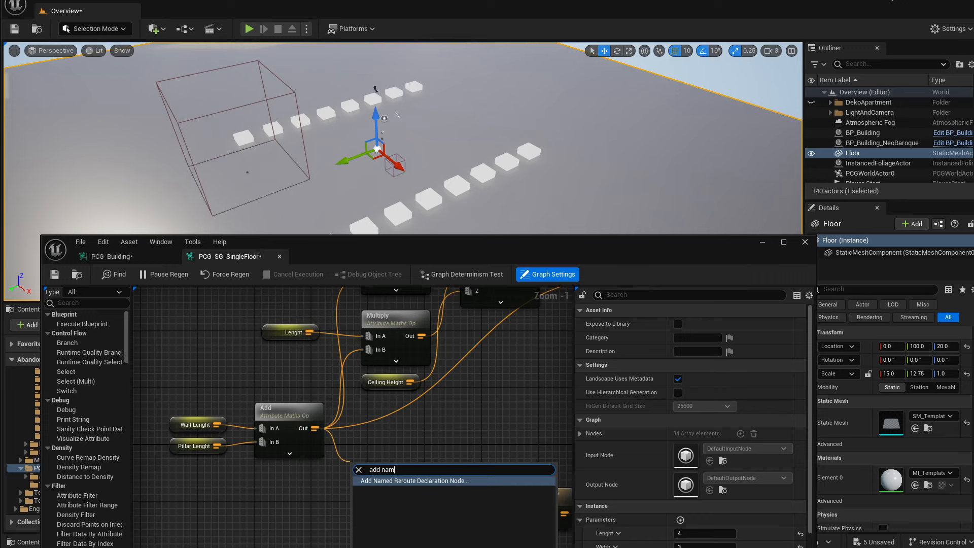
key(Return)
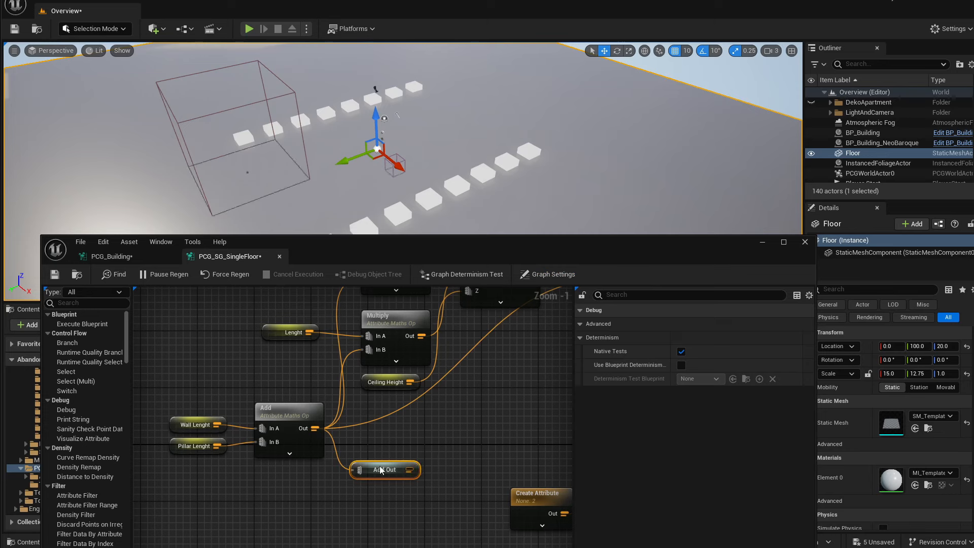
Rename the new reroute declaration as Cell Size.
right_click(381, 470)
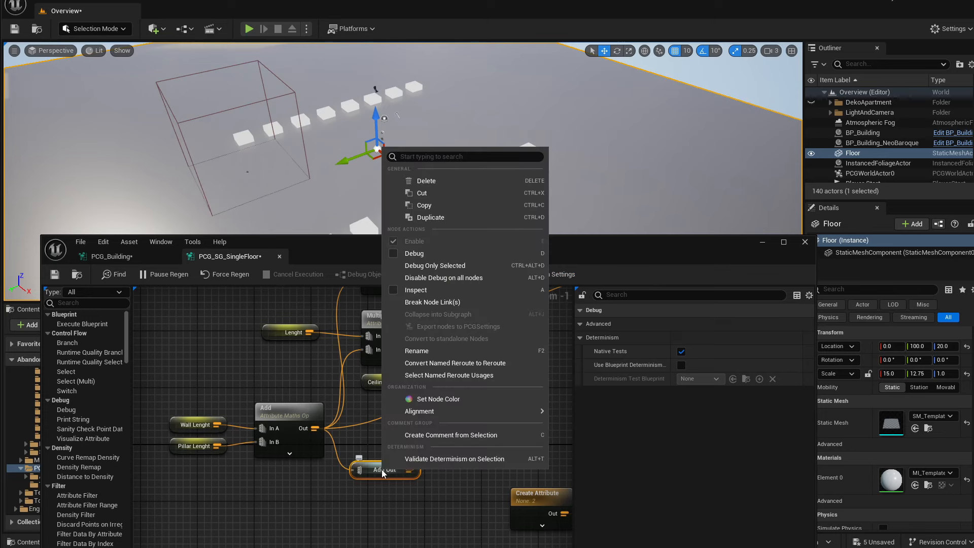
click(429, 354)
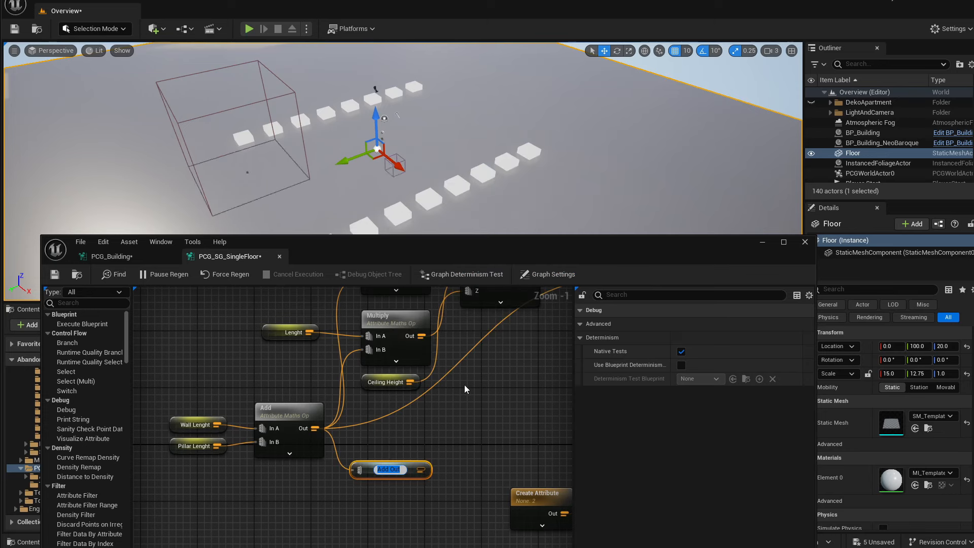
text(Cell Size)
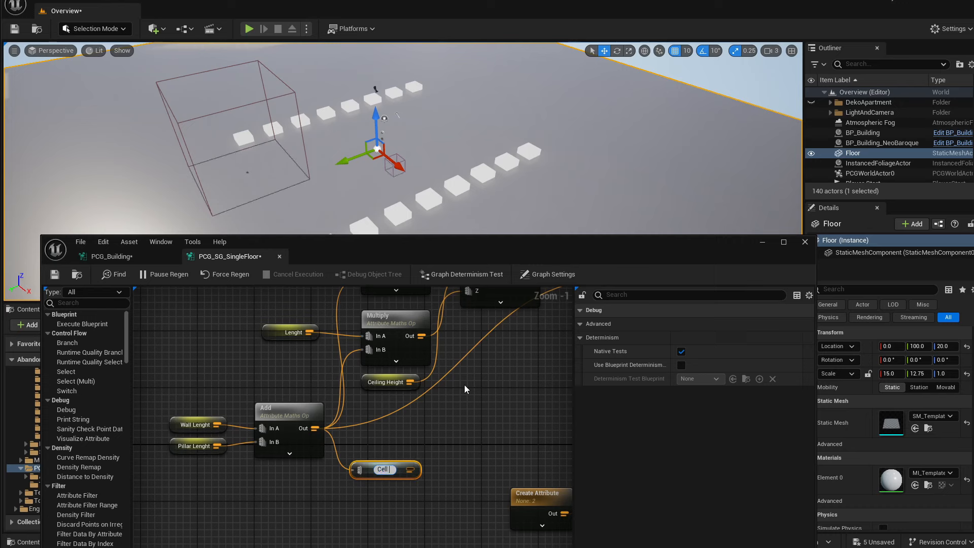
key(Return)
Place a Cell Size reroute usage node near the Divide node.
right_drag(461, 402, 453, 407)
drag(406, 475, 447, 443)
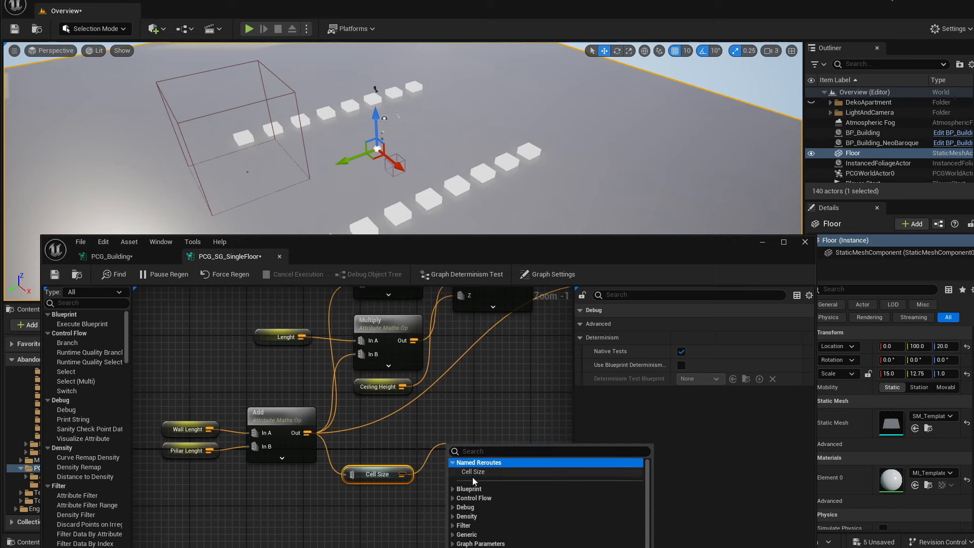
click(479, 473)
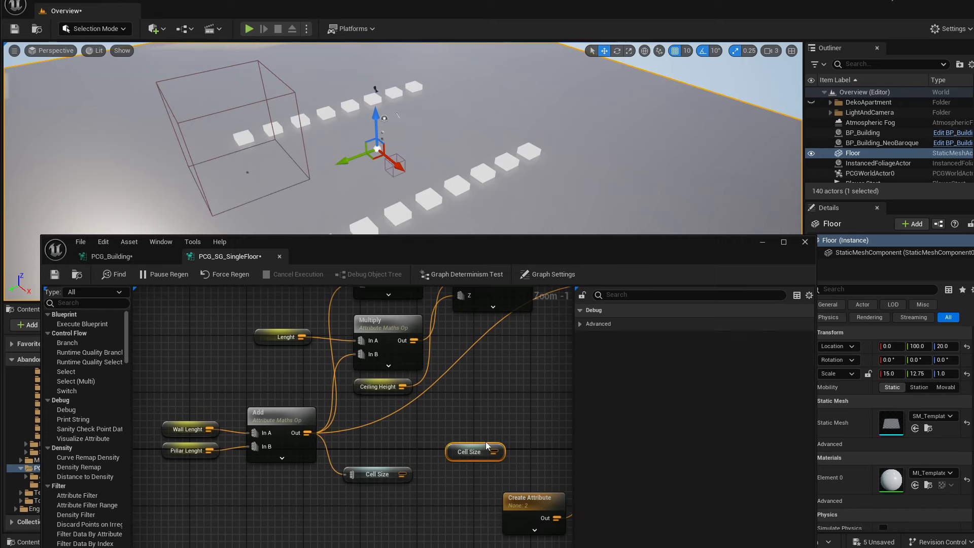
right_drag(486, 443, 374, 412)
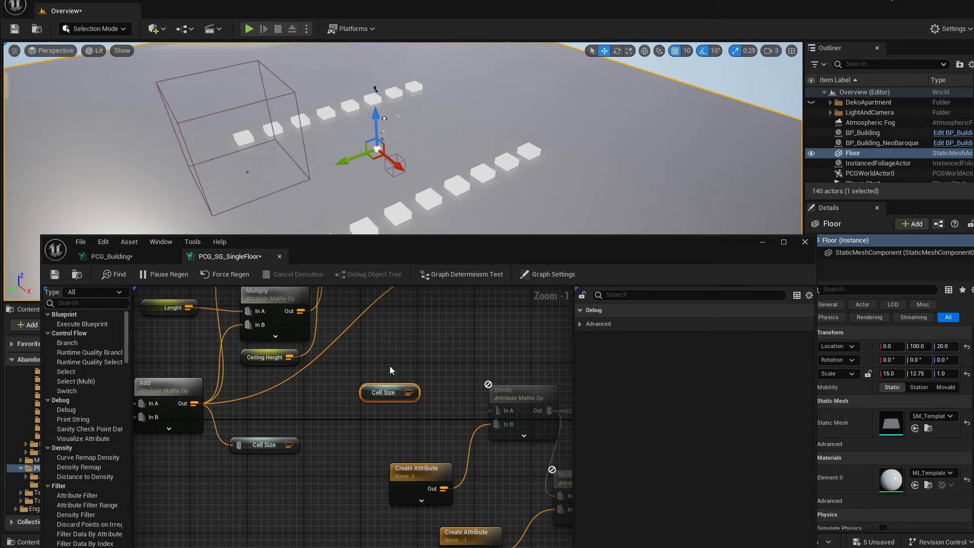
Reposition the Cell Size declaration just below the output of the Add node that feeds it.
click(277, 443)
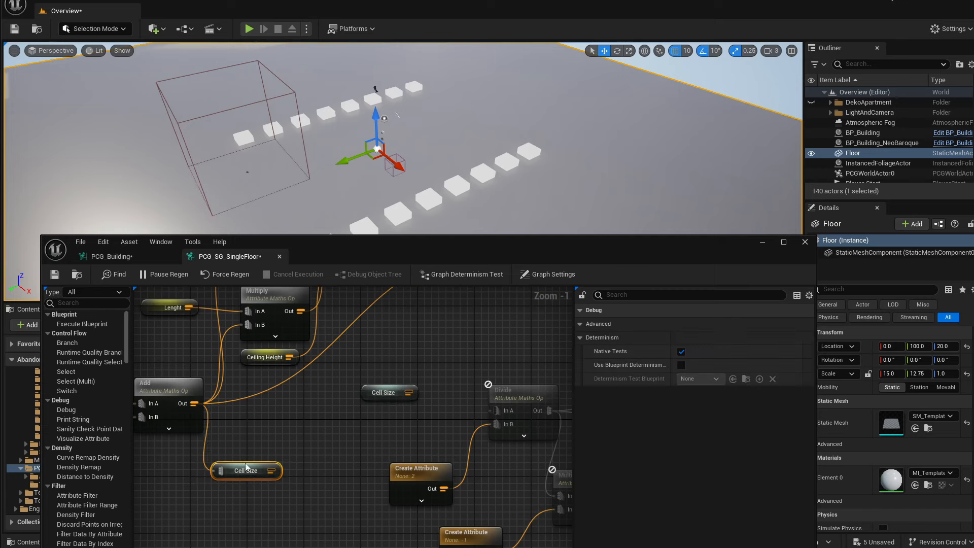
drag(246, 466, 262, 452)
right_drag(266, 425, 252, 431)
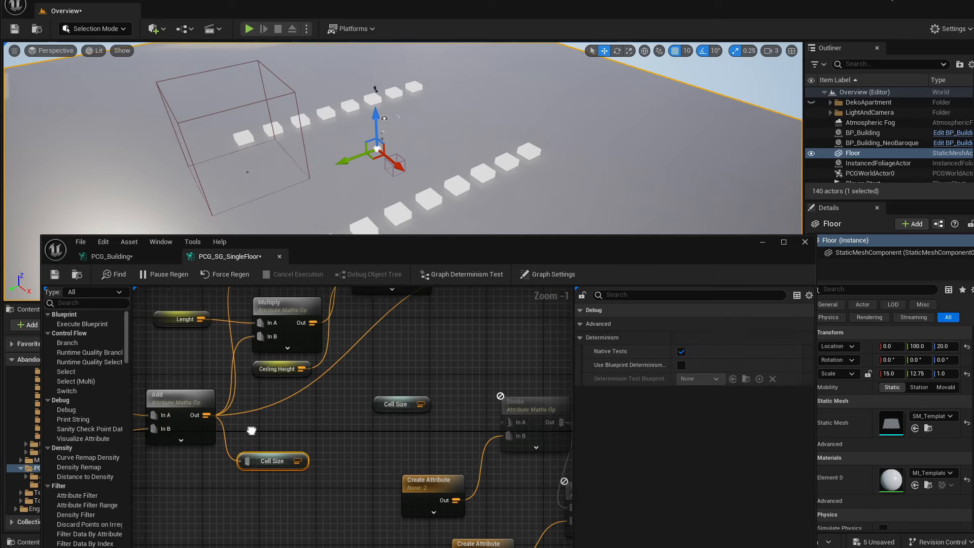
right_drag(452, 387, 355, 396)
right_drag(297, 413, 492, 392)
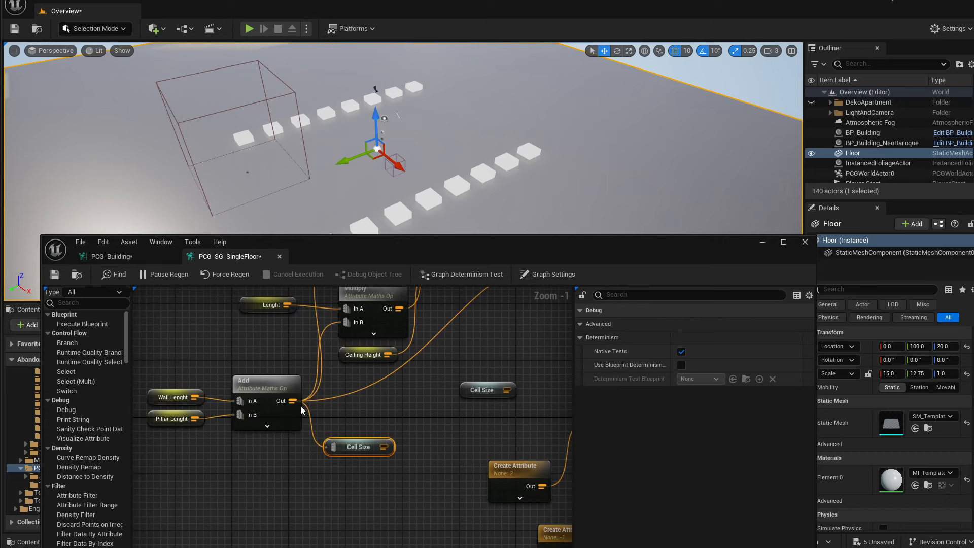
Try a pasted copy of the Wall Lenght, Pillar Lenght and Add nodes as the Divide node's input instead of the Cell Size reroute.
drag(205, 397, 260, 365)
key(ctrl+v)
right_drag(499, 416, 389, 448)
drag(331, 472, 395, 435)
drag(437, 458, 488, 441)
click(371, 421)
key(Delete)
drag(287, 448, 395, 479)
drag(414, 432, 422, 404)
Delete the duplicate Add node with its Wall Lenght and Pillar Lenght inputs, and connect a Cell Size reroute to Divide's In A instead.
right_drag(499, 386, 302, 364)
scroll(457, 469, down, 2)
right_drag(468, 481, 250, 528)
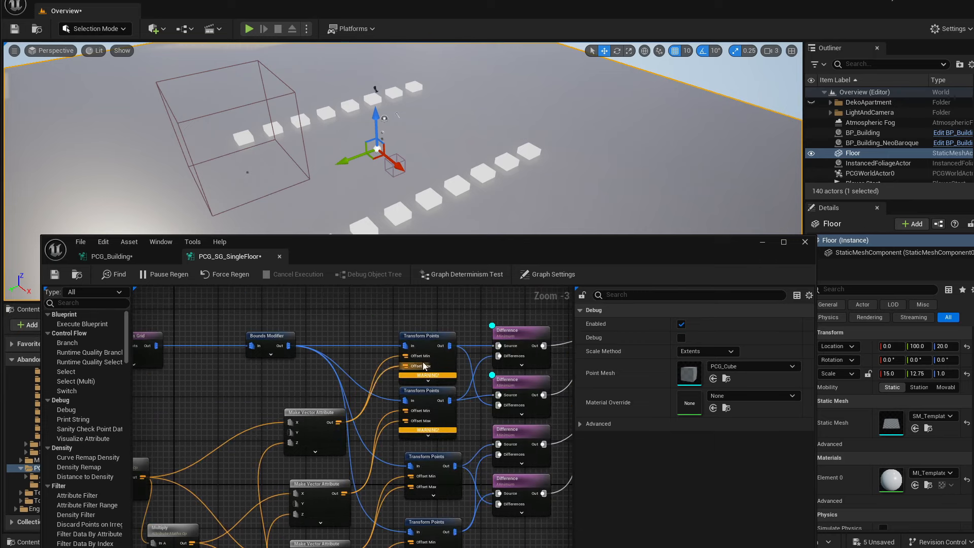
right_drag(281, 419, 598, 385)
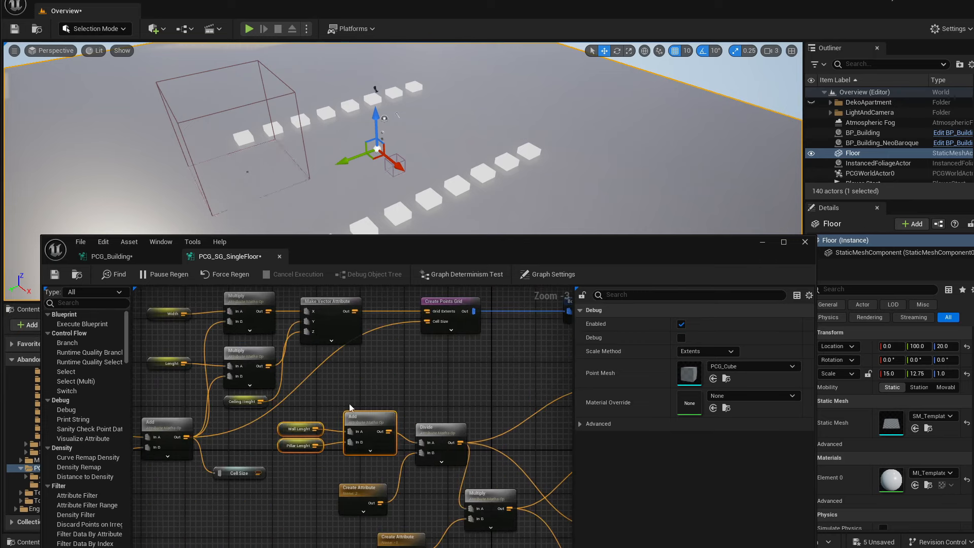
scroll(350, 407, up, 2)
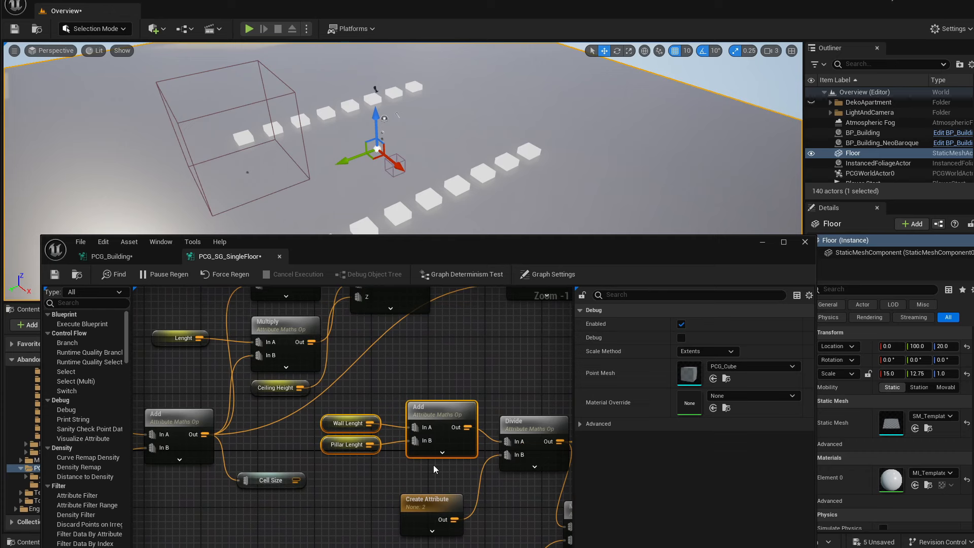
key(Delete)
right_drag(364, 429, 358, 430)
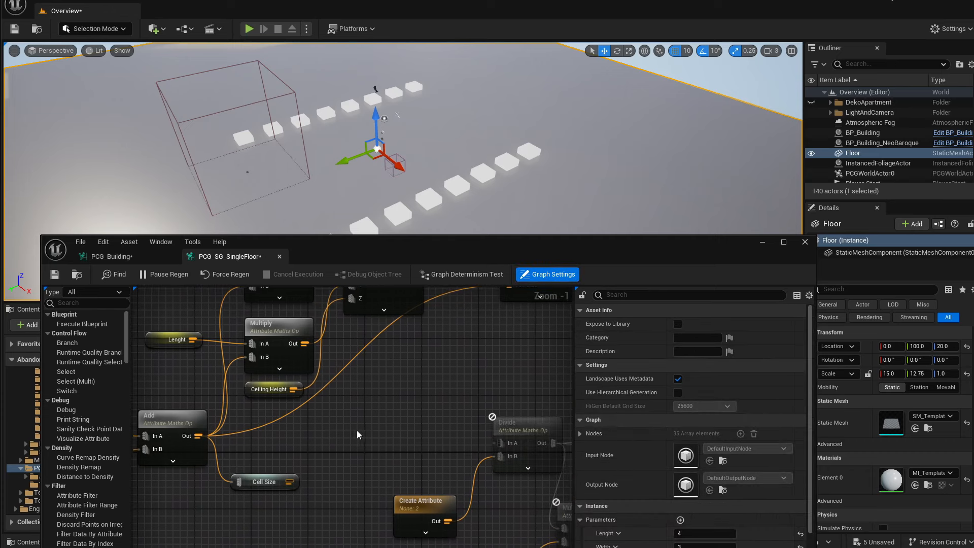
right_click(385, 429)
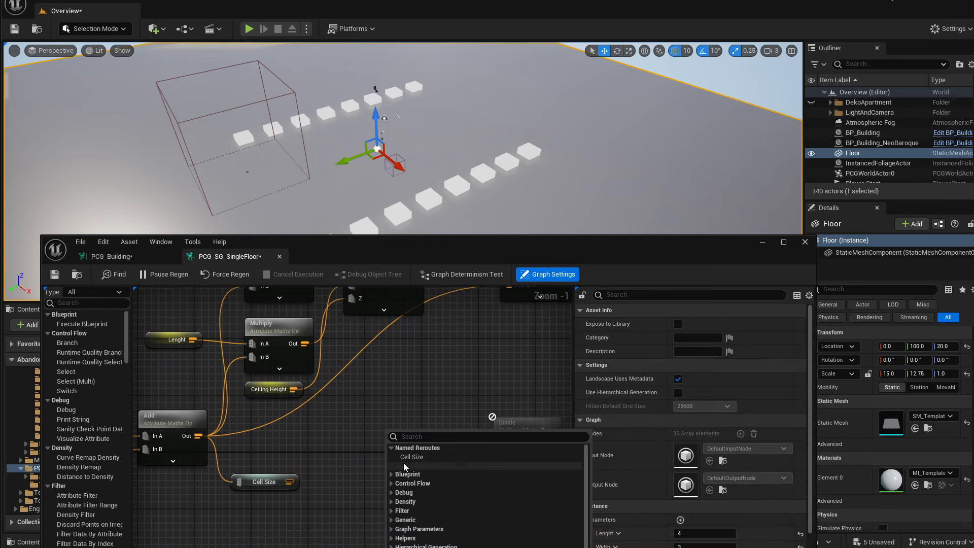
click(408, 458)
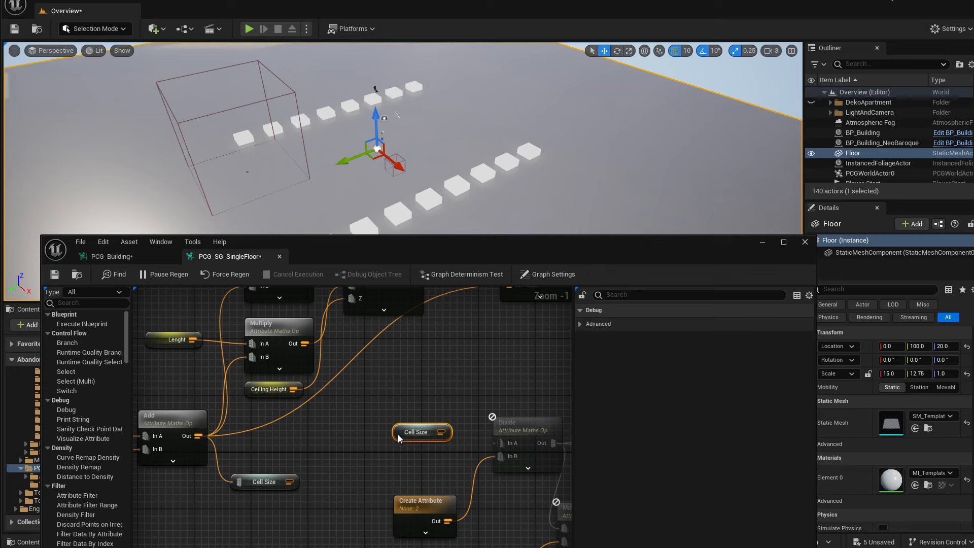
drag(441, 432, 500, 443)
Place another Cell Size reroute usage above the first Transform Points node that follows the Difference nodes.
scroll(510, 388, down, 3)
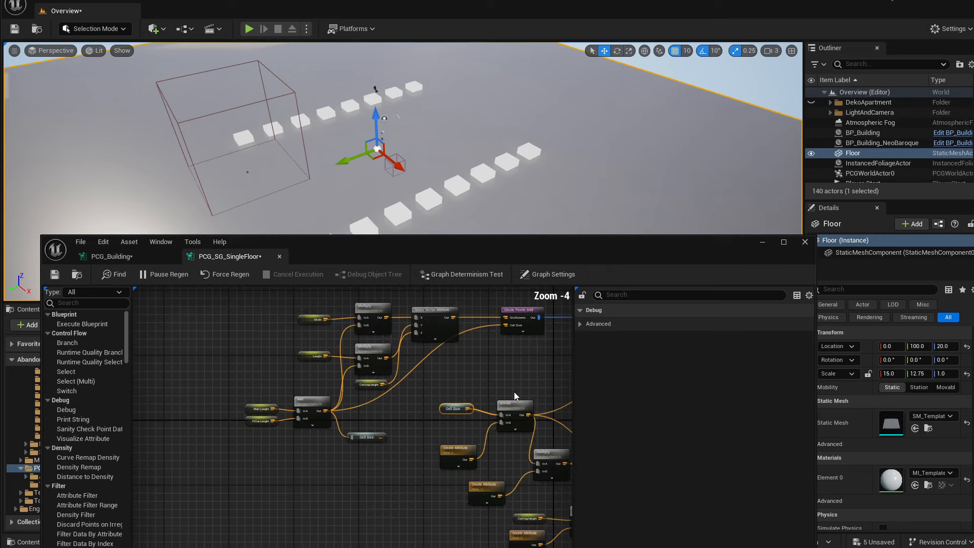
right_drag(514, 392, 388, 399)
right_drag(480, 393, 323, 438)
scroll(425, 375, up, 3)
right_drag(457, 356, 386, 434)
right_click(352, 352)
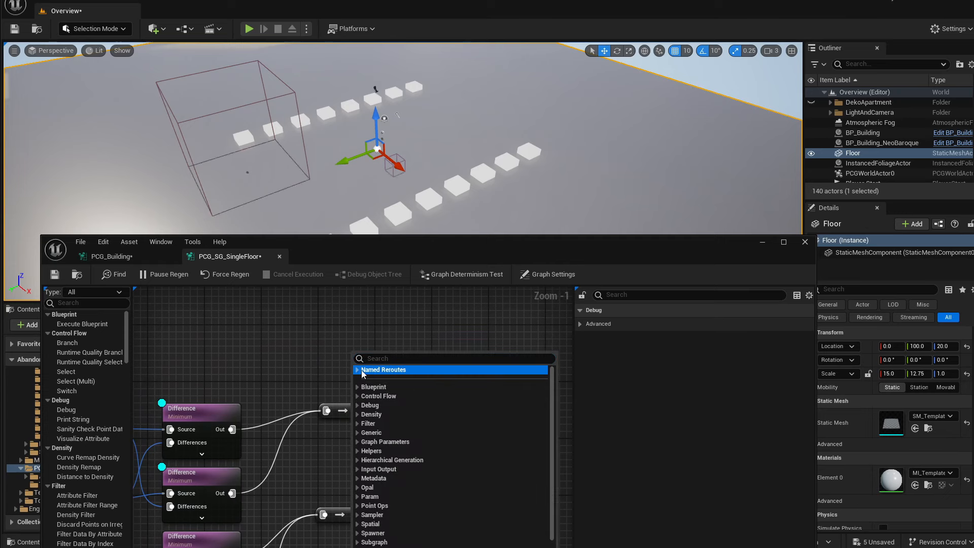
click(361, 370)
click(381, 380)
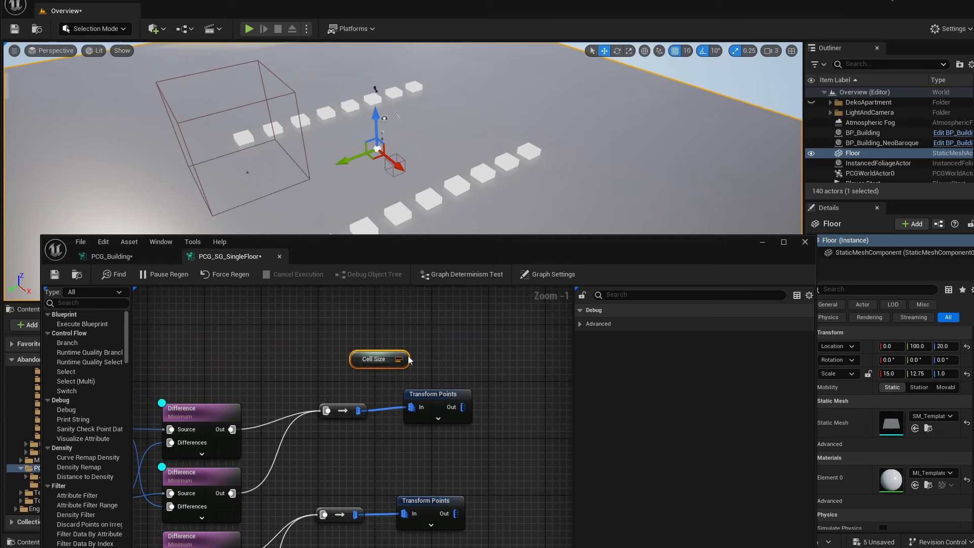
Feed the new Cell Size reroute into In A of a new Divide node and arrange the pair above the Transform Points node.
drag(362, 357, 380, 343)
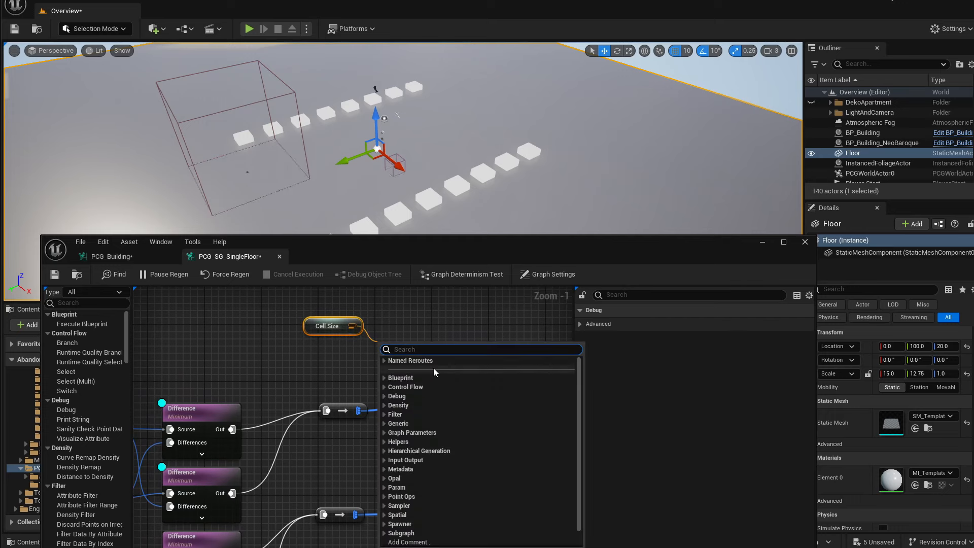
text(divide)
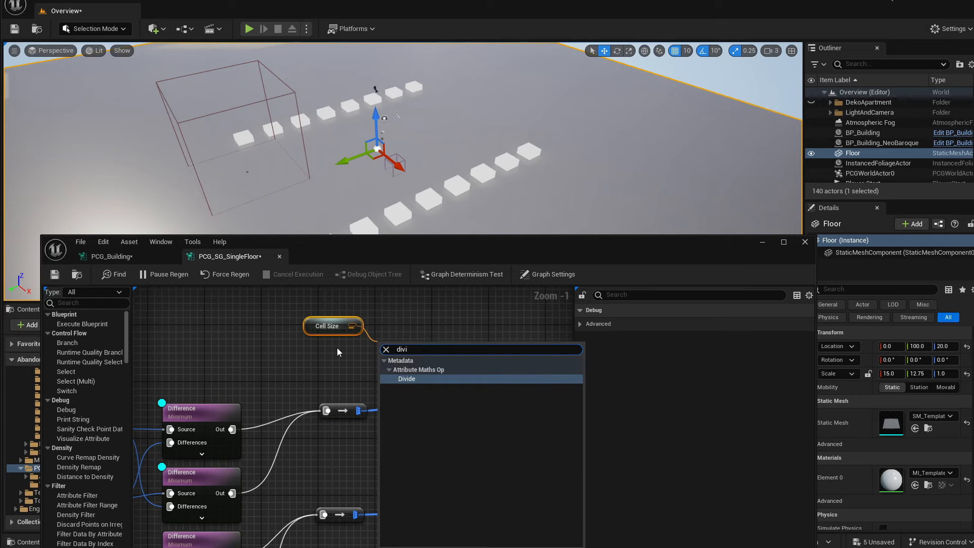
key(Return)
drag(402, 357, 397, 325)
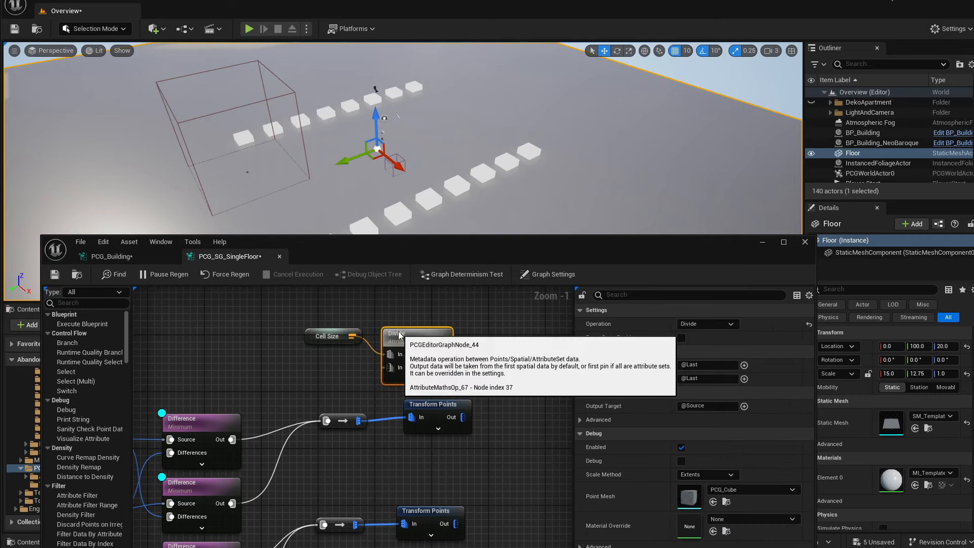
drag(333, 311, 396, 308)
Add a Create Attribute node with a double value of 2 and connect it to the new Divide node's In B.
click(273, 355)
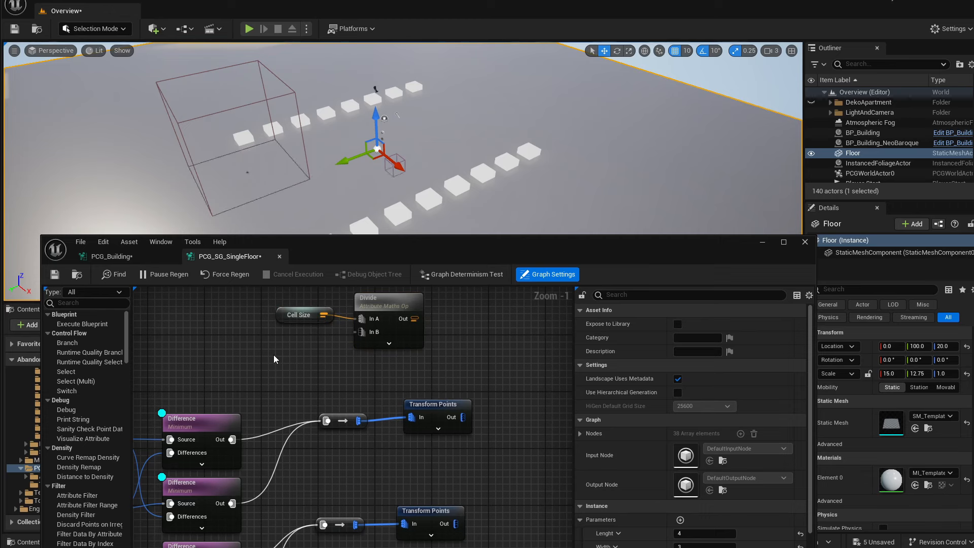
right_click(273, 354)
text(create pa)
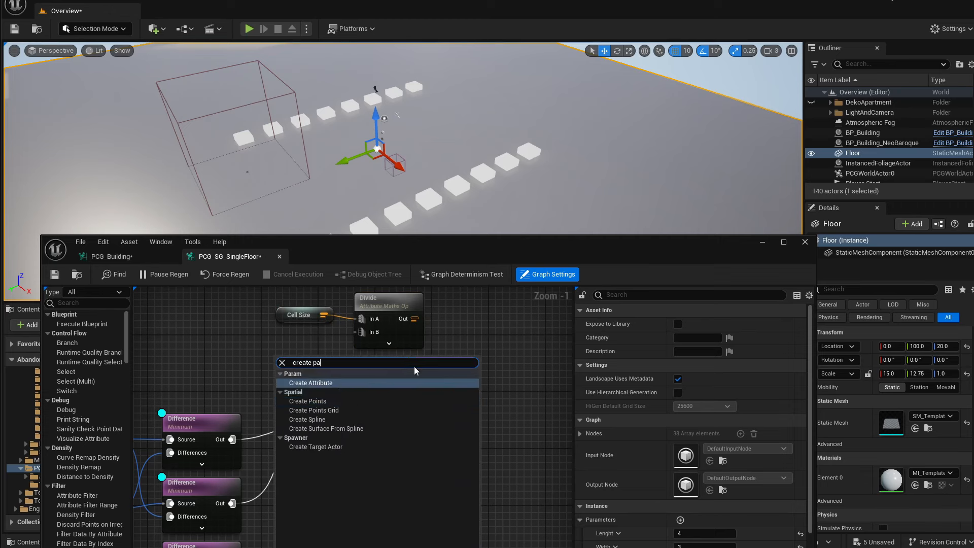
key(Return)
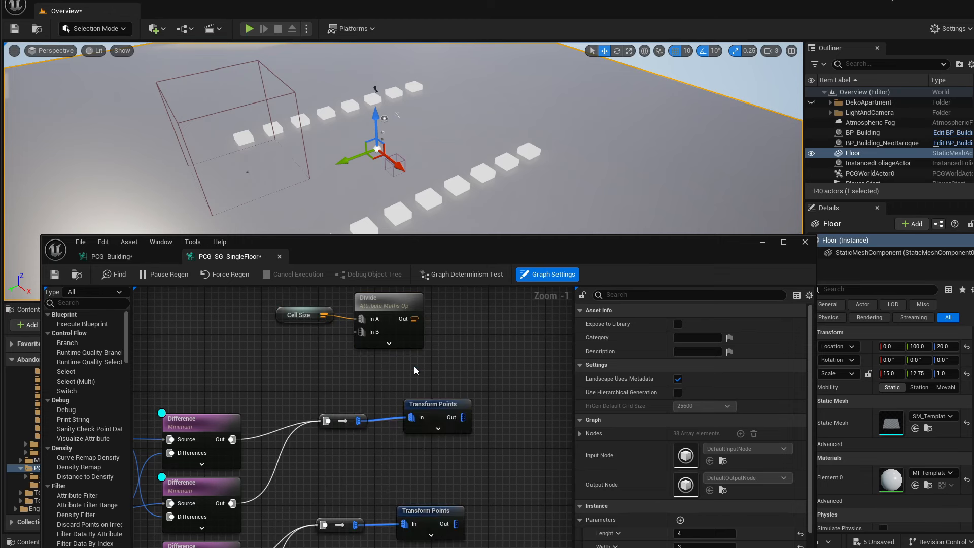
drag(292, 356, 273, 336)
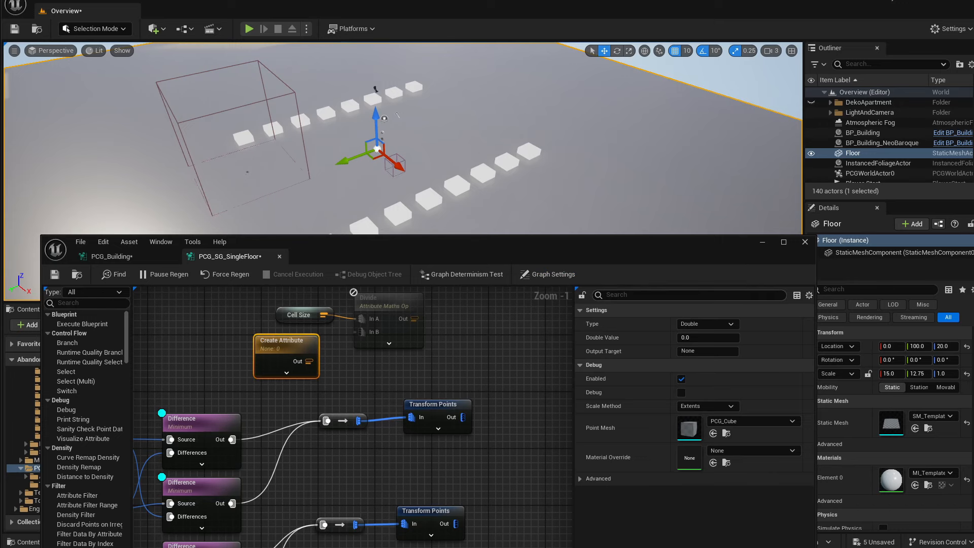
click(710, 339)
text(2)
key(Return)
drag(374, 333, 374, 333)
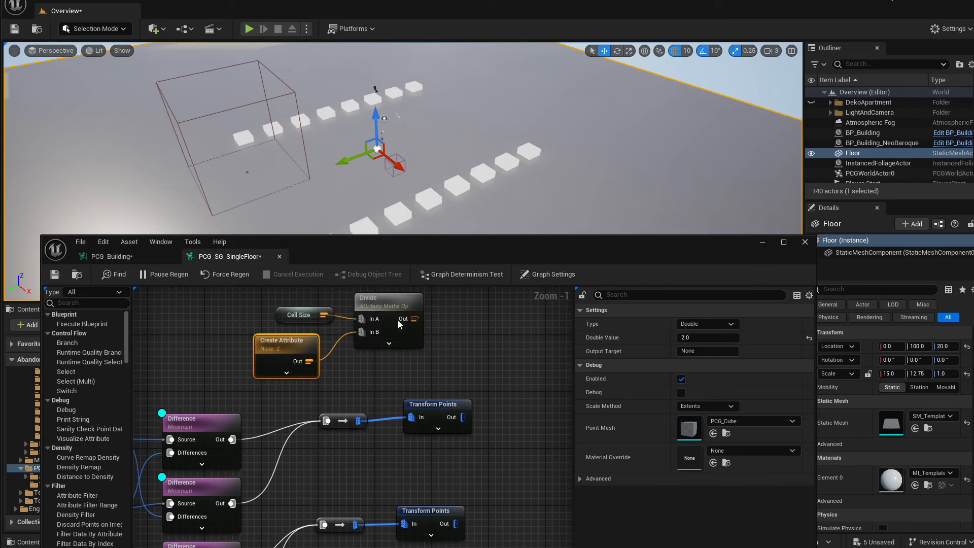
Feed the Divide output into X of a new Make Vector Attribute node, set its output type to Vector, and align it beside Divide.
drag(291, 300, 375, 345)
mouse_move(381, 311)
mouse_down()
mouse_move(318, 304)
mouse_move(385, 320)
mouse_up()
click(427, 321)
text(make ve)
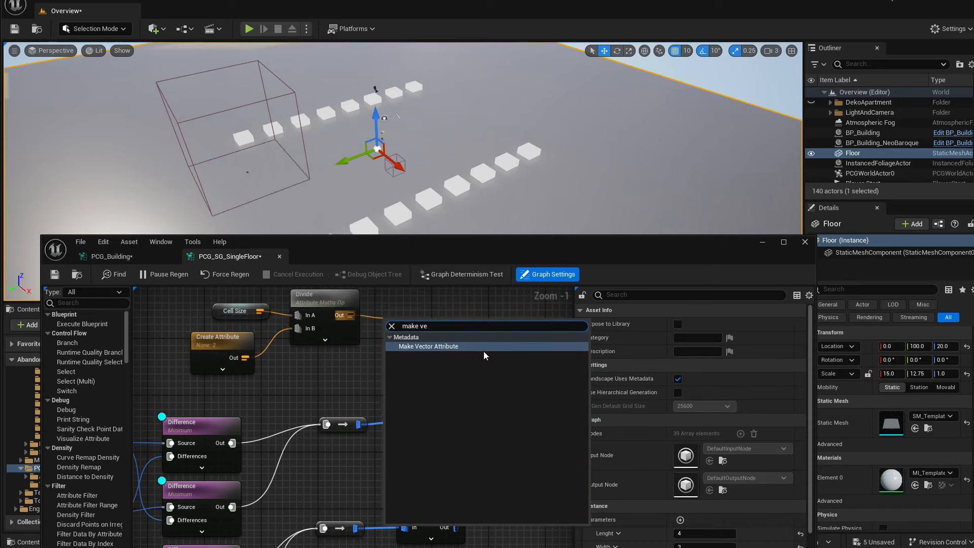
click(484, 351)
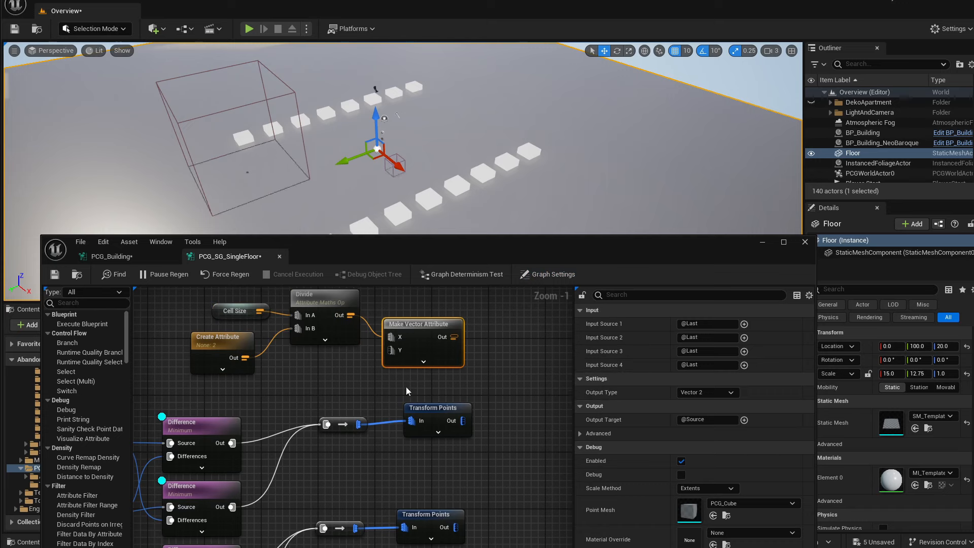
click(708, 393)
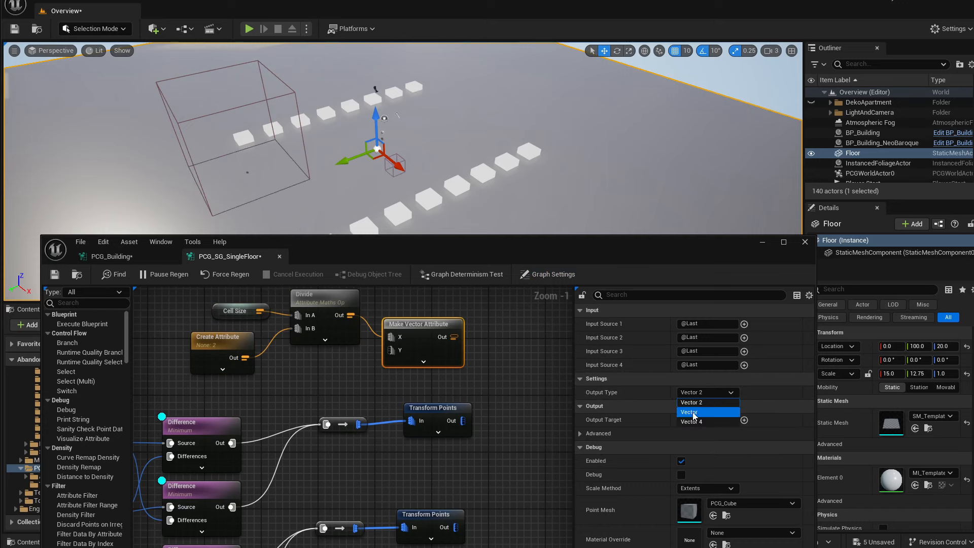
click(695, 410)
drag(400, 325, 391, 310)
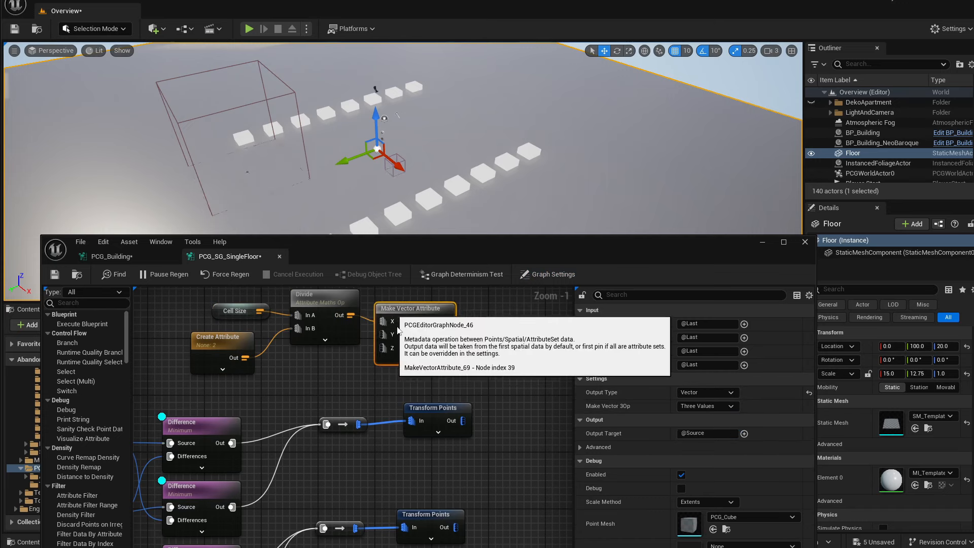
Connect the Make Vector Attribute output to Offset Min and Offset Max of the upper Transform Points node.
click(437, 433)
right_drag(412, 323, 419, 351)
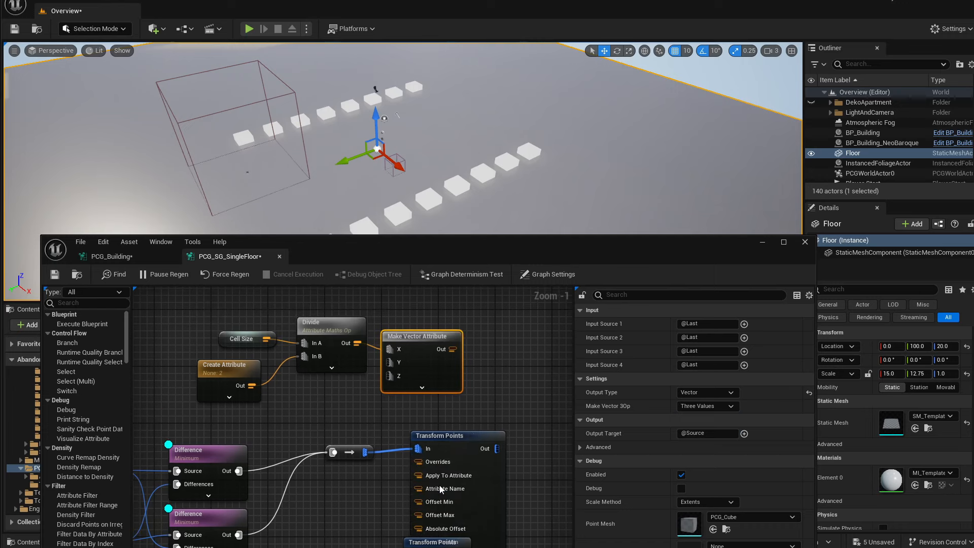
drag(448, 349, 418, 502)
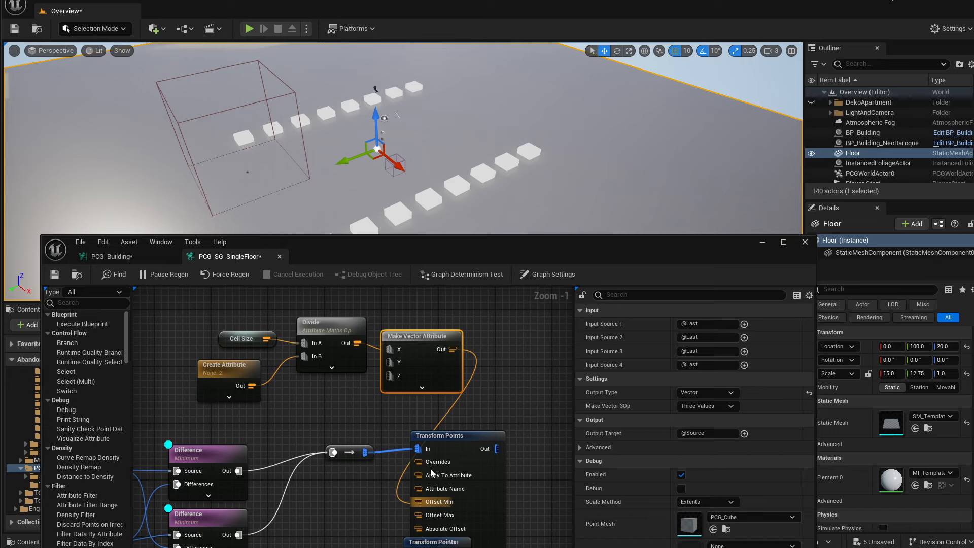
drag(449, 350, 418, 515)
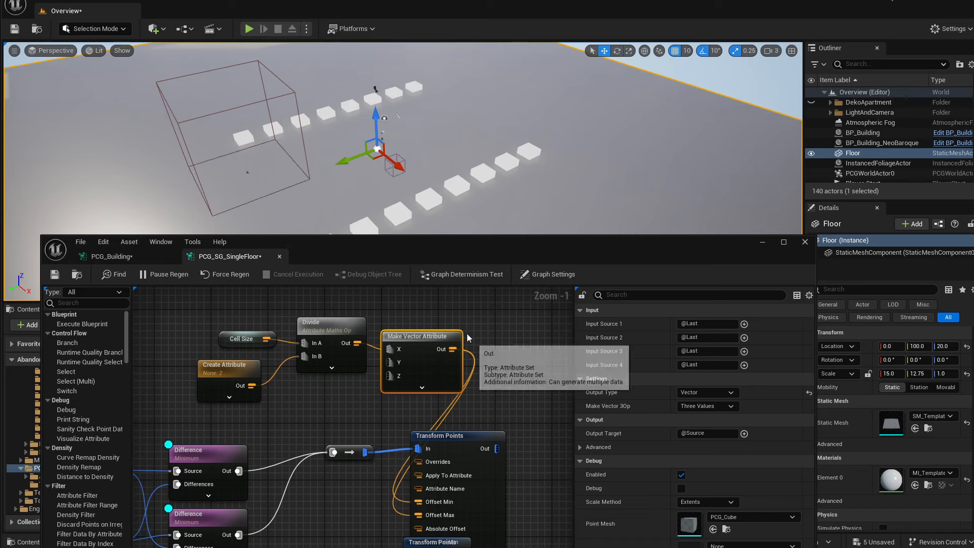
right_drag(534, 471, 513, 376)
click(438, 547)
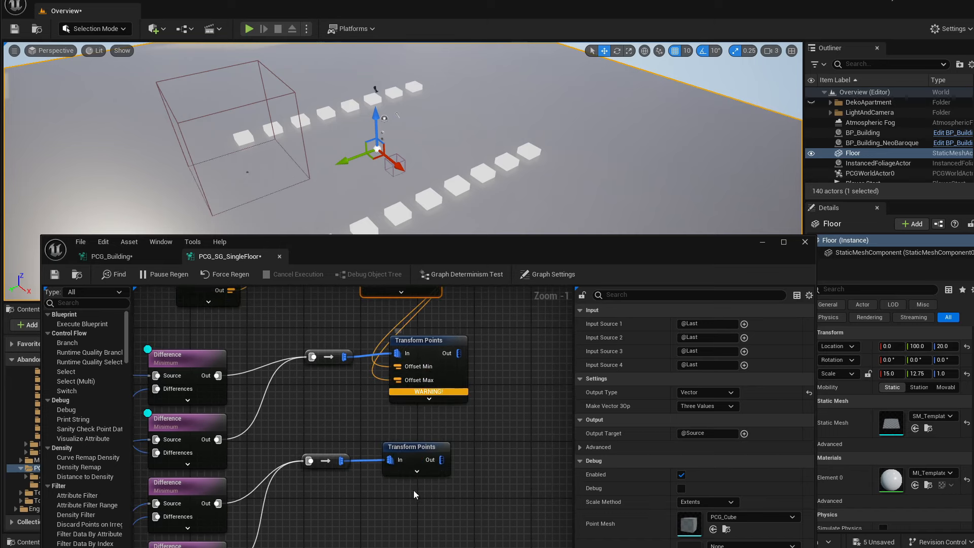
Connect the same Make Vector Attribute output to Offset Min and Offset Max of the lower Transform Points node.
click(417, 472)
right_drag(438, 308, 472, 352)
scroll(472, 351, down, 1)
drag(463, 314, 436, 541)
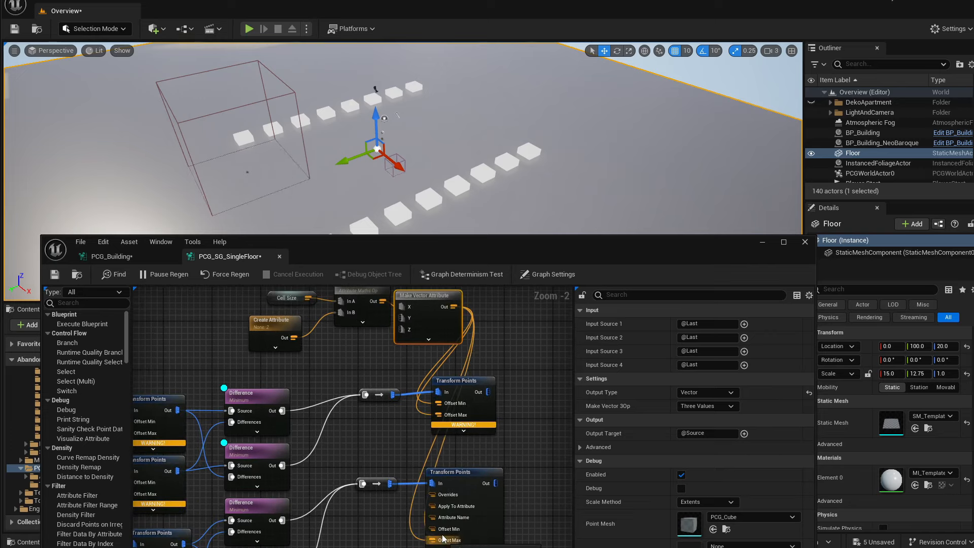
Move the Divide connection from X to Y of Make Vector Attribute and space out the Cell Size, Create Attribute, Divide and vector nodes.
right_drag(356, 312, 403, 377)
drag(313, 325, 358, 370)
click(408, 407)
drag(448, 380, 450, 381)
drag(264, 356, 349, 431)
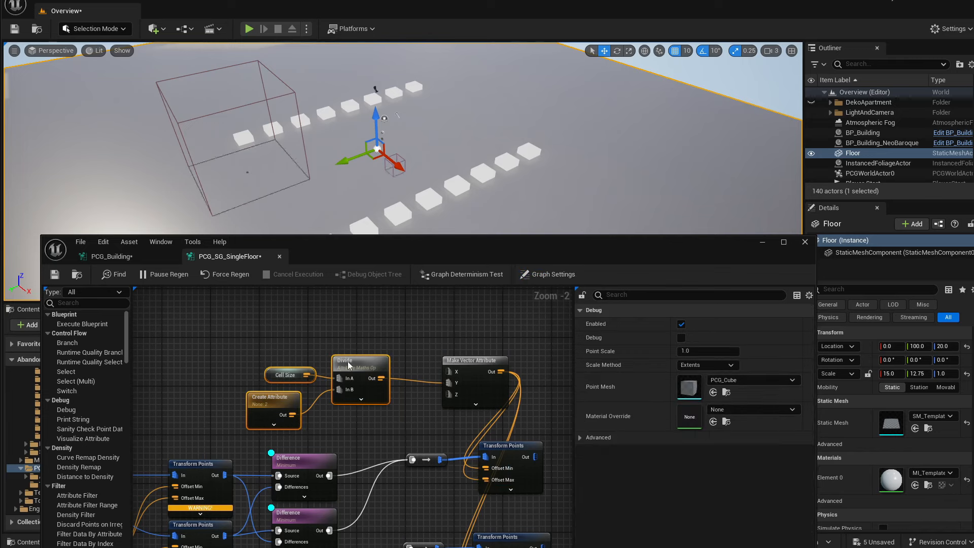
drag(348, 362, 366, 362)
right_drag(463, 337, 448, 312)
drag(455, 335, 443, 335)
Collapse the lower Transform Points node's extra pins and align both Transform Points nodes and the offset calculation nodes.
right_drag(505, 441, 455, 302)
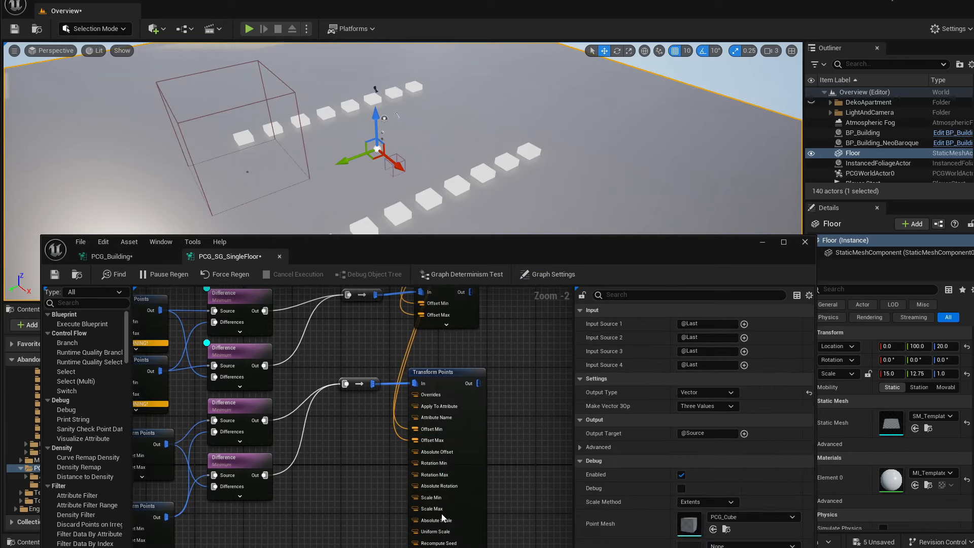
click(447, 547)
right_drag(451, 383, 450, 499)
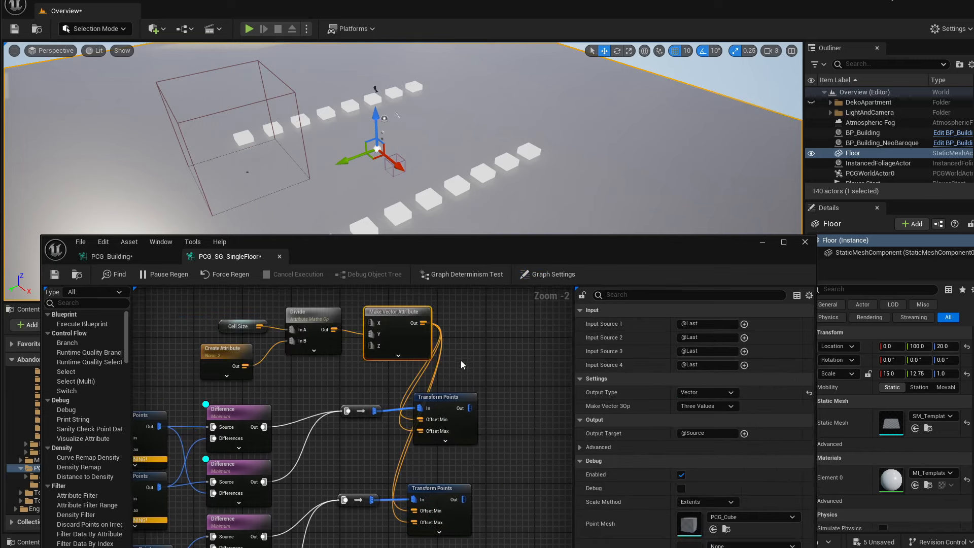
drag(461, 361, 443, 502)
drag(451, 407, 485, 405)
click(395, 315)
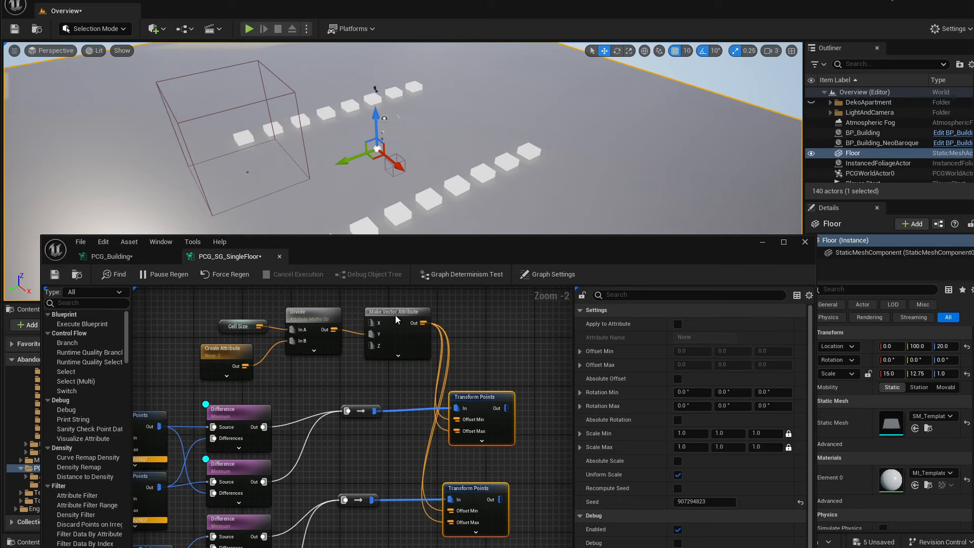
drag(307, 319, 301, 338)
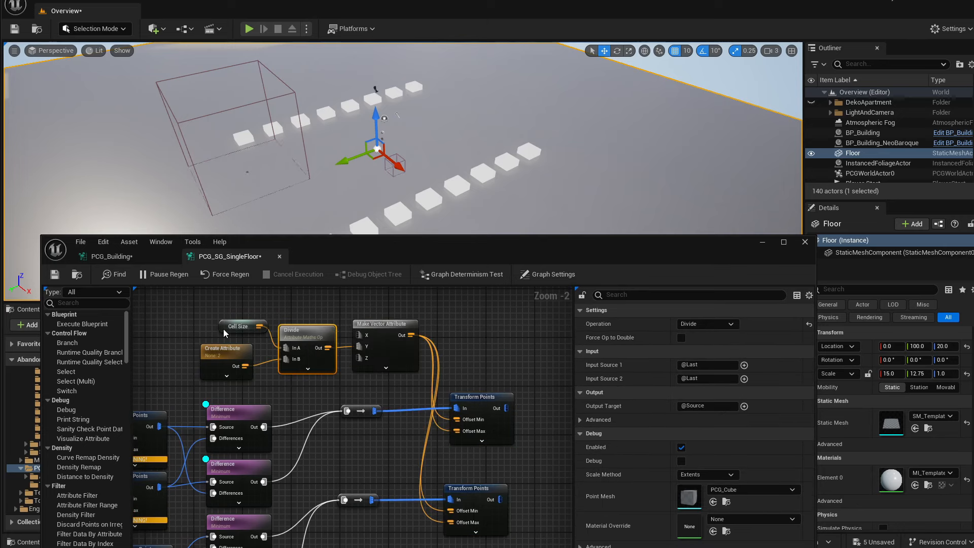
drag(227, 330, 214, 336)
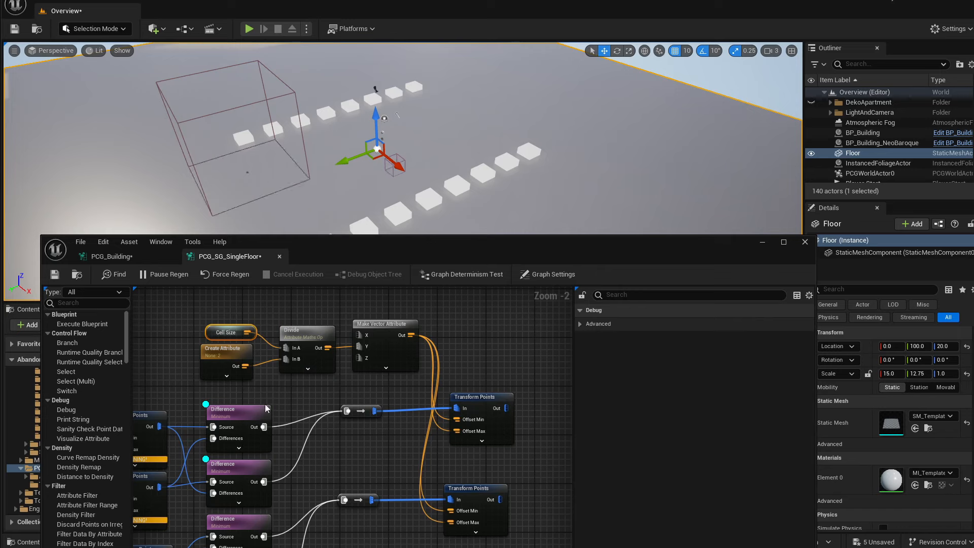
Turn off debug on the two upper Difference nodes, enable it on the upper Transform Points node, and inspect its points in the viewport.
drag(298, 493, 245, 416)
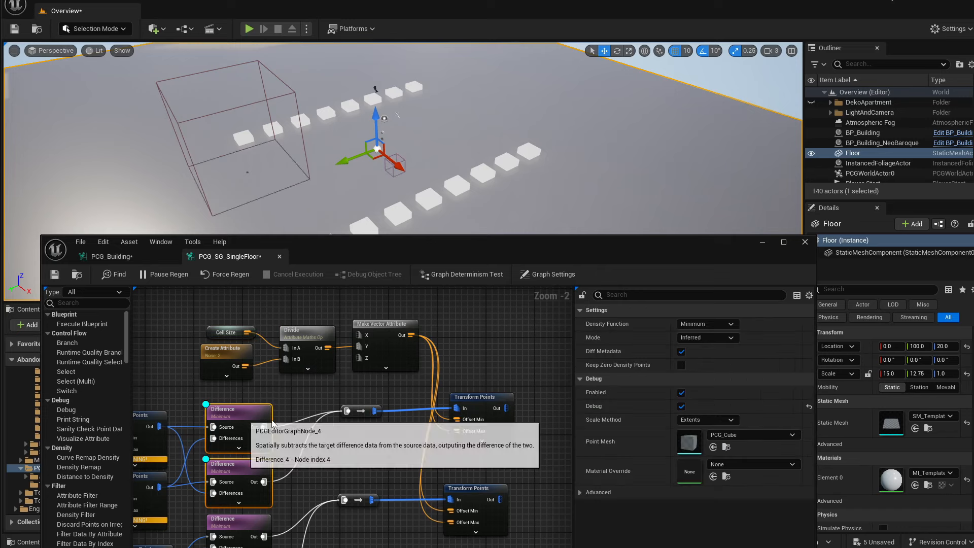
key(d)
drag(507, 460, 478, 443)
key(d)
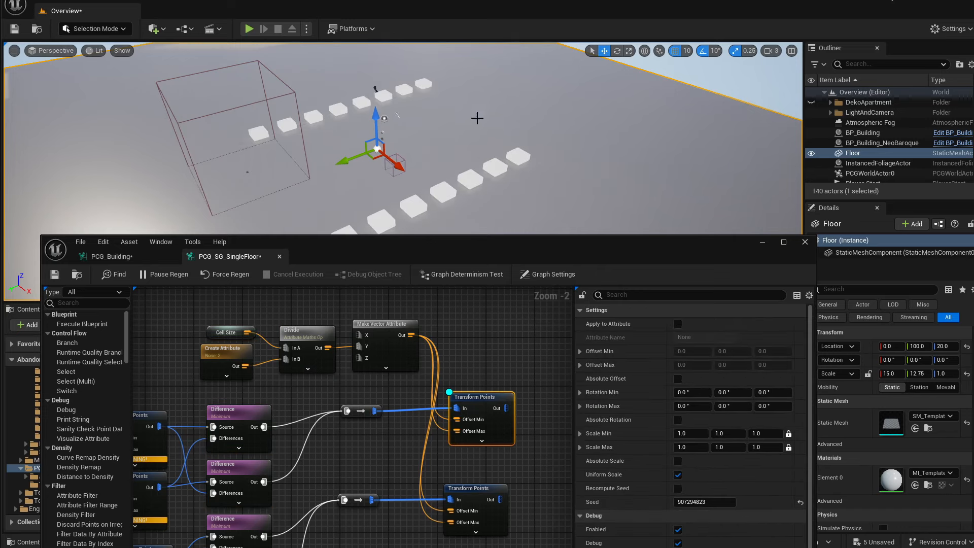
key(d)
right_drag(477, 119, 431, 134)
key(a)
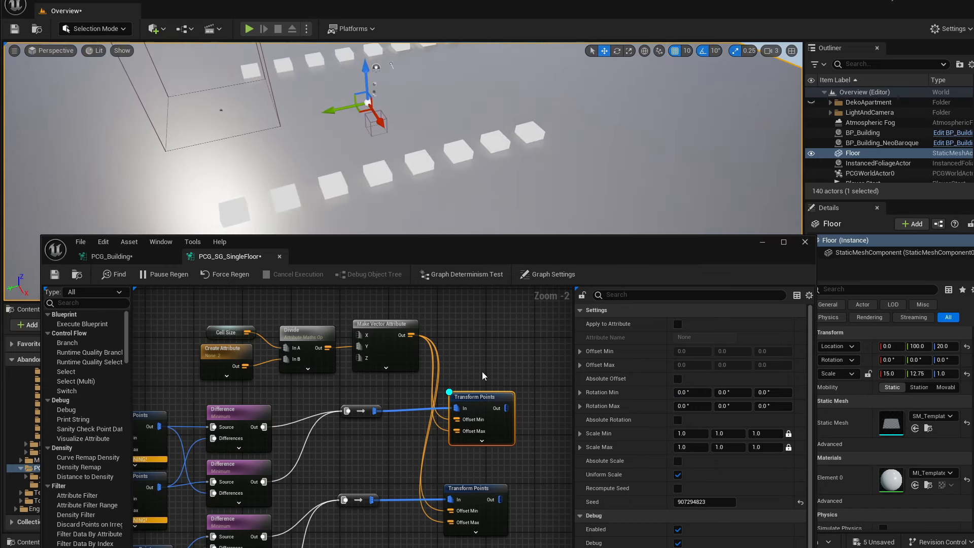
right_drag(551, 180, 519, 167)
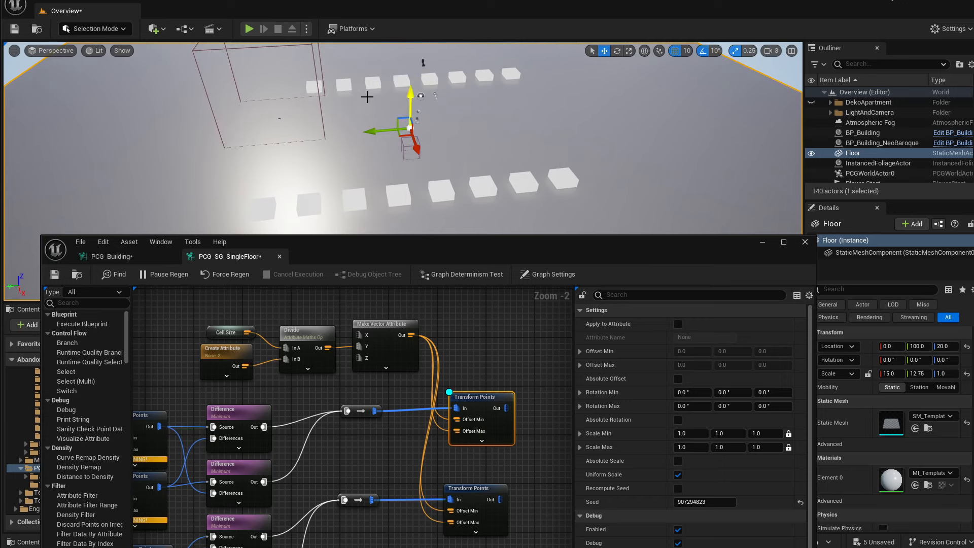
right_drag(324, 89, 414, 115)
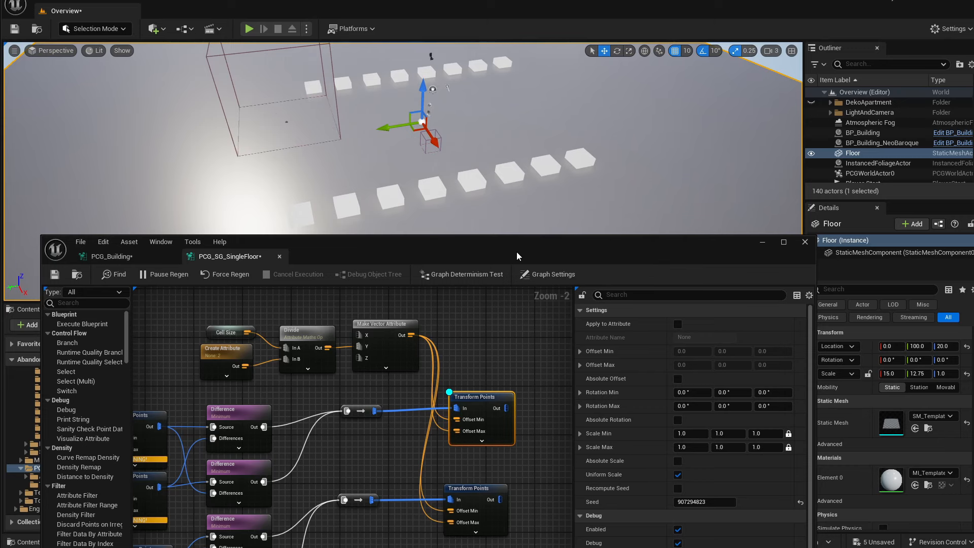
Preview the lower Transform Points node's debug points instead of the upper one's, then leave debug off on both nodes.
drag(517, 253, 518, 242)
right_drag(385, 470, 361, 473)
click(446, 509)
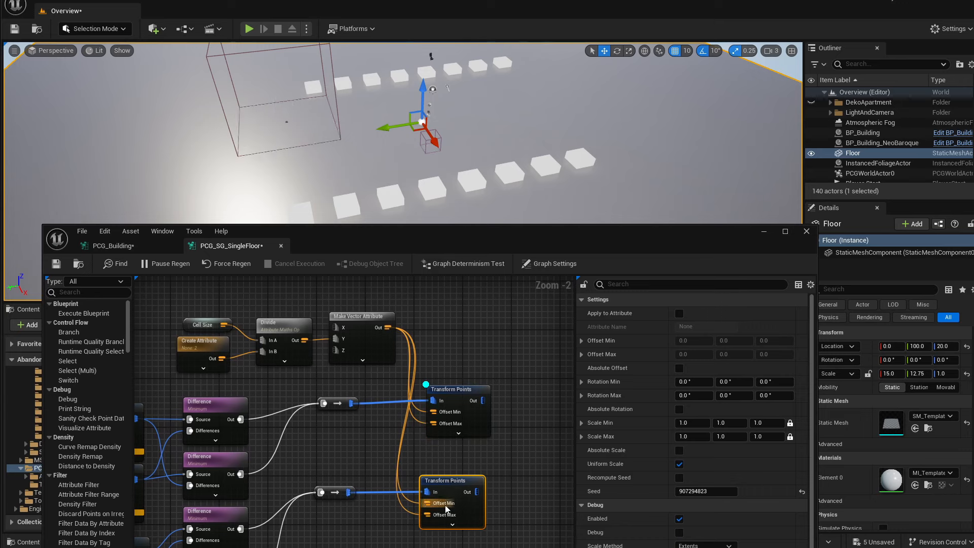
key(d)
click(461, 418)
key(d)
right_drag(532, 128, 428, 78)
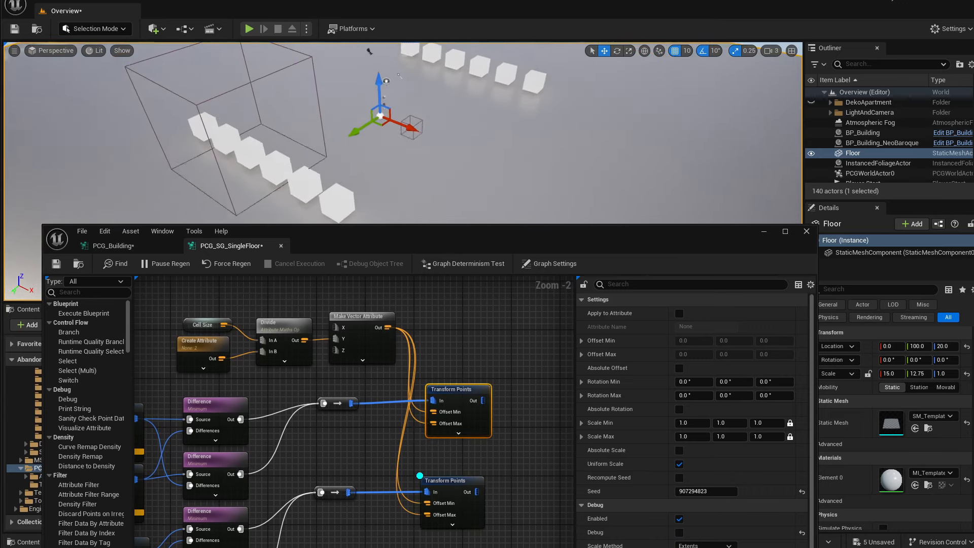
click(436, 487)
key(d)
Add an Intersection node with the upper Transform Points output as its Primary Source and align it beside that node.
right_drag(322, 449, 489, 407)
right_drag(337, 480, 412, 378)
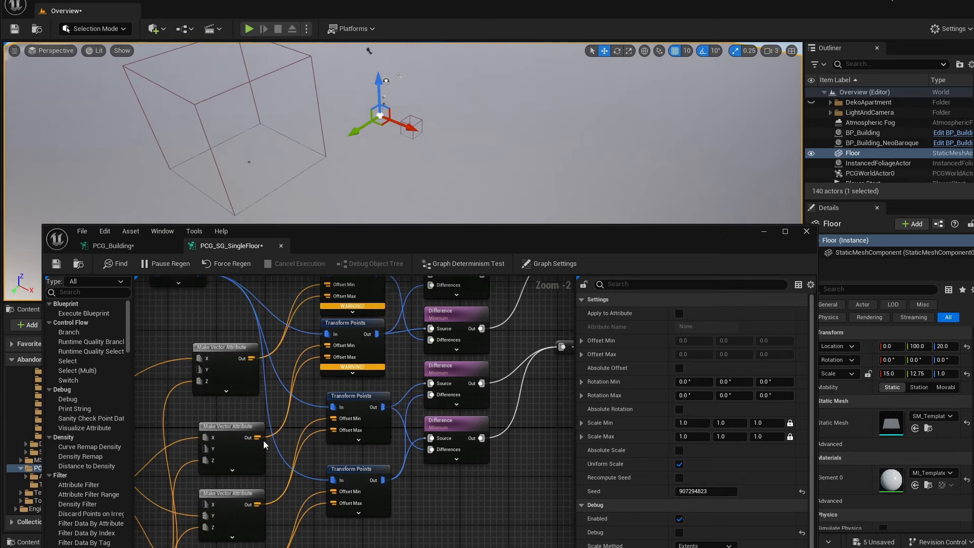
right_drag(237, 431, 218, 448)
right_drag(515, 362, 345, 475)
right_drag(485, 391, 378, 395)
click(448, 410)
drag(422, 388, 462, 388)
text(inter)
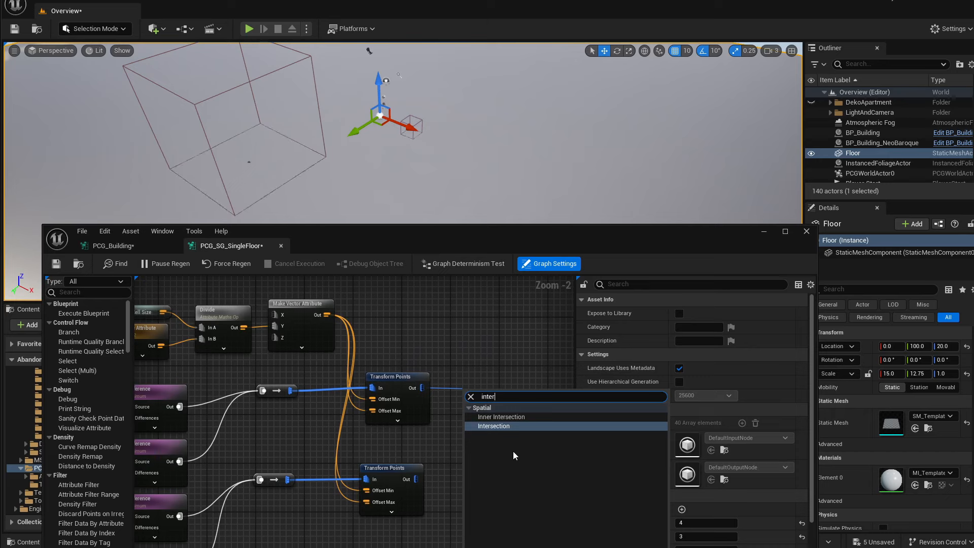
key(Return)
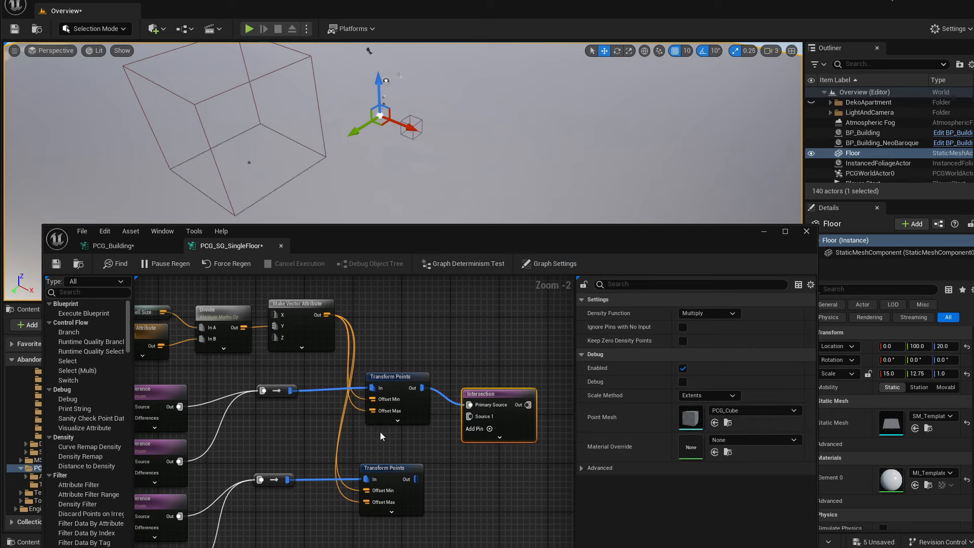
drag(488, 395, 493, 378)
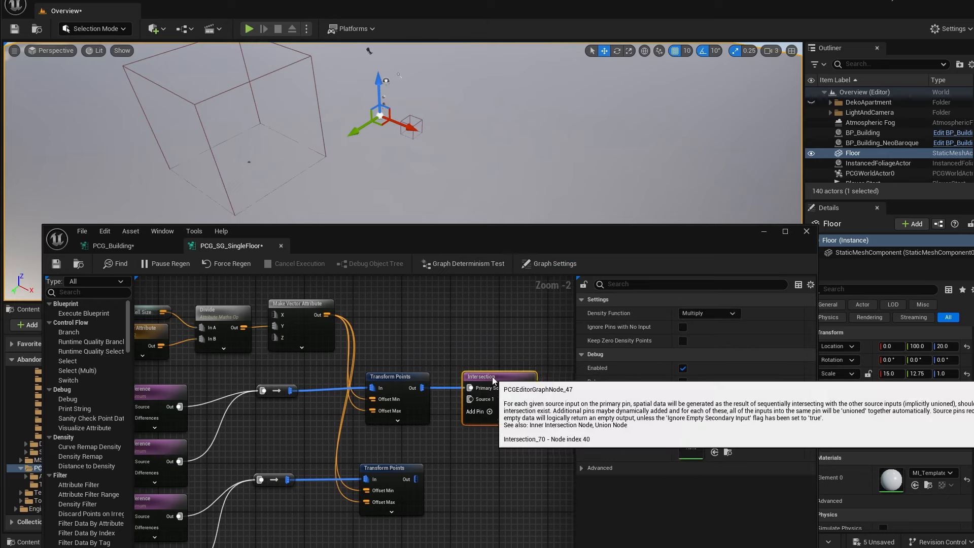
Connect the lower Difference pair's reroute to the Intersection's Source 1 and inspect the node's debug points in the viewport.
right_drag(289, 448, 396, 397)
drag(313, 456, 282, 510)
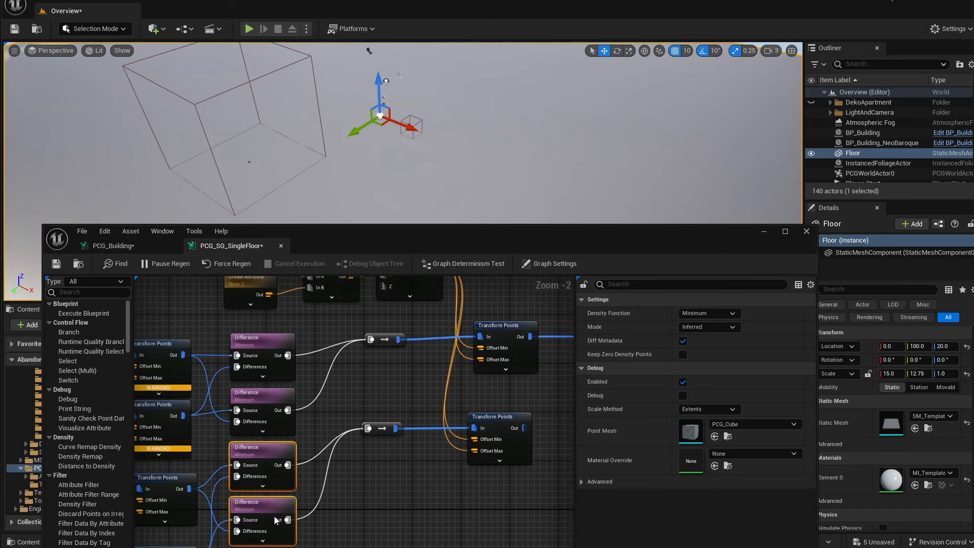
right_drag(365, 441, 231, 481)
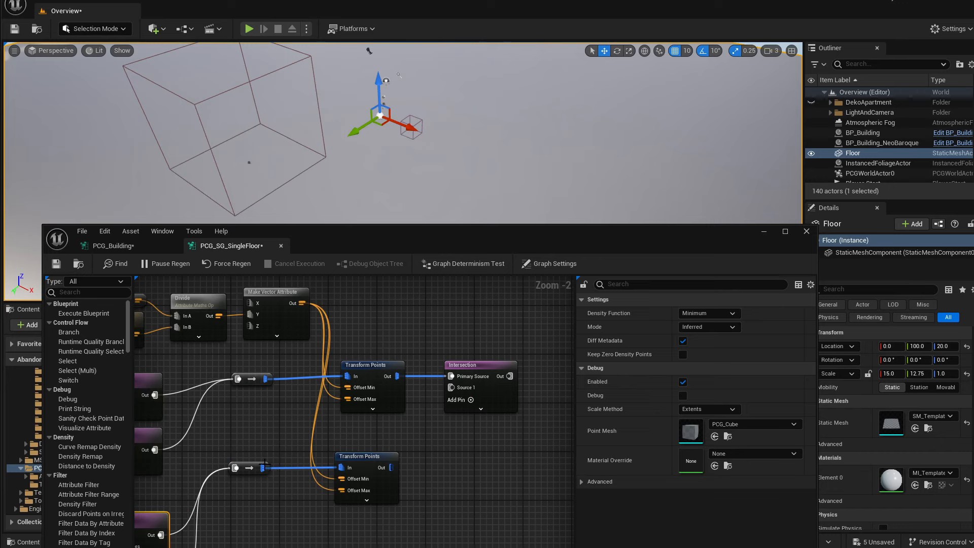
drag(278, 474, 453, 388)
click(487, 361)
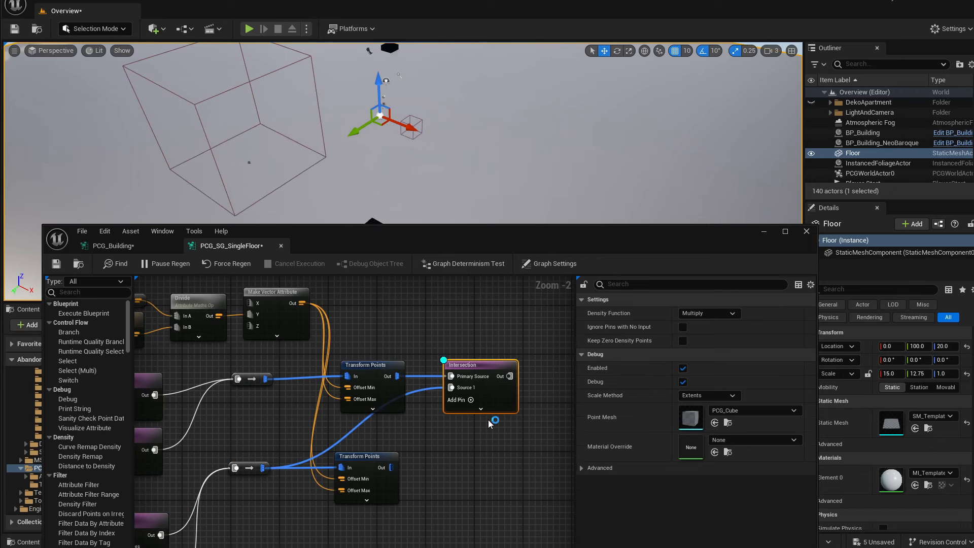
mouse_move(460, 177)
right_down()
mouse_move(452, 164)
mouse_move(462, 188)
mouse_move(478, 178)
right_up()
drag(444, 248, 442, 278)
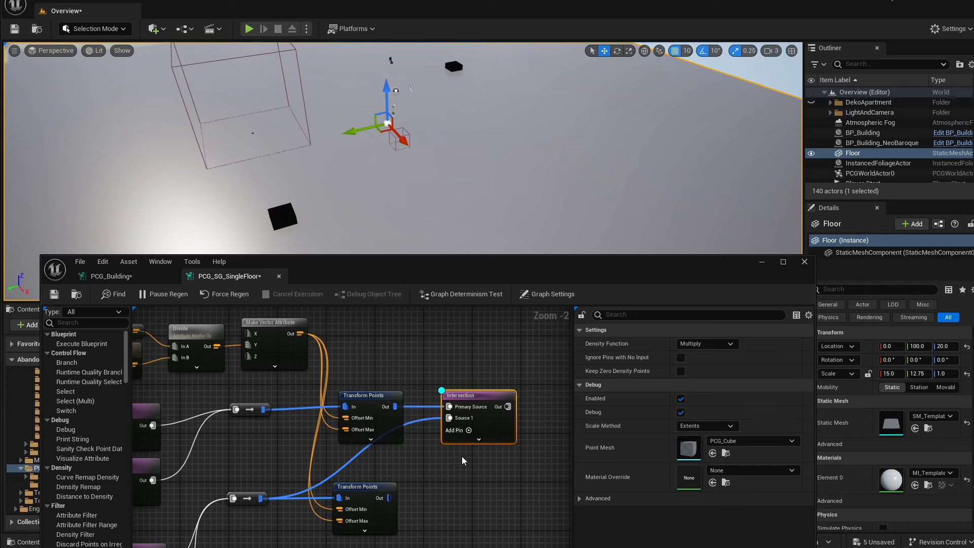
Duplicate the Intersection beside the lower Transform Points node, feeding that node into Primary Source and the upper reroute into Source 1.
key(ctrl+d)
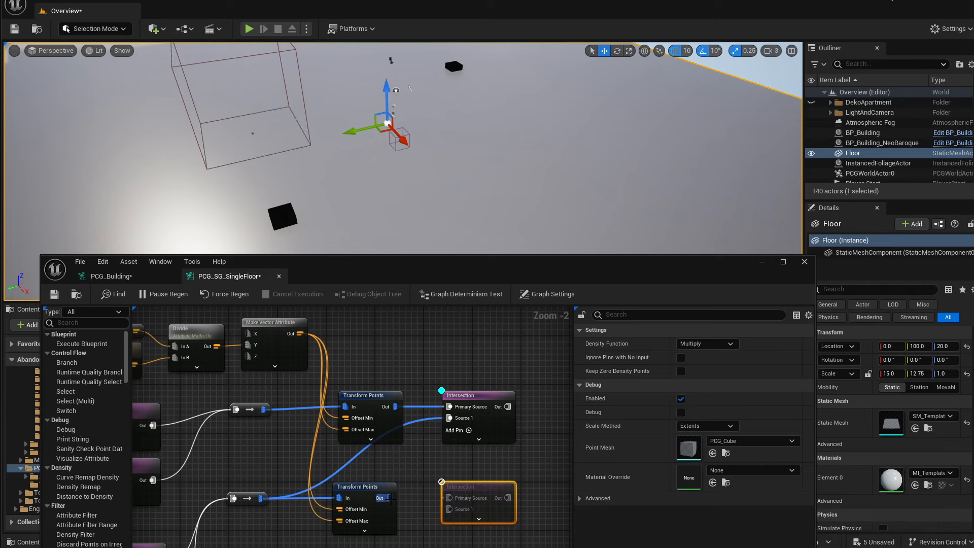
drag(389, 498, 449, 498)
click(376, 488)
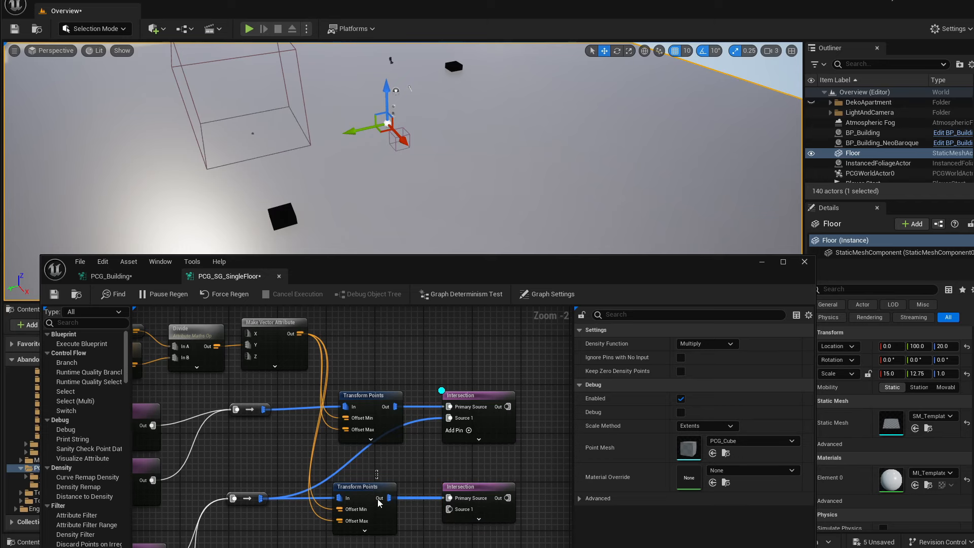
drag(263, 409, 449, 509)
click(251, 409)
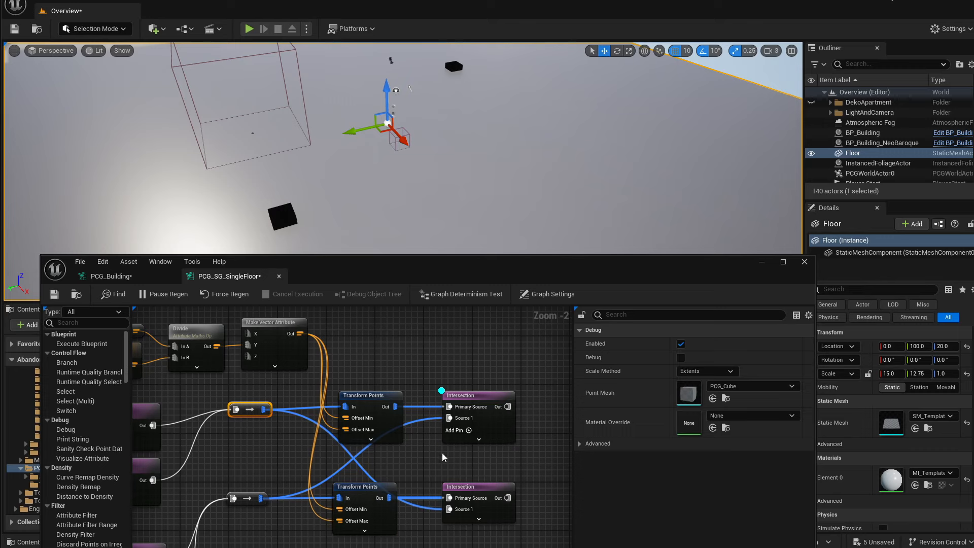
Turn off debug on the upper Intersection node and enable it on the lower one.
click(490, 433)
key(d)
click(478, 510)
key(d)
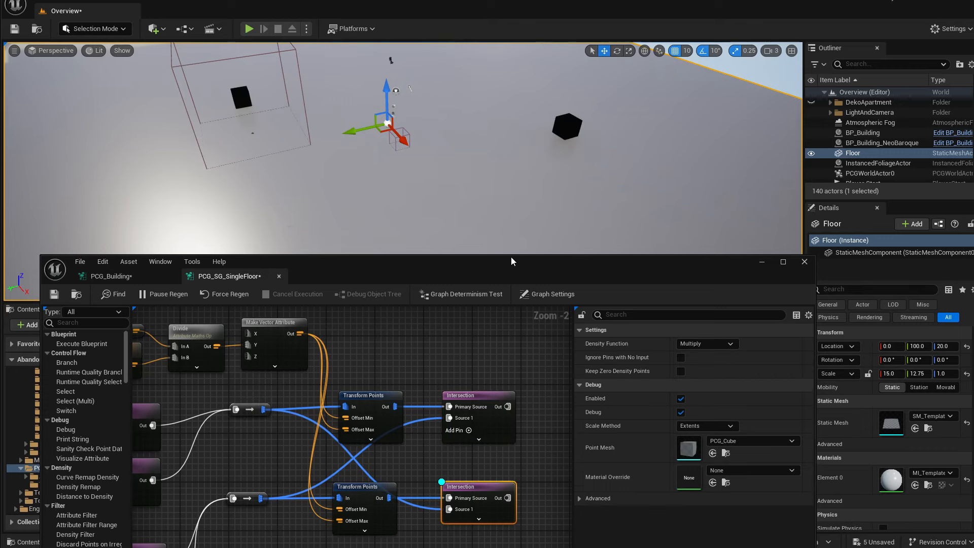
Show the debug points of both Intersection nodes, examine them in the viewport and switch their debug display off again.
drag(511, 260, 507, 186)
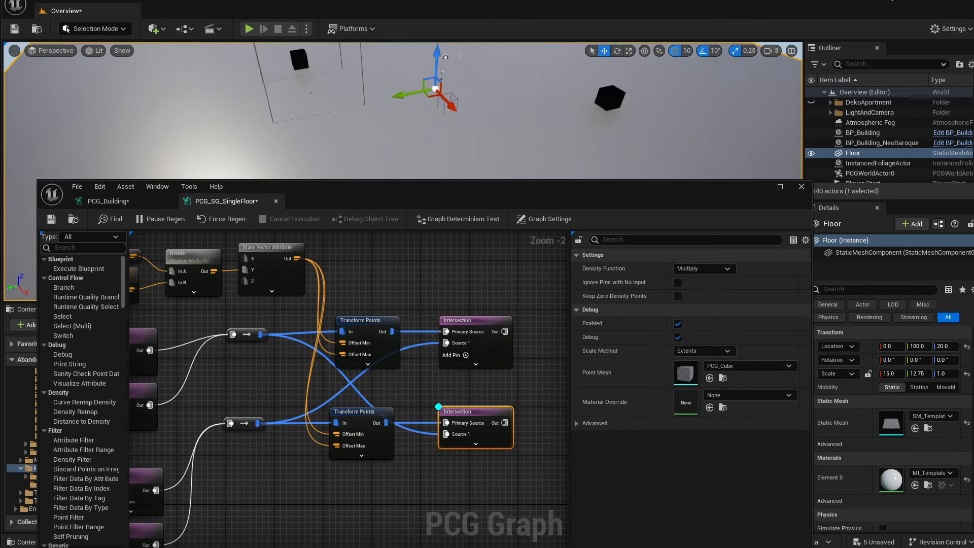
right_drag(508, 132, 489, 100)
shift+click(477, 320)
key(d)
key(d)
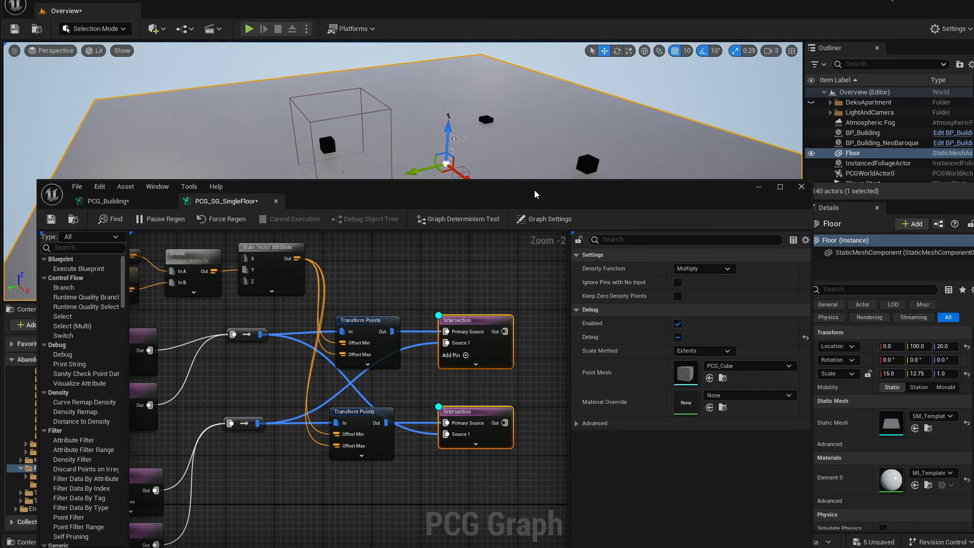
drag(535, 190, 535, 291)
mouse_move(525, 219)
right_down()
mouse_move(522, 238)
mouse_move(502, 219)
mouse_move(522, 222)
right_up()
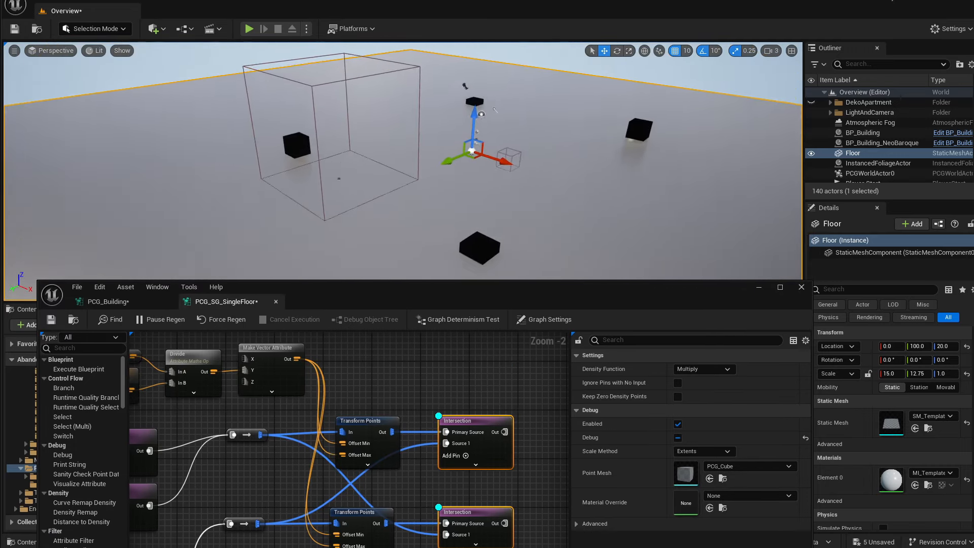
mouse_move(499, 180)
right_down()
mouse_move(513, 182)
mouse_move(499, 180)
right_up()
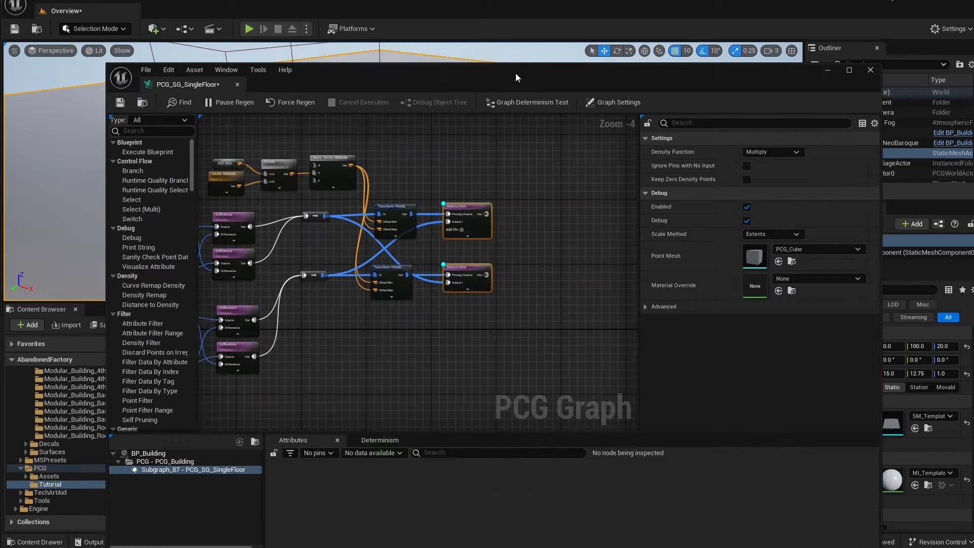
drag(514, 83, 509, 197)
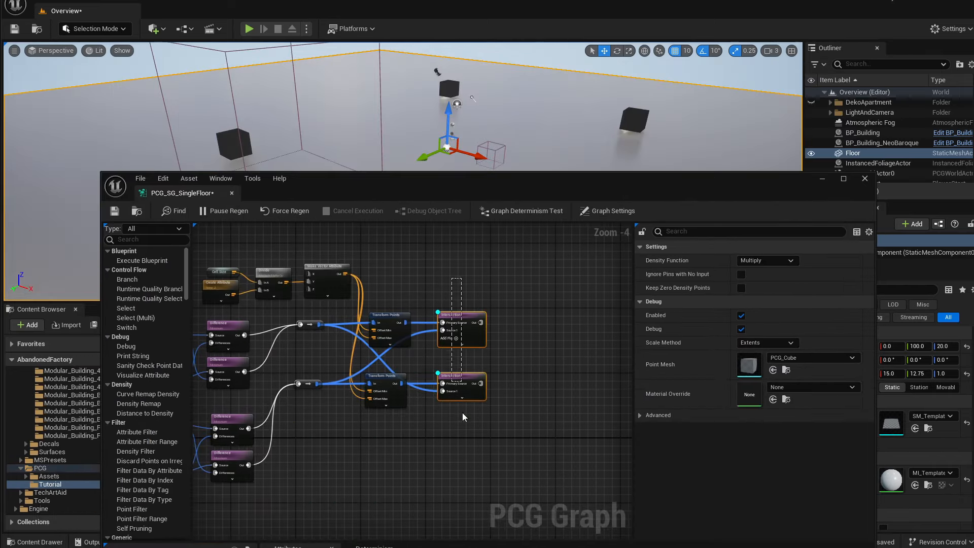
key(d)
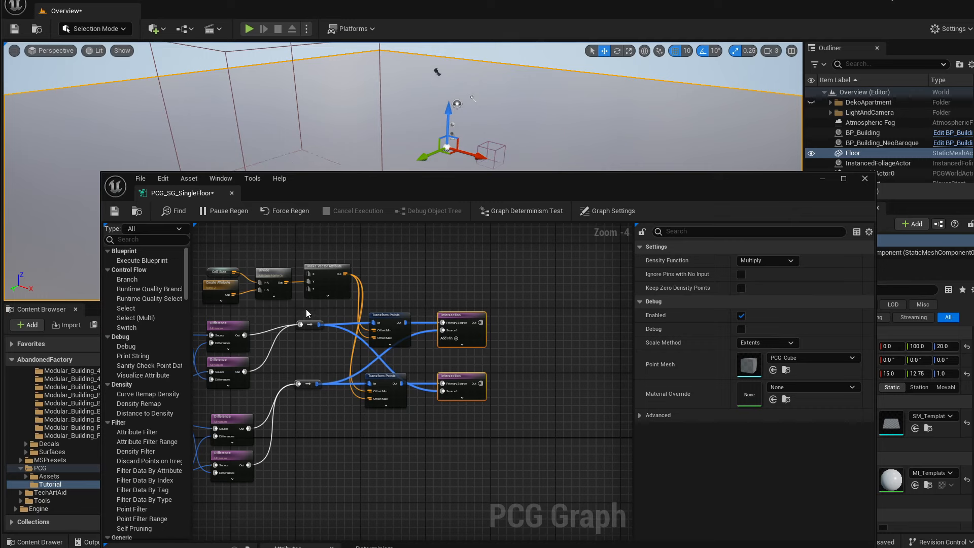
Enable debug display on the two To Point nodes fed by the Difference nodes and move both lower in the graph.
click(309, 324)
key(d)
right_drag(442, 153, 464, 132)
key(s)
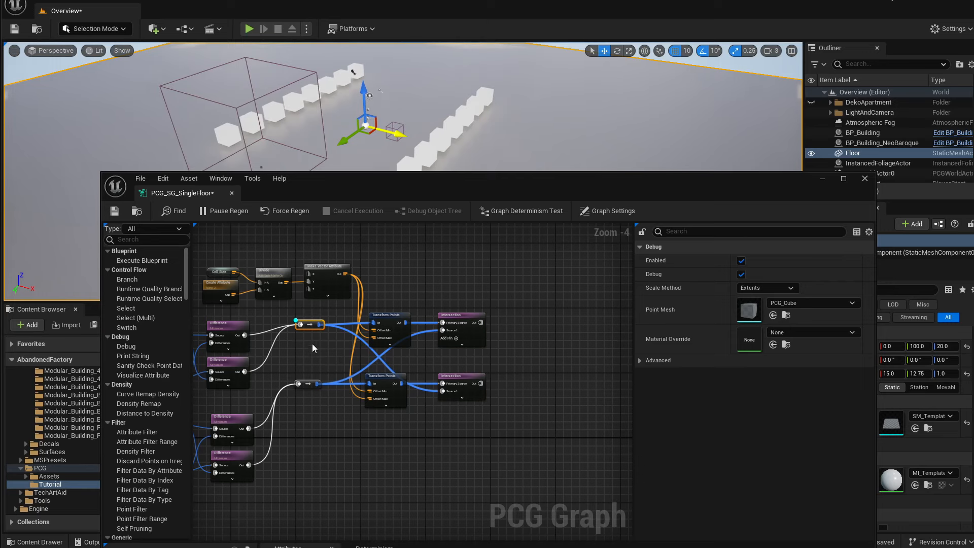
key(d)
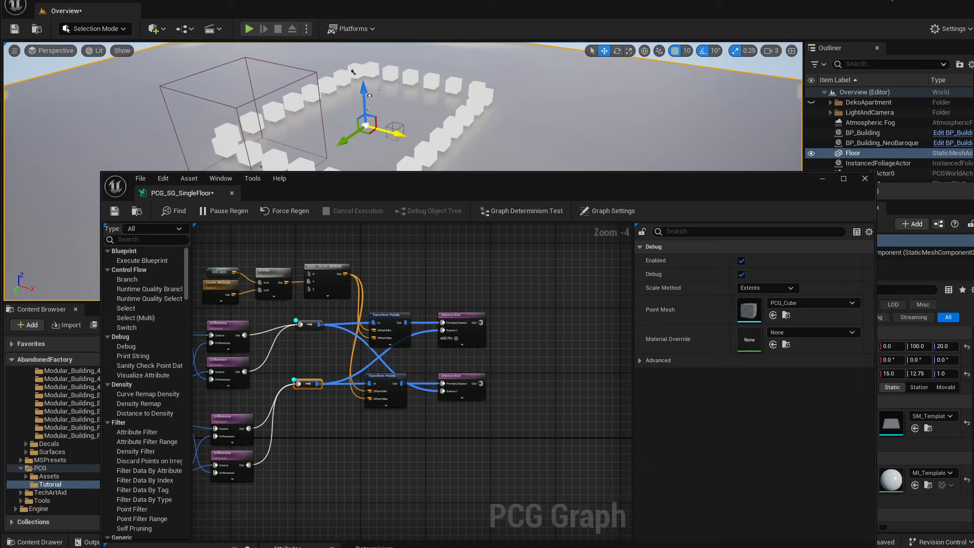
right_drag(398, 134, 393, 139)
key(s)
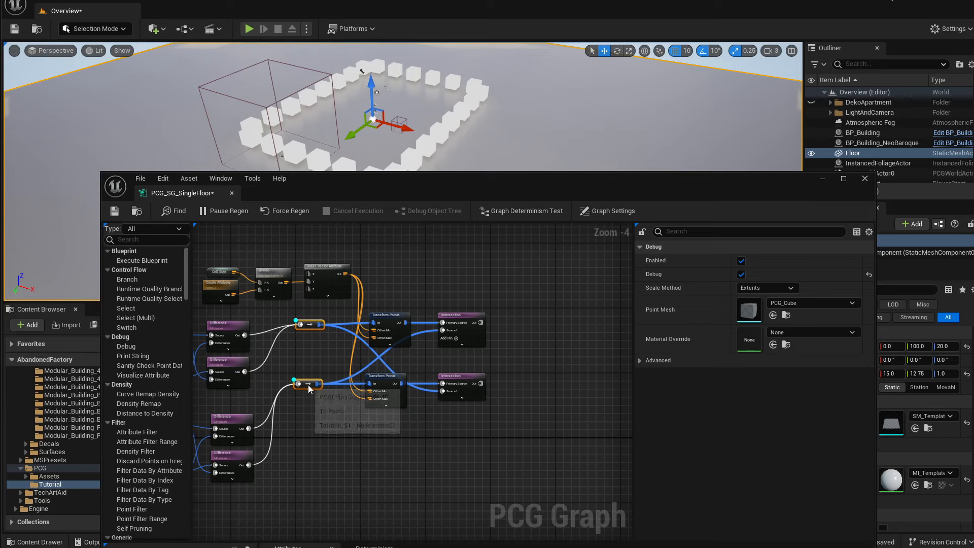
shift+click(309, 385)
drag(309, 385, 306, 446)
Show the debug points of both Intersection nodes to compare them with the wall points in the viewport.
drag(456, 358, 458, 353)
key(d)
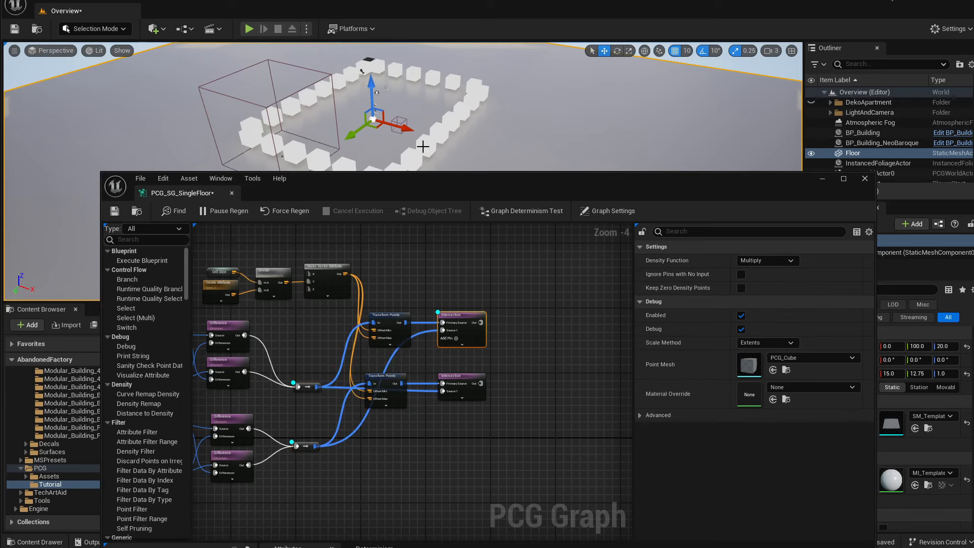
key(d)
right_drag(423, 146, 376, 148)
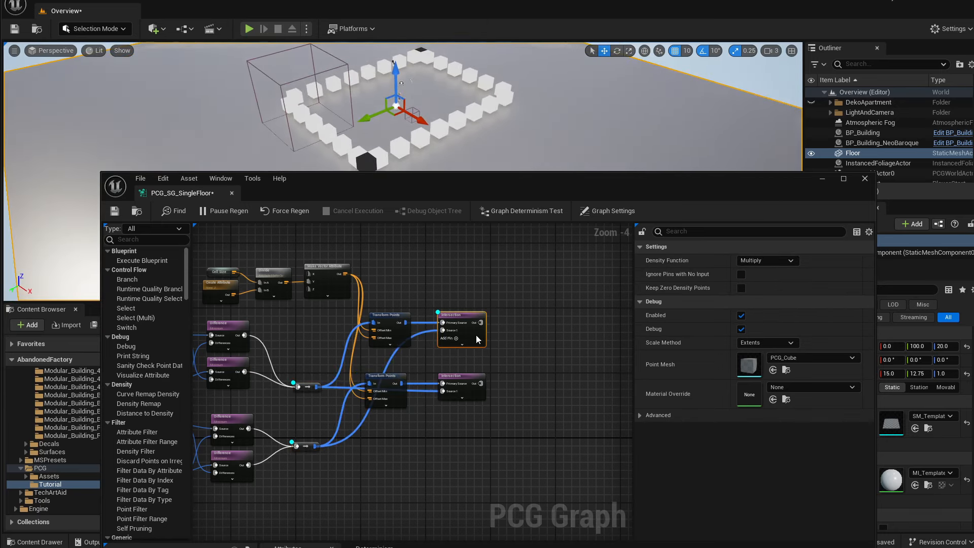
click(479, 385)
key(d)
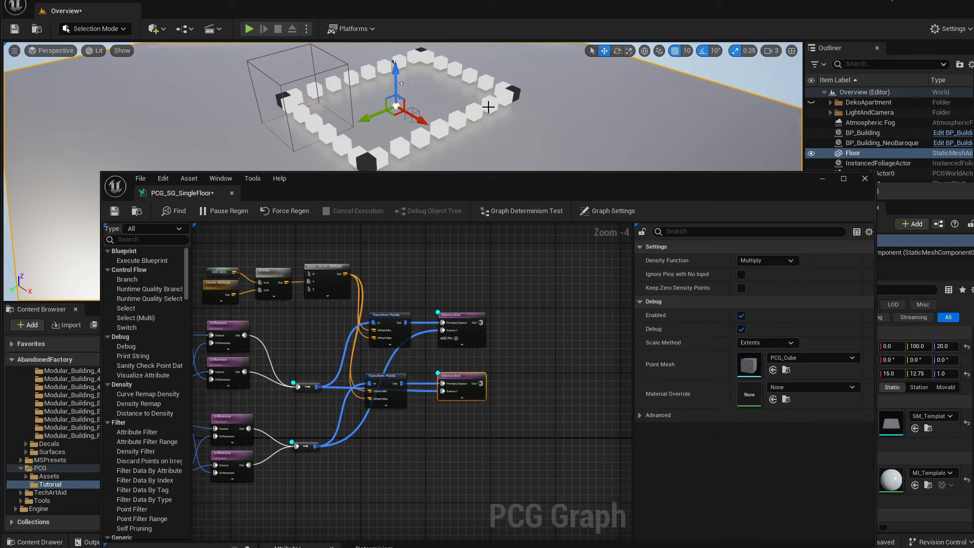
Move the two Transform Points nodes and both Intersection nodes together, up and away from the To Point nodes.
drag(493, 298, 395, 412)
drag(391, 320, 427, 267)
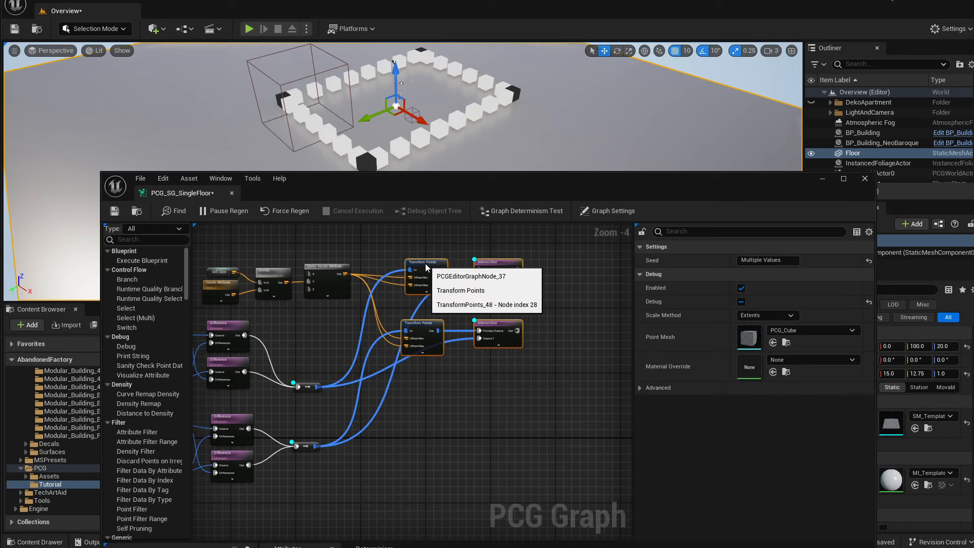
scroll(539, 313, up, 2)
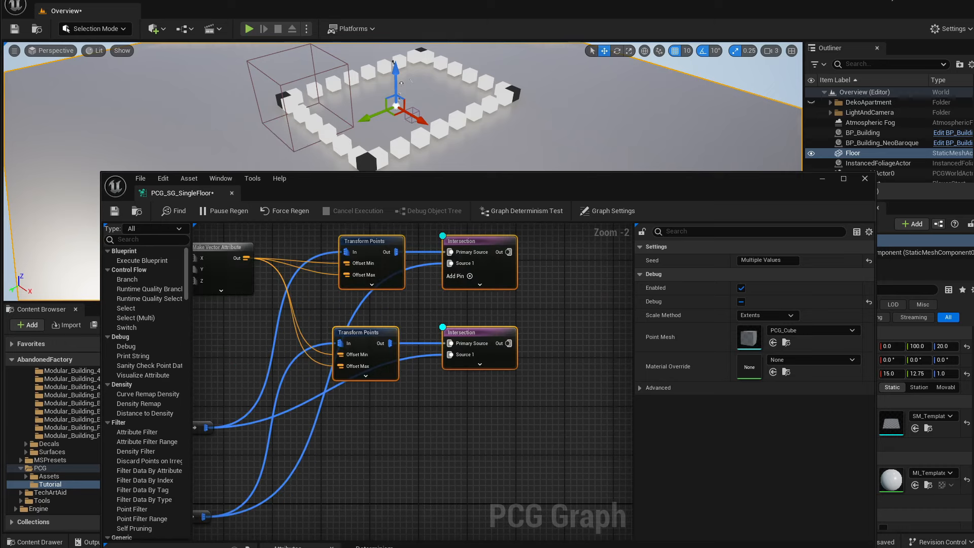
Add a Transform Points node fed by the upper Intersection node's output.
right_drag(533, 276, 499, 280)
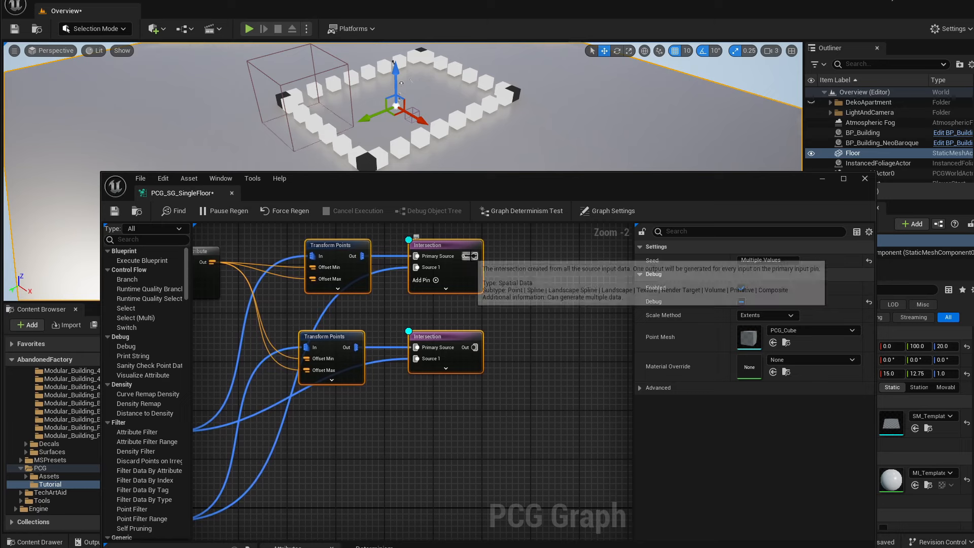
drag(475, 256, 525, 298)
text(transfo)
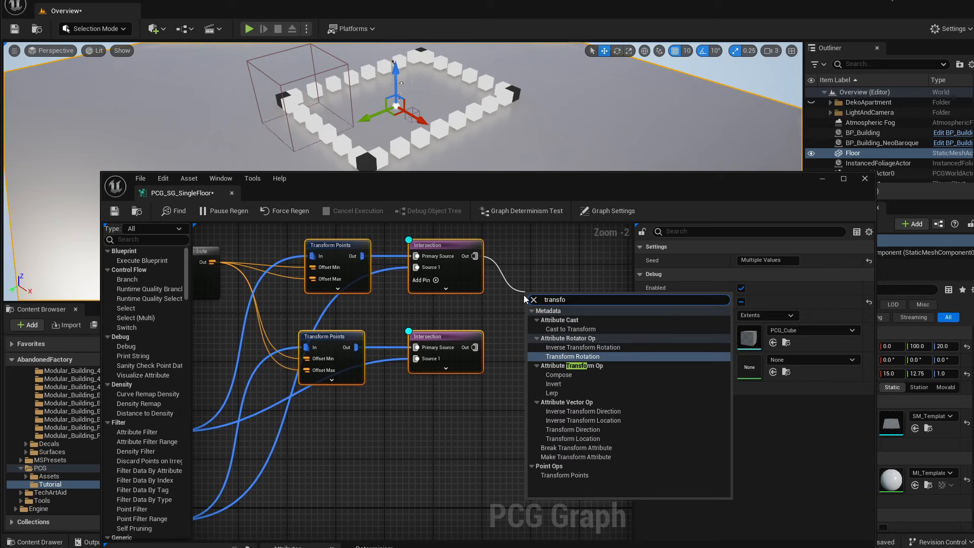
key(Down)
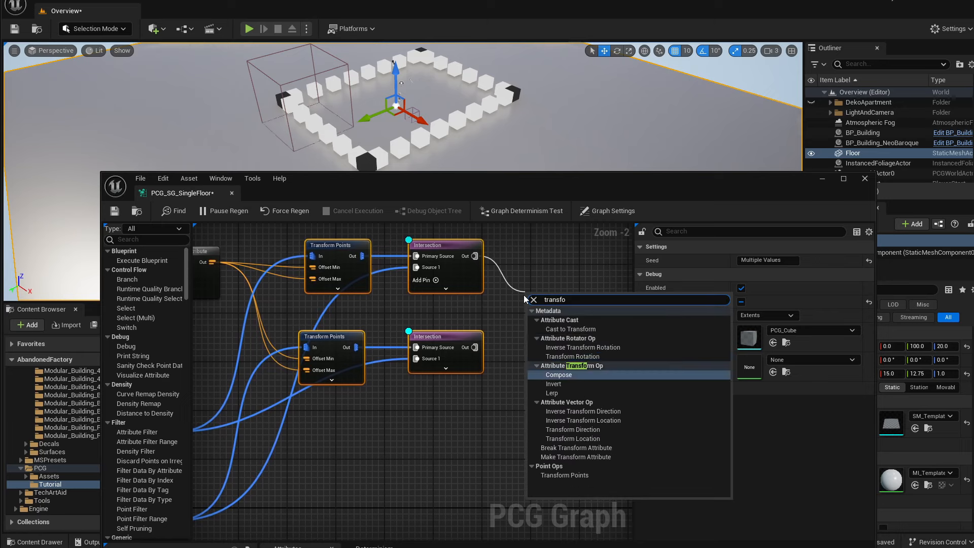
key(Down)
key(Down)
key(Down)
key(Down)
key(Down)
key(Down)
key(Down)
key(Down)
key(Down)
key(Down)
key(Down)
key(Return)
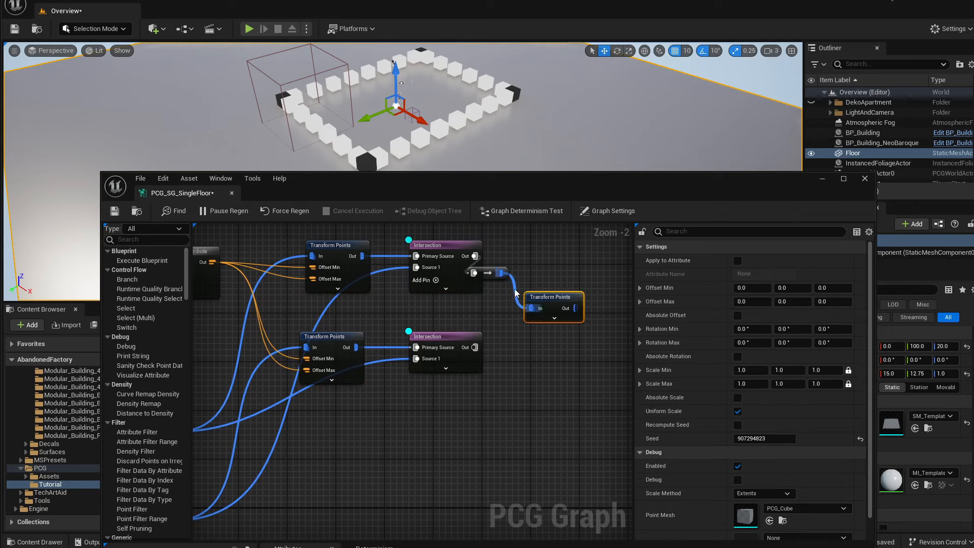
Connect the lower Intersection's output to the new conversion node as well, and arrange it and its Transform Points node beside the Intersections.
drag(499, 259, 617, 333)
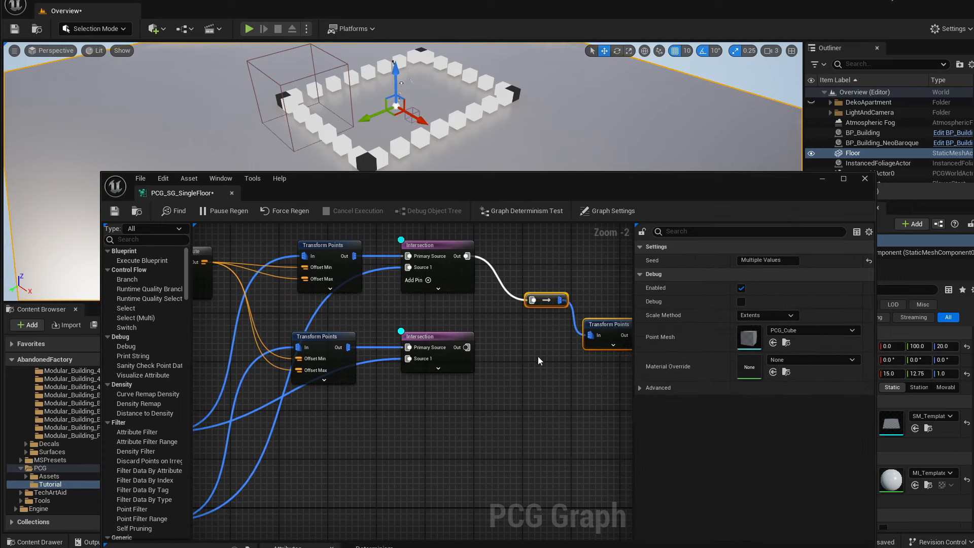
click(537, 357)
drag(466, 348, 532, 301)
right_drag(541, 335, 473, 340)
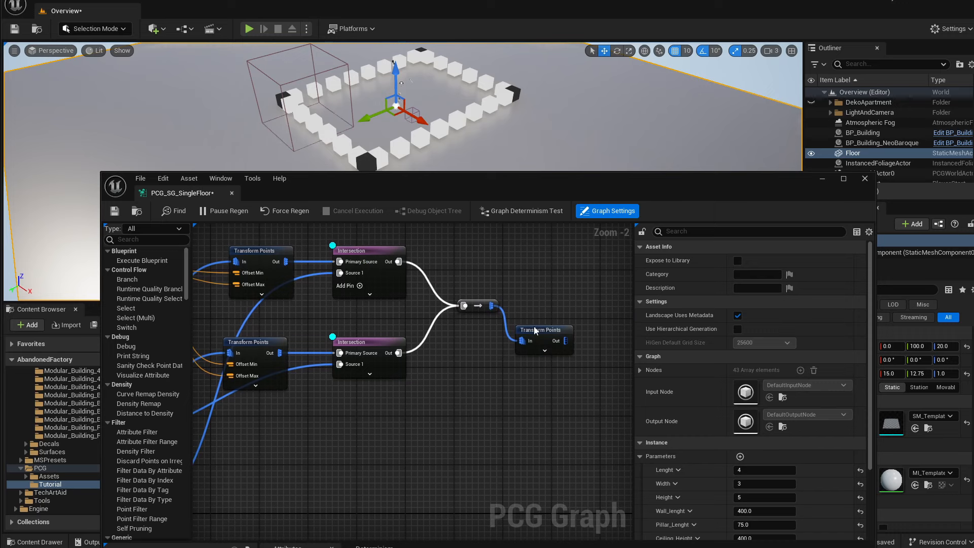
drag(537, 330, 553, 293)
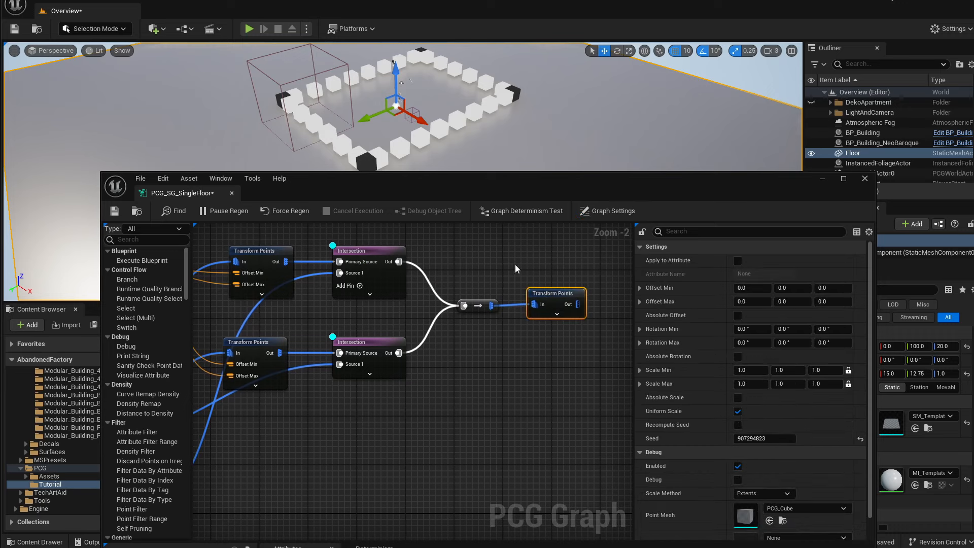
Turn off debug display on both Intersection nodes and briefly preview the new Transform Points node's debug points.
drag(369, 397, 411, 250)
key(d)
click(556, 295)
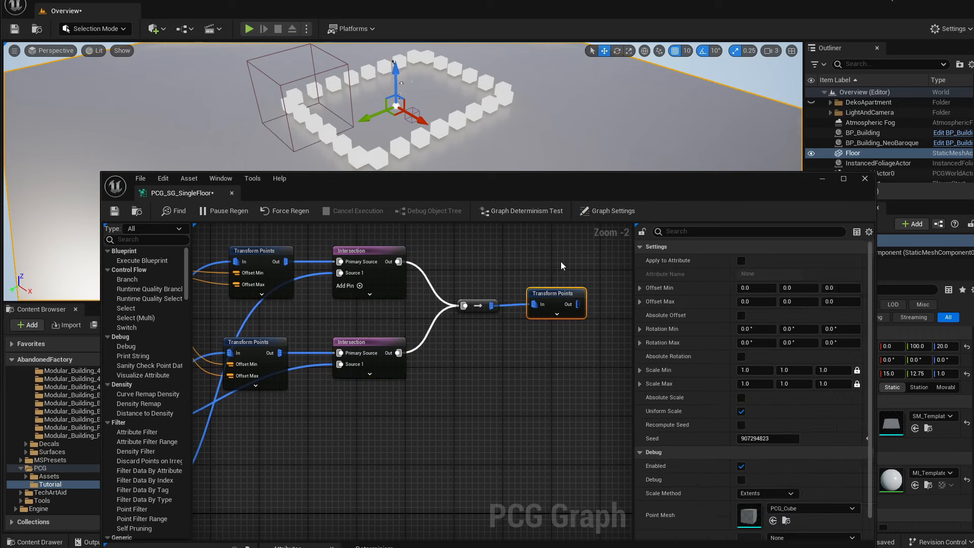
key(d)
drag(562, 293, 562, 299)
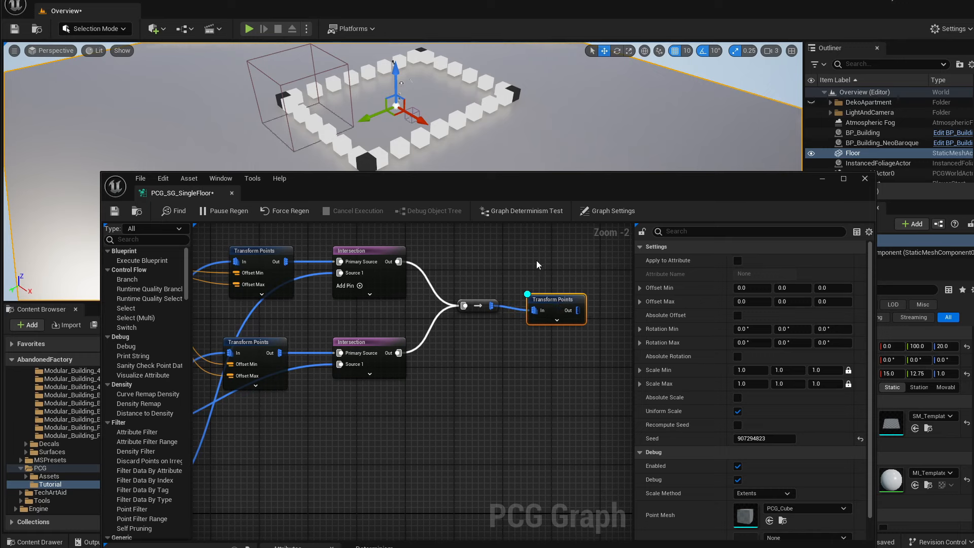
key(d)
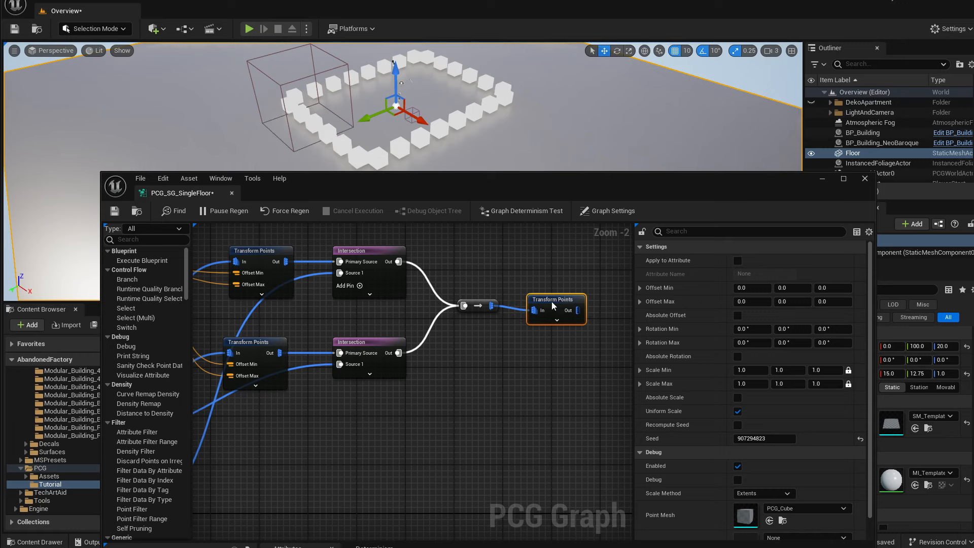
drag(538, 295, 543, 290)
Add a Merge Points node and connect the outputs of both To Point nodes to its input.
right_drag(412, 401, 463, 395)
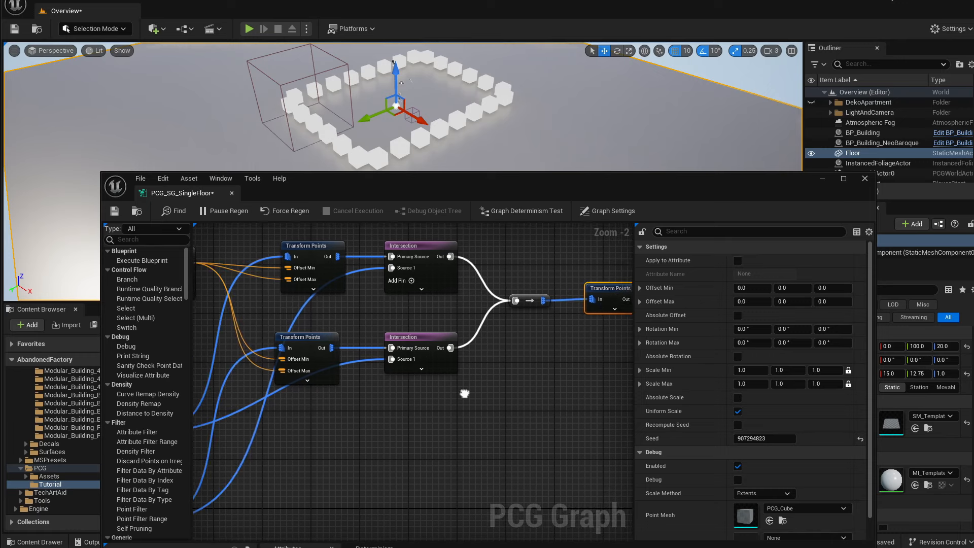
scroll(362, 388, down, 1)
right_drag(326, 437, 479, 413)
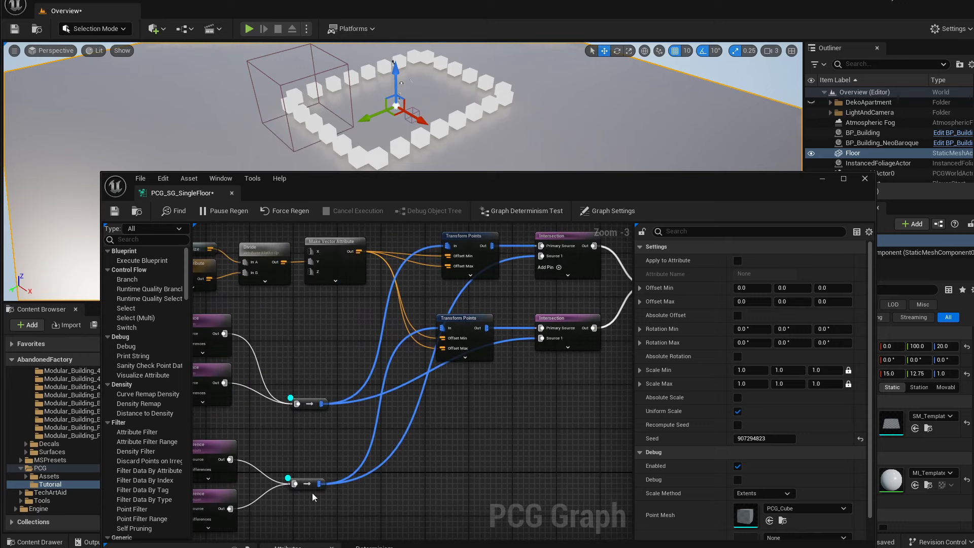
drag(321, 403, 485, 439)
text(merg)
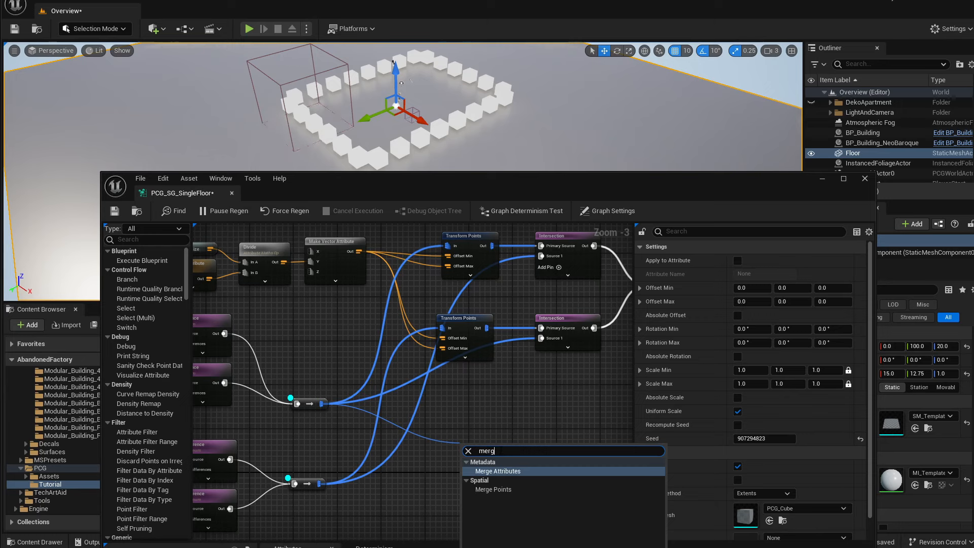
text(e)
click(494, 489)
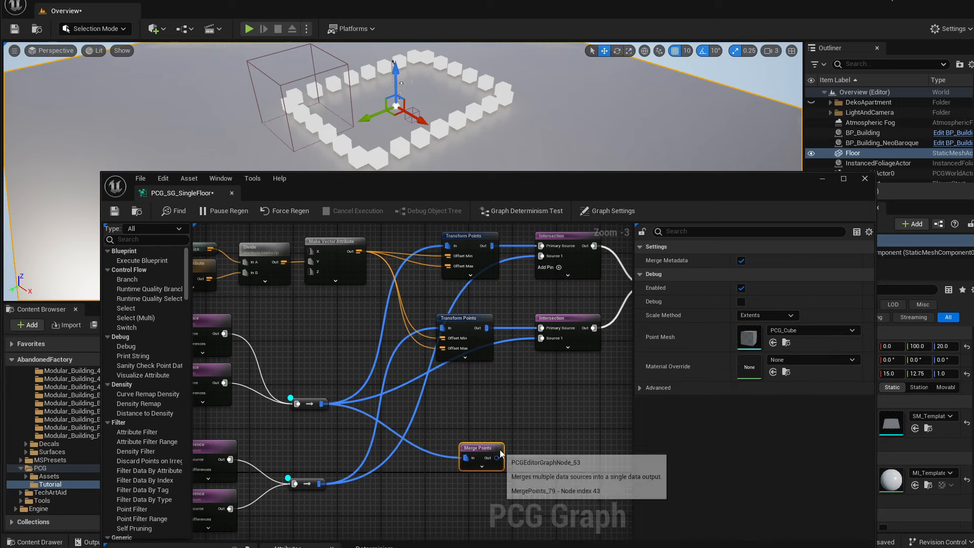
drag(321, 484, 488, 438)
Add a Transform Points node fed by the Merge Points output and place it above and beyond the merge node.
right_drag(508, 382, 371, 375)
drag(368, 436, 423, 398)
drag(345, 400, 344, 478)
drag(369, 436, 427, 401)
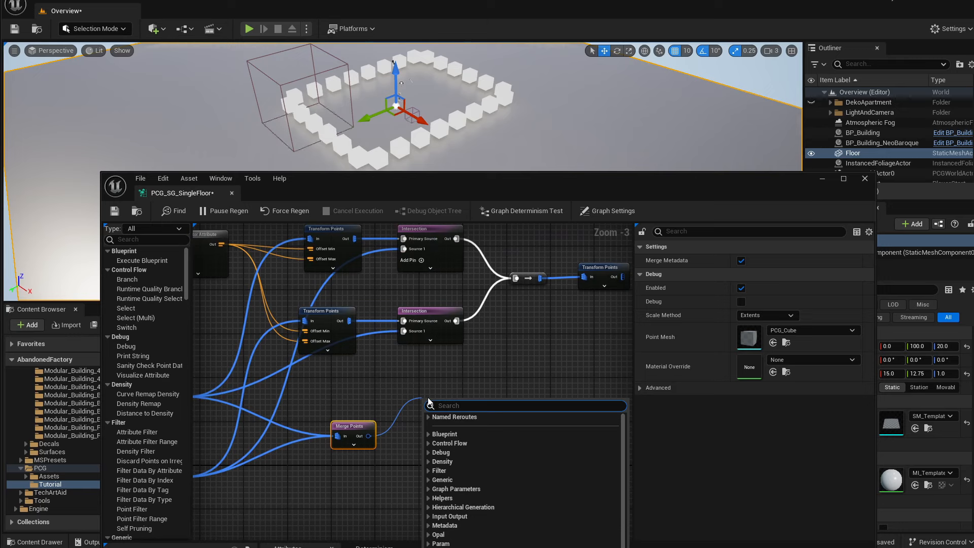
text(tran)
key(Down)
key(Down)
key(Down)
key(Down)
key(Down)
key(Down)
key(Down)
key(Down)
key(Down)
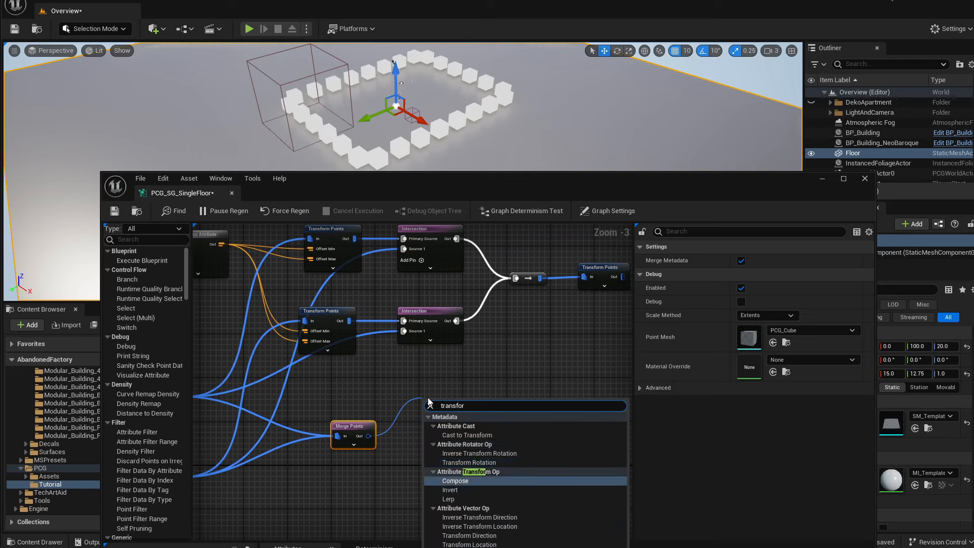
key(Return)
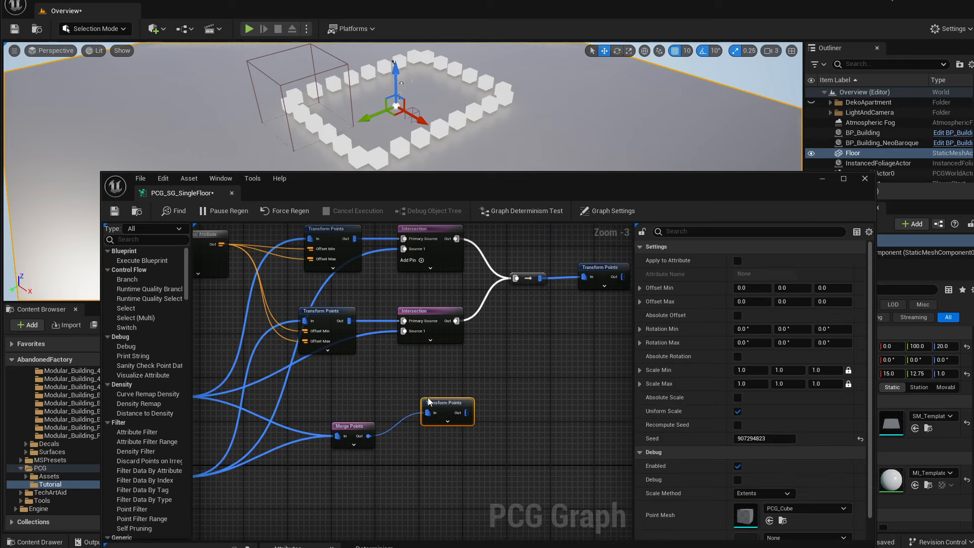
drag(479, 368, 470, 382)
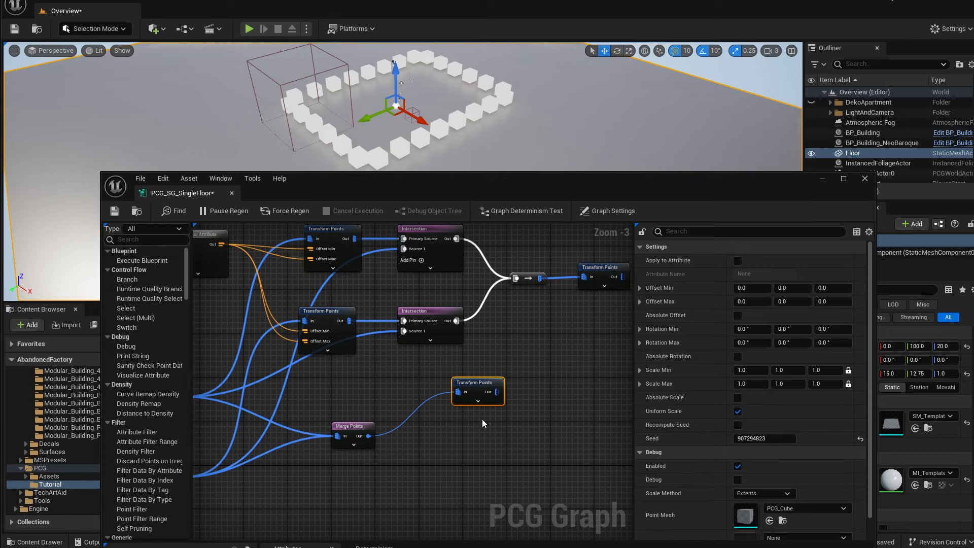
Duplicate the merged points' Transform Points node, place the copy below it and connect it to the Merge Points output.
key(ctrl+d)
drag(551, 431, 498, 447)
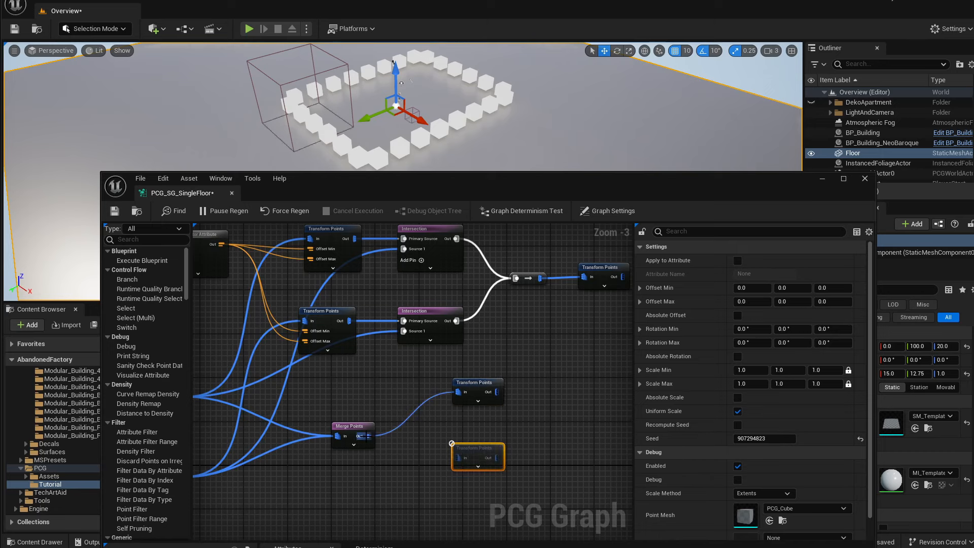
drag(368, 436, 467, 461)
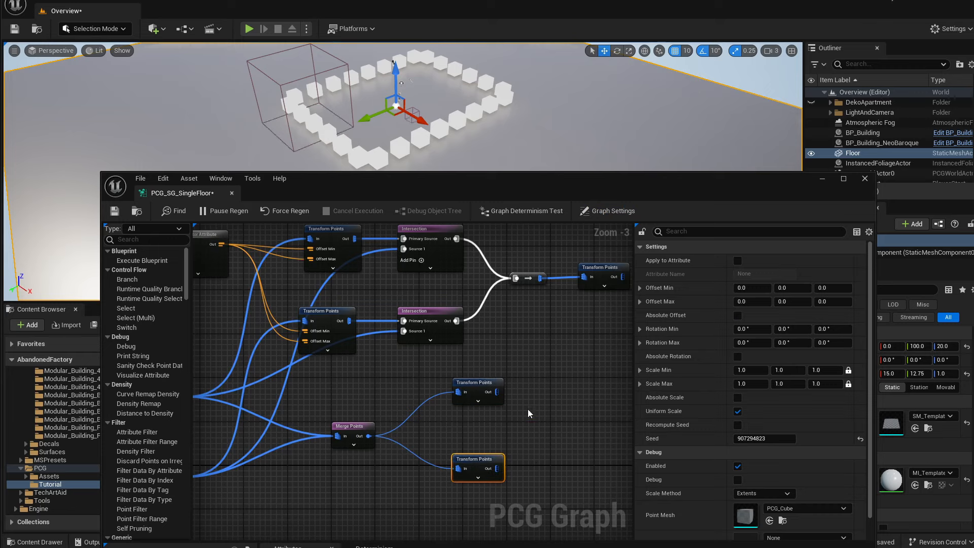
right_drag(528, 412, 476, 430)
drag(534, 190, 492, 129)
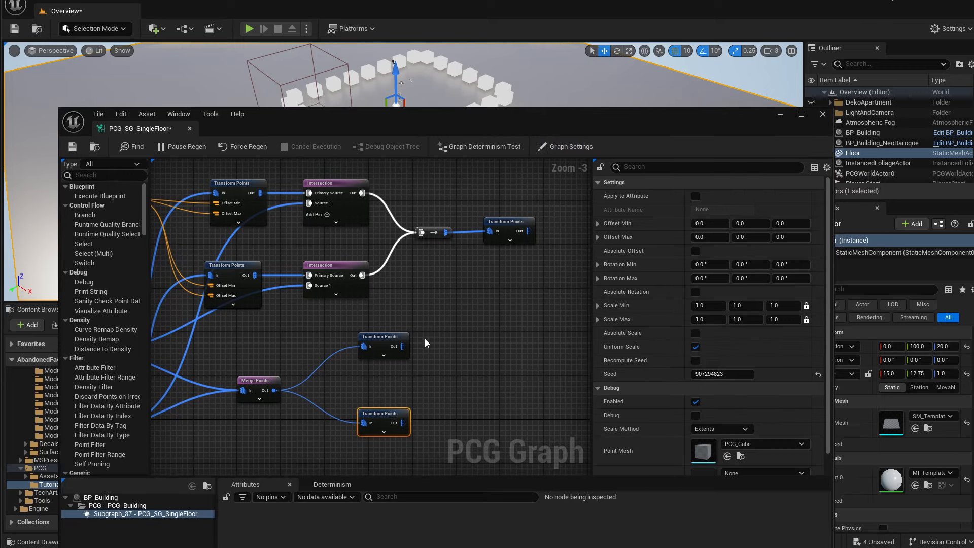
Place the S_Modular_Building_Base_Kit_wdetbjudw_lod3_Var1 wall mesh in the level and frame it in the viewport.
right_drag(312, 300, 561, 305)
right_drag(439, 363, 249, 367)
click(440, 338)
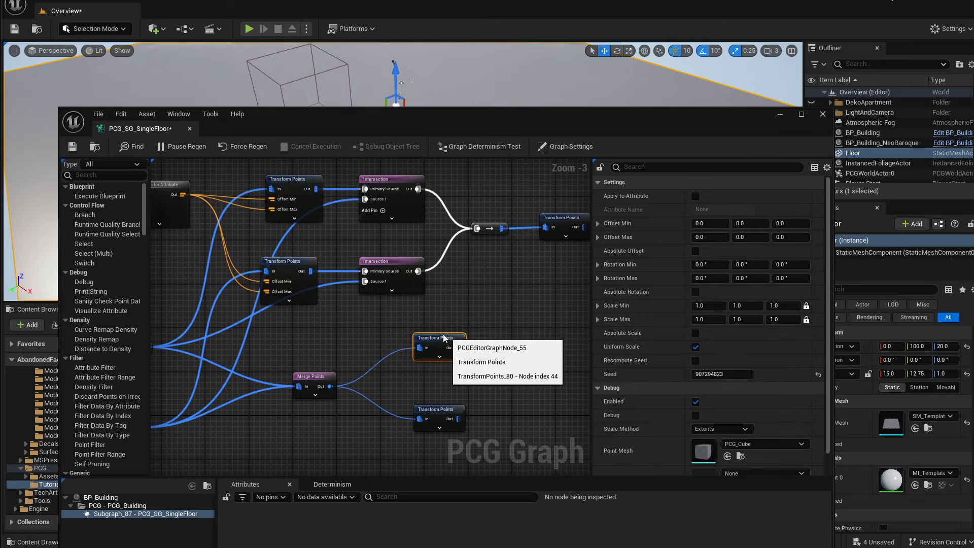
drag(456, 122, 454, 49)
scroll(450, 289, up, 2)
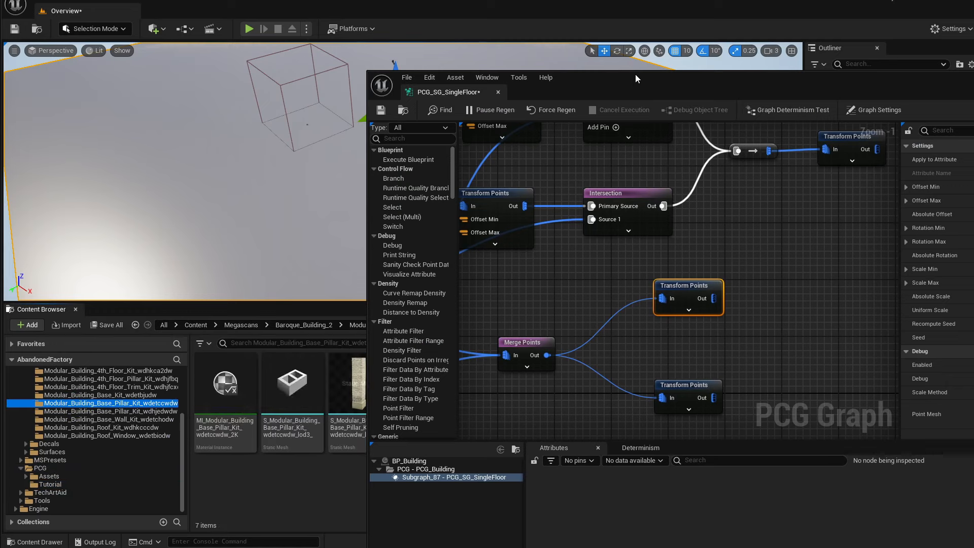
drag(637, 78, 871, 87)
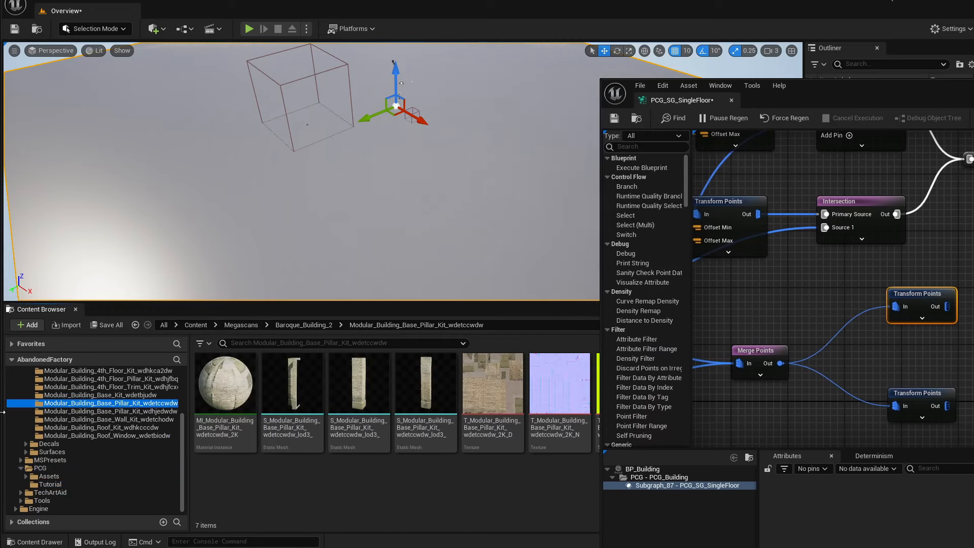
click(101, 395)
drag(292, 385, 438, 145)
key(f)
mouse_move(442, 153)
right_down()
mouse_move(406, 140)
mouse_move(477, 167)
mouse_move(507, 152)
mouse_move(442, 163)
right_up()
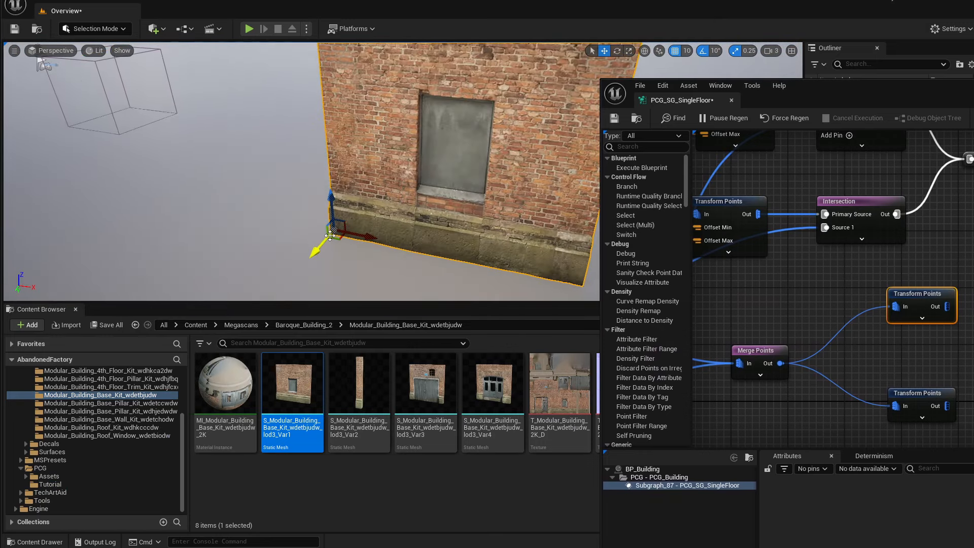
scroll(332, 235, down, 5)
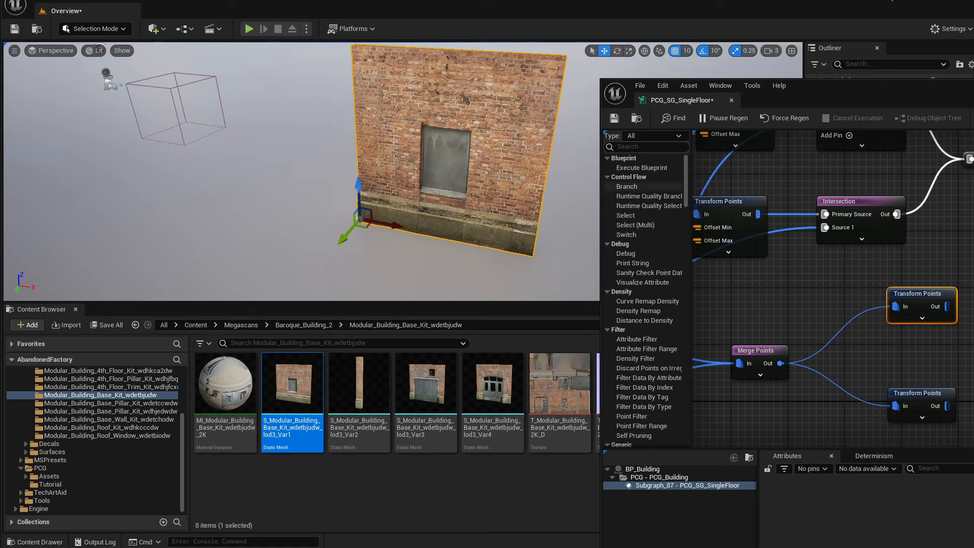
Bring the PCG graph below the wall mesh view and add a Wall Lenght parameter node beside the upper Transform Points node fed by Merge Points.
drag(875, 90, 446, 71)
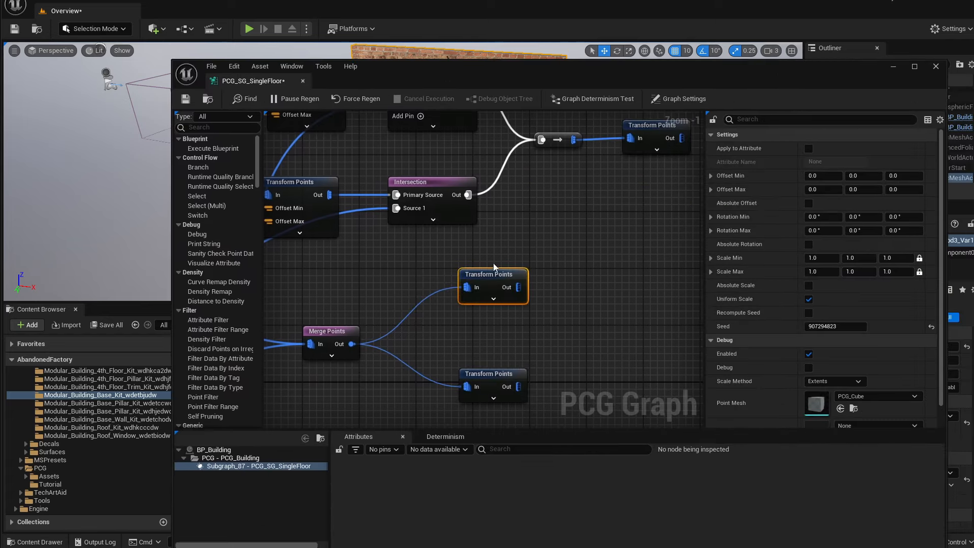
drag(594, 77, 506, 131)
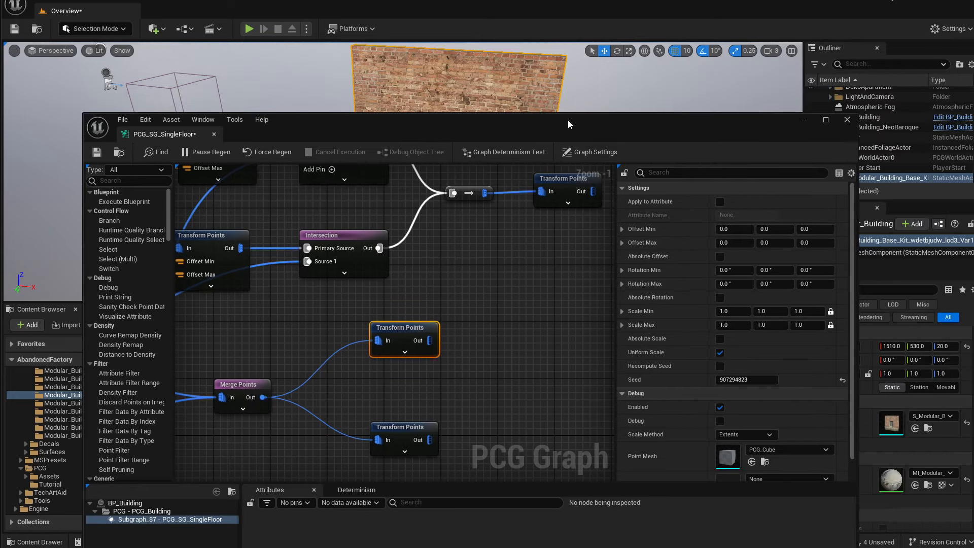
drag(569, 124, 589, 237)
drag(442, 217, 455, 238)
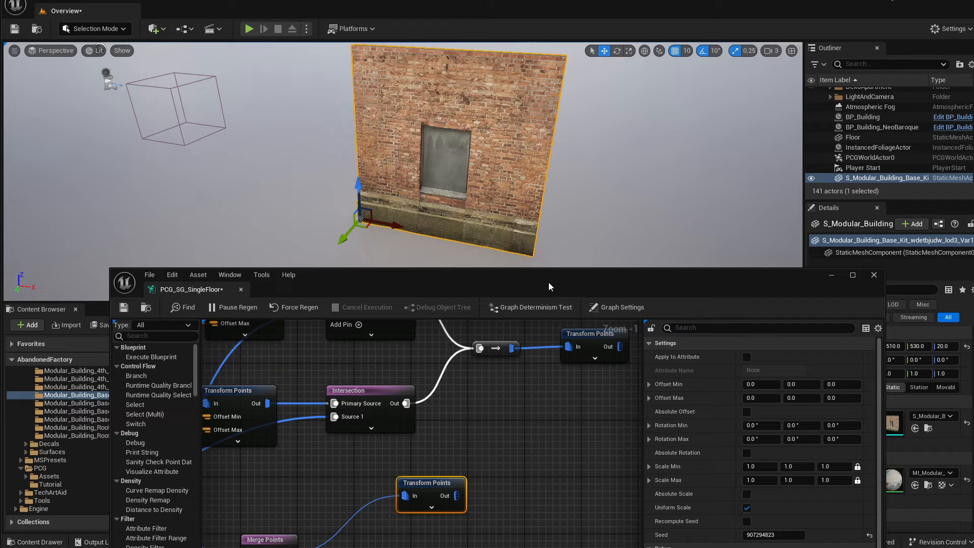
drag(549, 283, 595, 215)
right_click(425, 409)
click(453, 419)
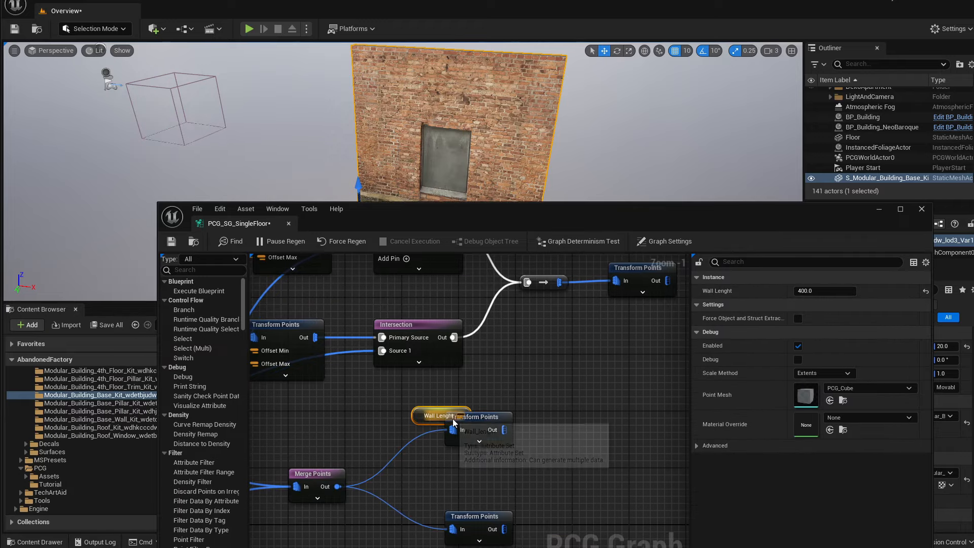
drag(393, 421, 367, 415)
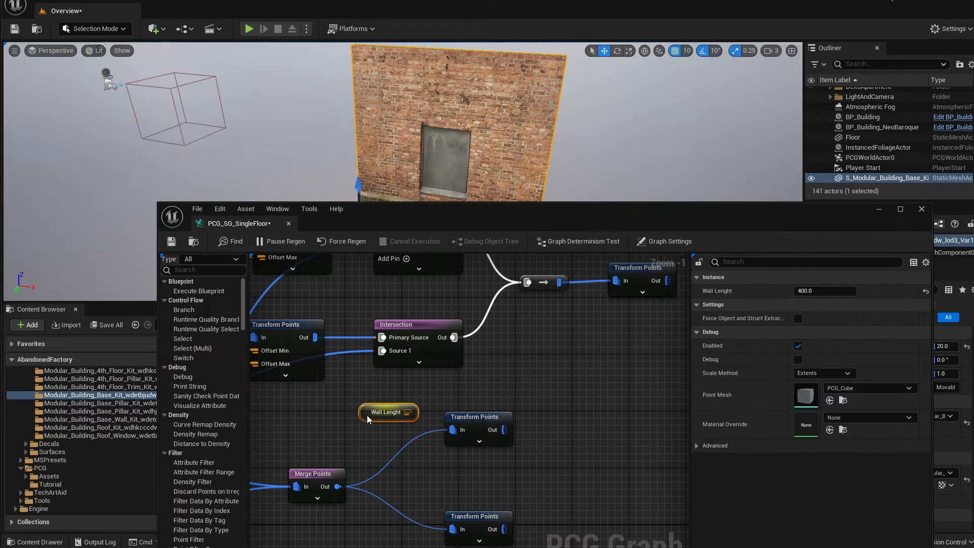
click(461, 427)
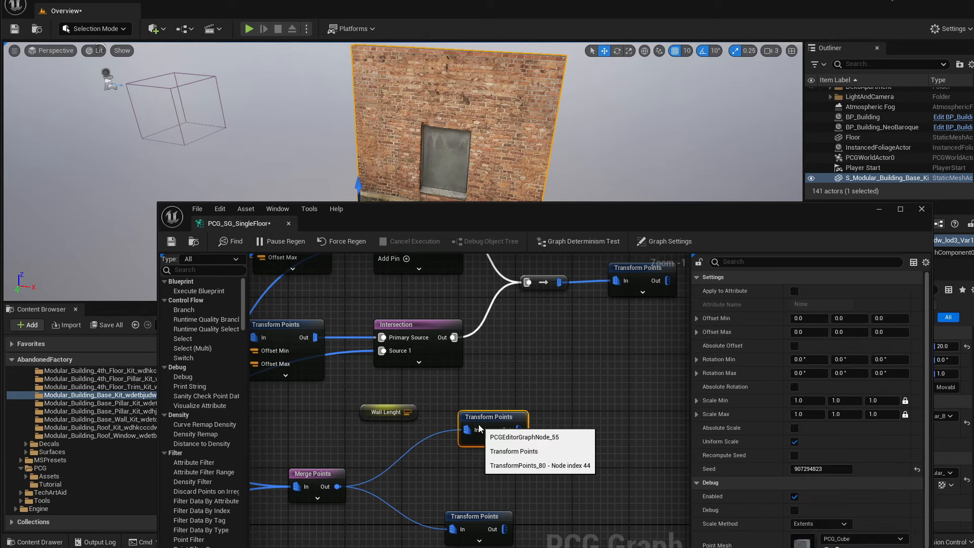
drag(485, 425, 506, 424)
Add a Divide node that takes Wall Lenght as its In A input.
drag(413, 418, 429, 427)
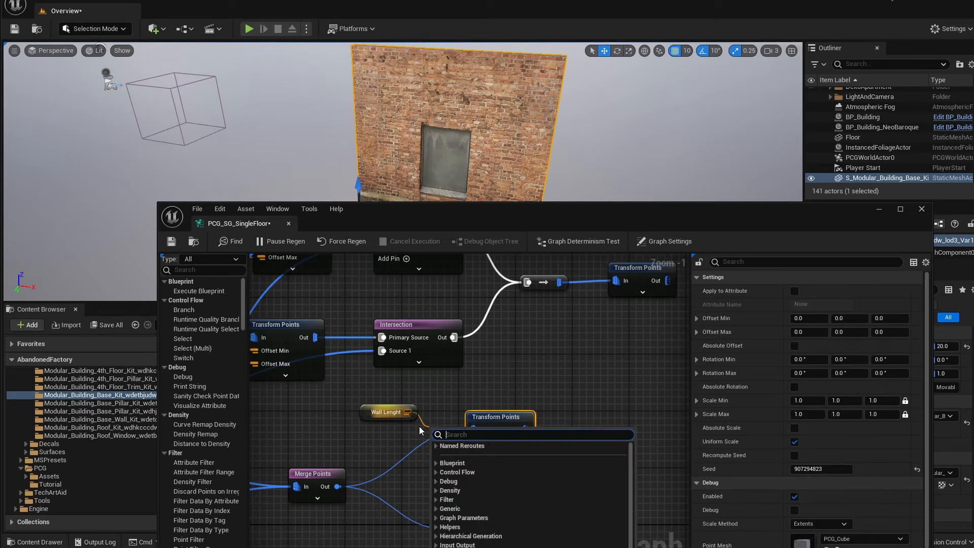
text(divi)
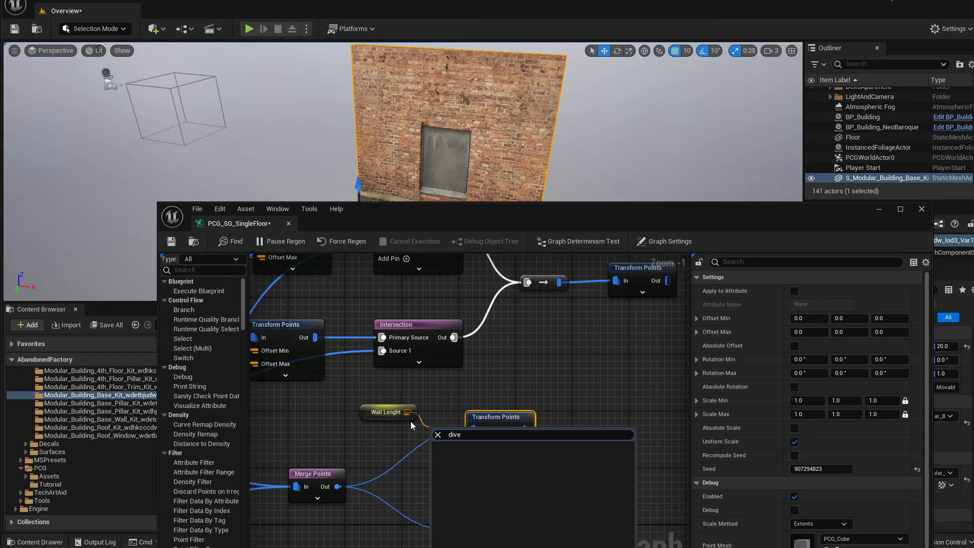
key(Return)
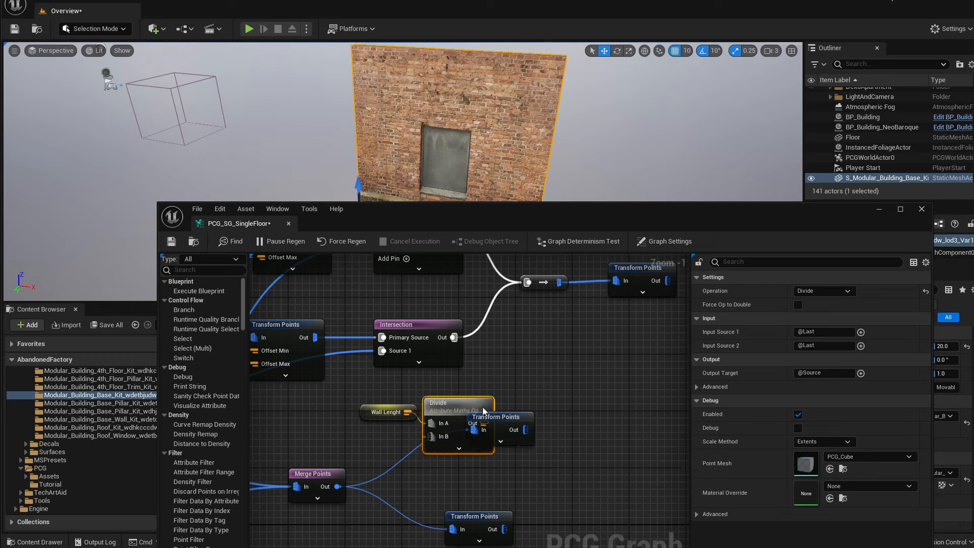
Copy the Create Attribute node with value 2.0 from the Cell Size calculation, paste it below Wall Lenght and connect it to Divide's In B.
right_drag(445, 380, 564, 440)
right_drag(467, 367, 685, 413)
scroll(429, 370, down, 2)
click(329, 414)
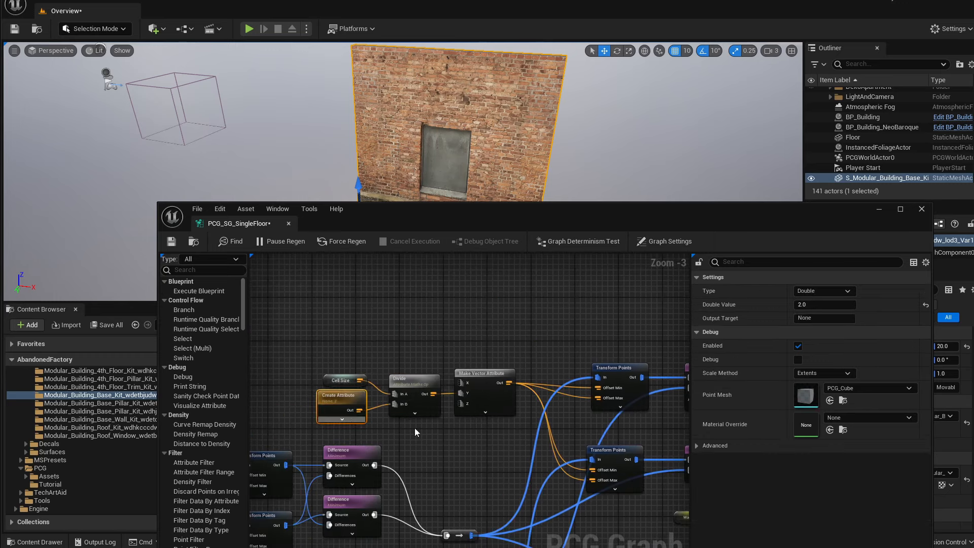
right_drag(503, 445, 337, 343)
scroll(504, 415, up, 3)
click(536, 446)
key(ctrl+v)
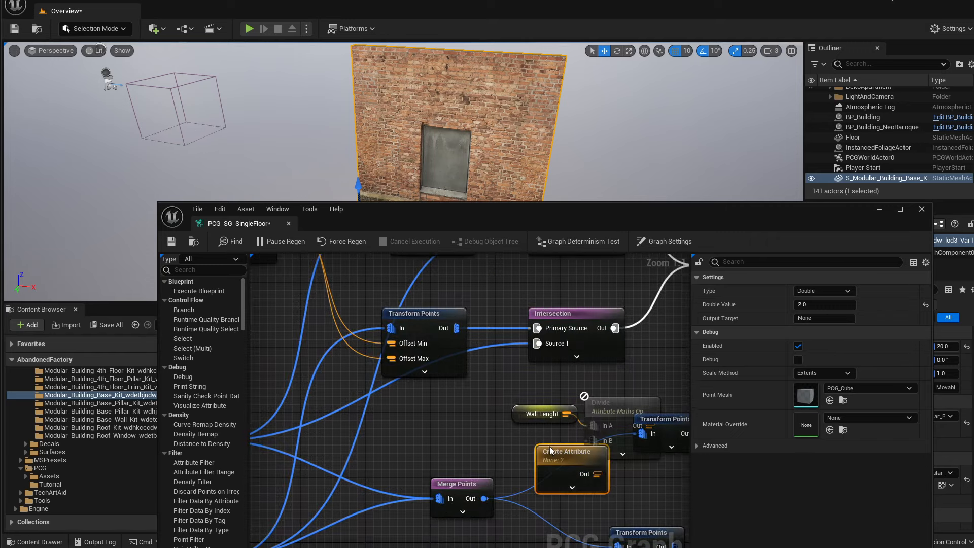
drag(550, 446, 518, 432)
drag(564, 456, 593, 442)
Spread the two merged-point Transform Points nodes apart and place the Wall Lenght, Create Attribute and Divide group between them.
drag(559, 396, 606, 454)
right_drag(681, 455, 552, 409)
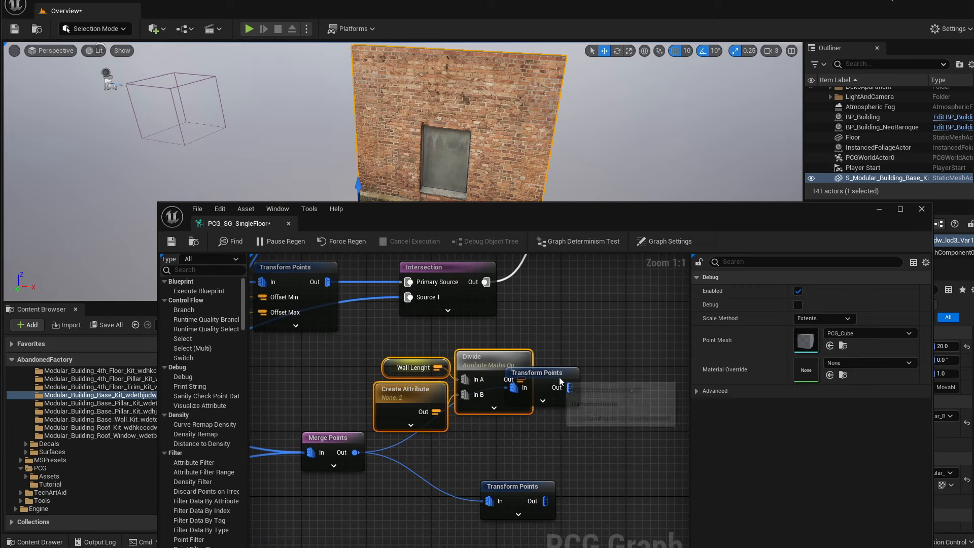
drag(559, 376, 625, 320)
drag(509, 492, 584, 547)
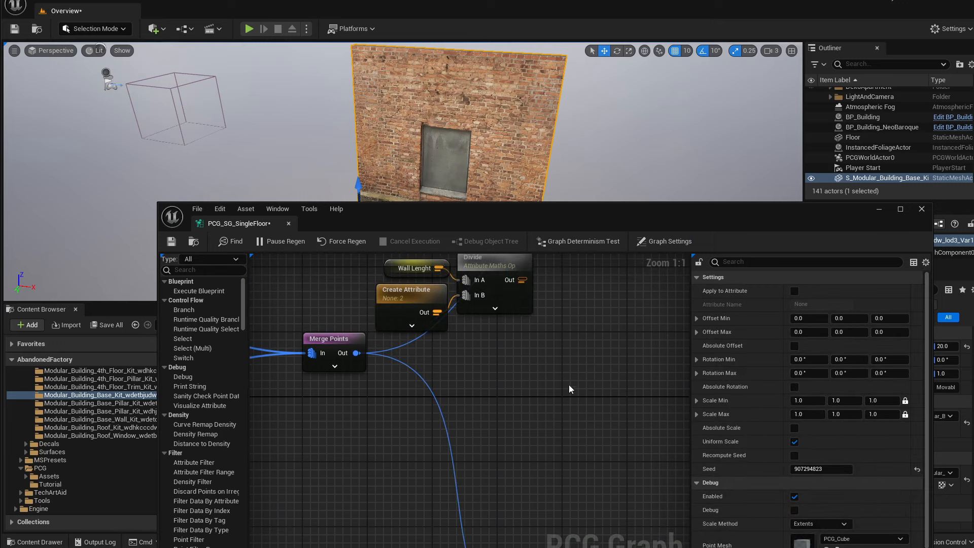
right_drag(569, 321, 534, 449)
drag(446, 445, 445, 445)
drag(451, 381, 550, 422)
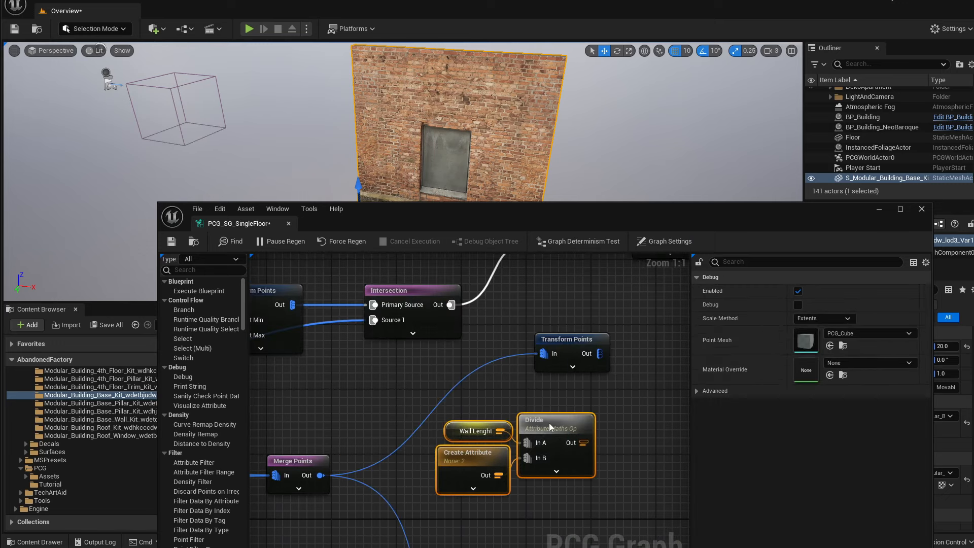
drag(578, 340, 617, 332)
right_drag(617, 332, 585, 305)
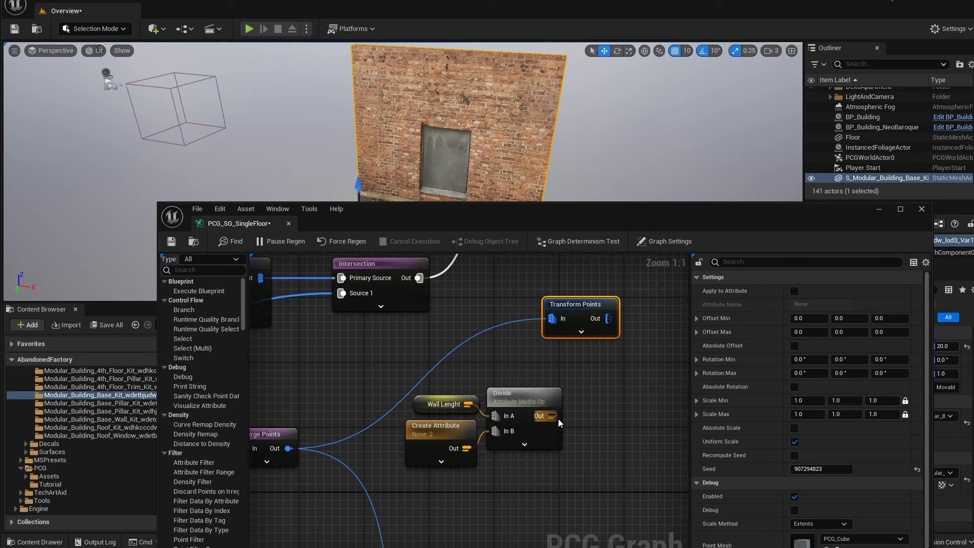
Add an Add node with the Divide output as In A and place it just beyond the Divide node.
drag(552, 416, 577, 446)
text(add)
key(Return)
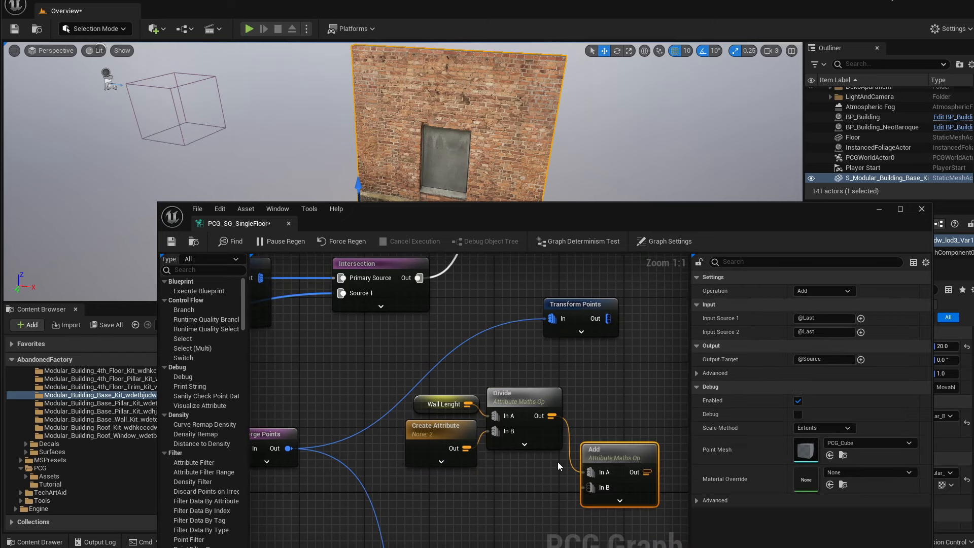
drag(610, 450, 604, 427)
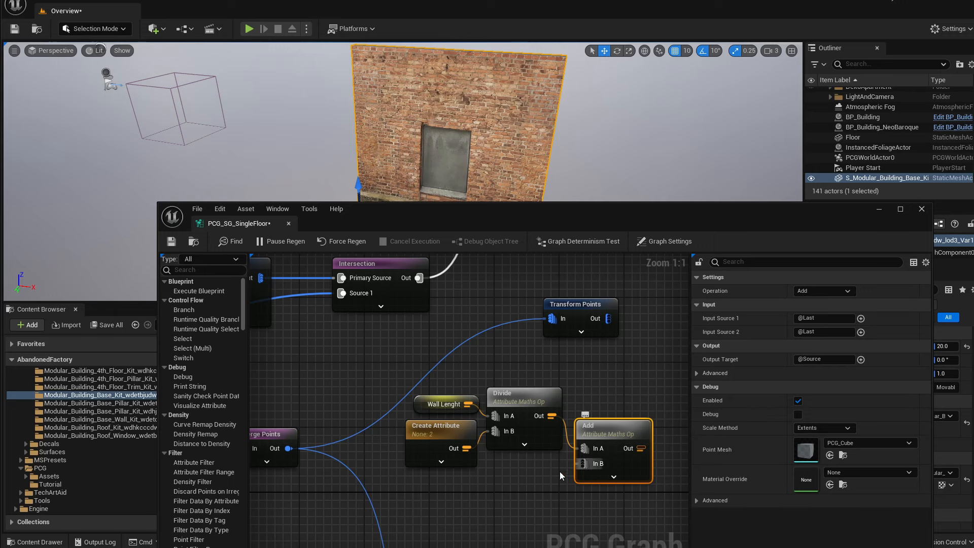
Add a Pillar_Lenght parameter node connected to the Add node's In B, and tidy its position below the Divide node.
drag(583, 463, 517, 483)
text(po)
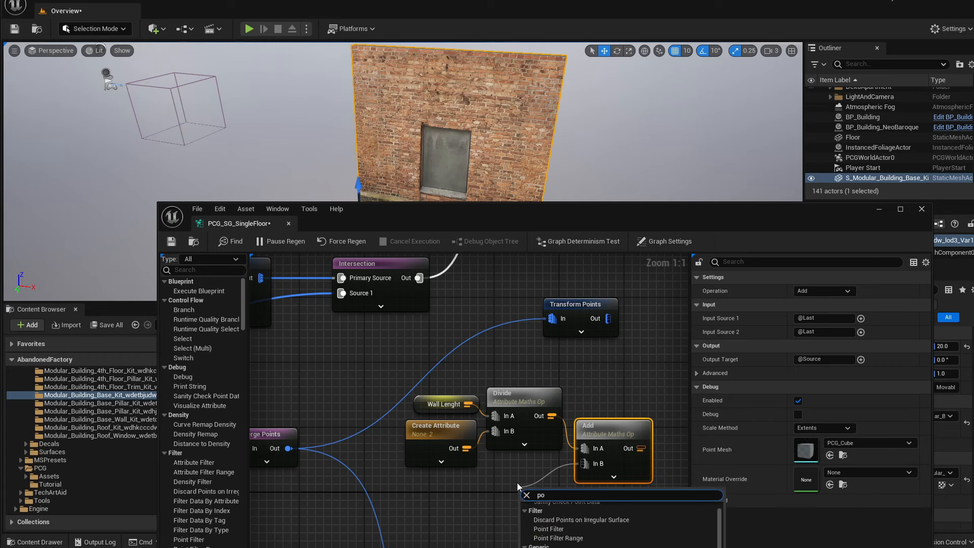
key(BackSpace)
text(illar)
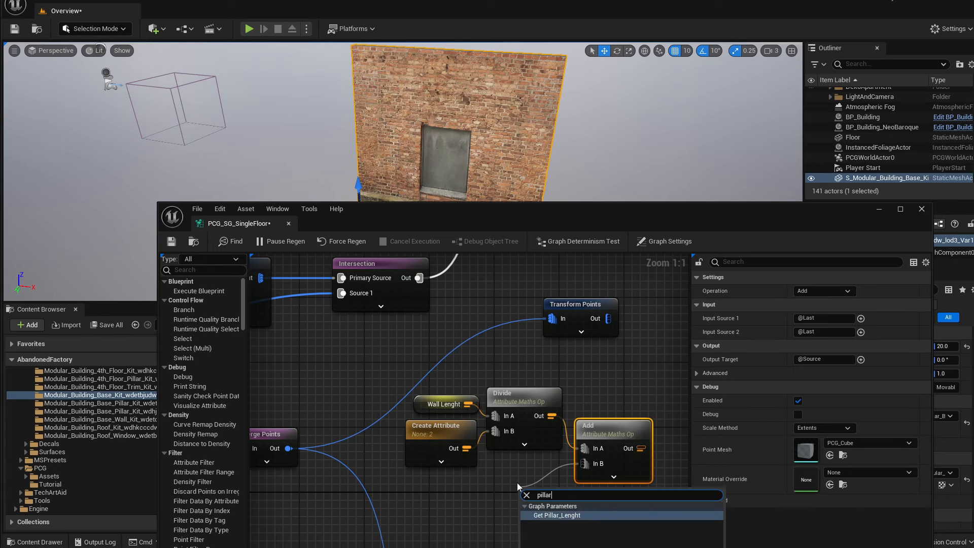
key(Return)
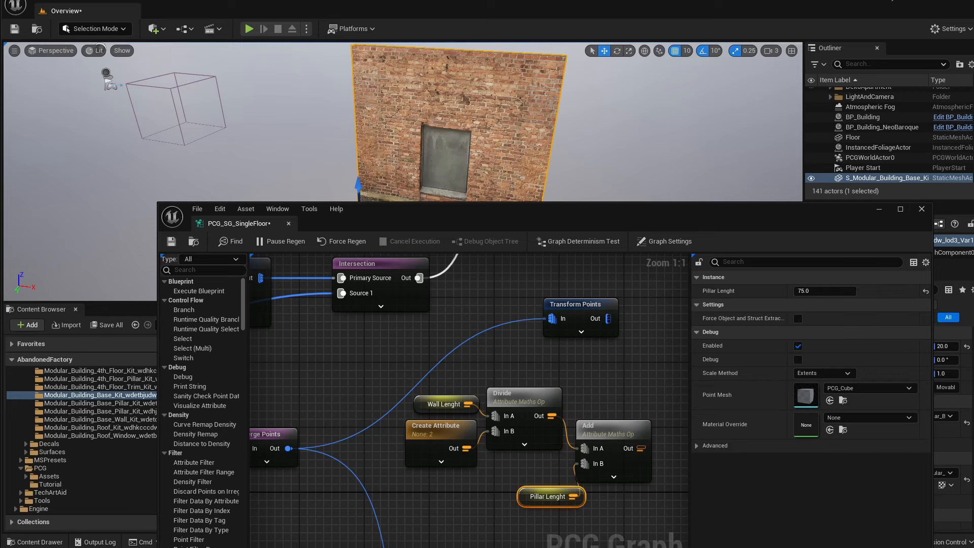
drag(543, 536, 544, 539)
drag(534, 497, 502, 486)
right_drag(558, 409, 495, 399)
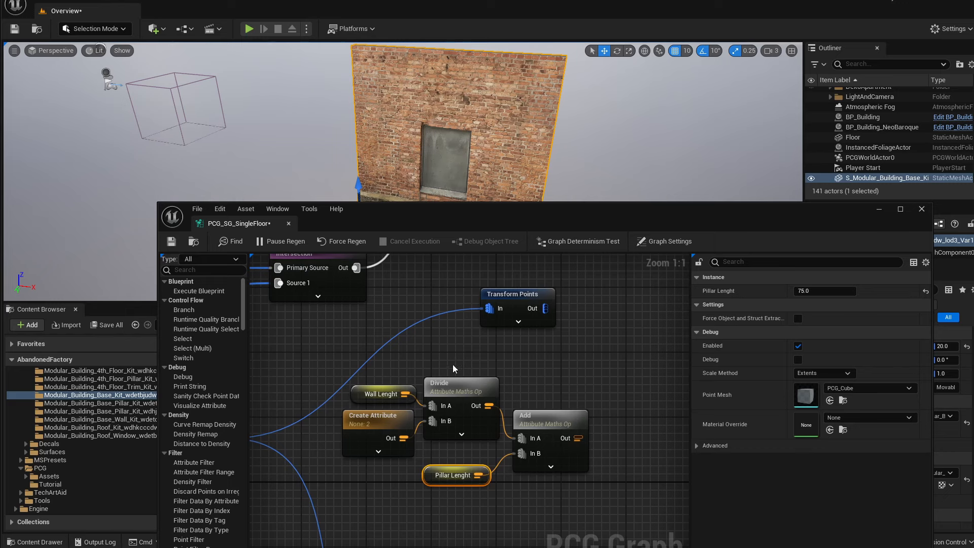
drag(393, 376, 457, 438)
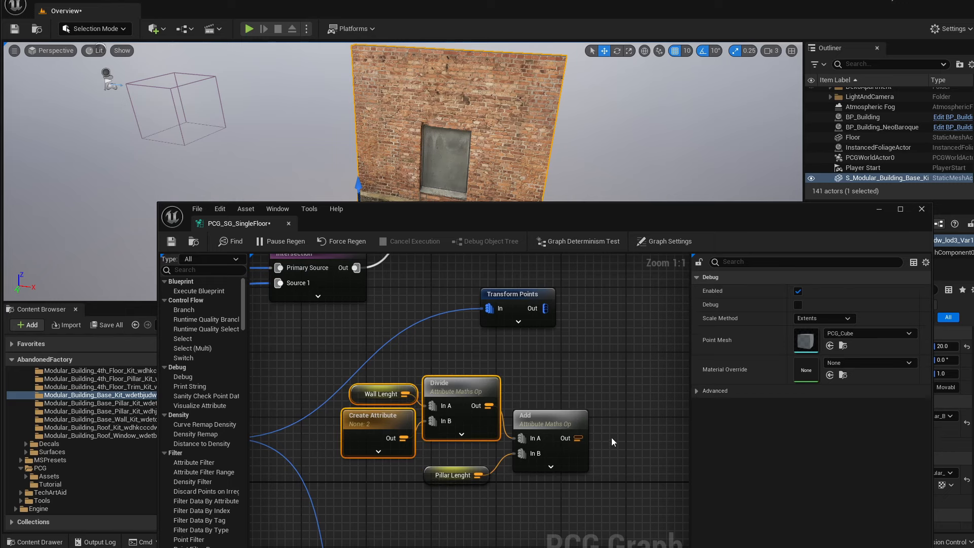
drag(556, 417, 556, 409)
right_drag(614, 403, 550, 408)
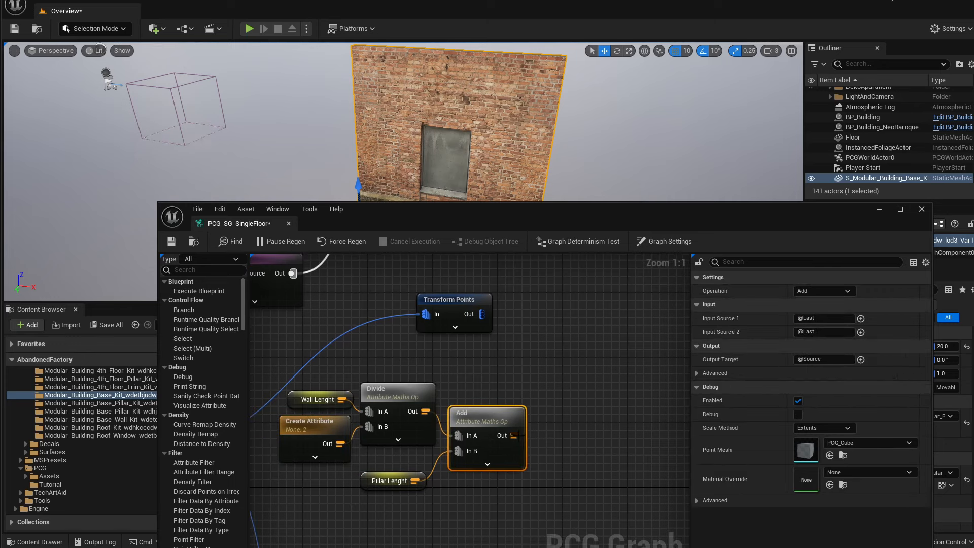
Create a Make Vector Attribute node from the Add output, feeding the result into Y instead of X.
drag(515, 435, 541, 440)
text(make vec)
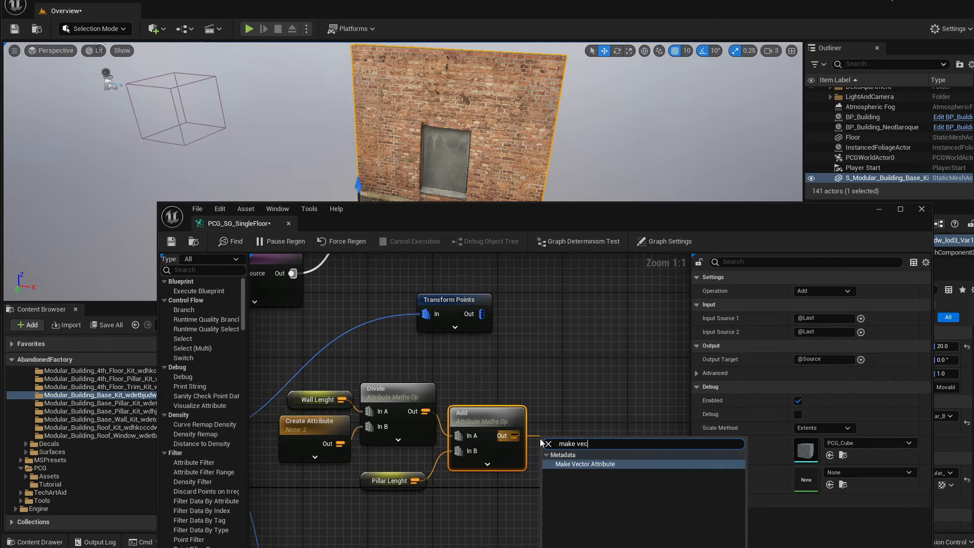
key(Return)
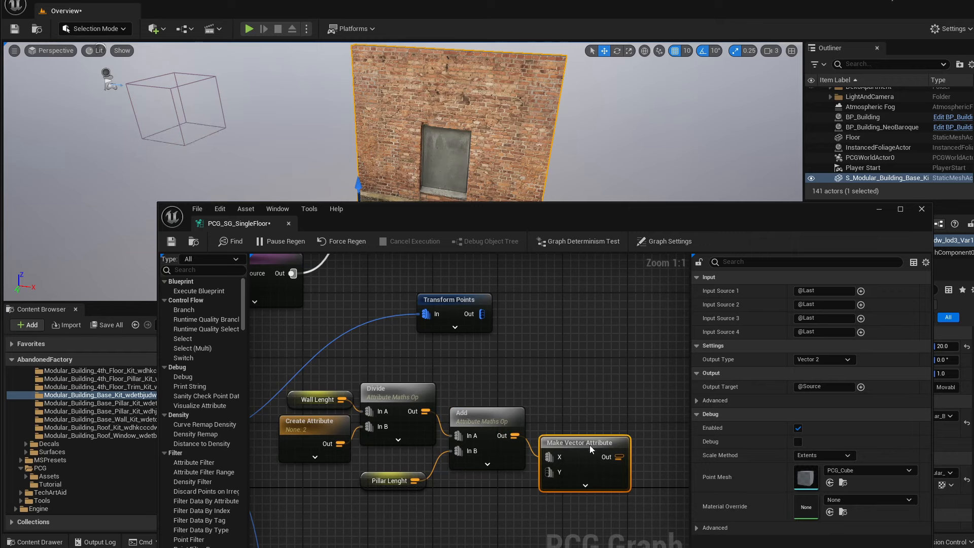
drag(590, 446, 612, 416)
drag(515, 435, 577, 443)
alt+click(573, 428)
drag(449, 210, 445, 231)
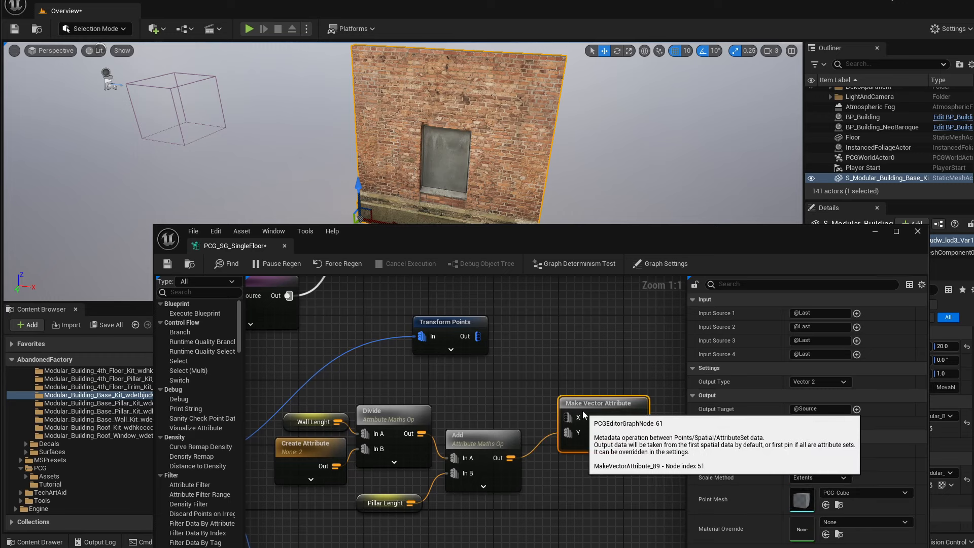
drag(608, 459, 615, 442)
right_drag(574, 382, 525, 350)
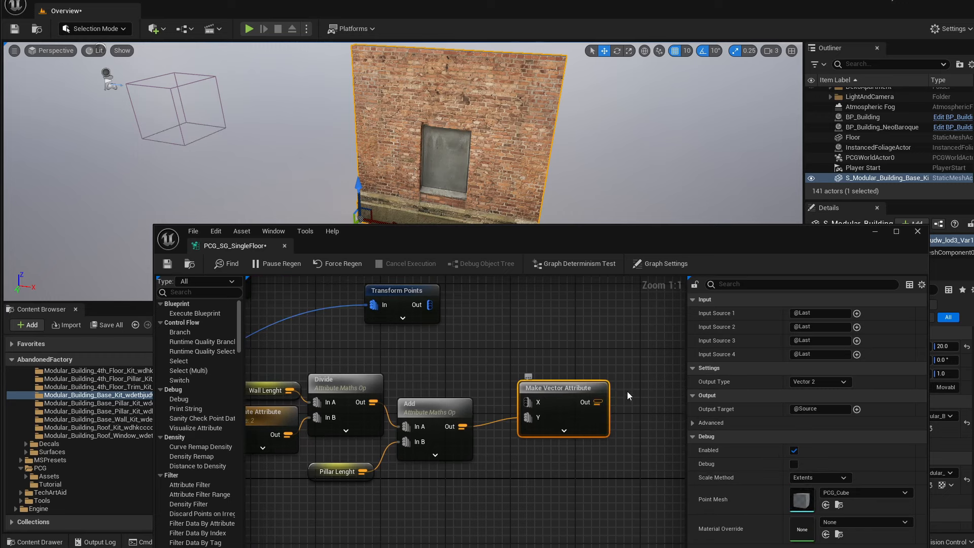
Set the Make Vector Attribute's output type to Vector and align the node with the Add node.
click(822, 381)
click(819, 401)
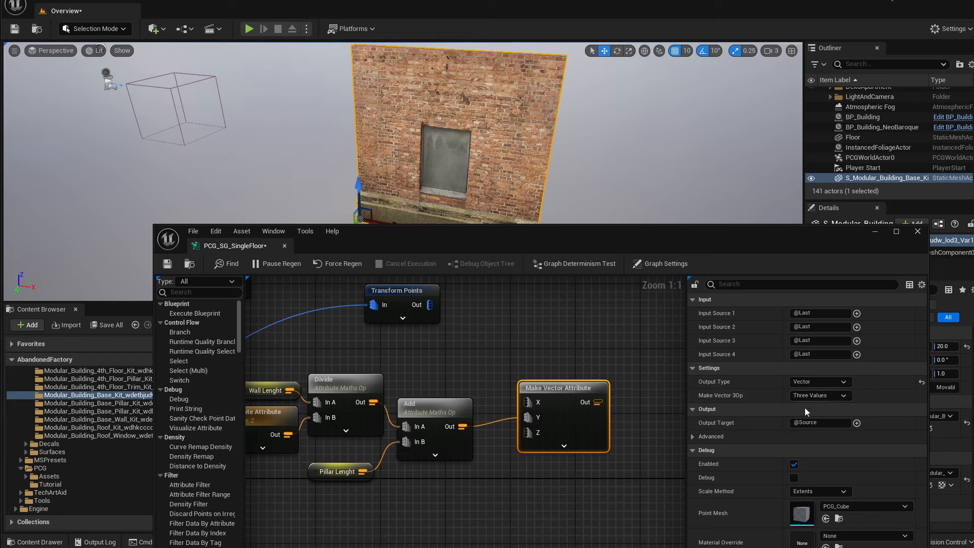
drag(559, 387, 558, 398)
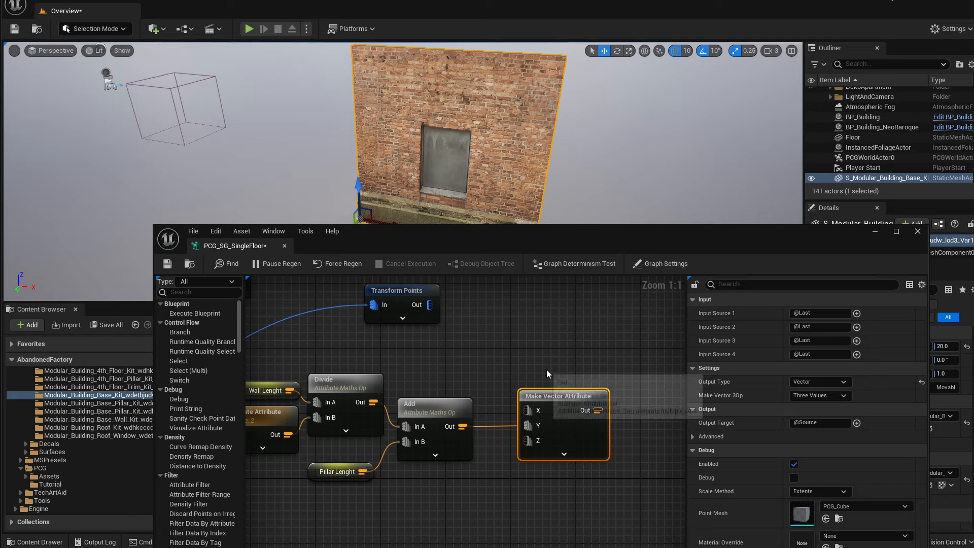
right_drag(537, 381, 580, 396)
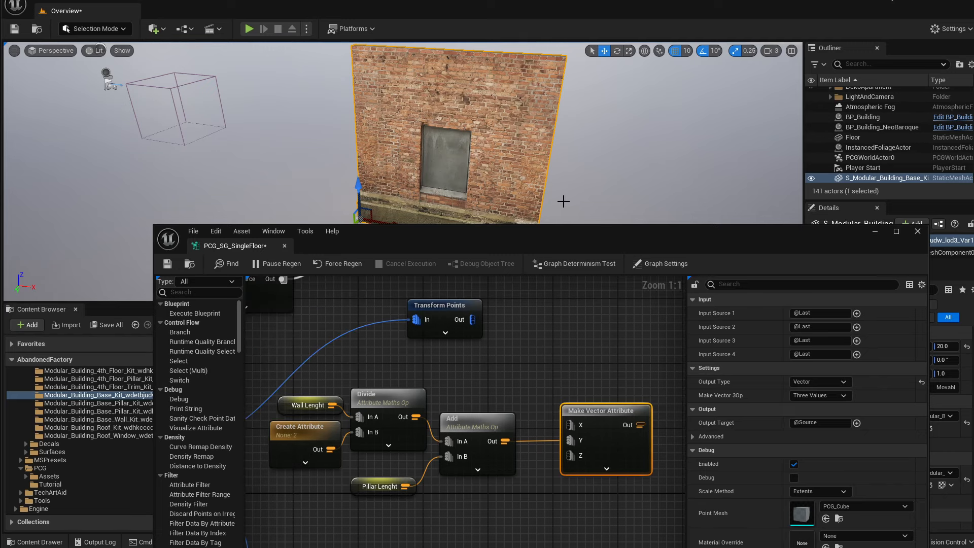
Duplicate the window wall module, rotate the copy -90° about Z, and move it away from the original to mock up a corner.
right_drag(603, 178, 493, 205)
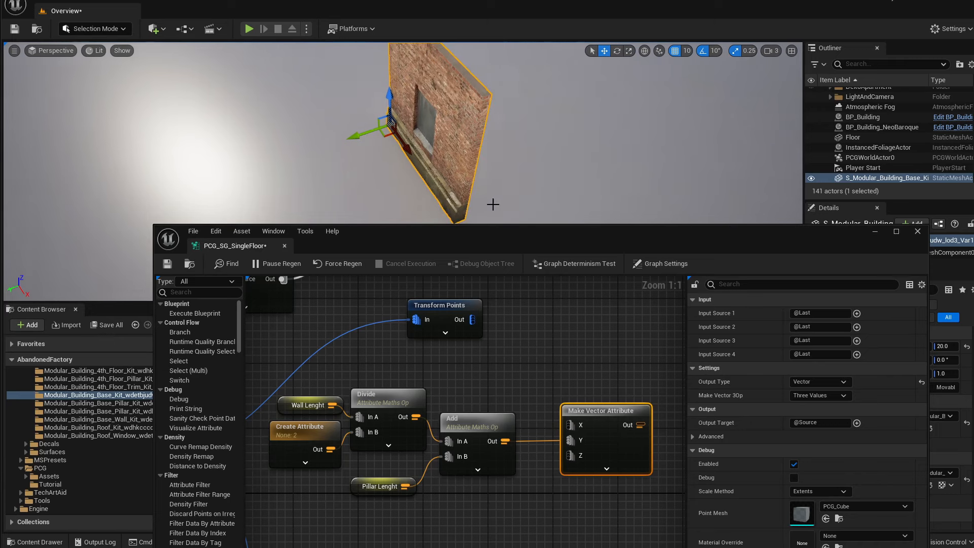
drag(413, 153, 424, 190)
key(e)
key(w)
mouse_move(438, 181)
right_down()
mouse_move(446, 195)
mouse_move(439, 182)
right_up()
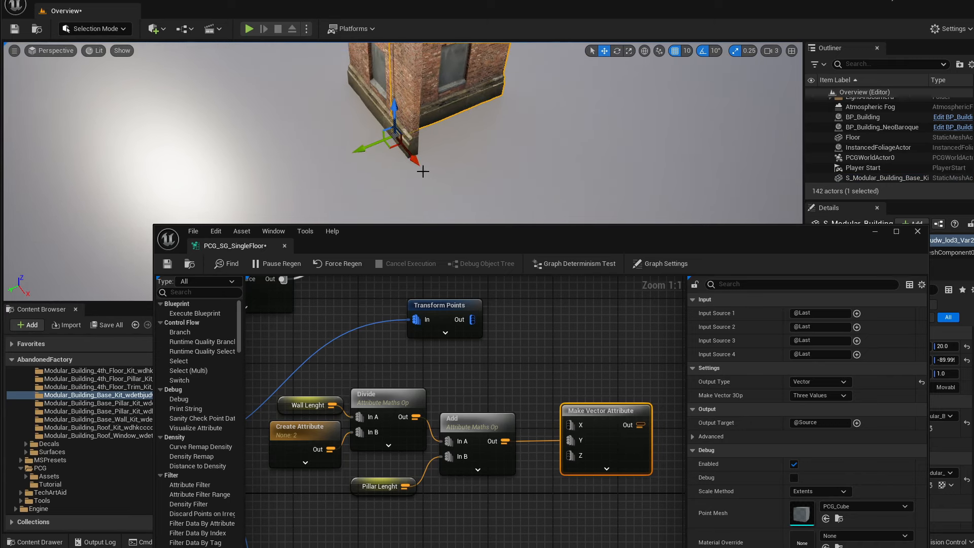
drag(418, 164, 481, 169)
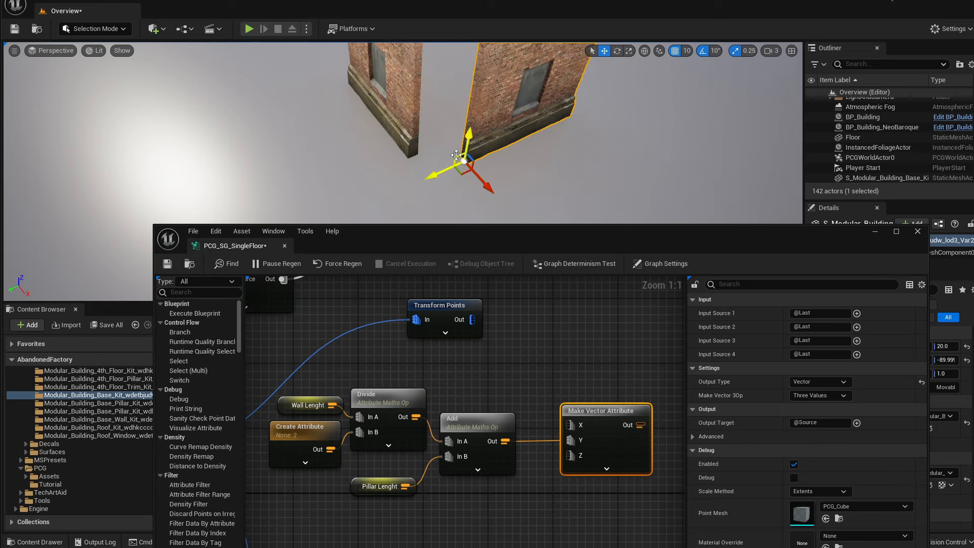
right_drag(457, 152, 426, 126)
Move the wall and pillar offset calculation nodes down together to make room beneath the Transform Points node.
drag(334, 488, 616, 394)
drag(617, 429, 620, 478)
click(527, 441)
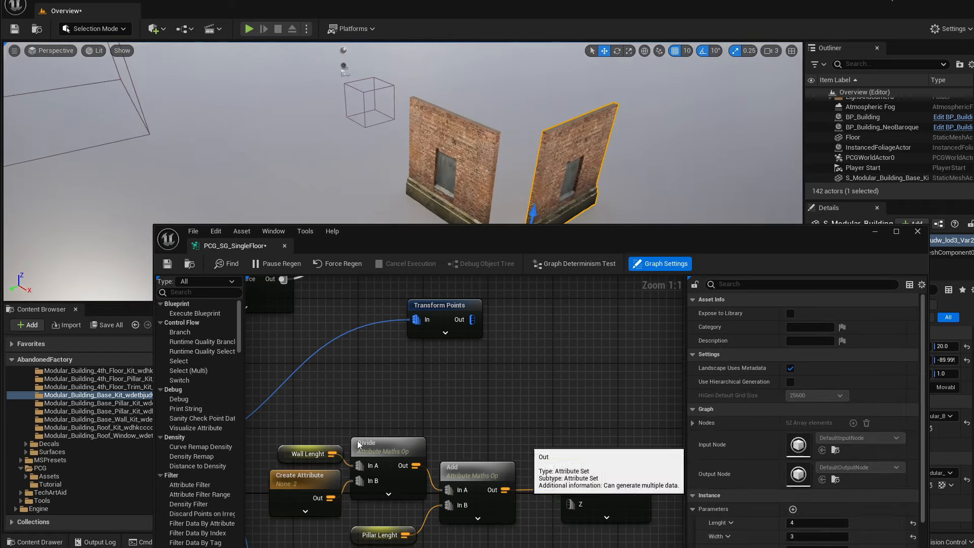
Add another Pillar_Lenght parameter node and place it in the free space below the Transform Points node.
right_drag(342, 421, 368, 413)
right_click(394, 402)
text(opill)
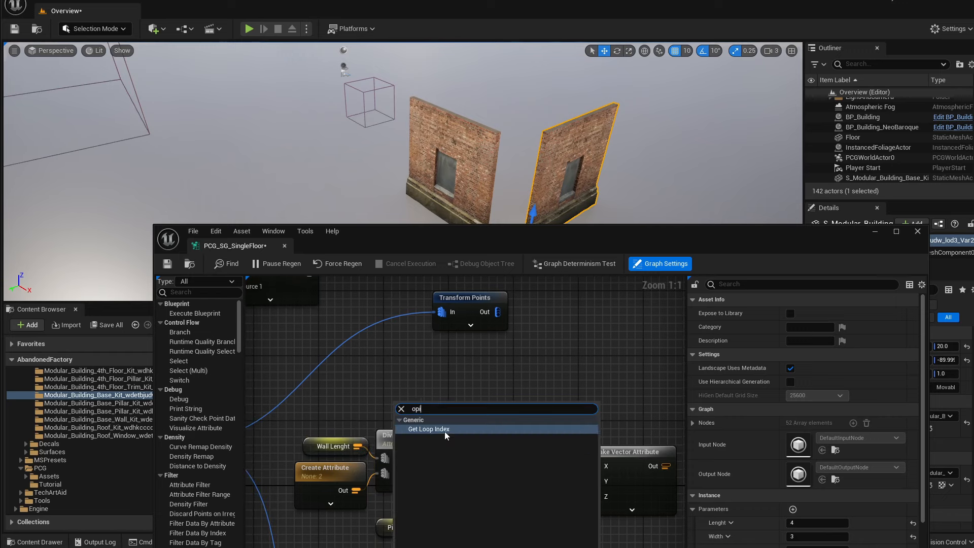
key(BackSpace)
key(BackSpace)
key(BackSpace)
key(BackSpace)
key(BackSpace)
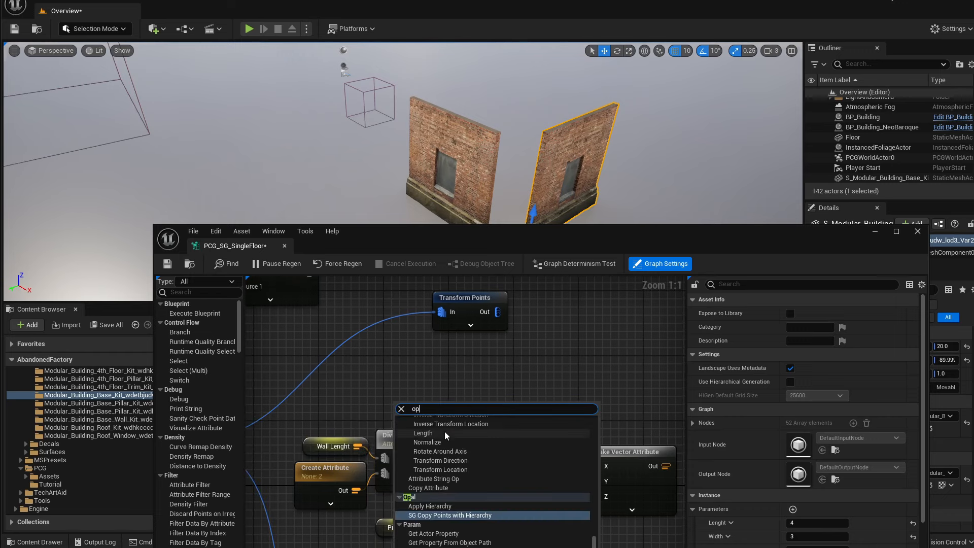
text(pill)
click(445, 433)
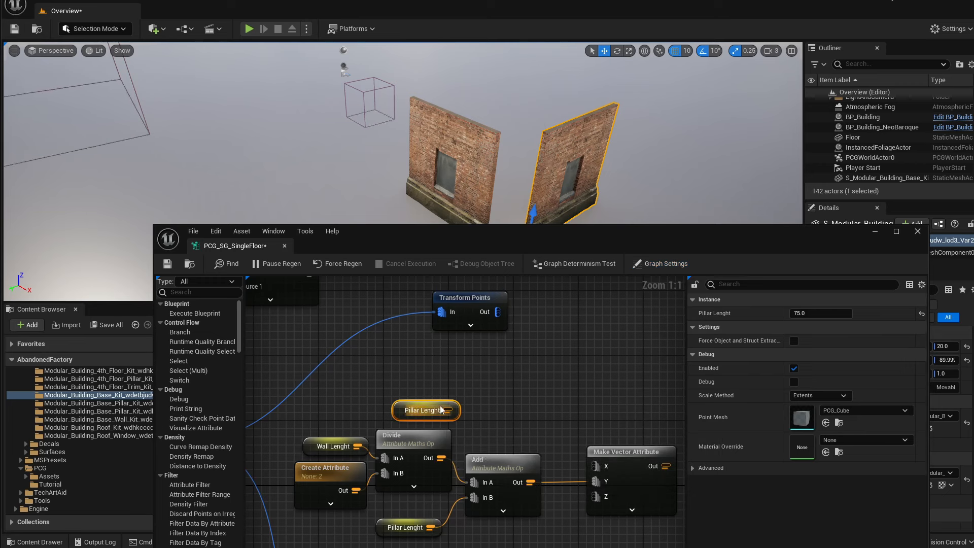
drag(421, 411, 421, 358)
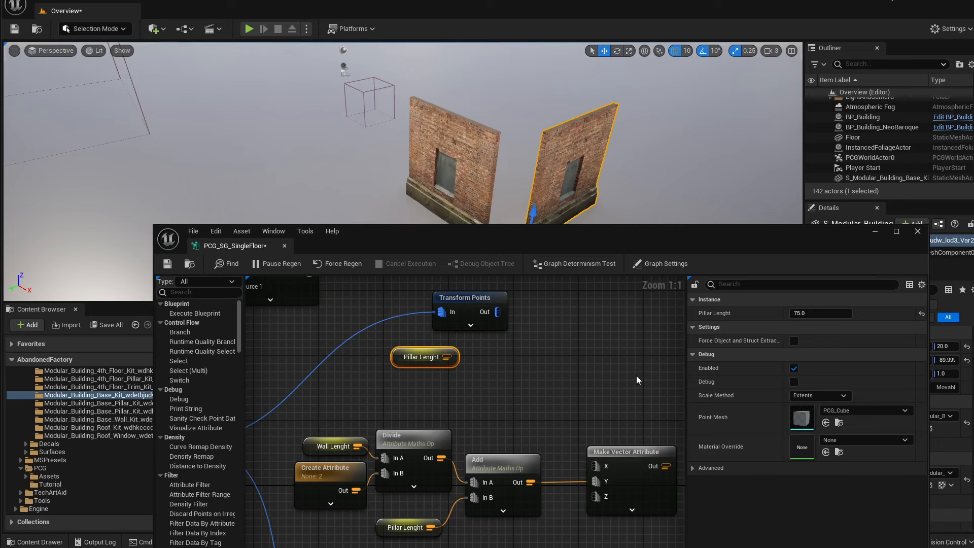
Create a Divide node with the new Pillar_Lenght output as In A and place it beside the parameter node.
drag(446, 357, 481, 383)
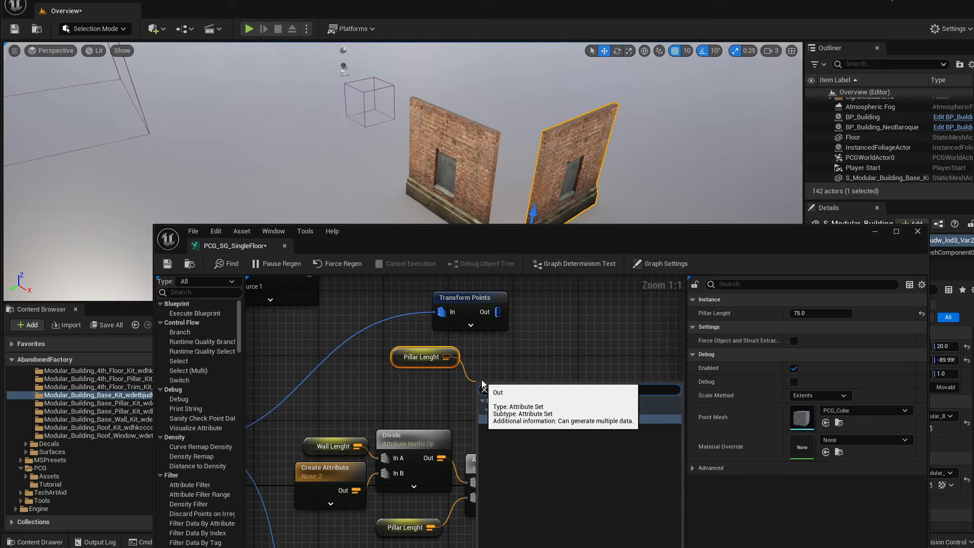
text(add)
key(Escape)
drag(507, 390, 520, 348)
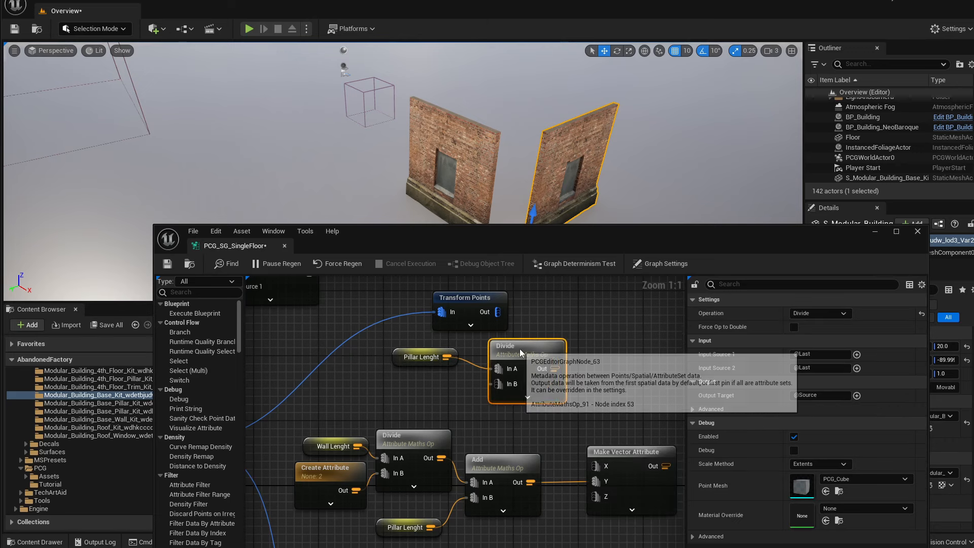
Duplicate the Create Attribute node, set the copy's Double Value to -2.0, and connect it to the new Divide node's In B.
click(348, 471)
key(ctrl+d)
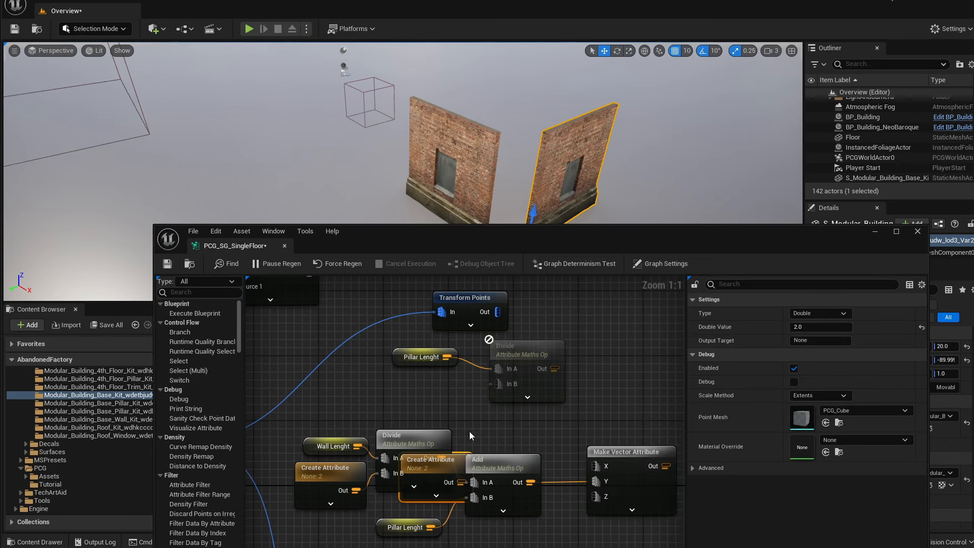
drag(448, 446, 437, 364)
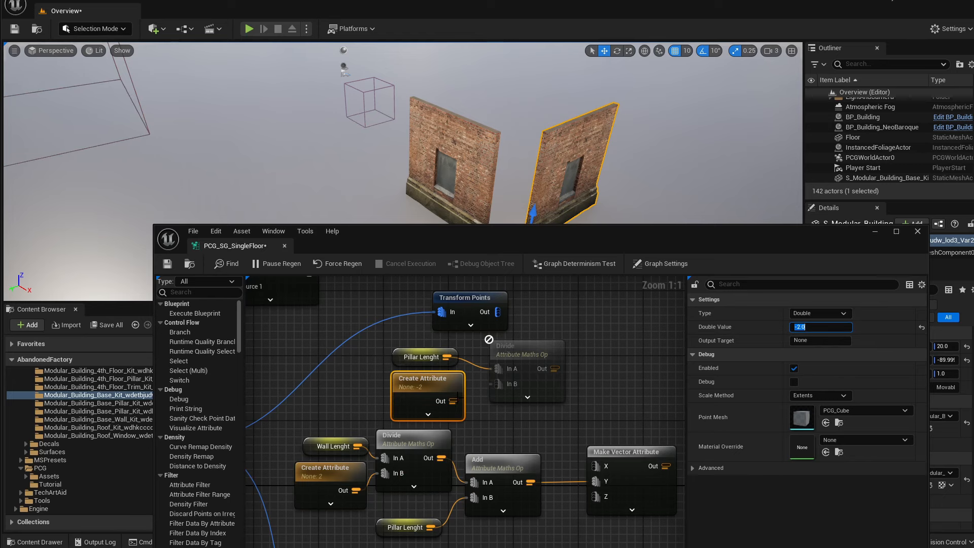
drag(510, 387, 509, 385)
Connect the new Divide node's output to the Make Vector Attribute node's X input.
right_drag(579, 370, 533, 359)
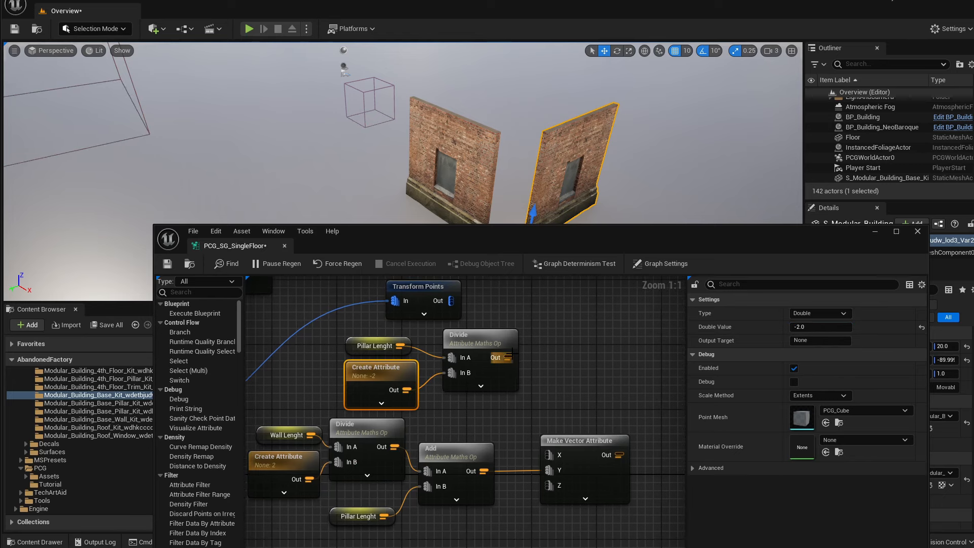
drag(509, 358, 549, 455)
scroll(435, 392, down, 1)
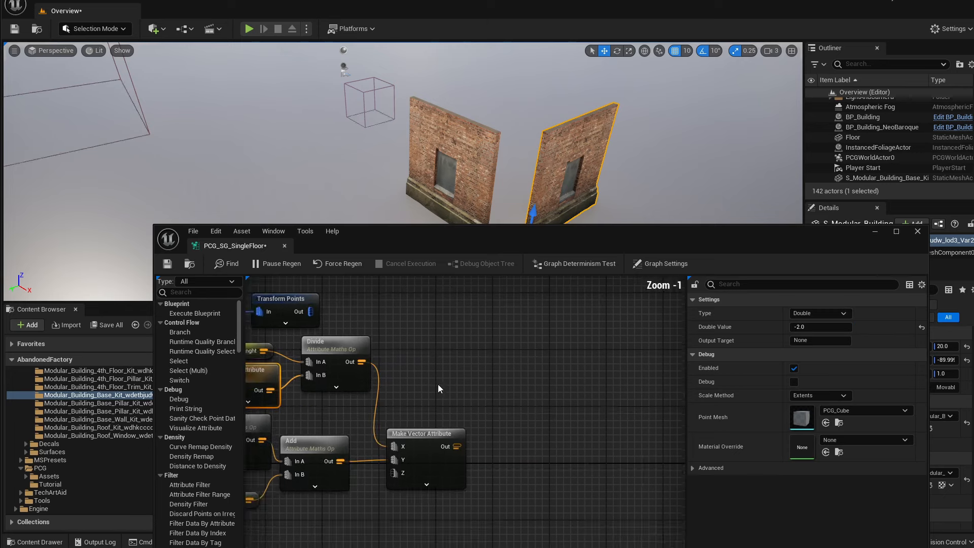
Move the Transform Points node beyond the Make Vector Attribute node and feed the vector output into its Offset Min and Offset Max.
right_drag(438, 384, 536, 400)
scroll(467, 364, down, 2)
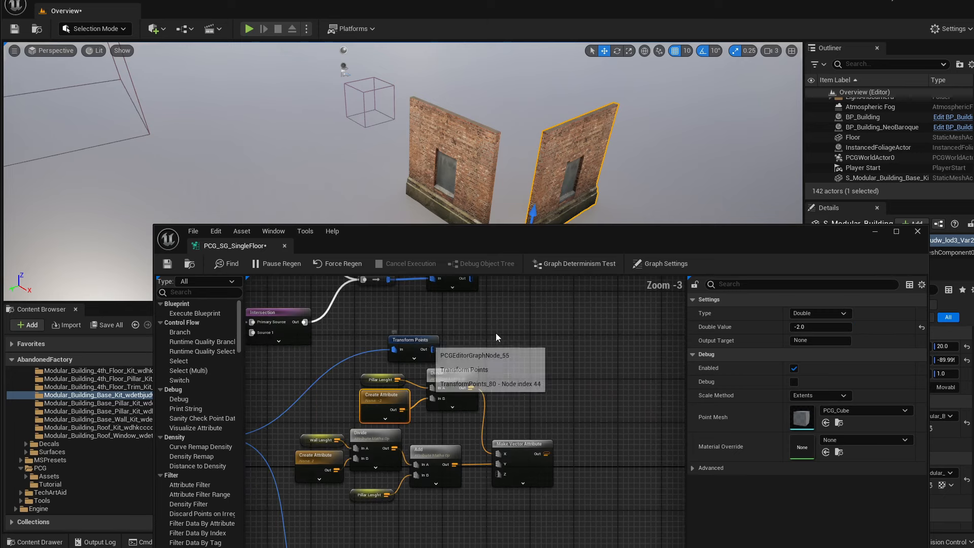
drag(429, 354, 619, 342)
right_drag(503, 379, 473, 358)
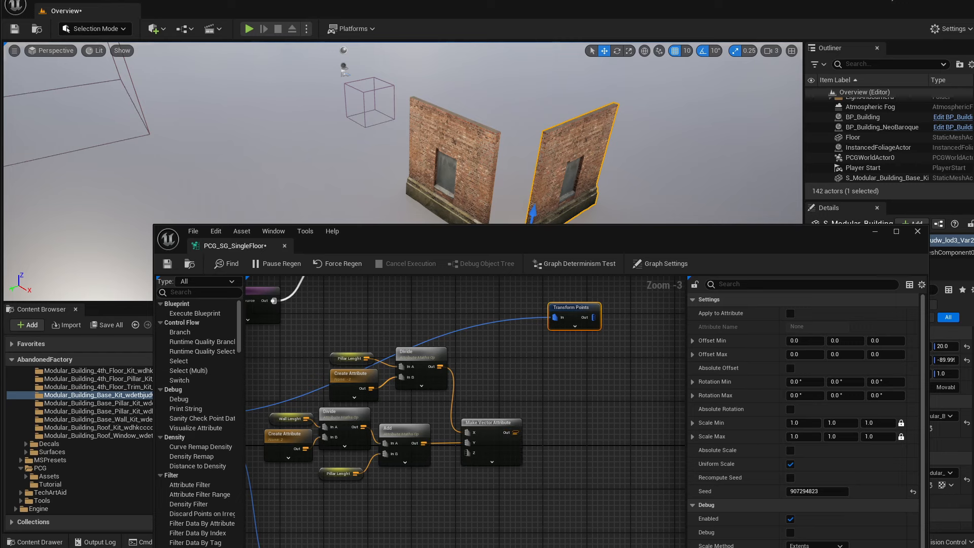
click(575, 326)
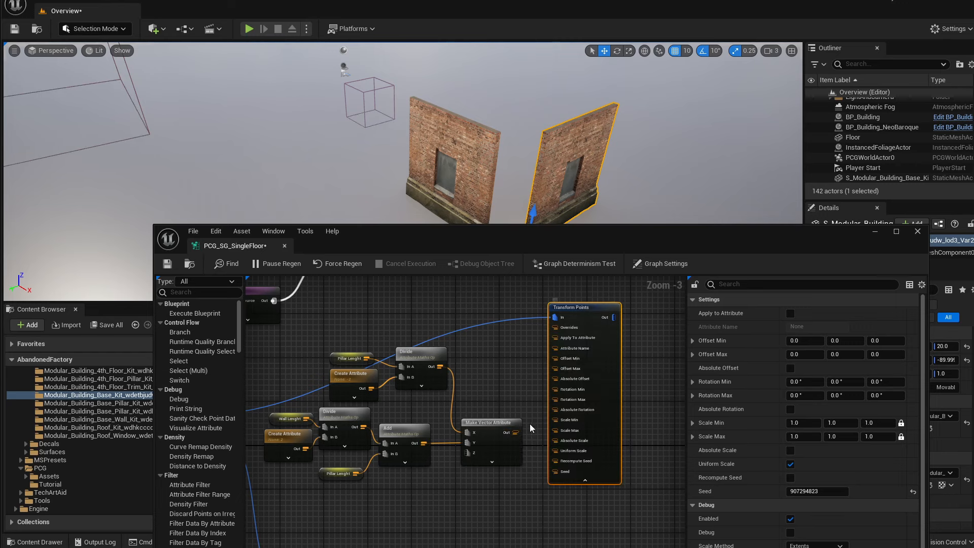
drag(553, 364, 556, 358)
drag(515, 432, 555, 369)
click(571, 479)
Add a Static Mesh Spawner node fed by the offset Transform Points node's output.
right_drag(588, 319, 531, 384)
drag(532, 384, 583, 384)
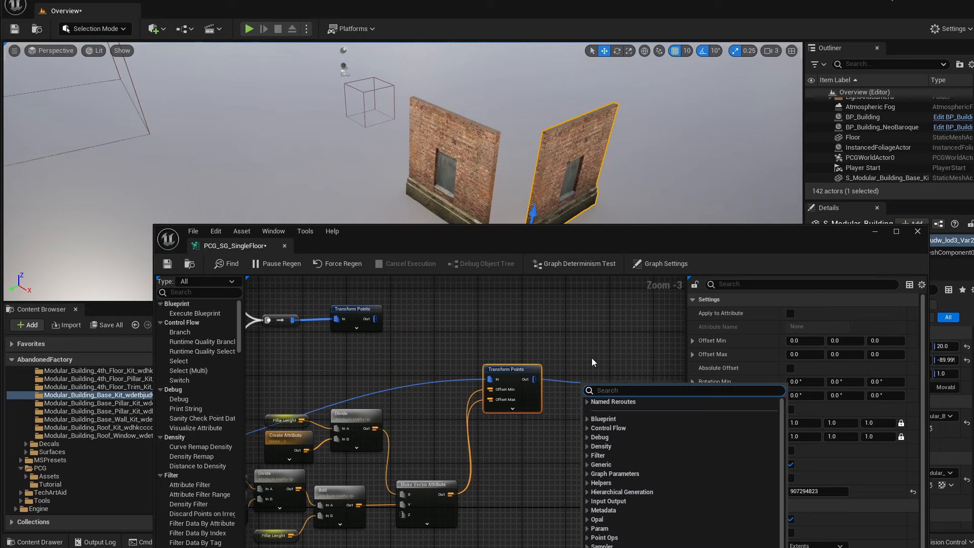
text(spawn)
key(Down)
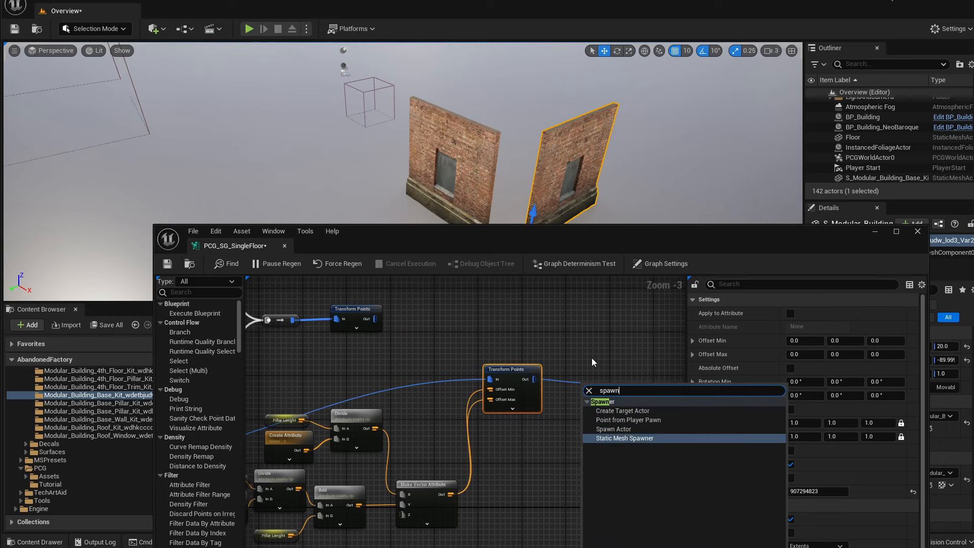
key(Return)
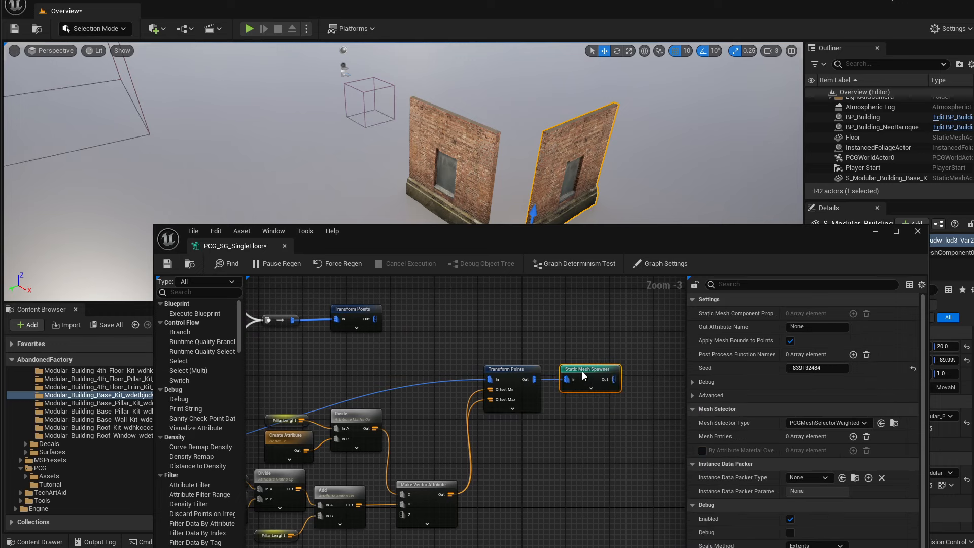
Add one mesh entry to the Static Mesh Spawner and expand its descriptor settings.
drag(616, 246, 608, 220)
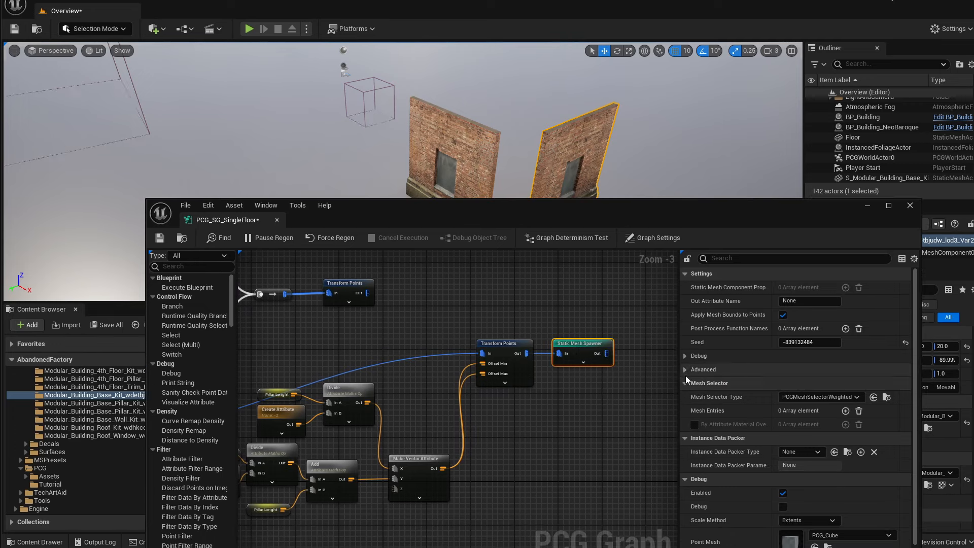
click(845, 411)
drag(748, 214, 726, 164)
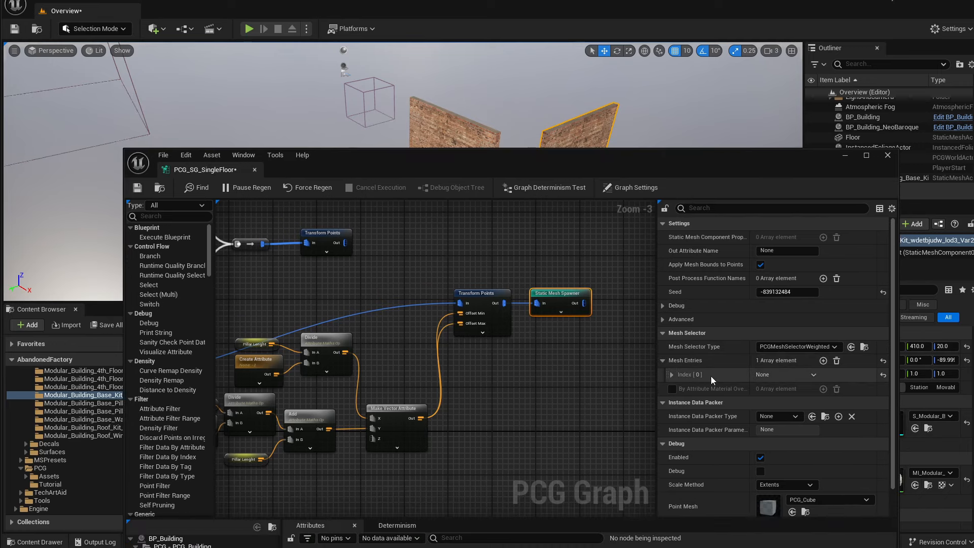
click(672, 375)
click(679, 388)
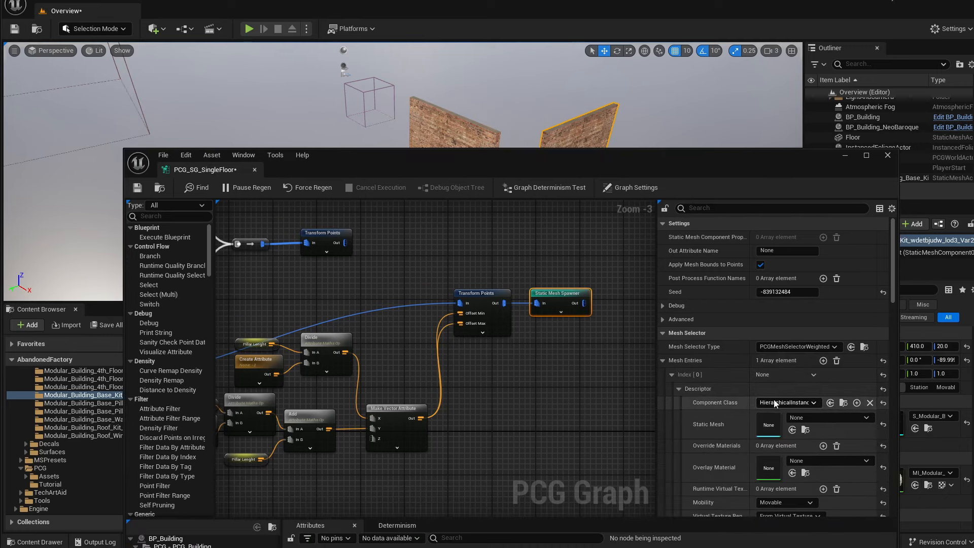
Assign the third static mesh from the Modular_Building_Base_Pillar_Kit_wdetccwdw folder to the spawner's mesh entry.
drag(632, 171, 627, 477)
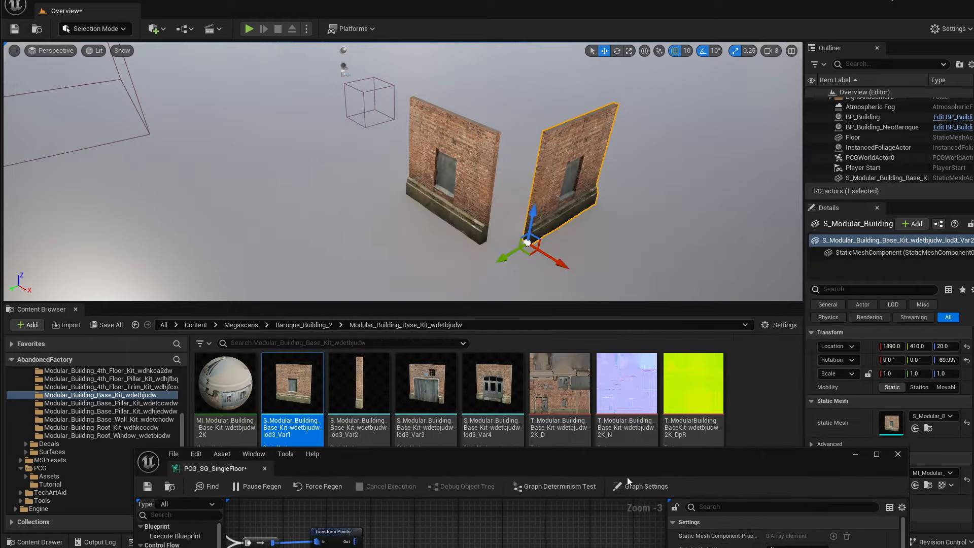
click(127, 404)
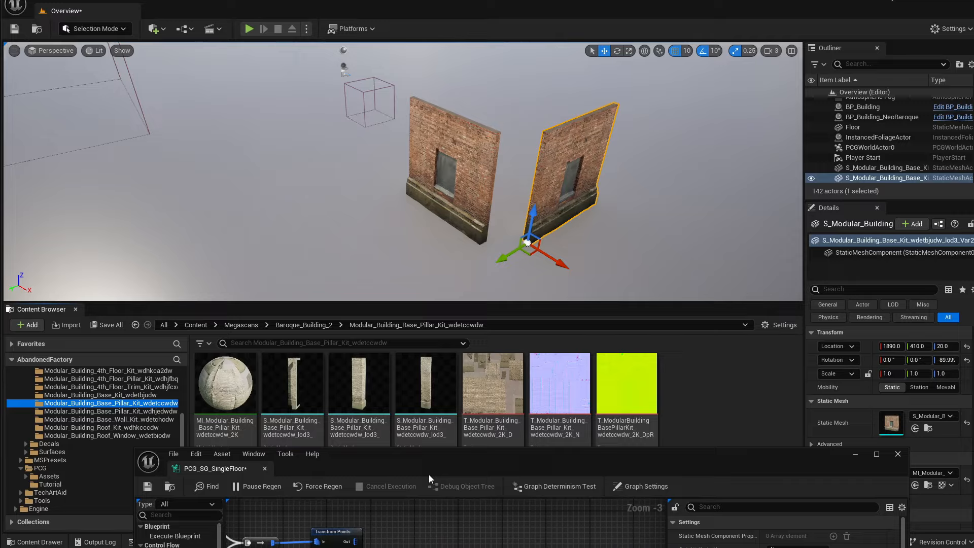
drag(429, 479, 691, 121)
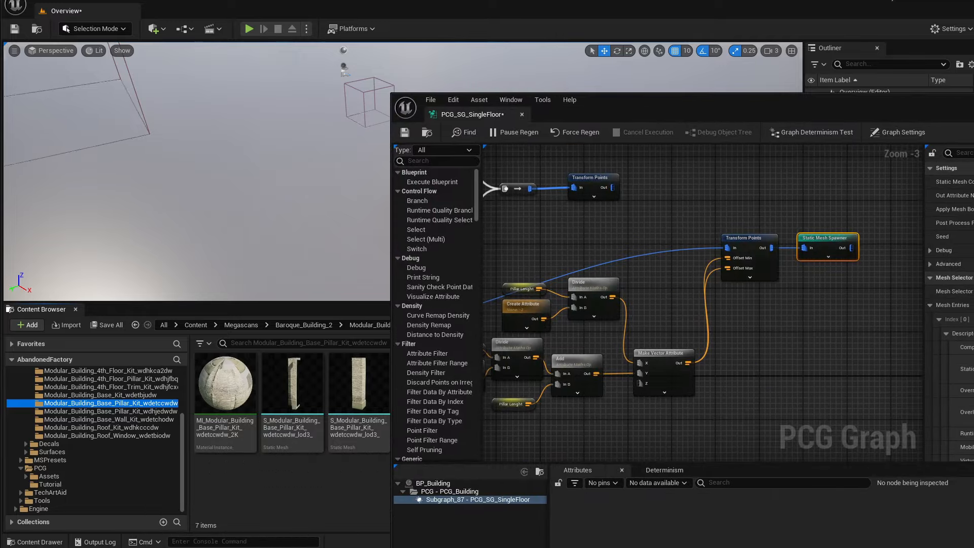
drag(973, 547, 924, 500)
click(354, 394)
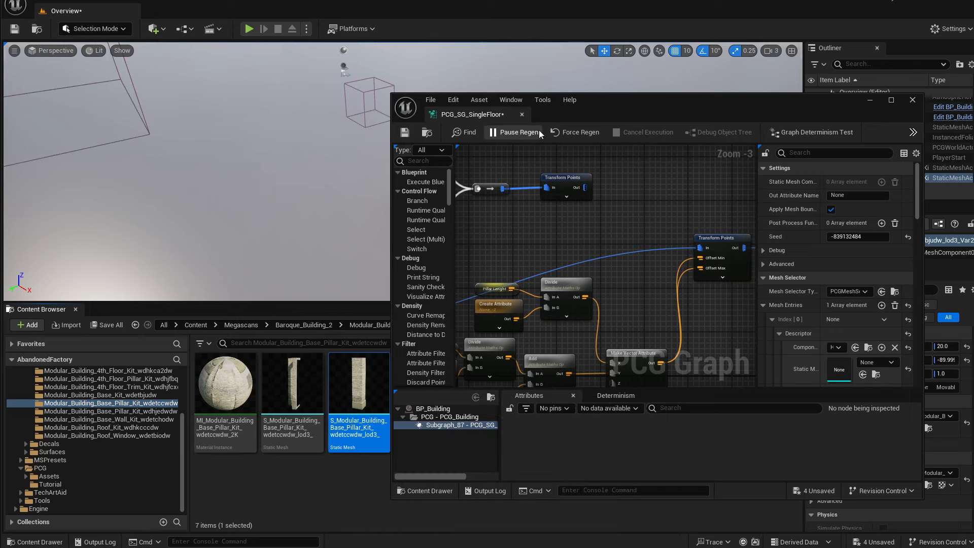
drag(624, 106, 683, 117)
drag(422, 401, 896, 380)
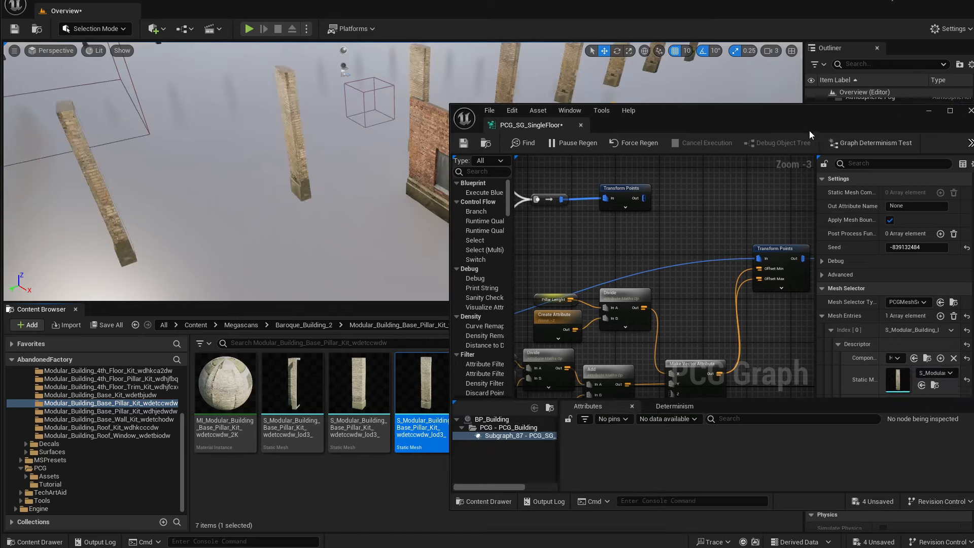
Delete both reference window wall modules from the level, leaving the spawned pillars in view.
drag(809, 129, 599, 237)
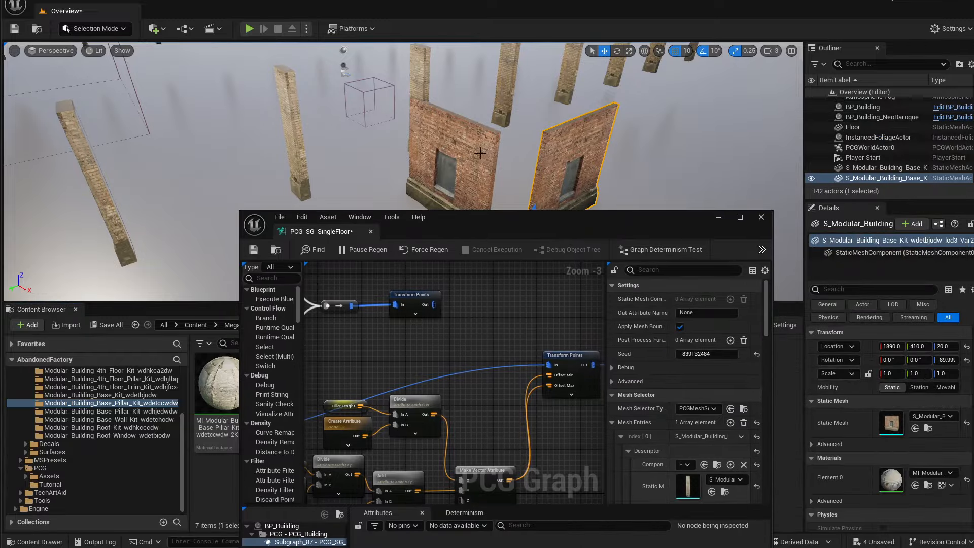
key(Delete)
click(464, 151)
key(Delete)
right_drag(507, 163, 453, 147)
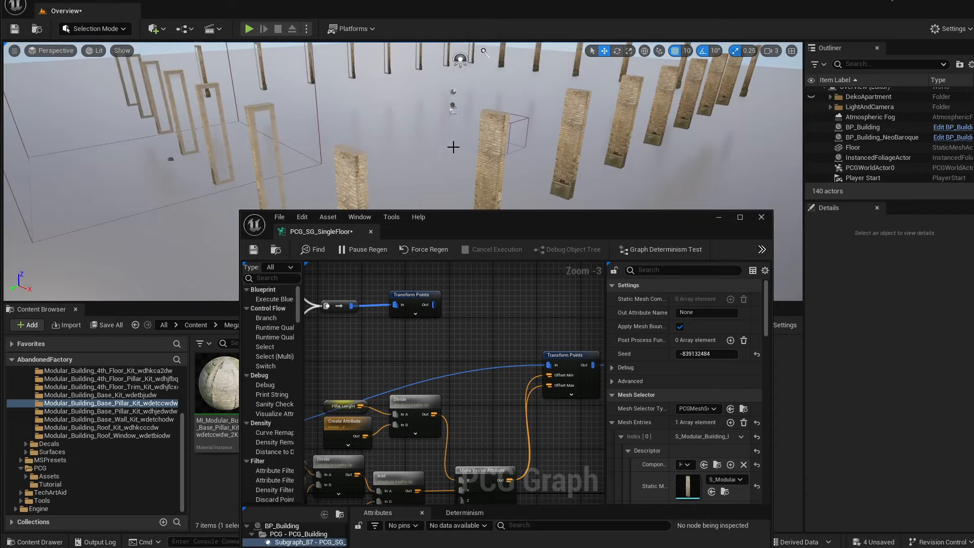
Set the Z values of Rotation Min and Rotation Max to 90° on the Transform Points node feeding the spawner.
drag(494, 224, 502, 180)
scroll(478, 308, down, 2)
right_drag(554, 328, 469, 320)
scroll(549, 321, up, 2)
drag(424, 341, 425, 342)
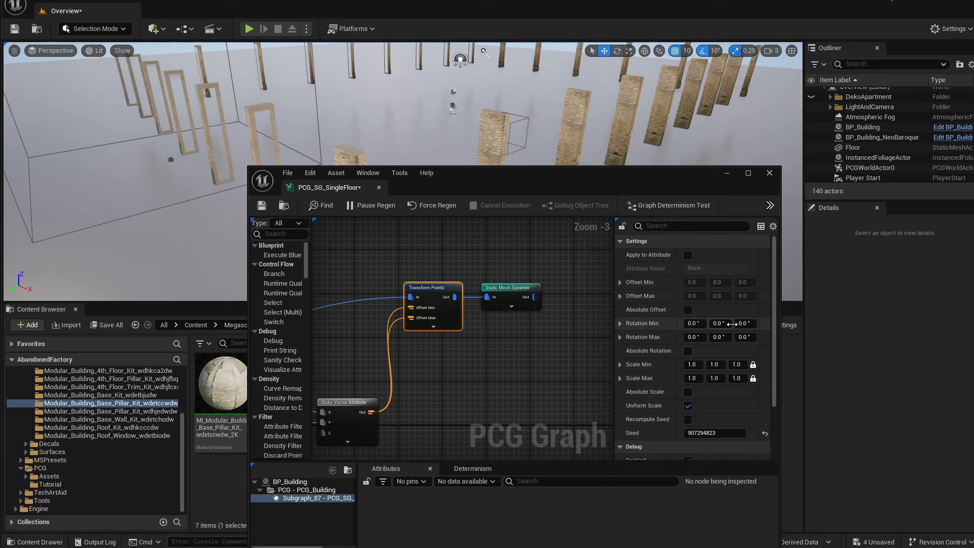
text(90)
key(Return)
click(750, 337)
text(90)
key(Return)
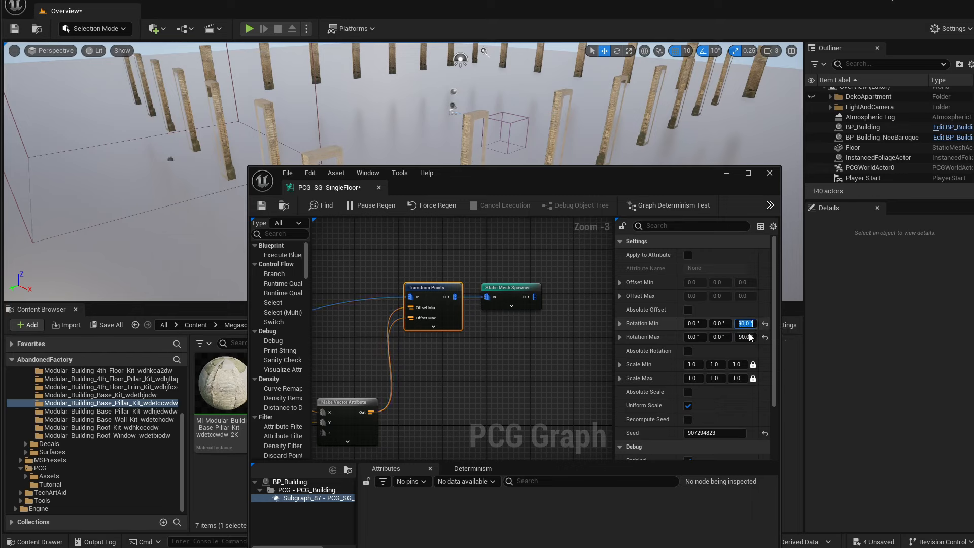
Set the Transform Points node's Z Rotation Min and Rotation Max to -90° and check the pillar orientation in the level.
text(-90)
click(750, 337)
key(Return)
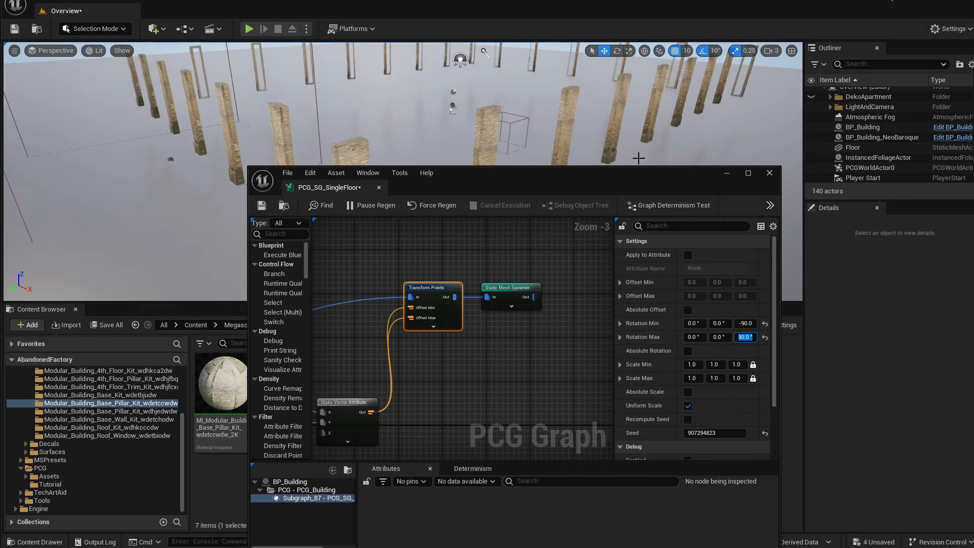
right_drag(508, 112, 484, 108)
right_drag(660, 155, 640, 148)
Try a Double value of 1.0 in the Create Attribute dividing Pillar Lenght and inspect the pillar offset in the level.
right_drag(462, 359, 582, 324)
right_drag(419, 344, 476, 336)
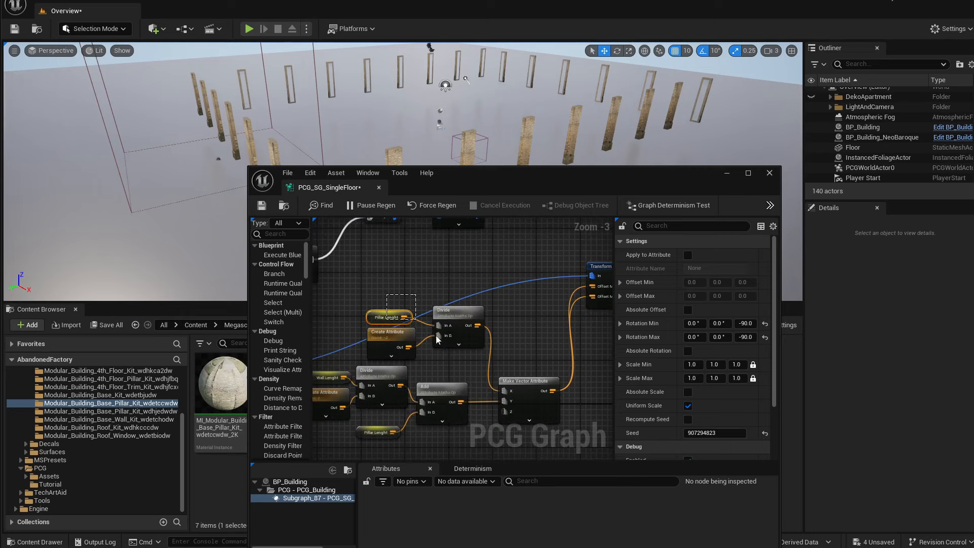
drag(437, 336, 437, 337)
scroll(436, 343, up, 2)
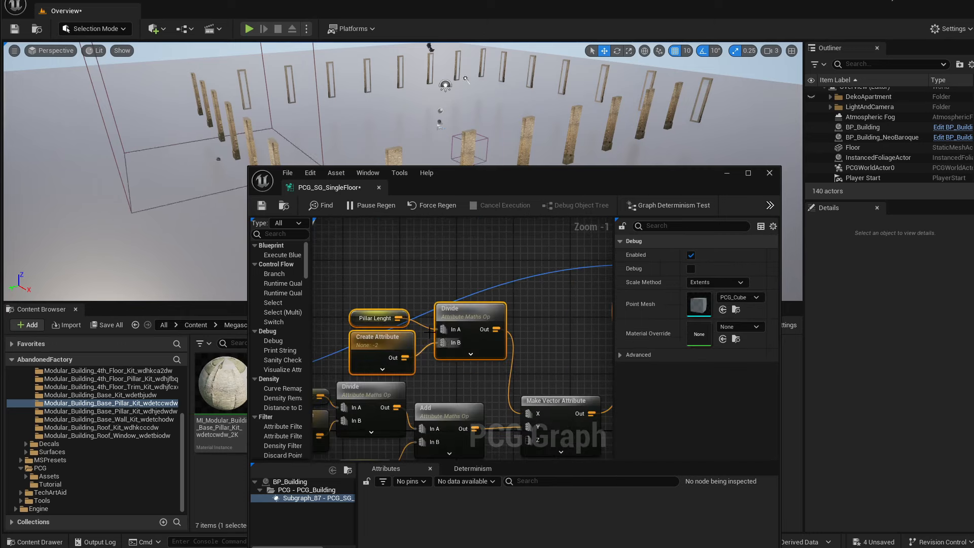
click(477, 322)
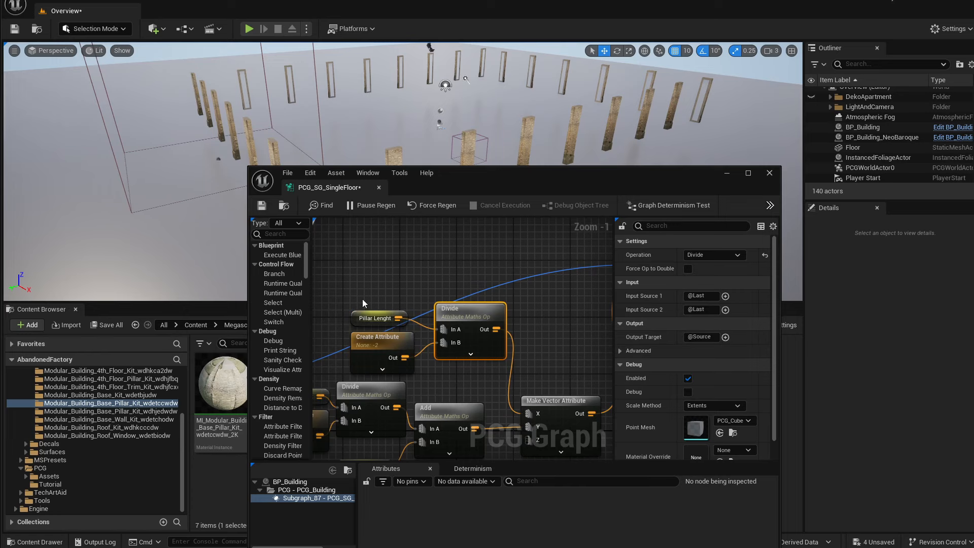
drag(362, 299, 385, 359)
click(386, 368)
drag(486, 190, 435, 271)
text(1)
key(Return)
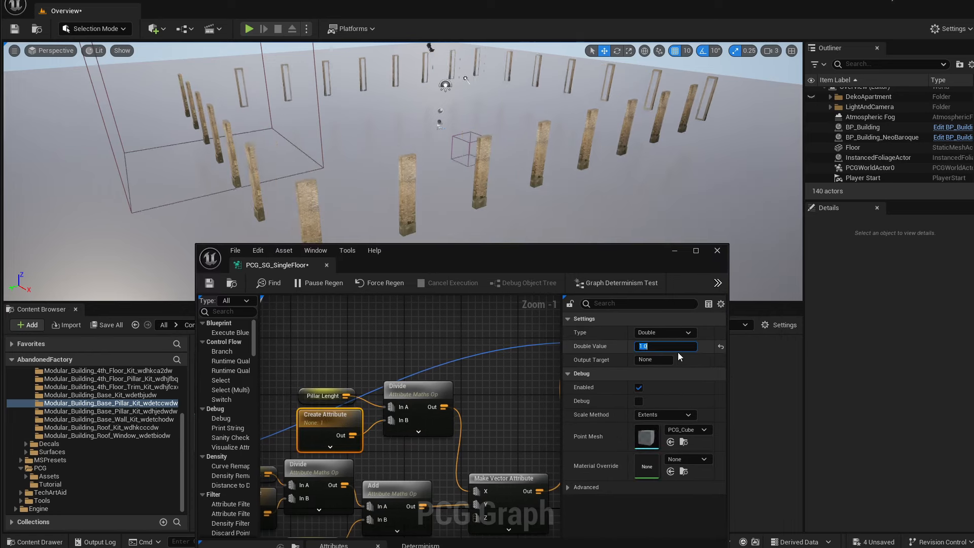
right_drag(582, 206, 531, 239)
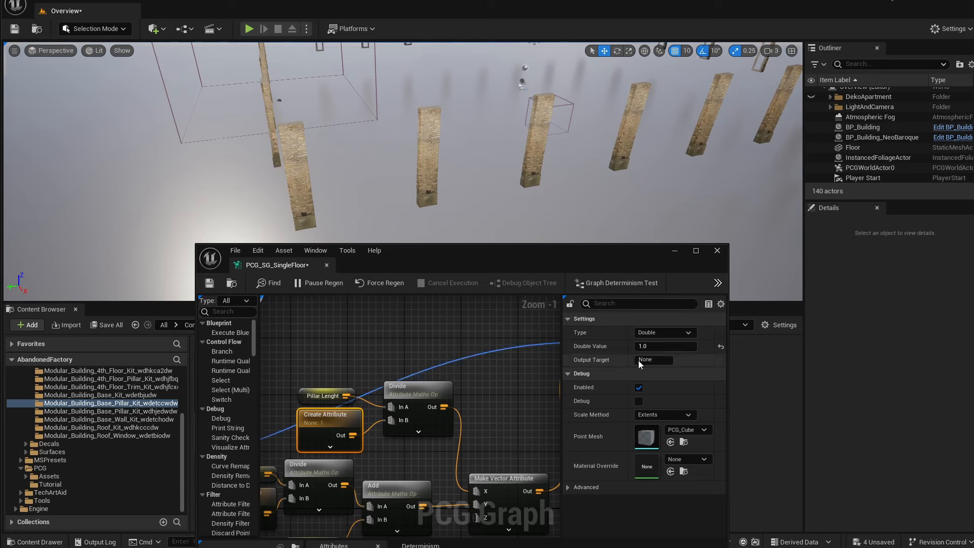
Set the Pillar Lenght divisor's Double value back to -2.0 and check the pillar row in the level.
click(667, 345)
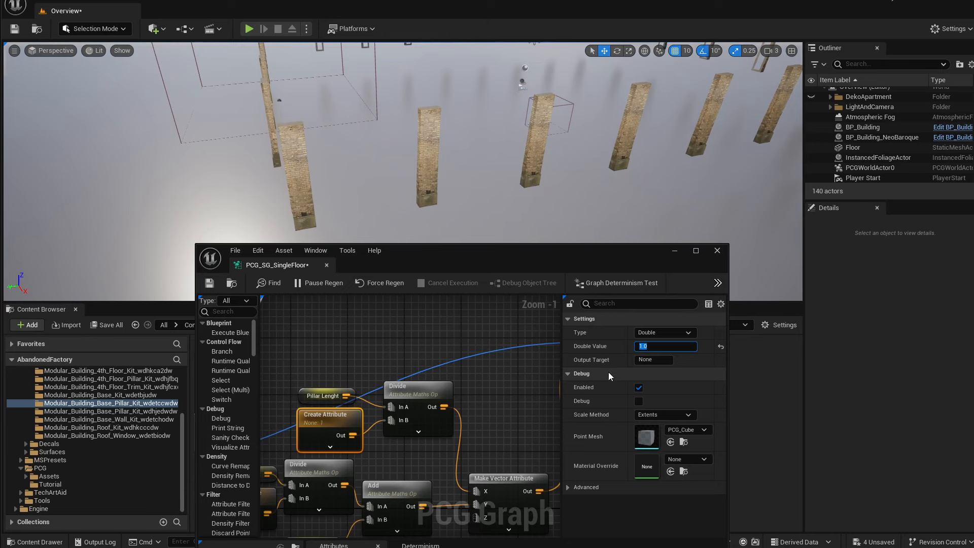
text(-2)
key(Return)
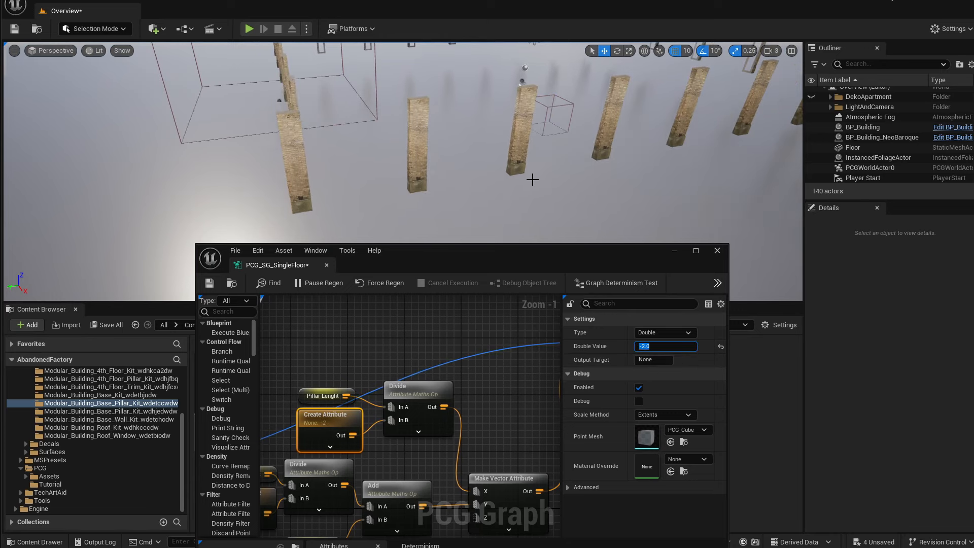
right_drag(540, 188, 542, 155)
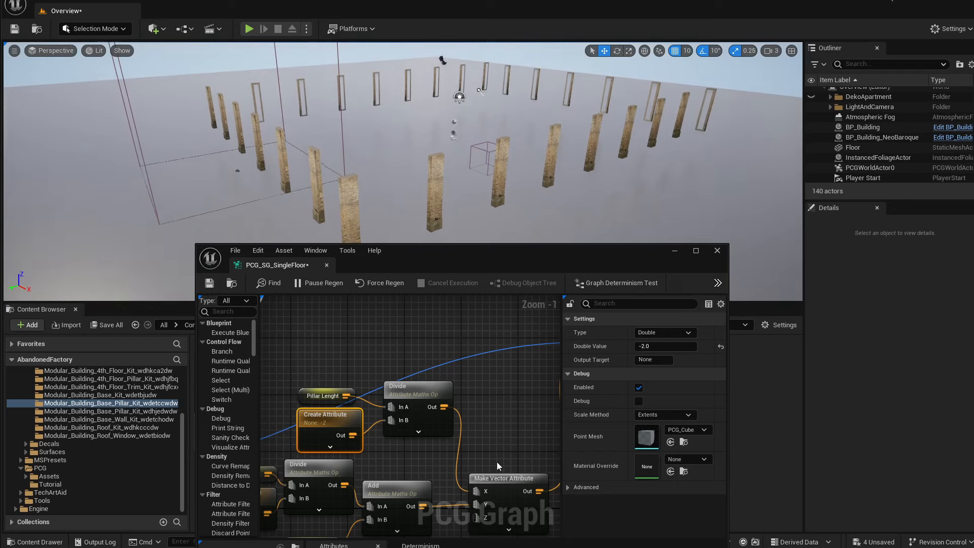
right_drag(510, 188, 497, 195)
Examine the Pillar Lenght and Wall Lenght divide groups feeding the pillar offset's Make Vector Attribute.
right_drag(467, 398, 413, 368)
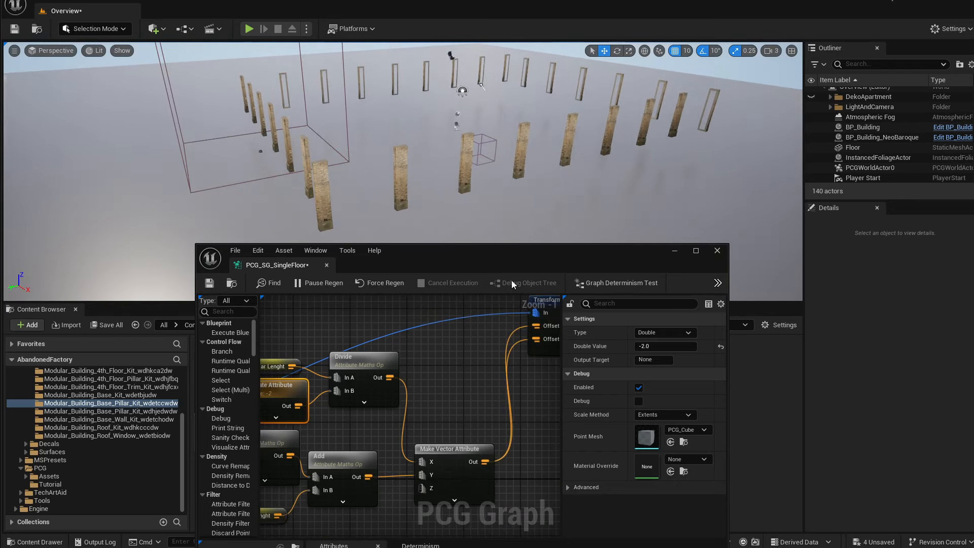
drag(514, 247, 627, 134)
scroll(587, 226, down, 3)
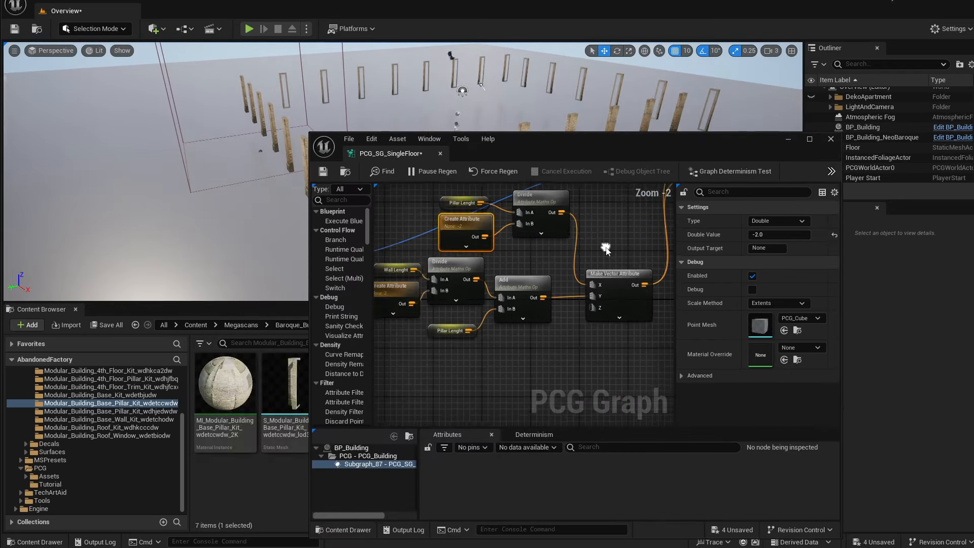
right_drag(541, 311, 505, 329)
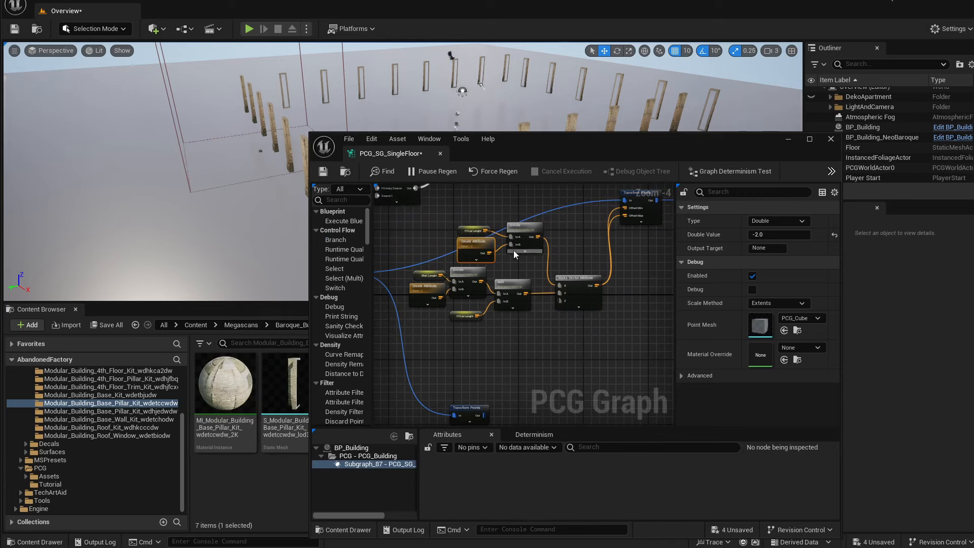
scroll(514, 262, up, 1)
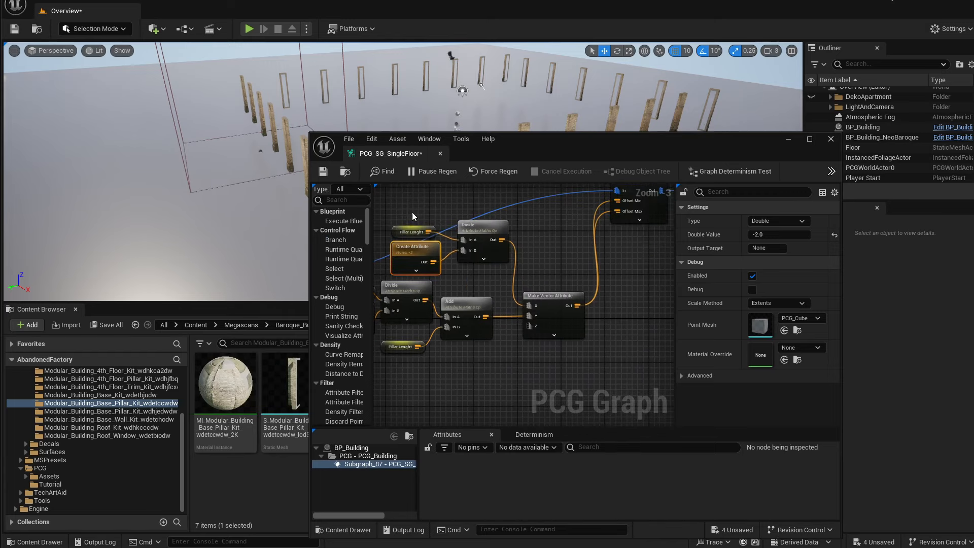
drag(471, 260, 472, 261)
right_drag(507, 277, 492, 256)
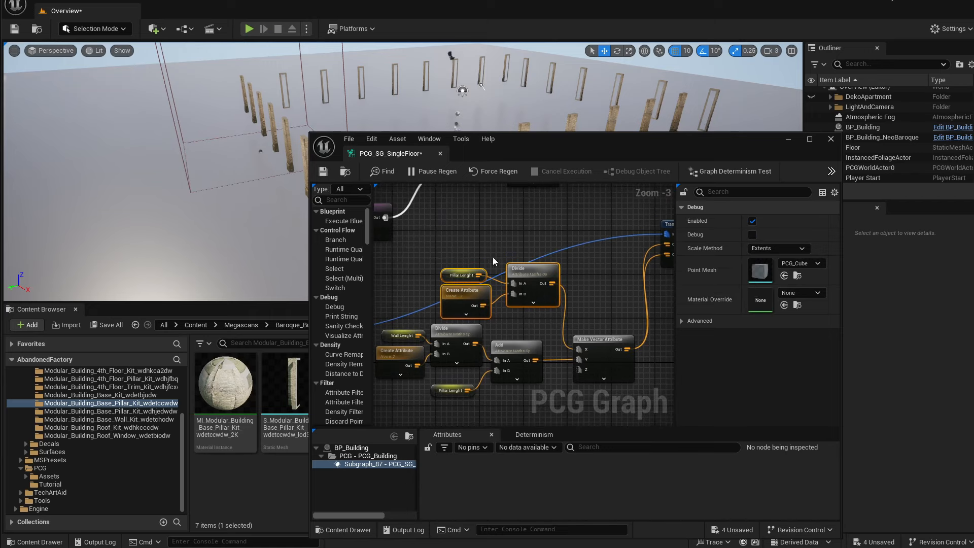
right_drag(525, 301, 561, 257)
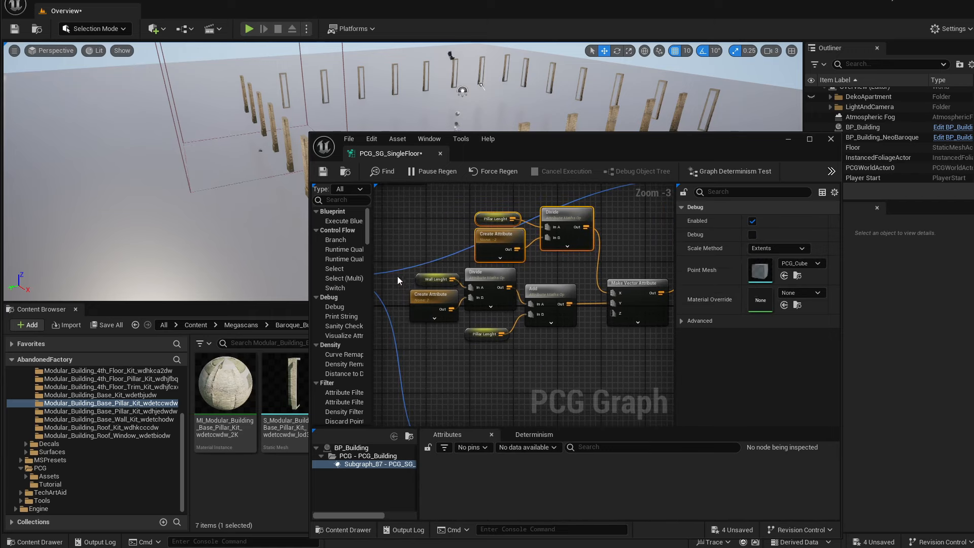
drag(473, 310, 474, 311)
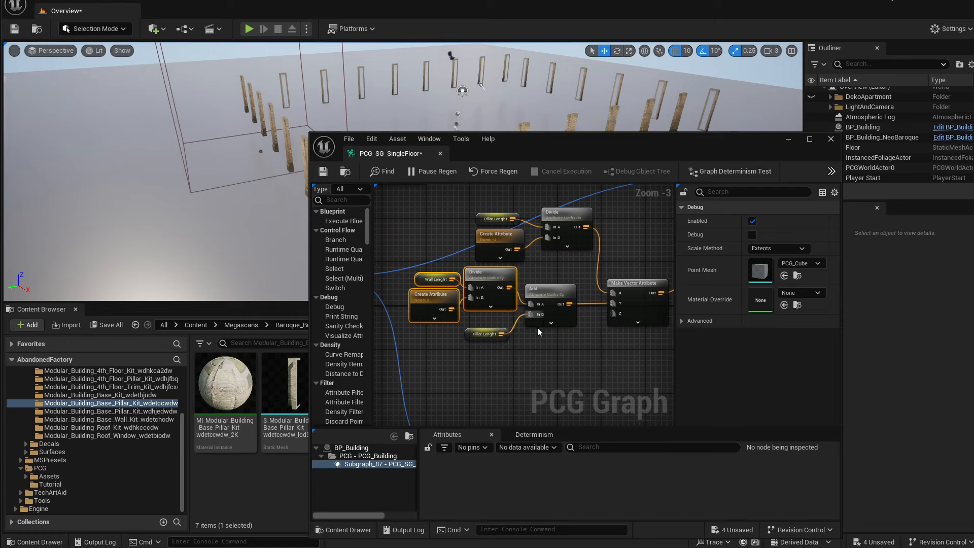
Rearrange the Add, Pillar Lenght and both Divide node groups to make room above the unused Transform Points node.
right_drag(539, 328, 503, 349)
drag(498, 340, 643, 288)
right_drag(588, 277, 649, 270)
scroll(649, 270, down, 1)
right_drag(630, 322, 574, 295)
drag(528, 258, 570, 284)
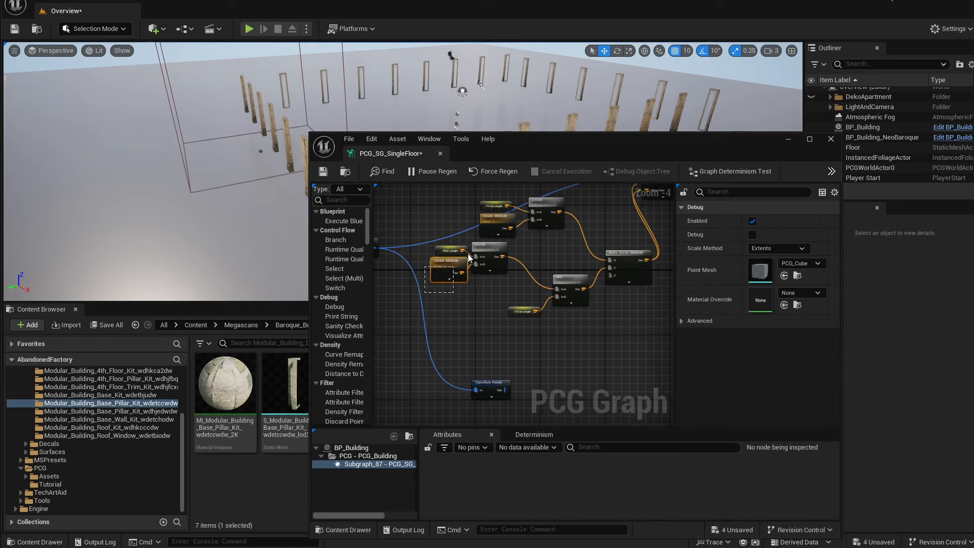
drag(486, 246, 529, 208)
right_drag(529, 208, 534, 213)
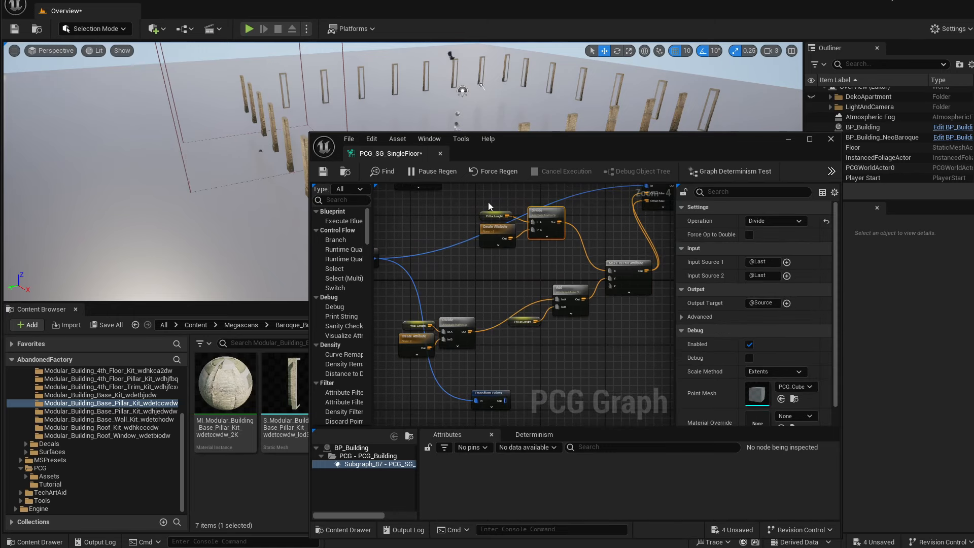
drag(543, 221, 470, 274)
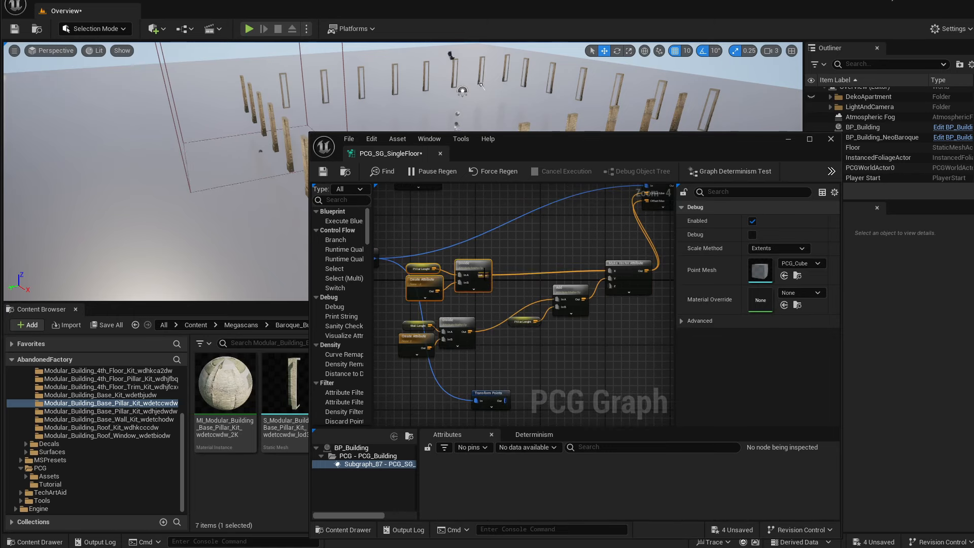
Add a Make Vector Attribute with X fed by the Pillar Lenght Divide output and set its Output Type to Vector.
drag(560, 361, 562, 365)
text(make vec)
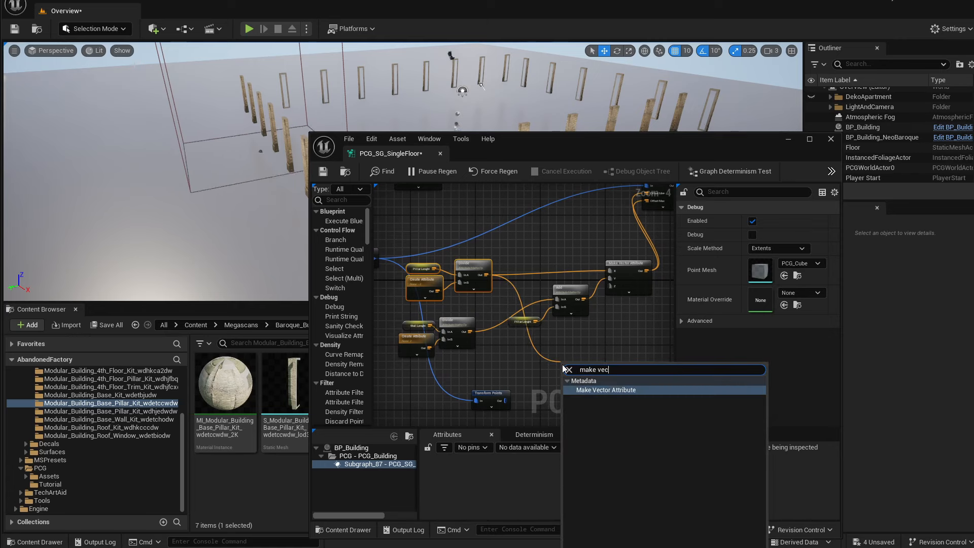
key(Return)
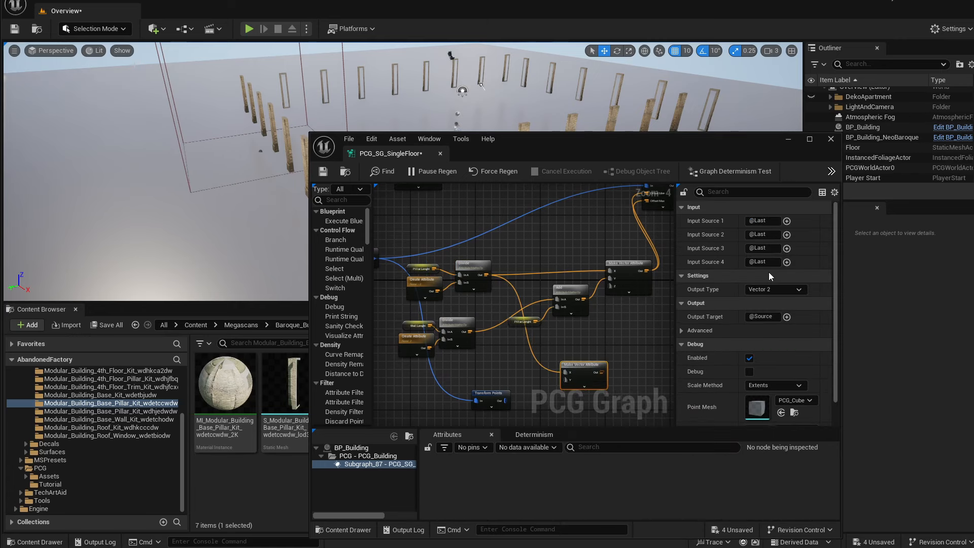
click(761, 289)
click(762, 307)
scroll(516, 351, up, 2)
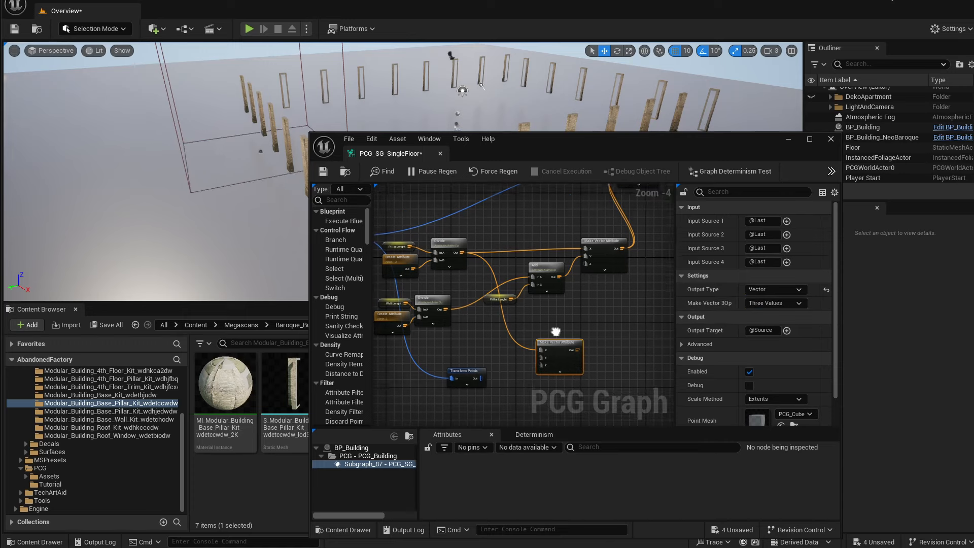
right_drag(515, 351, 540, 316)
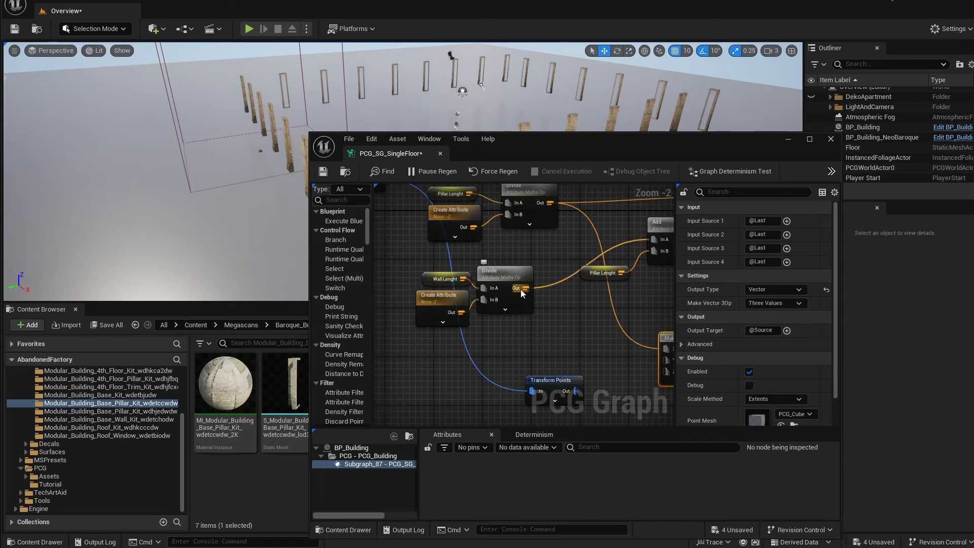
Connect the Wall Lenght Divide output to Y of the new Make Vector Attribute and tidy the surrounding nodes.
drag(565, 324, 510, 343)
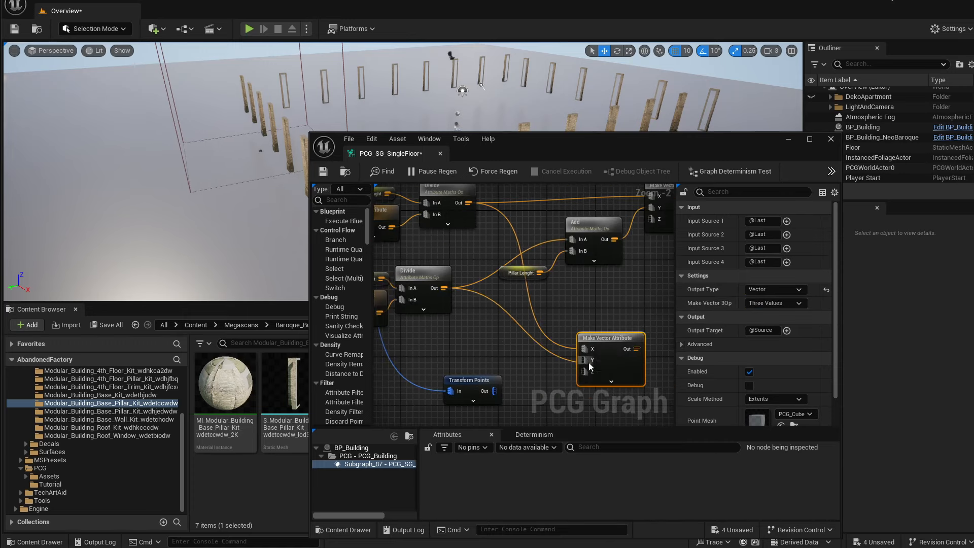
drag(589, 363, 589, 363)
right_drag(424, 313, 473, 317)
drag(408, 300, 403, 286)
drag(466, 273, 460, 329)
right_drag(565, 321, 478, 311)
drag(559, 337, 498, 324)
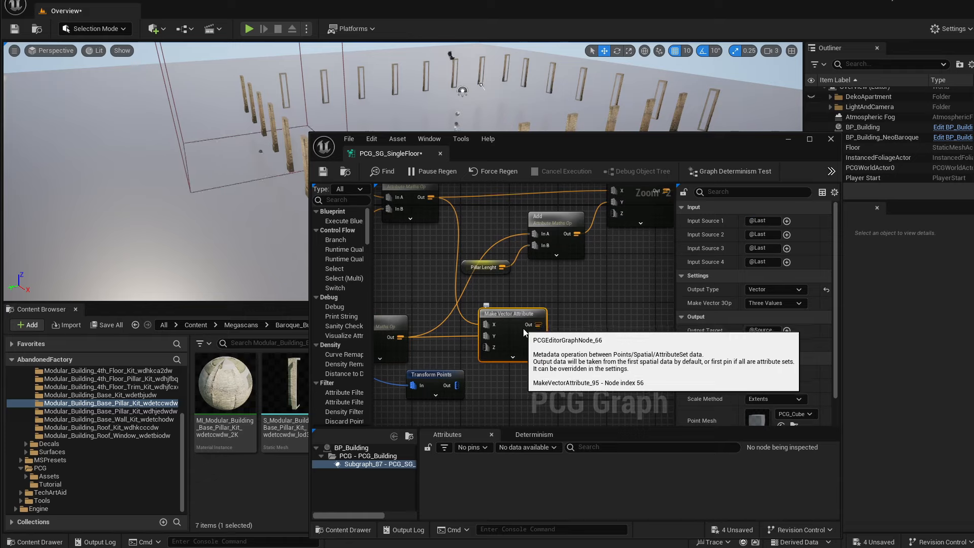
right_drag(496, 353, 578, 359)
right_drag(460, 255, 472, 274)
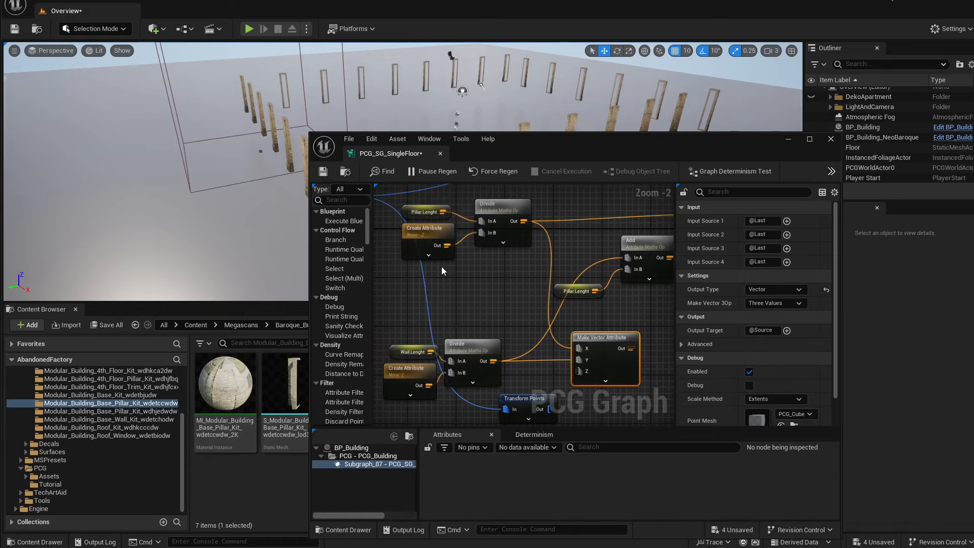
drag(492, 216, 476, 255)
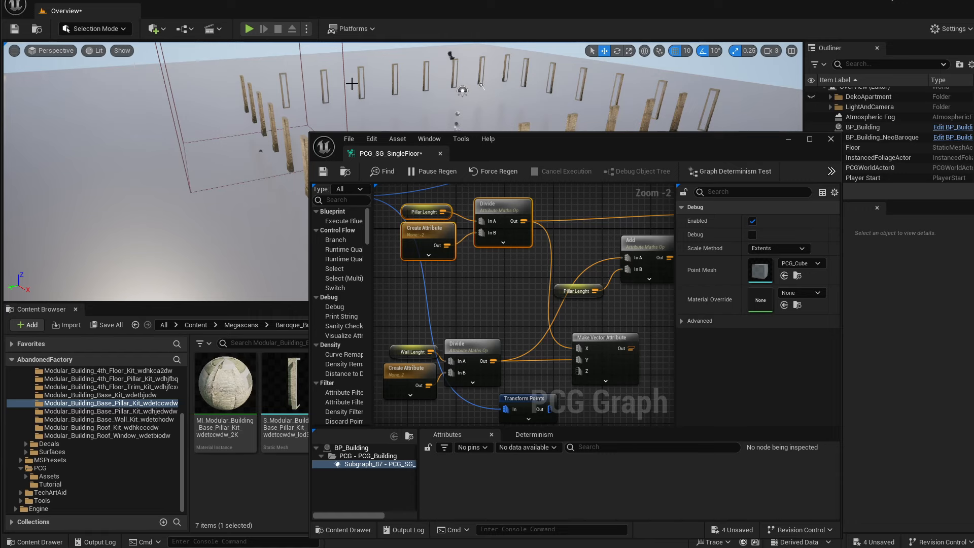
Connect the new Make Vector Attribute's output to Offset Min and Offset Max of the lower Transform Points node.
right_drag(563, 345, 482, 326)
drag(446, 381, 567, 381)
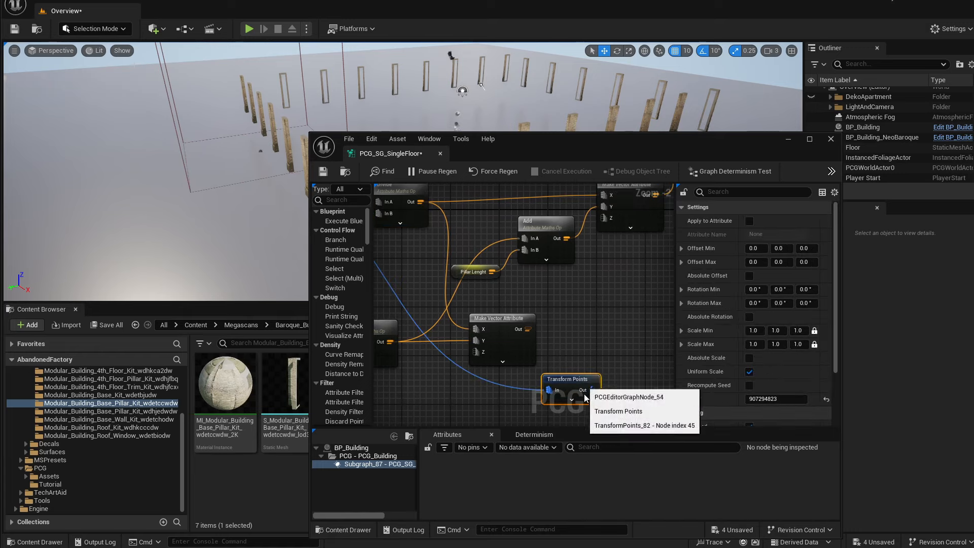
click(574, 400)
right_drag(575, 345, 550, 283)
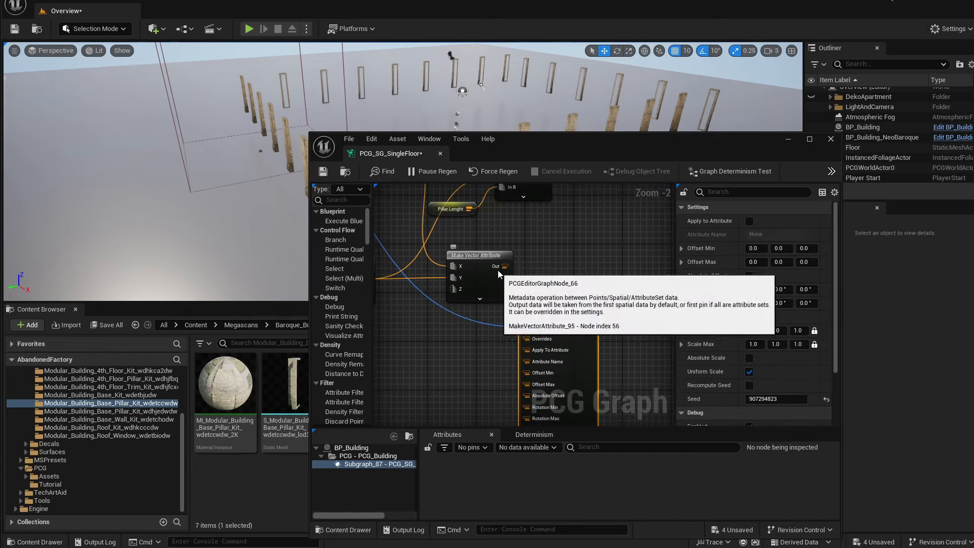
drag(506, 266, 527, 373)
drag(544, 318, 604, 300)
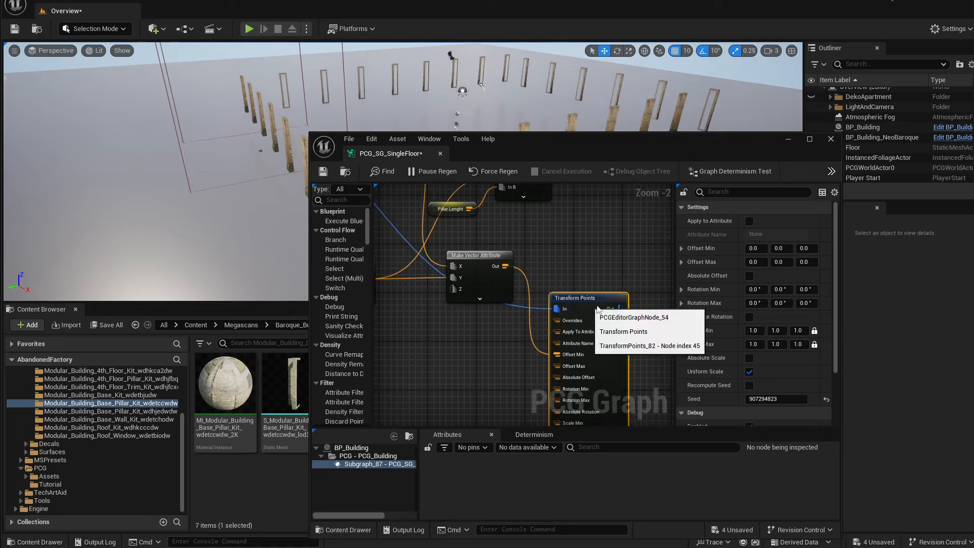
drag(506, 266, 593, 367)
right_drag(589, 370, 576, 354)
click(592, 361)
drag(586, 311, 579, 274)
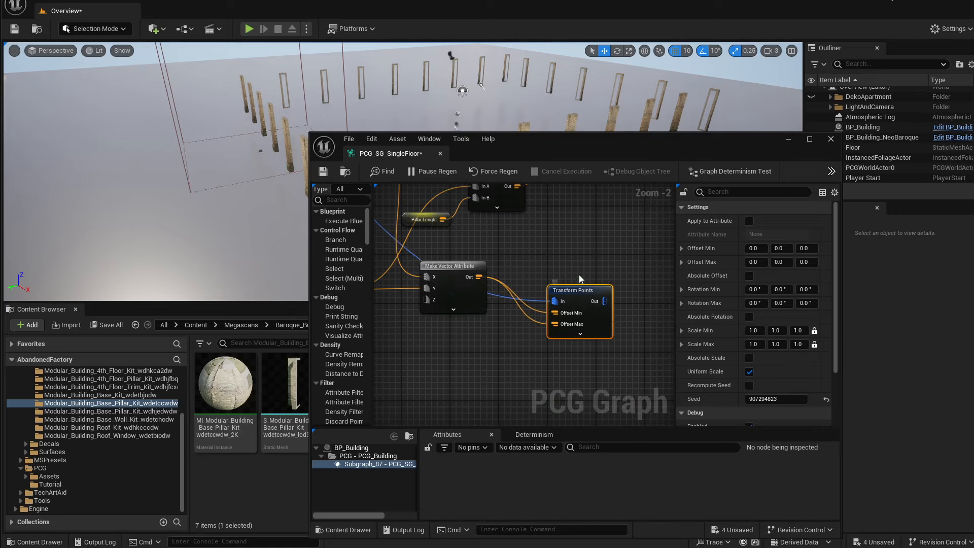
Duplicate the upper Static Mesh Spawner and feed the copy from the lower Transform Points node.
right_drag(625, 211, 531, 308)
scroll(530, 308, down, 1)
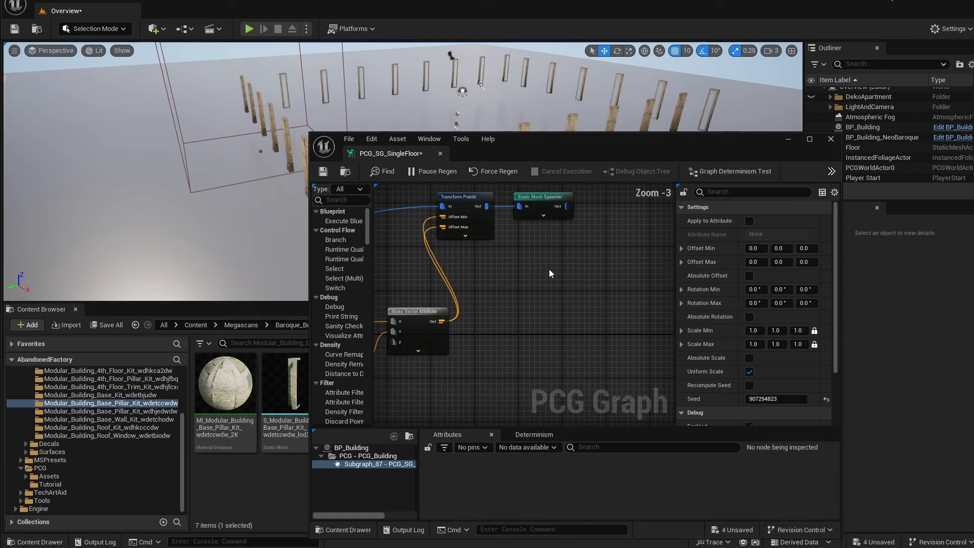
click(547, 209)
right_drag(553, 398, 604, 258)
drag(579, 296, 536, 306)
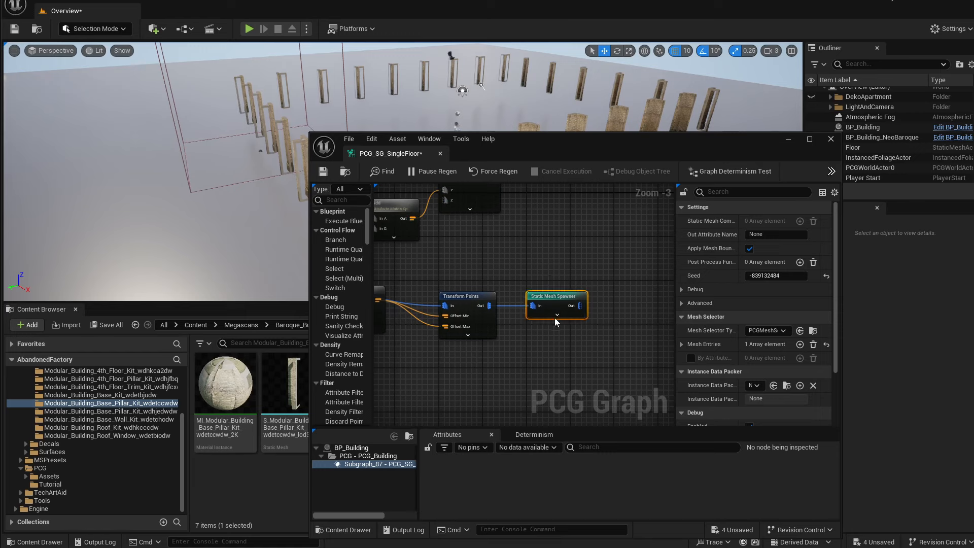
Set the lower Static Mesh Spawner's static mesh entry to S_Modular_Building_Base_Kit_wdetbjudw_lod3_Var1 from the Modular_Building_Base_Kit_wdetbjudw folder.
drag(664, 149, 737, 139)
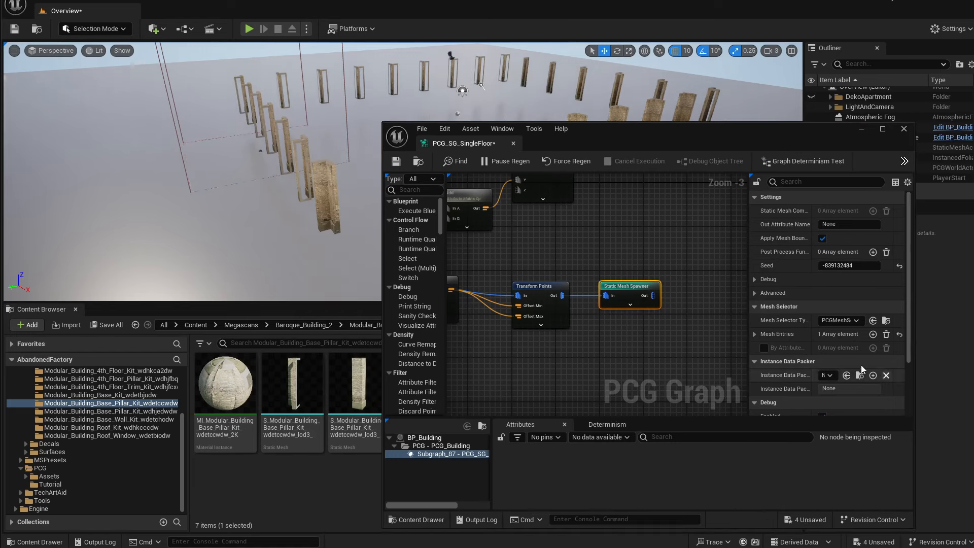
click(755, 334)
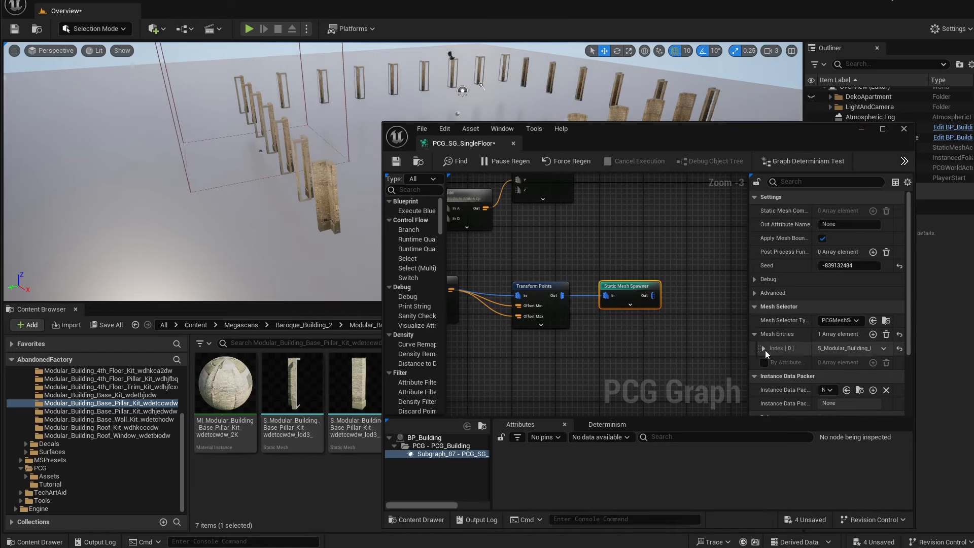
click(764, 348)
scroll(809, 360, down, 2)
click(772, 314)
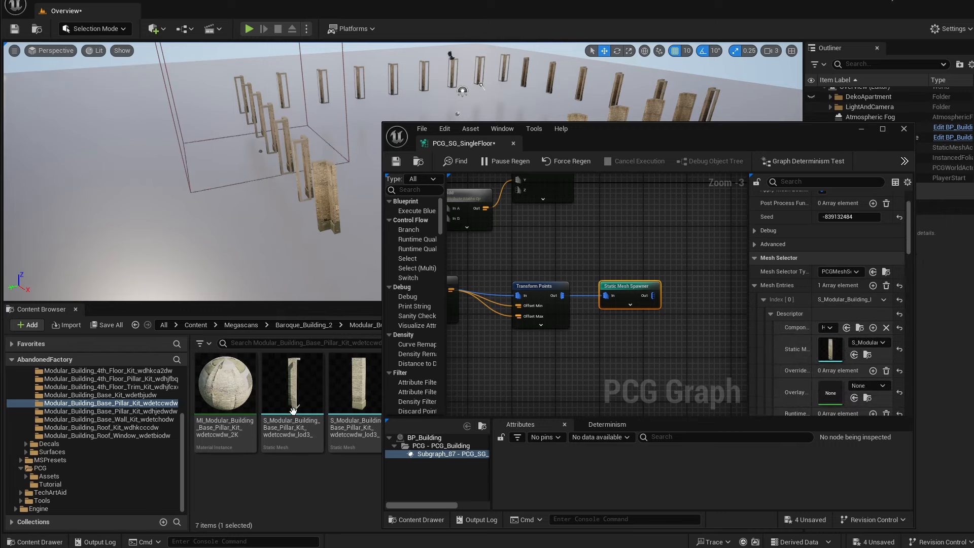
click(111, 396)
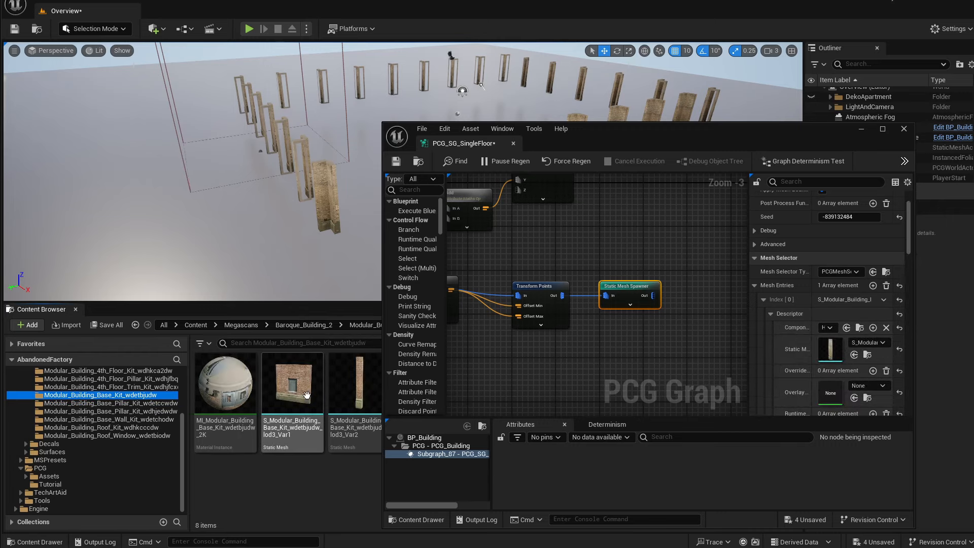
drag(292, 385, 832, 347)
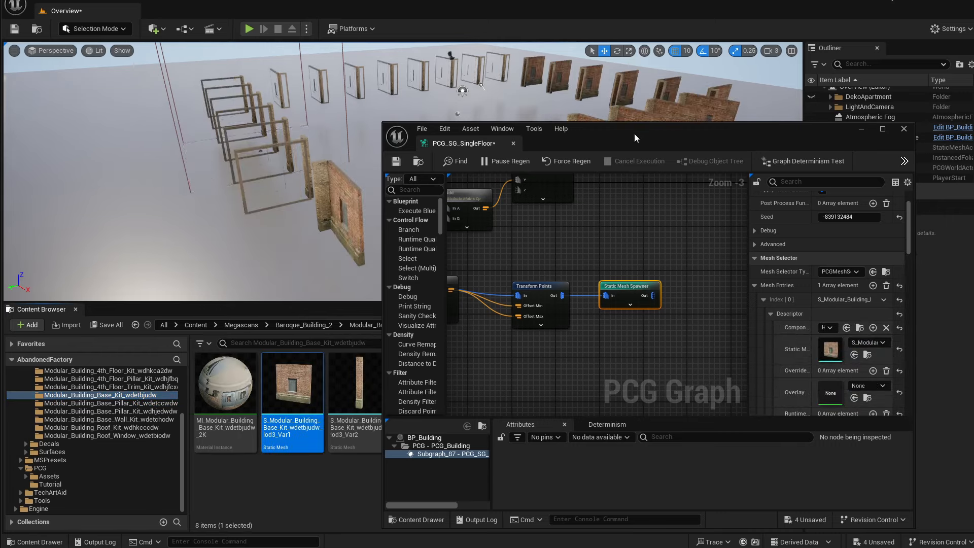
Set the lower Transform Points node's Rotation Min and Rotation Max Z values to -90.
drag(635, 139, 453, 199)
click(341, 346)
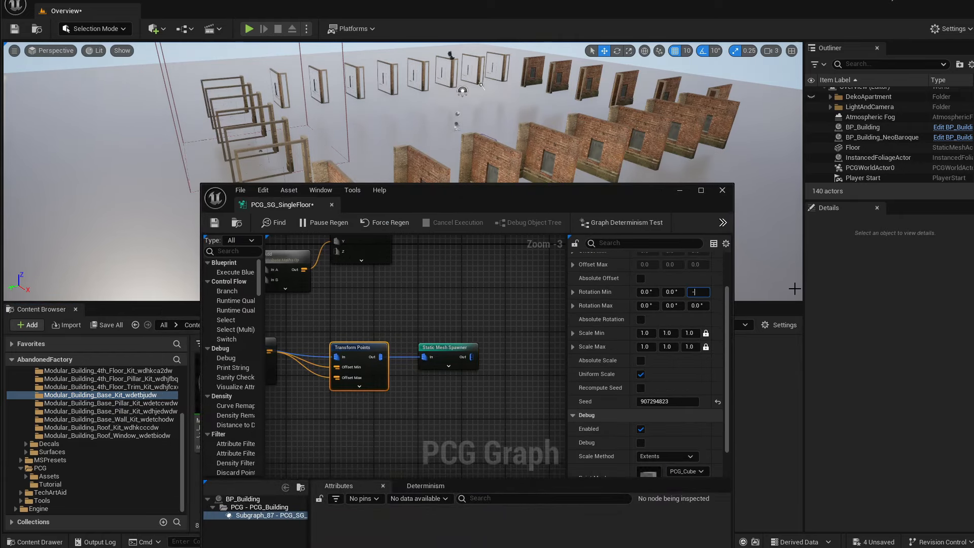
text(90)
key(Return)
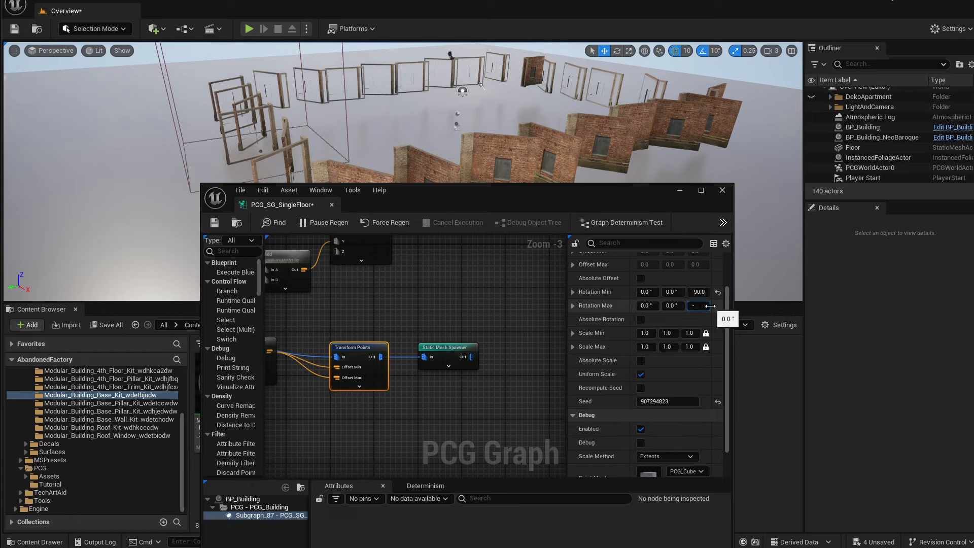
text(-90)
key(Return)
Examine the spawned wall ring and its nearest corner in the level viewport.
drag(555, 200, 655, 256)
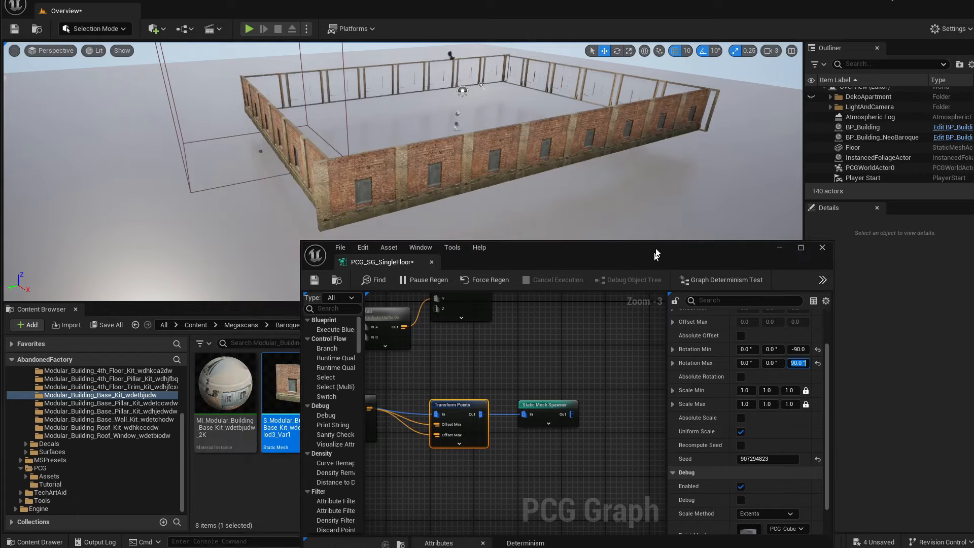
key(w)
right_drag(599, 193, 535, 226)
key(s)
key(s)
key(w)
key(s)
key(w)
right_drag(406, 167, 406, 143)
Set the Double Value of the Create Attribute that divides Pillar Lenght to 2.0.
right_drag(431, 472, 625, 471)
mouse_move(476, 385)
right_down()
mouse_move(458, 344)
mouse_move(479, 398)
right_up()
drag(523, 253, 558, 330)
right_drag(533, 213, 457, 244)
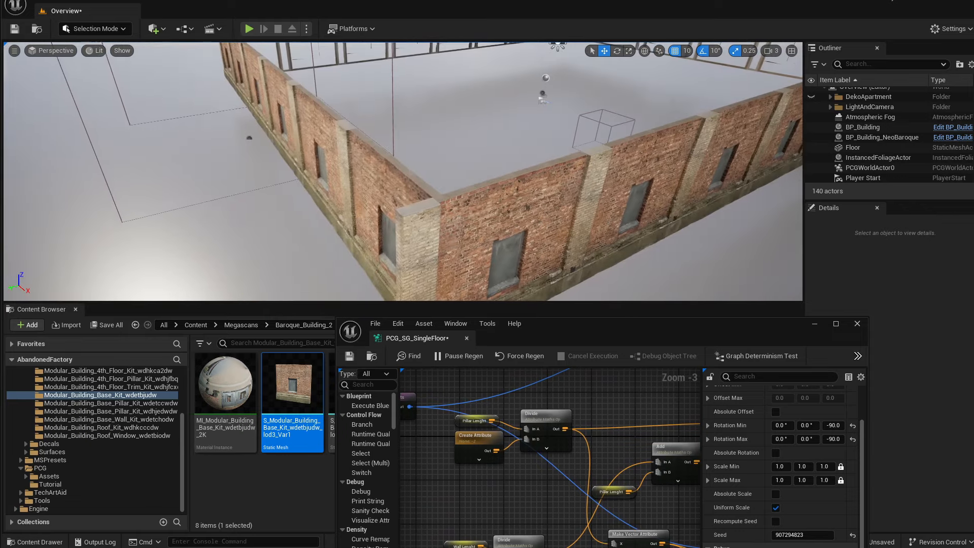
click(478, 441)
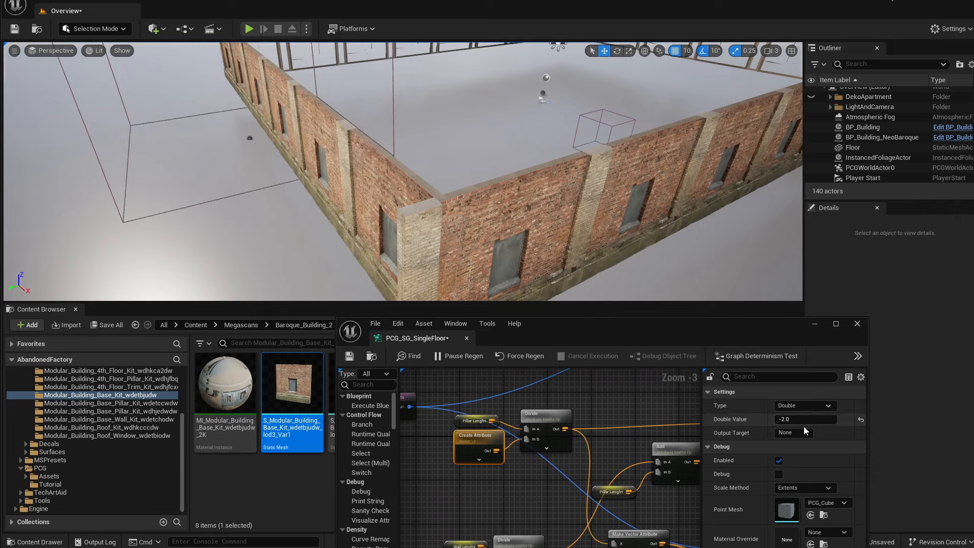
drag(805, 421, 832, 421)
Examine the building corner in the viewport and inspect the lower Make Vector Attribute's output values for the subgraph.
mouse_move(414, 178)
right_down()
mouse_move(406, 157)
mouse_move(422, 188)
mouse_move(431, 182)
mouse_move(416, 180)
right_up()
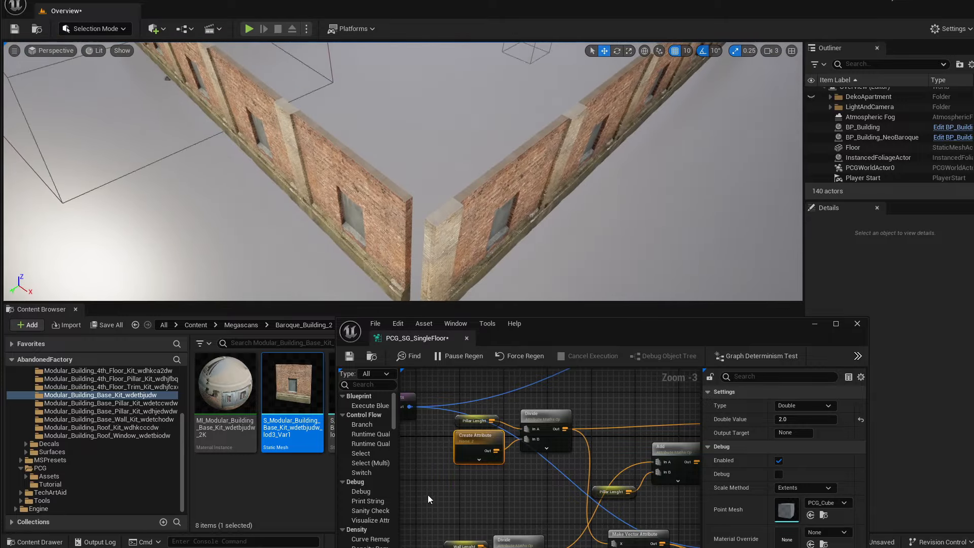
drag(506, 446, 509, 451)
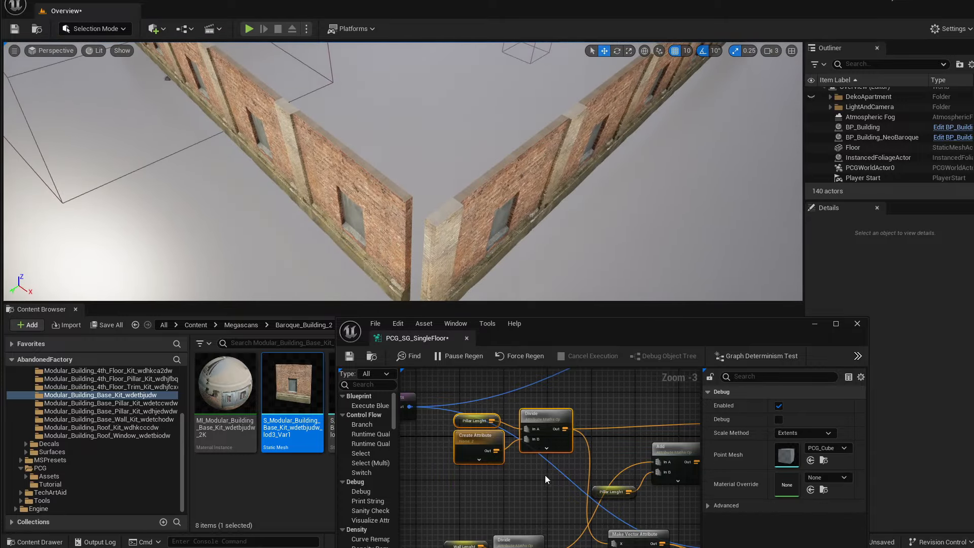
right_drag(463, 176, 463, 176)
right_drag(431, 268, 431, 267)
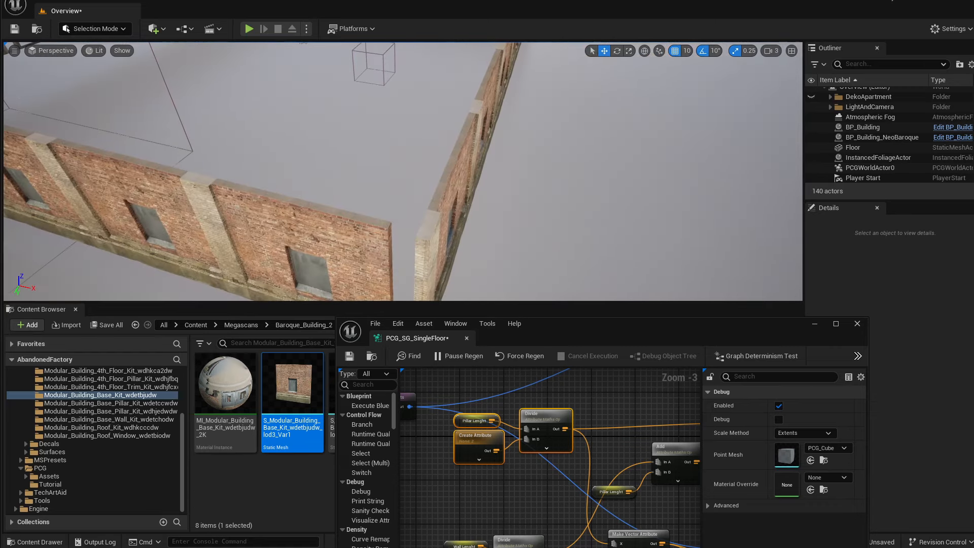
right_drag(574, 484, 524, 460)
right_drag(629, 507, 601, 487)
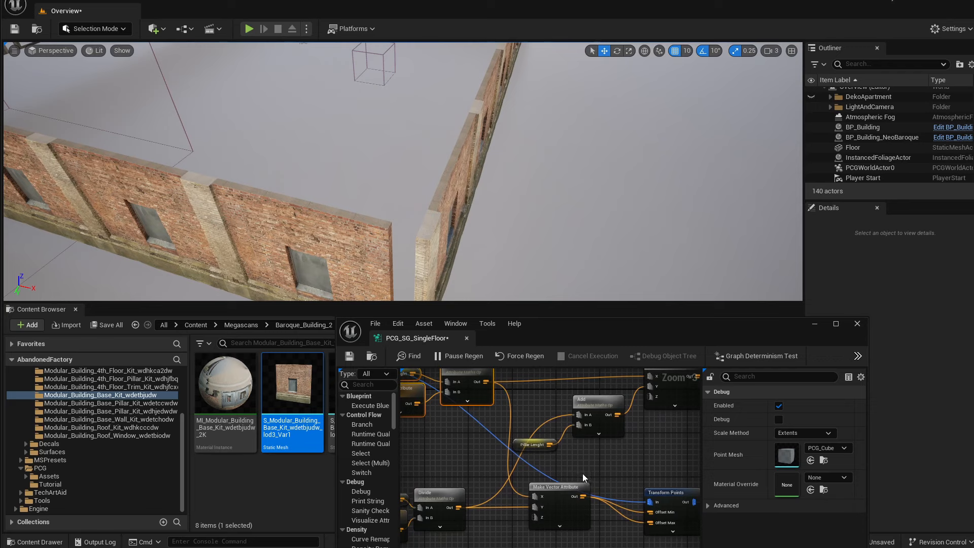
click(573, 489)
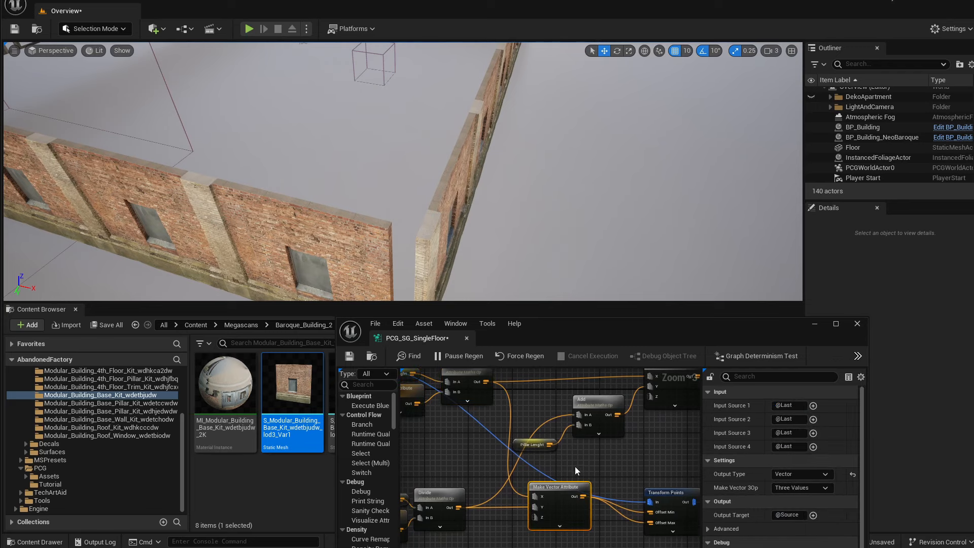
drag(596, 321, 580, 139)
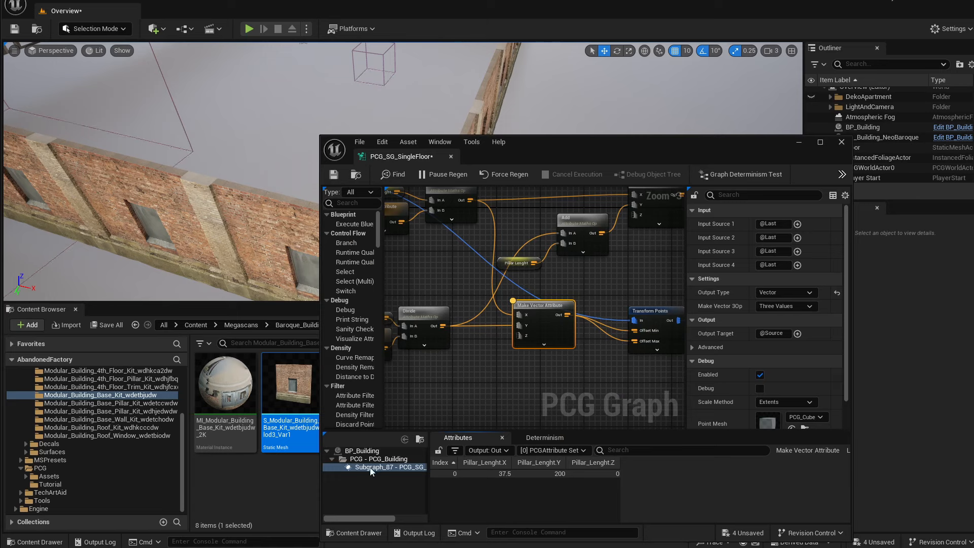
click(400, 469)
drag(548, 151, 455, 291)
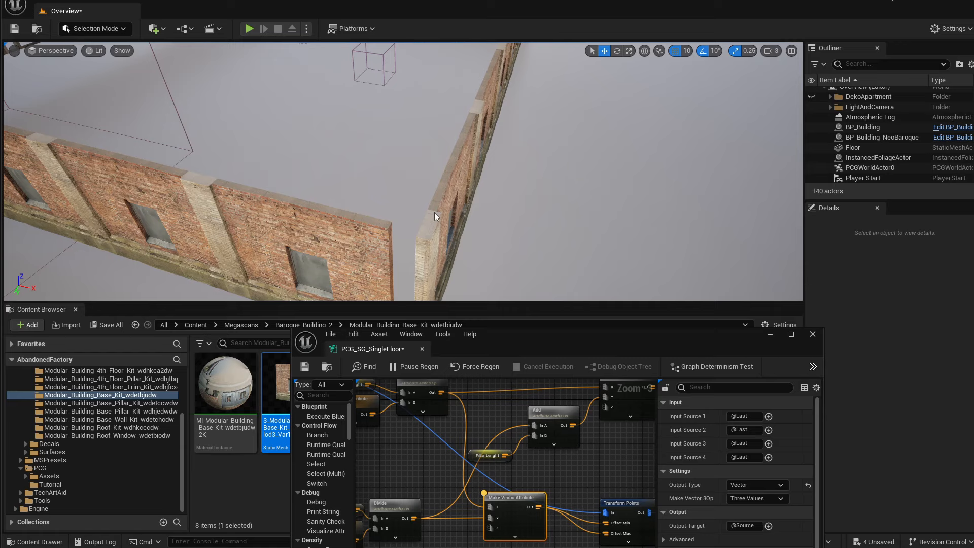
mouse_move(423, 231)
right_down()
mouse_move(325, 234)
mouse_move(356, 228)
mouse_move(391, 172)
mouse_move(421, 173)
mouse_move(426, 249)
right_up()
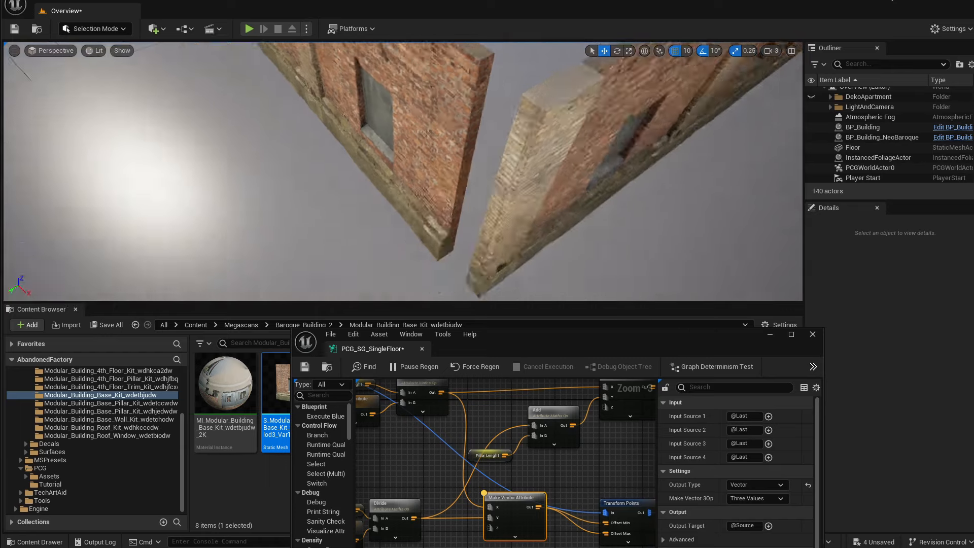
right_drag(554, 145, 555, 132)
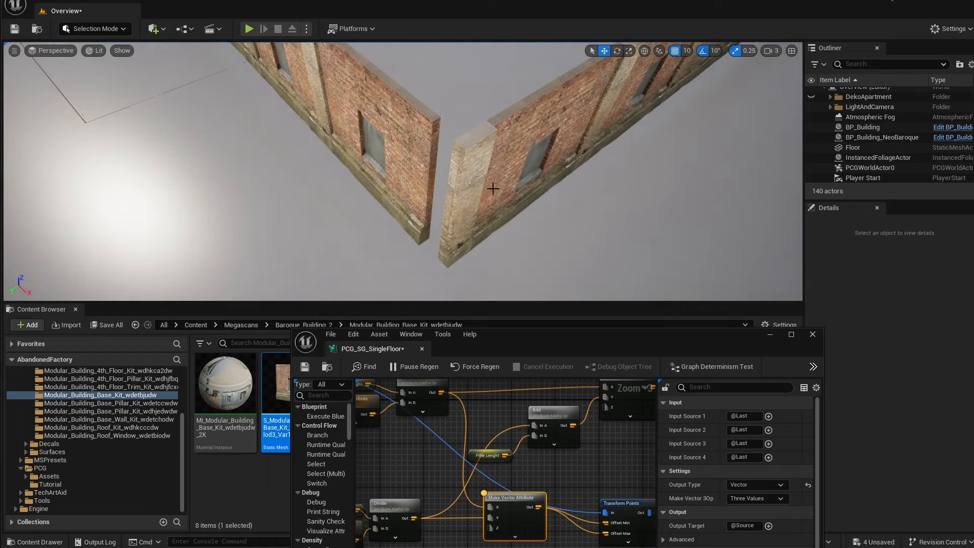
right_drag(493, 188, 259, 185)
Move the upper Static Mesh Spawner away from the upper Transform Points node to make room for another node.
scroll(589, 457, down, 2)
right_drag(588, 458, 443, 478)
scroll(483, 437, up, 1)
right_drag(484, 438, 471, 511)
drag(586, 490, 522, 517)
right_drag(460, 484, 495, 434)
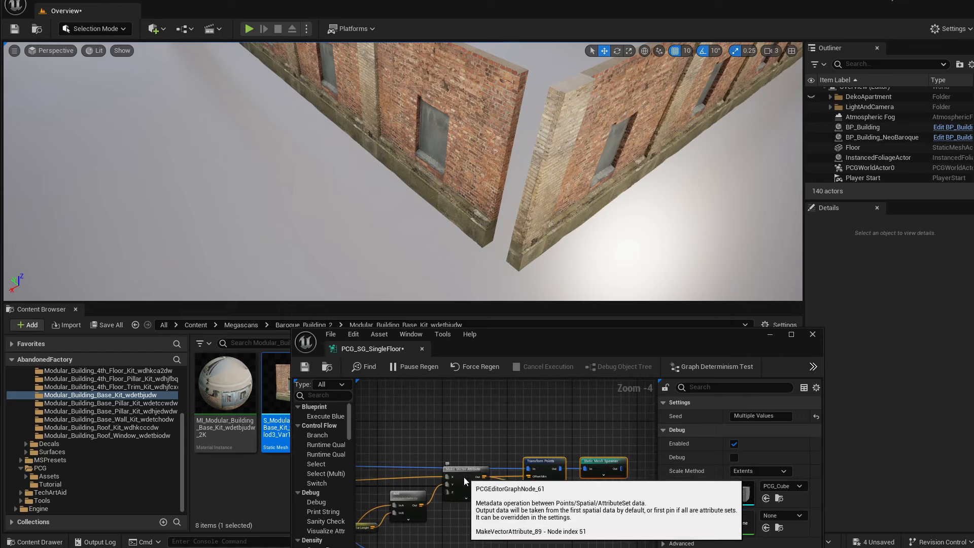
drag(464, 476, 465, 483)
right_drag(564, 441, 526, 441)
drag(548, 458, 596, 457)
Add a Difference node with its Source fed by the upper Transform Points output and place it above the connection.
drag(431, 469, 491, 477)
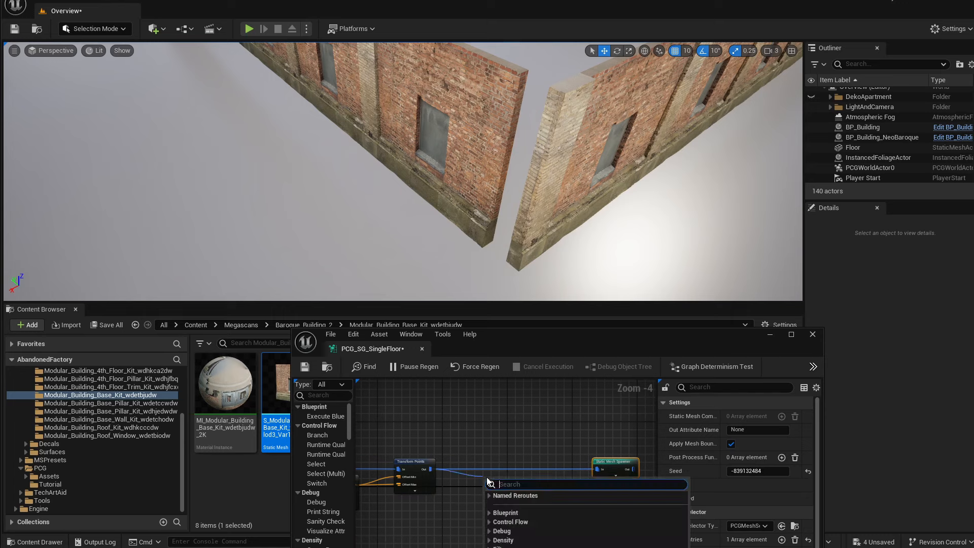
text(diff)
key(Return)
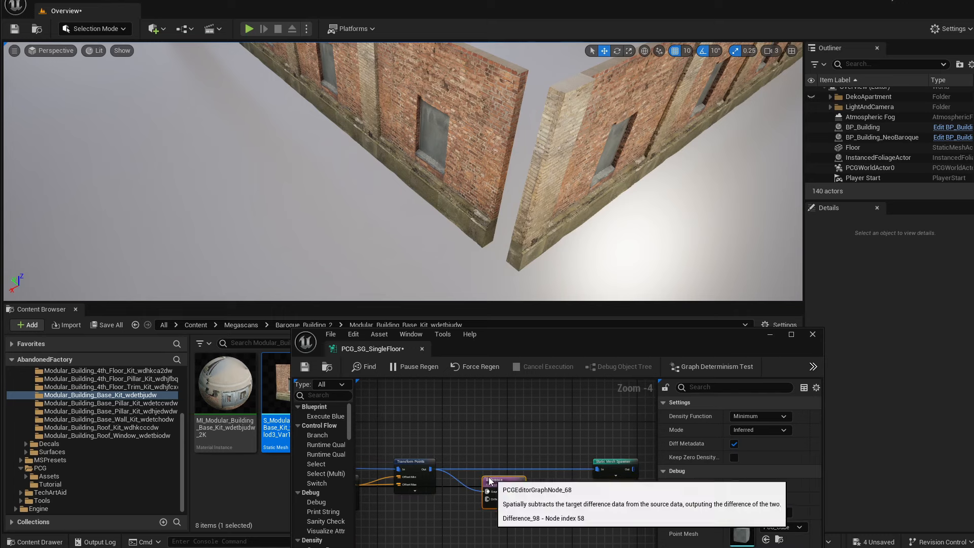
drag(504, 483, 530, 424)
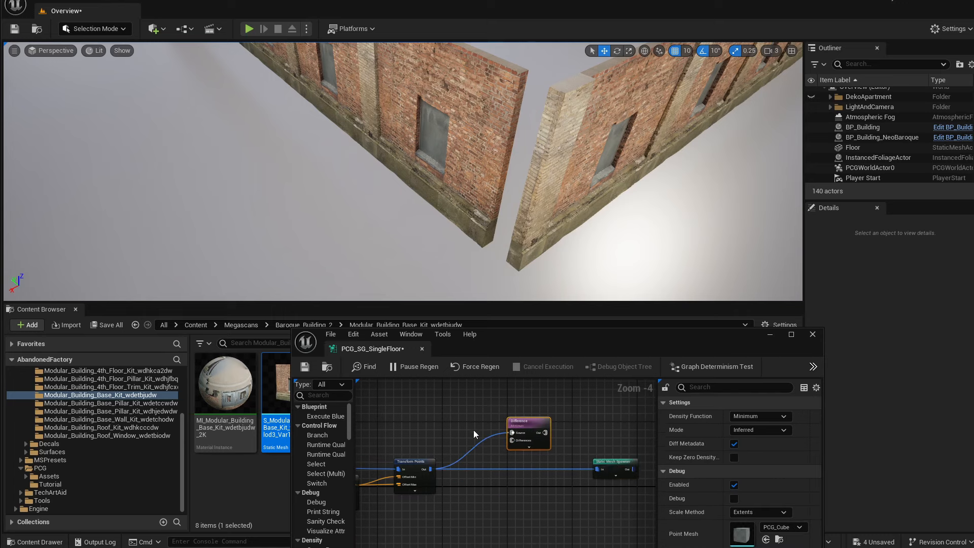
Connect the combined point output of the two Intersection nodes to the Differences input of the Difference node.
right_drag(473, 428, 536, 496)
click(480, 530)
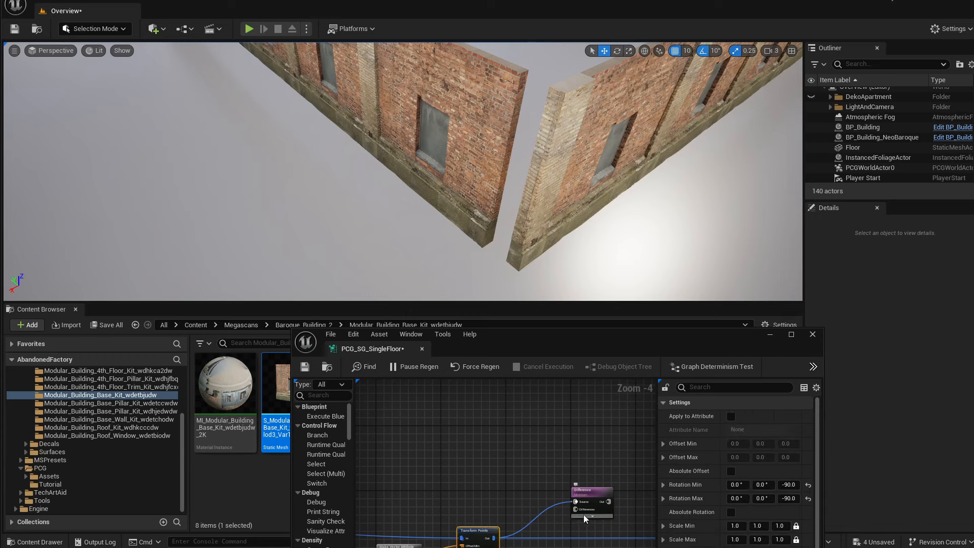
right_drag(544, 463, 536, 495)
scroll(476, 474, down, 1)
right_drag(467, 472, 510, 465)
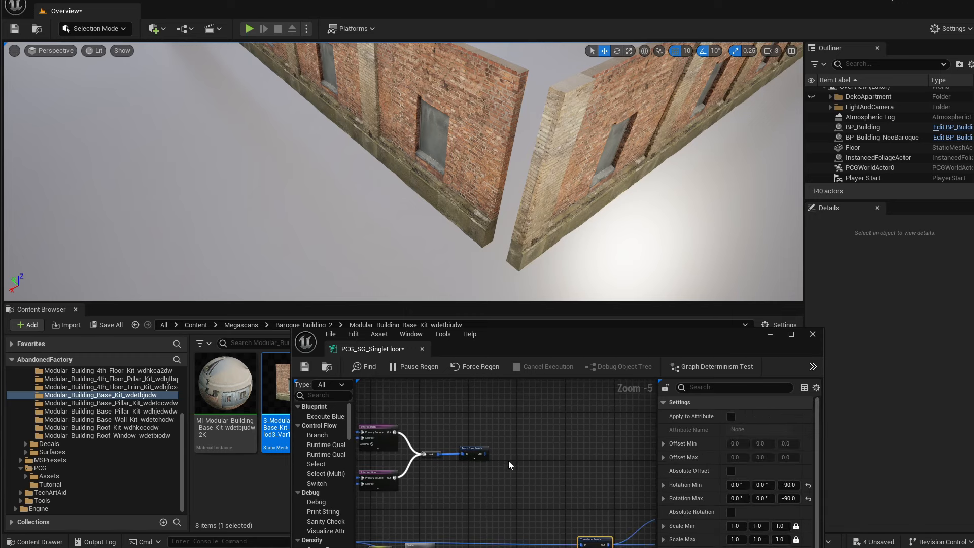
scroll(510, 466, up, 1)
scroll(488, 449, up, 1)
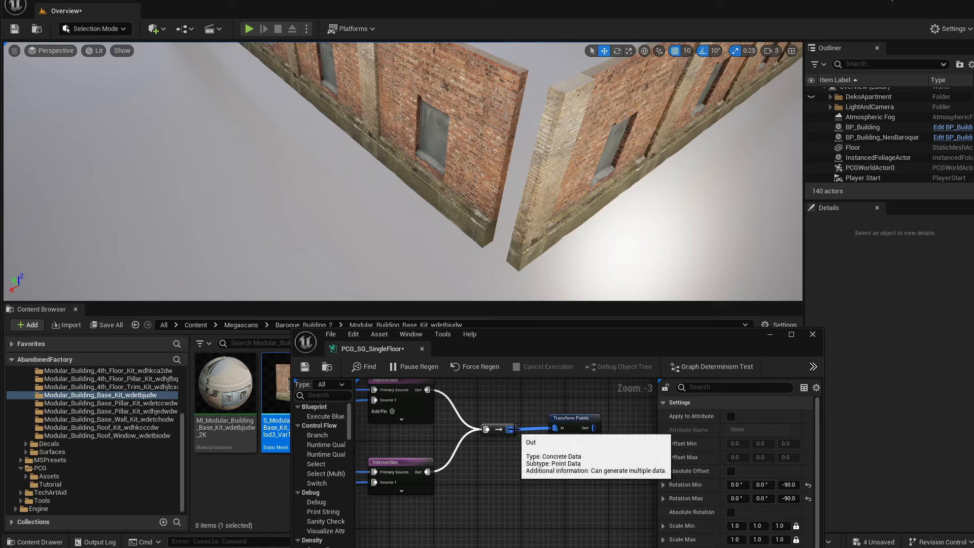
drag(511, 429, 520, 533)
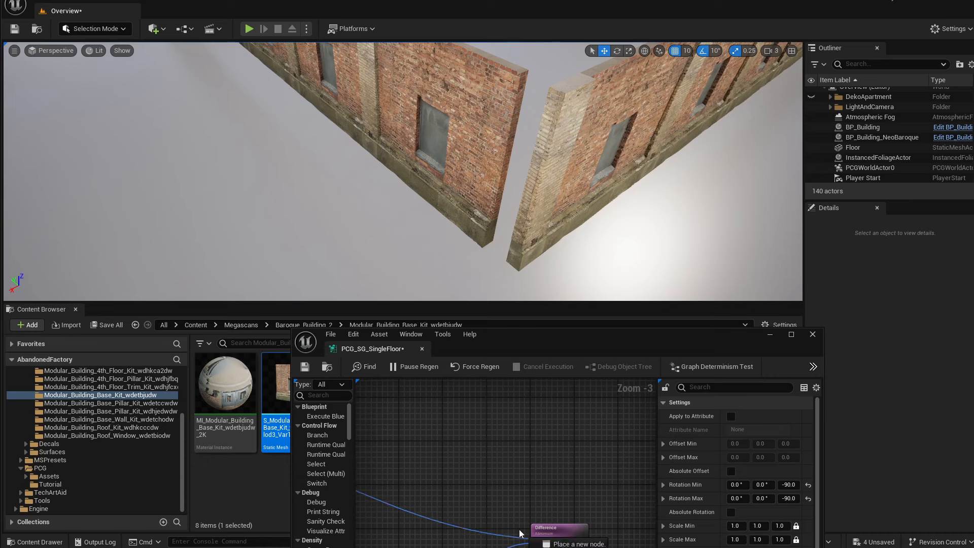
Align the Difference node with the upper row and connect its output to the upper Static Mesh Spawner.
right_drag(522, 492, 444, 437)
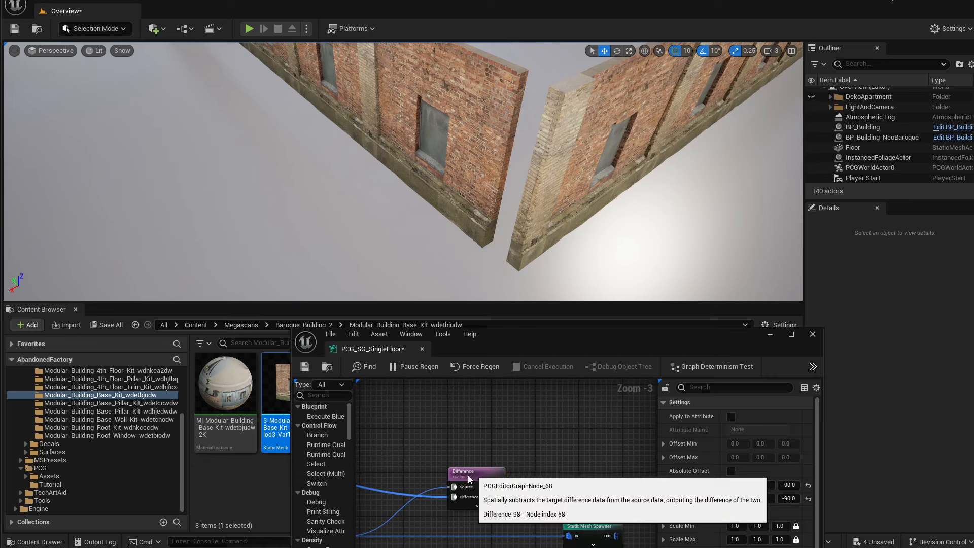
drag(468, 475, 458, 486)
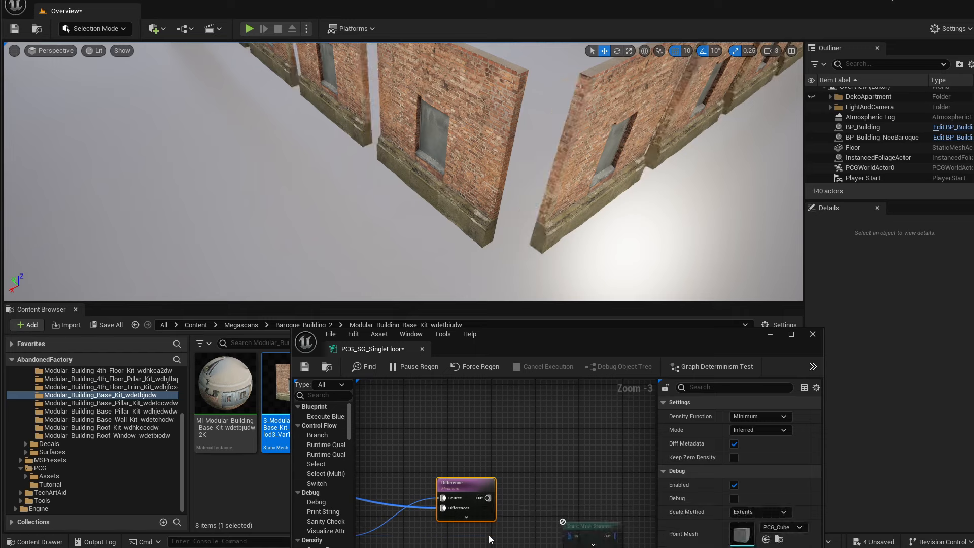
right_drag(470, 445, 486, 432)
drag(505, 486, 598, 492)
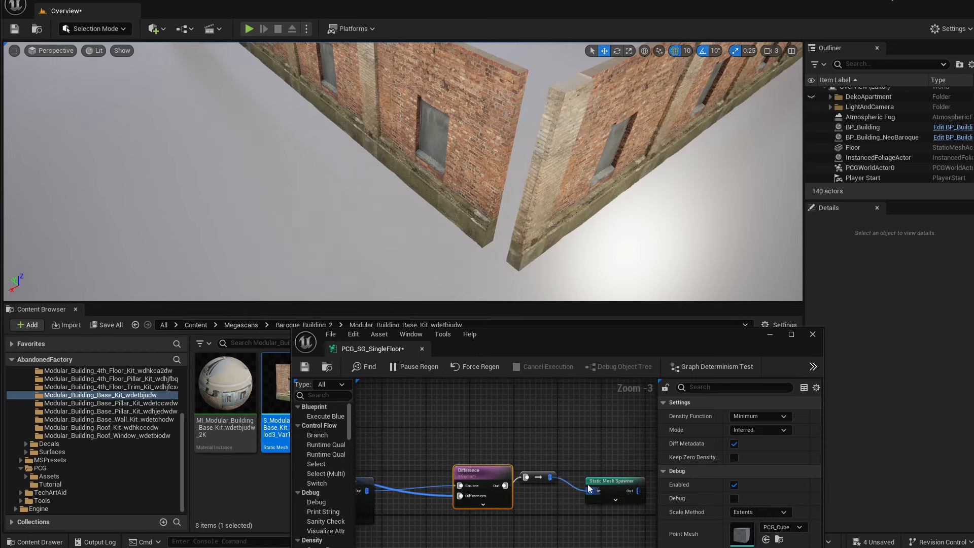
Turn on the debug display for the node that combines the two Intersection outputs.
mouse_move(467, 440)
right_down()
mouse_move(627, 475)
mouse_move(568, 483)
mouse_move(454, 431)
right_up()
scroll(468, 433, down, 2)
scroll(453, 431, up, 2)
right_drag(545, 463, 457, 459)
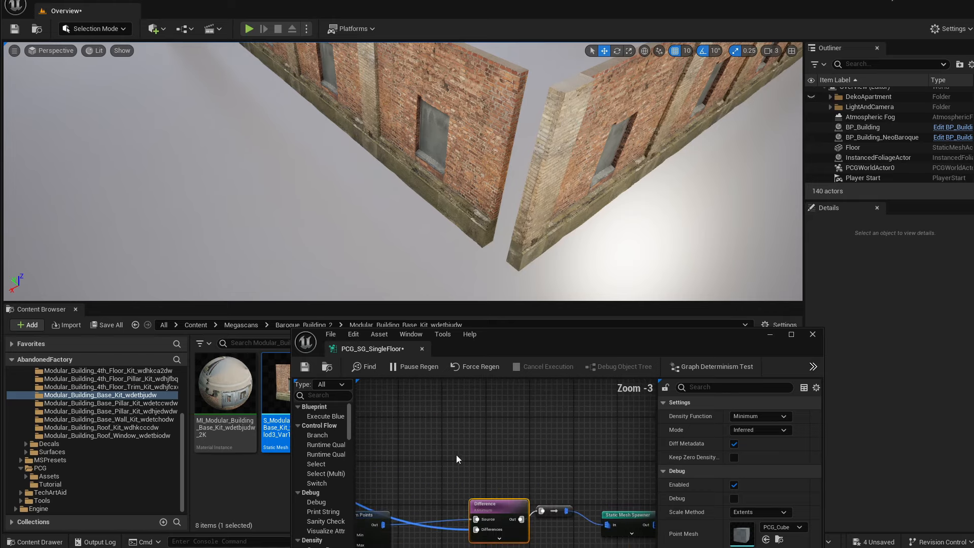
right_drag(574, 147, 544, 184)
right_drag(457, 460, 534, 468)
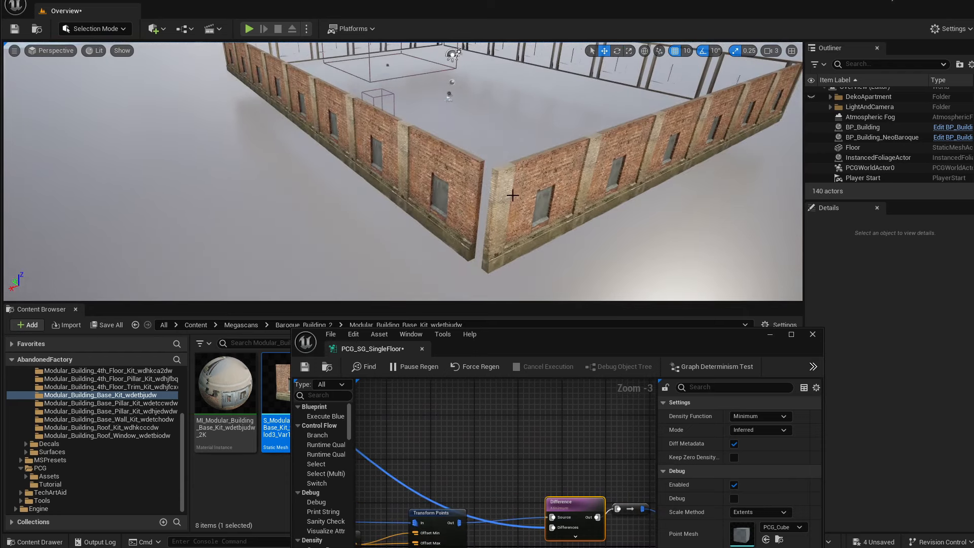
right_drag(446, 452, 587, 490)
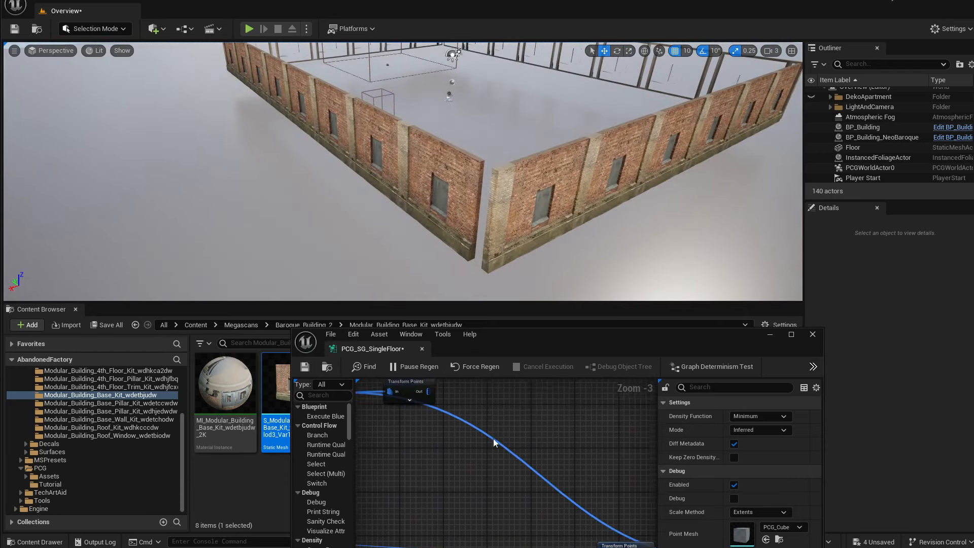
right_drag(496, 443, 589, 503)
click(421, 453)
key(d)
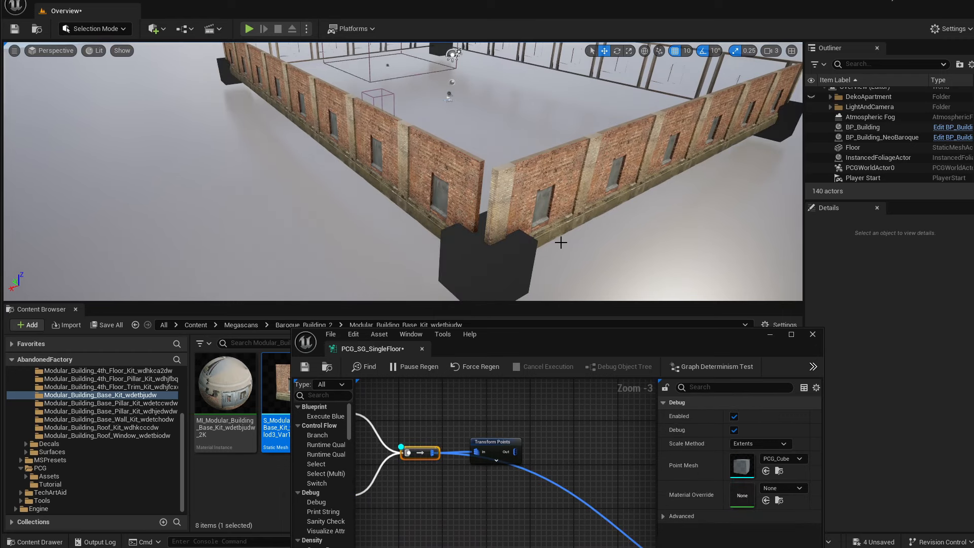
Move the Transform Points node fed by the combined Intersection output further away to make room before it.
right_drag(429, 426, 447, 422)
drag(510, 439, 614, 433)
right_drag(577, 447, 531, 429)
drag(584, 435, 600, 439)
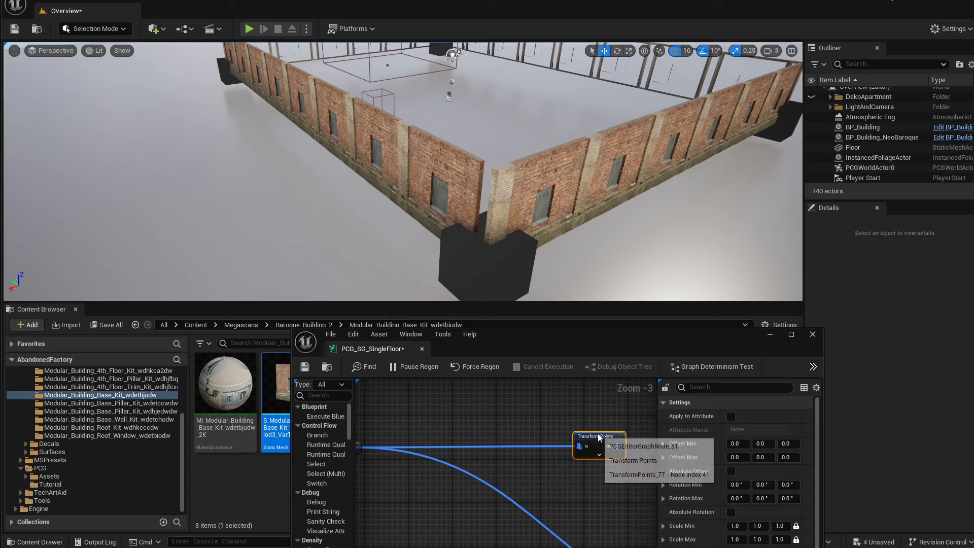
Try inserting a Bounds Modifier node between the combined Intersection output and the Difference node's Differences input.
right_drag(475, 443, 546, 450)
drag(425, 454, 487, 476)
text(bounds)
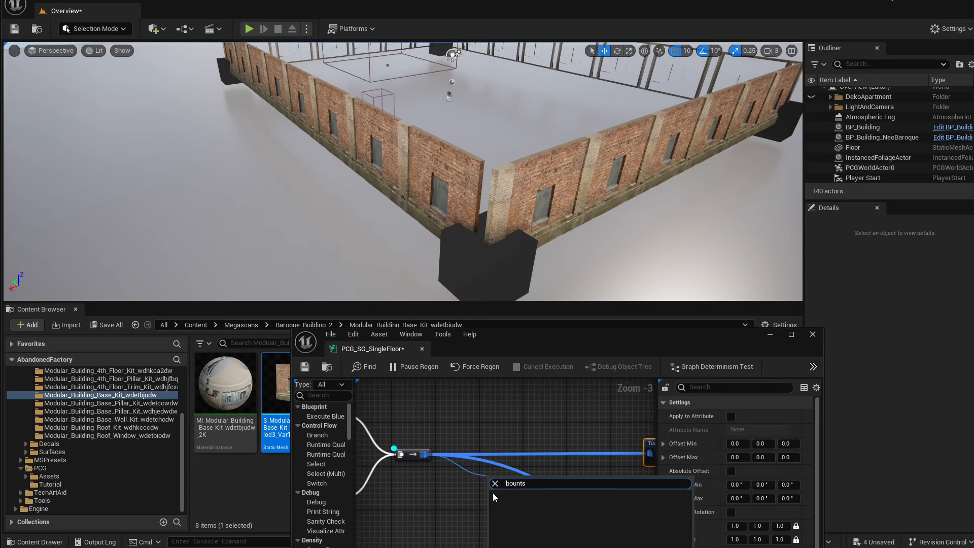
key(Return)
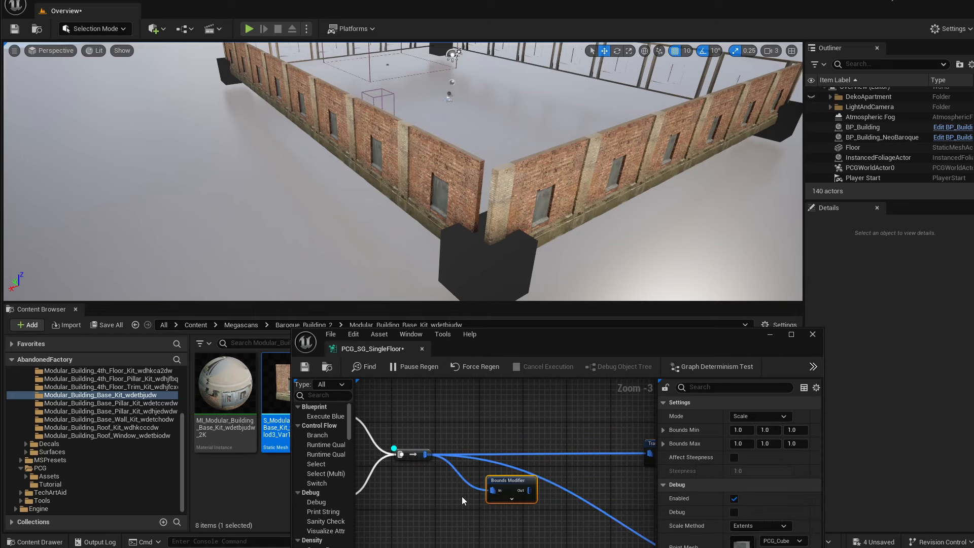
right_drag(492, 492, 431, 450)
right_drag(494, 463, 467, 449)
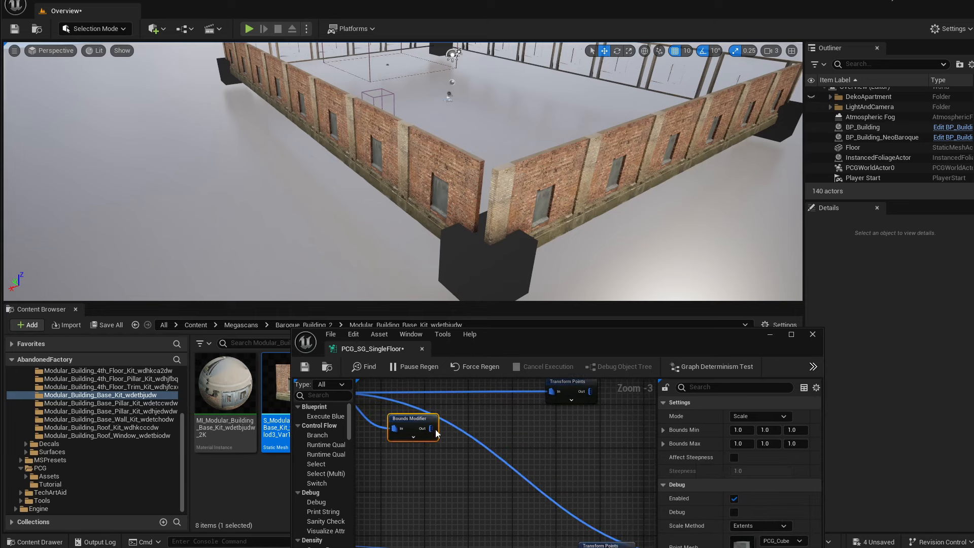
drag(432, 429, 570, 527)
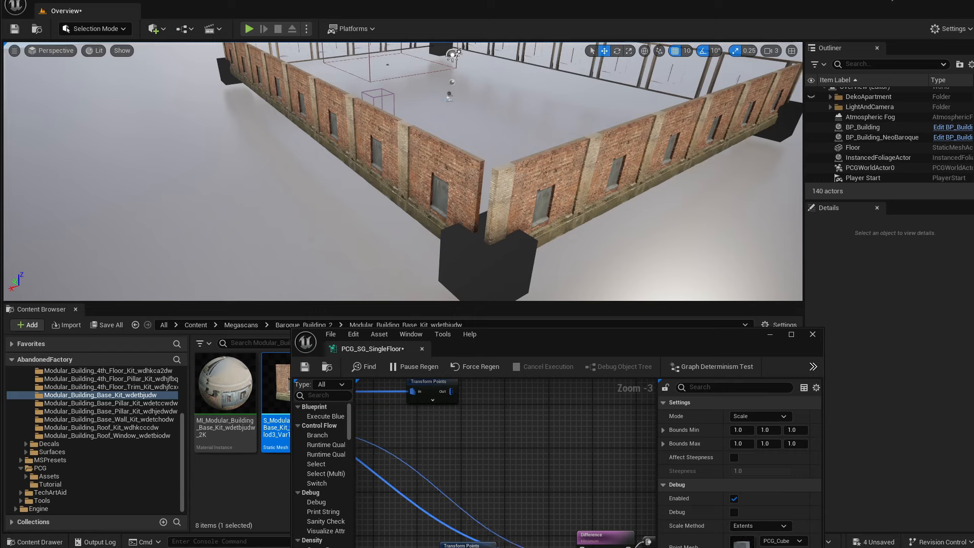
right_drag(488, 463, 618, 482)
alt+click(532, 510)
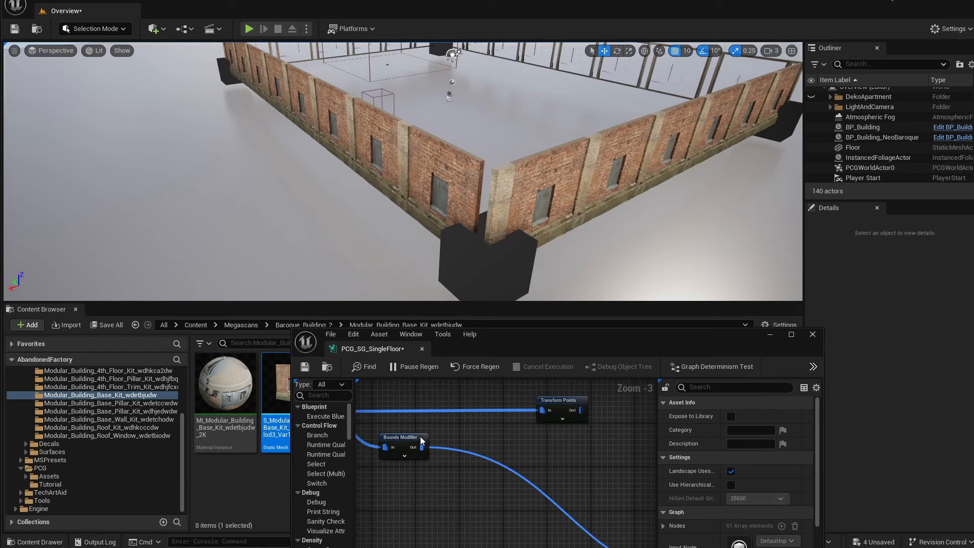
drag(420, 437, 466, 438)
Set the Difference node's Density Function to Binary.
right_drag(562, 472, 438, 408)
click(609, 490)
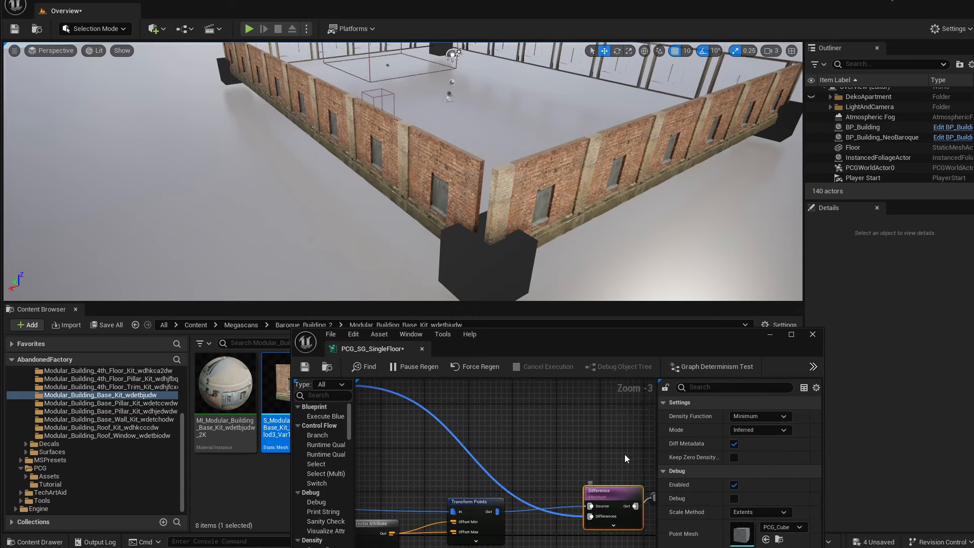
click(761, 445)
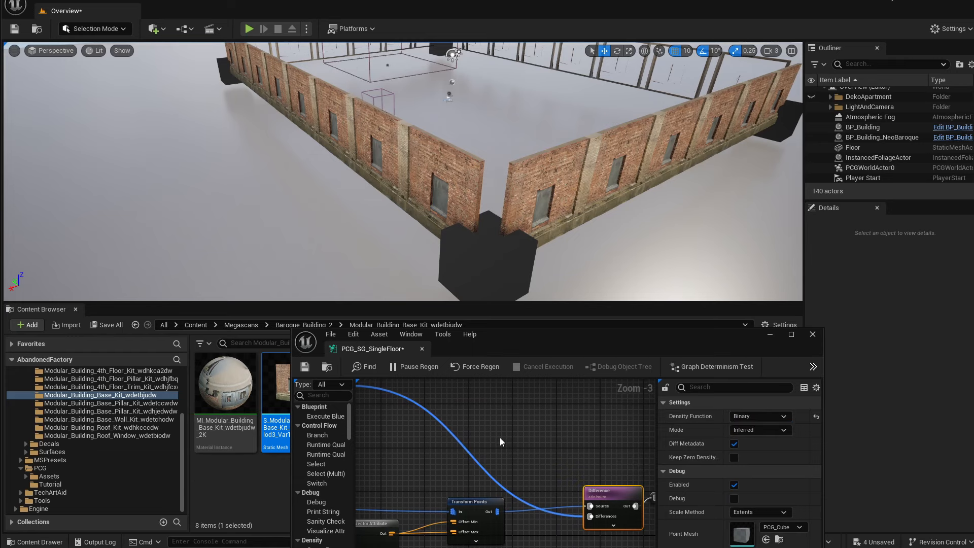
Delete the Bounds Modifier and link the combined Intersection output directly to the Difference node's Differences input.
right_drag(500, 442, 578, 471)
drag(462, 431, 464, 425)
scroll(467, 465, down, 1)
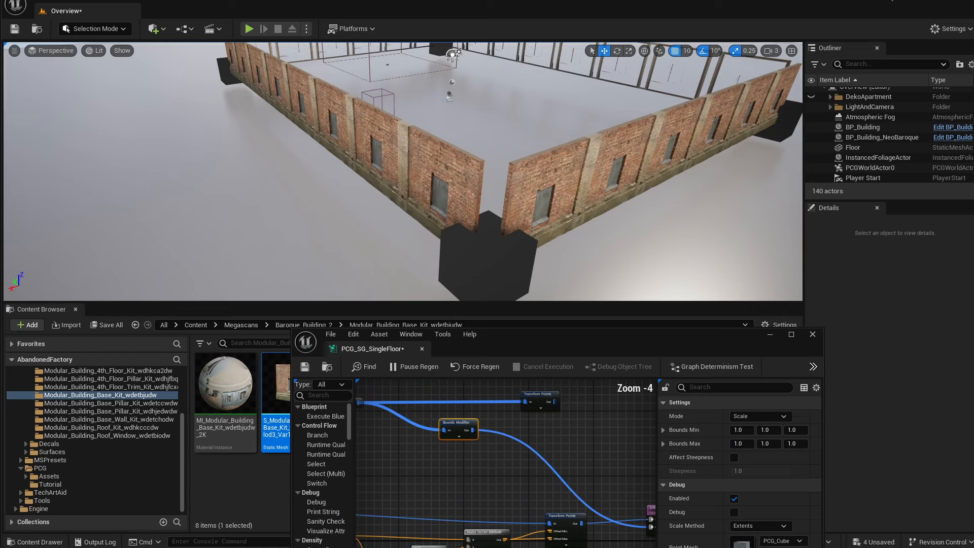
right_drag(478, 426, 526, 452)
key(Delete)
drag(632, 450, 629, 546)
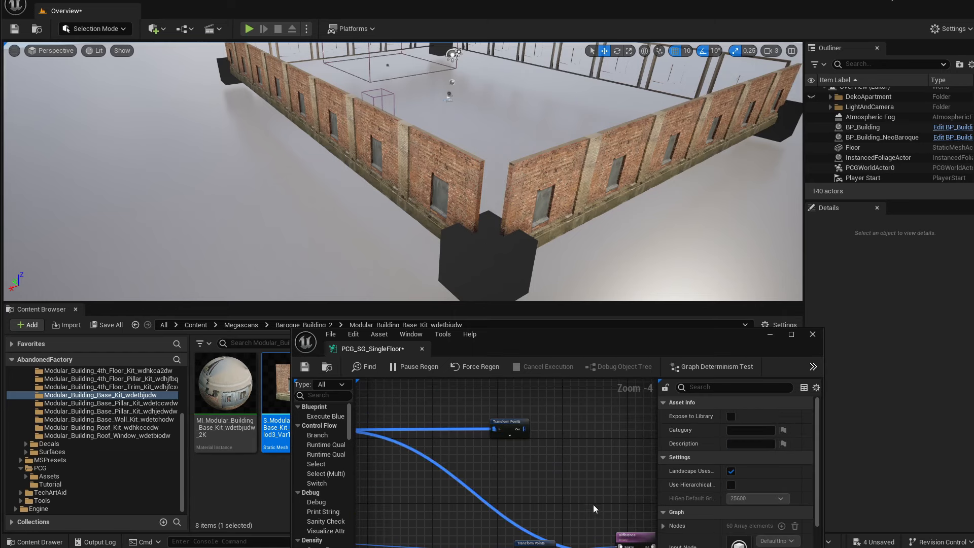
Examine the Difference node's settings, its link from the combined Intersection output, and the building corner in the viewport.
right_drag(577, 488, 641, 480)
right_drag(542, 466, 449, 451)
right_drag(506, 482, 585, 490)
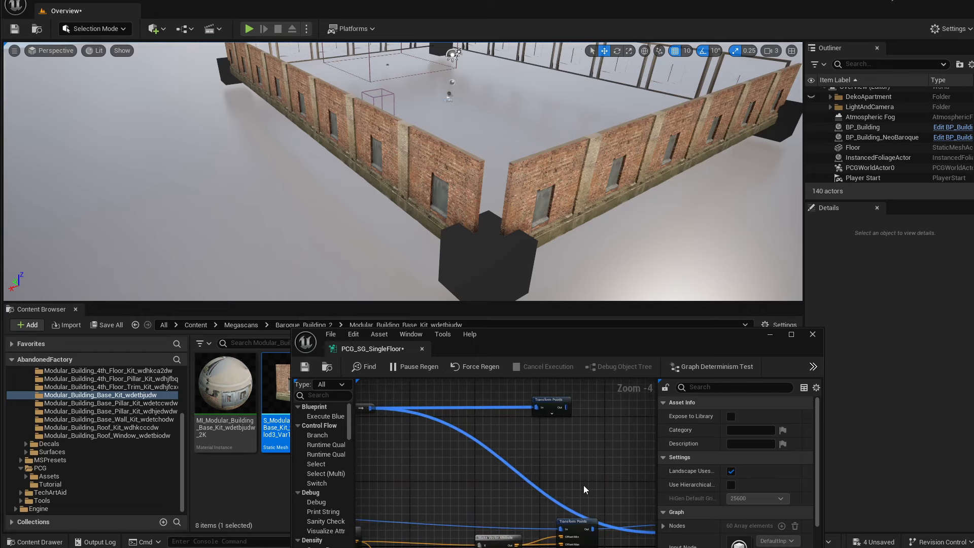
right_drag(537, 463, 468, 454)
click(605, 507)
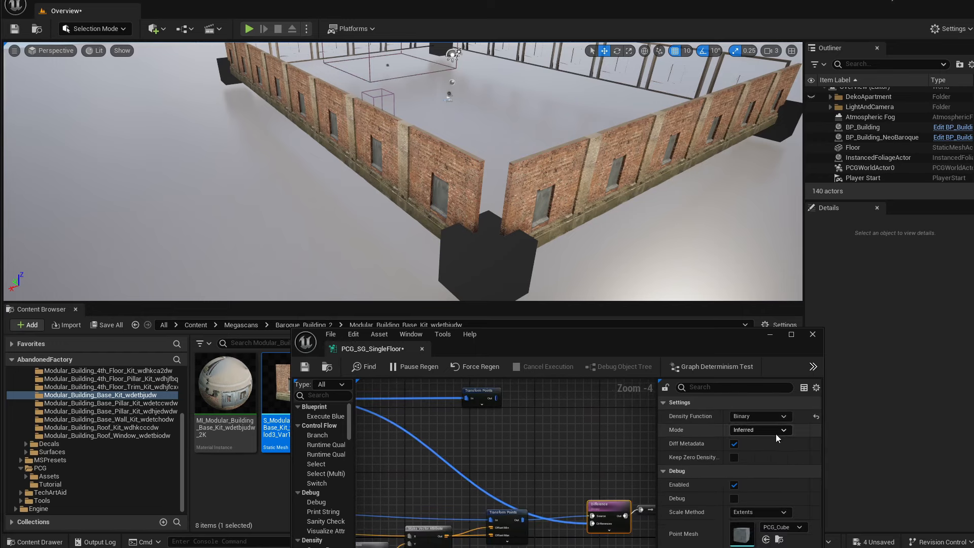
drag(705, 349, 629, 168)
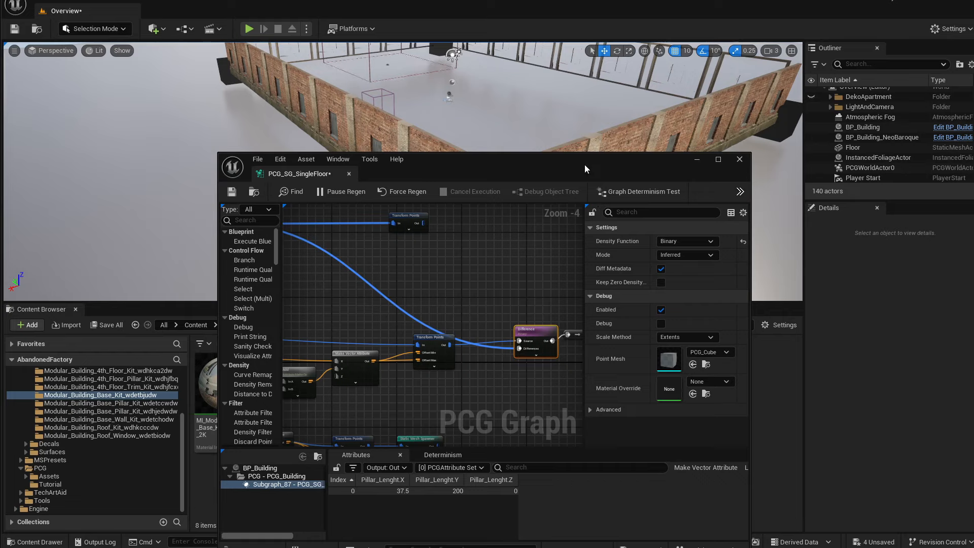
drag(587, 165, 620, 154)
right_drag(461, 297, 559, 349)
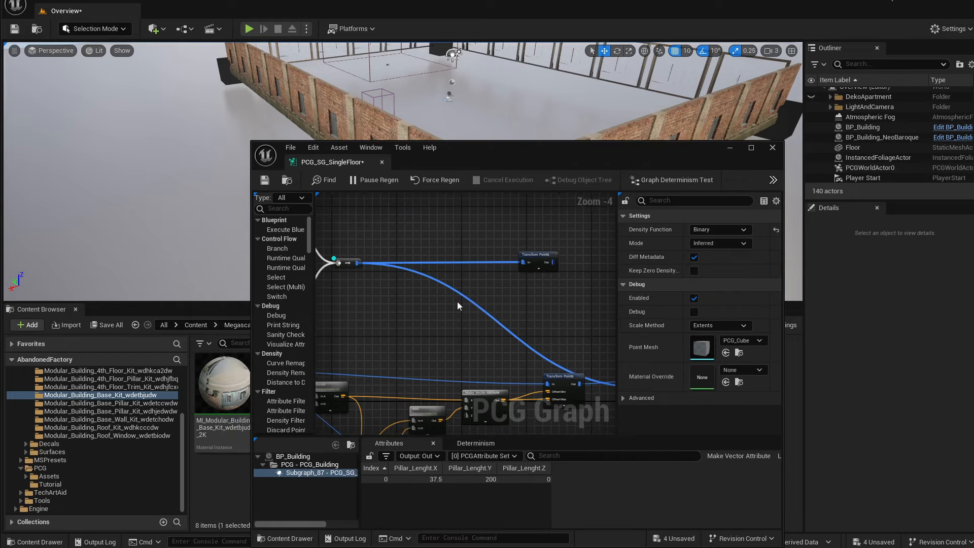
drag(521, 168, 487, 305)
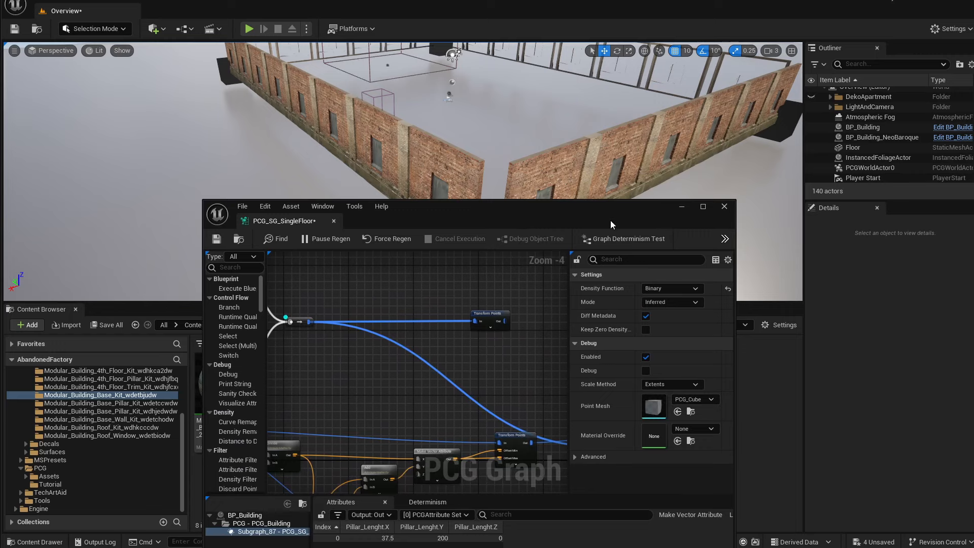
drag(610, 220, 614, 309)
right_drag(515, 449, 315, 410)
right_drag(415, 408, 334, 420)
Turn off the debug display for the node that combines the two Intersection outputs.
click(415, 475)
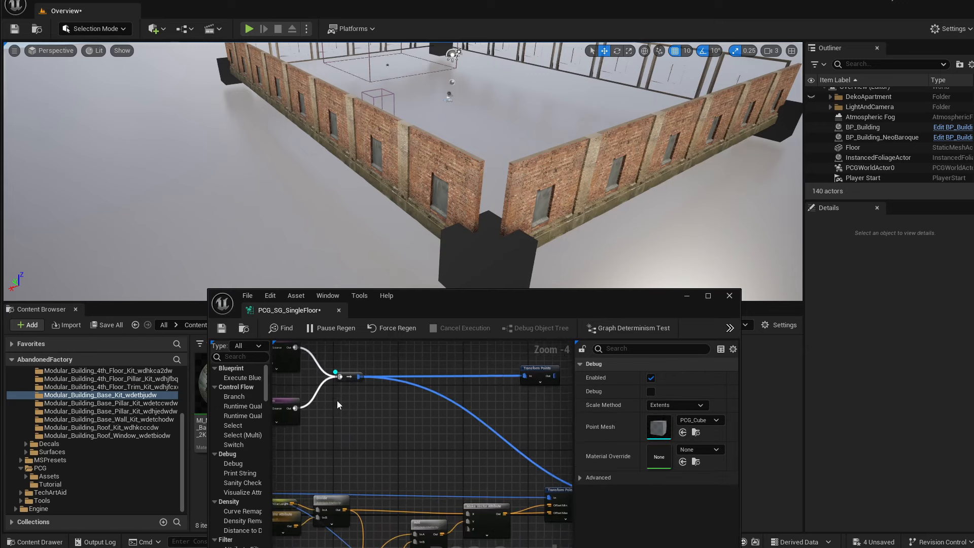
right_drag(337, 401, 362, 433)
drag(369, 430, 388, 374)
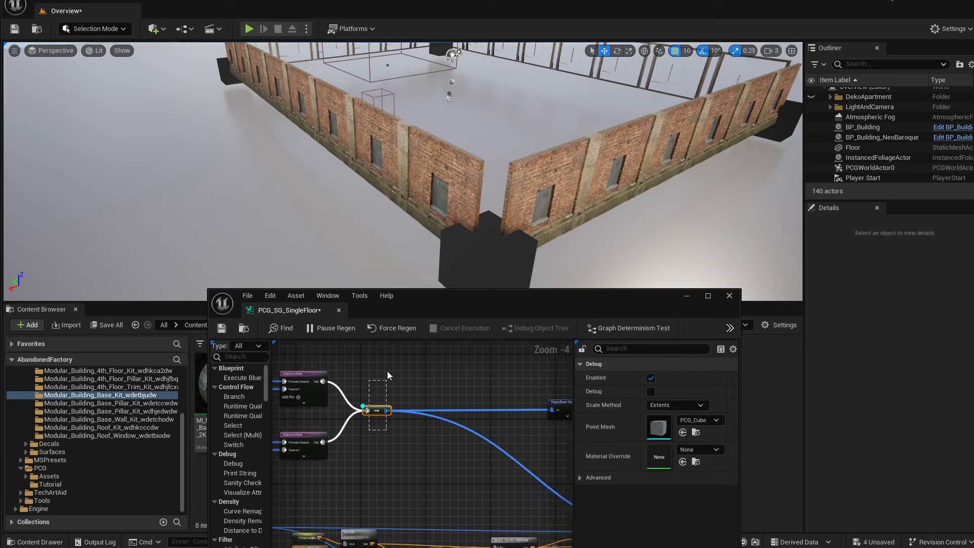
key(d)
drag(475, 305, 405, 194)
right_drag(409, 145, 498, 146)
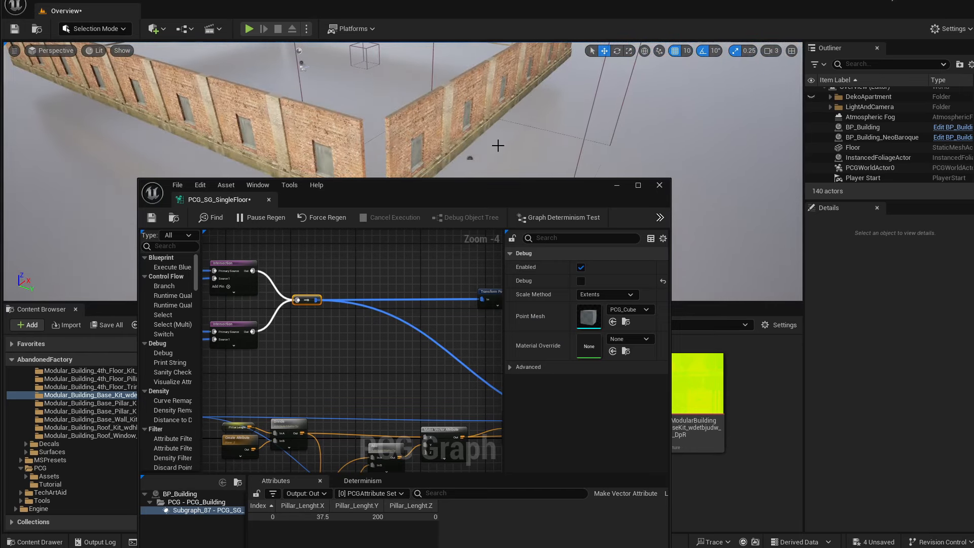
Duplicate the upper Static Mesh Spawner and place the copy beside the Transform Points node fed by the combined Intersection output.
right_drag(430, 358, 270, 366)
right_drag(334, 329, 326, 339)
scroll(326, 330, up, 3)
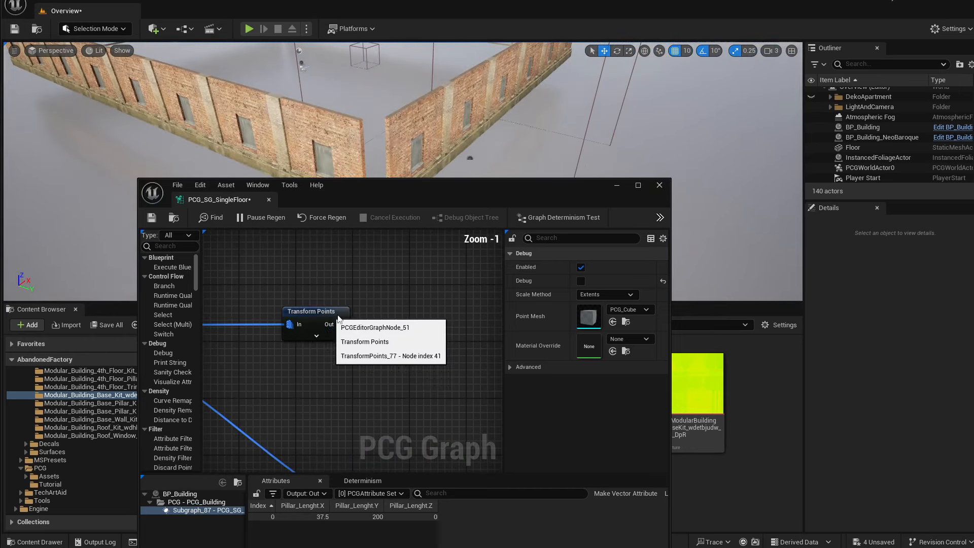
click(336, 318)
scroll(406, 353, down, 3)
right_drag(423, 402, 281, 329)
right_drag(388, 356, 346, 351)
drag(395, 342, 410, 410)
key(ctrl+d)
right_drag(339, 291, 415, 354)
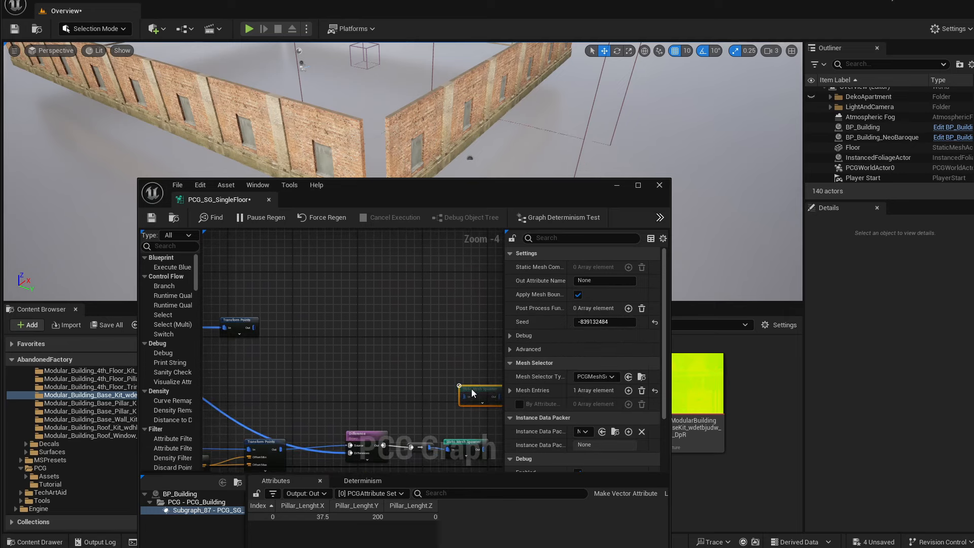
drag(470, 390, 360, 326)
Assign S_Modular_Building_Base_Pillar_Kit_wdetccwdw_lod3_Var2 to the duplicated Static Mesh Spawner and connect the corner Transform Points output to it.
drag(389, 196, 741, 110)
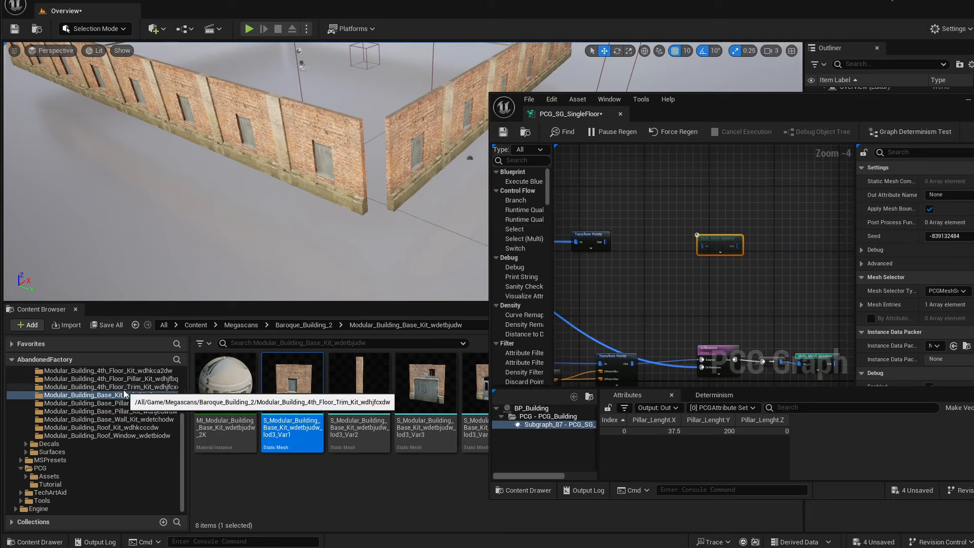
click(104, 403)
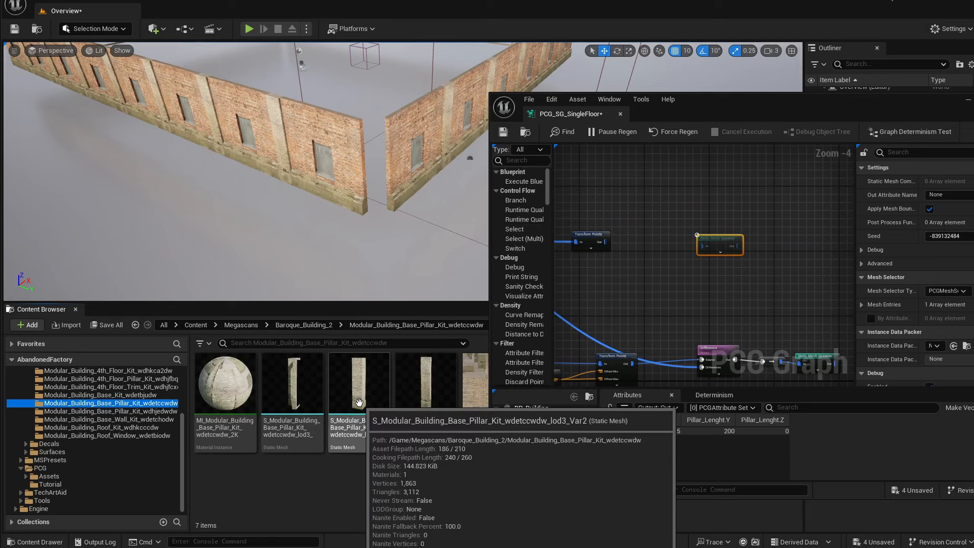
click(862, 305)
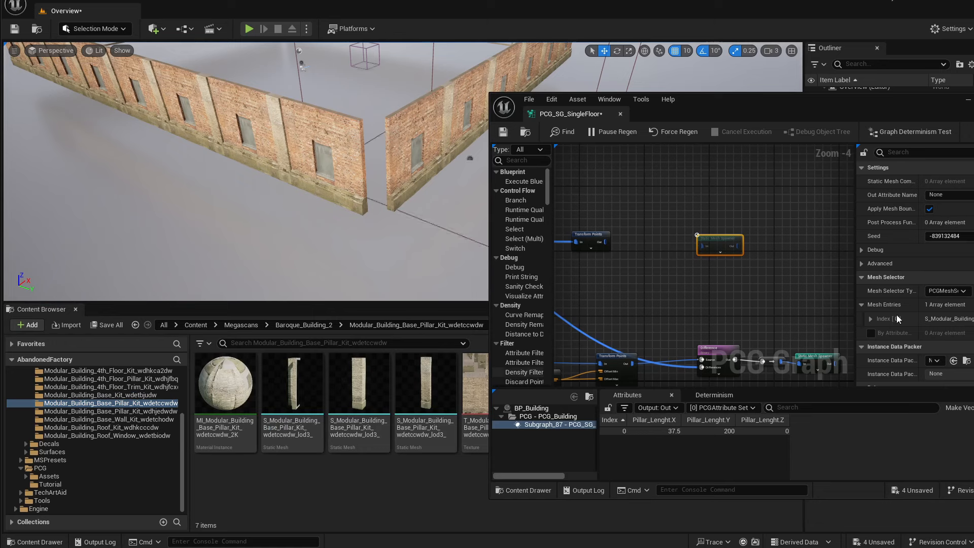
click(871, 319)
click(878, 333)
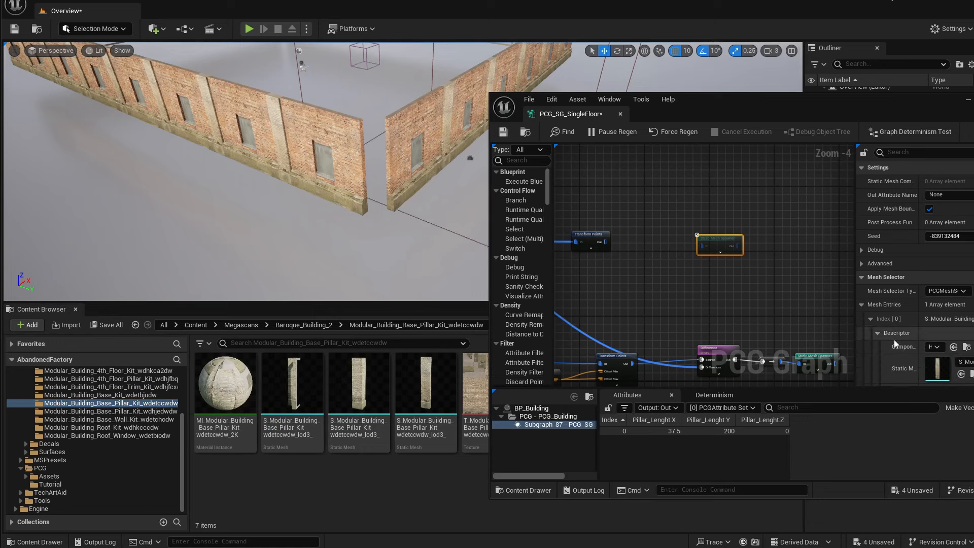
drag(374, 398, 947, 367)
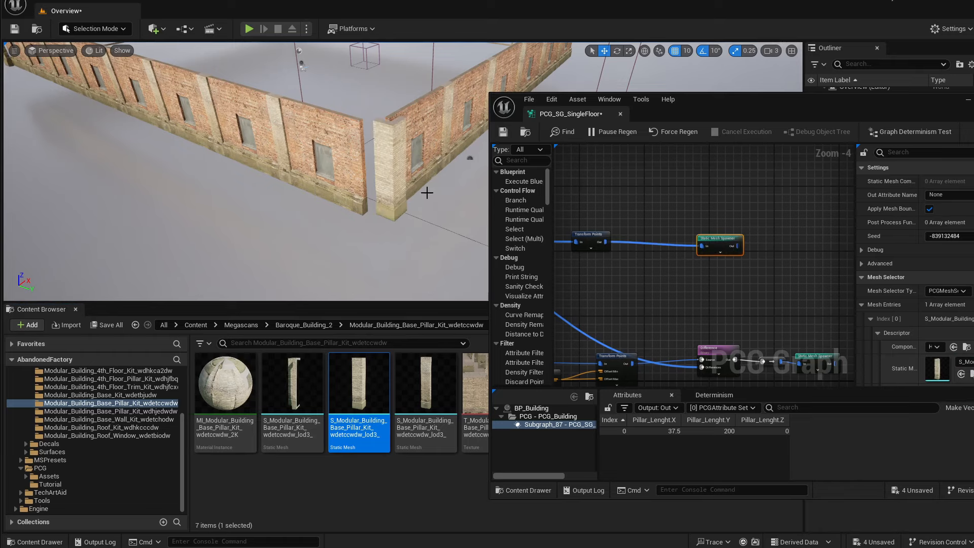
Set the corner Transform Points node's Offset Min and Offset Max X values to -37.5, computed as -75/2.
key(w)
right_drag(427, 193, 406, 210)
key(s)
key(s)
key(w)
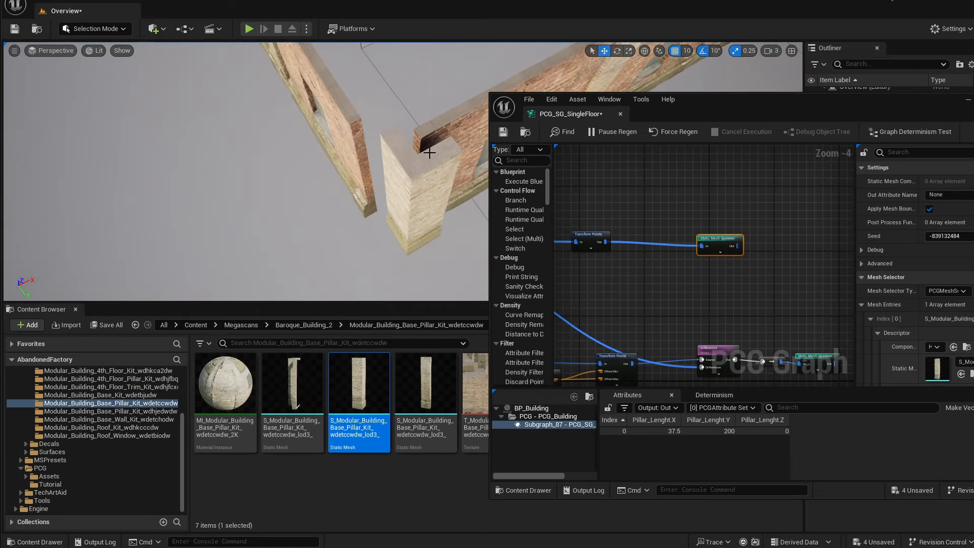
drag(718, 239, 684, 240)
right_drag(592, 226, 710, 226)
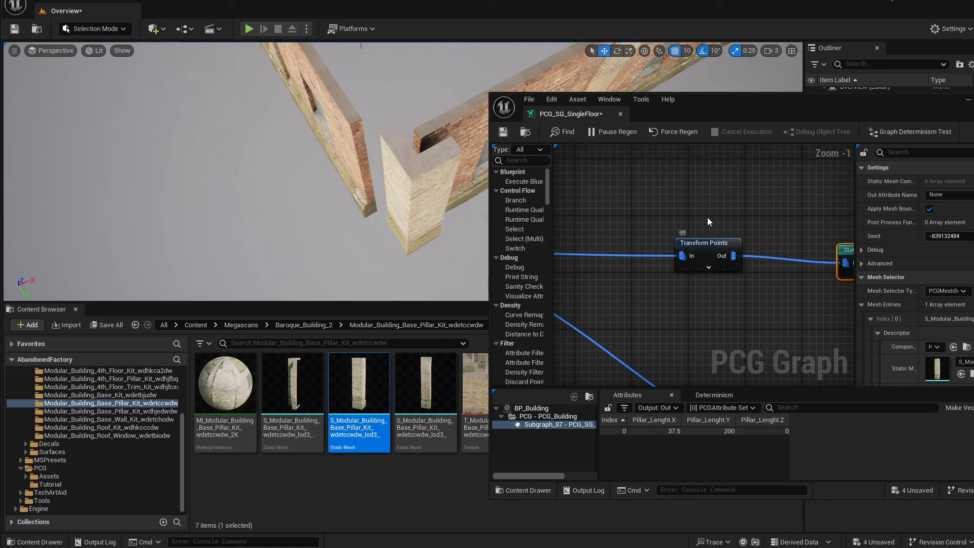
click(706, 245)
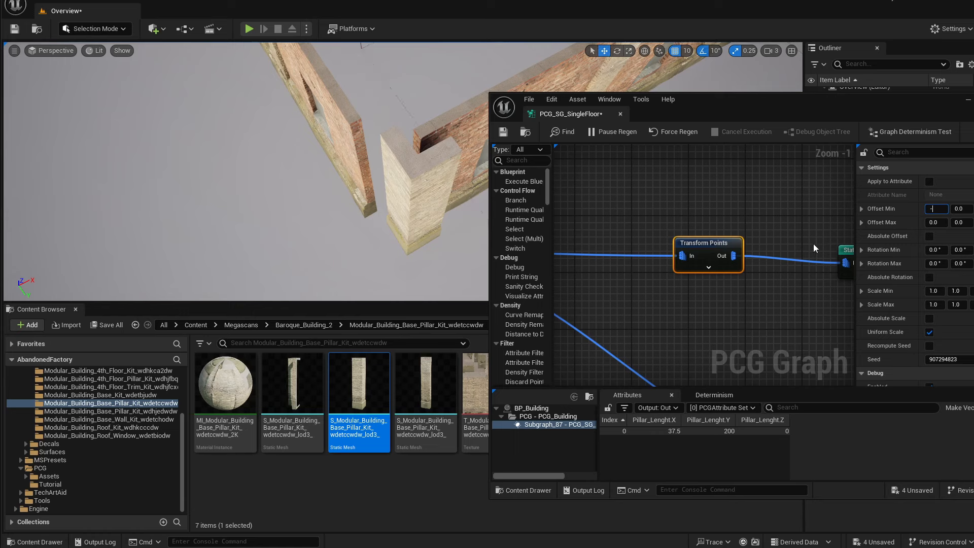
text(-75/2)
key(Return)
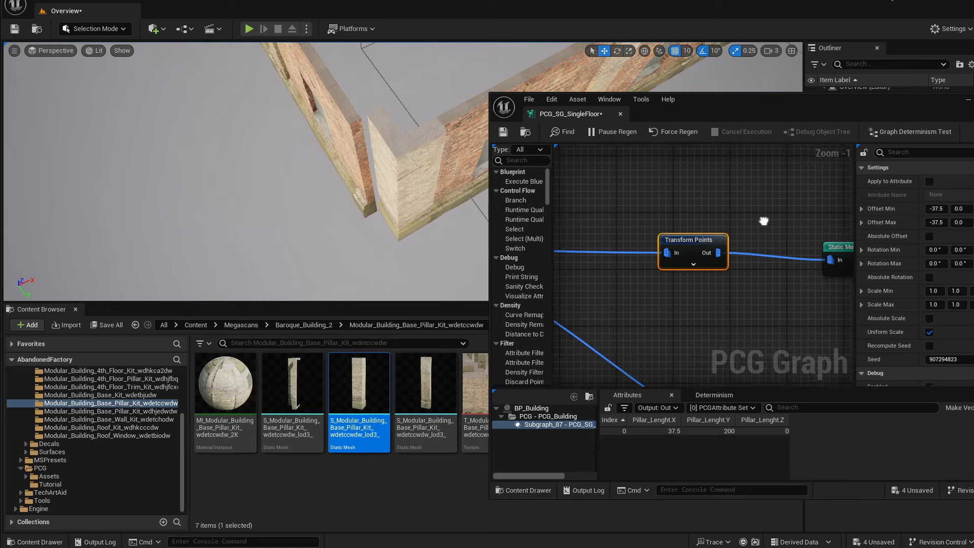
Set the corner Transform Points node's Offset Min and Offset Max Y values to 37.5.
drag(772, 113, 434, 272)
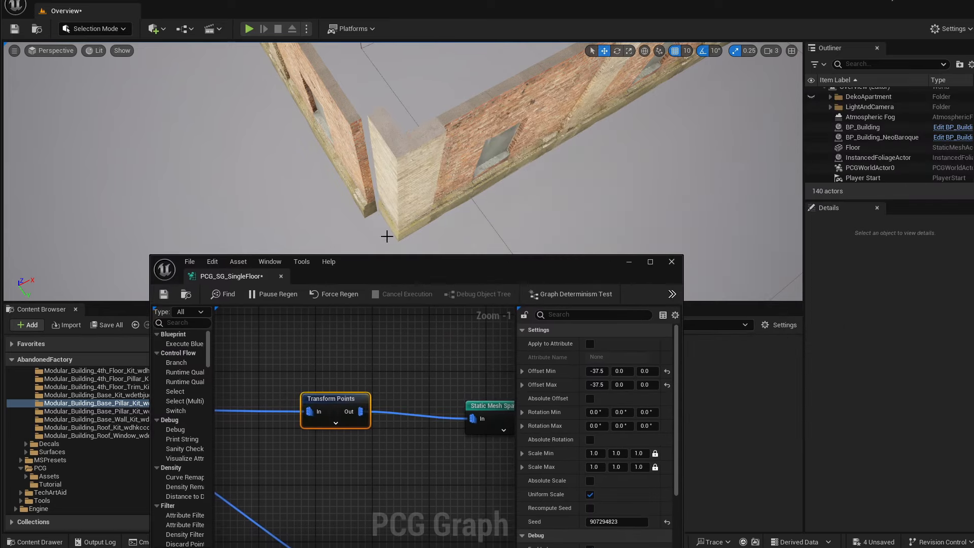
drag(514, 267, 839, 210)
click(945, 315)
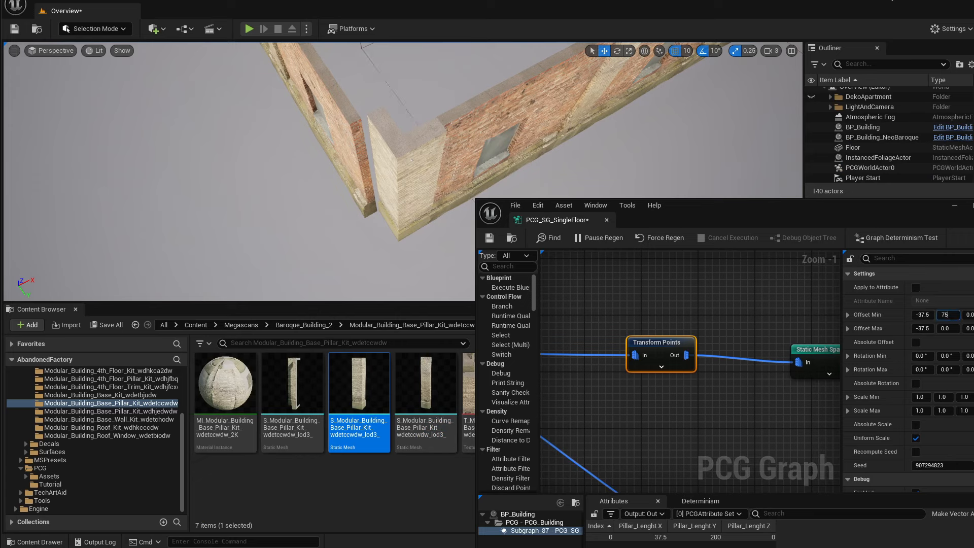
text(75/2)
key(Return)
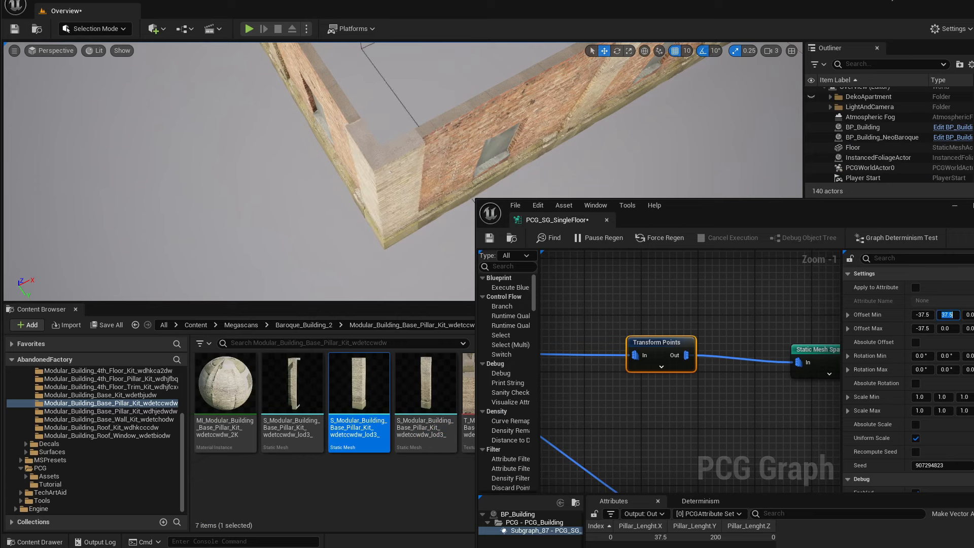
click(956, 328)
text(37.5)
key(a)
right_drag(587, 135, 548, 169)
key(d)
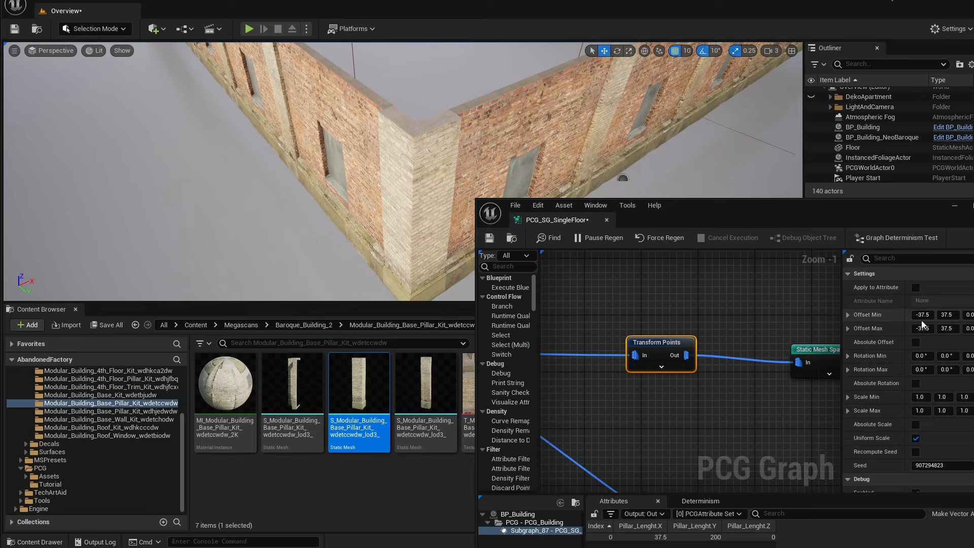
Copy the Pillar Lenght, Create Attribute and Divide node group and paste it near the corner Transform Points node.
drag(869, 218, 782, 161)
scroll(645, 350, down, 2)
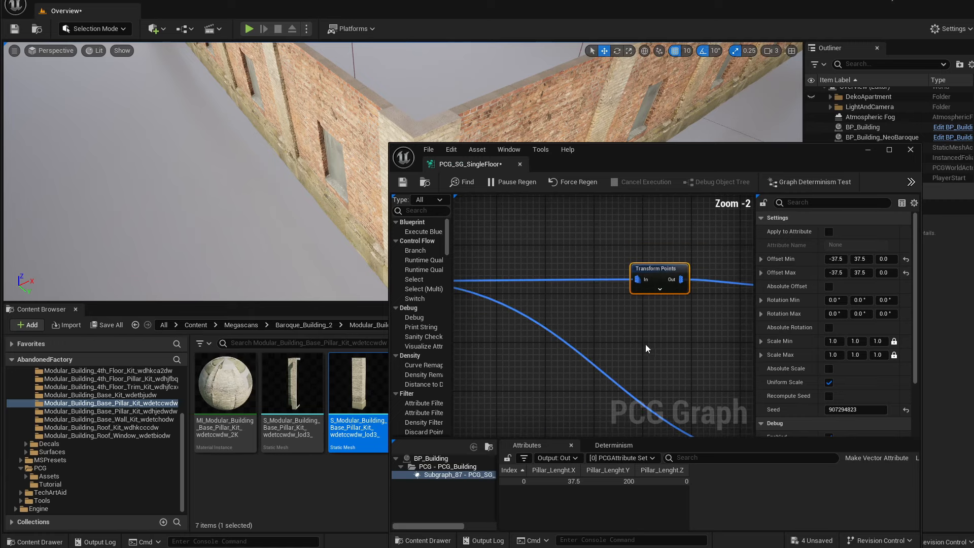
right_drag(638, 348, 637, 264)
scroll(539, 318, down, 2)
right_drag(539, 318, 680, 355)
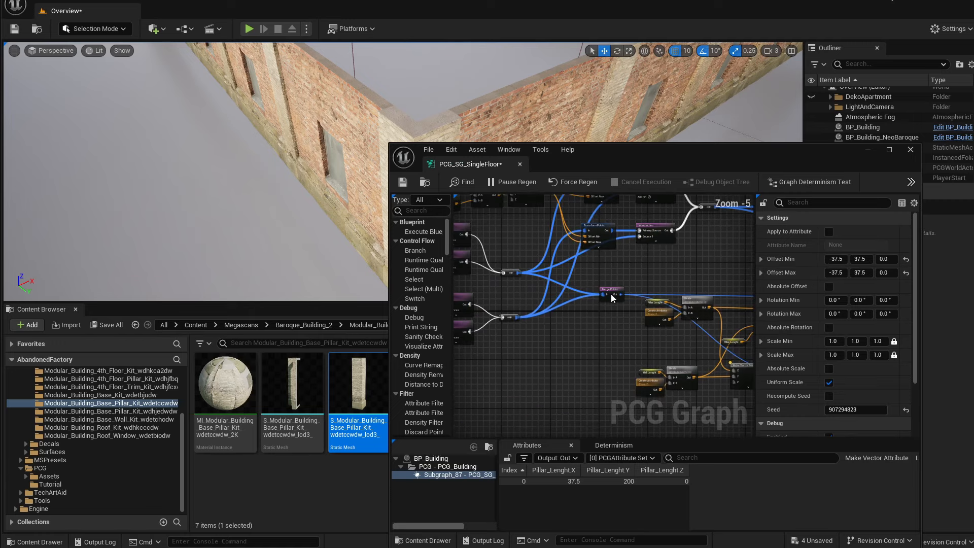
scroll(627, 299, up, 3)
right_drag(629, 301, 542, 311)
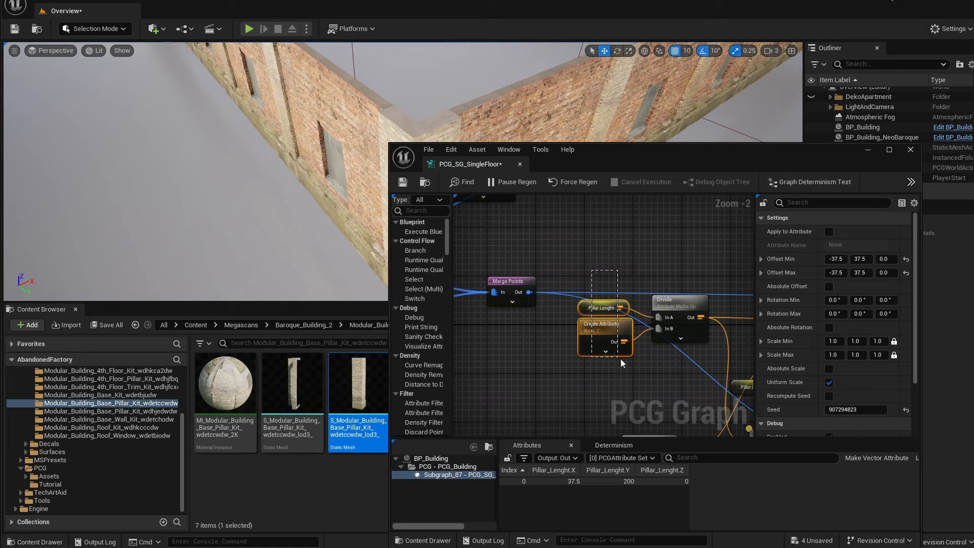
drag(620, 358, 680, 361)
right_drag(686, 265, 609, 391)
scroll(668, 280, down, 2)
right_drag(667, 281, 518, 358)
scroll(553, 267, up, 1)
key(ctrl+v)
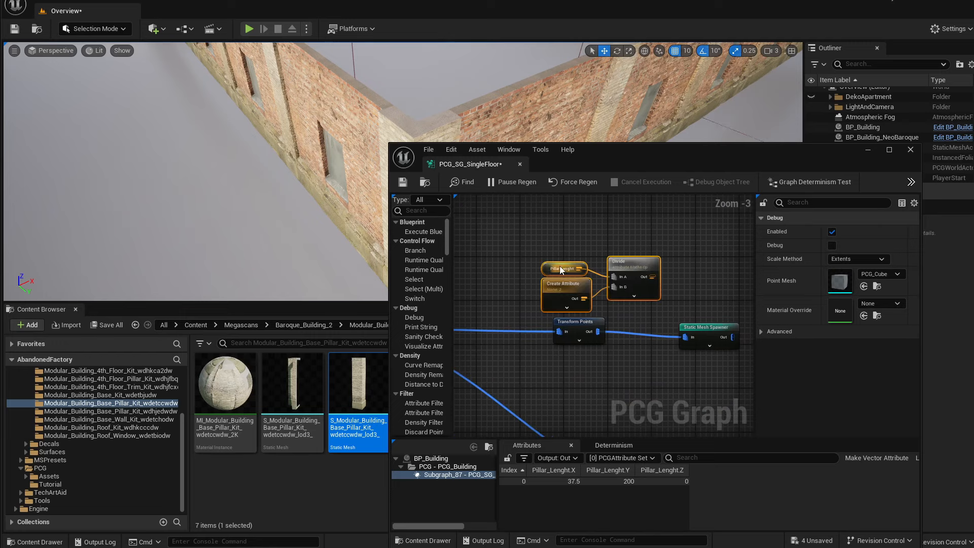
Move the pasted group clear above the corner Transform Points node and stack a second copy directly below it.
right_drag(560, 266, 643, 274)
drag(693, 275, 567, 226)
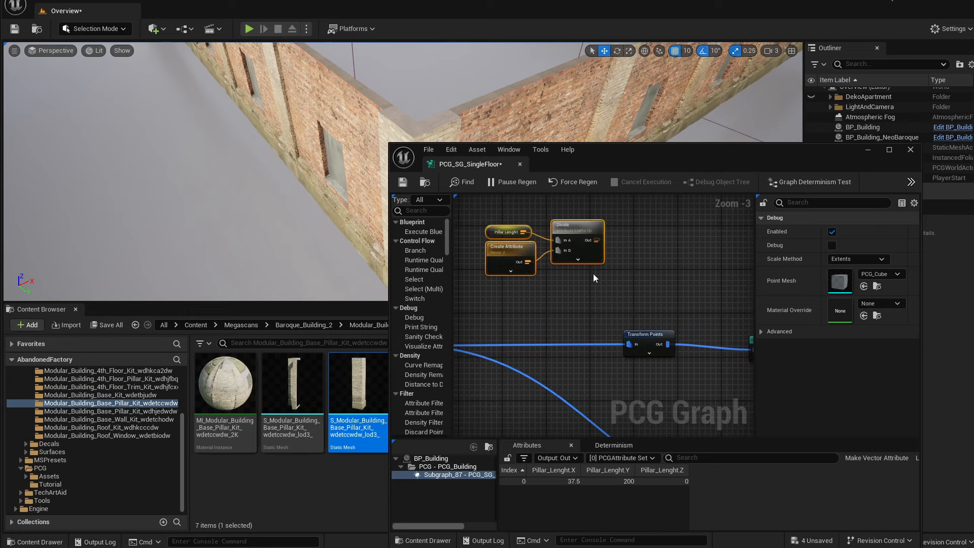
right_drag(593, 273, 644, 296)
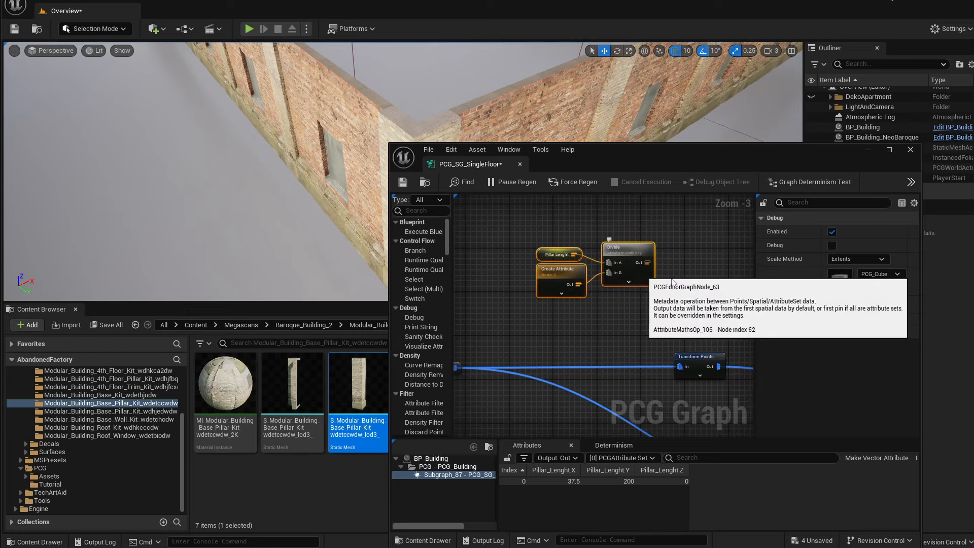
key(ctrl+v)
drag(713, 273, 623, 318)
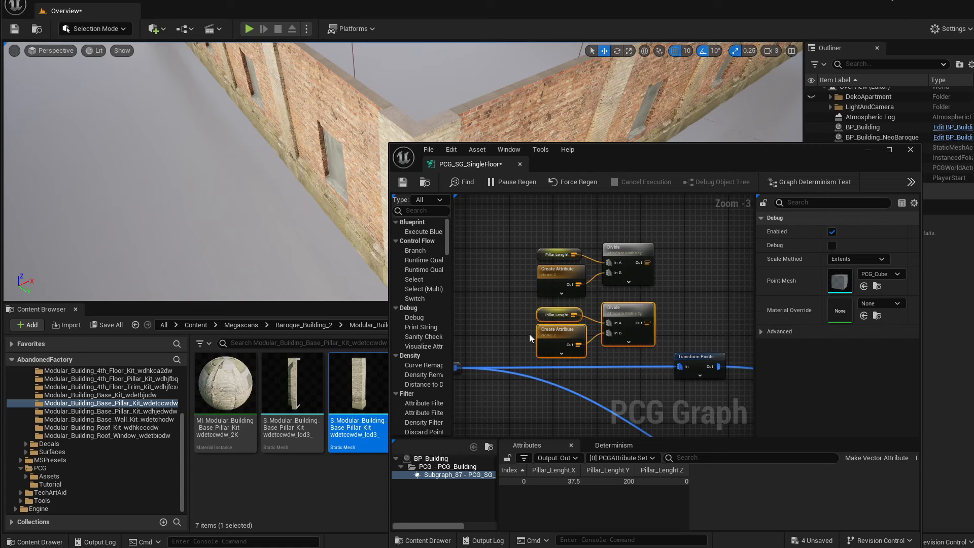
Set the upper Create Attribute's Double Value to -2.0 and move both divide groups farther away from the corner Transform Points node.
click(561, 283)
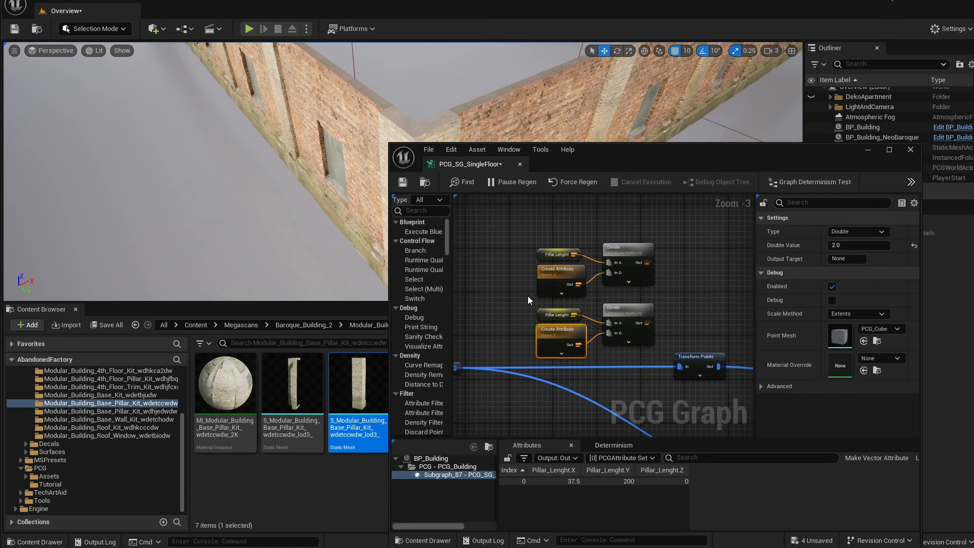
click(838, 245)
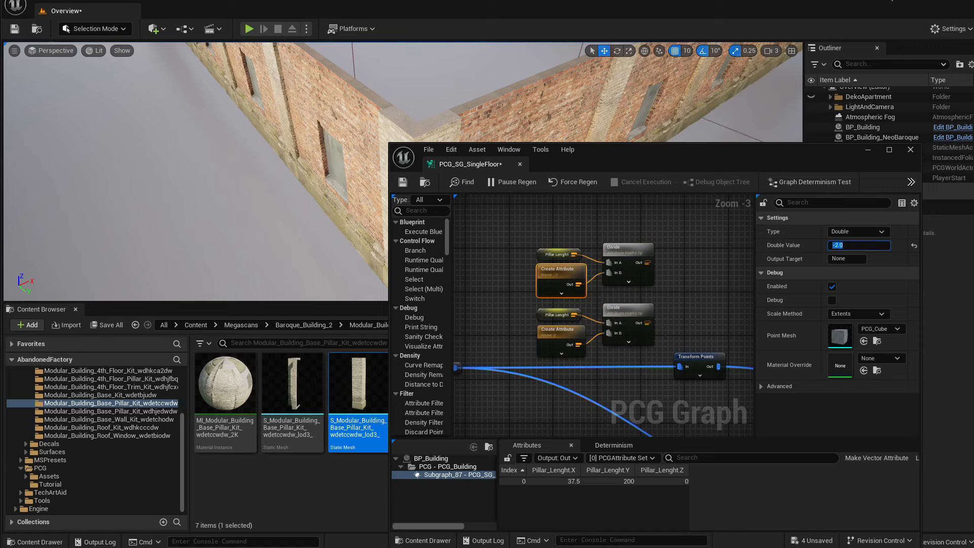
click(703, 375)
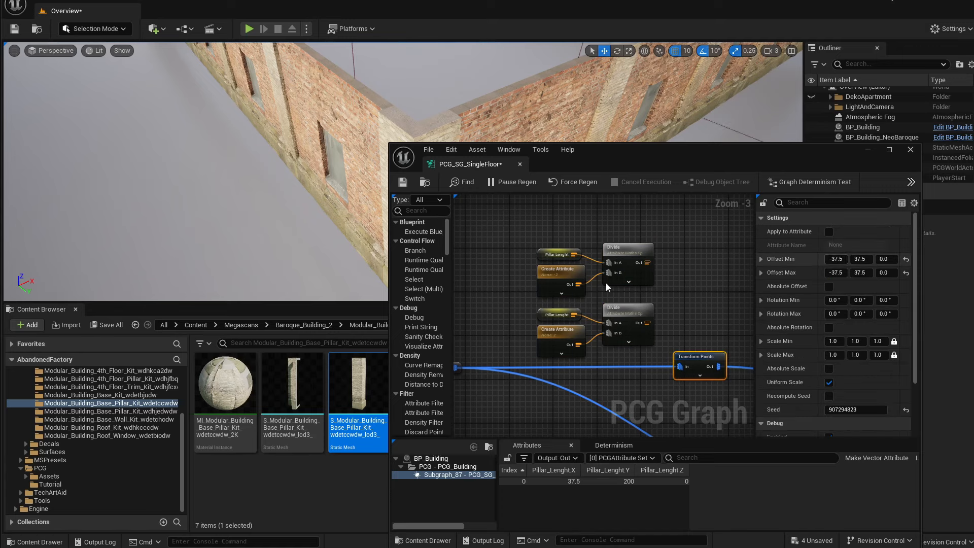
drag(498, 226, 679, 357)
drag(623, 308, 568, 268)
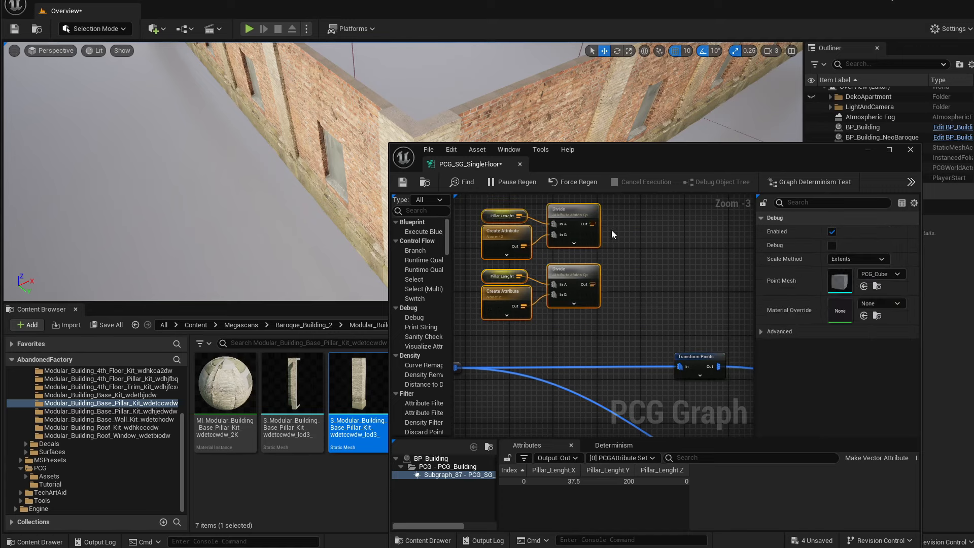
Add a Make Vector Attribute node fed by the upper Divide output and set its Output Type to Vector.
click(612, 230)
drag(591, 224, 640, 244)
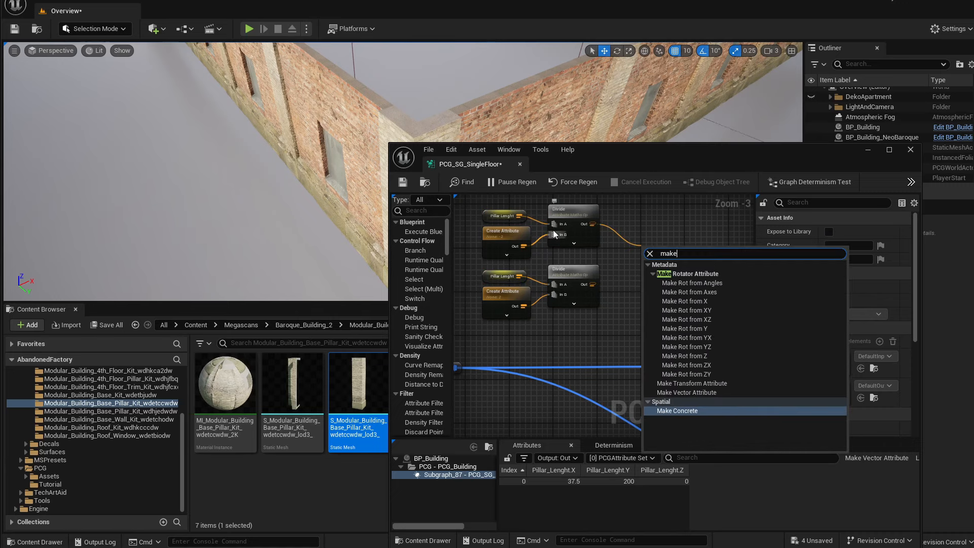
click(716, 393)
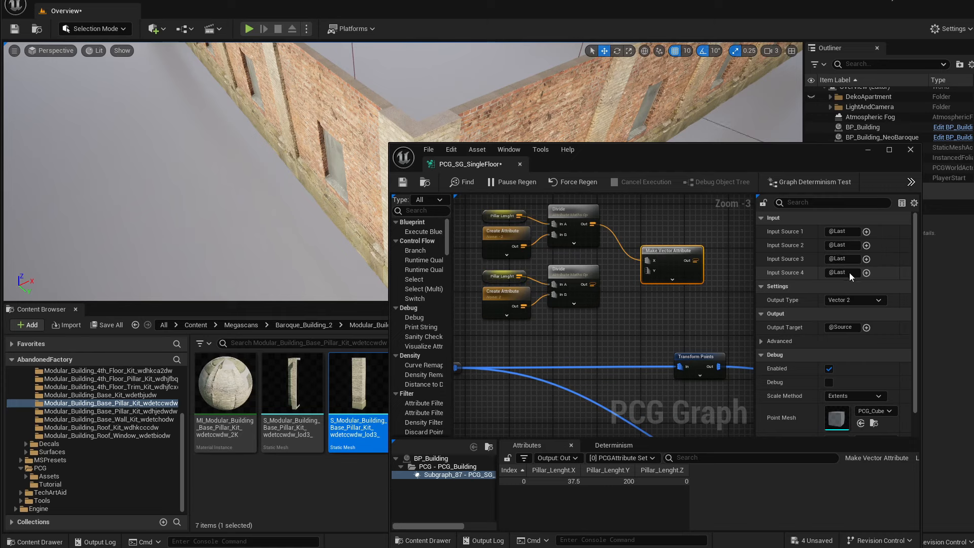
click(852, 303)
click(851, 321)
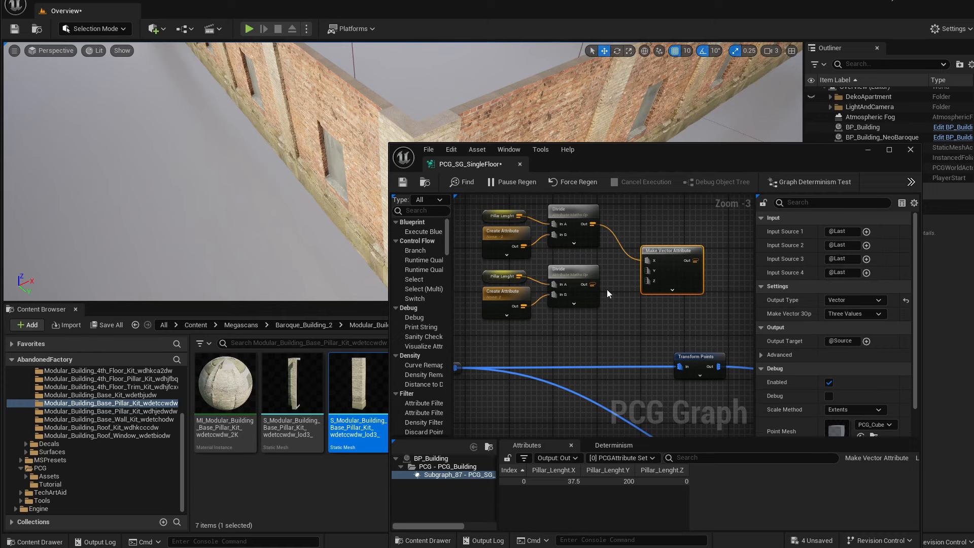
Connect the lower Divide to the vector's Y input and the vector output to the corner Transform Points' Offset Min and Offset Max.
drag(593, 284, 651, 264)
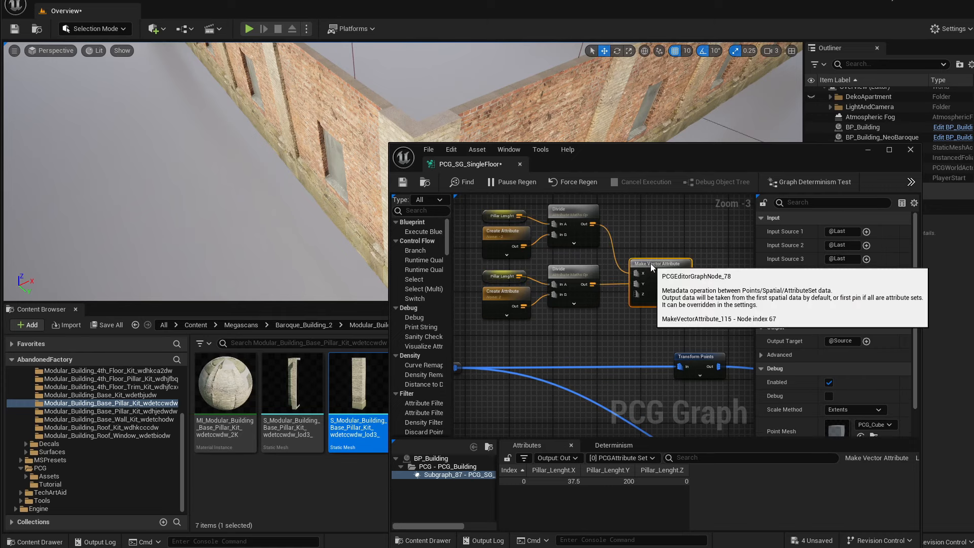
right_drag(696, 338, 660, 304)
click(671, 343)
drag(648, 240, 643, 385)
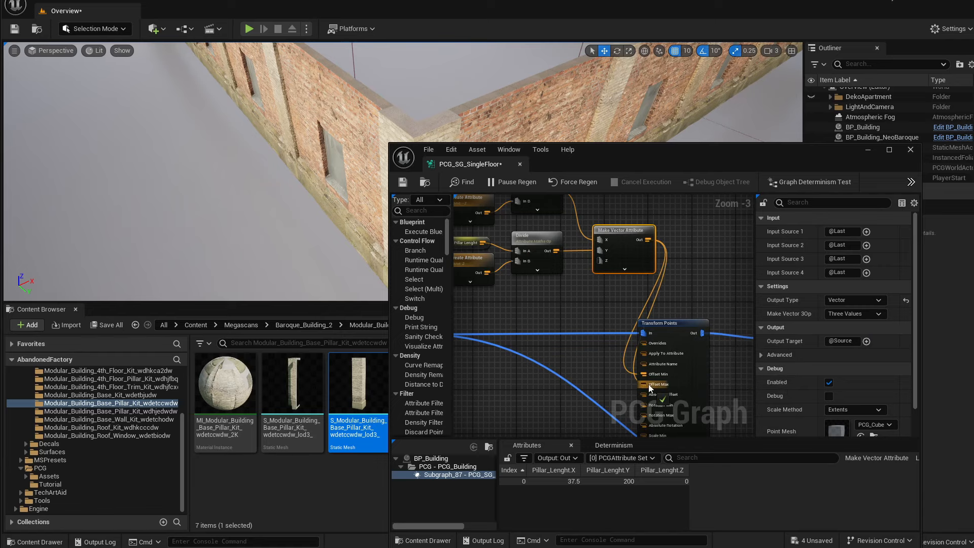
Move the corner offset calculation nodes closer together and collapse the unused pins on the corner Transform Points node.
scroll(622, 240, down, 2)
drag(628, 235, 601, 234)
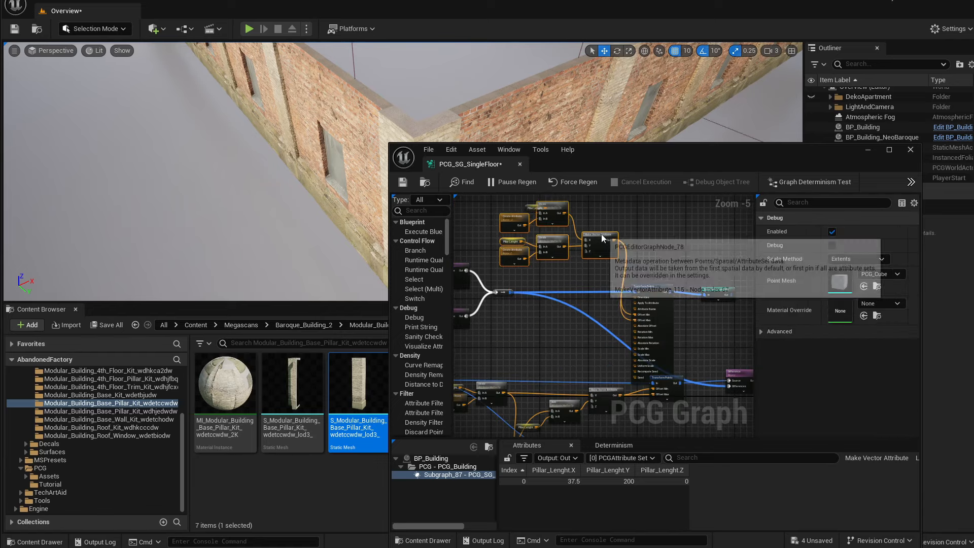
right_drag(667, 284, 645, 272)
click(655, 284)
drag(662, 278, 661, 281)
mouse_move(682, 304)
right_down()
mouse_move(600, 273)
mouse_move(700, 299)
right_up()
scroll(559, 279, up, 1)
scroll(670, 335, down, 2)
right_drag(660, 346, 622, 333)
Disable and re-enable the corner Static Mesh Spawner to check which pillars it produces.
drag(611, 144, 649, 201)
scroll(719, 368, up, 1)
right_drag(720, 369, 693, 342)
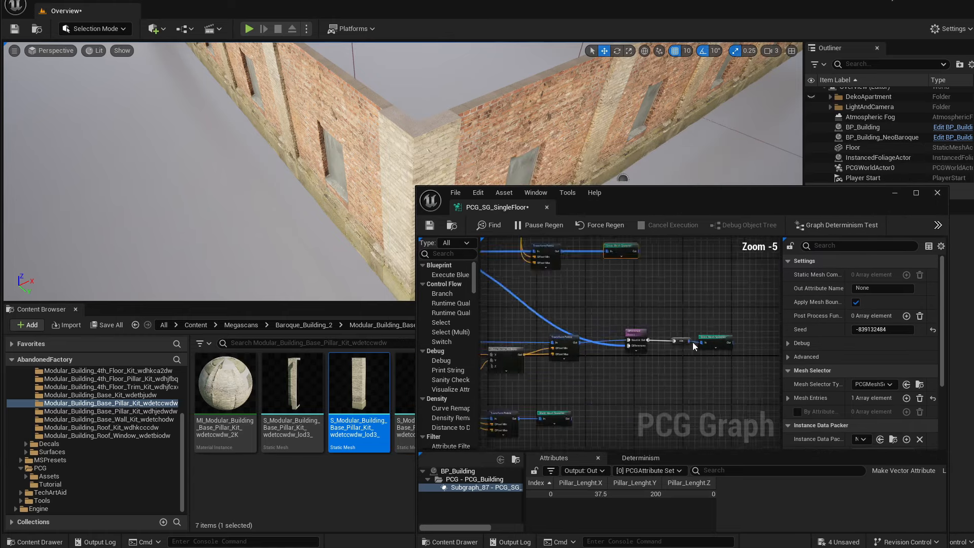
scroll(693, 342, up, 1)
right_drag(640, 306, 694, 247)
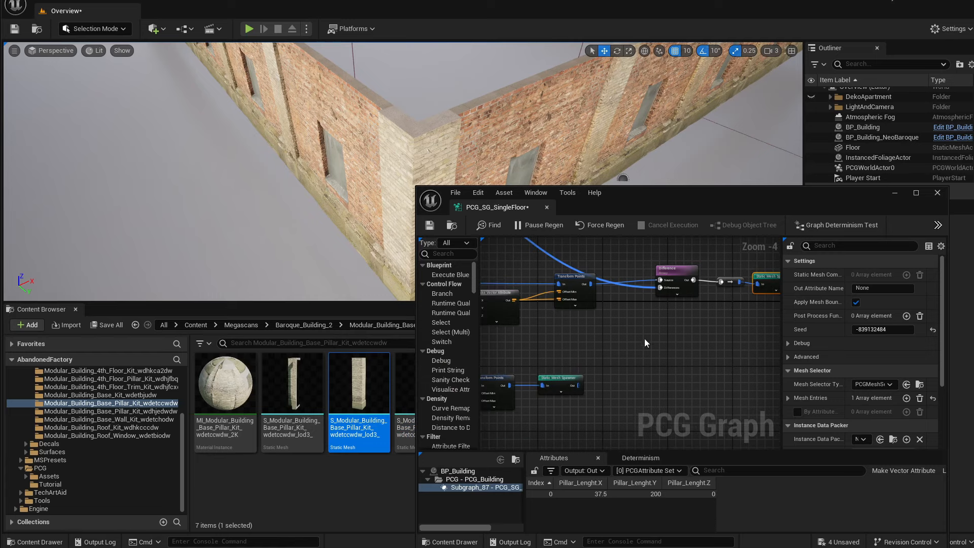
scroll(626, 360, down, 2)
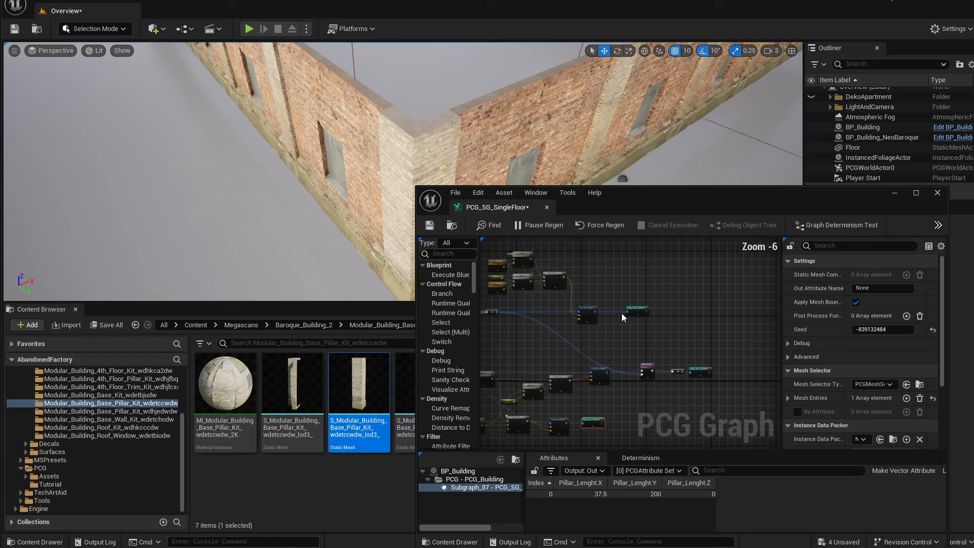
scroll(647, 283, up, 2)
key(e)
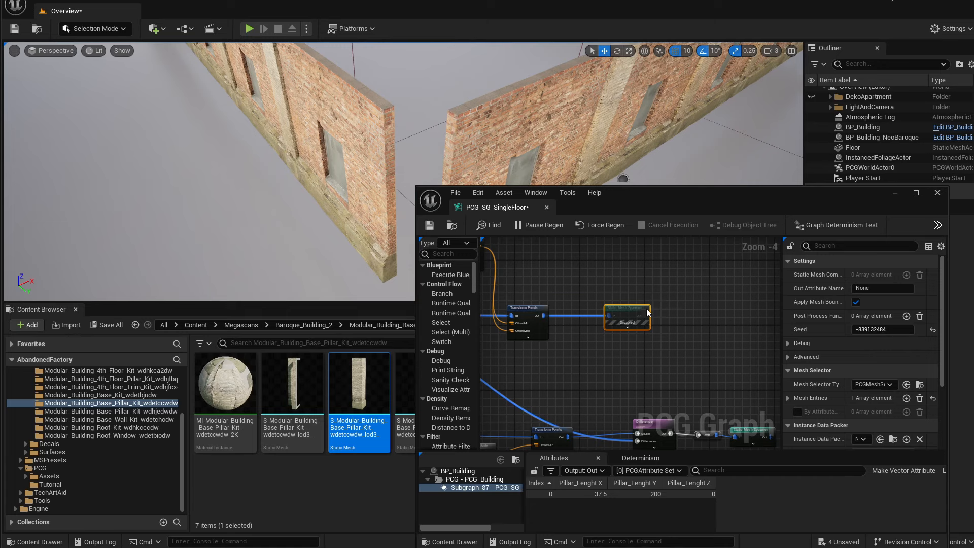
key(e)
key(e)
key(e)
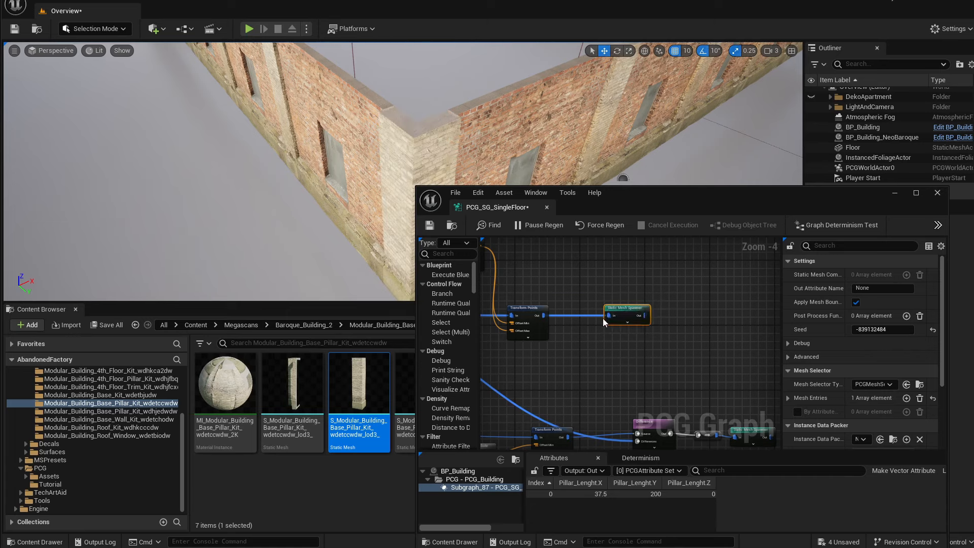
scroll(603, 318, up, 2)
key(e)
key(e)
Disable and re-enable the Static Mesh Spawner fed by the Difference node to check the pillars between the walls.
right_drag(660, 410, 492, 272)
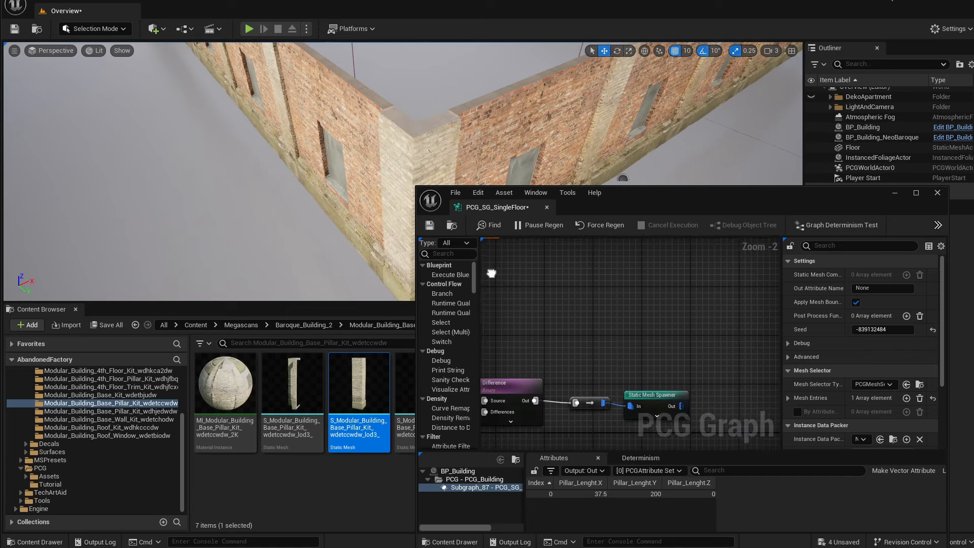
drag(634, 197, 744, 102)
key(e)
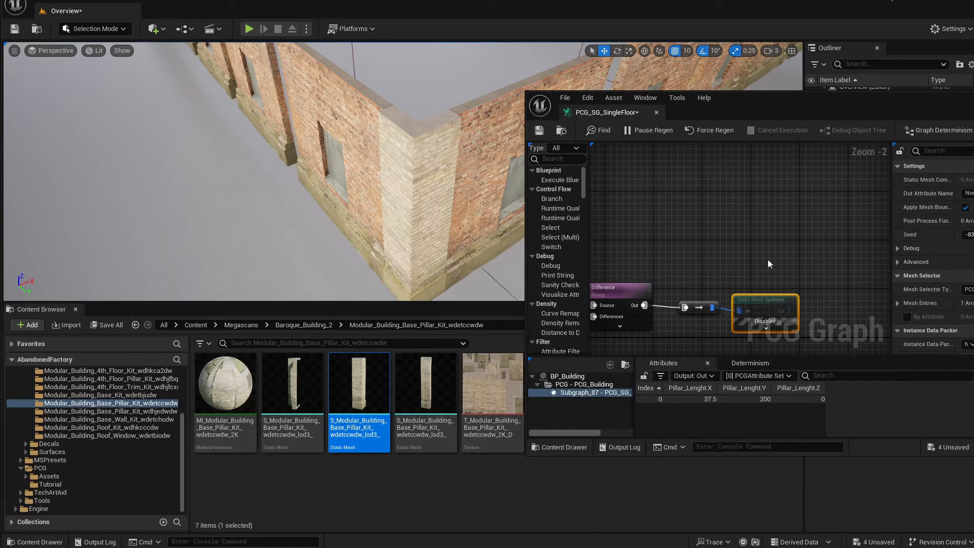
right_drag(413, 185, 394, 106)
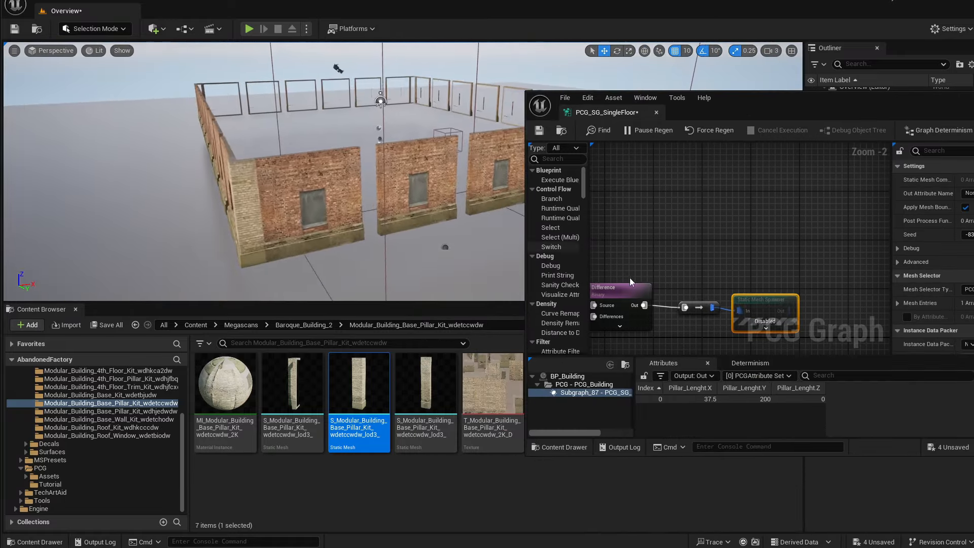
drag(764, 280, 757, 323)
key(e)
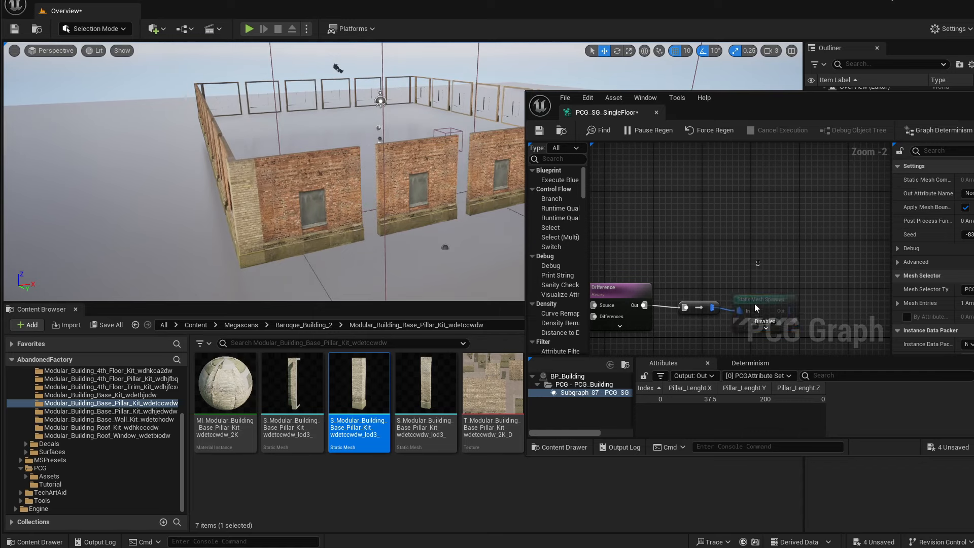
right_drag(740, 278, 840, 243)
Disable and re-enable the wall module Static Mesh Spawner to check the walls separately from the pillars.
drag(735, 246, 702, 338)
key(e)
key(e)
key(e)
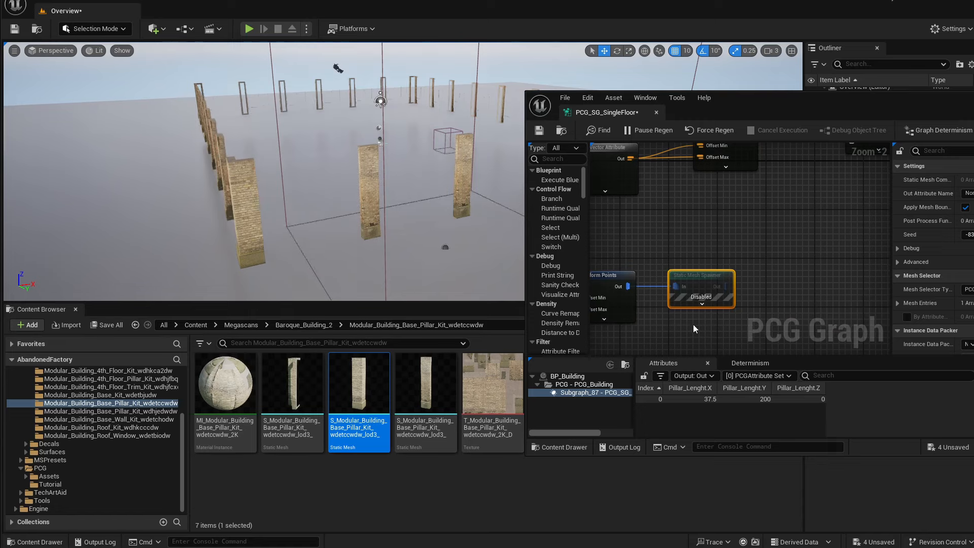
key(e)
drag(713, 254, 703, 318)
key(e)
key(e)
Toggle the corner pillar spawner once more and inspect the complete floor in the viewport from farther away.
right_drag(472, 218, 517, 249)
right_drag(653, 314, 712, 277)
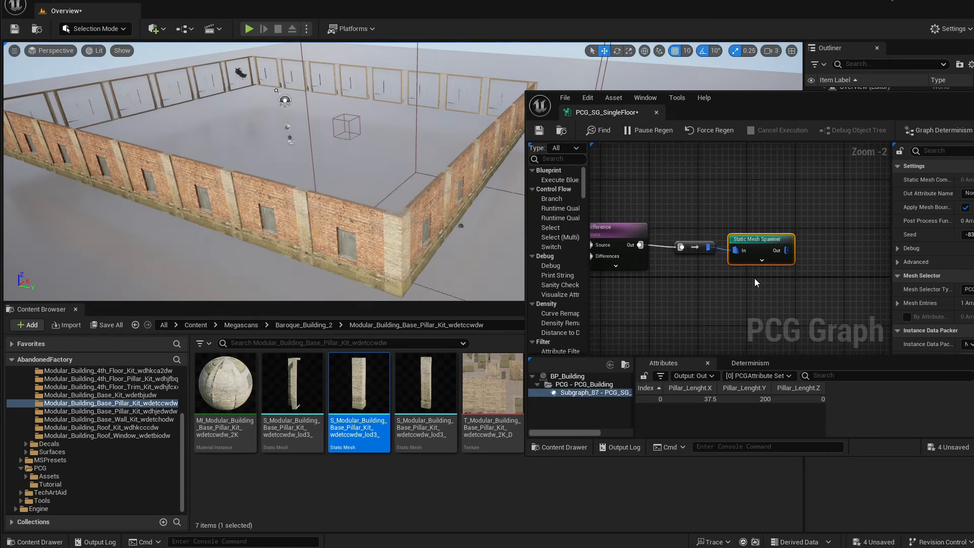
right_drag(635, 218, 738, 306)
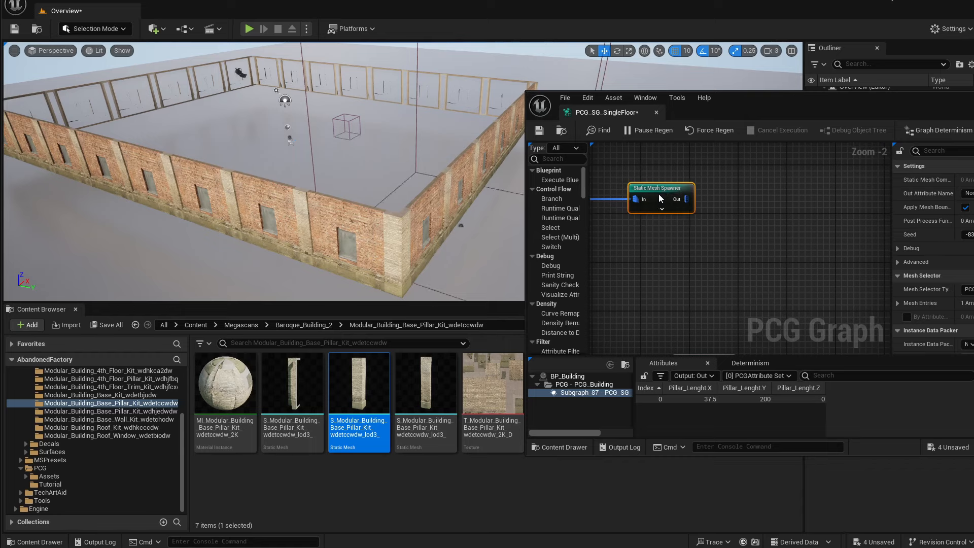
key(e)
key(e)
right_drag(602, 222, 649, 211)
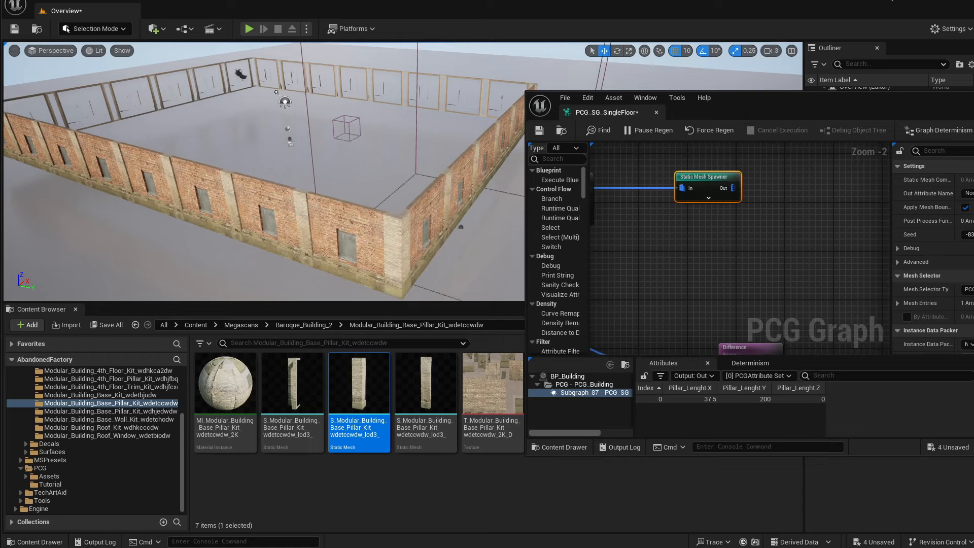
right_drag(385, 193, 330, 165)
right_drag(337, 203, 323, 213)
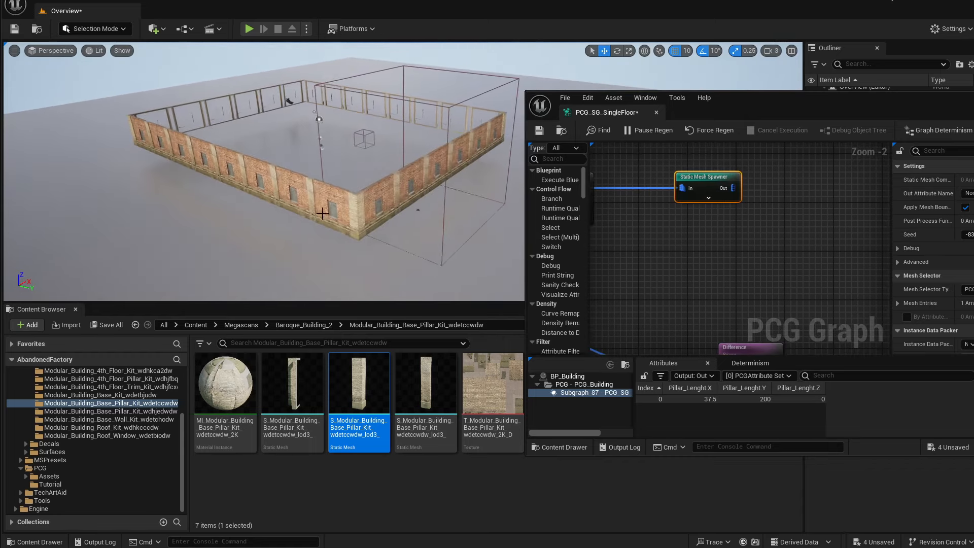
Examine the Wall Lenght and Pillar Lenght parameters feeding the Add node at the start of the graph.
right_drag(600, 245, 741, 247)
scroll(640, 265, down, 2)
right_drag(634, 266, 883, 260)
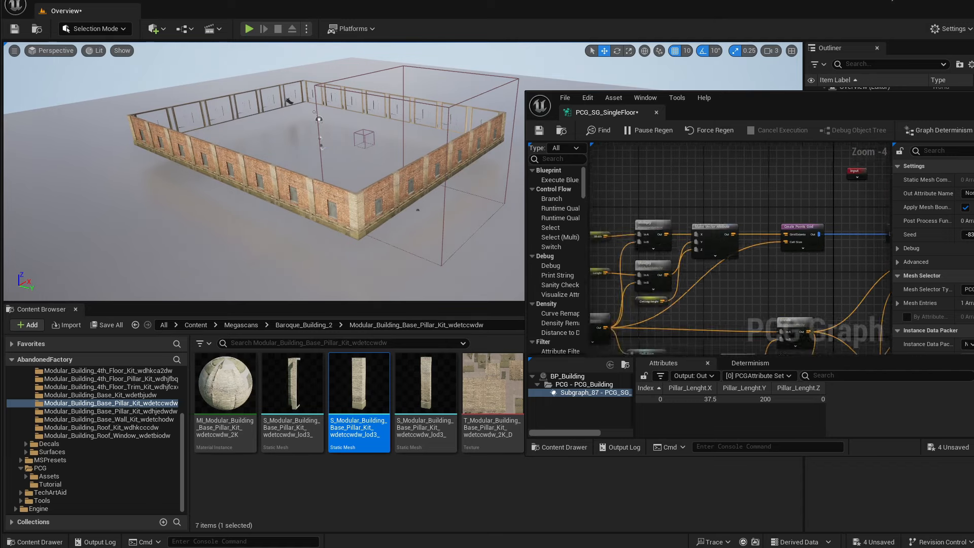
scroll(638, 260, down, 2)
right_drag(638, 260, 743, 239)
scroll(743, 240, up, 3)
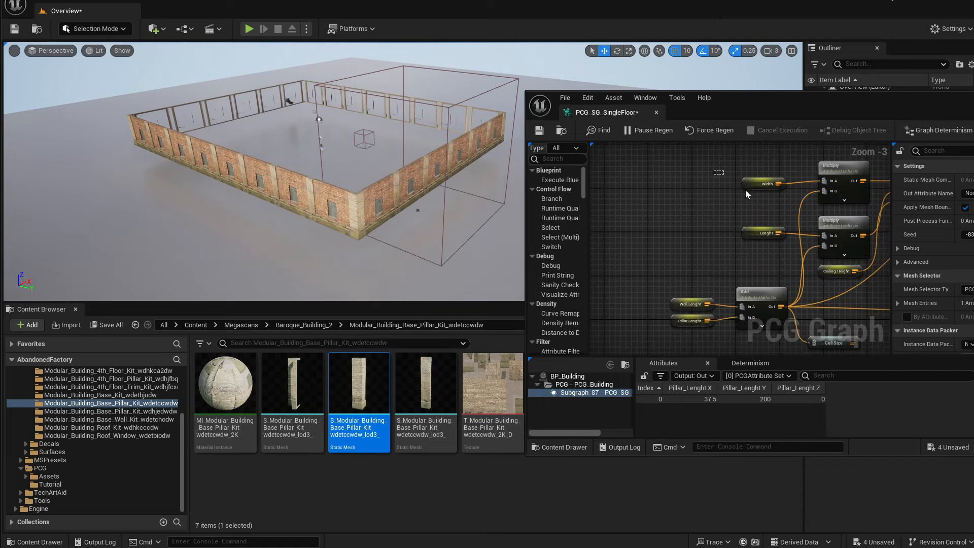
drag(669, 277, 686, 328)
scroll(697, 313, up, 2)
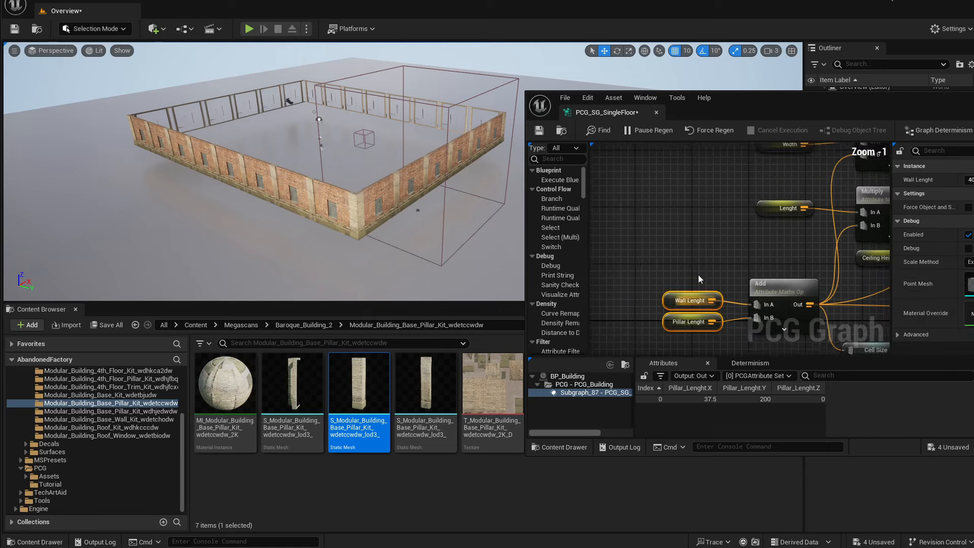
right_drag(697, 272, 690, 236)
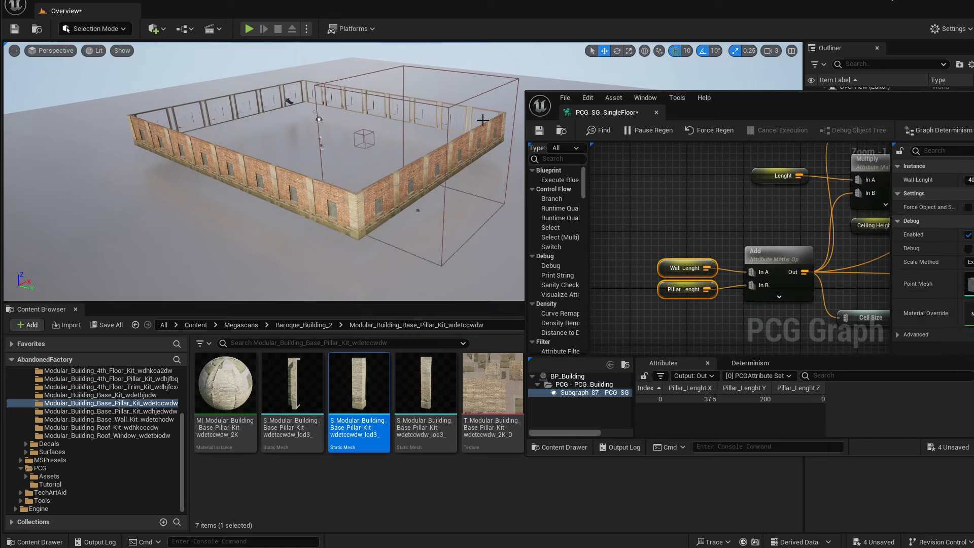
Save the PCG_SG_SingleFloor graph and open the PCG_Building graph from the Tutorial folder.
click(540, 131)
drag(741, 111, 590, 111)
click(51, 484)
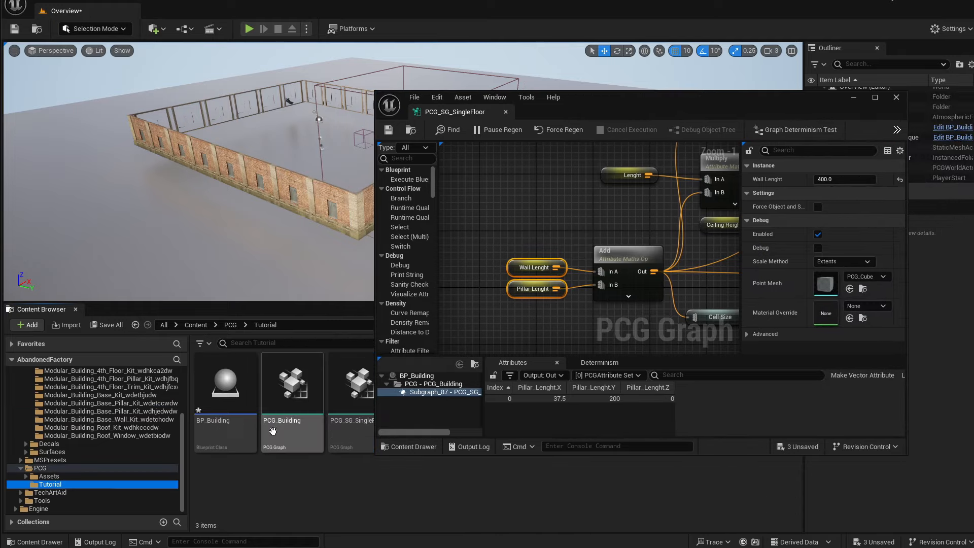
click(299, 398)
double_click(301, 399)
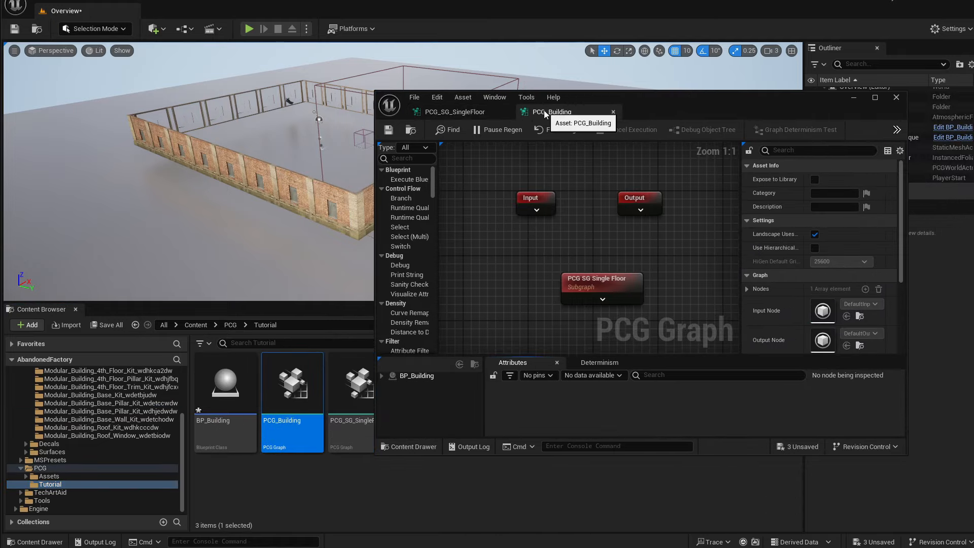
Space out the PCG SG Single Floor and Output nodes in the PCG_Building graph to make room for new nodes.
right_drag(567, 250, 527, 213)
drag(545, 246, 568, 232)
drag(599, 164, 664, 173)
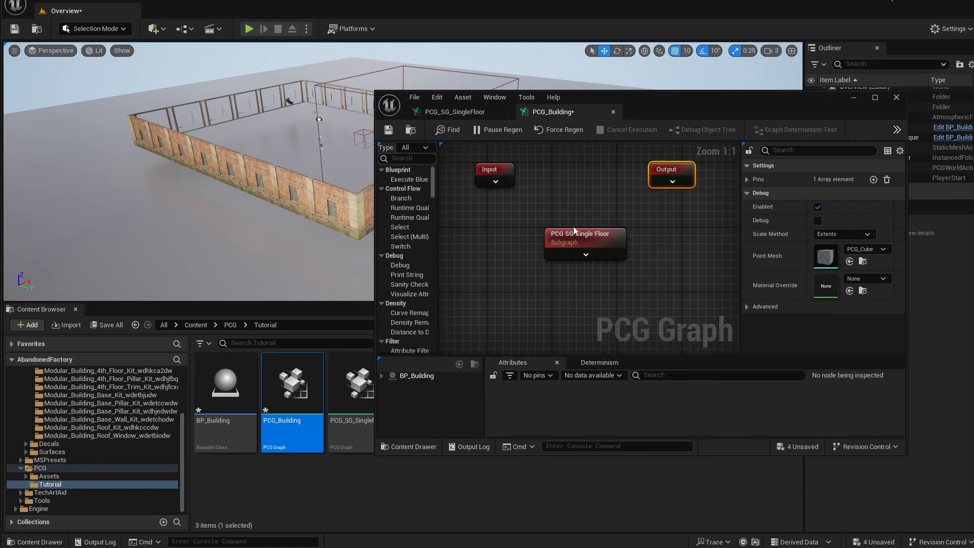
drag(566, 238, 587, 245)
right_drag(542, 225, 597, 216)
drag(646, 238, 630, 238)
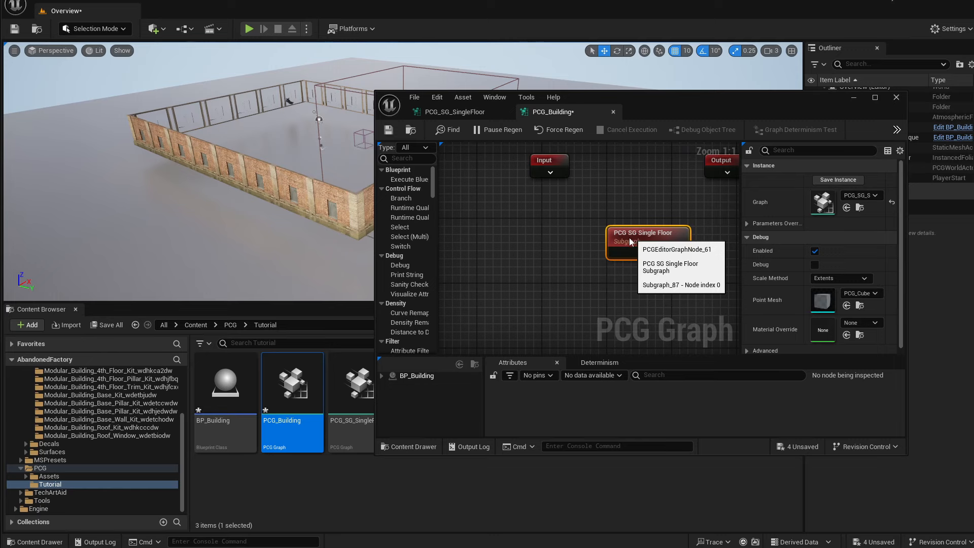
Open the BP_Building blueprint, select its Width variable to get the exact name, and return to the PCG_Building graph.
double_click(225, 391)
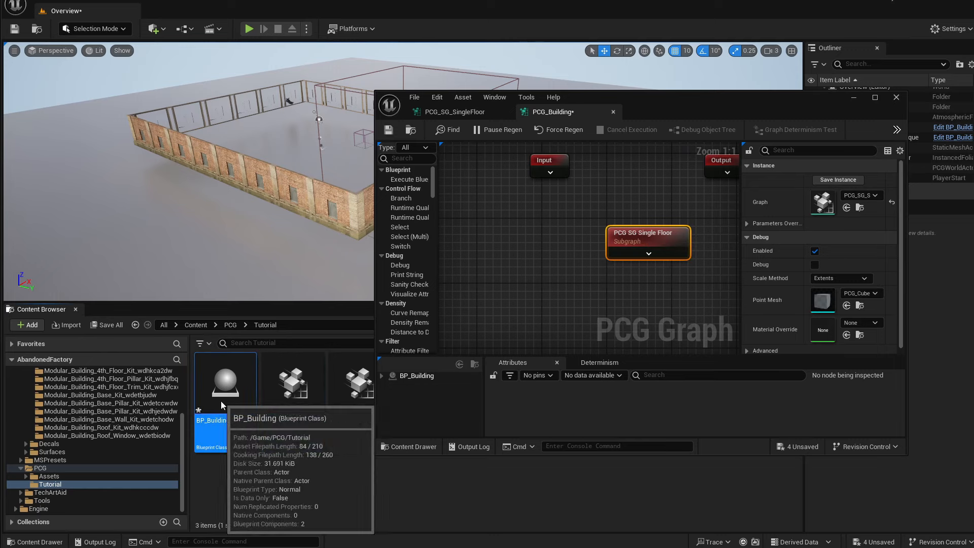
scroll(398, 356, down, 2)
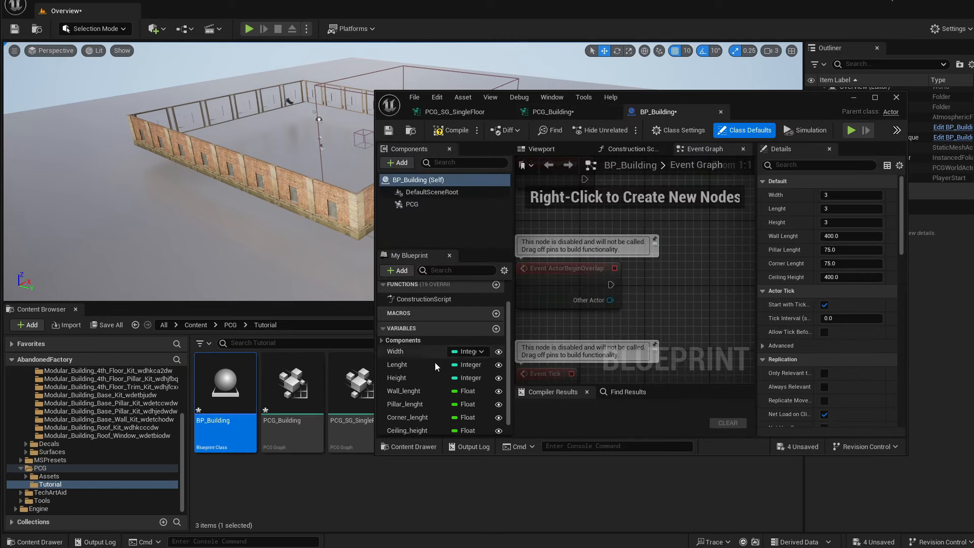
double_click(401, 352)
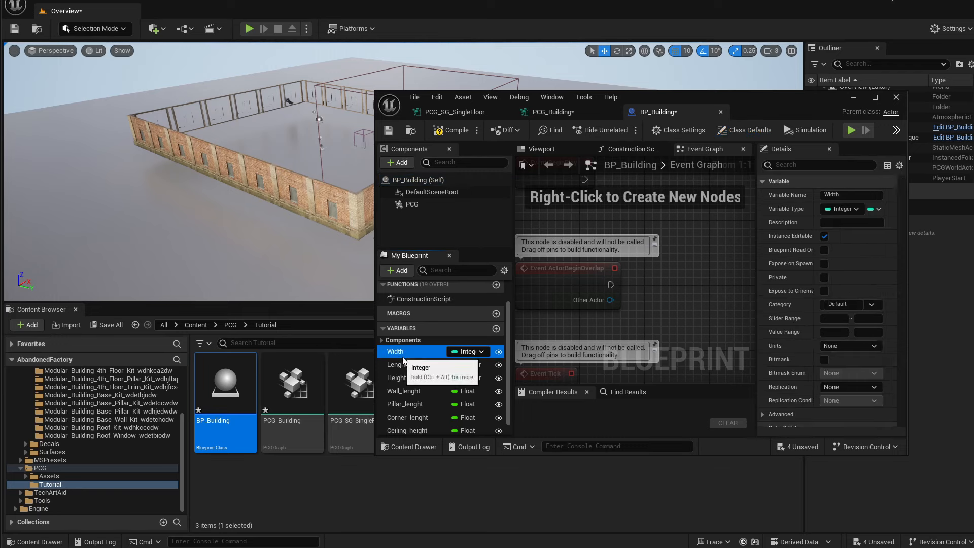
click(558, 111)
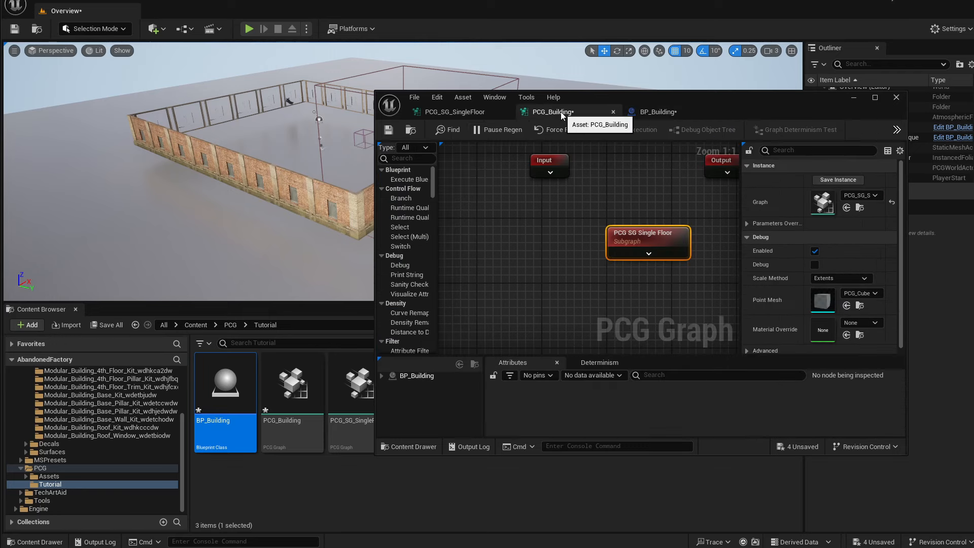
Add a Get Actor Property node near the Single Floor subgraph and set its property name to Width.
right_click(518, 244)
text(get)
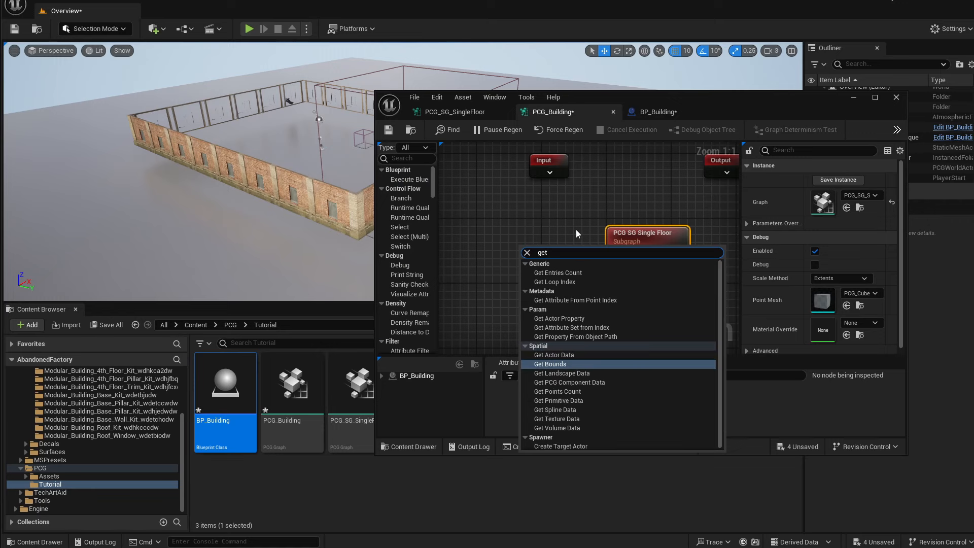
text( para)
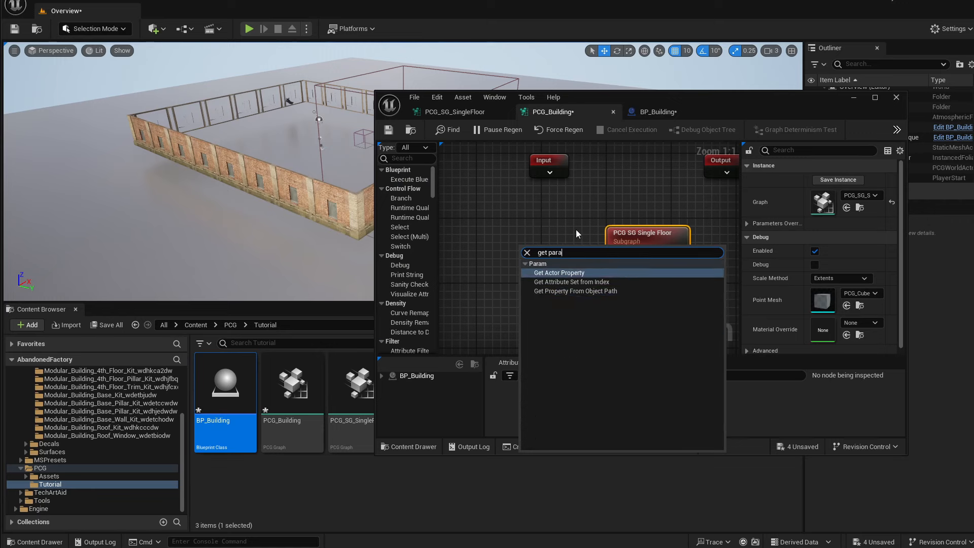
key(Return)
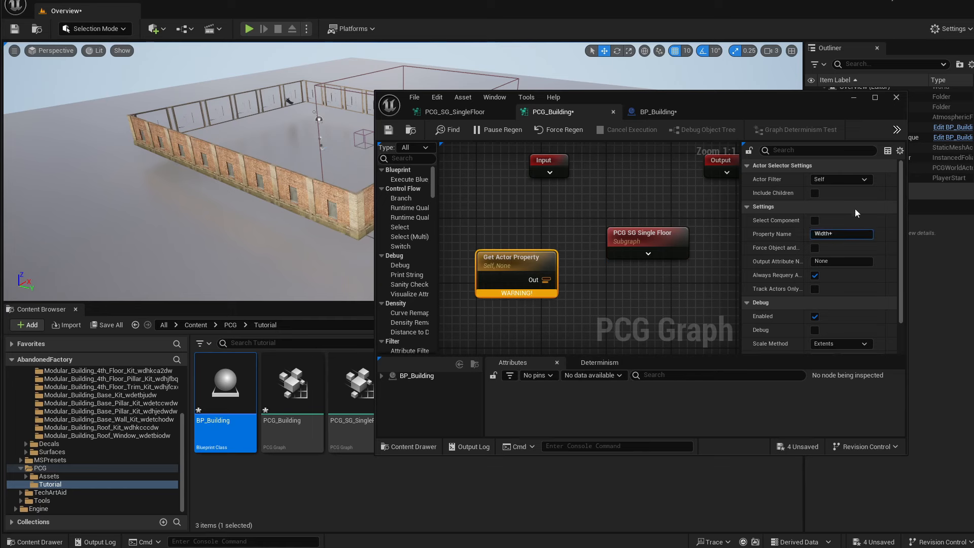
text(Width)
key(Return)
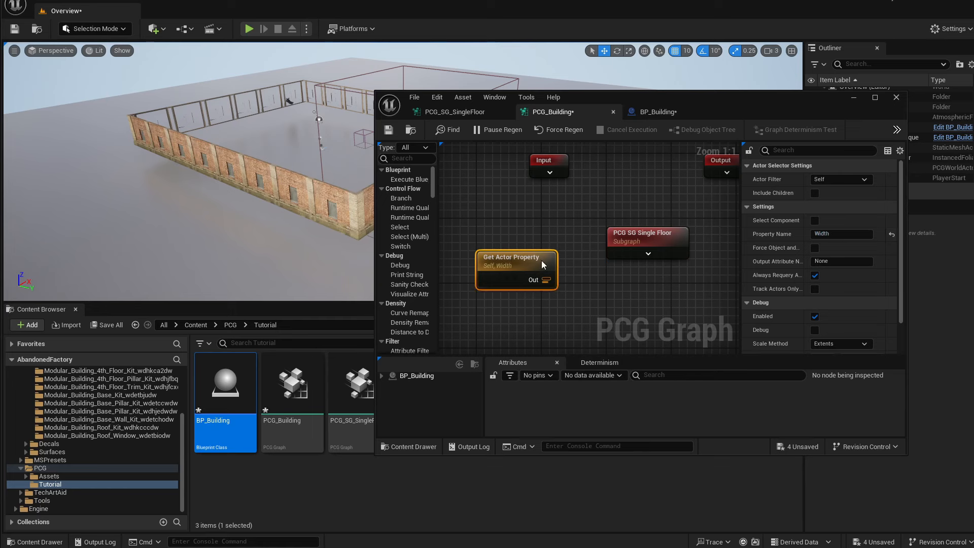
Duplicate the Width property node, place the copy directly below it and set its property name to Lenght.
right_drag(564, 289, 575, 230)
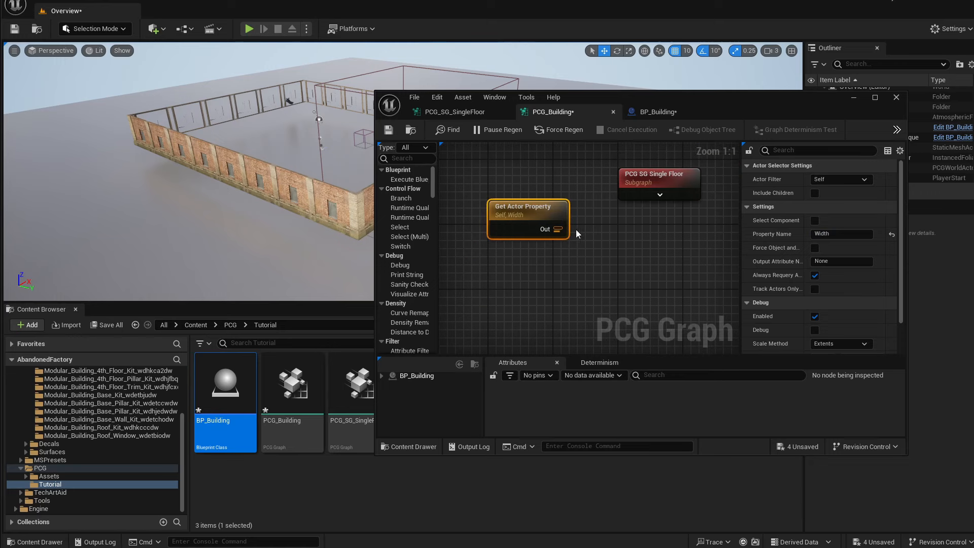
key(ctrl+d)
drag(610, 253, 515, 250)
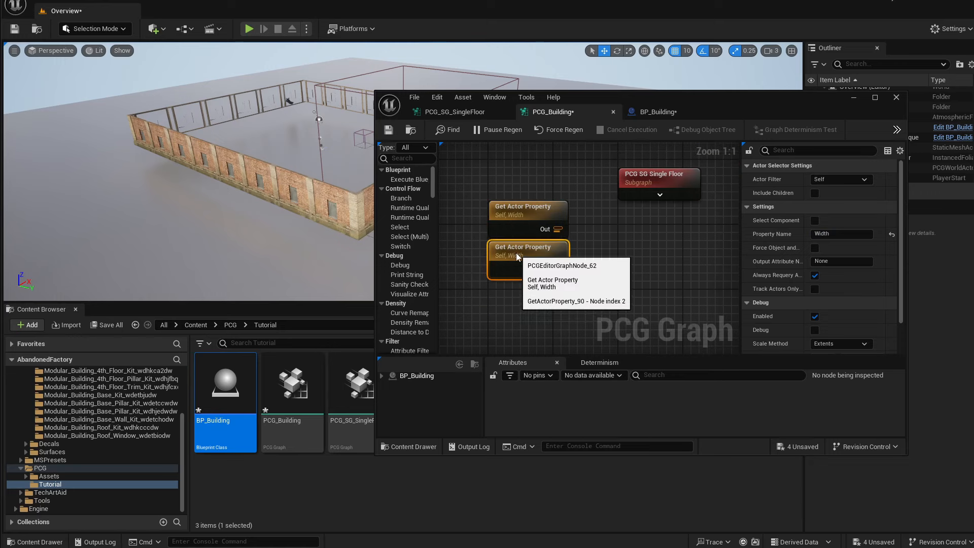
click(866, 236)
text(Lenght)
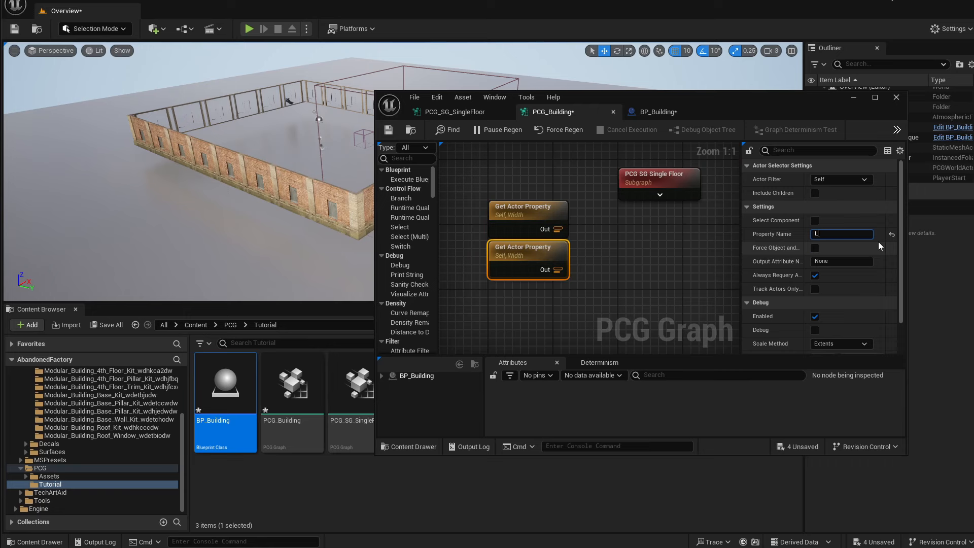
key(Return)
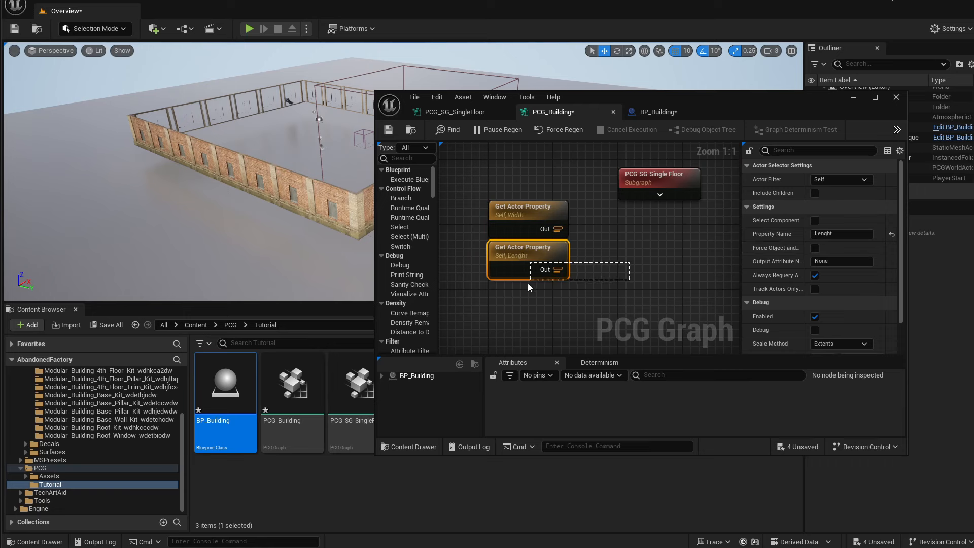
Duplicate the Lenght property node below, set the copy's property name to Height, and move the node column up.
key(ctrl+d)
drag(634, 297, 514, 291)
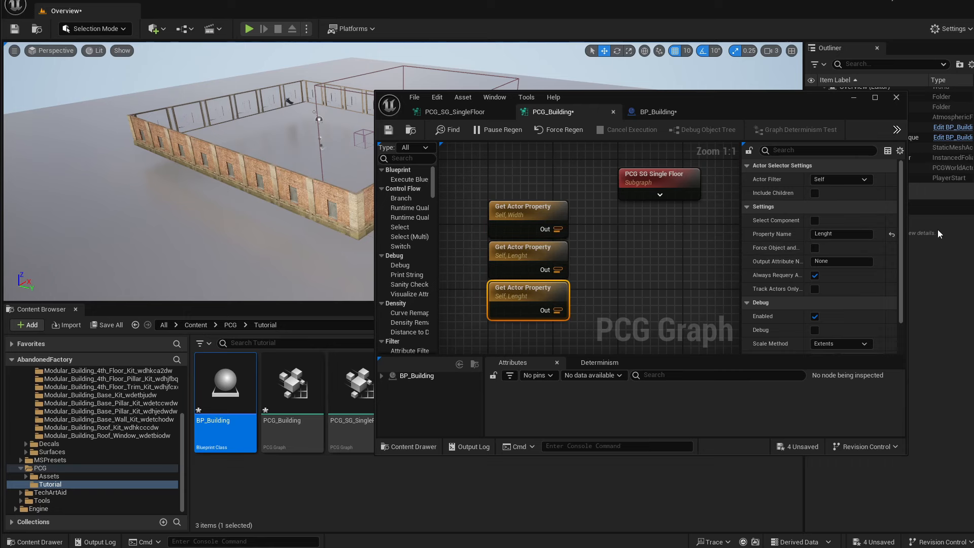
click(841, 236)
double_click(832, 234)
drag(492, 179, 516, 303)
drag(521, 294, 521, 253)
Duplicate the Height property node below and set the copy's property name to Wall_lenght, as named in BP_Building.
click(637, 226)
drag(597, 253, 527, 275)
key(ctrl+d)
drag(637, 282, 512, 293)
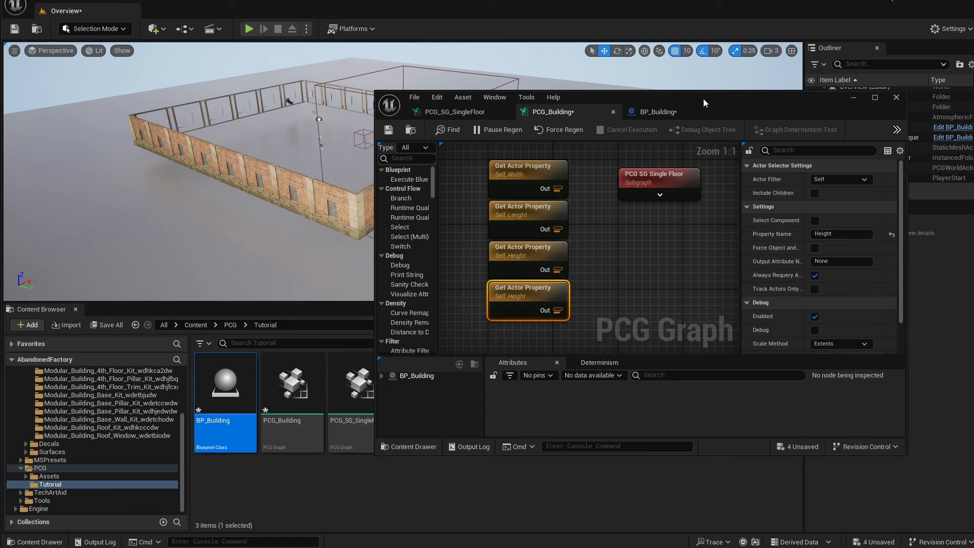
click(658, 111)
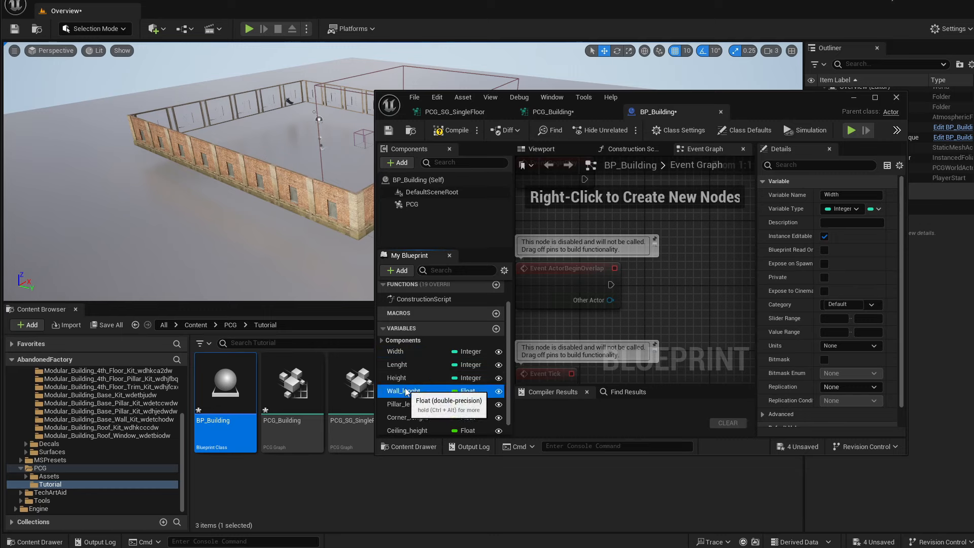
click(558, 112)
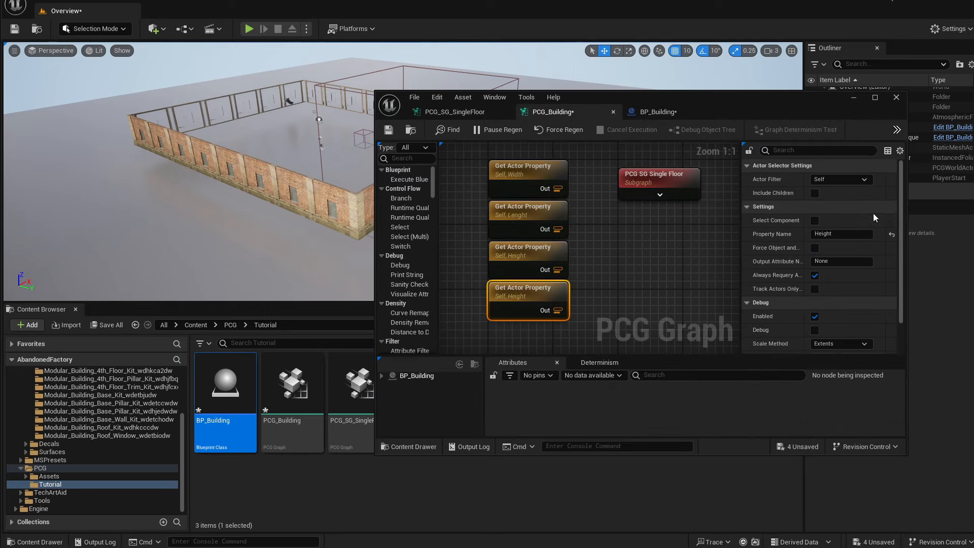
click(840, 234)
text(Wall_lenght)
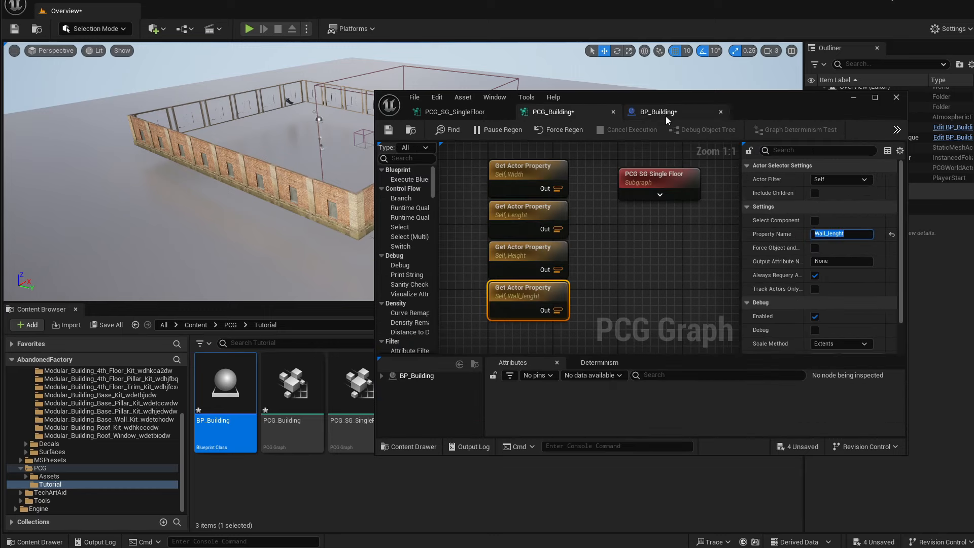
Duplicate the Wall_lenght property node below and set the copy's property name to Pillar_lenght, copied from the BP_Building variable.
key(ctrl+d)
right_drag(609, 304, 619, 256)
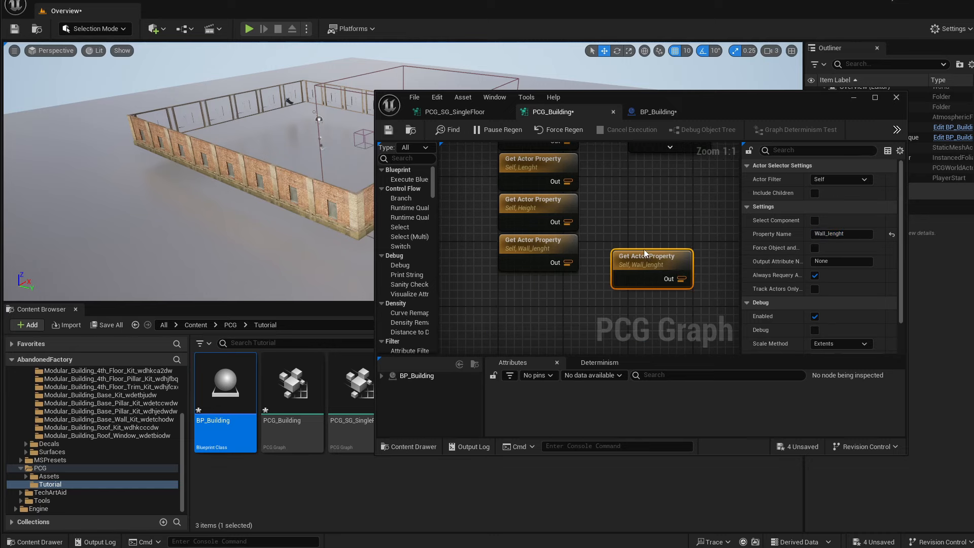
drag(645, 257, 534, 280)
click(643, 116)
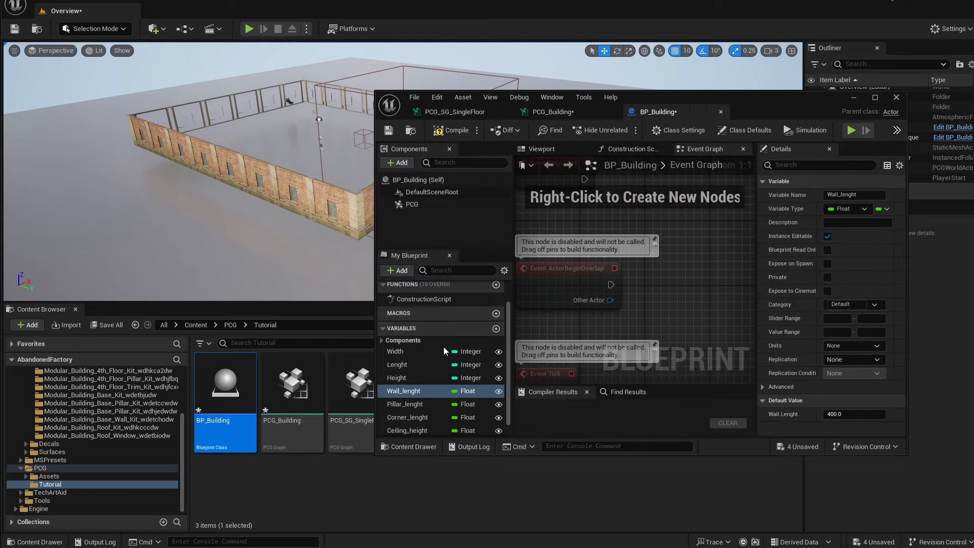
click(412, 404)
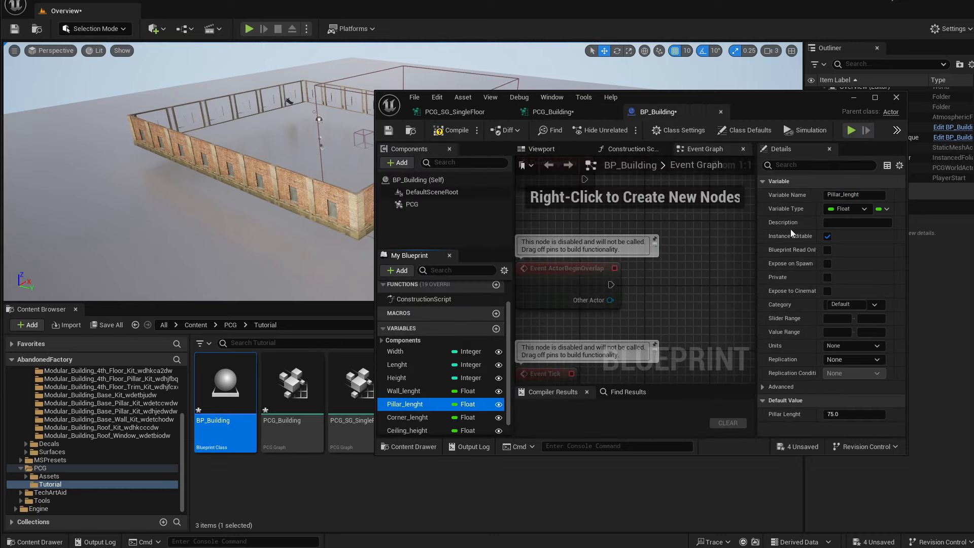
click(853, 194)
key(ctrl+c)
click(579, 114)
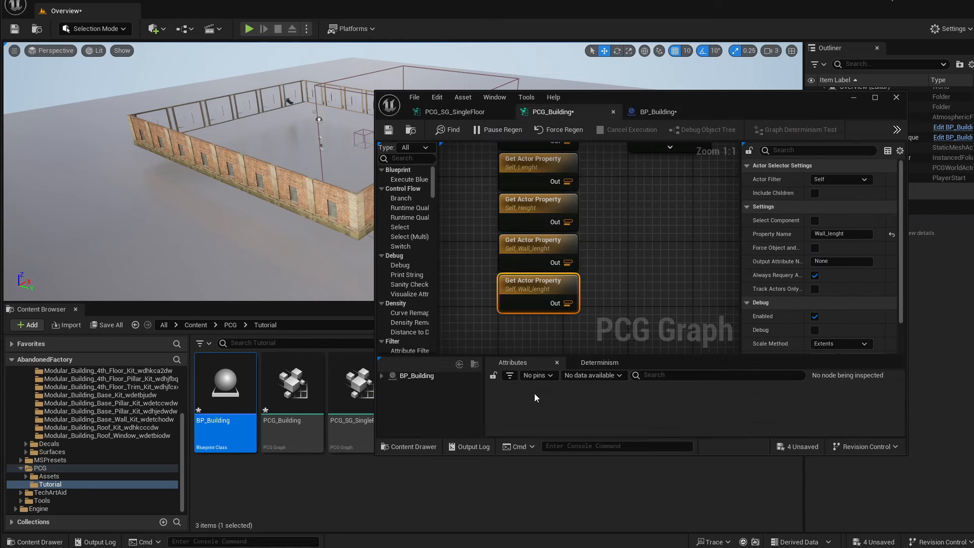
click(833, 236)
key(ctrl+v)
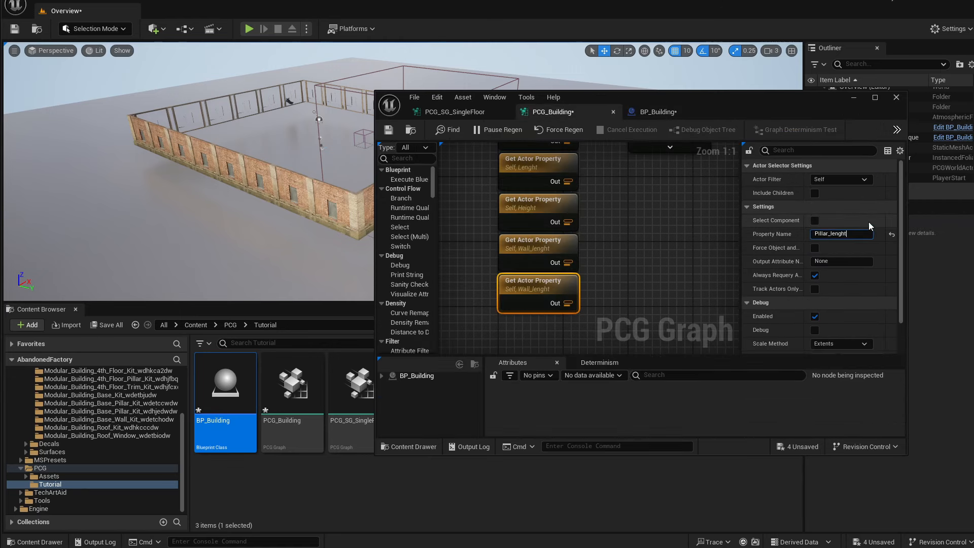
click(656, 257)
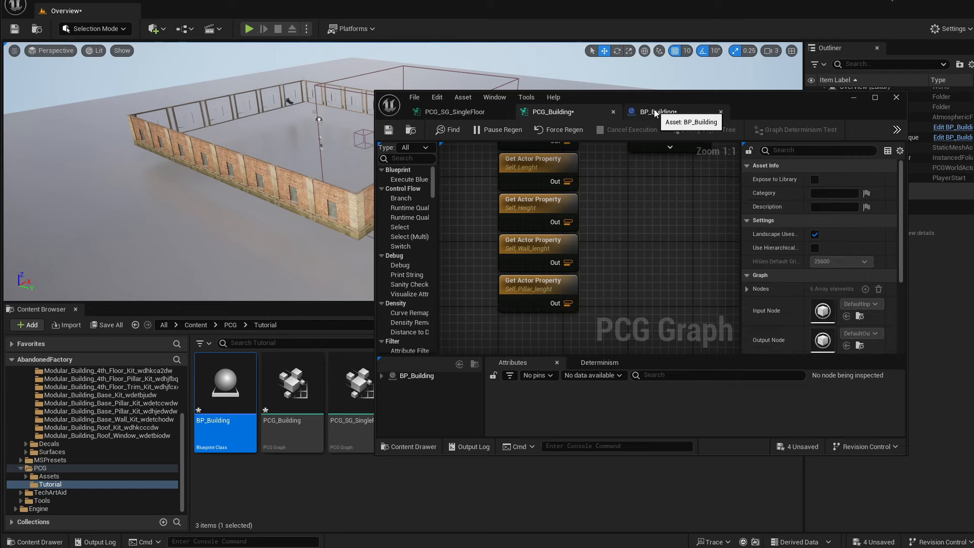
Copy the name of the Ceiling_height variable in the BP_Building blueprint.
click(658, 112)
scroll(416, 423, down, 1)
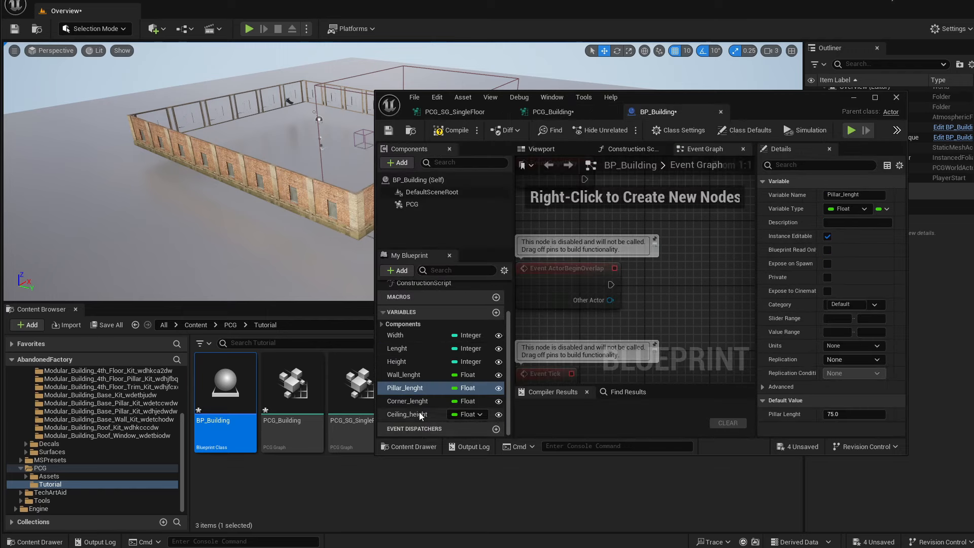
click(416, 405)
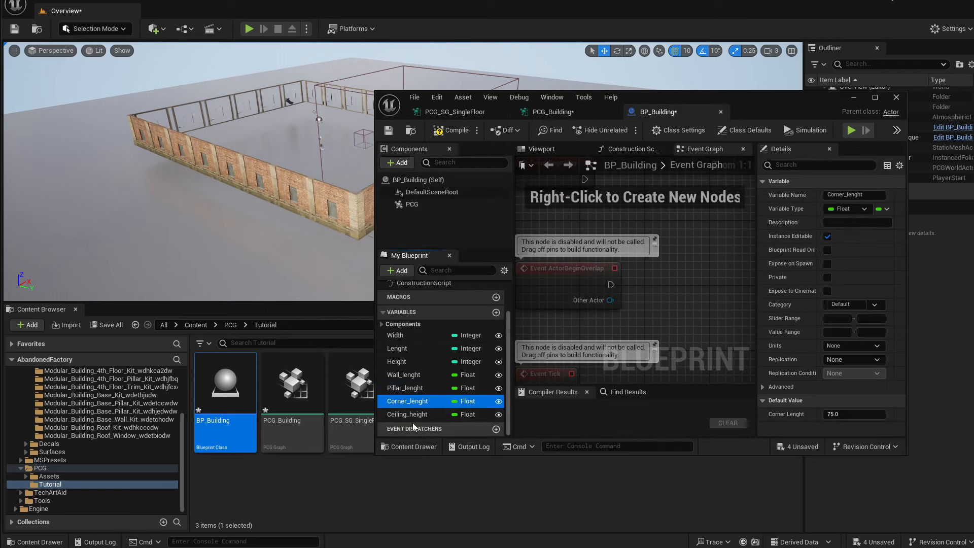
click(414, 416)
click(429, 417)
key(ctrl+c)
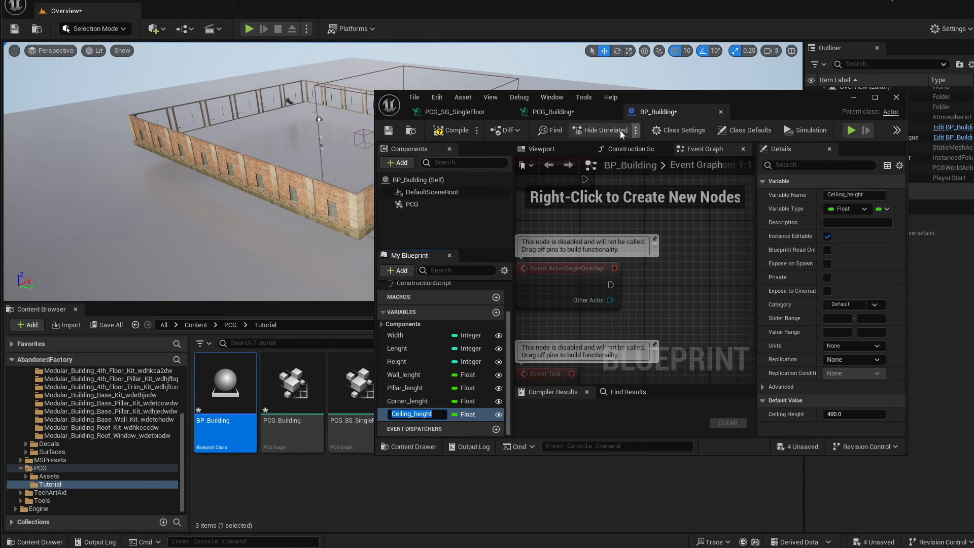
In the PCG_Building graph, duplicate the Pillar_lenght property node below and set the copy's property name to Ceiling_height.
click(551, 112)
drag(543, 303, 543, 305)
key(ctrl+d)
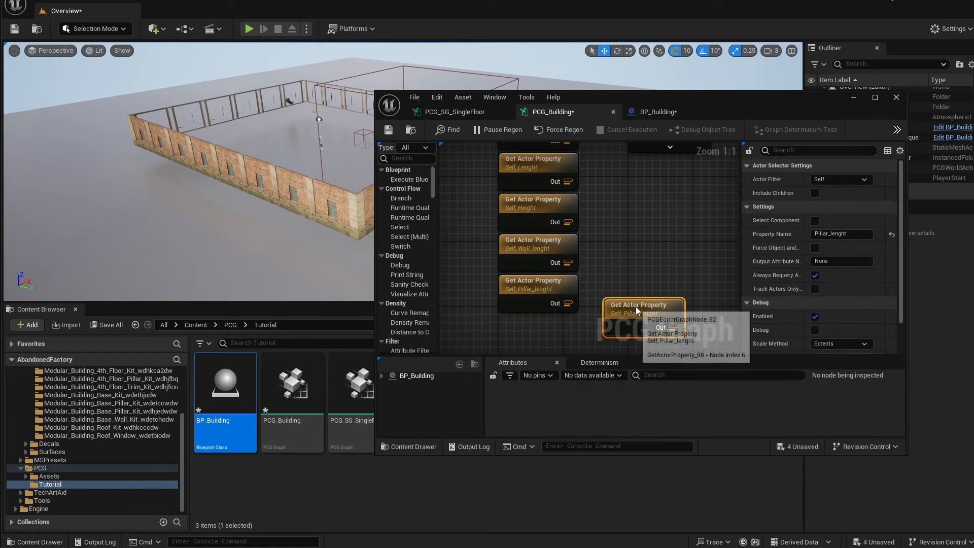
drag(636, 307, 532, 325)
click(655, 112)
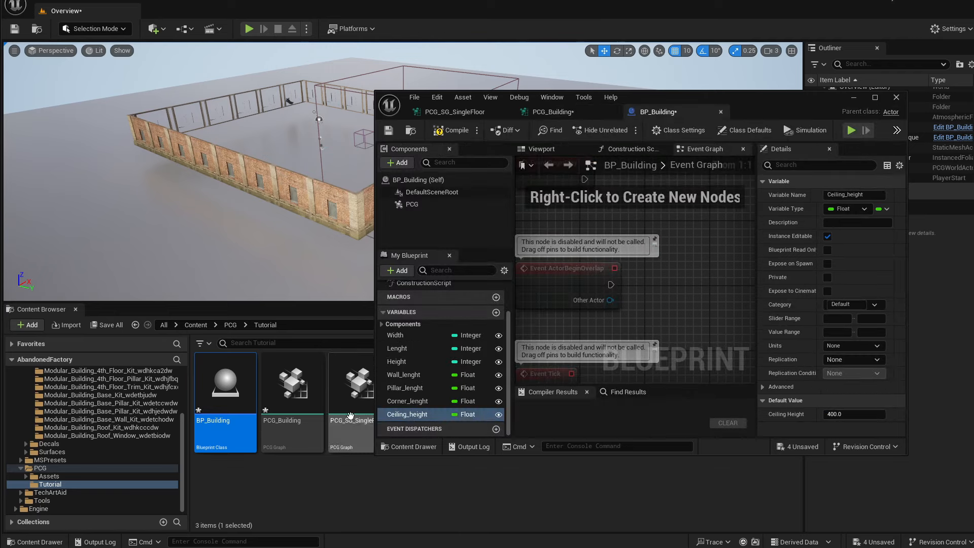
click(568, 112)
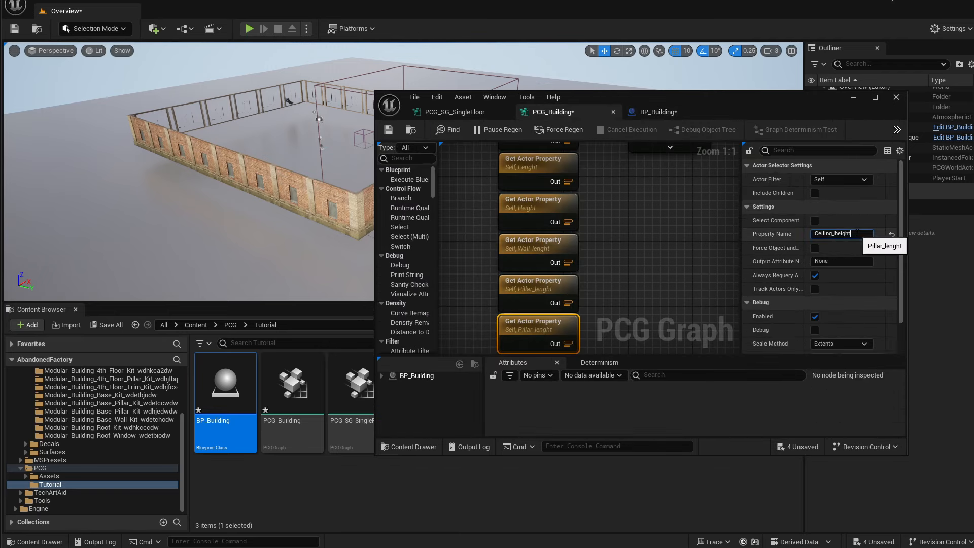
click(843, 234)
key(ctrl+v)
key(Return)
Expand the PCG SG Single Floor node to show its parameter pins and place it beside the property nodes.
scroll(555, 246, down, 1)
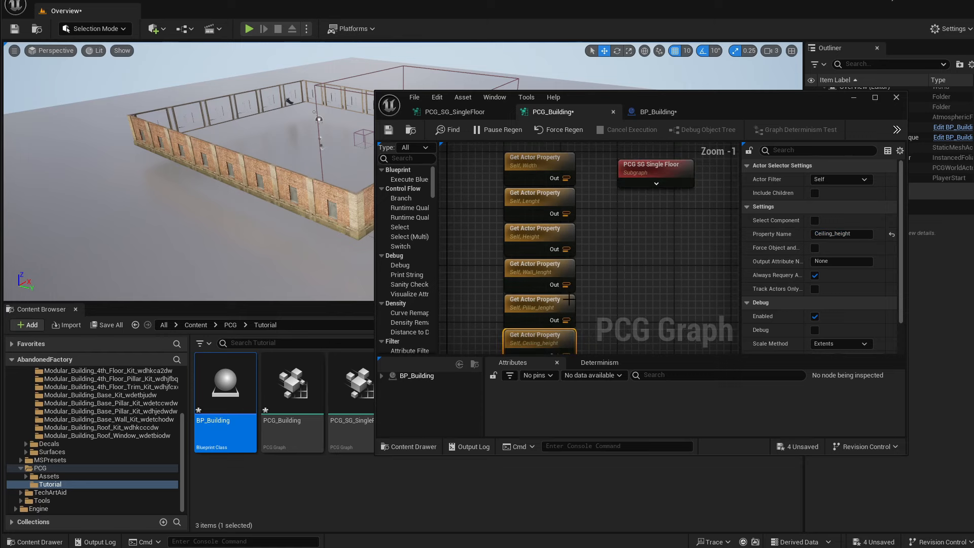
right_drag(622, 223, 602, 242)
right_drag(562, 290, 577, 230)
click(606, 184)
drag(604, 164, 632, 166)
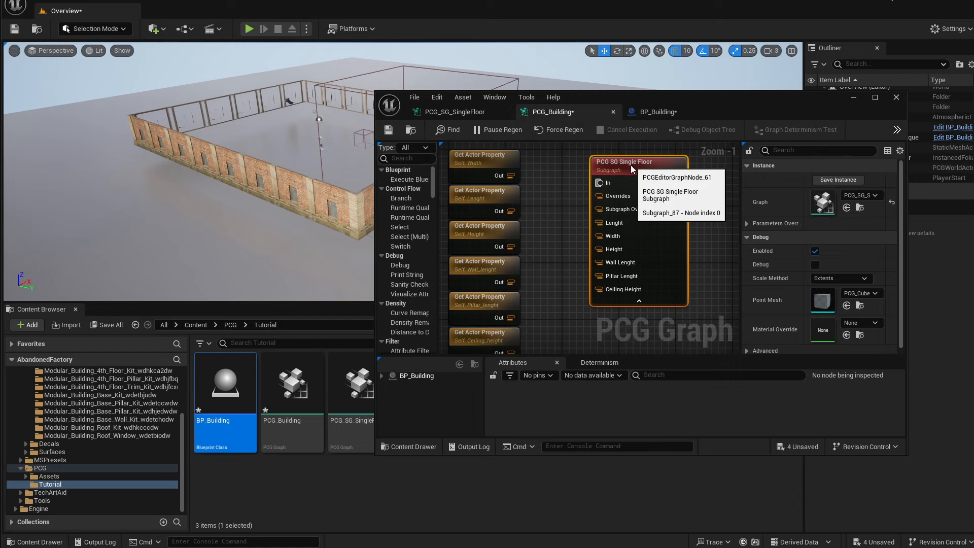
Connect the Width, Lenght, Height, Wall_lenght, Pillar_lenght and Ceiling_height property nodes to the matching parameter inputs of the PCG SG Single Floor node.
right_drag(536, 222, 538, 233)
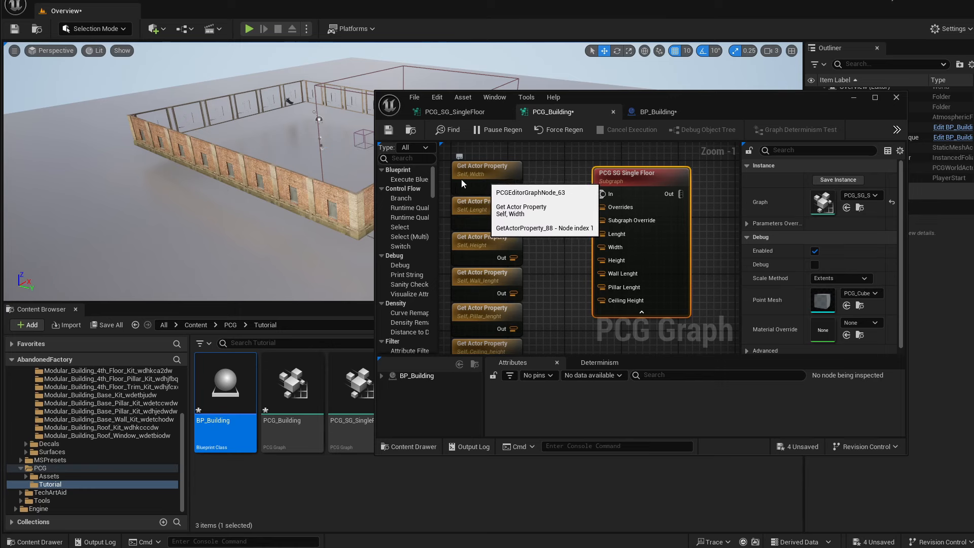
drag(514, 187, 599, 251)
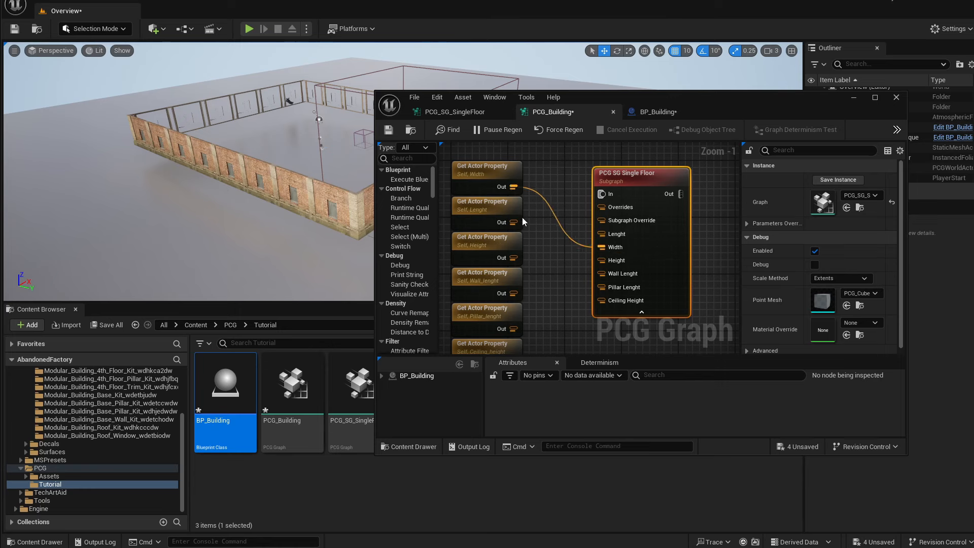
drag(514, 222, 602, 233)
drag(514, 258, 607, 269)
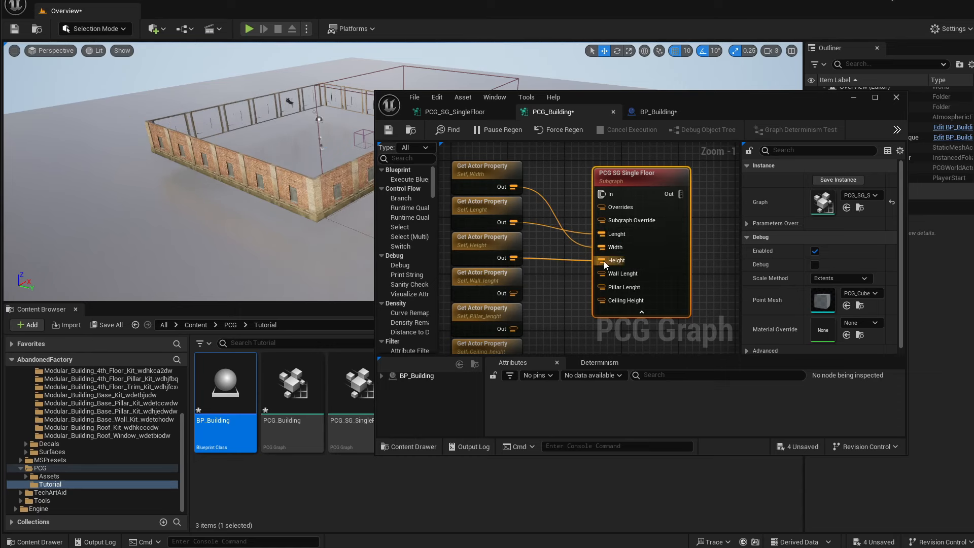
drag(514, 293, 604, 284)
drag(514, 329, 598, 286)
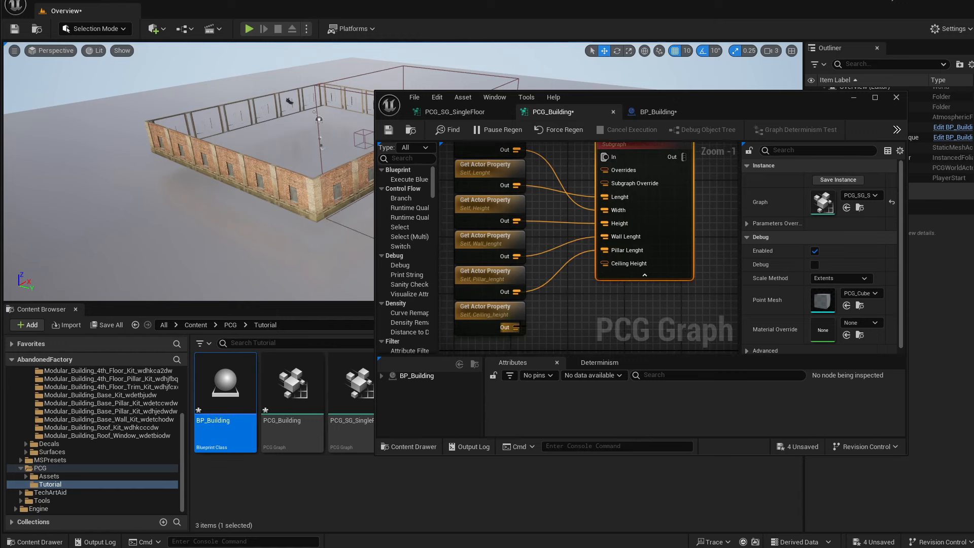
drag(514, 327, 610, 266)
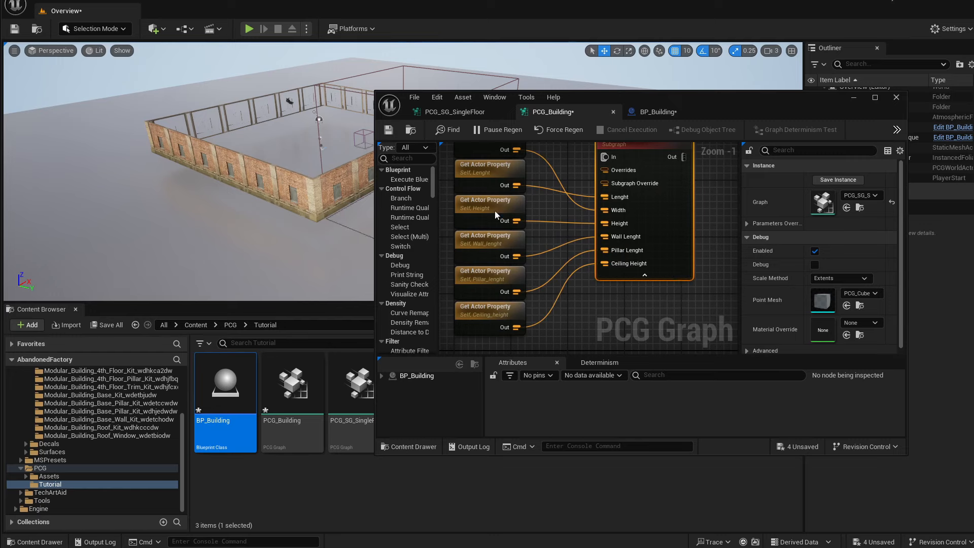
Save the PCG_Building graph and the BP_Building blueprint.
click(385, 132)
click(645, 114)
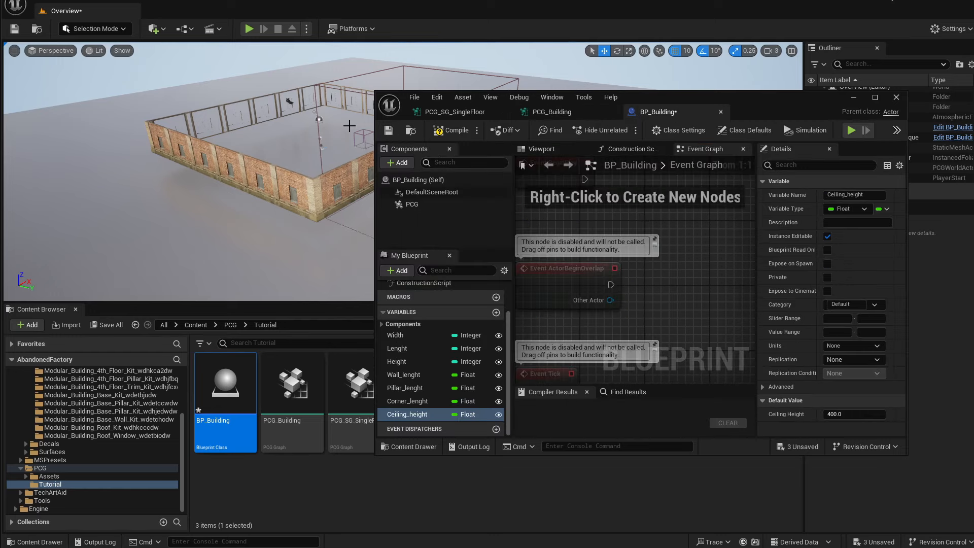
click(389, 130)
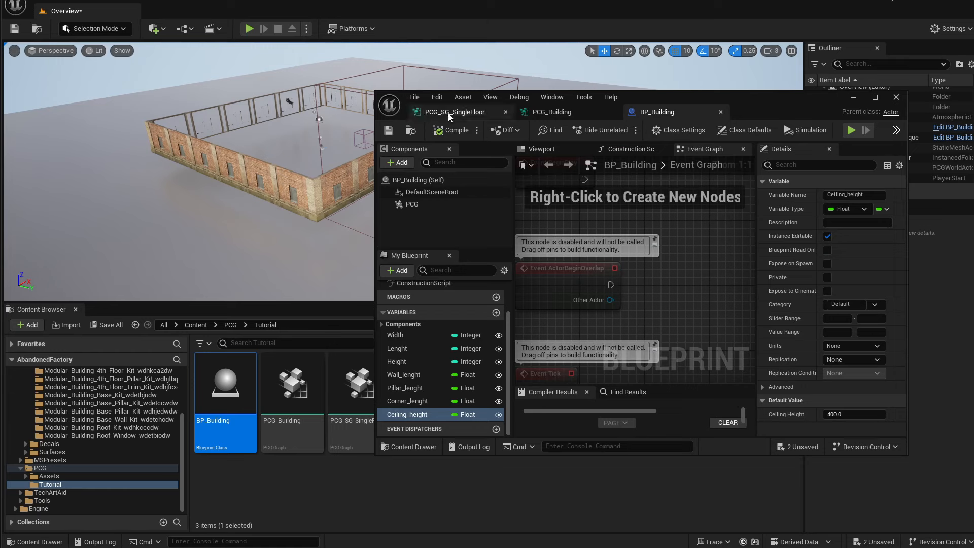
Enlarge the BP_Building blueprint window and check the default values of its size variables, from Width through Ceiling_height.
click(413, 339)
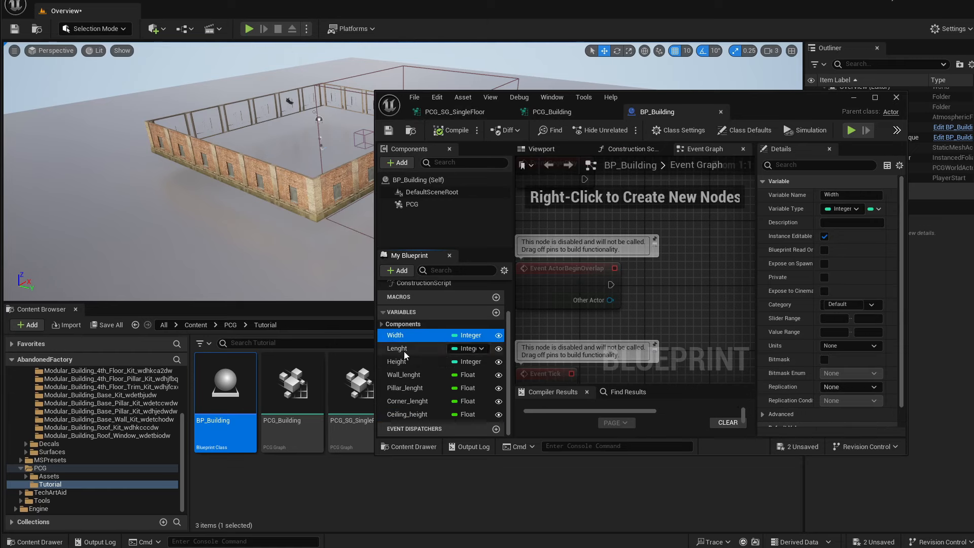
click(404, 350)
drag(718, 94, 542, 64)
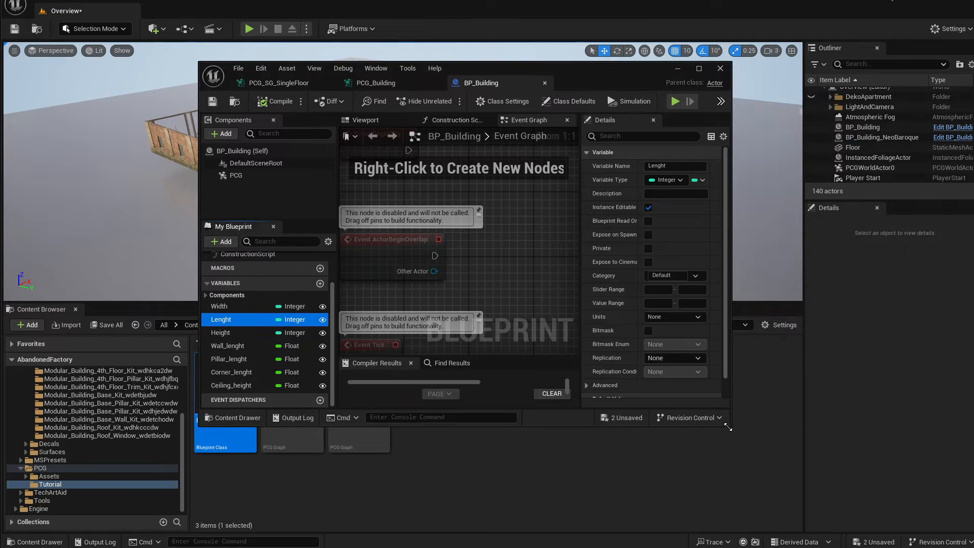
drag(728, 428, 950, 522)
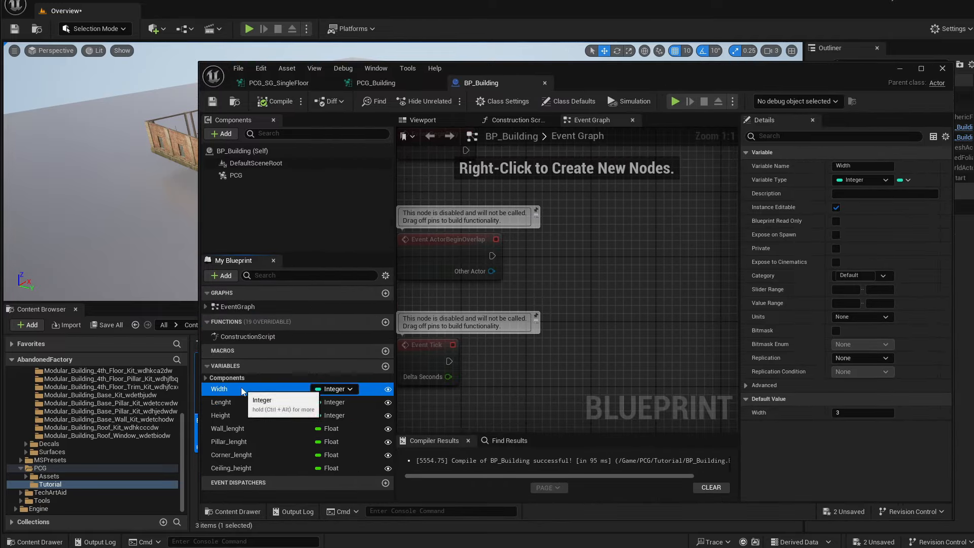
click(224, 415)
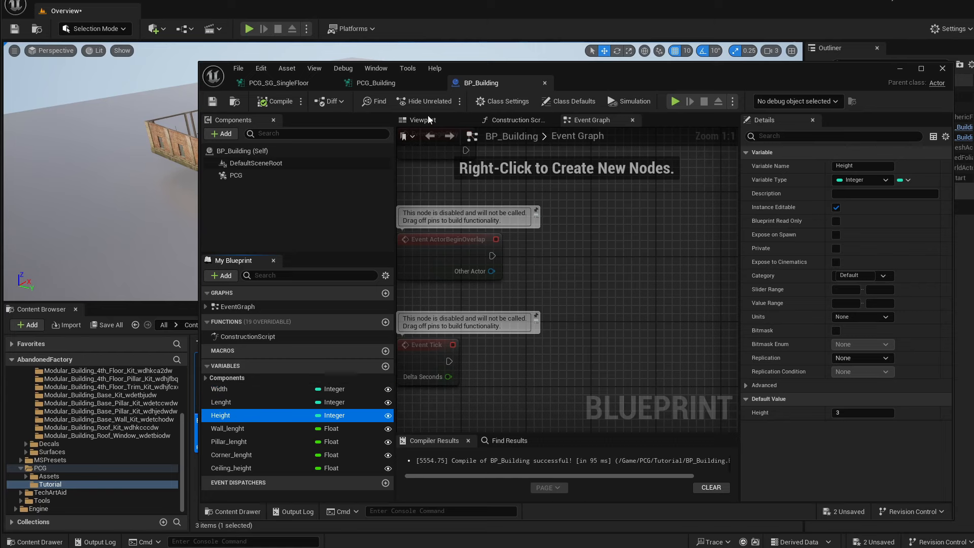
click(230, 429)
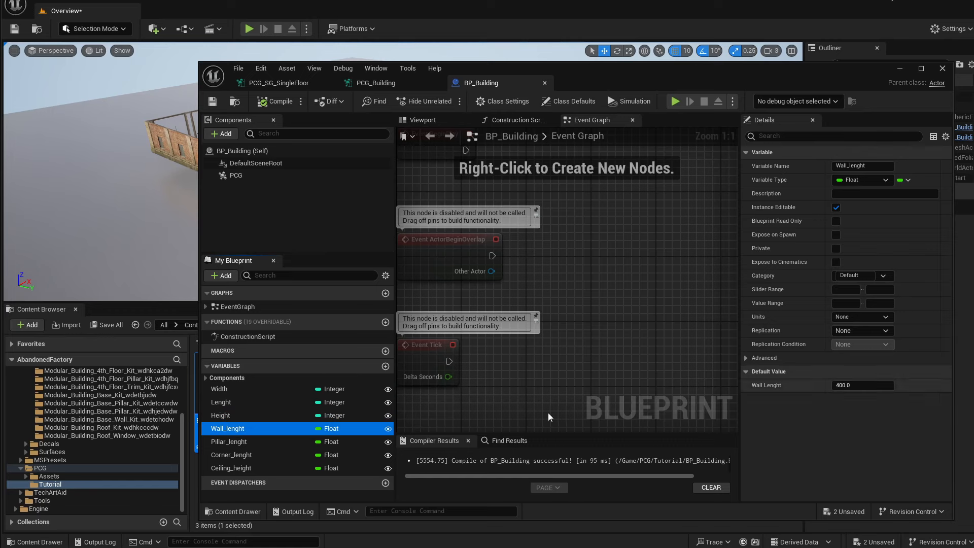
click(229, 442)
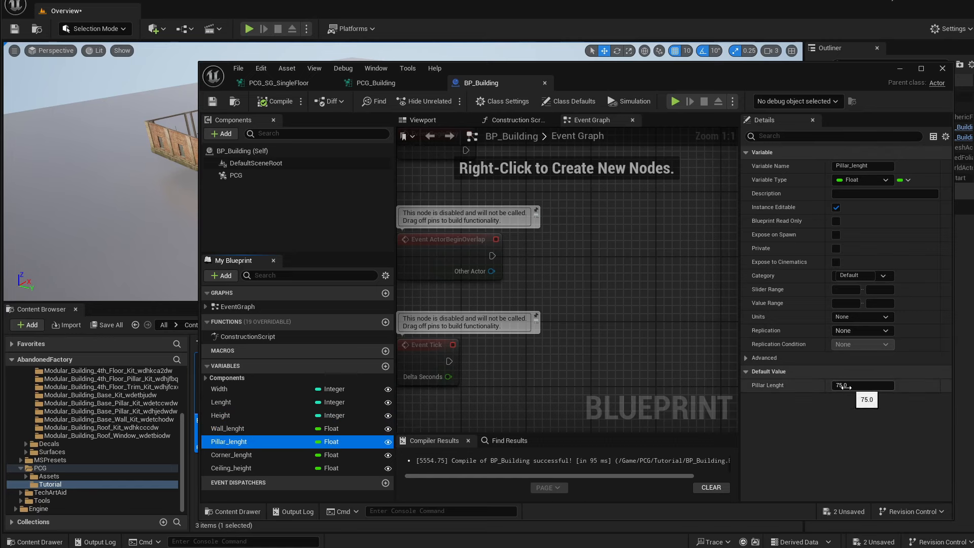
click(231, 468)
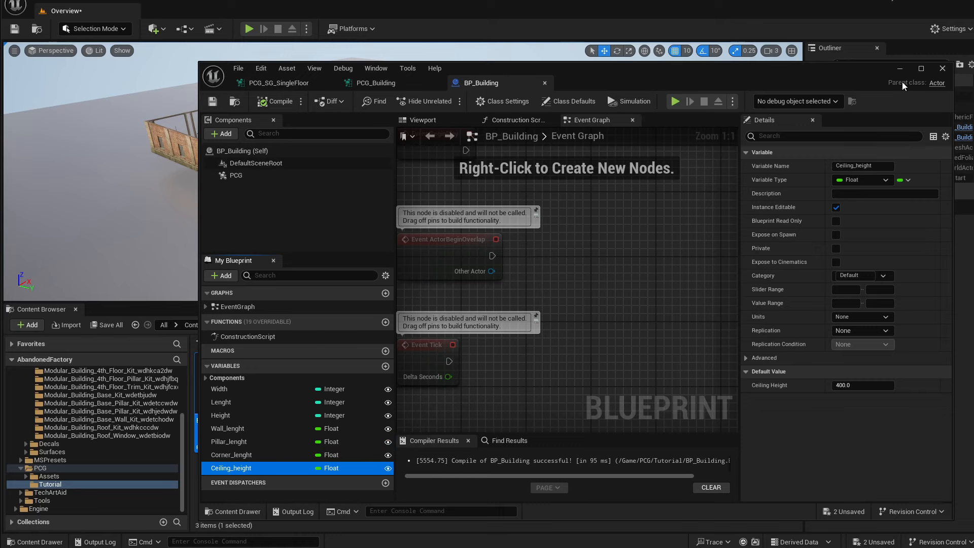
Minimise the blueprint window, delete the existing BP_Building actor from the level and place a fresh BP_Building instance on the floor.
click(899, 69)
click(287, 189)
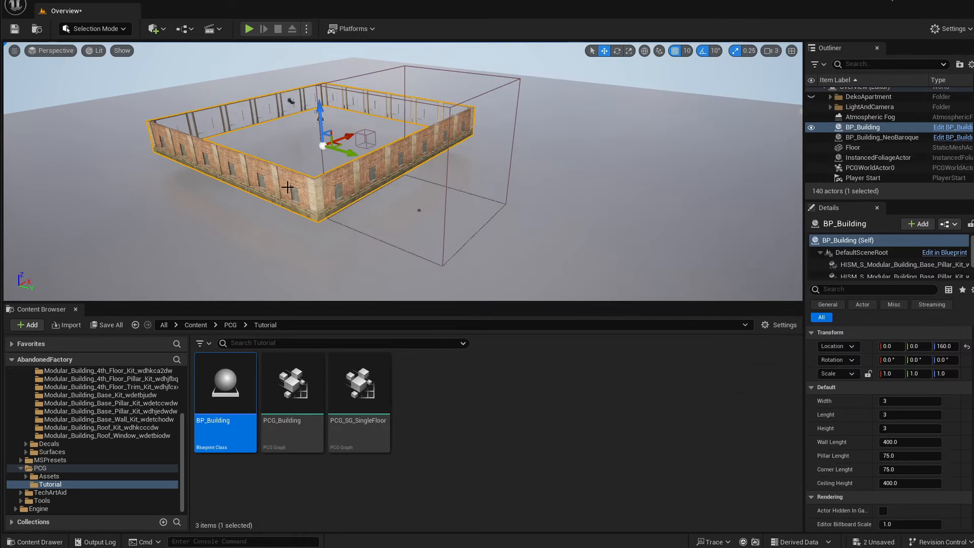
key(Delete)
drag(238, 386, 262, 188)
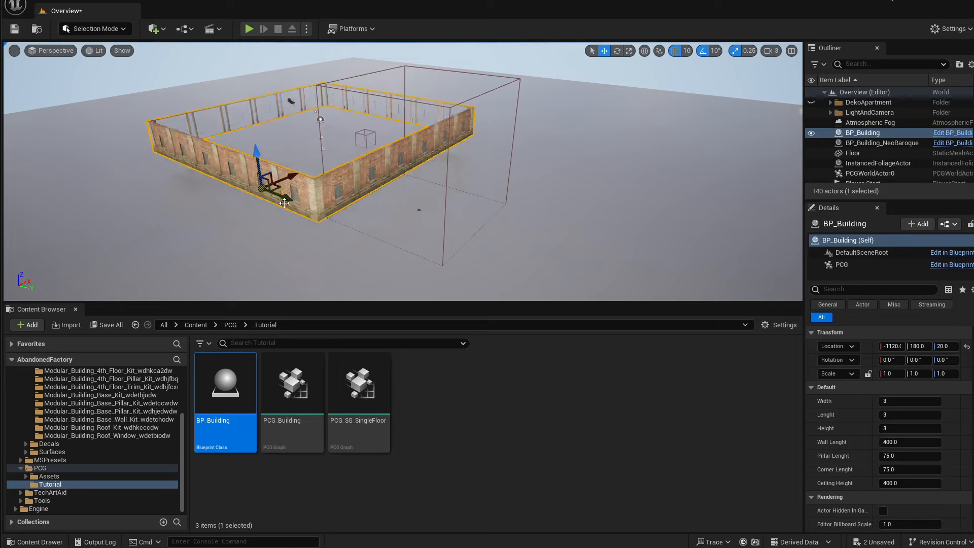
mouse_move(298, 198)
right_down()
mouse_move(345, 190)
mouse_move(305, 191)
right_up()
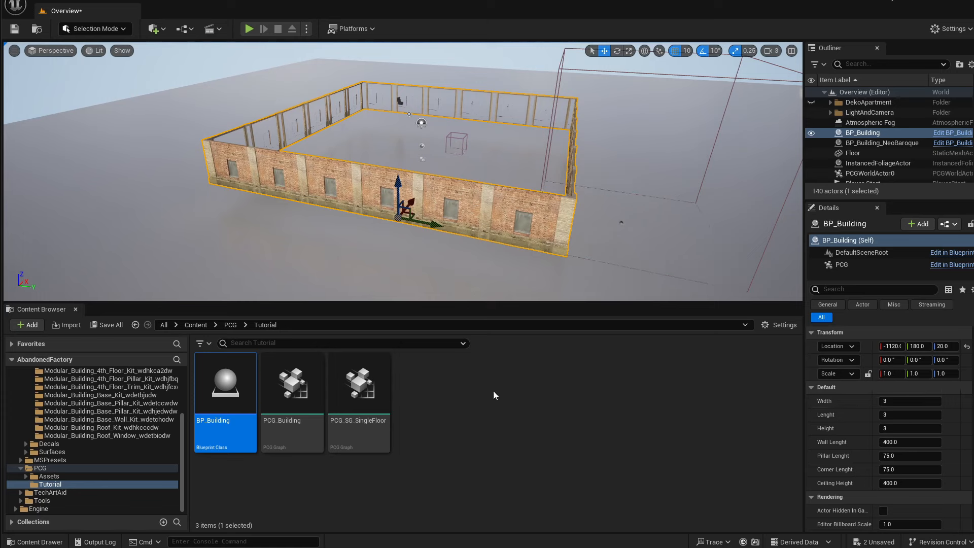
Set the placed building's Width to 2 and test Lenght values of 4, 1 and 3, ending with a Lenght of 2.
mouse_move(907, 402)
mouse_down()
mouse_move(917, 403)
mouse_move(904, 406)
mouse_up()
click(905, 414)
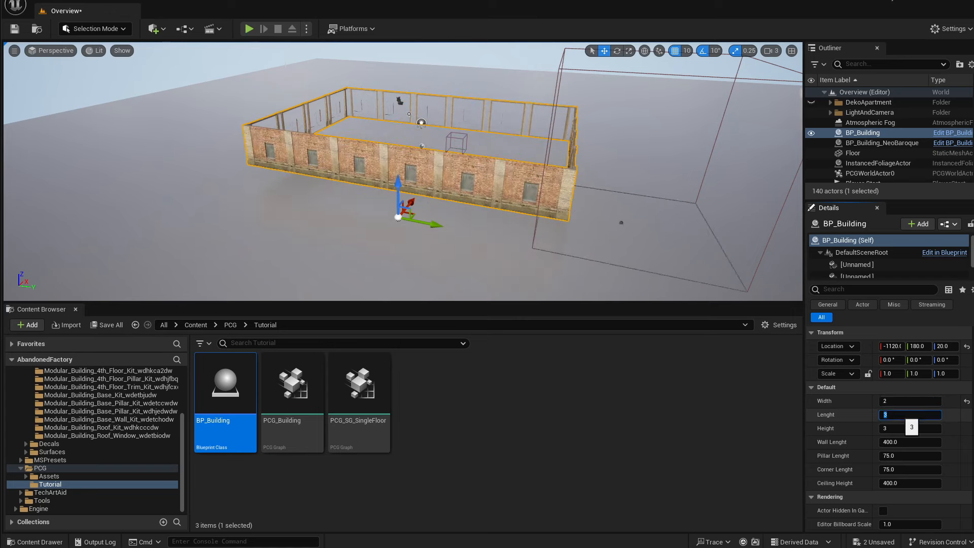
text(4)
key(Return)
text(2)
key(Return)
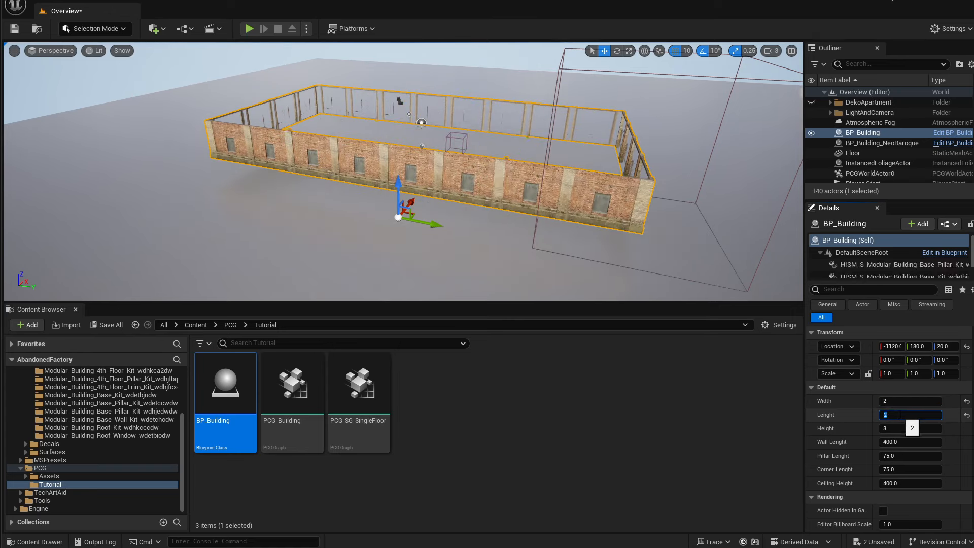
text(1)
key(Return)
text(3)
key(Return)
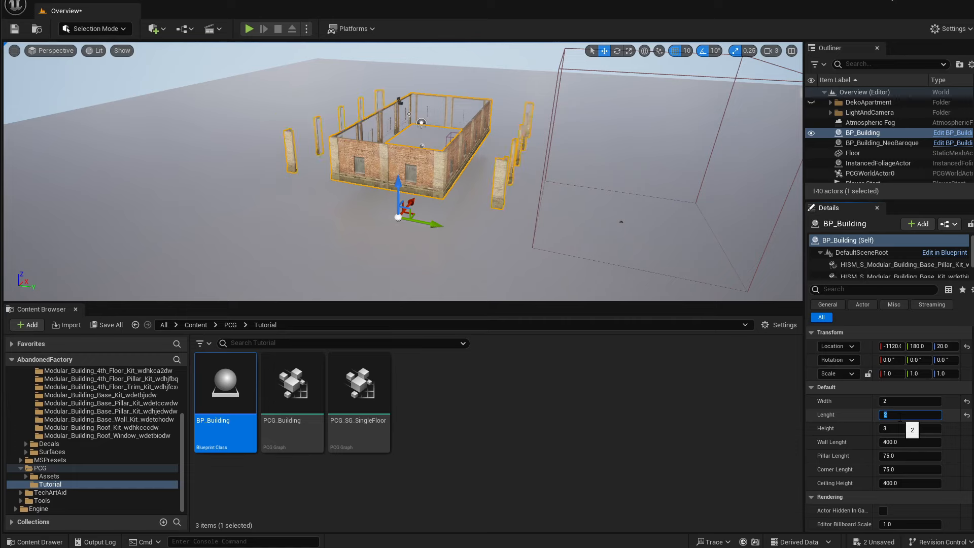
text(1)
key(Return)
text(2)
key(Return)
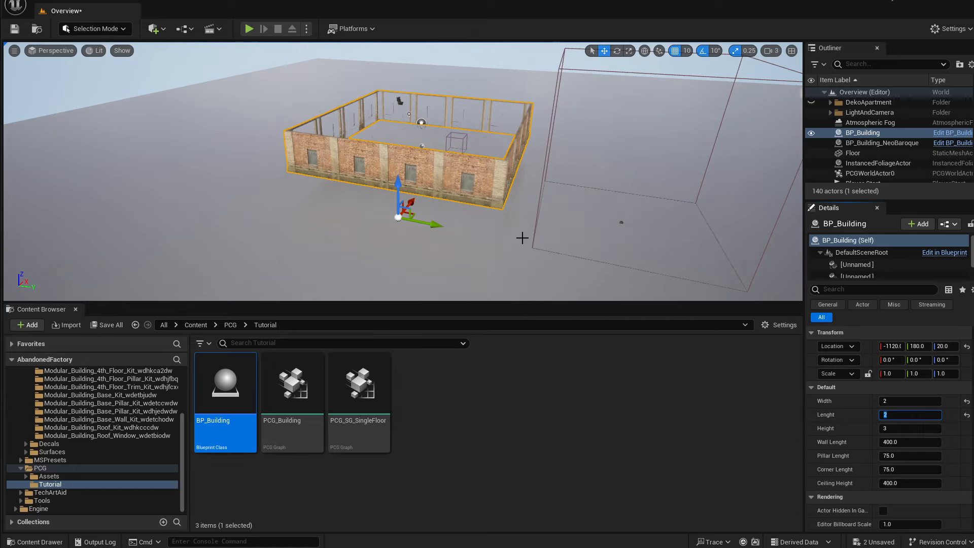
Inspect the building's walls up close, try a Lenght of 5 and set the Lenght back to 2.
mouse_move(406, 173)
right_down()
mouse_move(398, 147)
mouse_move(411, 173)
mouse_move(401, 177)
right_up()
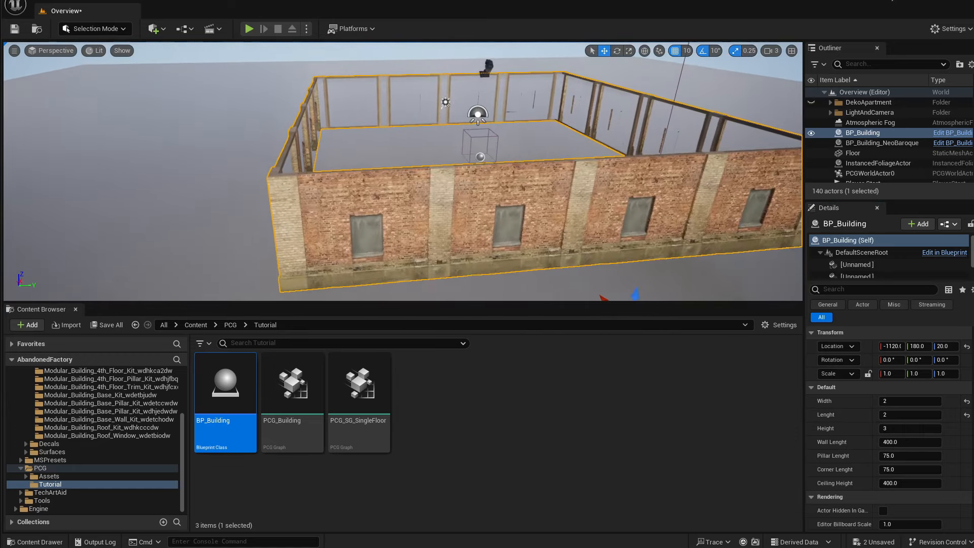
right_drag(609, 203, 500, 203)
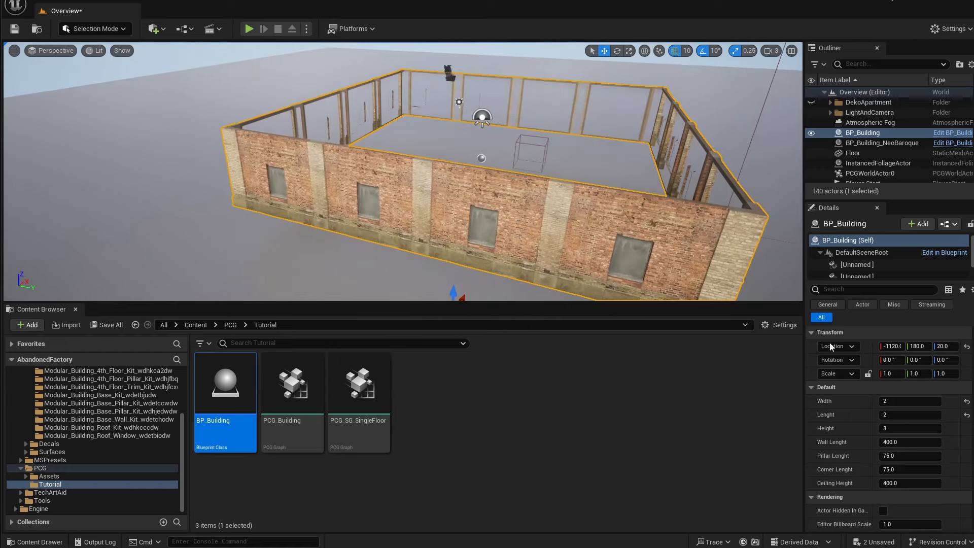
right_drag(379, 202, 382, 228)
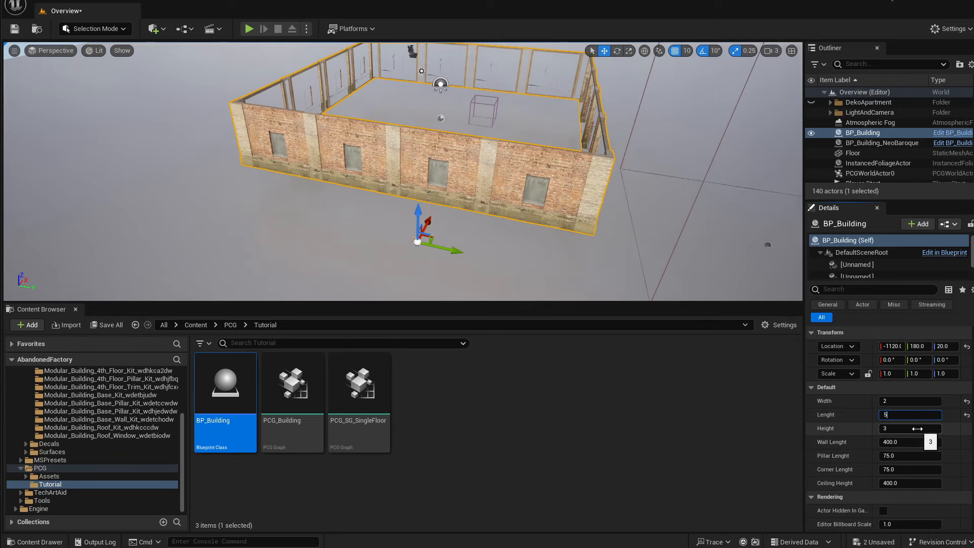
key(Return)
scroll(424, 178, down, 2)
right_drag(496, 168, 565, 178)
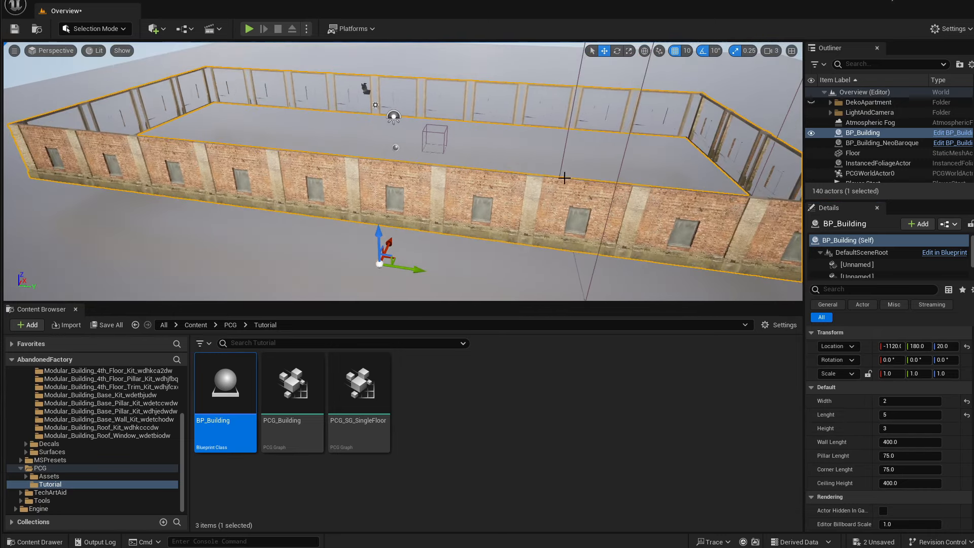
click(910, 414)
text(2)
key(Return)
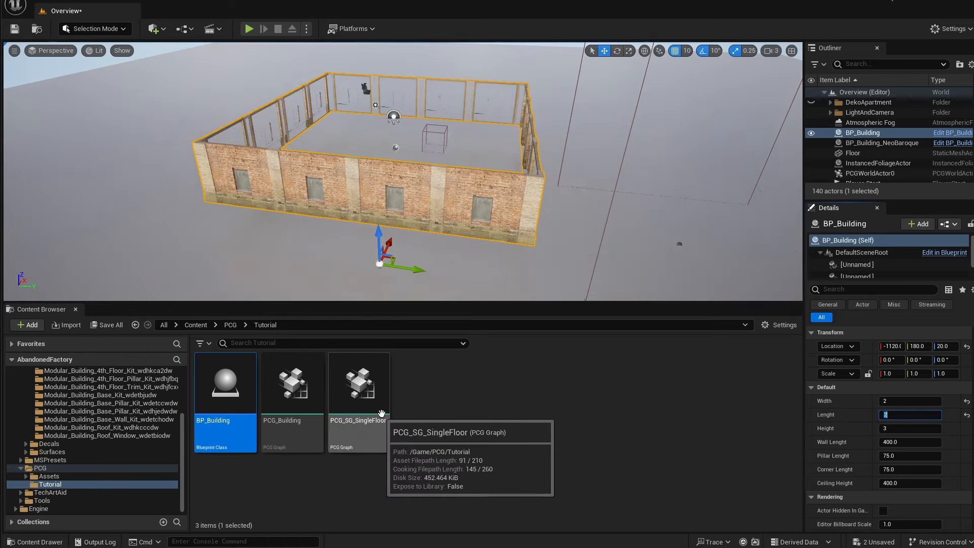
Open the PCG_SG_SingleFloor graph and examine how the Width, Lenght, Multiply and Make Vector Attribute nodes feed the Create Points Grid extents.
double_click(382, 413)
scroll(434, 266, down, 2)
scroll(434, 265, up, 2)
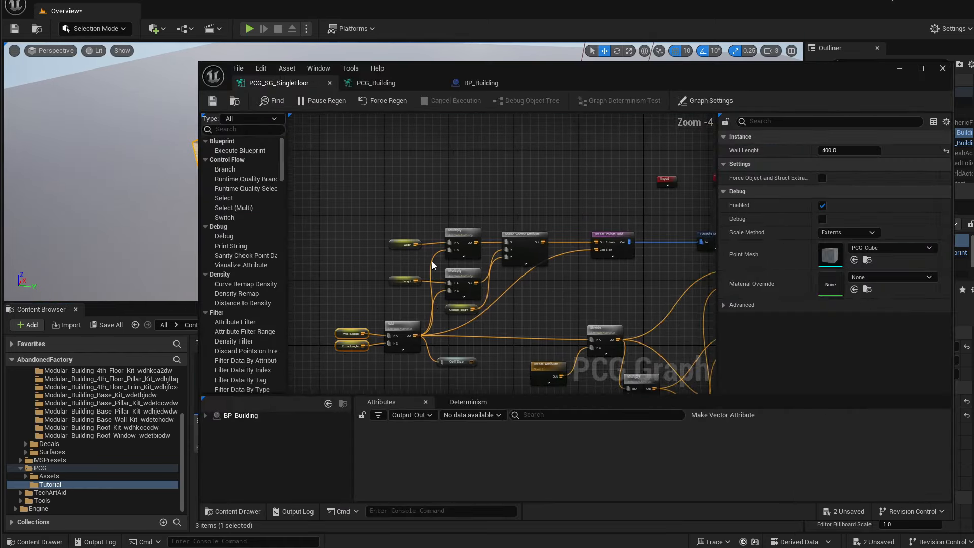
scroll(433, 265, up, 3)
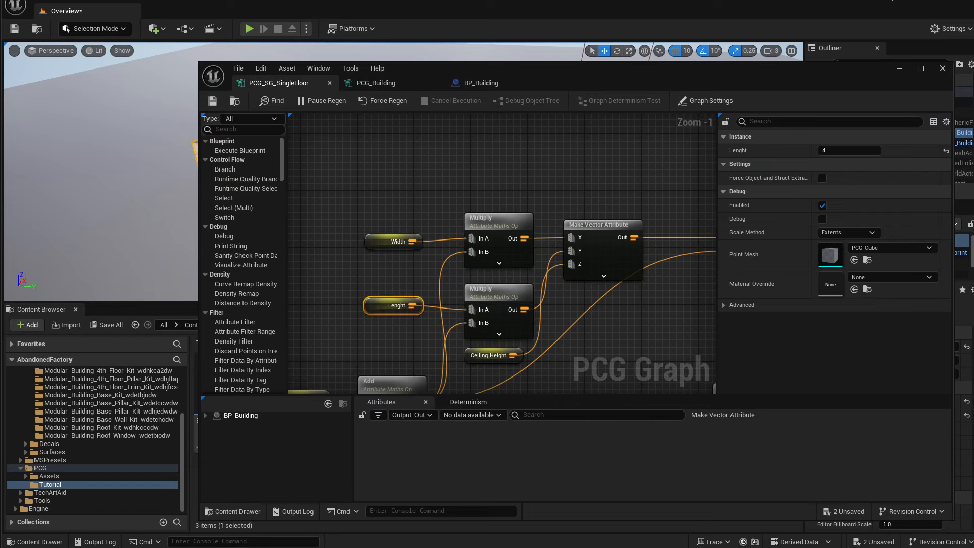
right_drag(412, 341, 419, 239)
right_drag(471, 171, 461, 217)
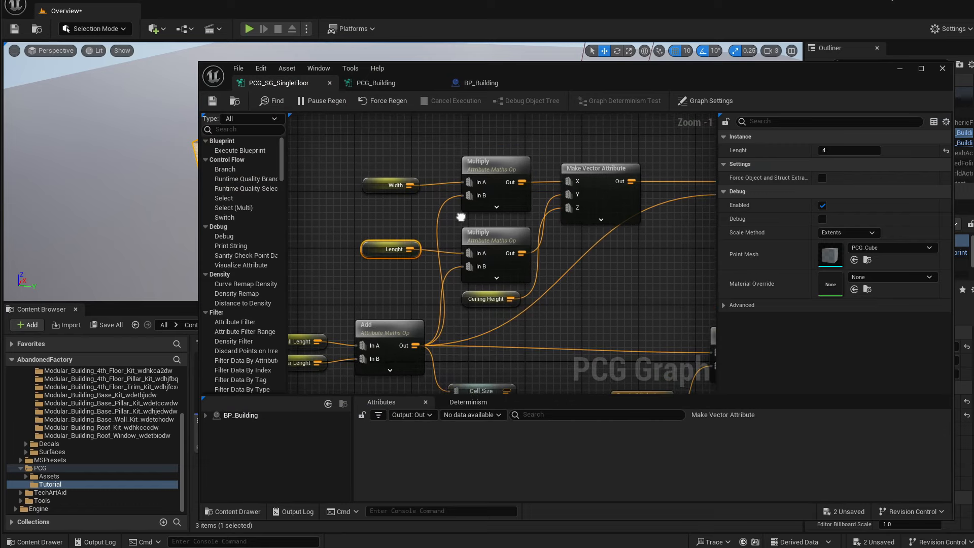
click(485, 162)
right_drag(386, 294, 422, 254)
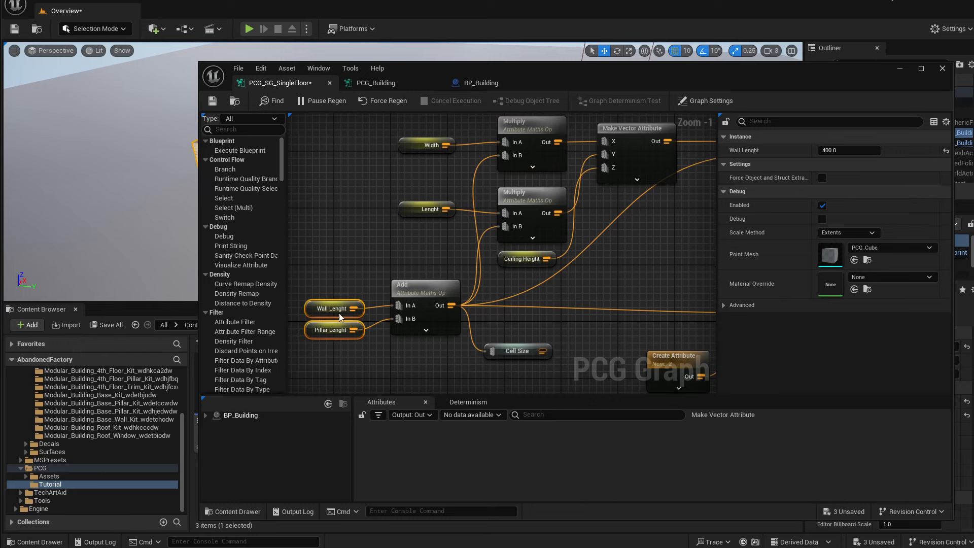
drag(315, 307, 314, 299)
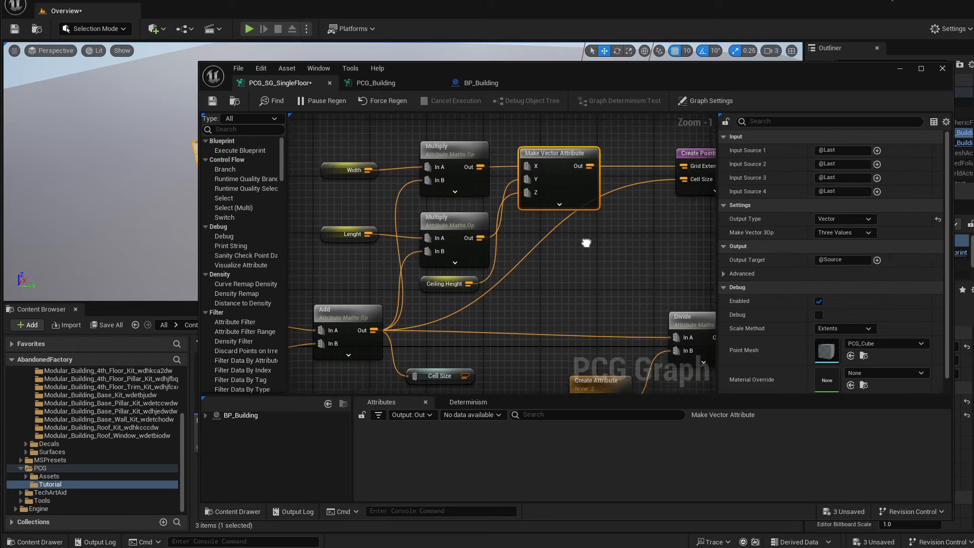
right_drag(585, 242, 669, 303)
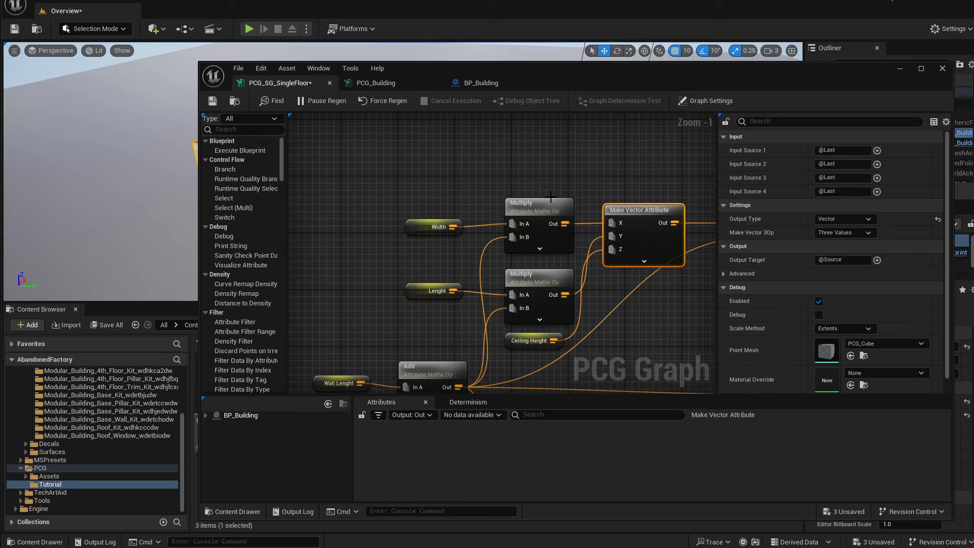
right_drag(591, 188, 576, 191)
right_drag(484, 174, 442, 152)
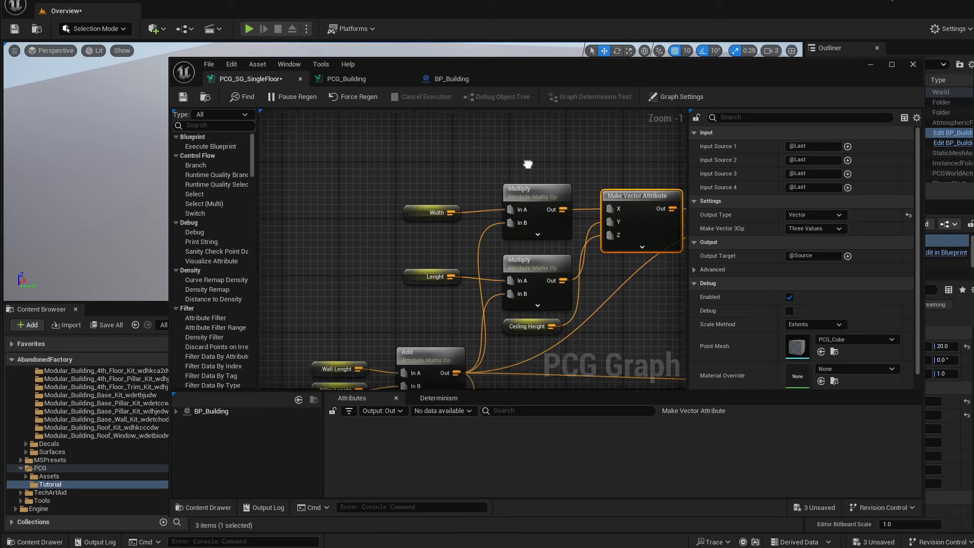
right_drag(510, 160, 428, 177)
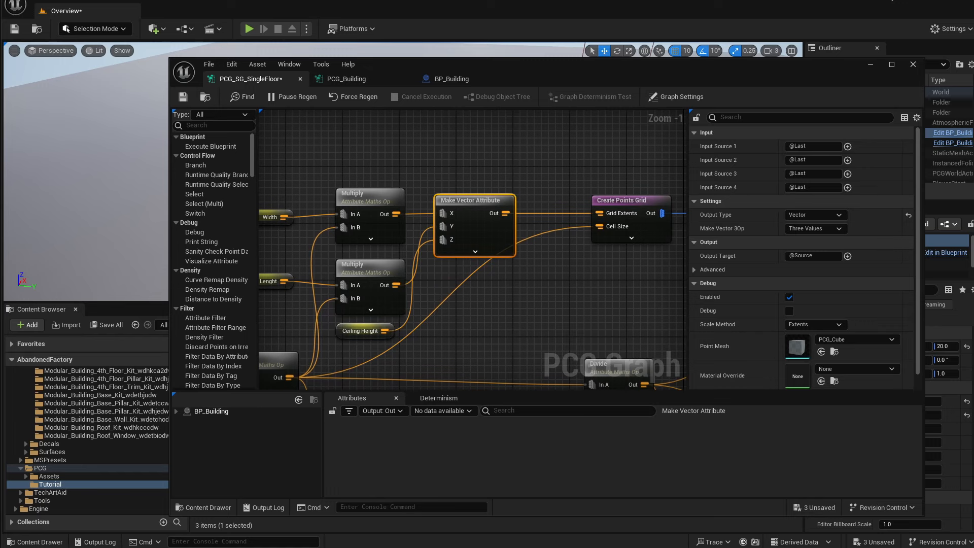
mouse_move(467, 207)
right_down()
mouse_move(571, 217)
mouse_move(475, 202)
right_up()
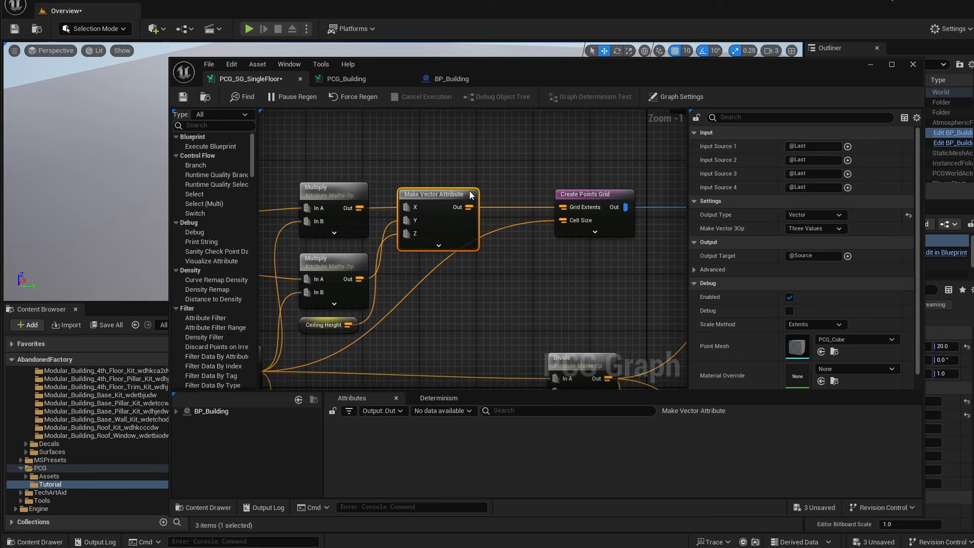
Add a Multiply node fed by the Make Vector Attribute output into its In A.
drag(469, 207, 522, 252)
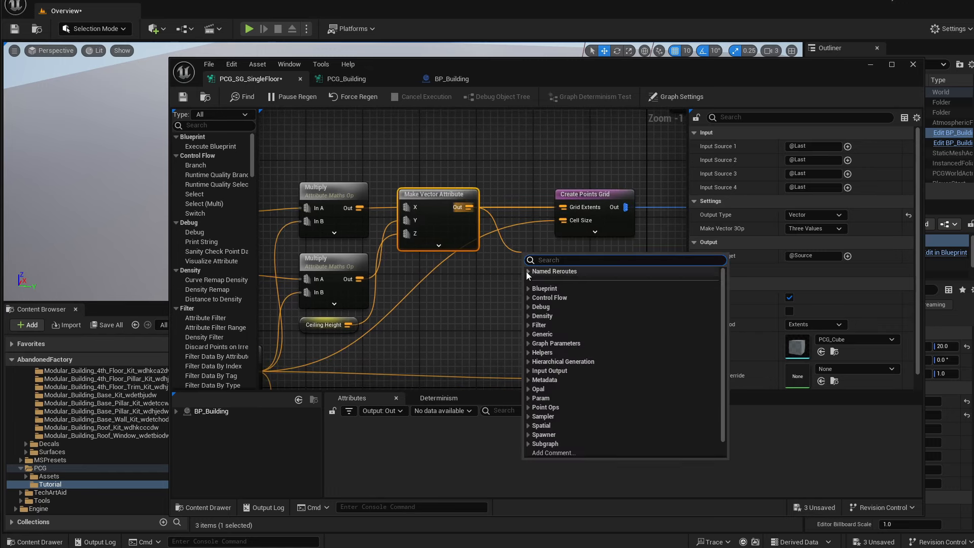
text(multi)
key(Return)
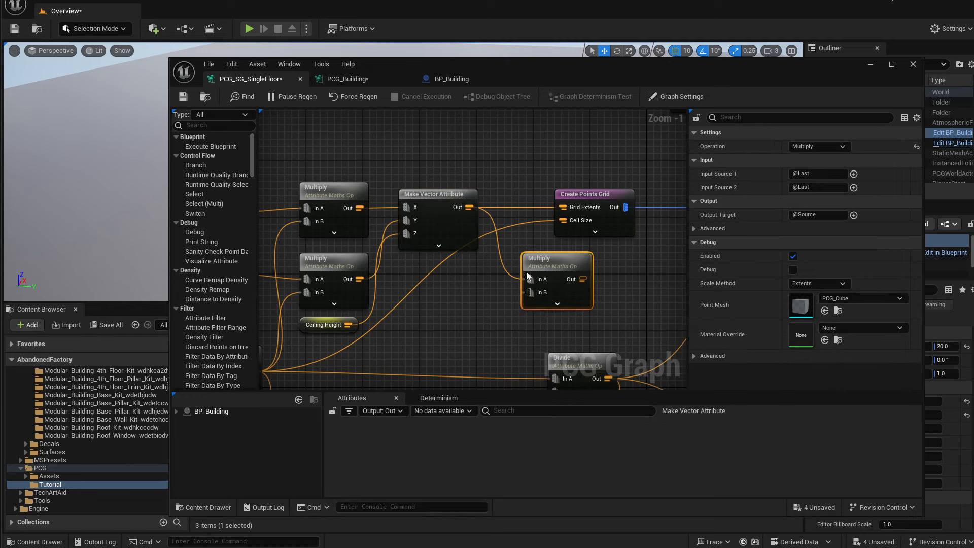
Add a Create Attribute node to the graph below the Make Vector Attribute node.
right_drag(463, 321, 413, 317)
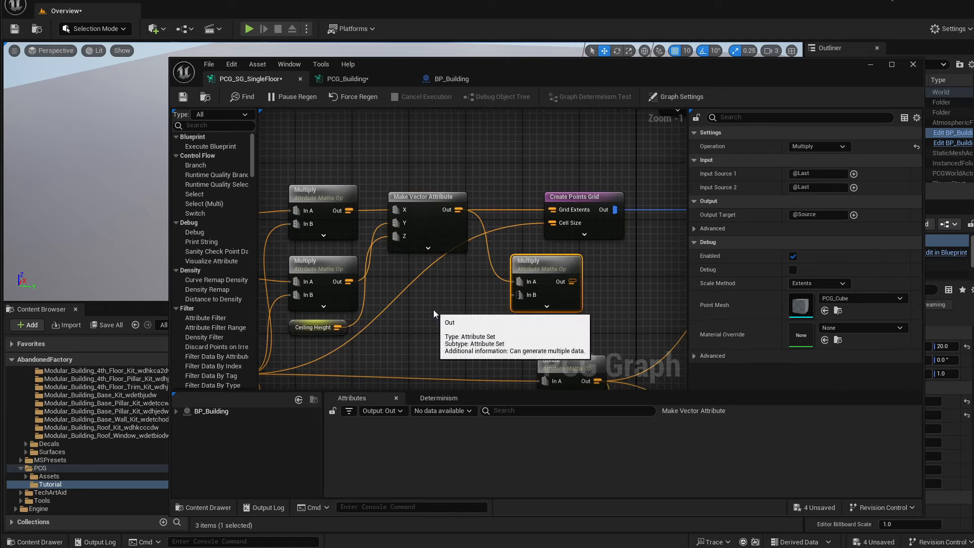
right_click(434, 312)
text(add att)
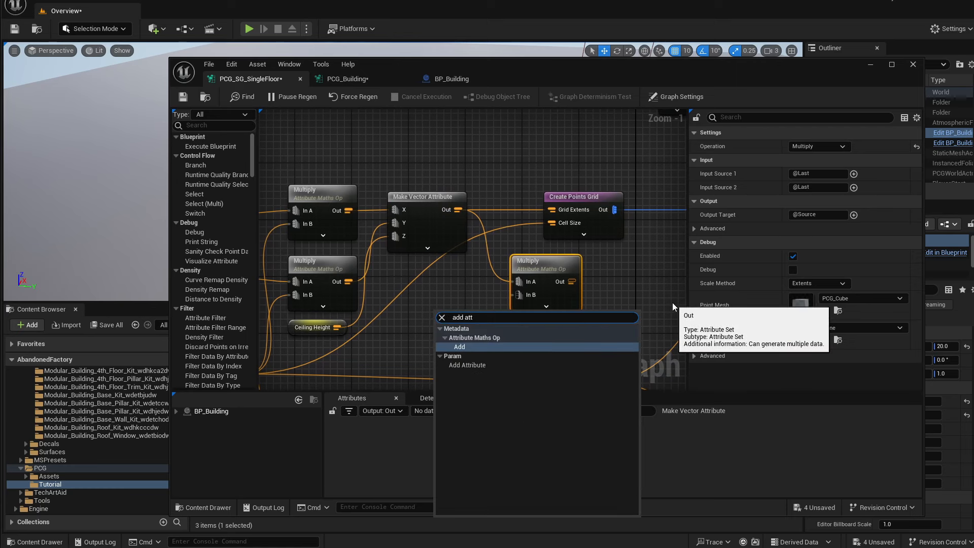
key(BackSpace)
key(BackSpace)
key(BackSpace)
key(BackSpace)
key(BackSpace)
key(BackSpace)
key(BackSpace)
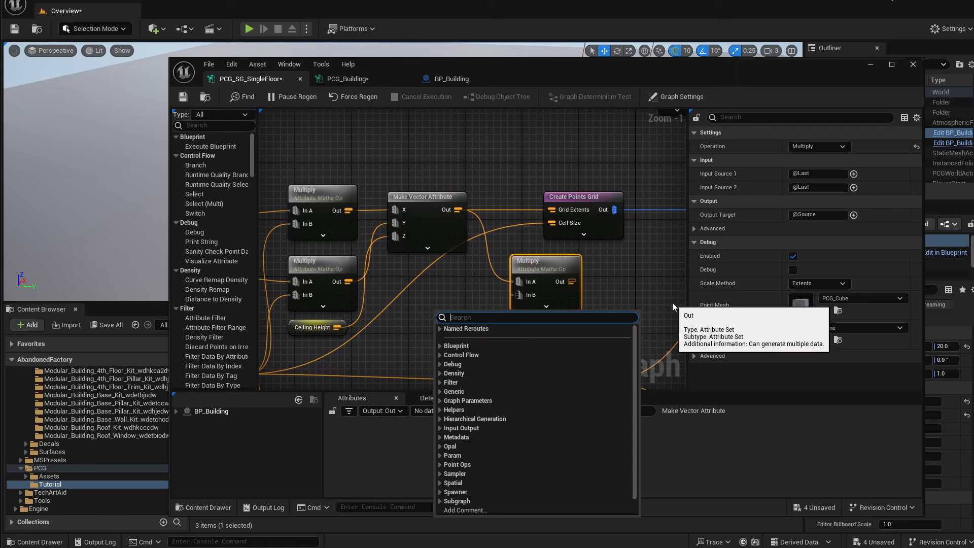
text(create)
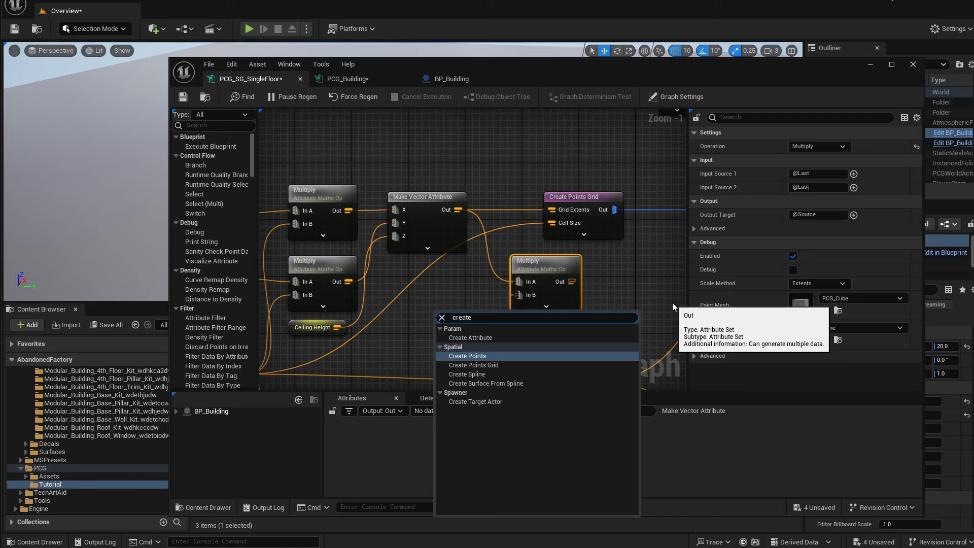
key(Up)
key(Return)
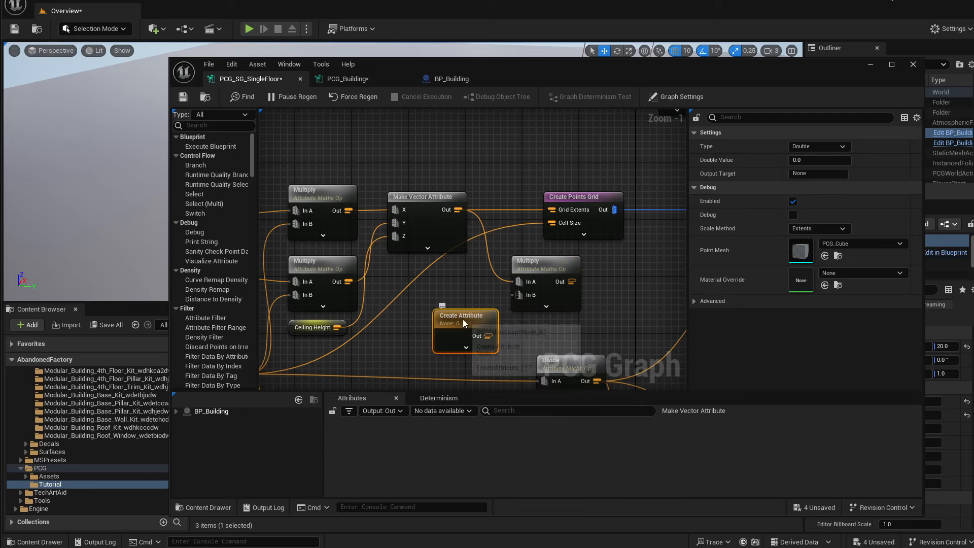
Set the Create Attribute node's Double Value to 0.5 and connect it to the new Multiply node's In B.
drag(463, 319, 424, 307)
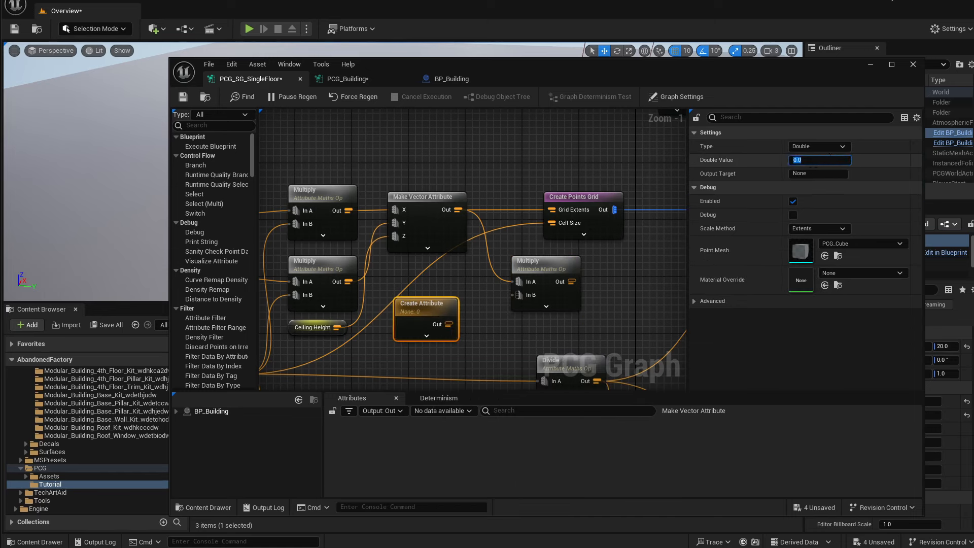
text(0.5)
drag(449, 324, 518, 295)
Rearrange the size nodes, moving the Width, Lenght and vector nodes up and placing the 0.5 attribute and its Multiply before Create Points Grid.
scroll(507, 273, down, 3)
right_drag(435, 268, 521, 279)
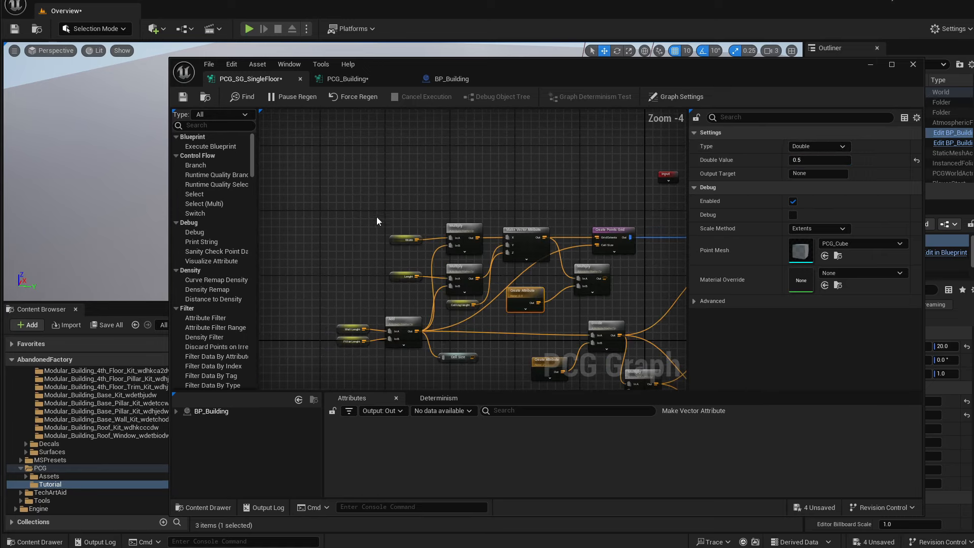
drag(381, 214, 520, 281)
drag(526, 259, 513, 210)
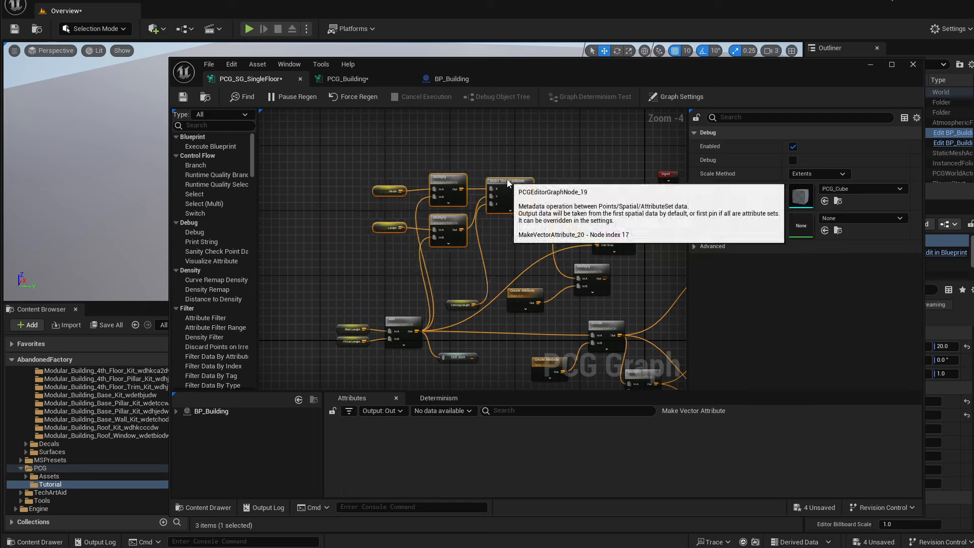
click(544, 300)
ctrl+click(591, 292)
drag(591, 292, 573, 230)
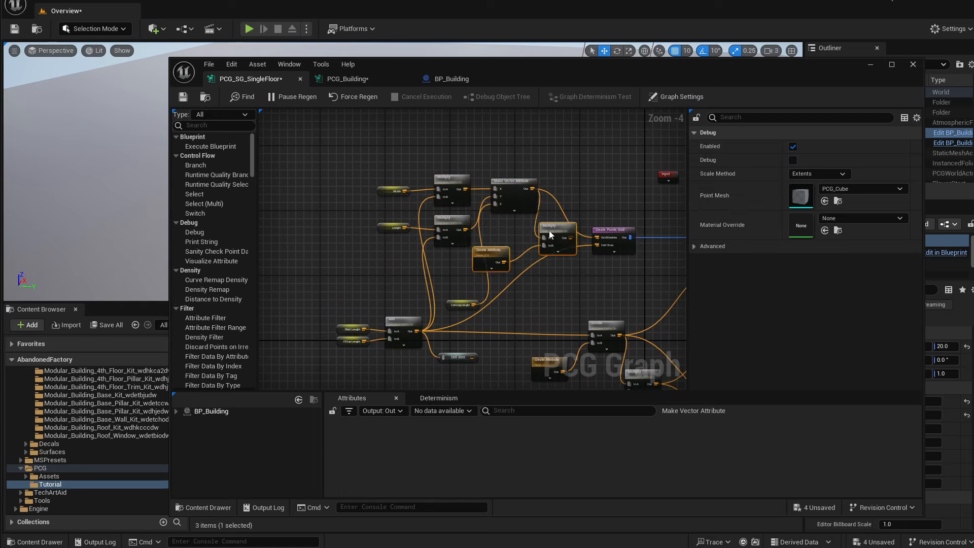
click(575, 217)
Feed Create Points Grid's Grid Extents from the 0.5 Multiply instead of Make Vector Attribute, collapse the grid node and save the graph.
scroll(578, 208, up, 3)
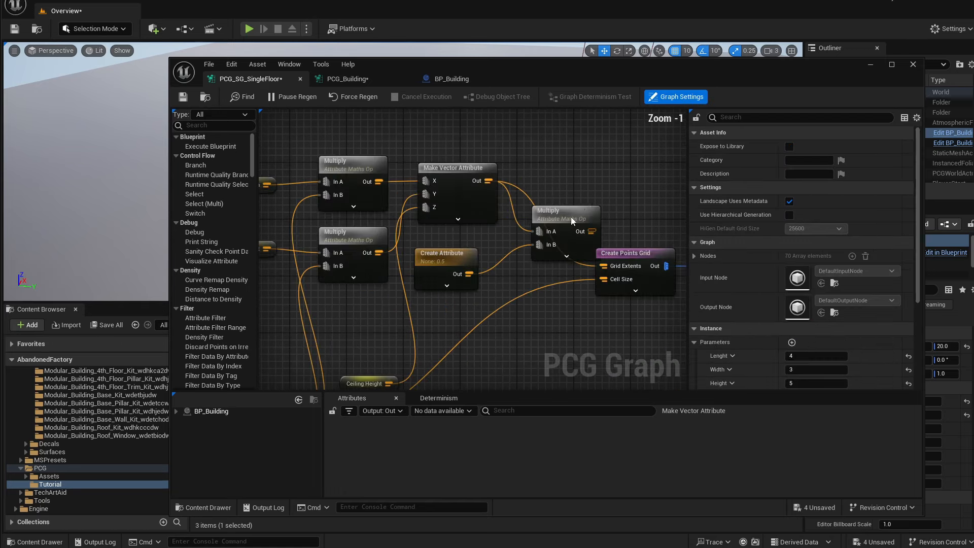
alt+click(617, 268)
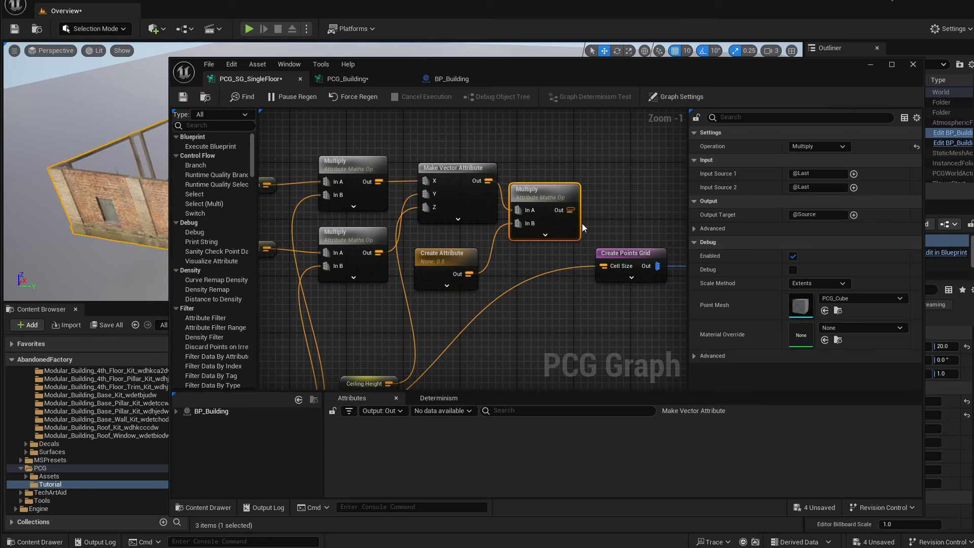
drag(586, 234, 611, 278)
click(603, 281)
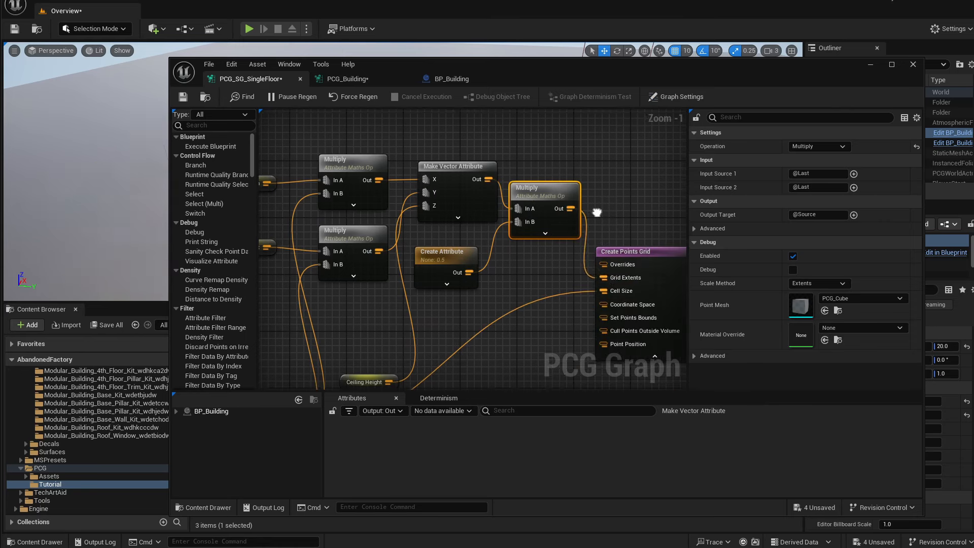
right_drag(596, 211, 584, 169)
click(640, 315)
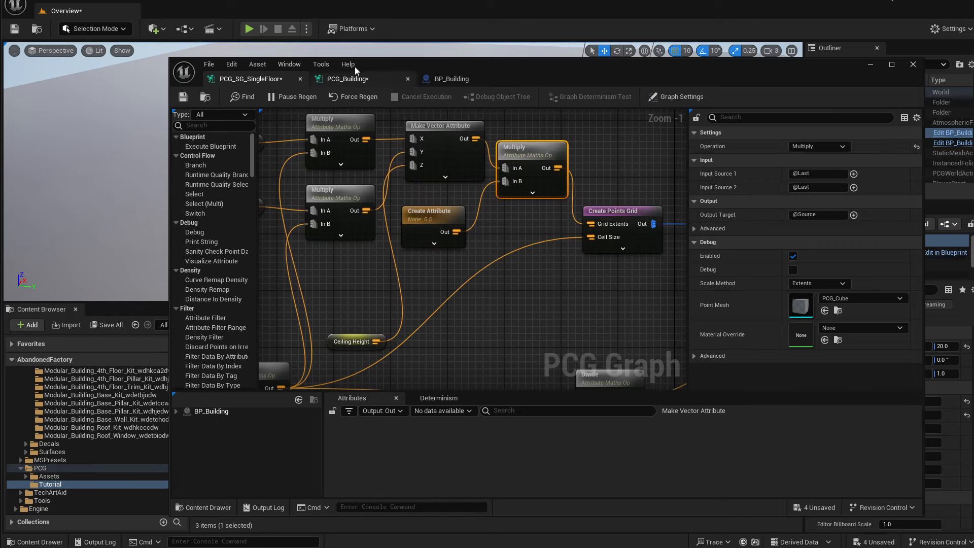
click(187, 100)
Minimise the graph window and set the placed building's Lenght to 3 and Width to 4.
click(870, 65)
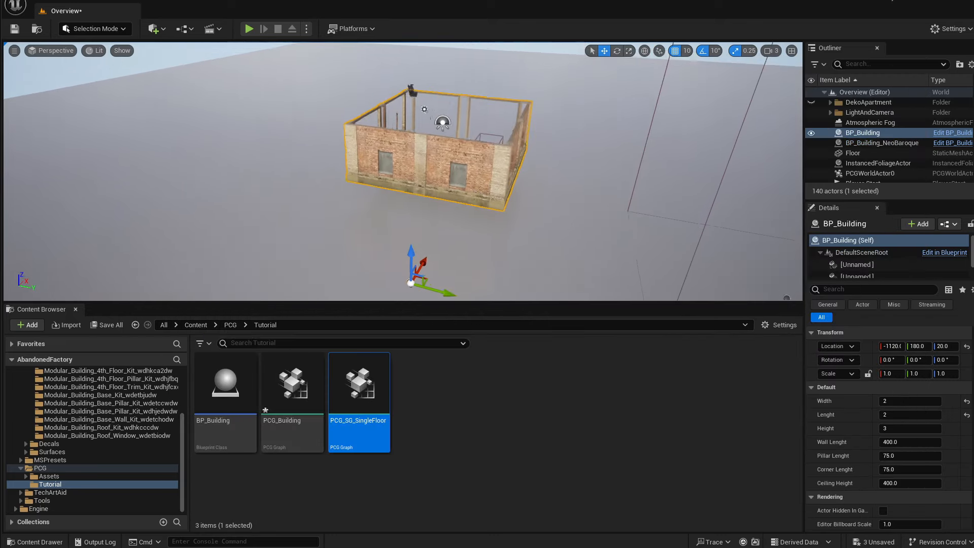
right_drag(472, 176, 462, 179)
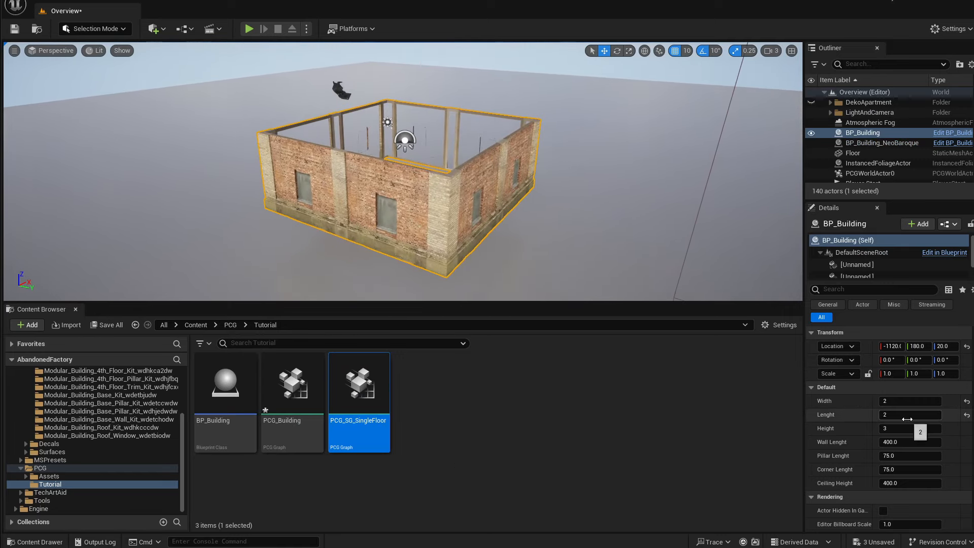
text(3)
key(Return)
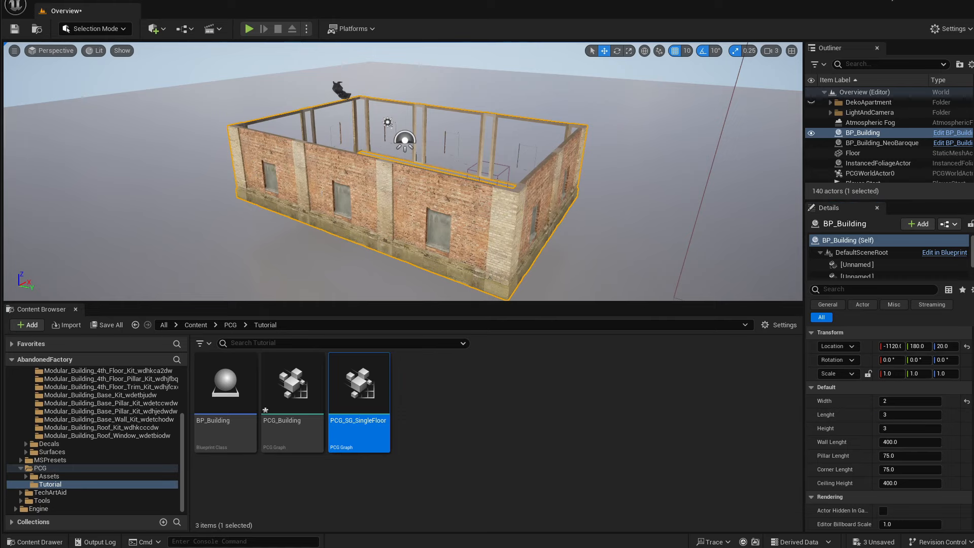
right_drag(457, 208, 528, 203)
right_drag(336, 153, 381, 158)
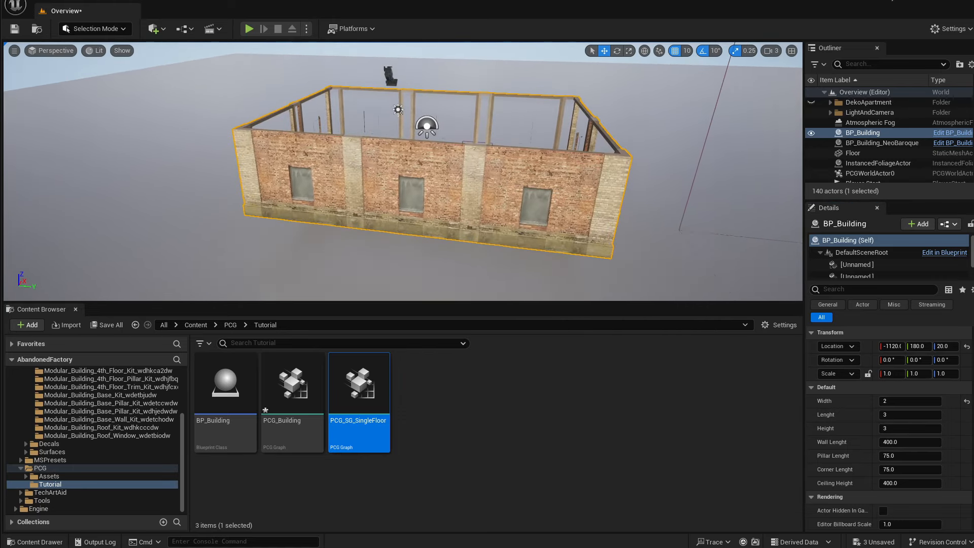
drag(904, 405, 934, 406)
Examine the regenerated building from several sides, checking that walls, pillars and corners line up along its width and length.
mouse_move(355, 173)
alt+mouse_down()
mouse_move(487, 165)
mouse_move(406, 152)
mouse_move(350, 165)
alt+mouse_up()
right_drag(553, 198, 645, 201)
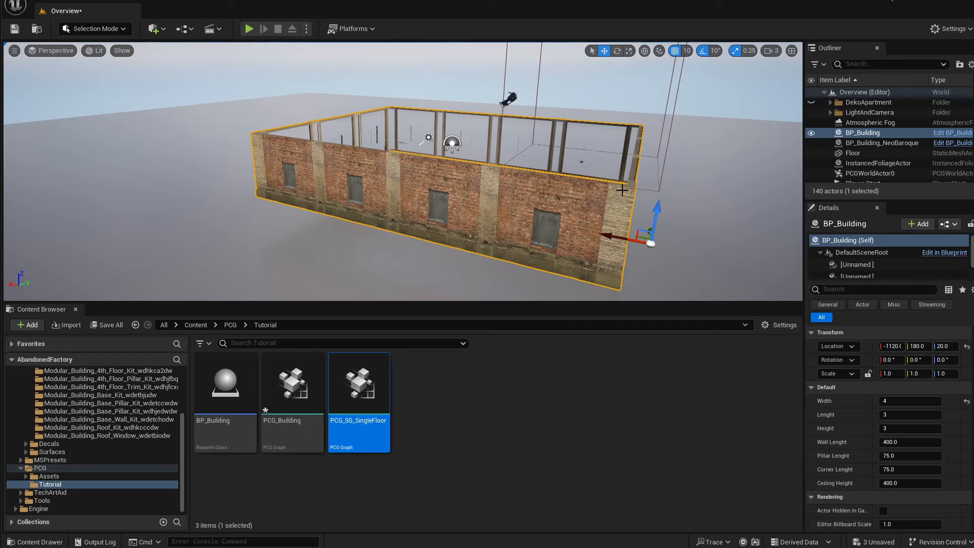
mouse_move(403, 172)
right_down()
mouse_move(457, 147)
mouse_move(404, 171)
right_up()
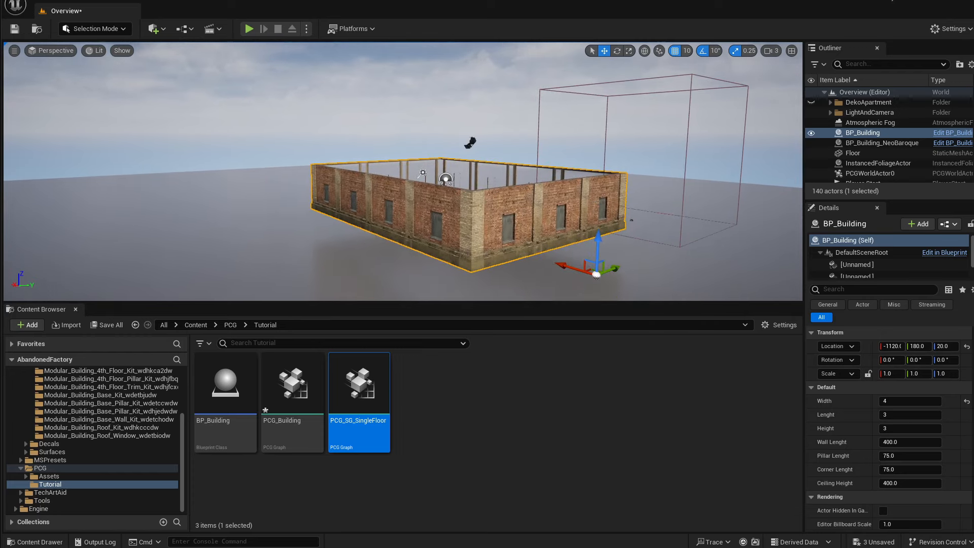
right_drag(524, 199, 498, 196)
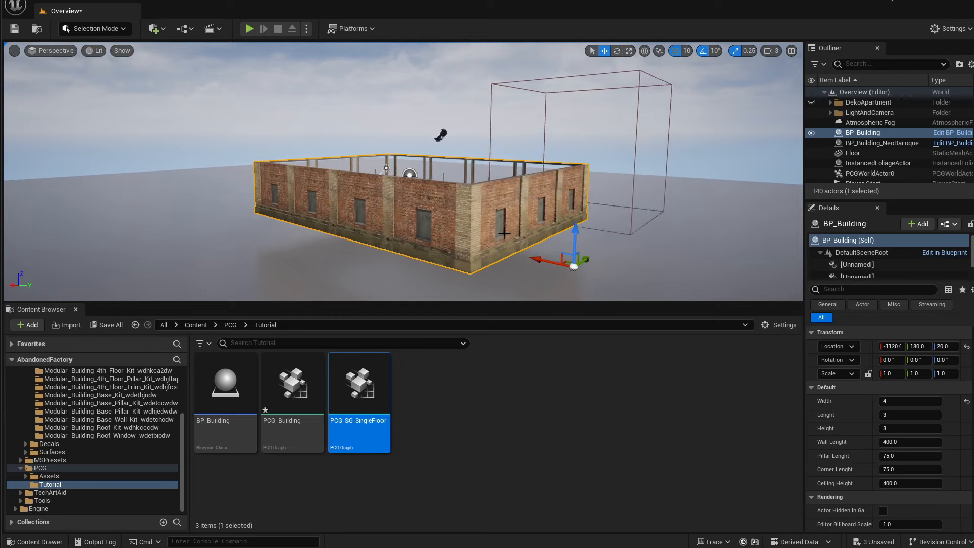
key(f)
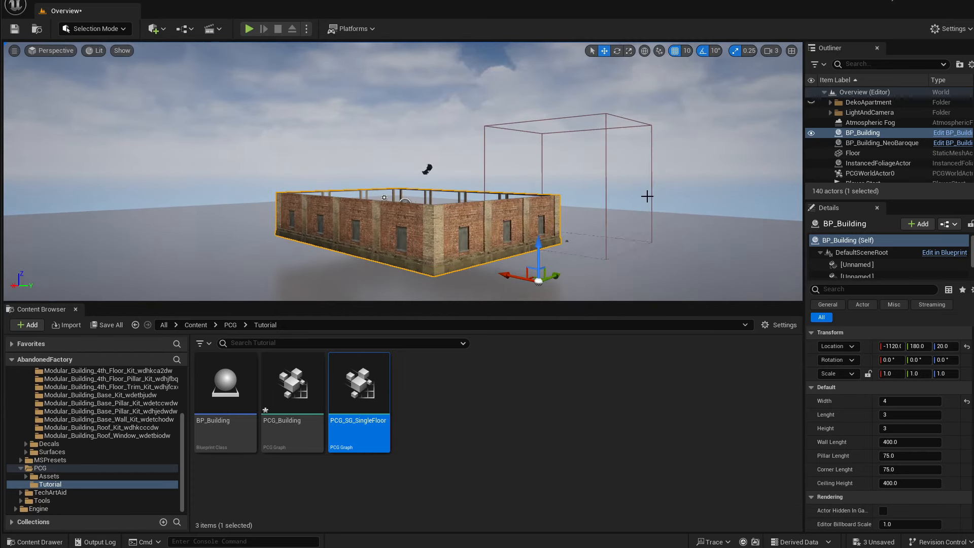
right_drag(522, 163, 655, 188)
key(a)
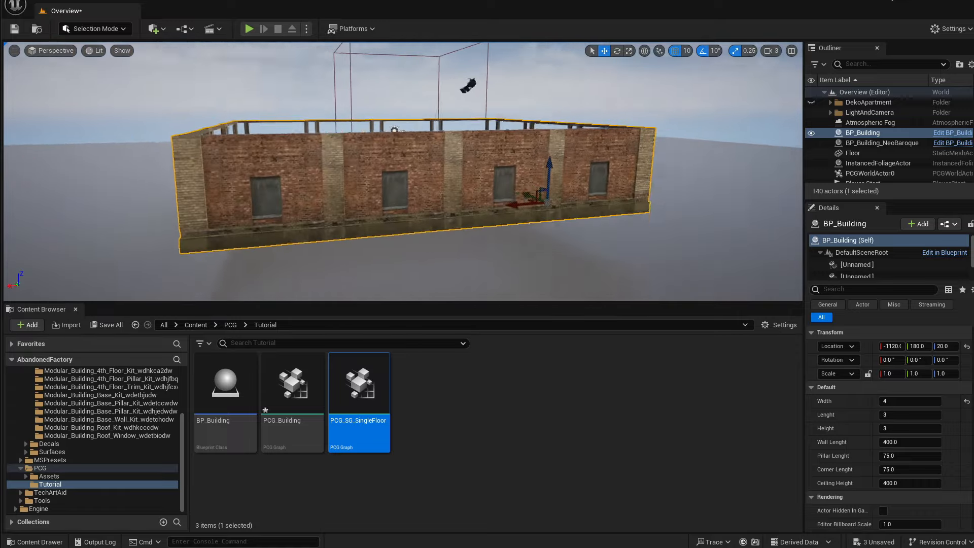
mouse_move(358, 204)
right_down()
mouse_move(429, 203)
mouse_move(358, 205)
right_up()
key(d)
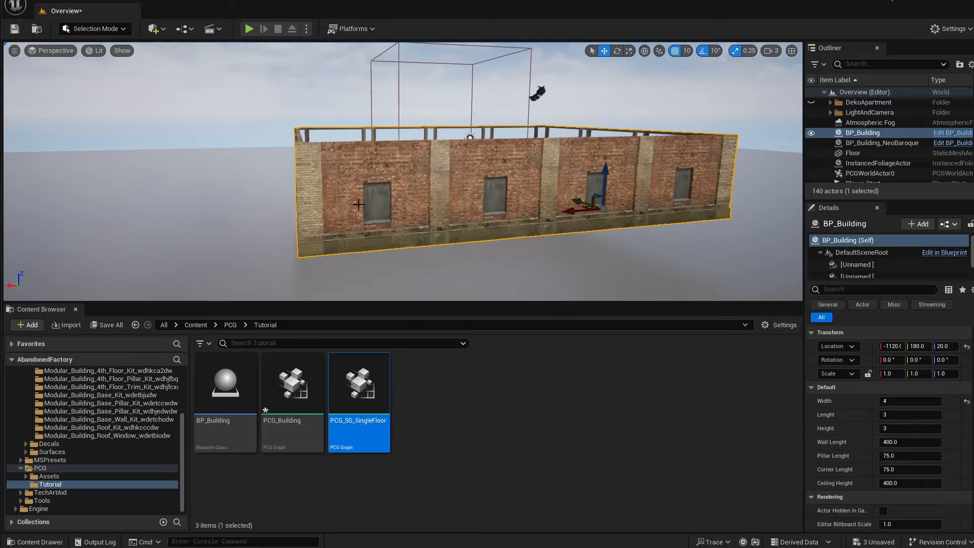
key(d)
right_drag(426, 217, 314, 231)
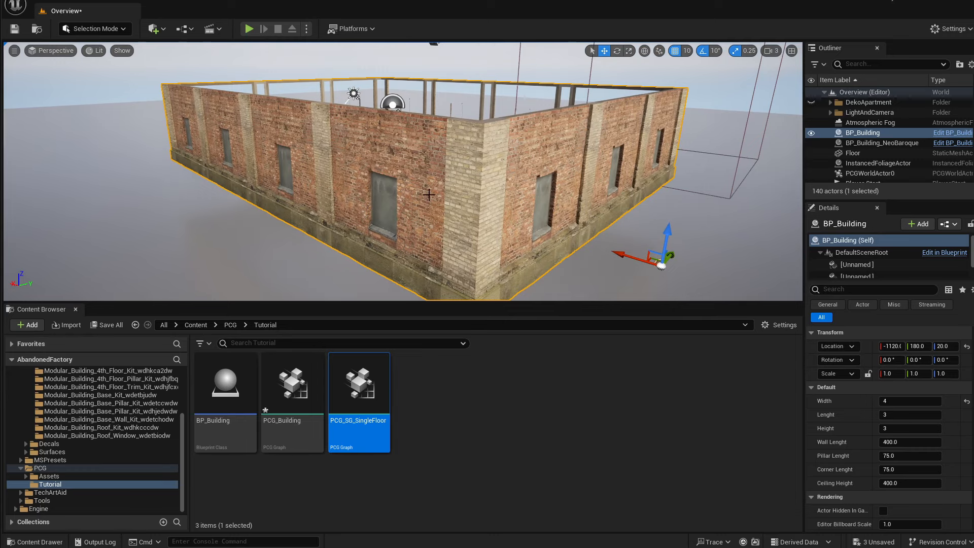
key(s)
mouse_move(582, 237)
right_down()
mouse_move(613, 237)
mouse_move(598, 238)
right_up()
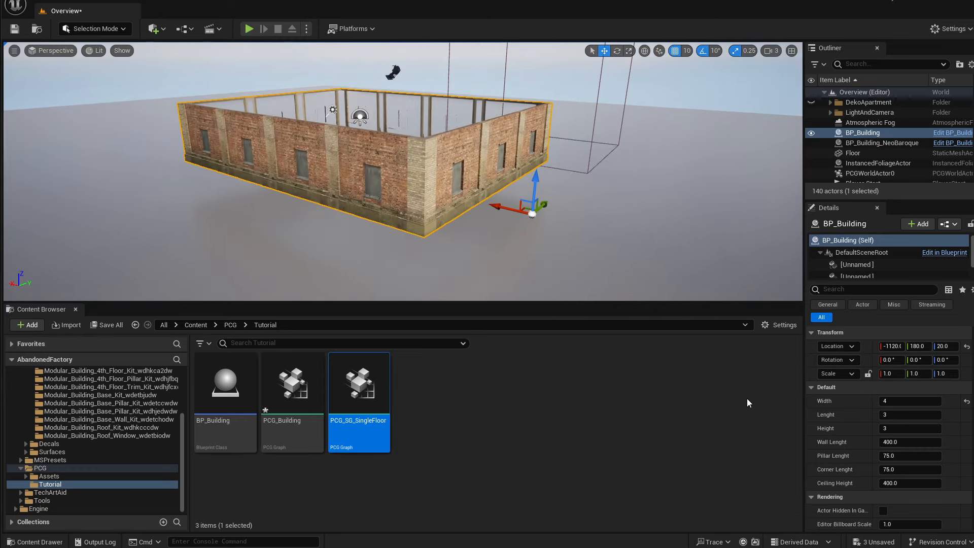
right_drag(476, 202, 466, 177)
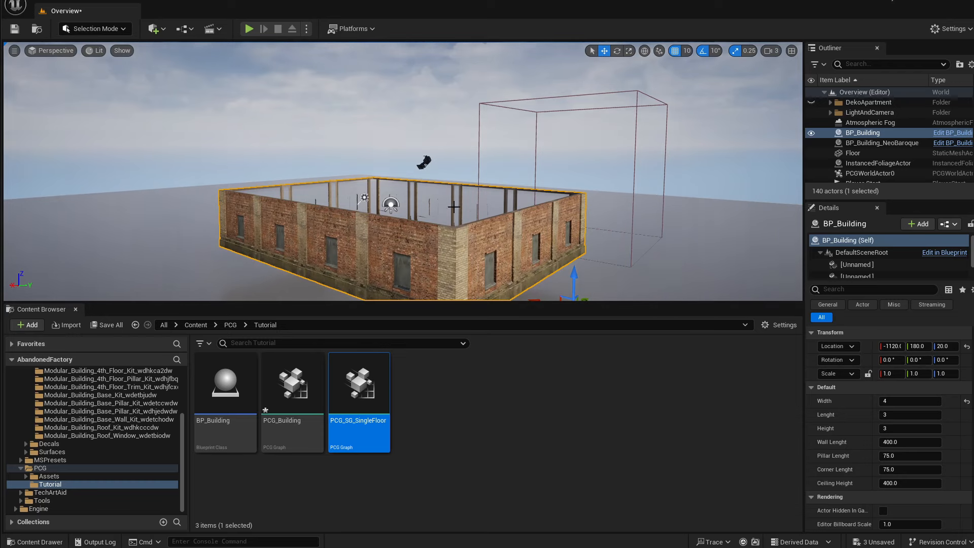
key(s)
mouse_move(463, 219)
right_down()
mouse_move(460, 209)
mouse_move(457, 218)
right_up()
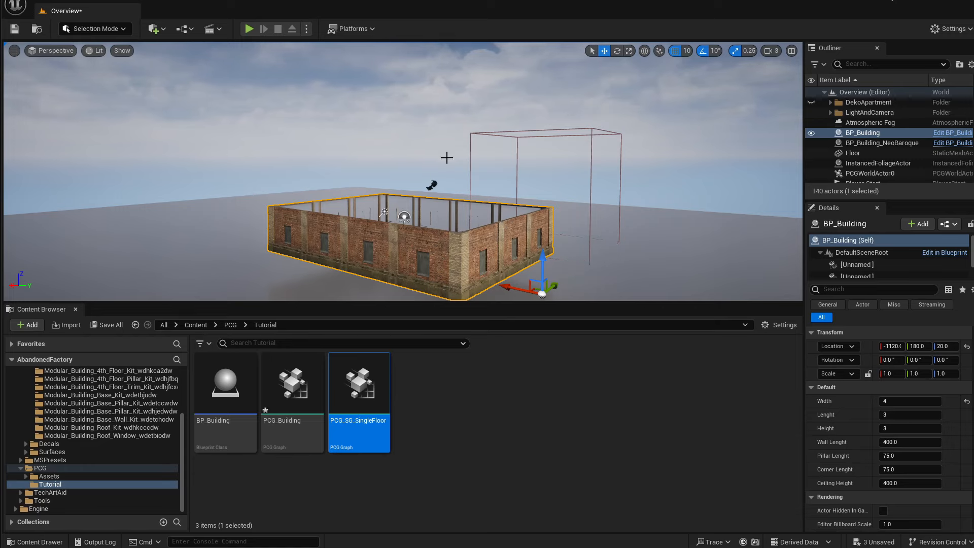
key(a)
right_drag(446, 158, 431, 195)
key(d)
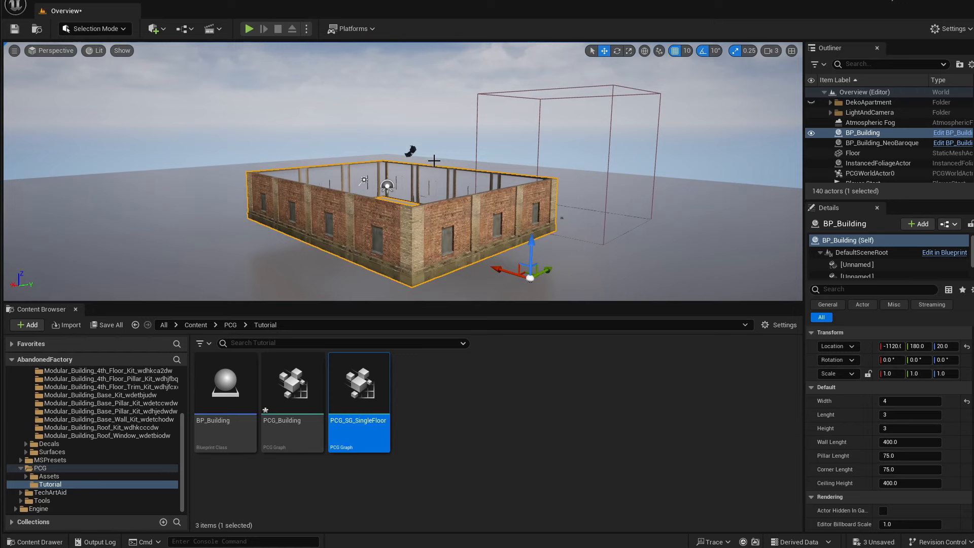